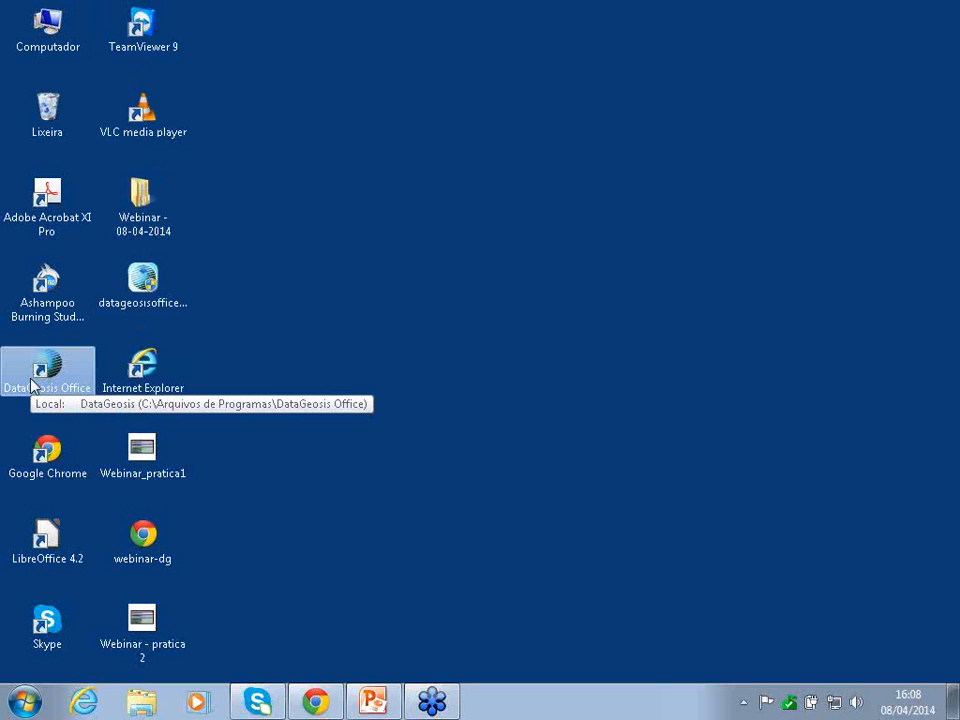
- Launch DataGeosis Office from the desktop and maximize its window
double_click(31, 386)
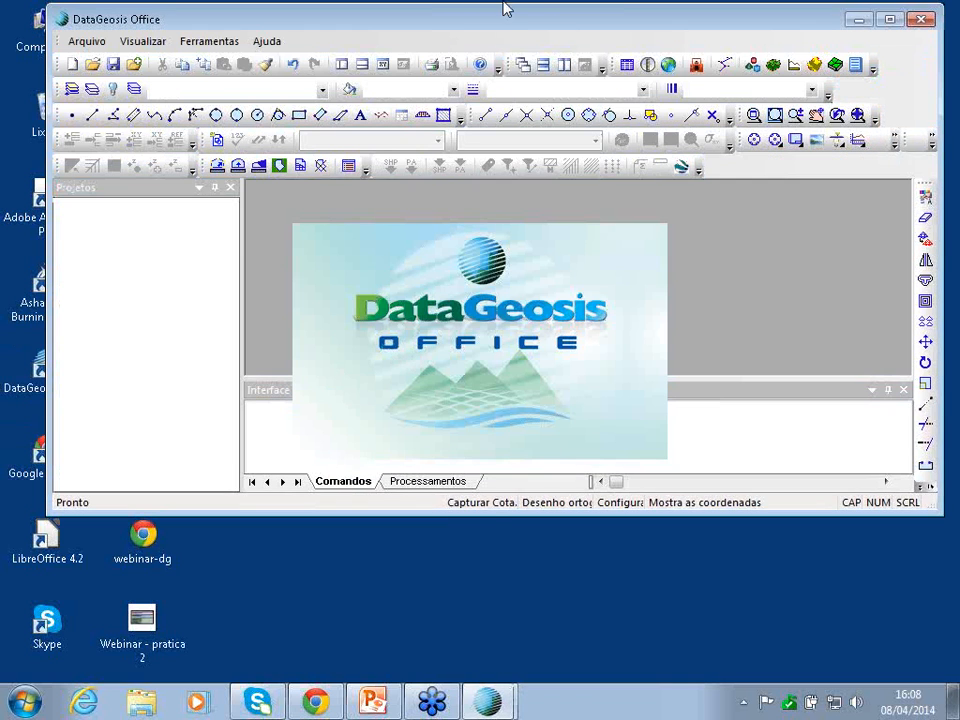
click(890, 20)
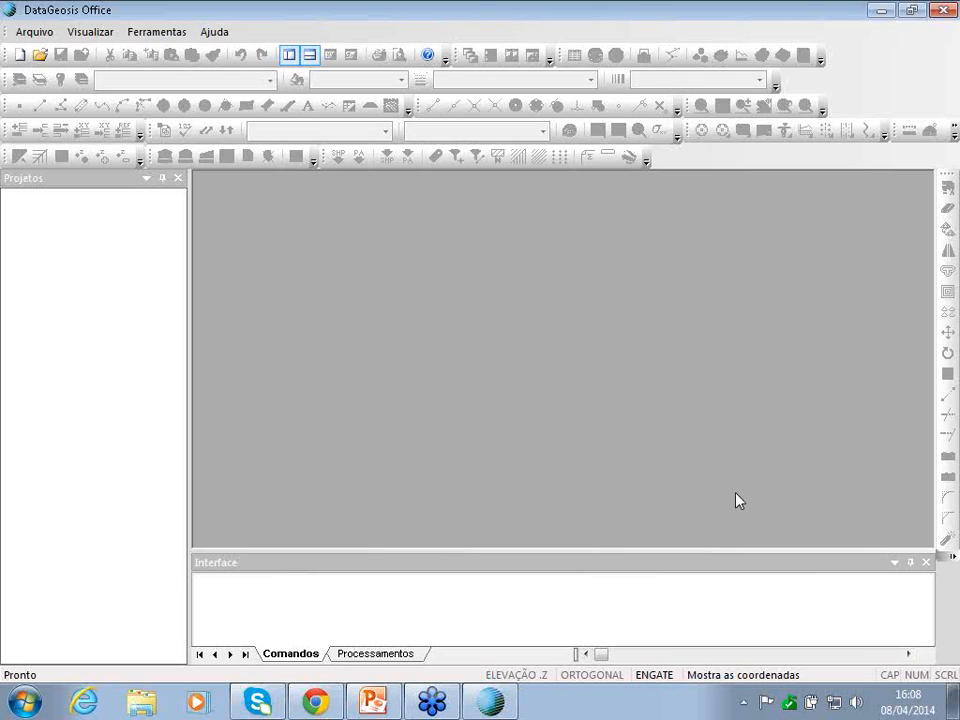
- Start a new project named 'Webinar - pratica 1', overwriting the existing project file
click(28, 33)
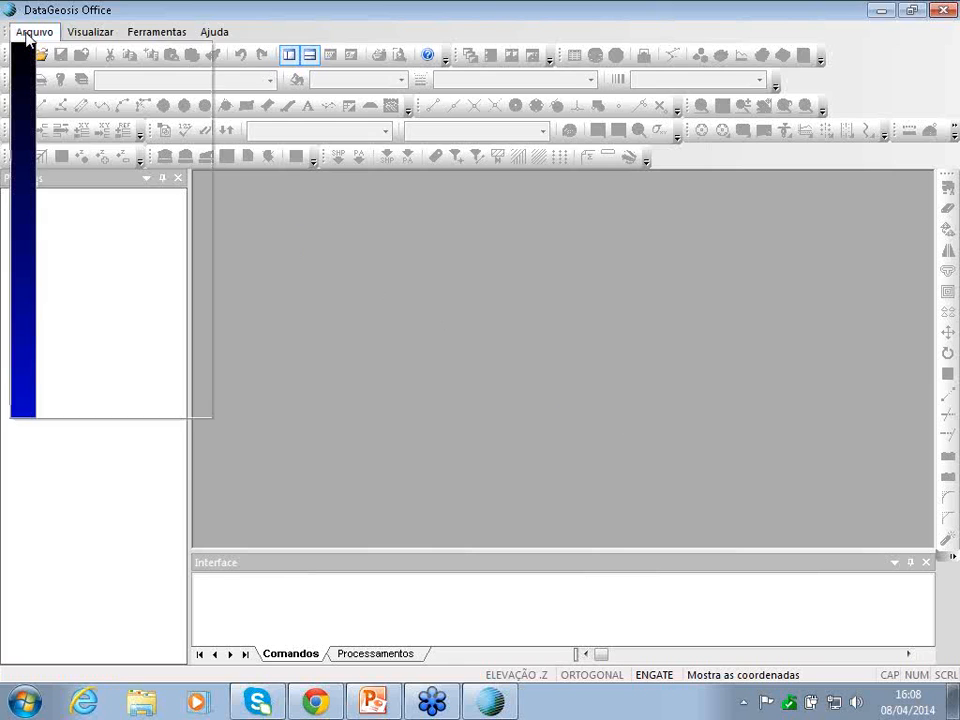
click(48, 33)
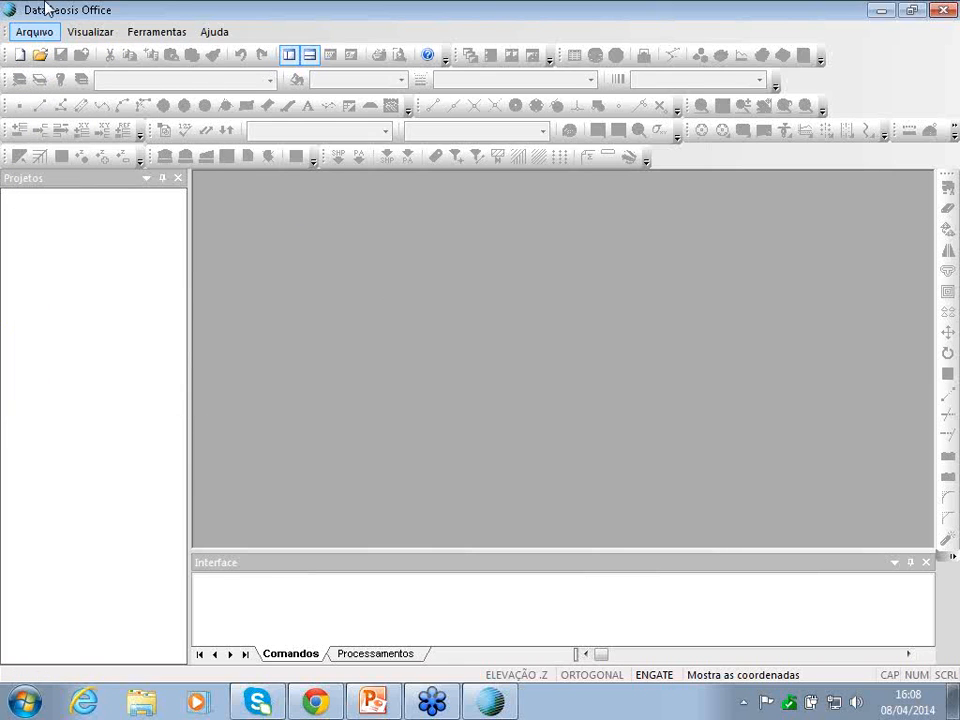
click(38, 30)
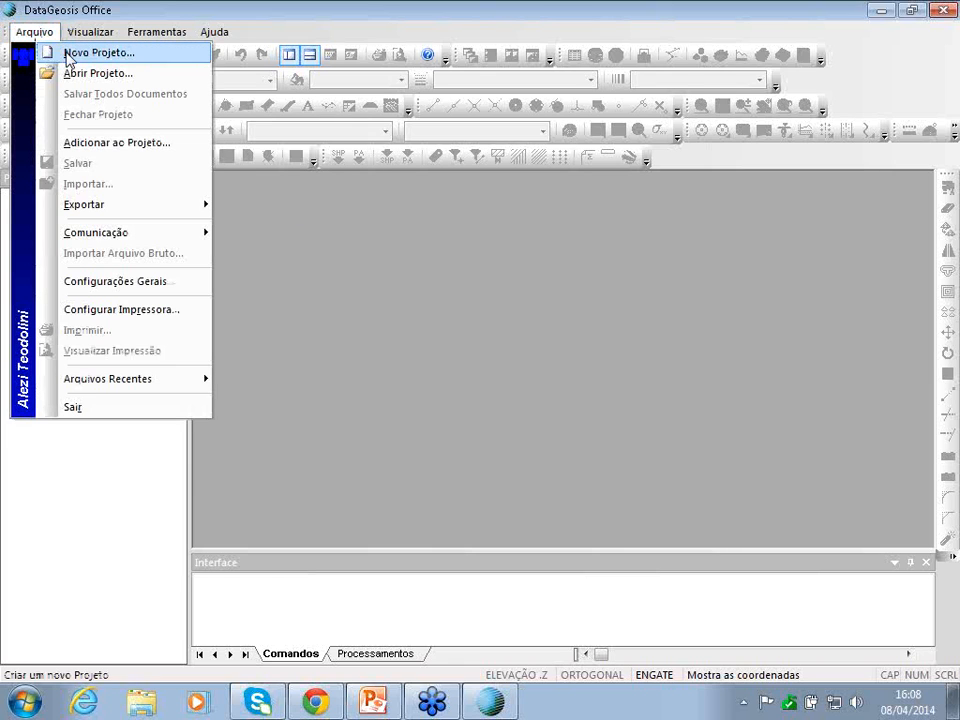
click(98, 53)
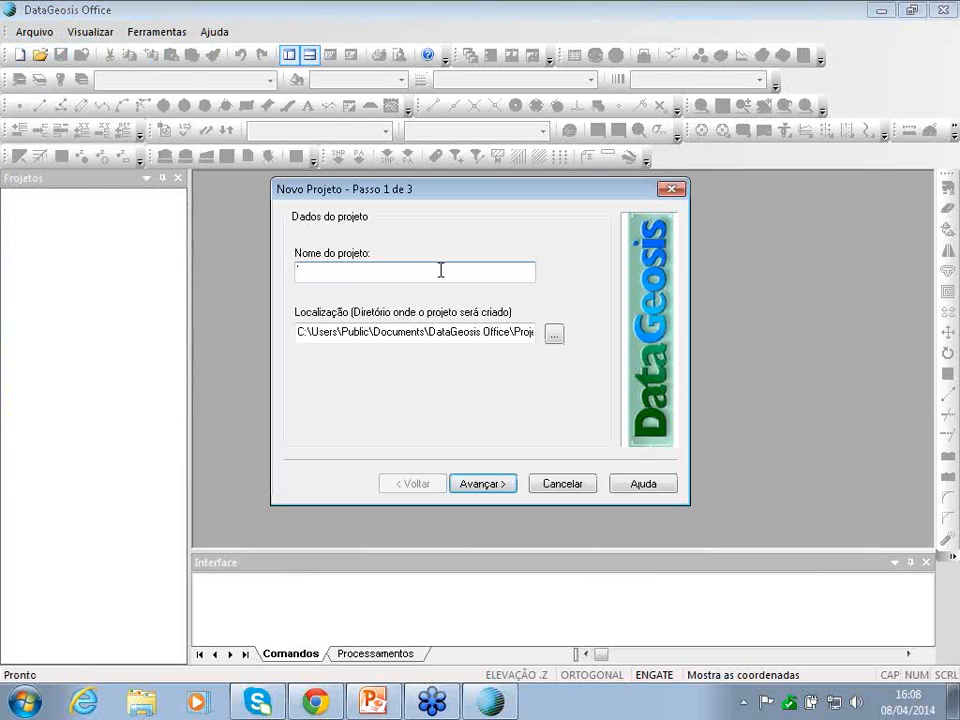
text(Webinar - pratica 1)
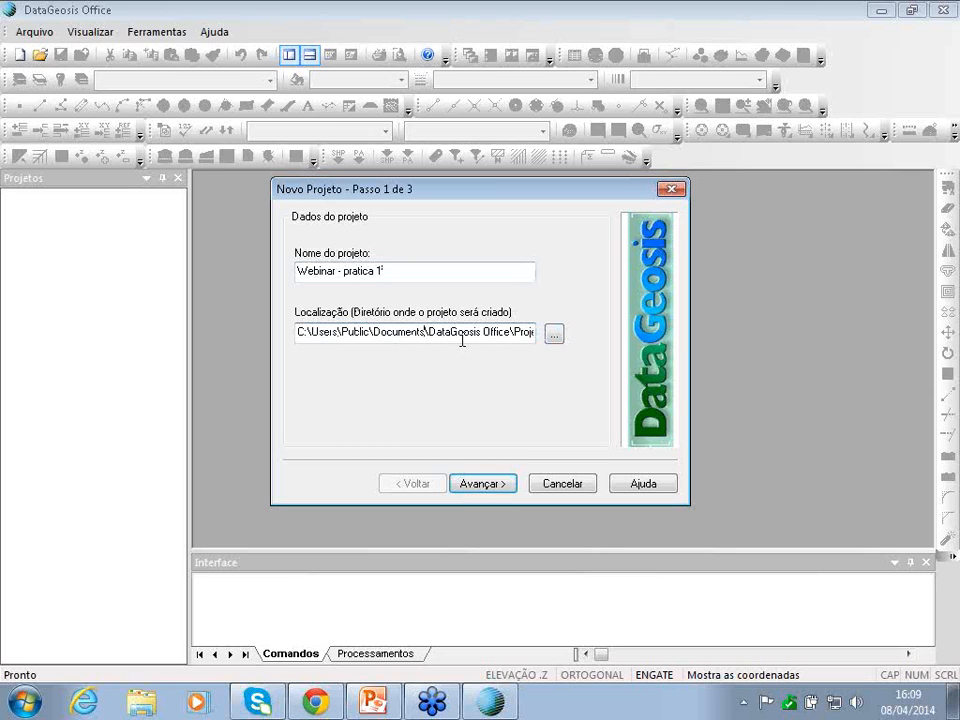
click(489, 484)
click(505, 391)
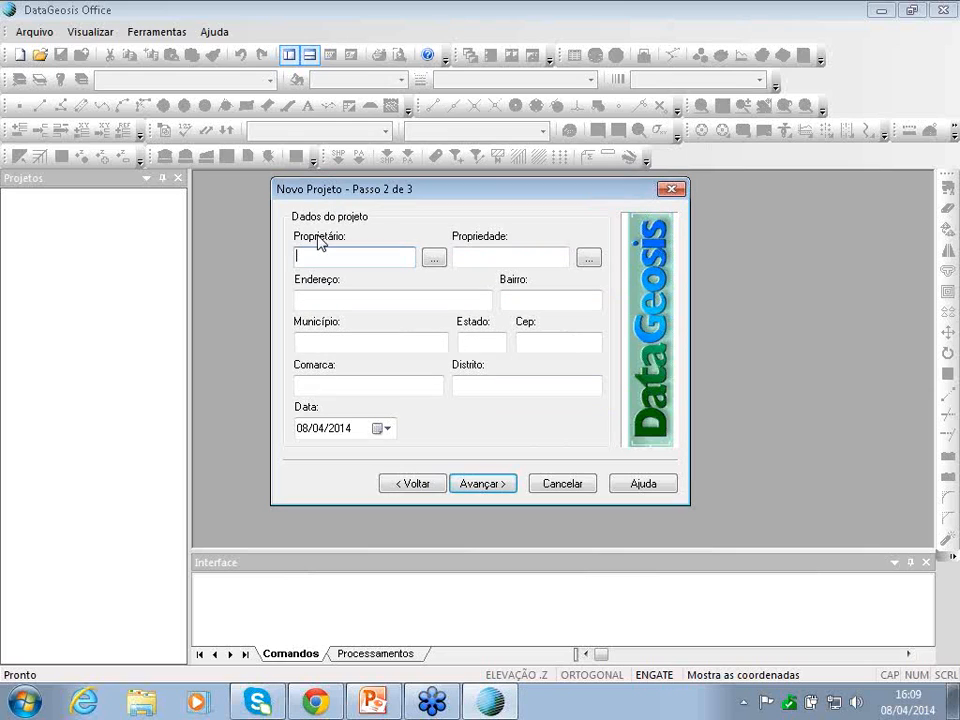
- Fill in the project's owner from the saved owner records
click(434, 258)
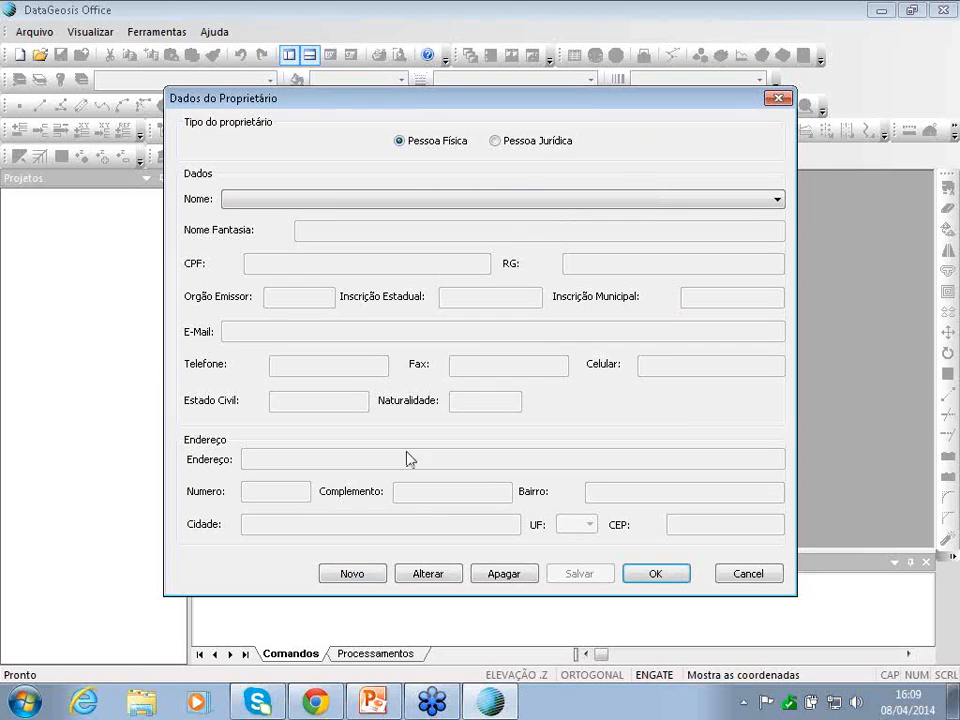
click(766, 201)
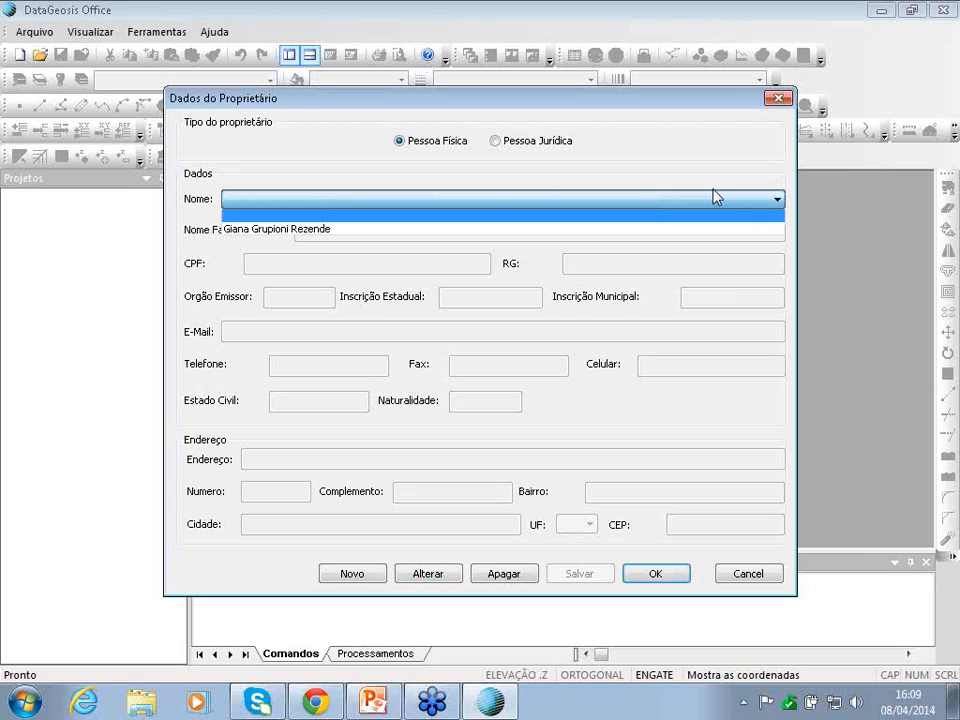
click(257, 231)
click(655, 576)
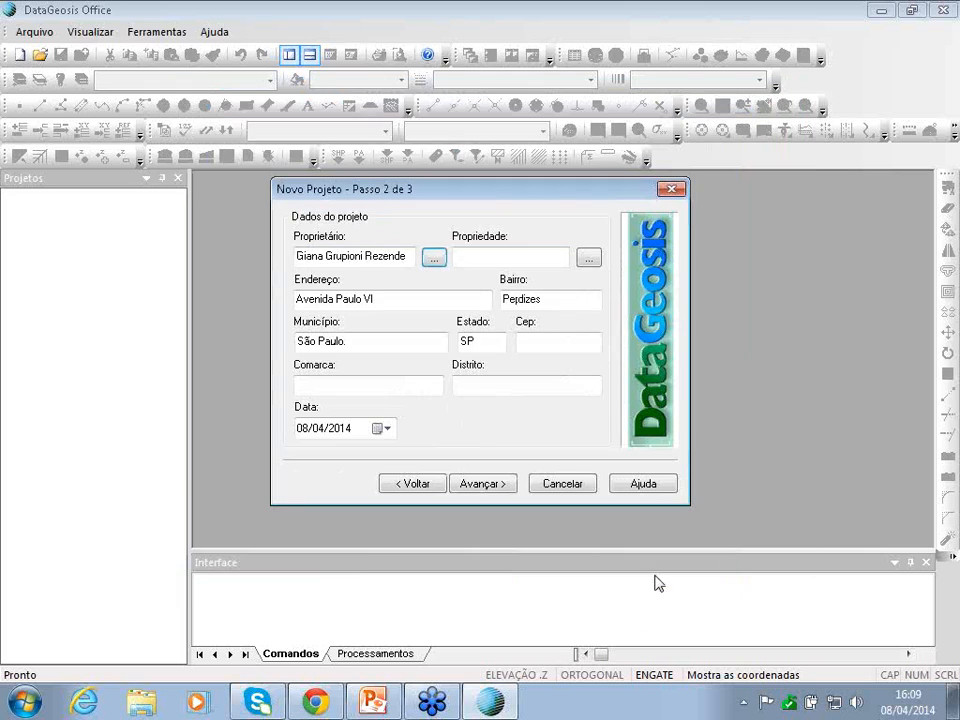
- Select the saved farm as the project's property and advance to step 3
click(588, 257)
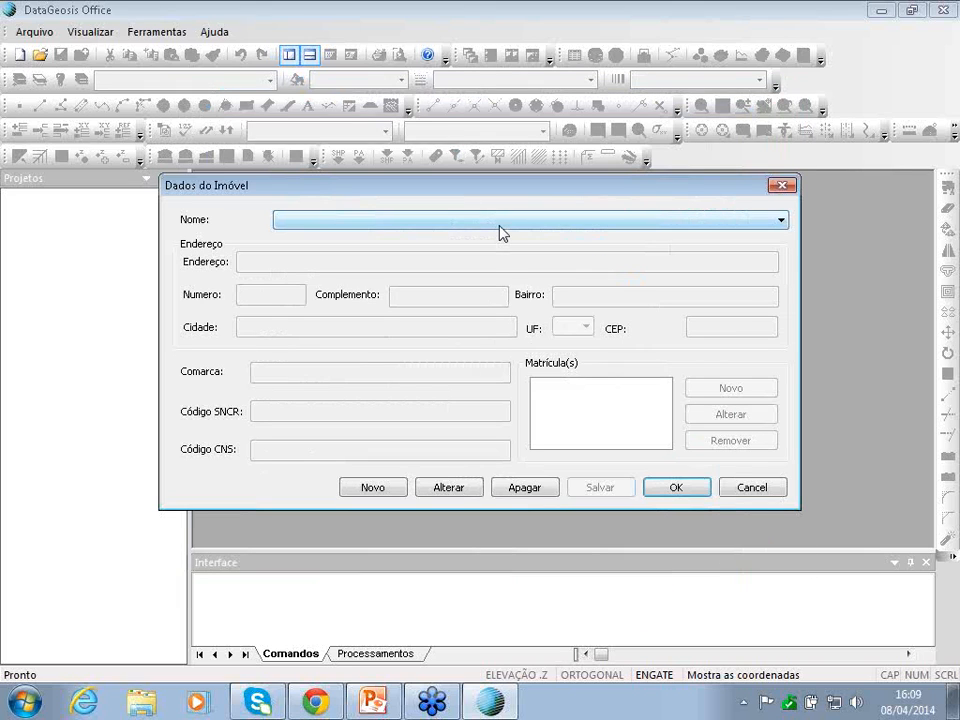
click(497, 232)
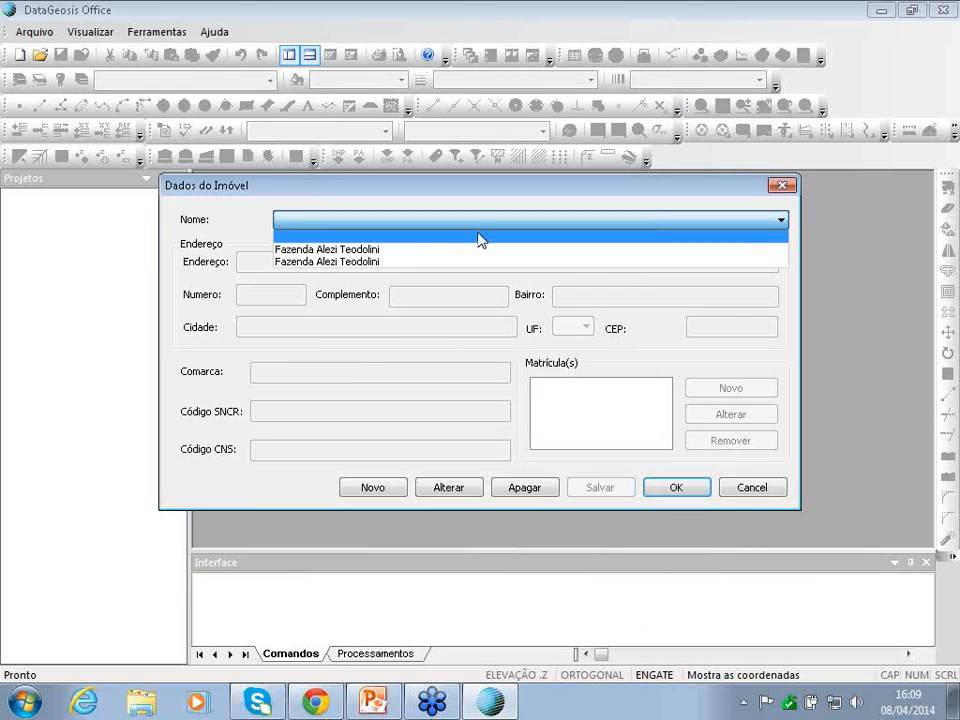
click(406, 250)
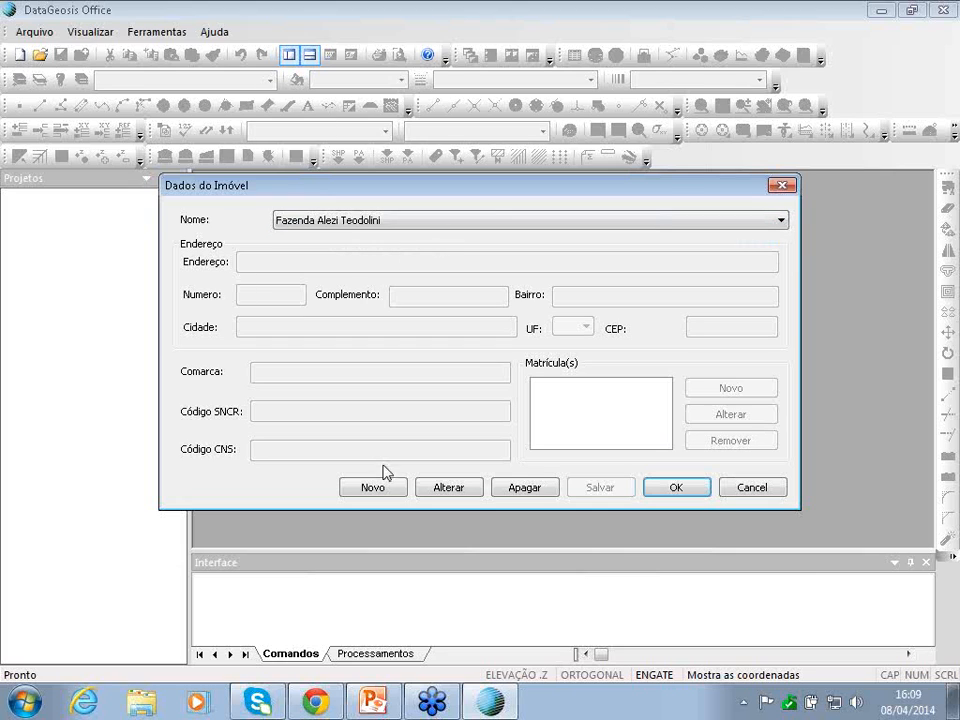
click(676, 488)
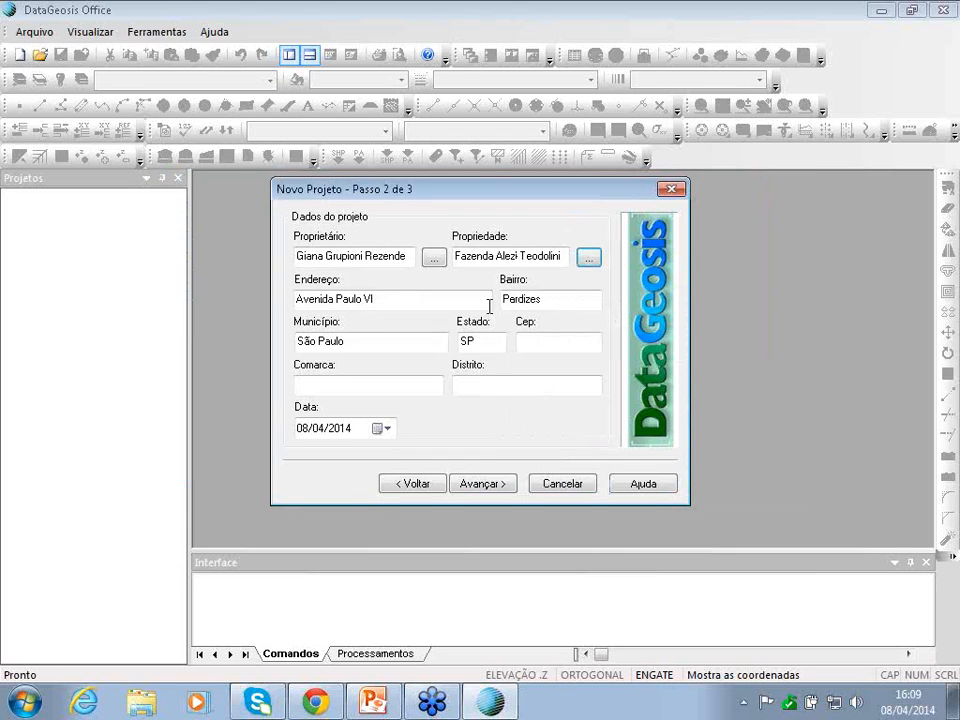
click(485, 484)
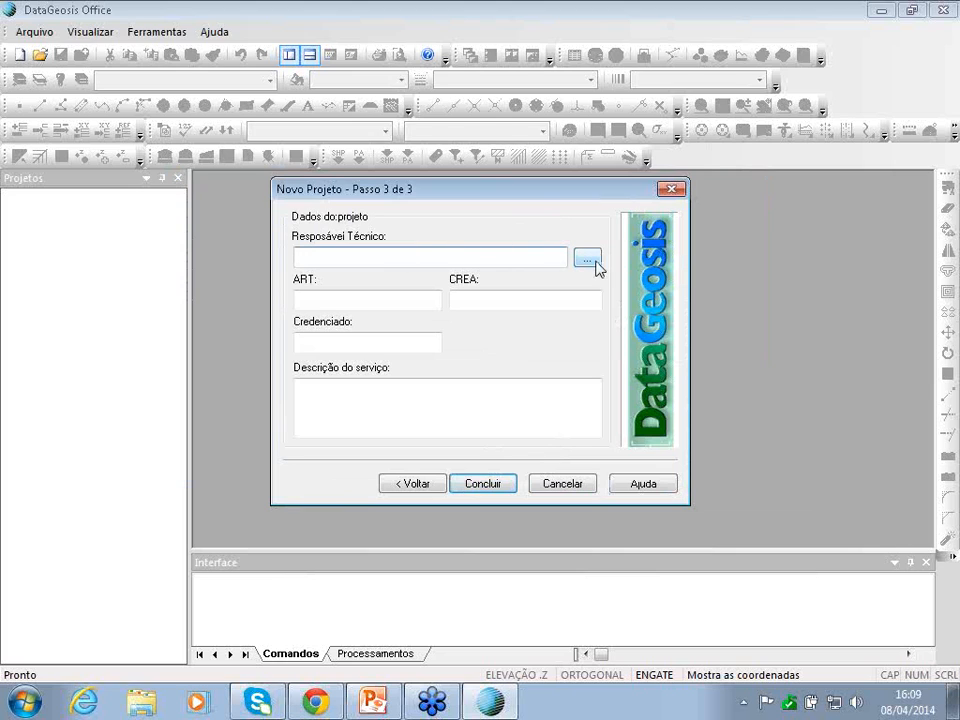
- Leave the technical responsible empty and finish creating 'Webinar - pratica 1.geoproj'
drag(537, 196, 575, 202)
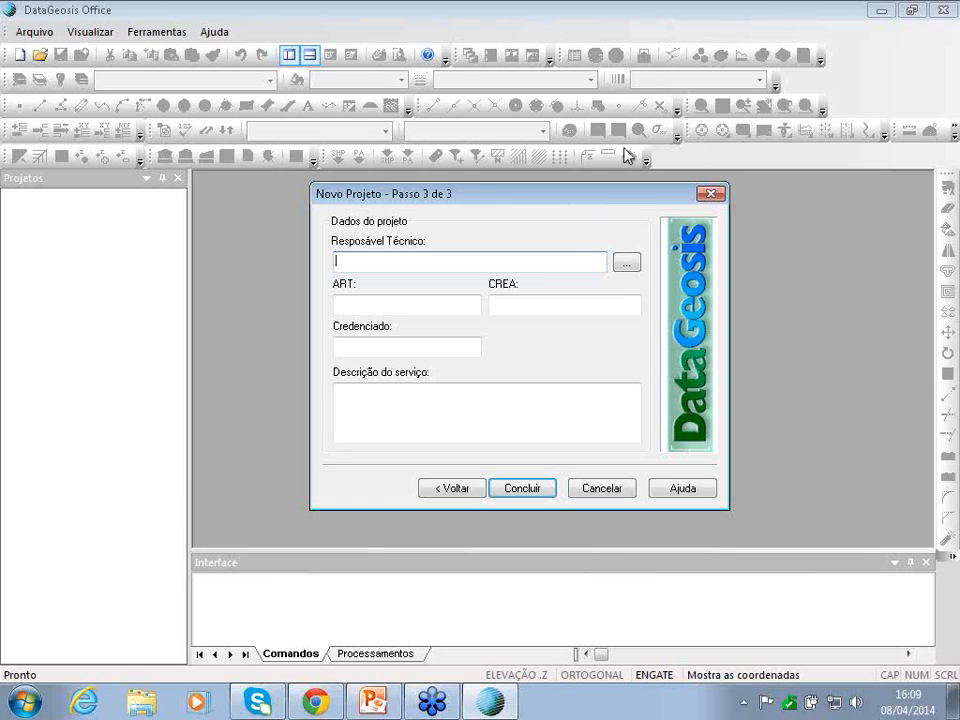
drag(619, 195, 600, 193)
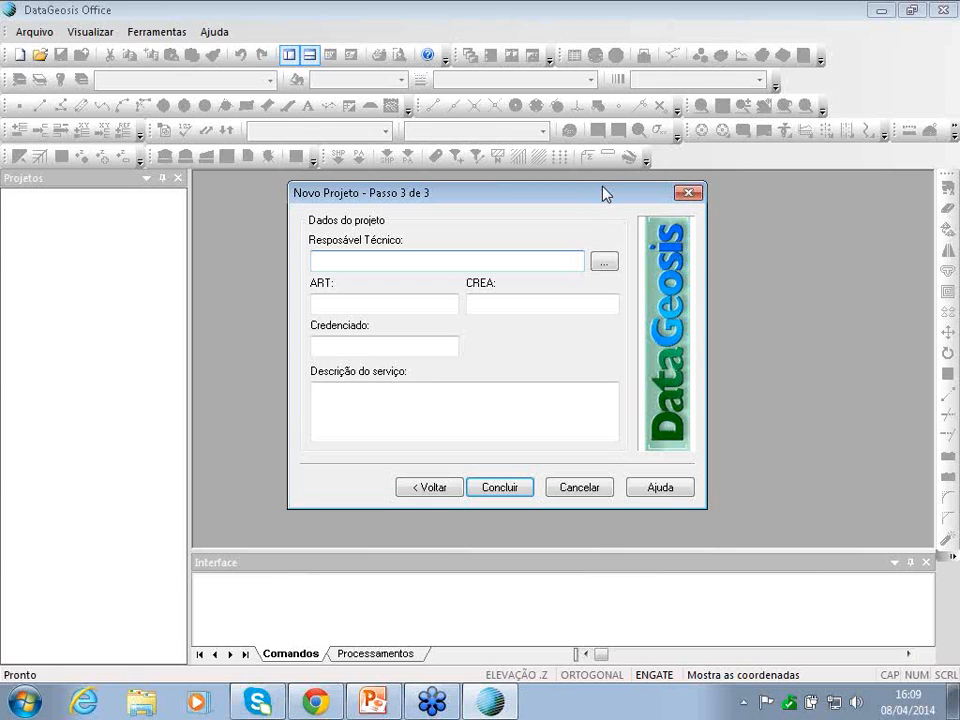
click(603, 261)
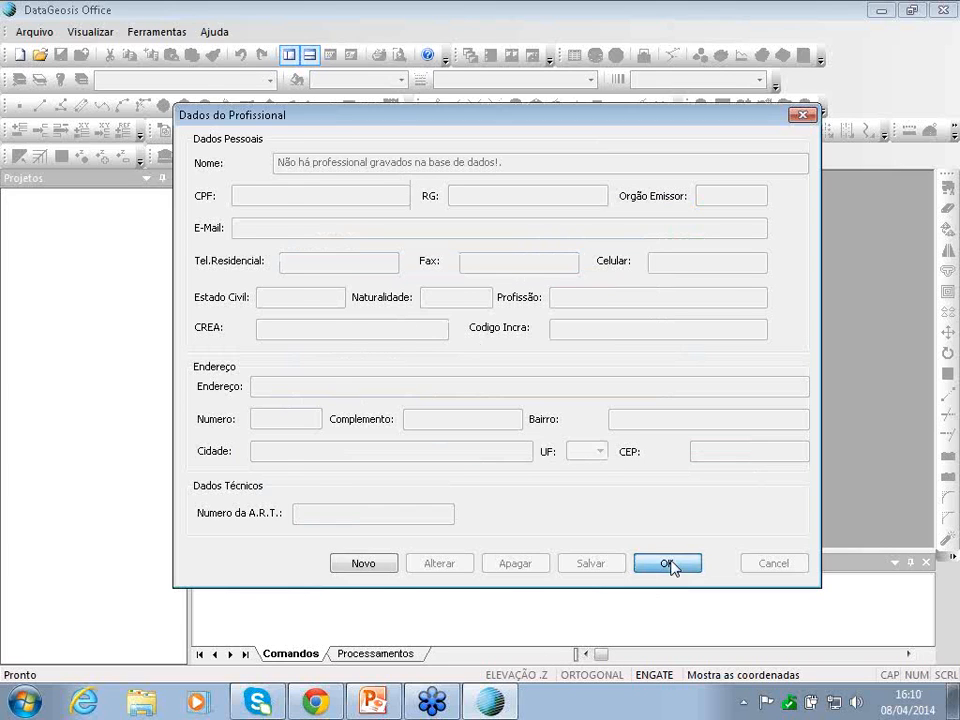
click(670, 564)
click(500, 488)
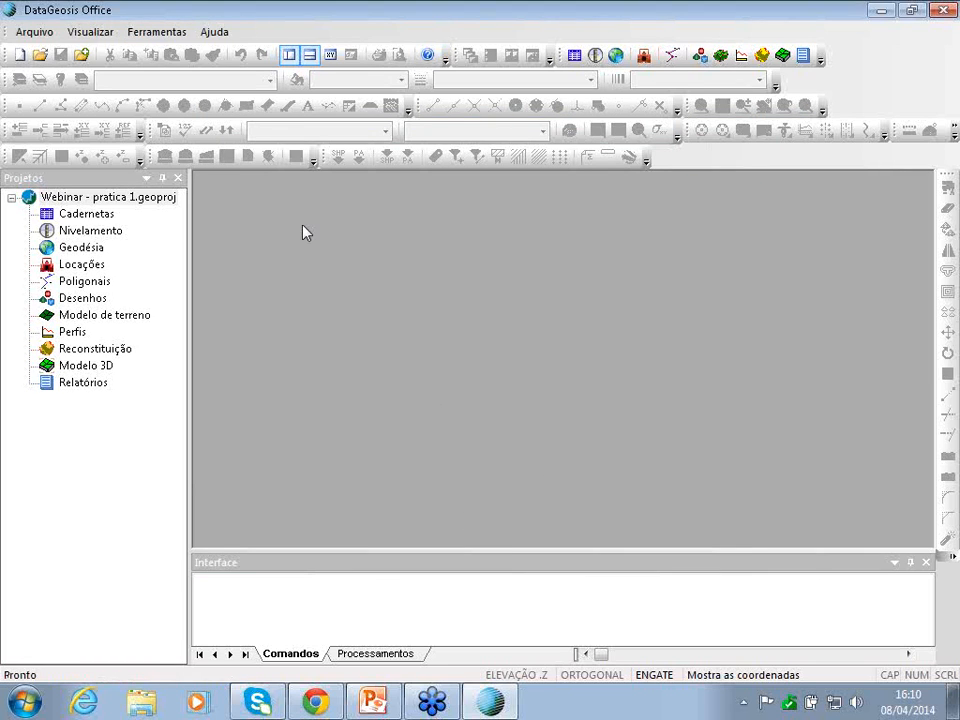
- In General Settings, set Geodésia to Poligonal Topográfica georeferencing with SIRGAS 2000
click(43, 38)
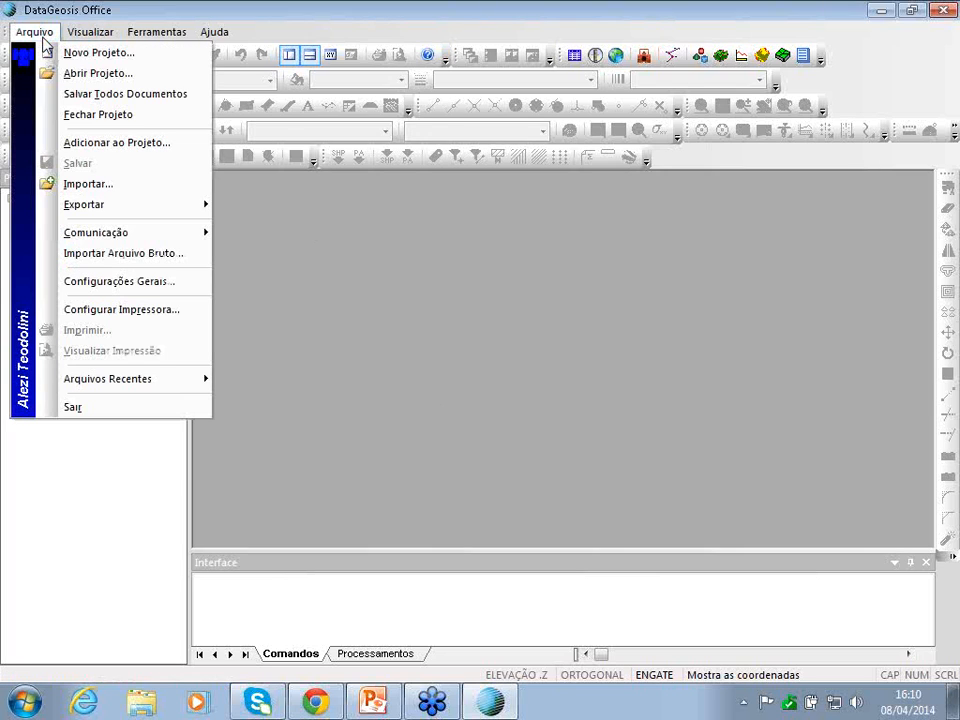
click(108, 282)
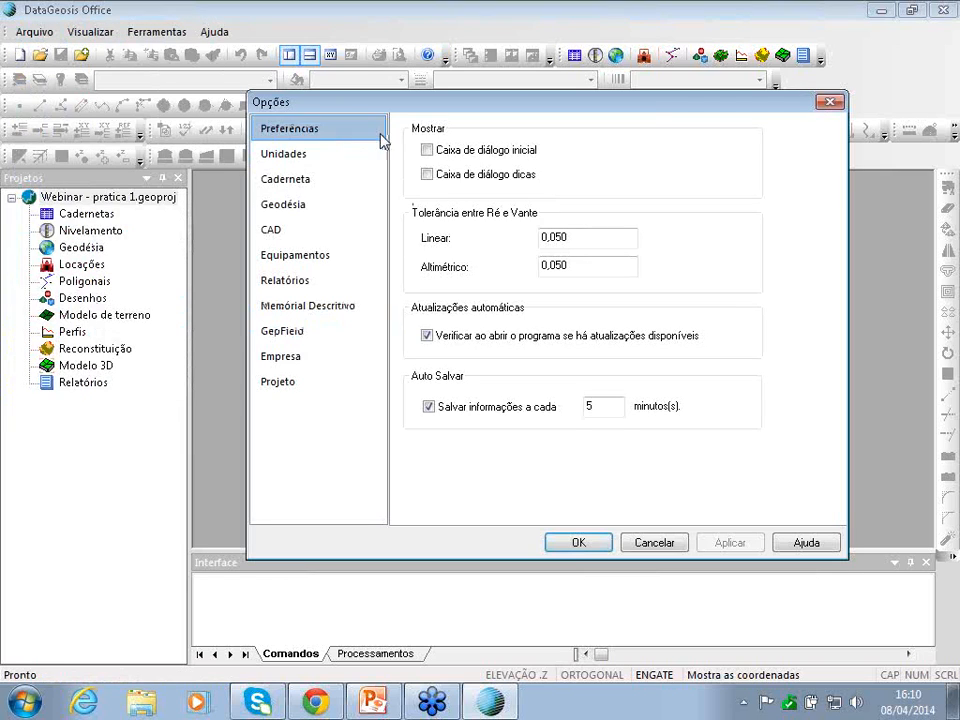
click(287, 216)
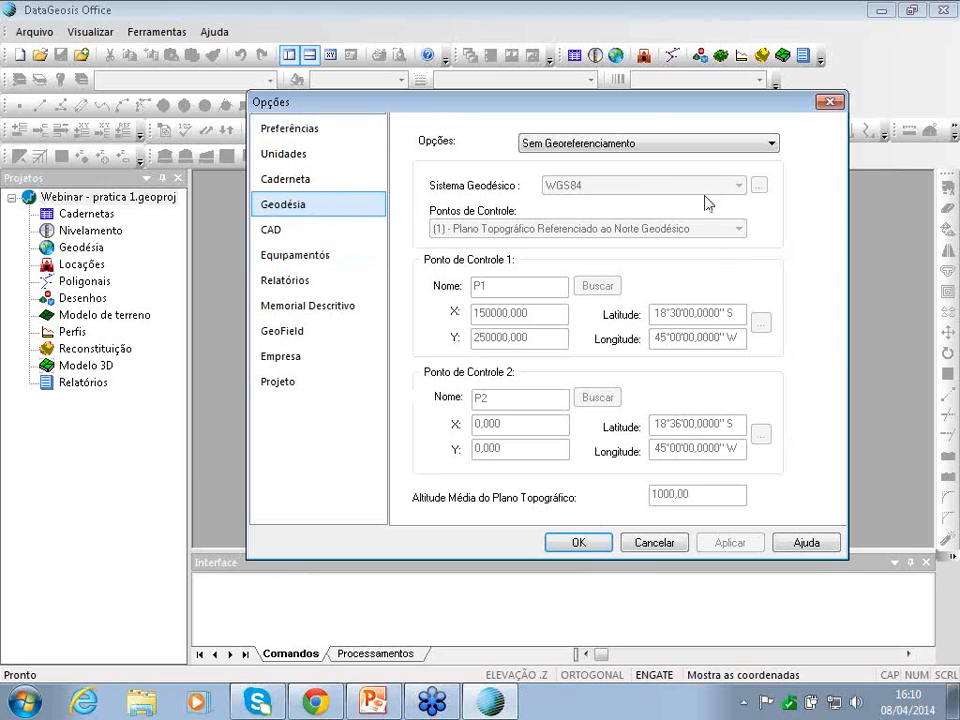
click(586, 145)
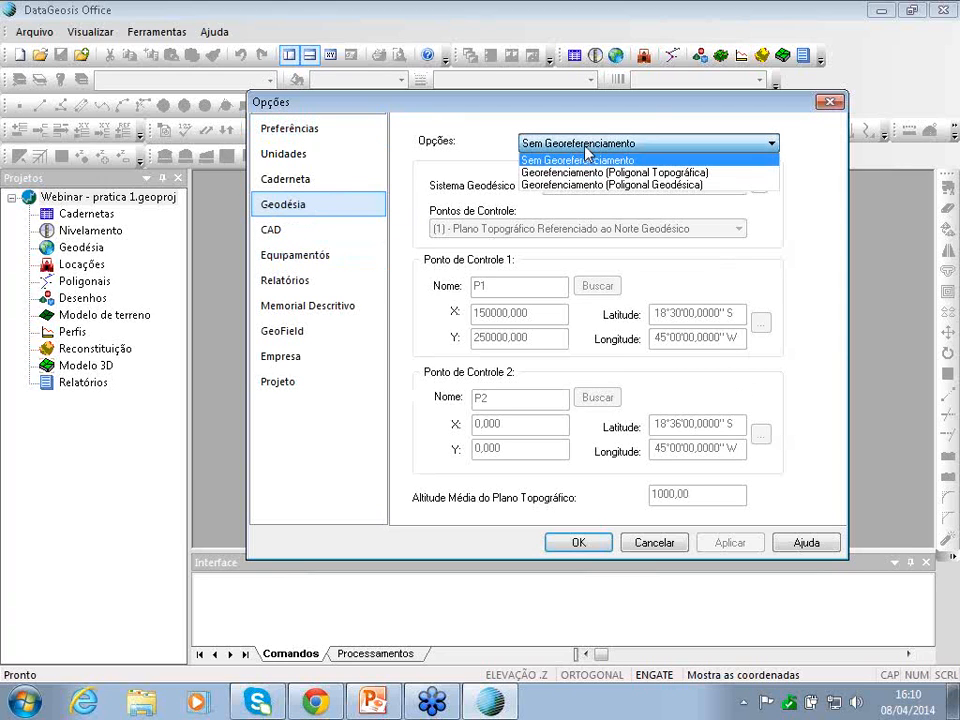
click(711, 174)
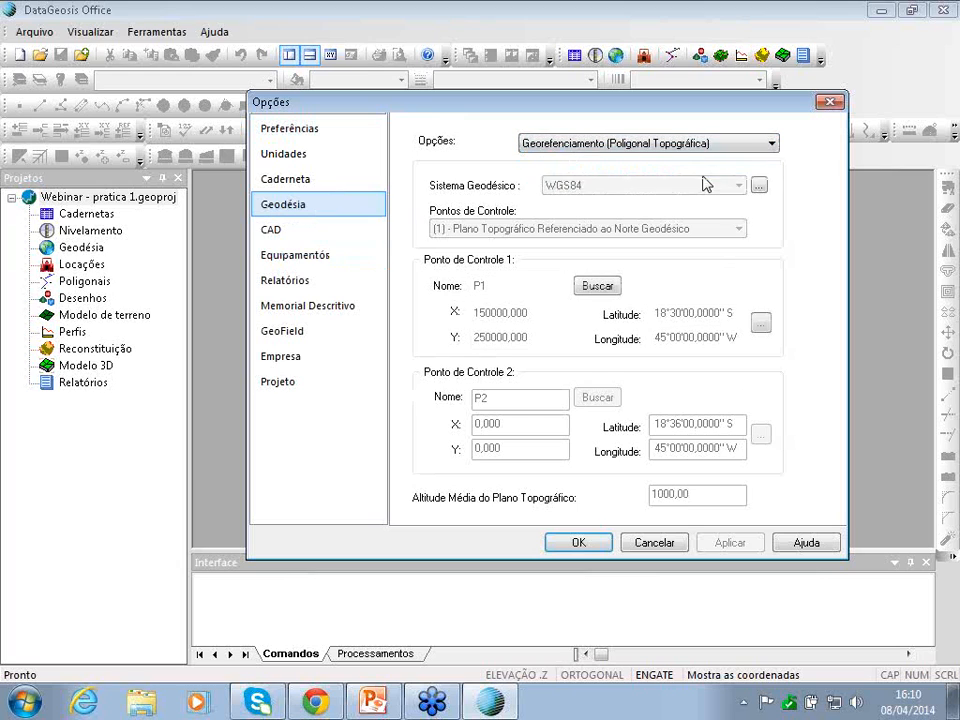
click(594, 190)
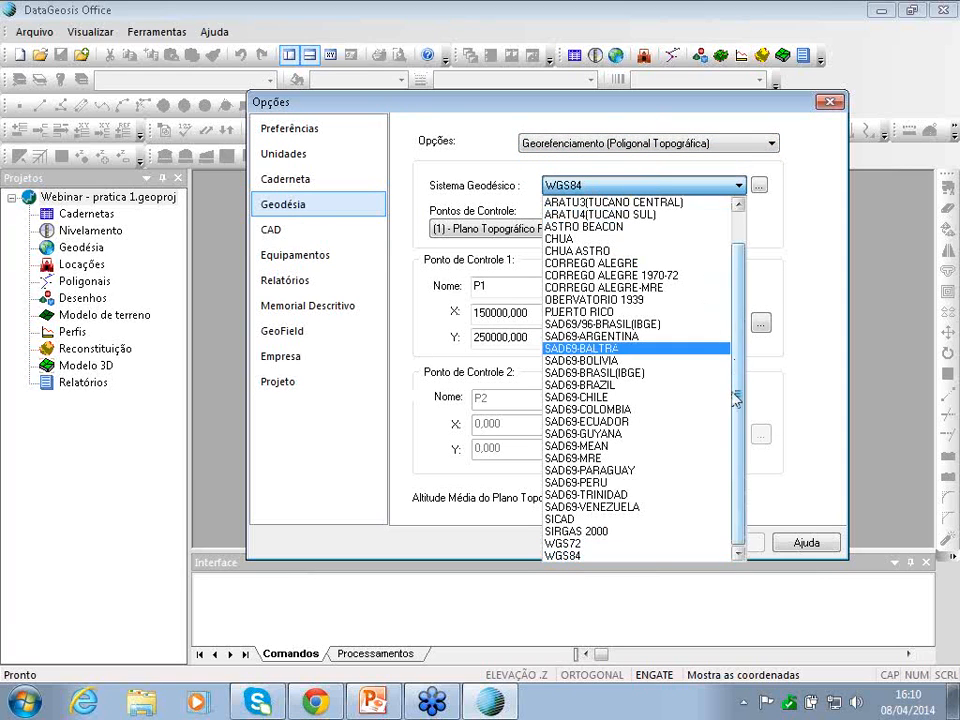
click(584, 532)
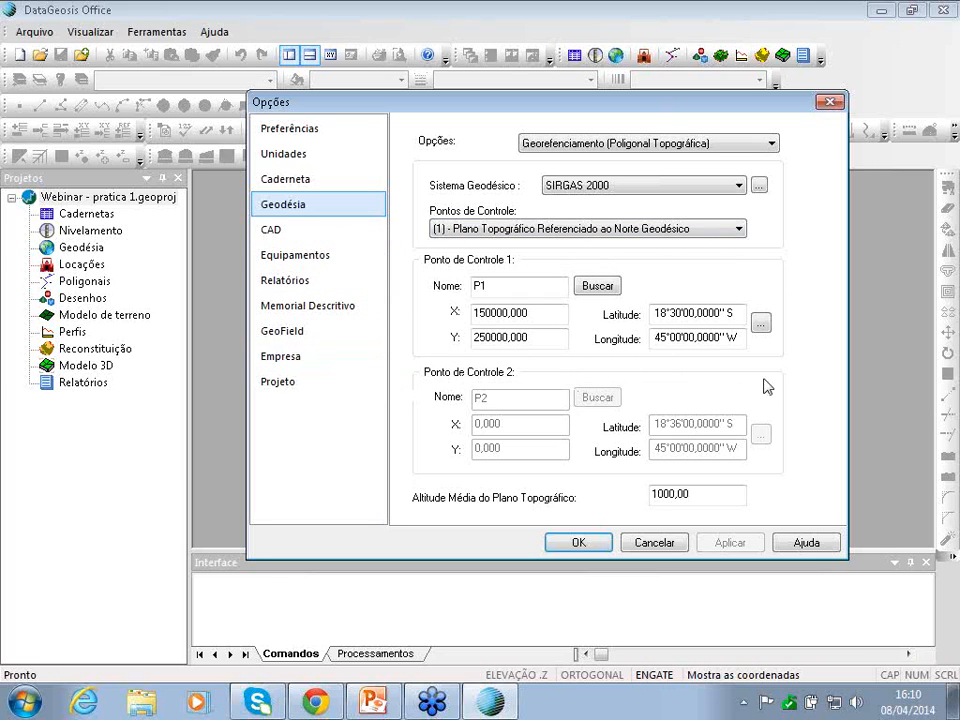
- Switch control point P1's coordinate conversion input type to UTM
click(761, 322)
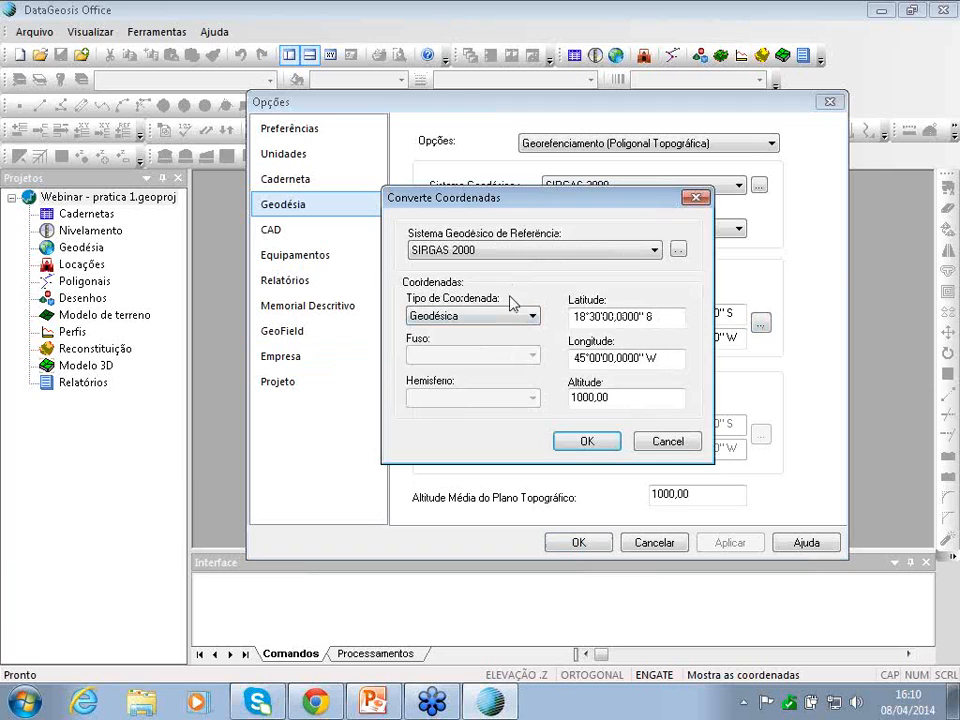
click(500, 320)
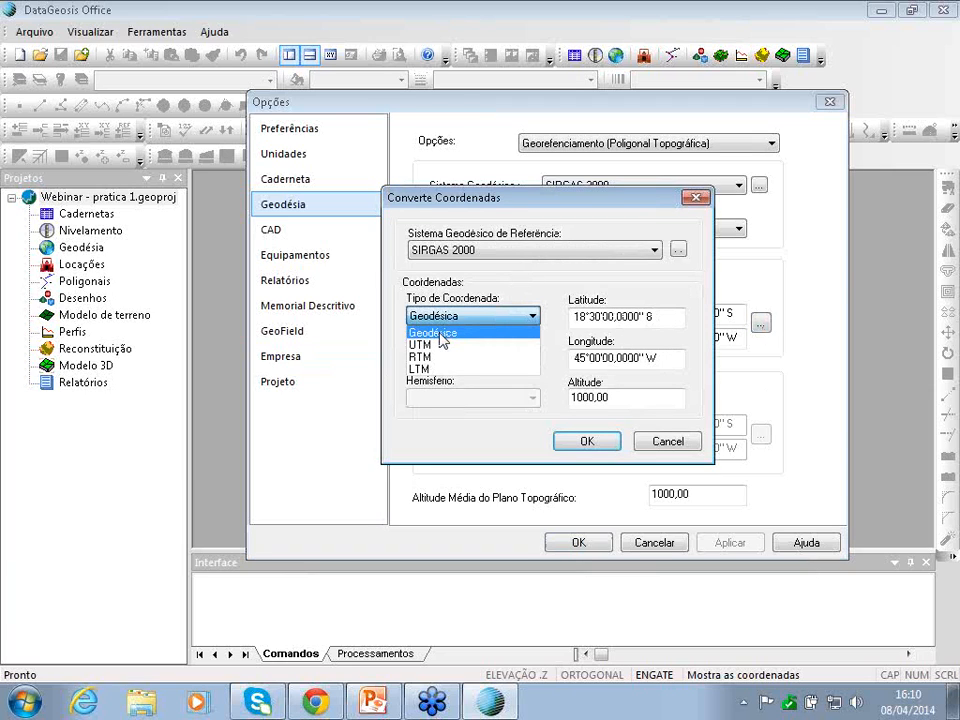
click(440, 333)
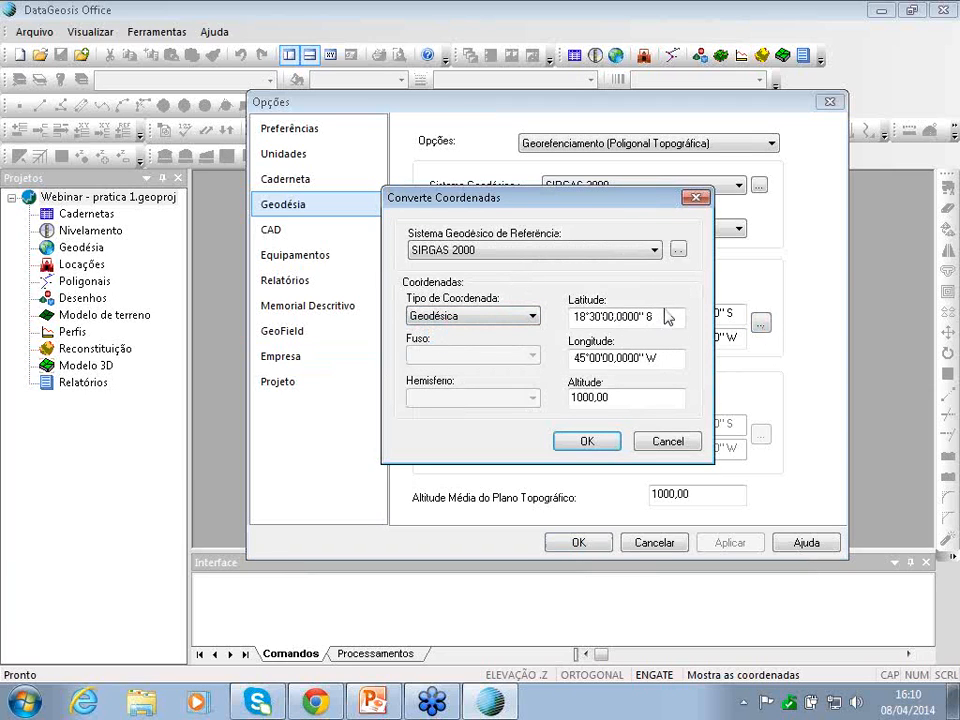
click(455, 316)
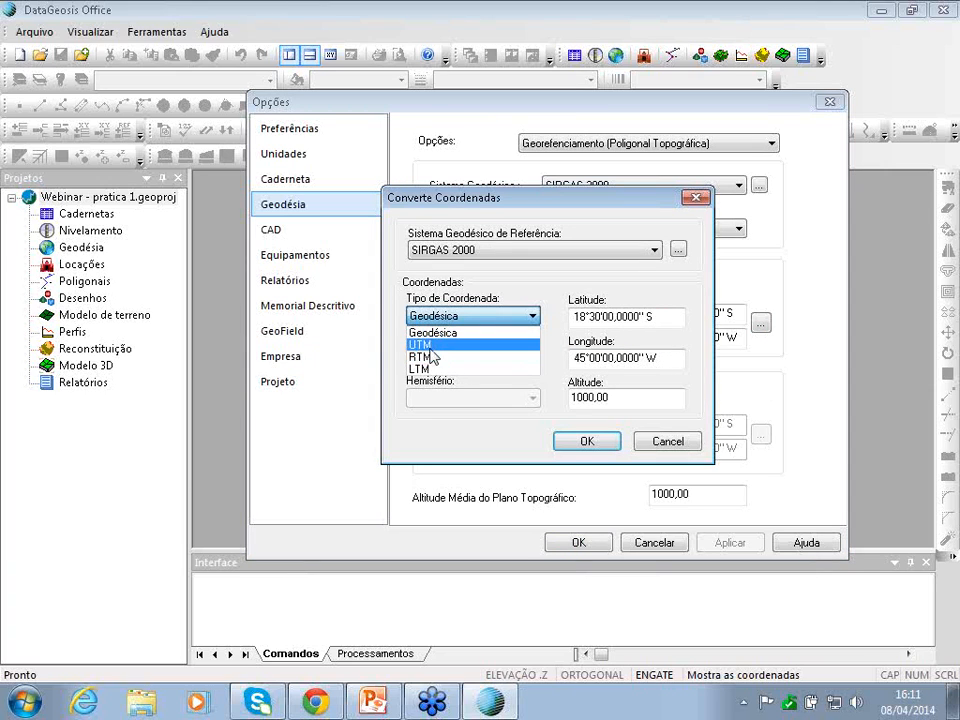
click(432, 346)
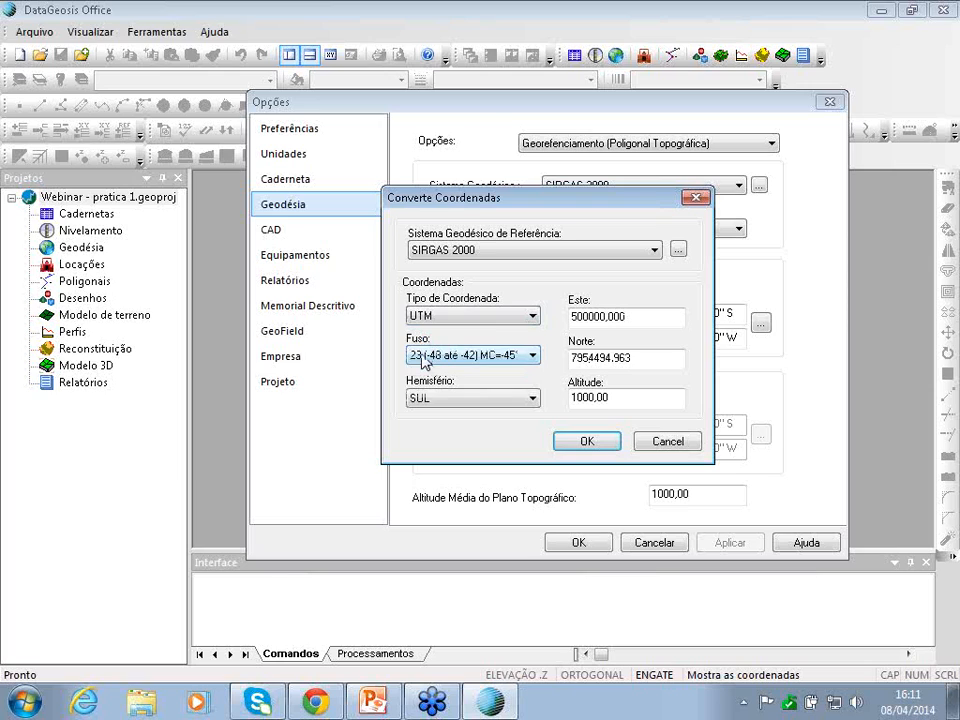
- Enter P1's Este 721757,307, Norte 7702786,412 and altitude, then convert
click(653, 318)
drag(653, 318, 463, 318)
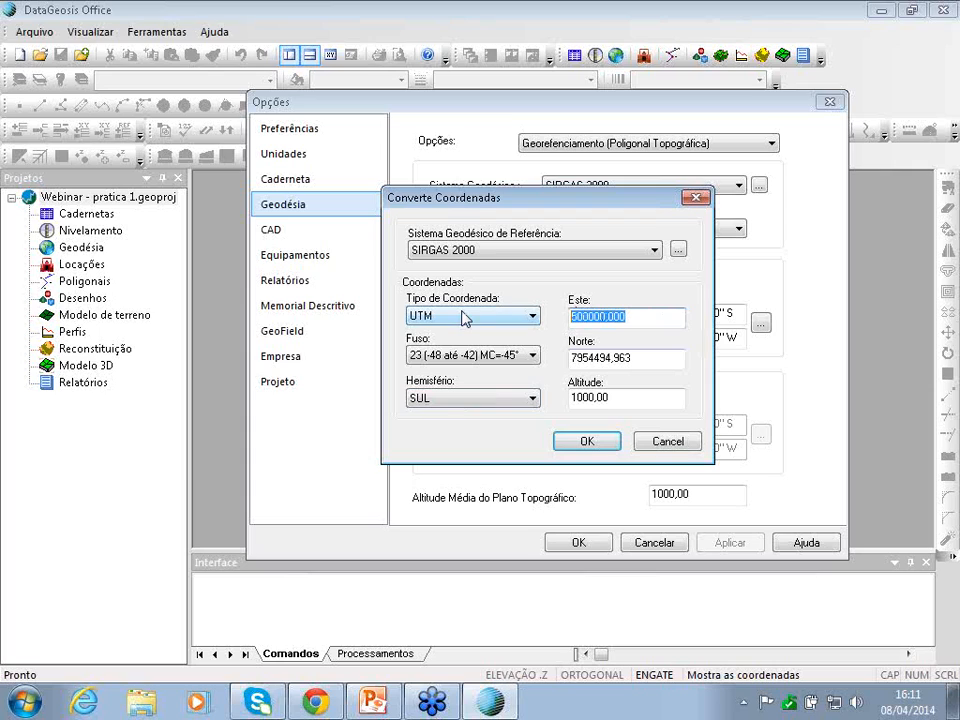
text(72)
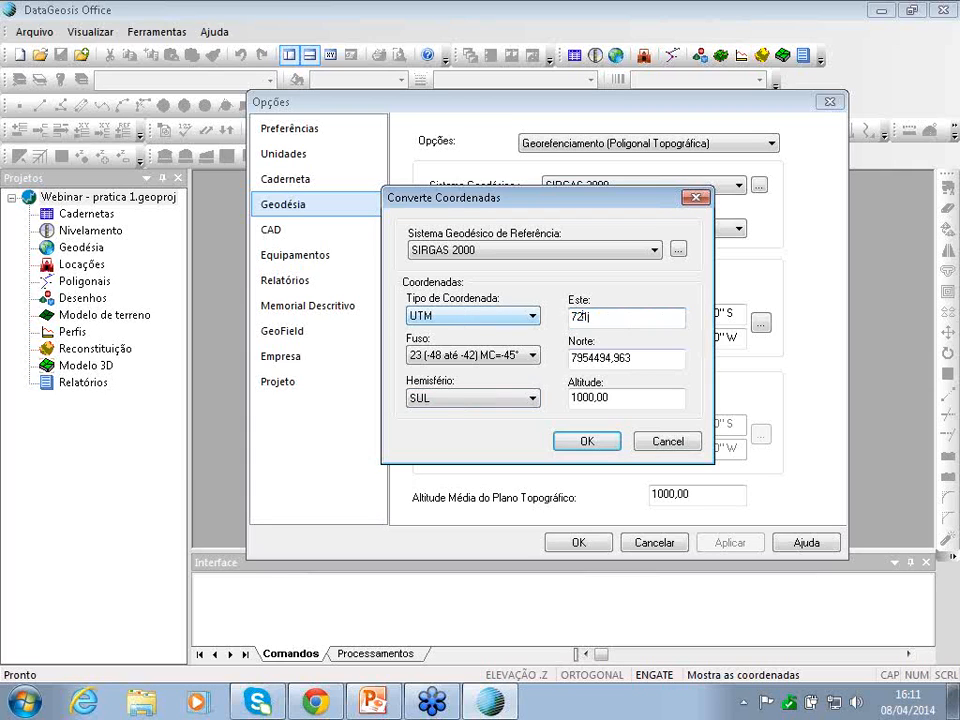
text(1757,307)
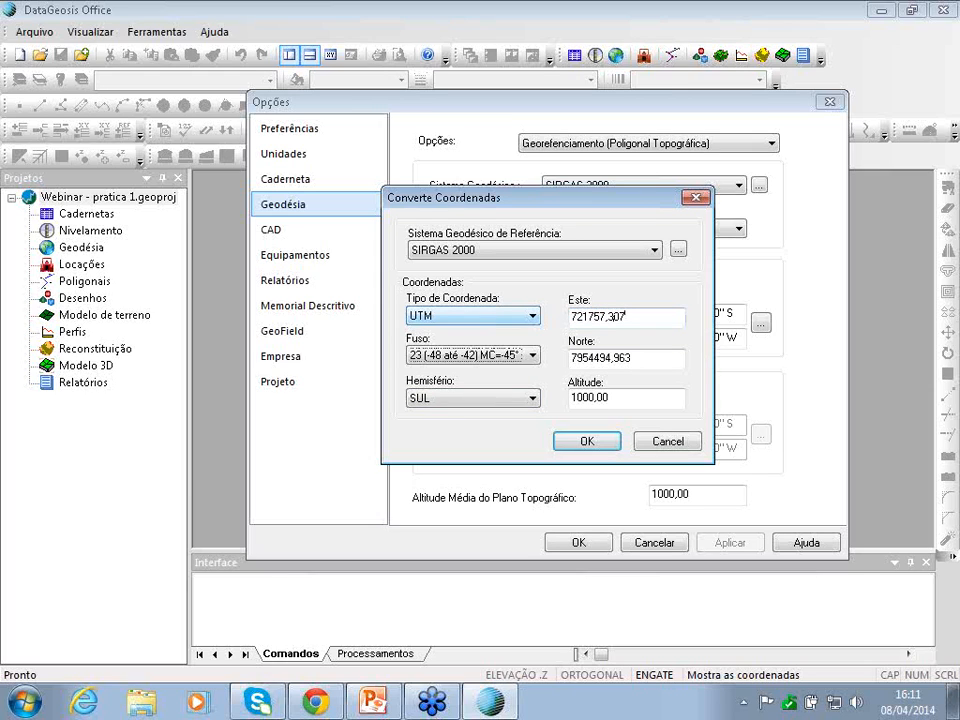
key(Tab)
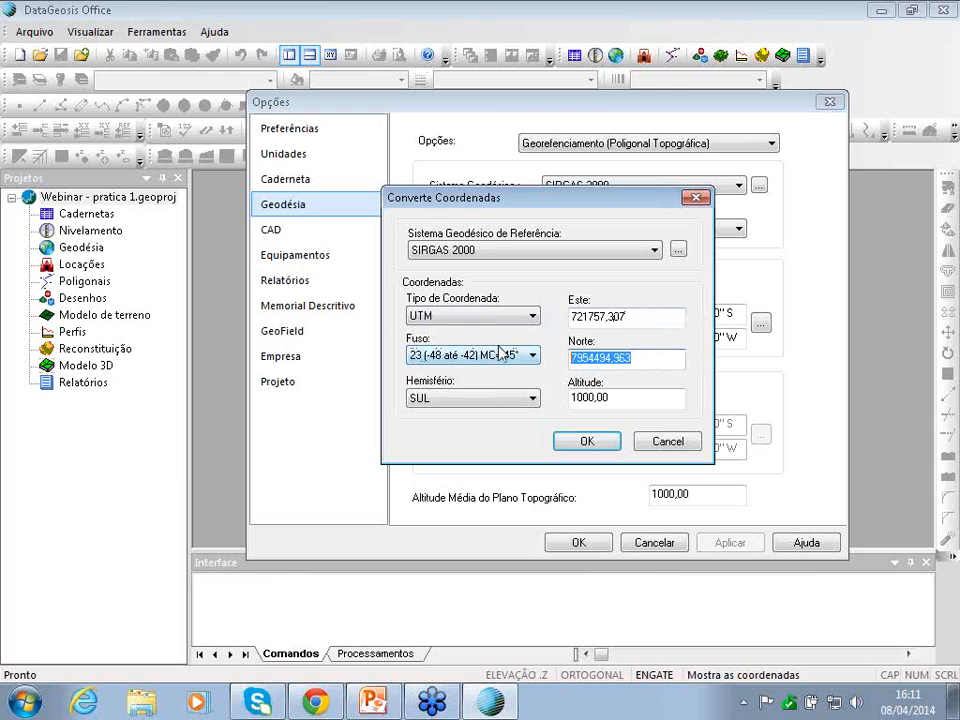
text(77)
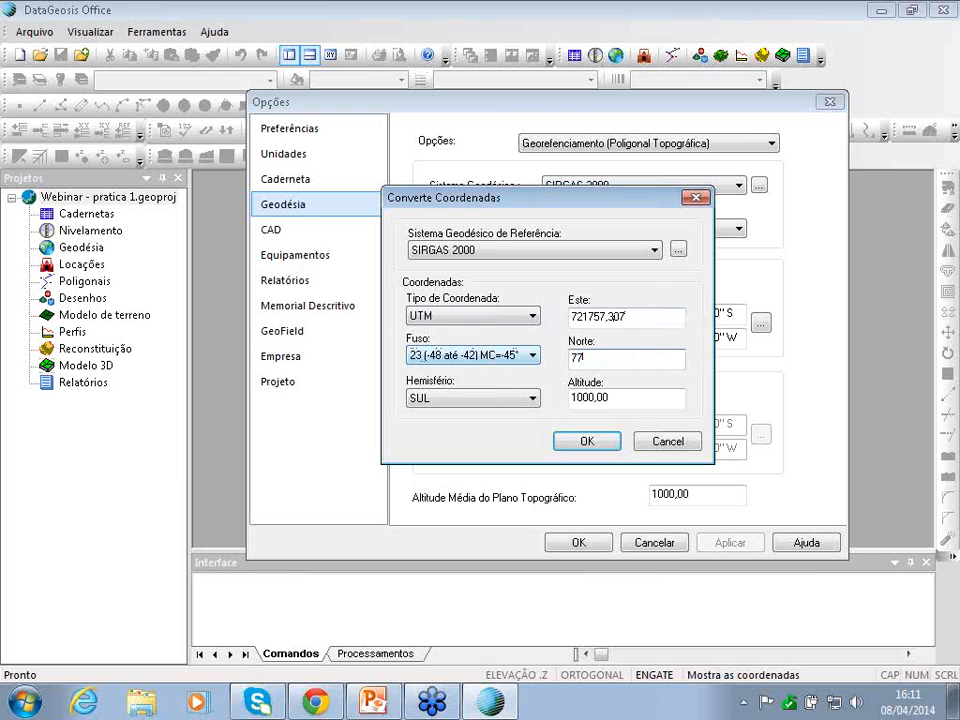
text(02786,412)
key(Tab)
key(Tab)
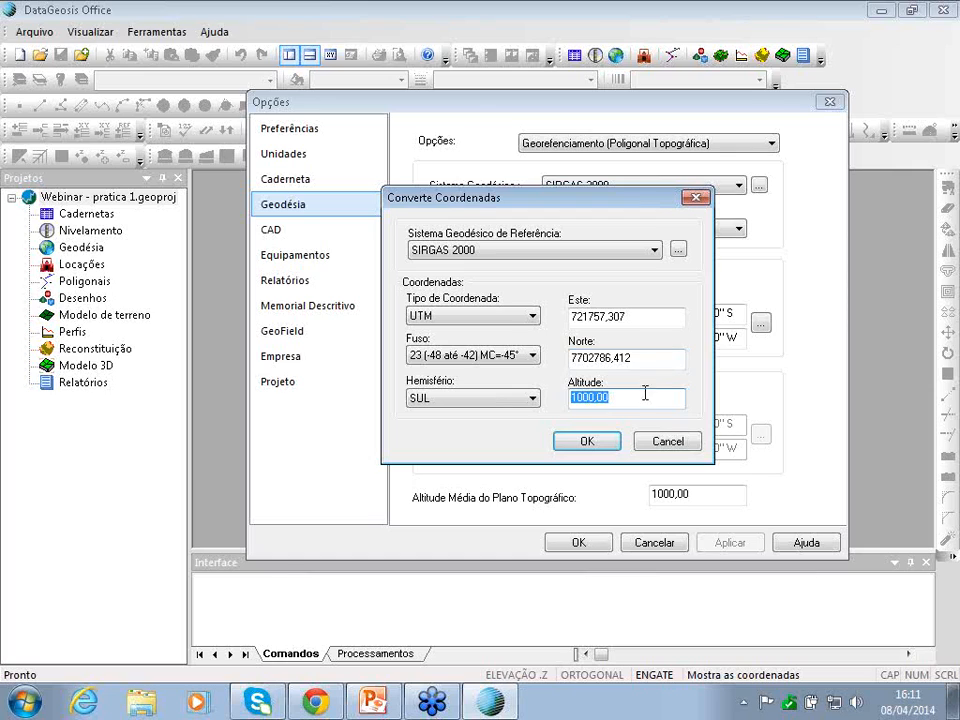
text(66)
click(586, 441)
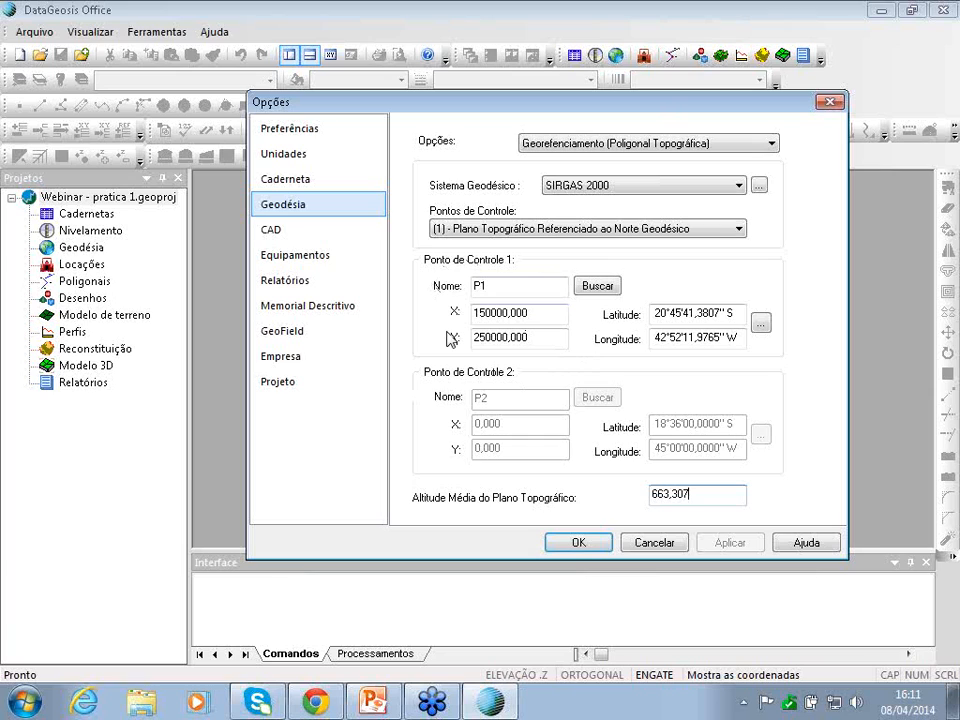
- Apply the Geodésia options with P1 at 20°45'41,3807" S, 42°52'11,9765" W
click(575, 543)
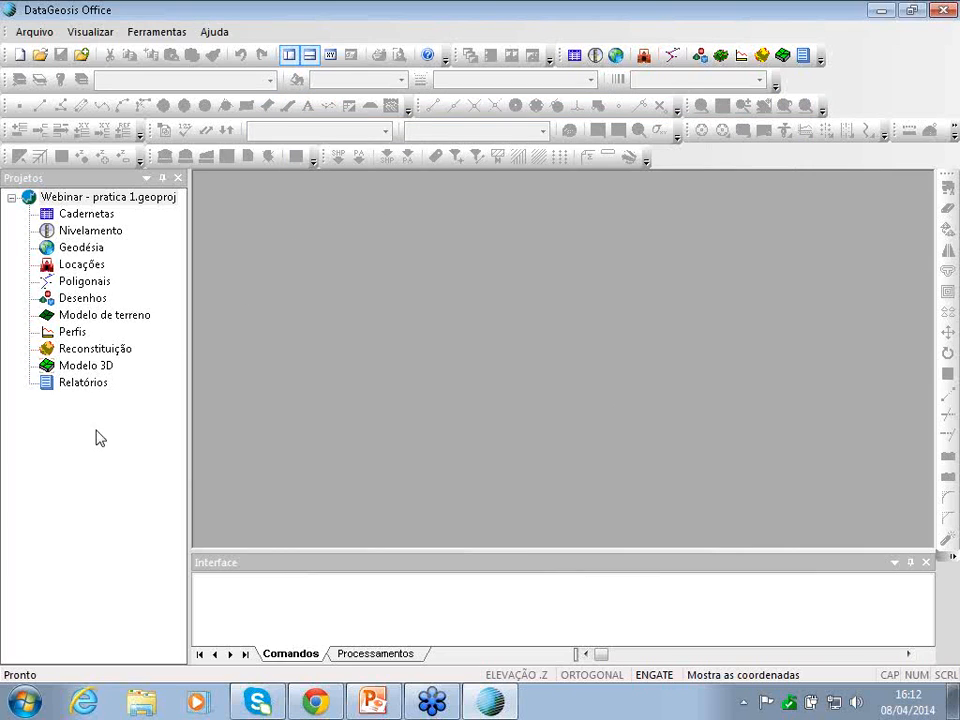
- Create the drawing 'Webinar - pratica 1' under Desenhos with the Novo desenho button
right_click(45, 455)
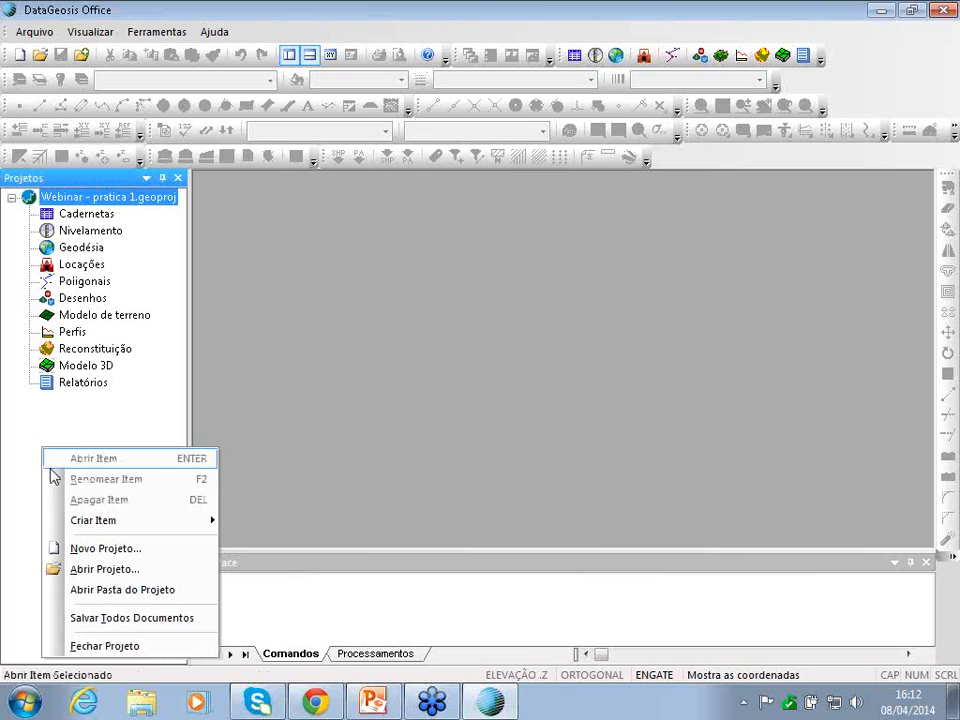
mouse_move(78, 527)
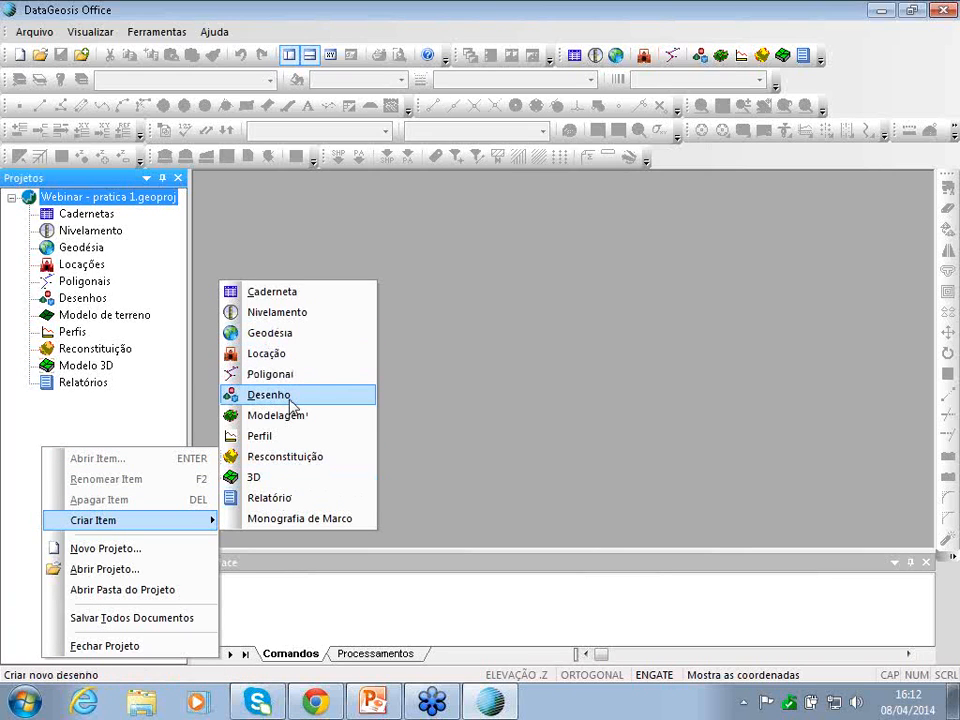
click(567, 4)
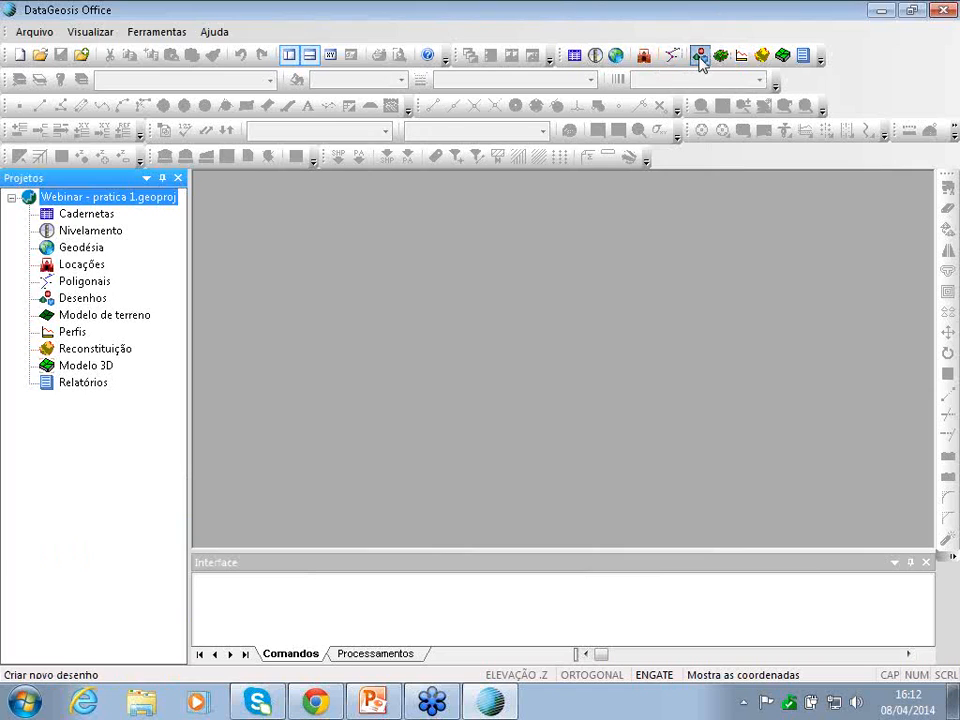
click(698, 55)
text(Webinar - pratica 1)
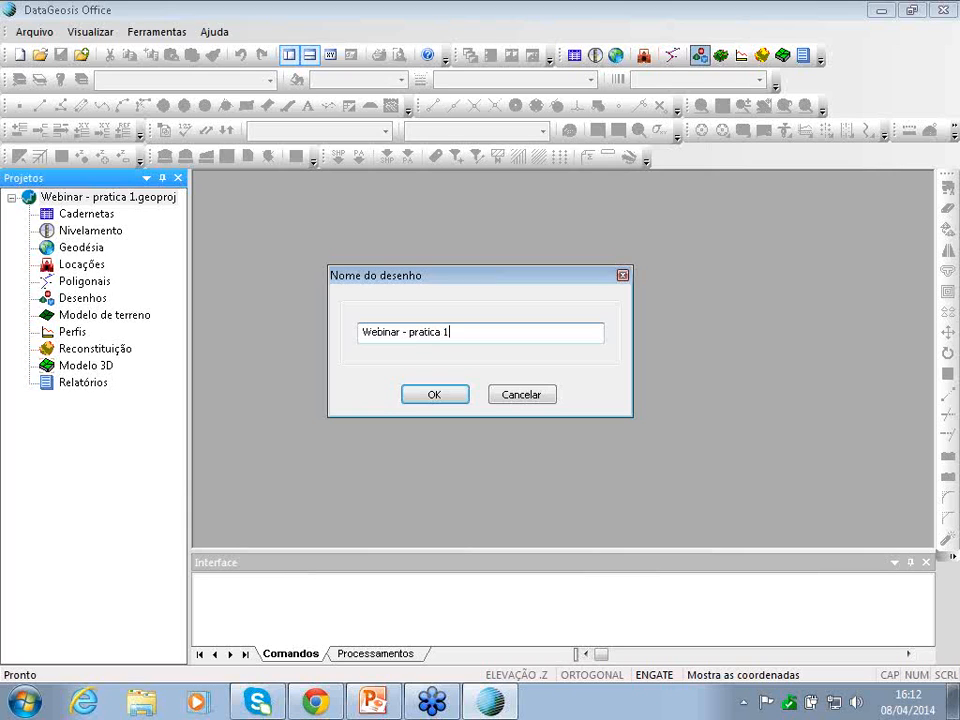
key(Return)
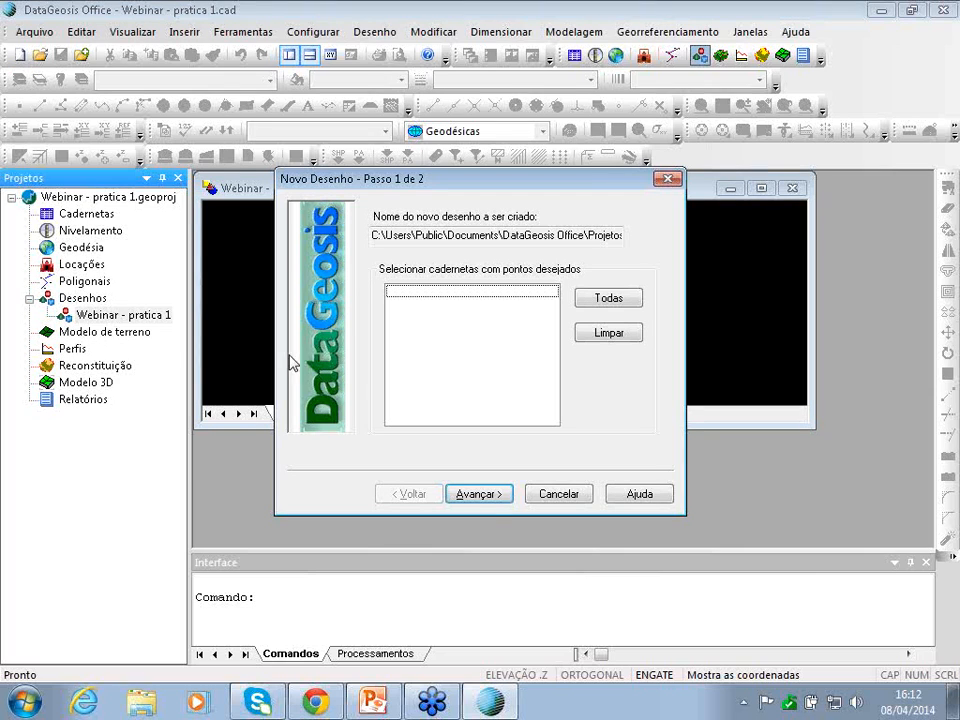
- Finish the drawing in Planas SIRGAS 2000 UTM zone 23 South and maximize it
click(484, 499)
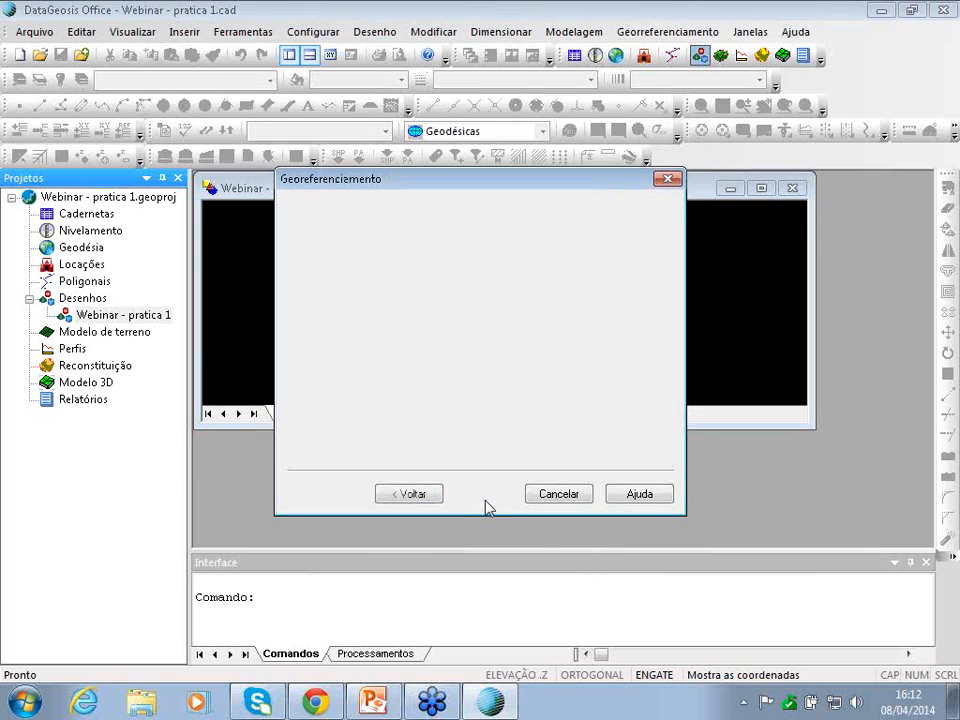
drag(529, 194, 600, 198)
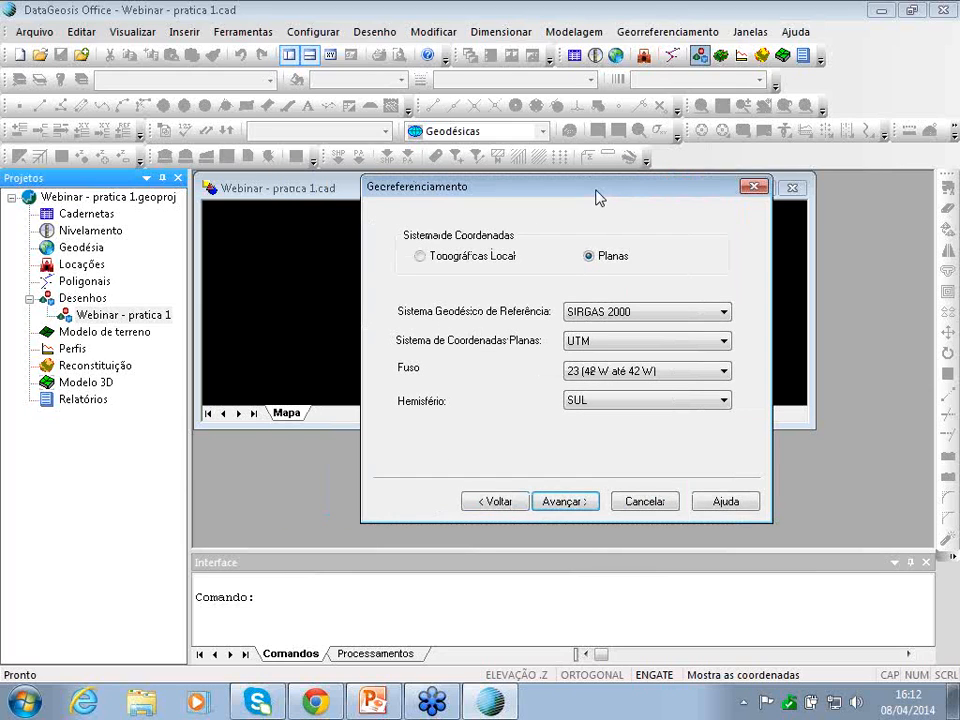
drag(596, 197, 588, 196)
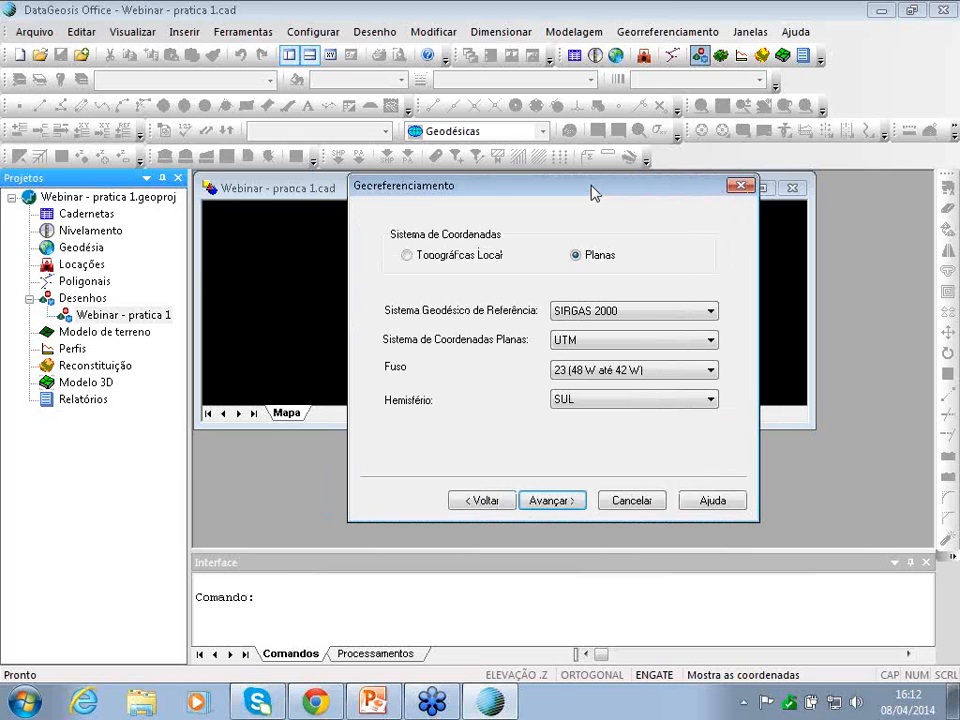
mouse_move(591, 191)
mouse_down()
mouse_move(615, 199)
mouse_move(602, 204)
mouse_move(588, 191)
mouse_up()
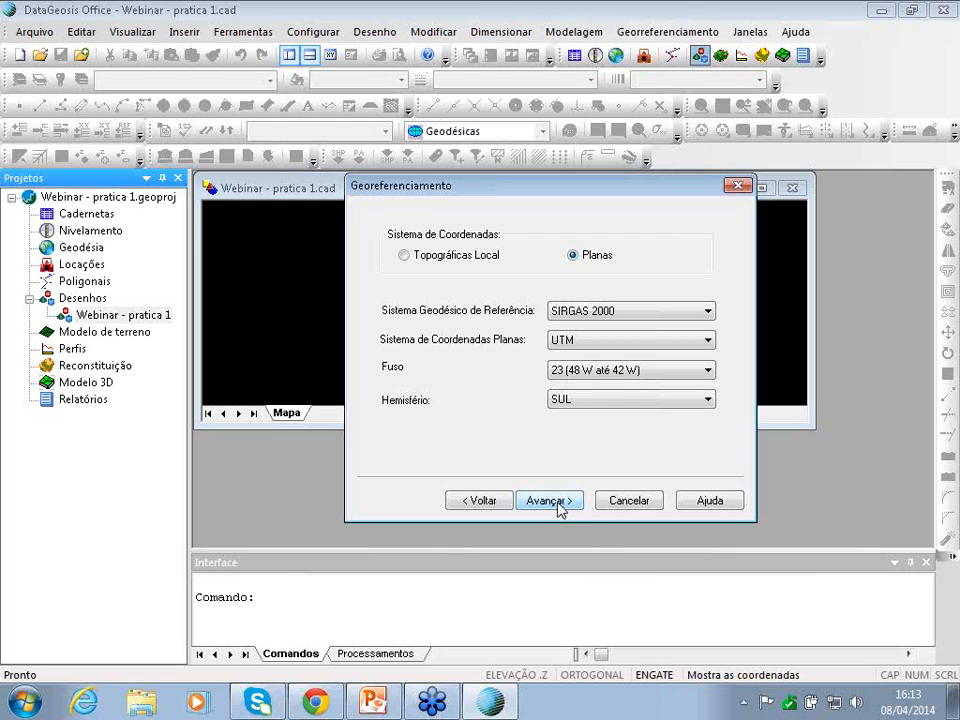
click(560, 505)
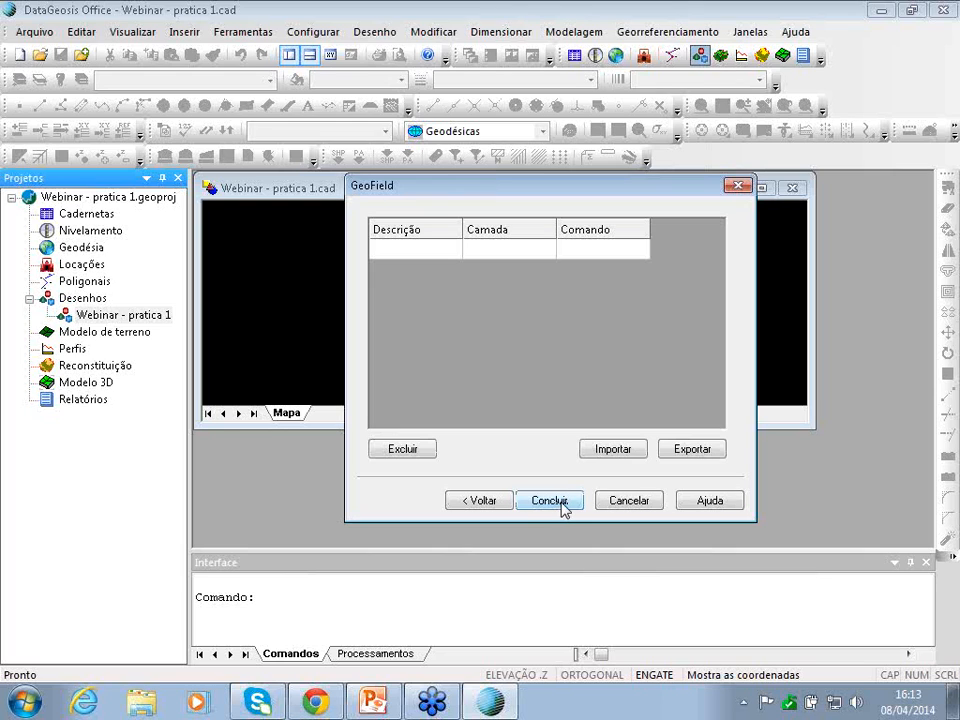
click(550, 500)
click(761, 188)
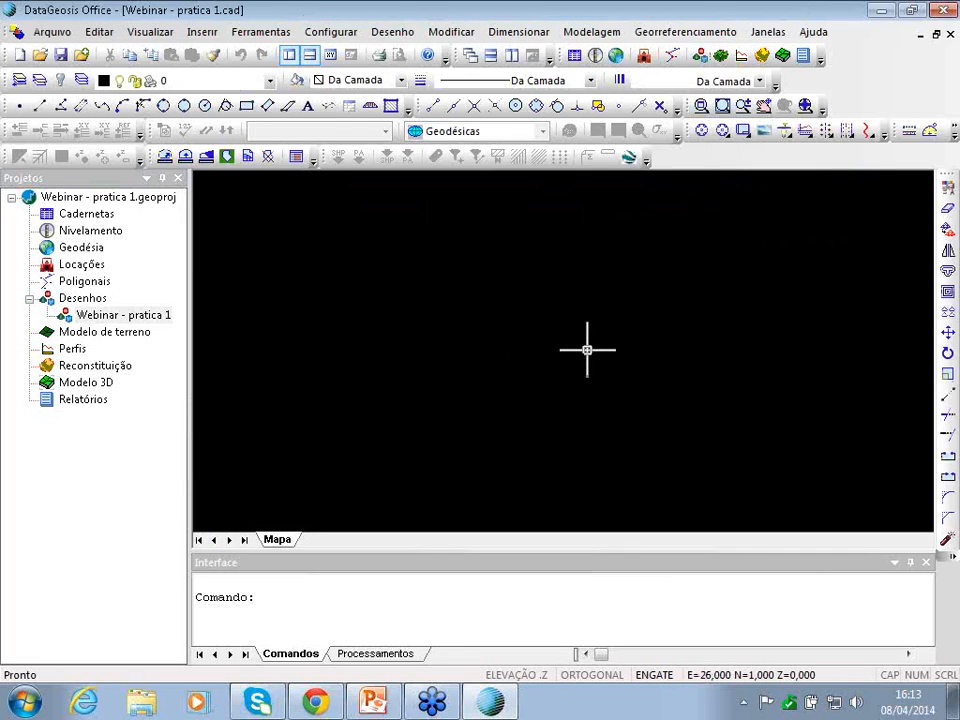
- Open Criar / Alterar Projeto from the Georreferenciamento menu
click(689, 33)
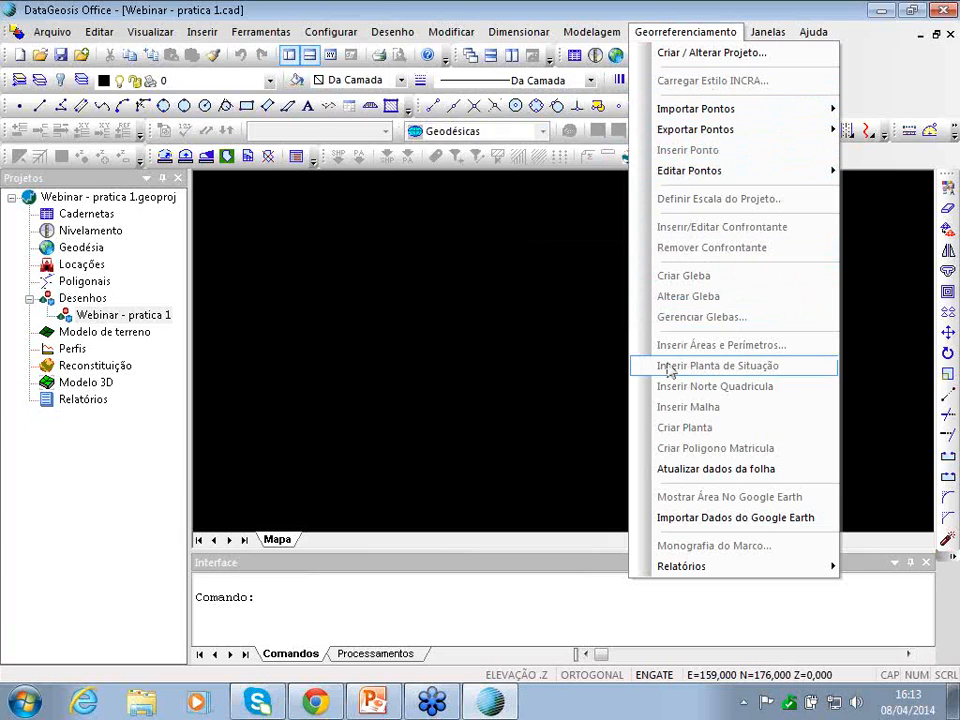
click(694, 35)
click(694, 35)
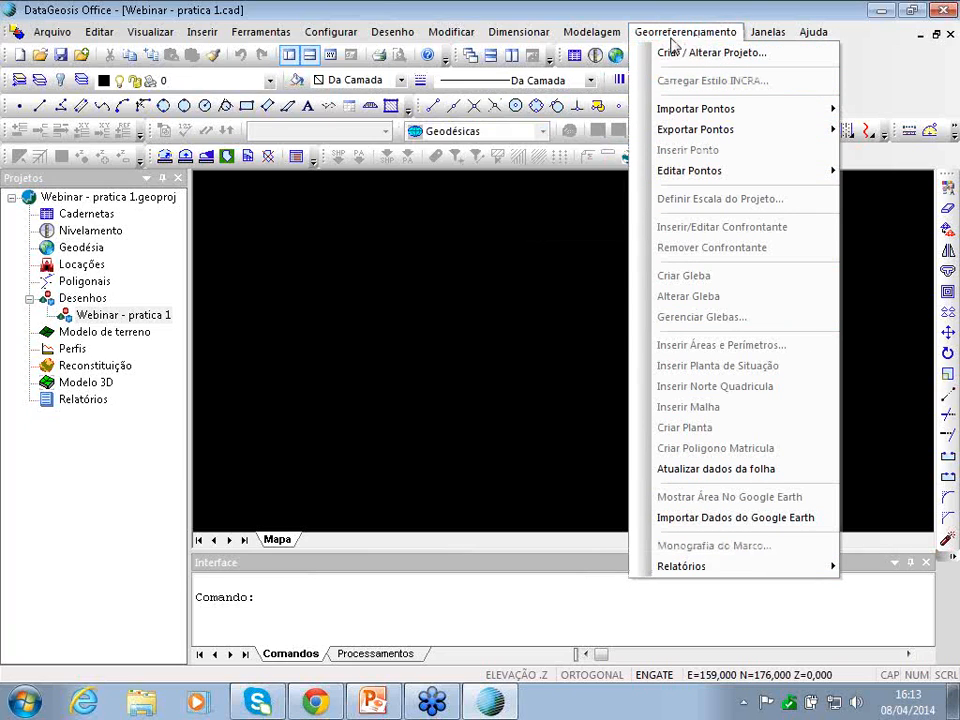
click(731, 55)
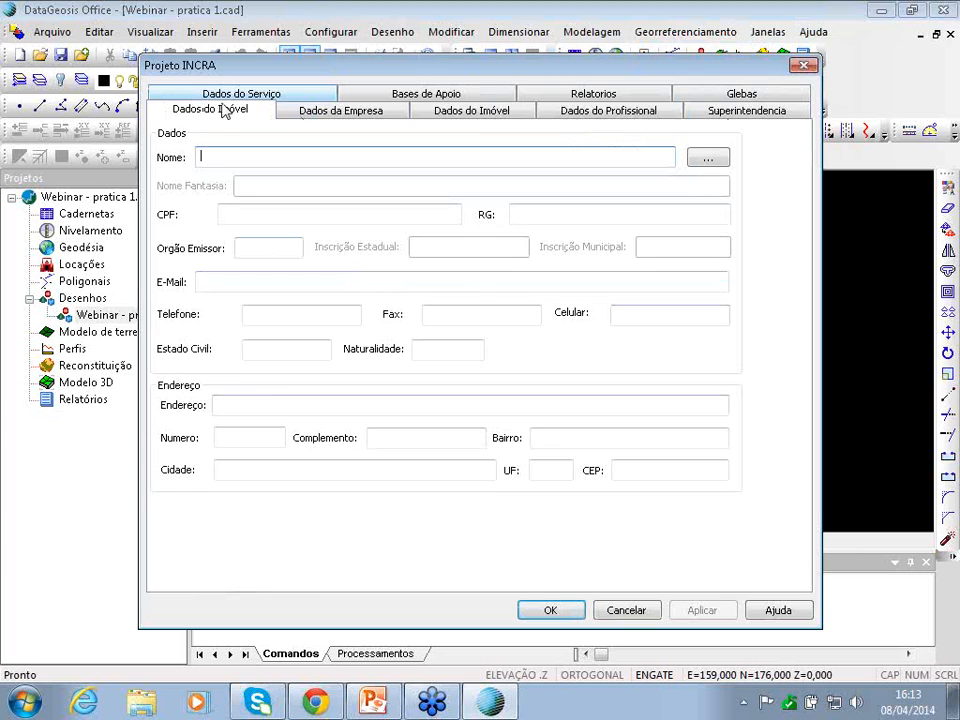
- Review the company, decimals, base stations and property tabs, ending on owner details
click(336, 113)
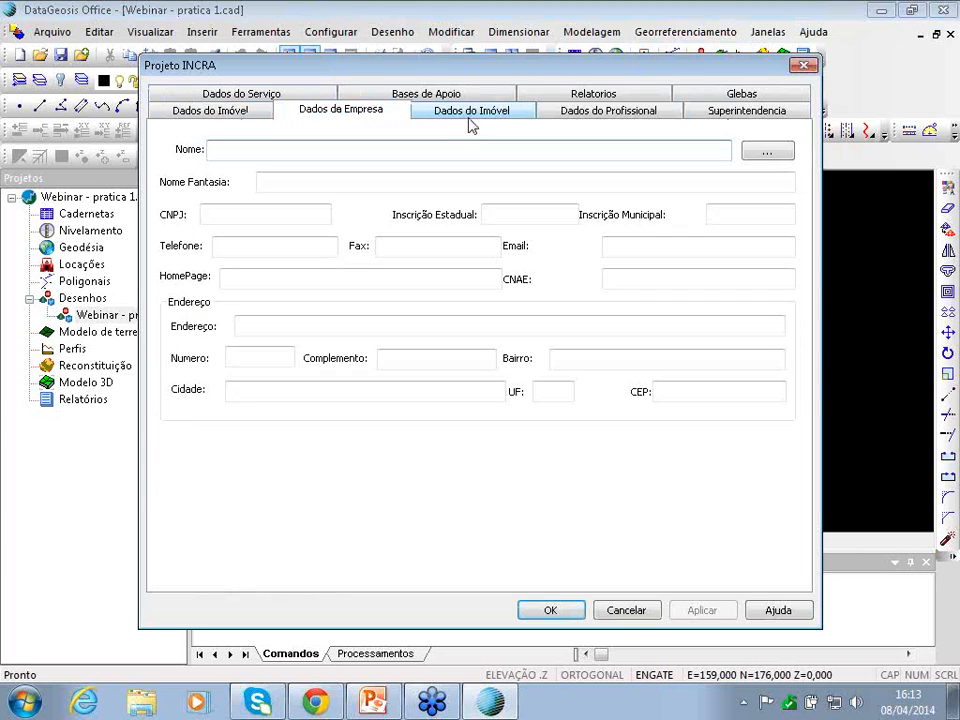
click(609, 94)
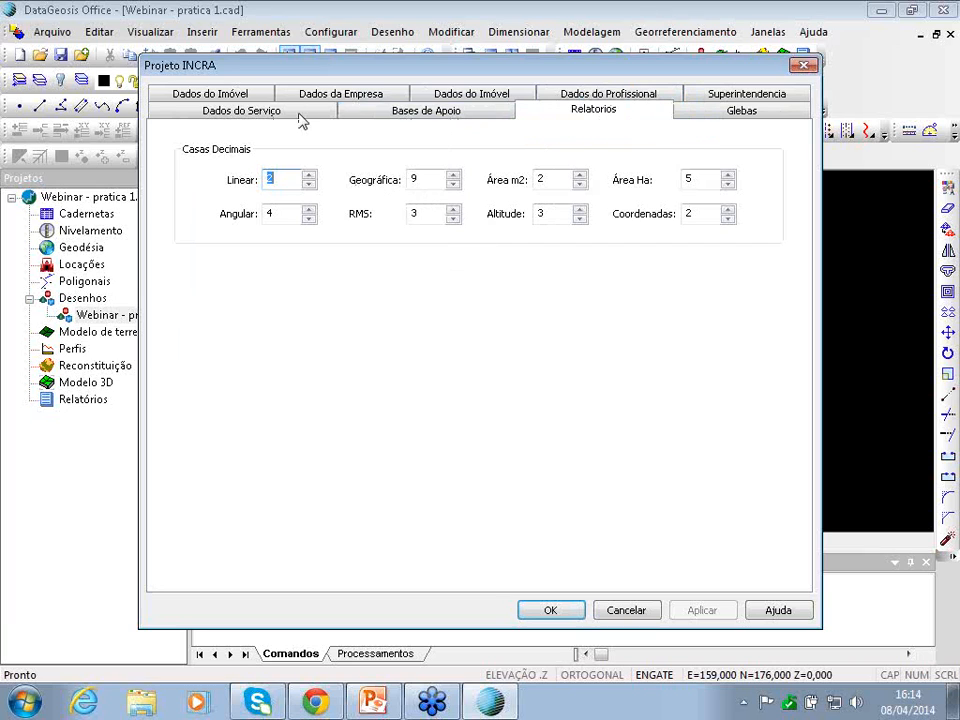
click(238, 95)
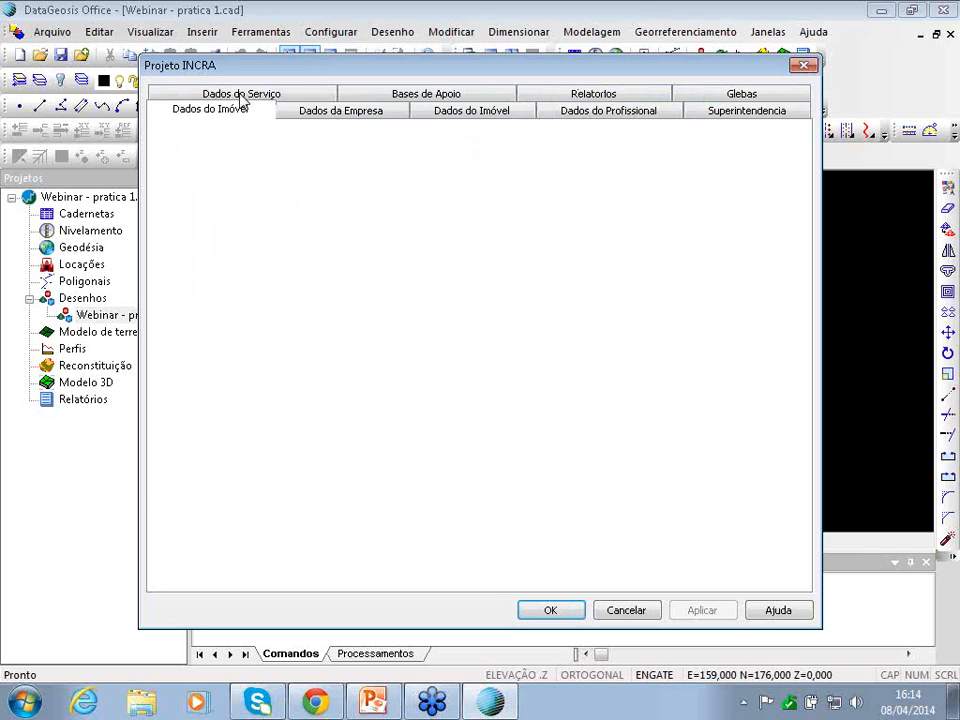
click(413, 95)
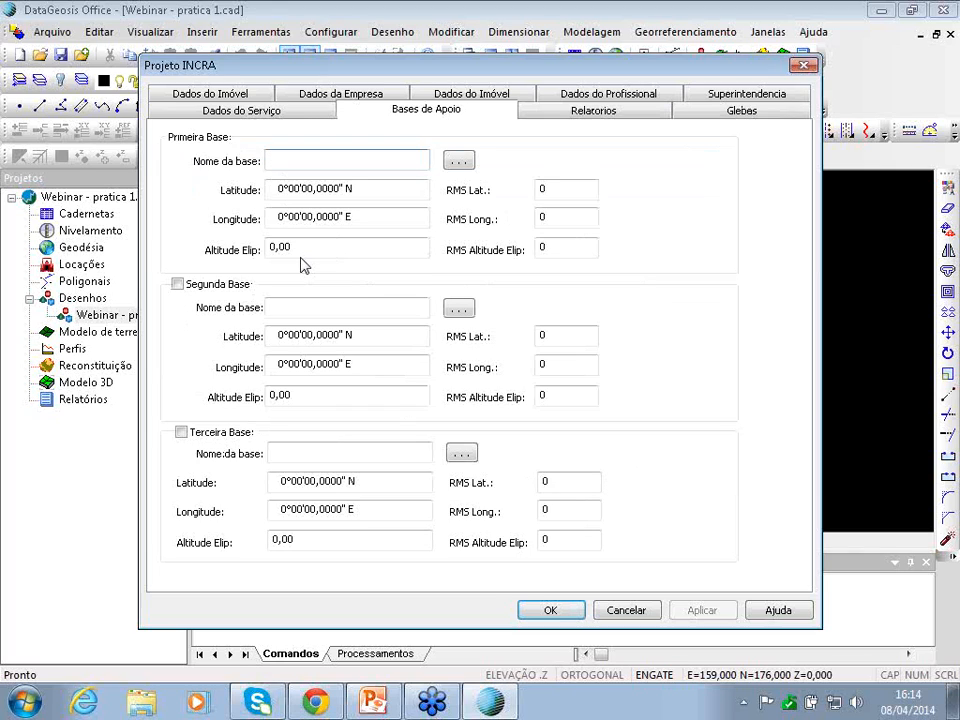
click(495, 97)
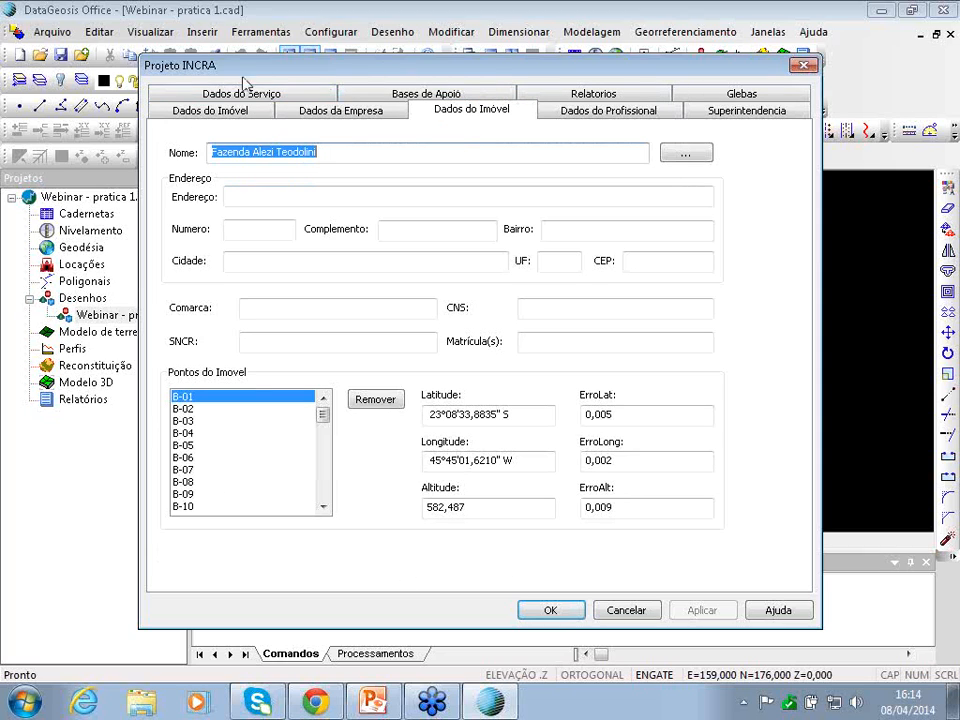
click(228, 112)
- Load the stored landowner's details into the INCRA project's owner form
click(708, 158)
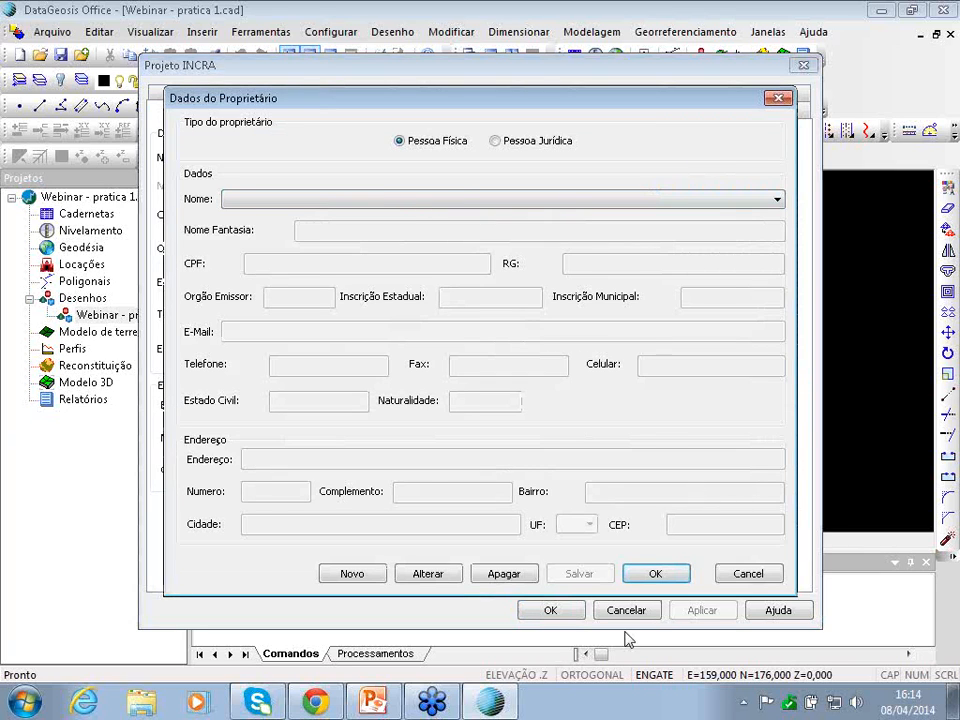
click(741, 573)
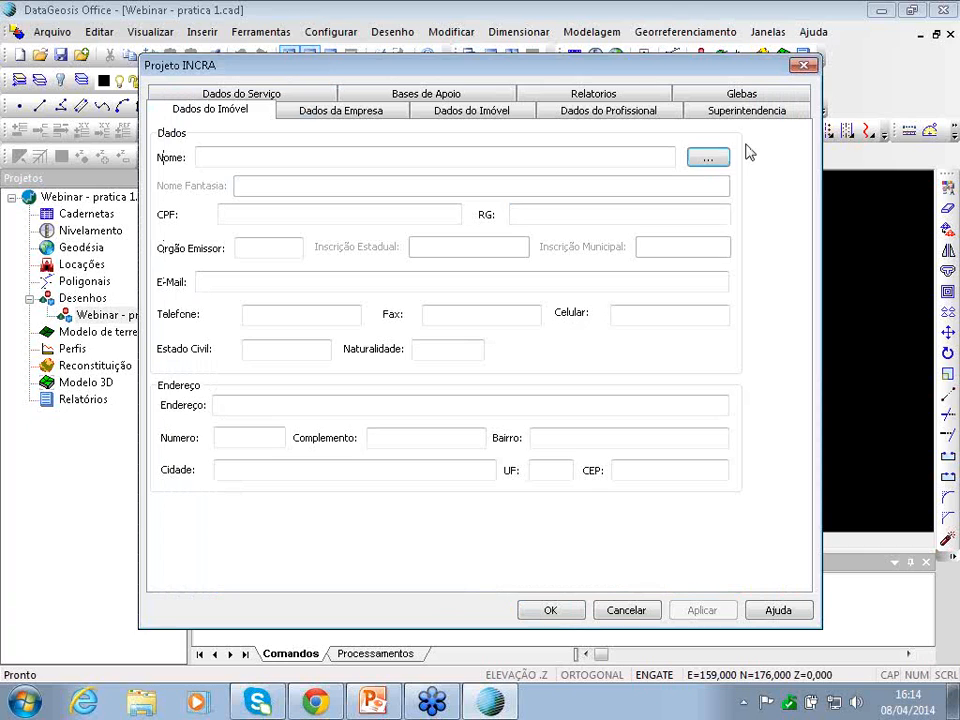
click(710, 160)
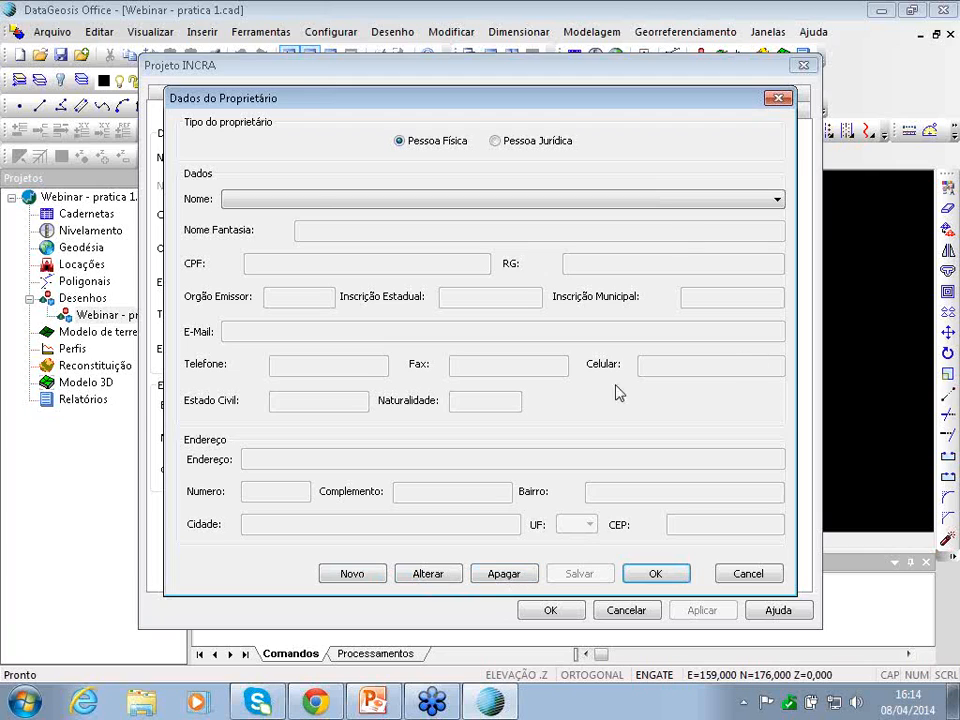
click(642, 199)
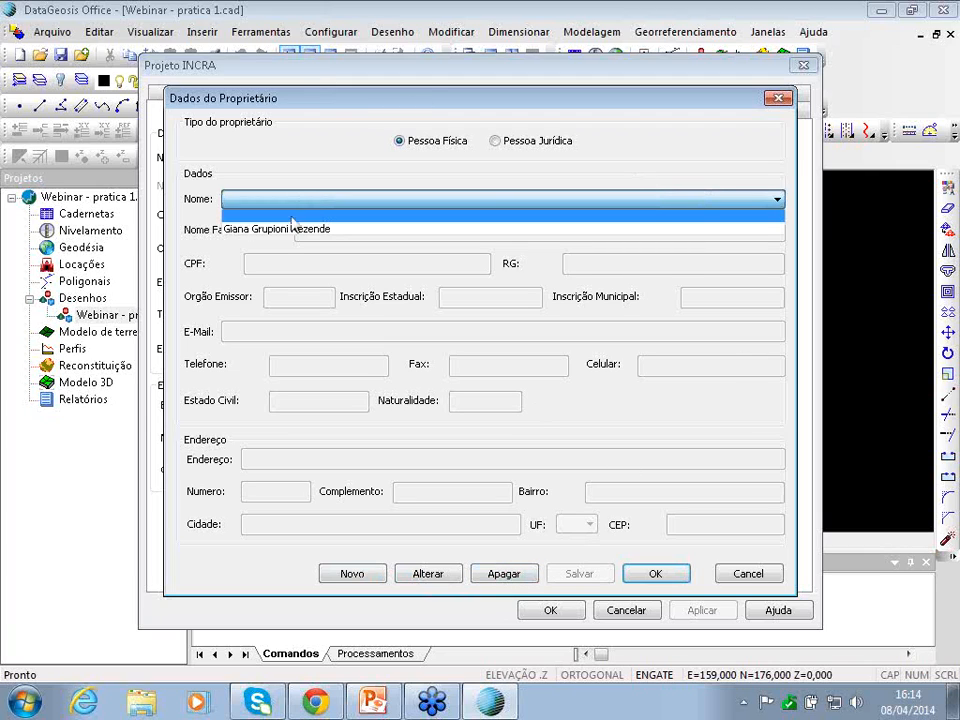
click(452, 151)
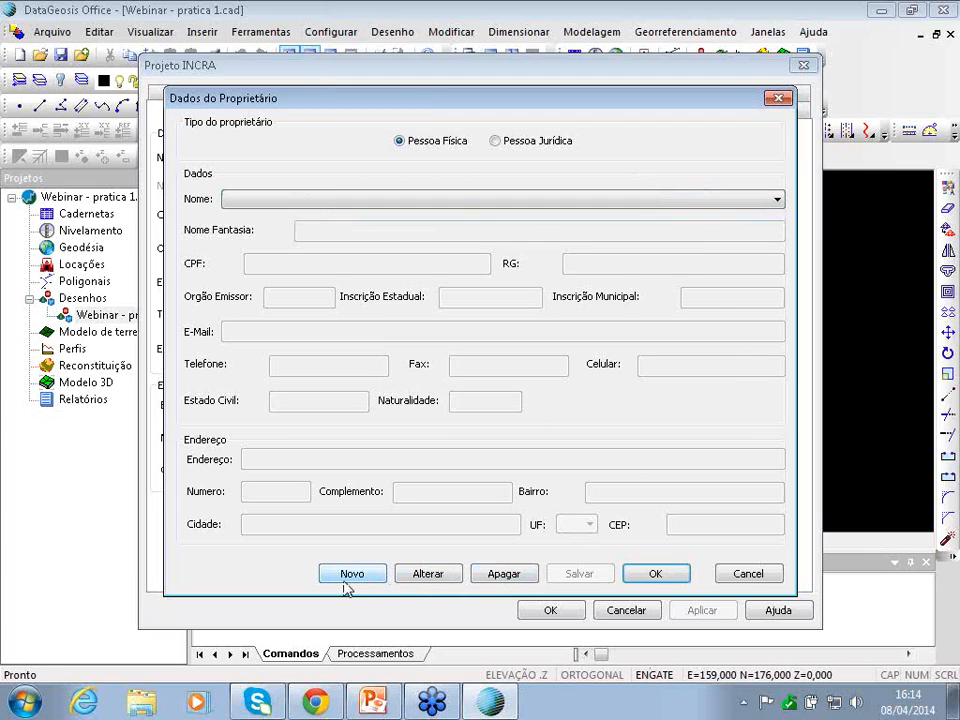
click(782, 200)
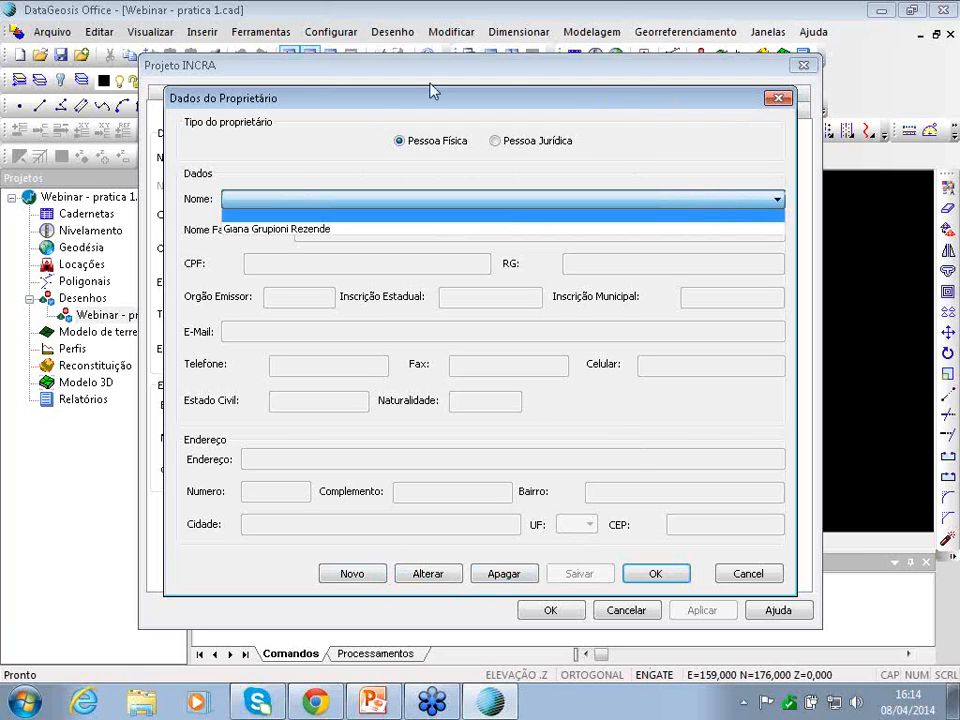
click(274, 230)
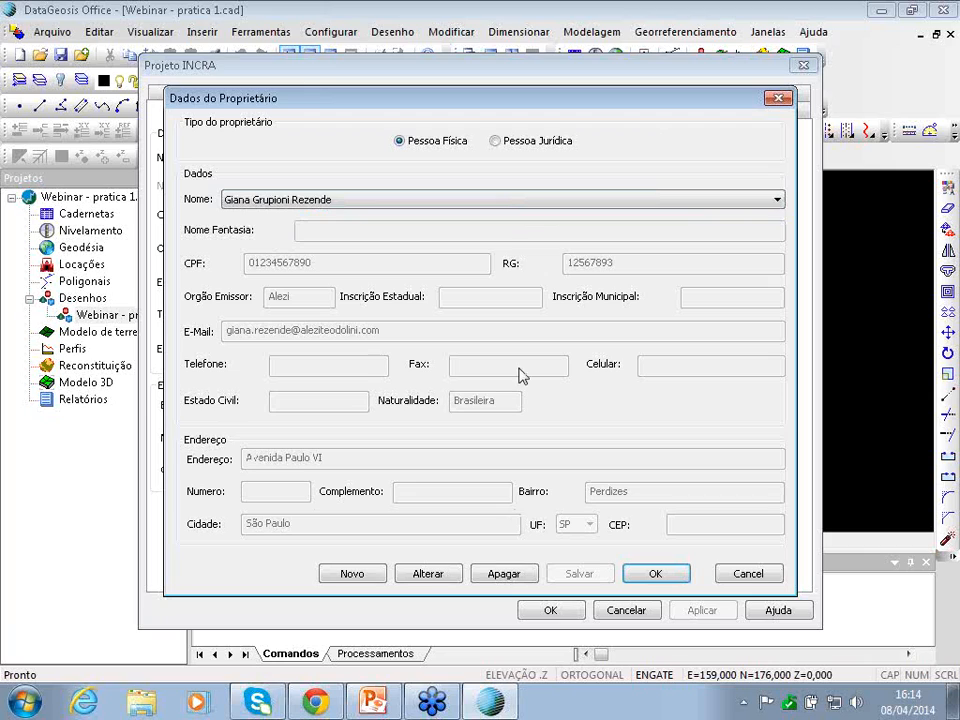
- Re-save the landowner's record and accept it for the project
click(422, 575)
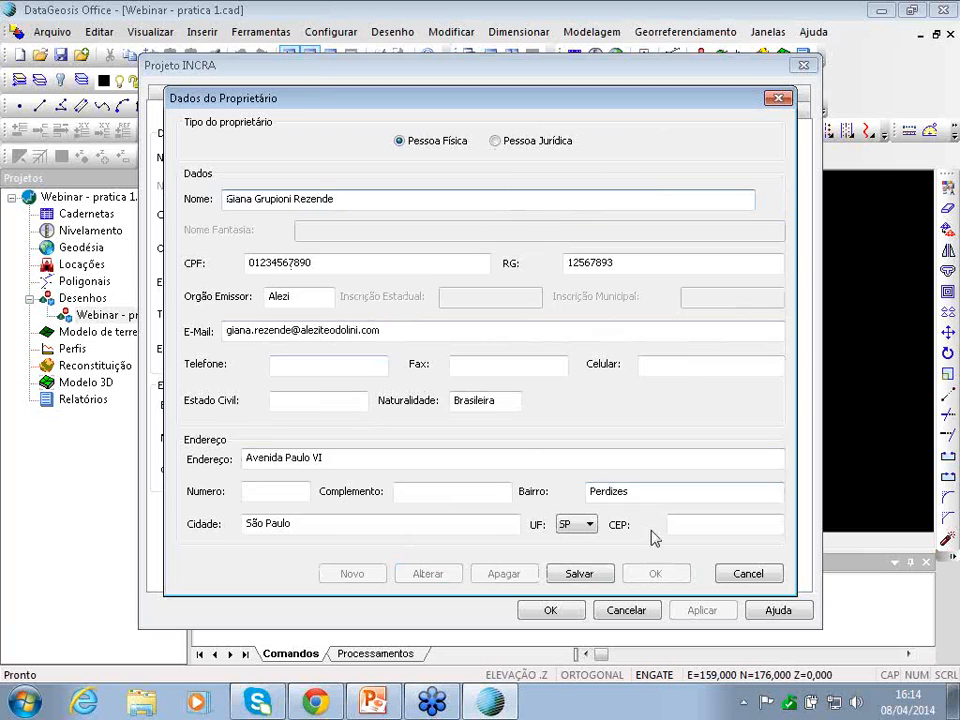
click(600, 575)
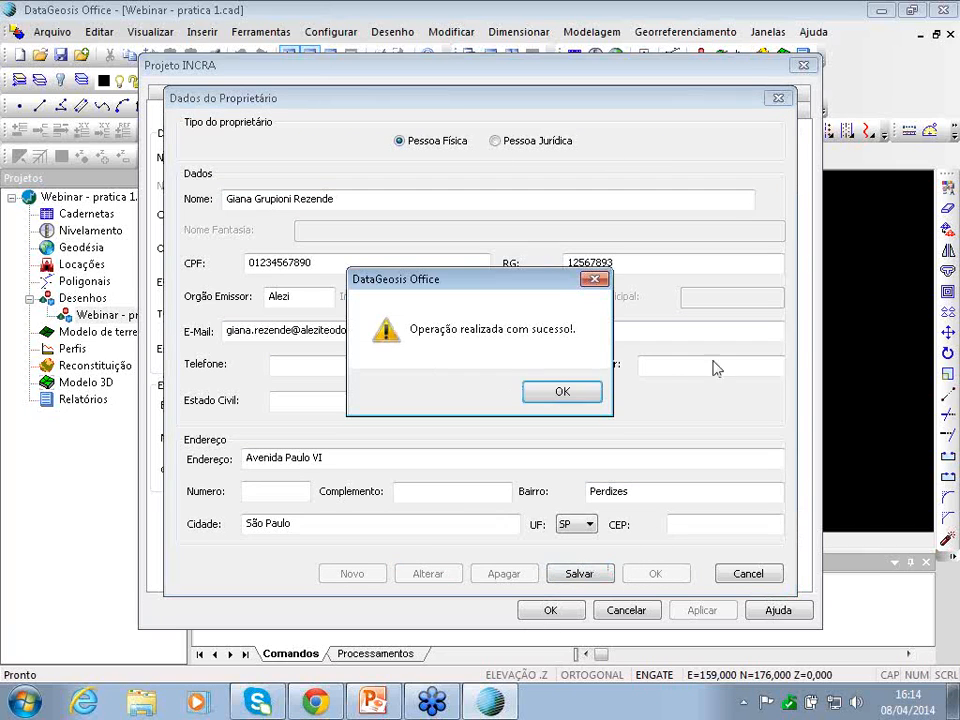
click(585, 402)
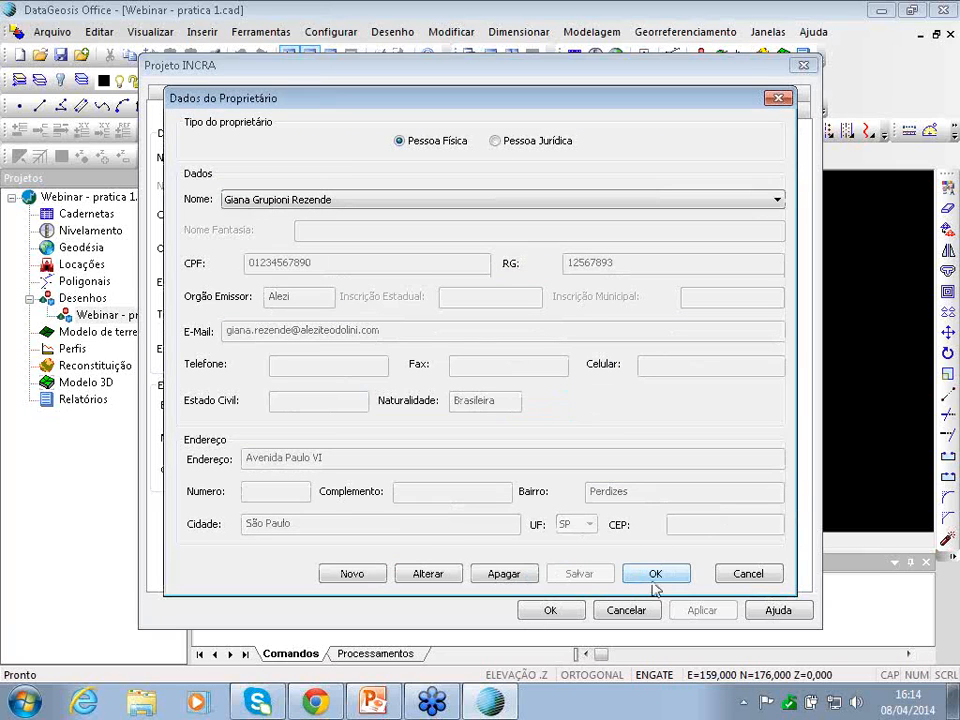
click(653, 574)
click(308, 116)
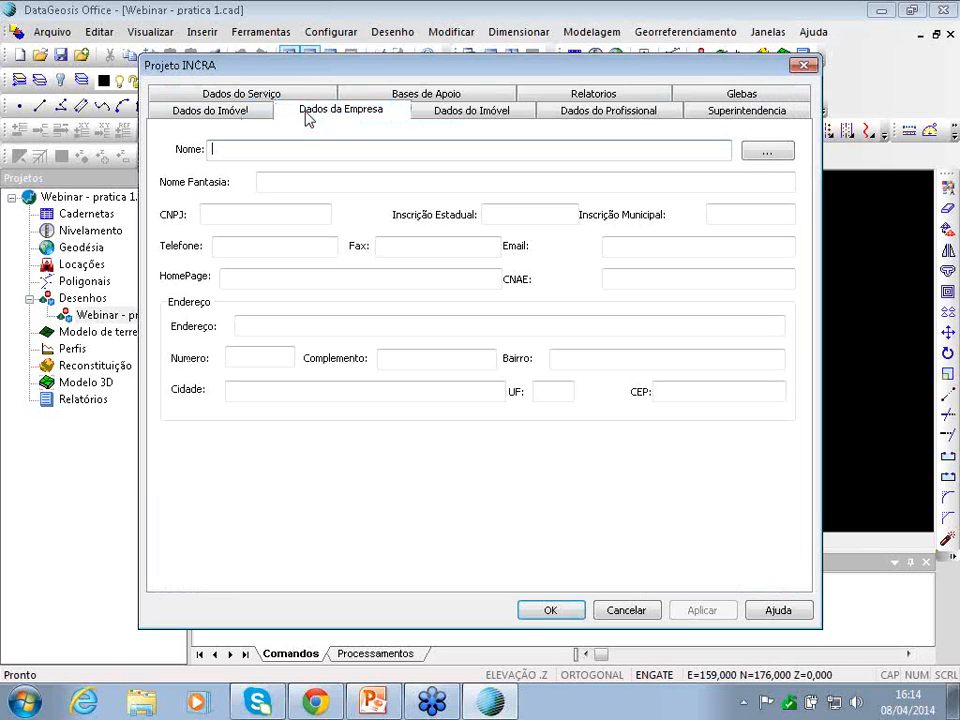
click(766, 153)
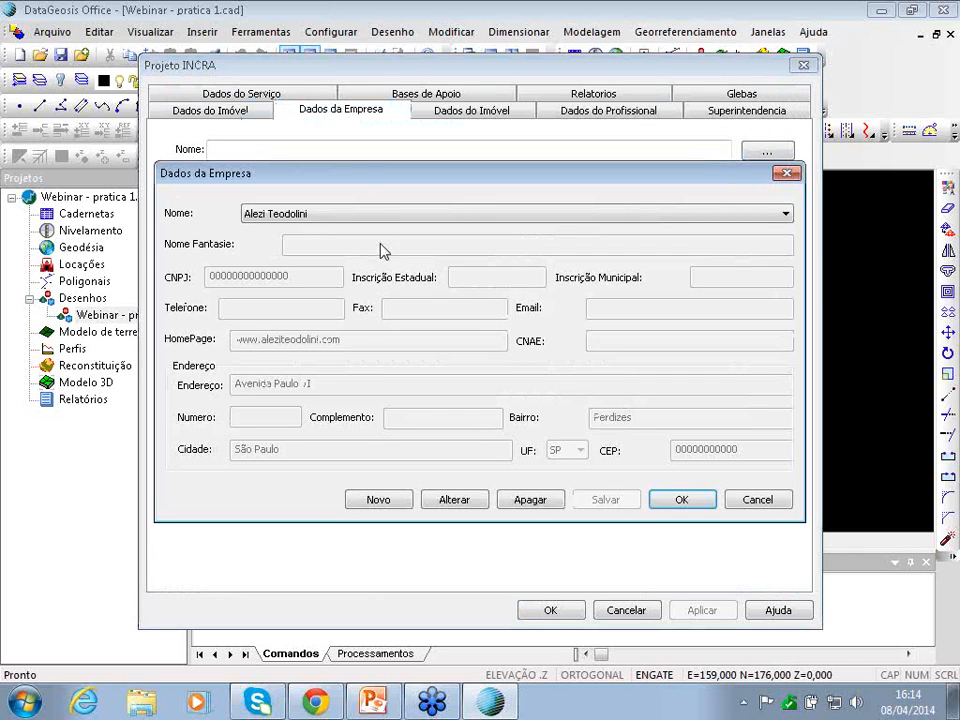
click(660, 500)
click(494, 112)
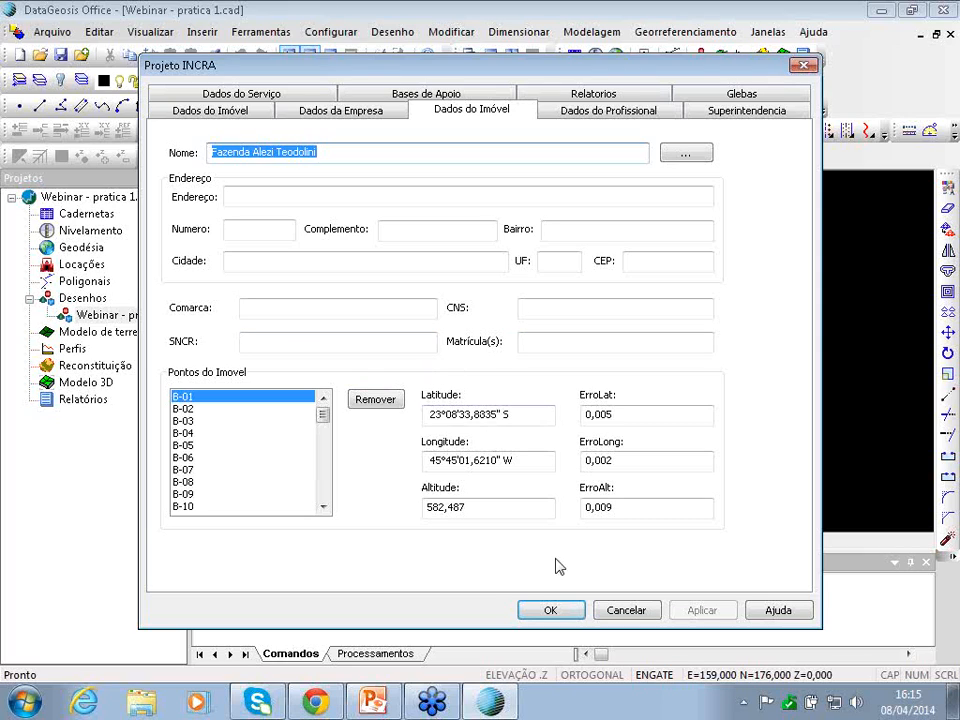
- Start a new responsible-professional record, entering the professional's name and CPF
click(596, 113)
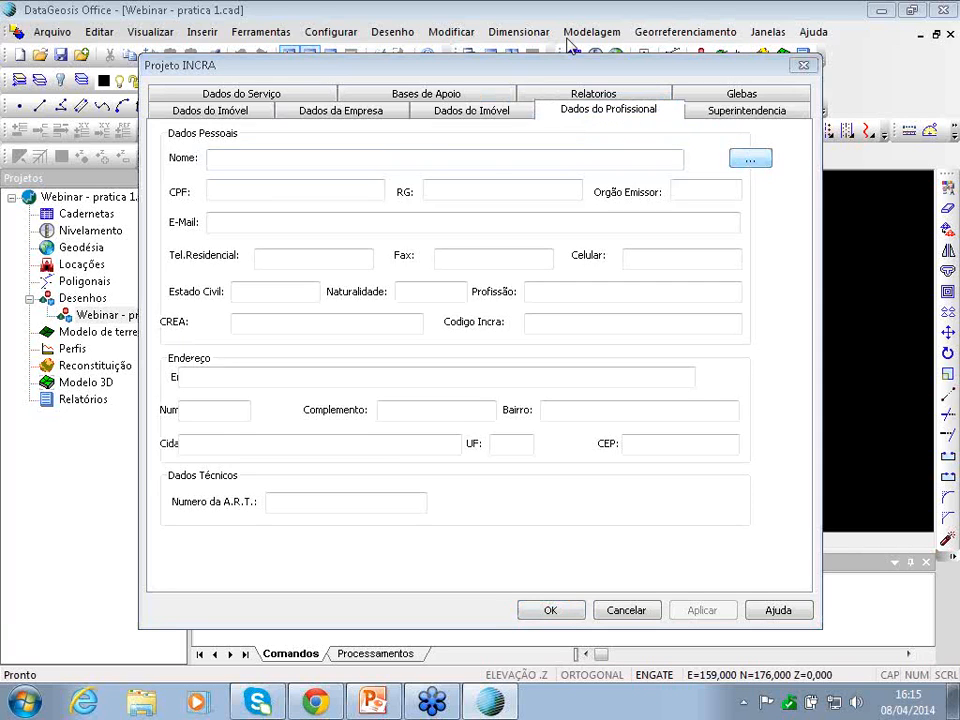
click(750, 158)
click(655, 563)
drag(435, 157, 155, 160)
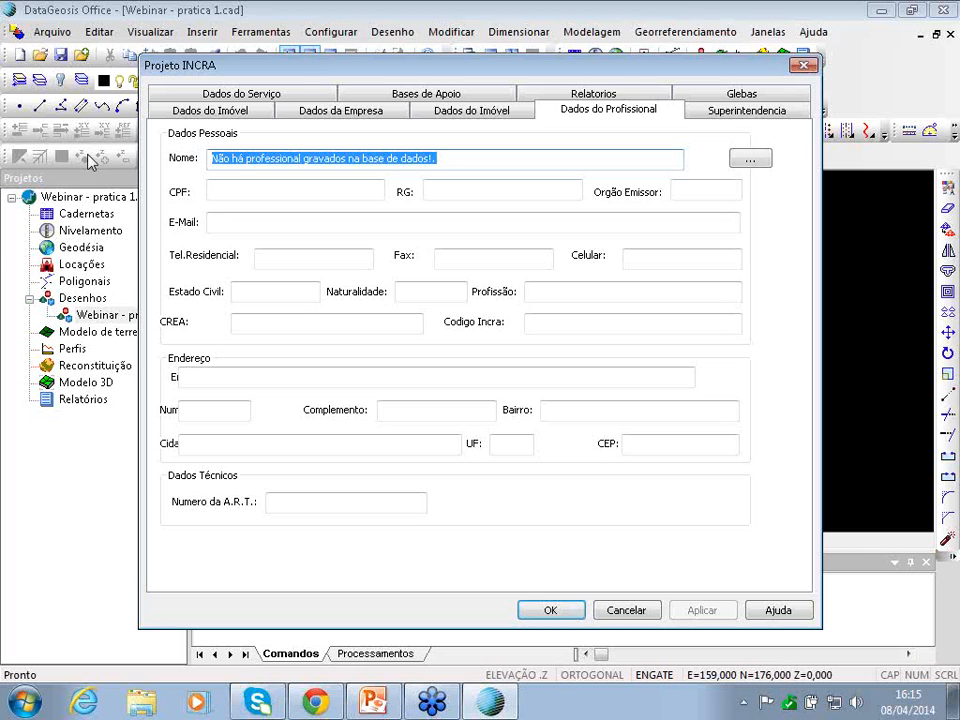
click(750, 158)
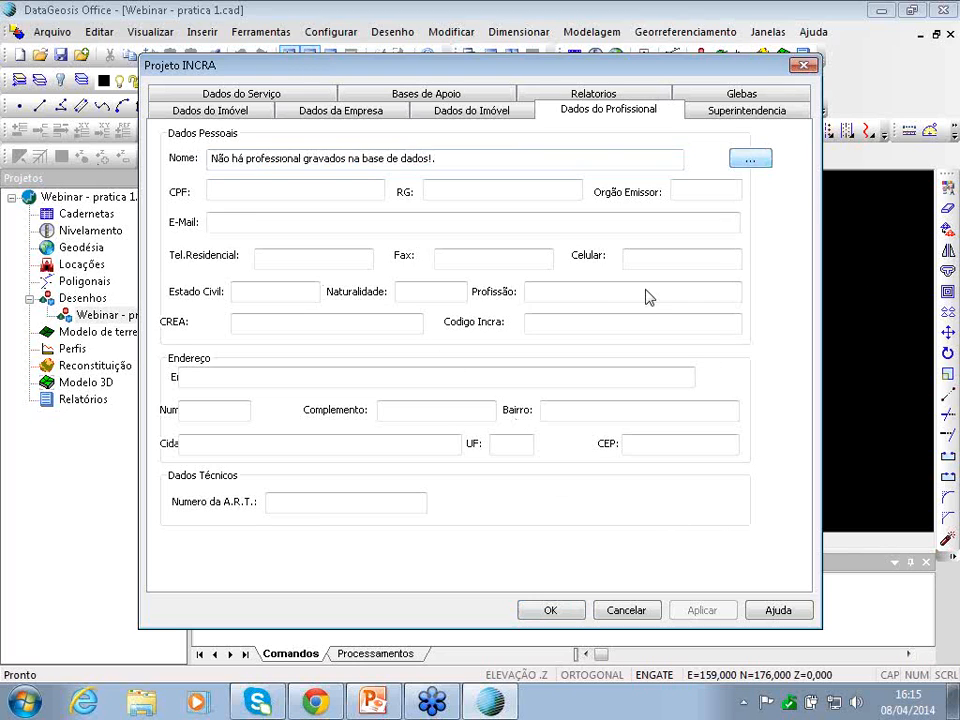
click(362, 560)
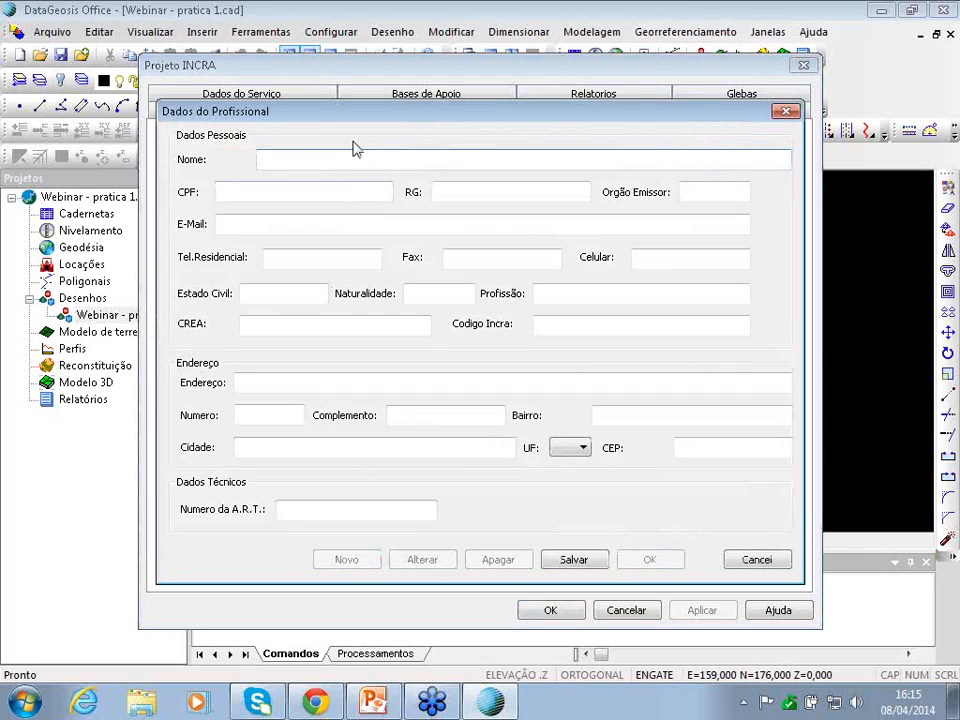
click(249, 189)
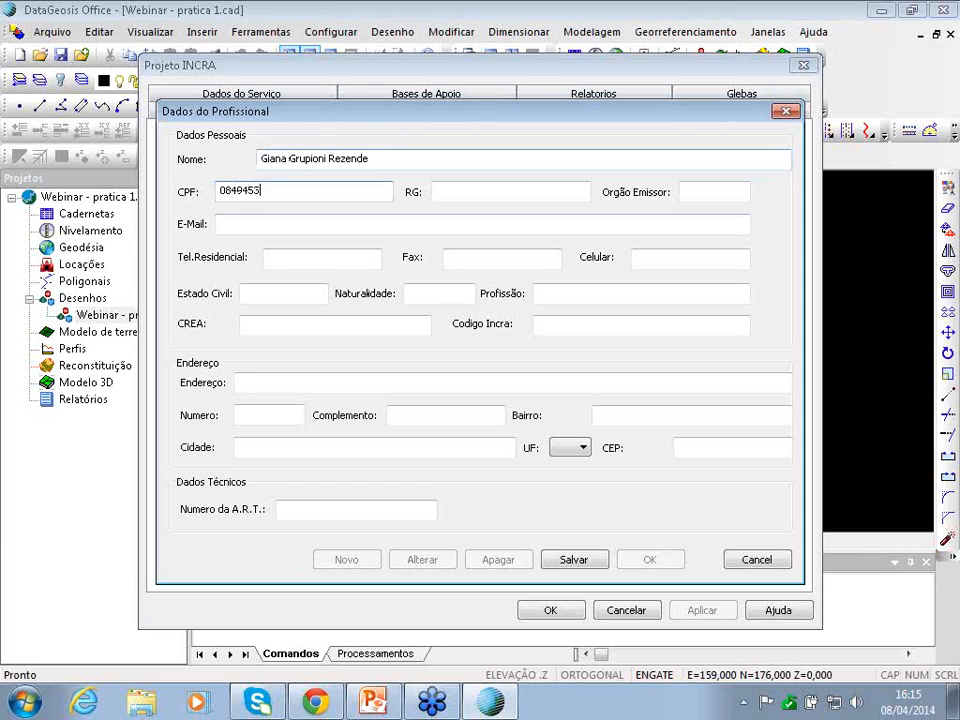
click(474, 187)
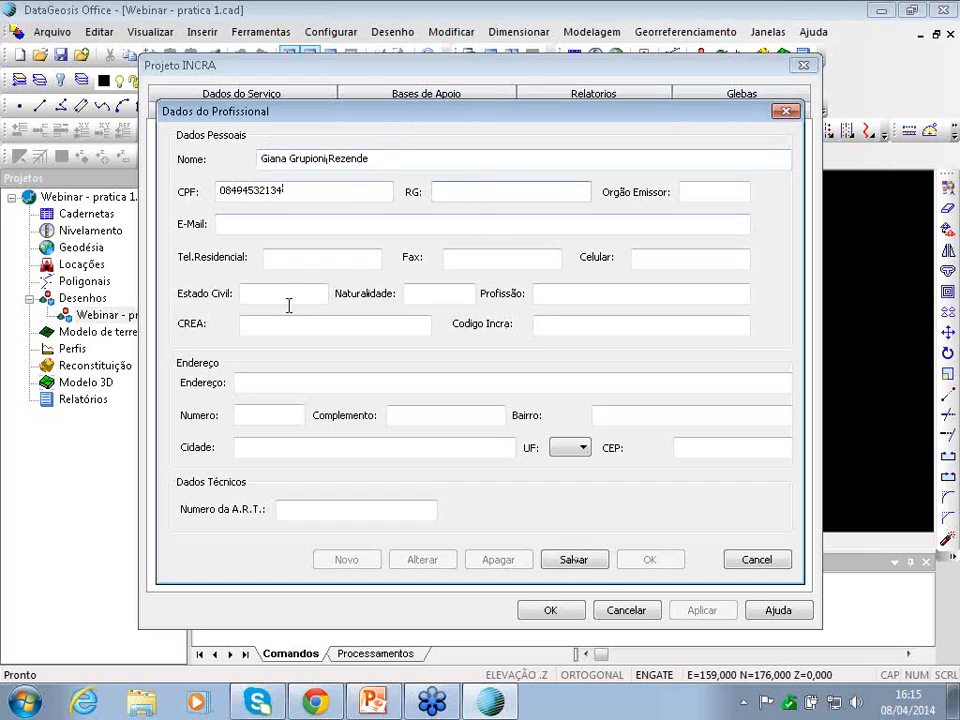
- Try saving the professional, dismiss the already-registered warning, and abandon the new entry
click(566, 556)
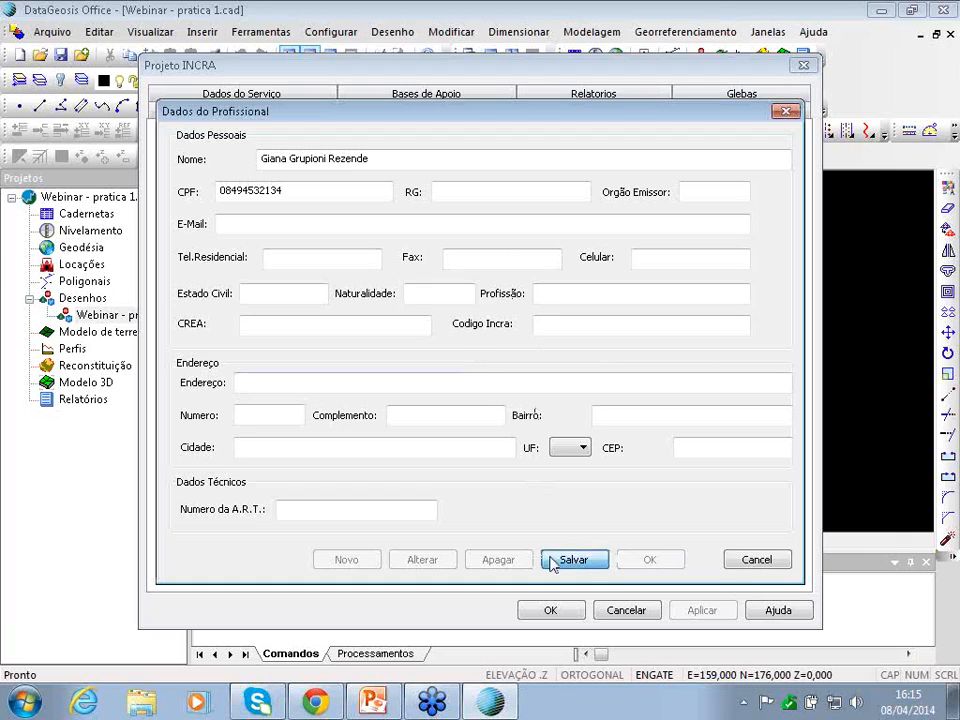
click(553, 561)
click(552, 398)
click(752, 560)
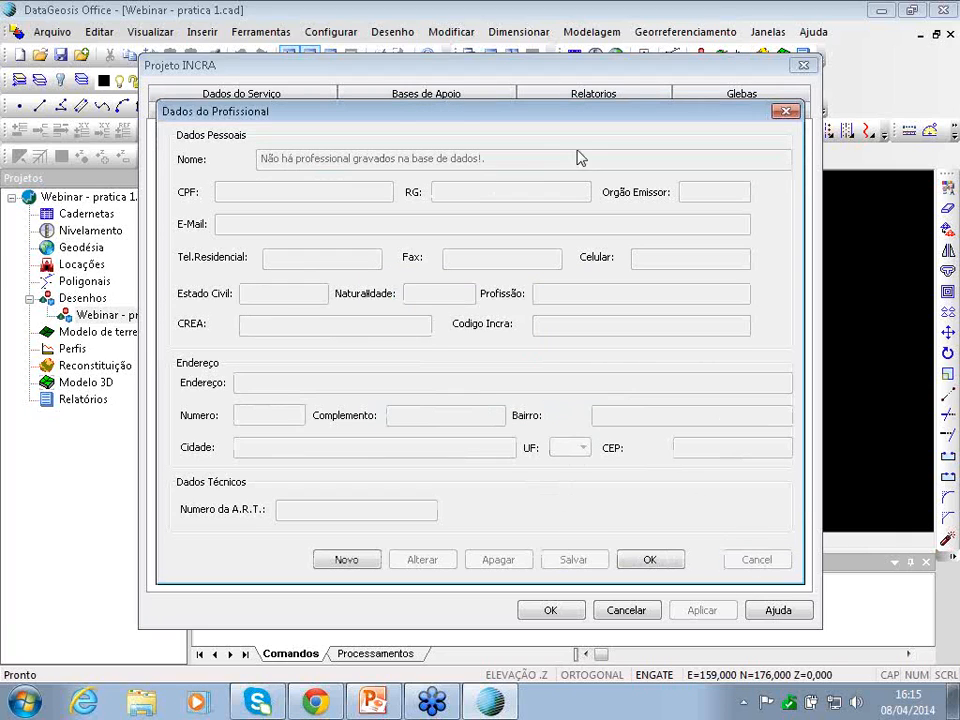
click(651, 566)
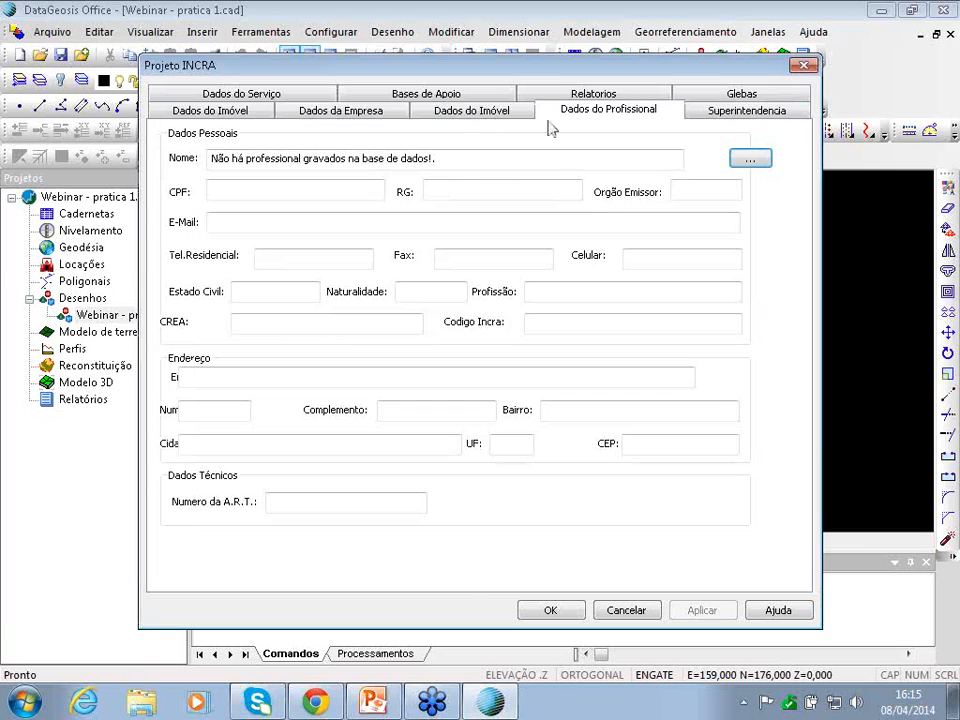
- Review the Glebas variables and Relatorios decimal places, then accept the INCRA project settings
click(742, 96)
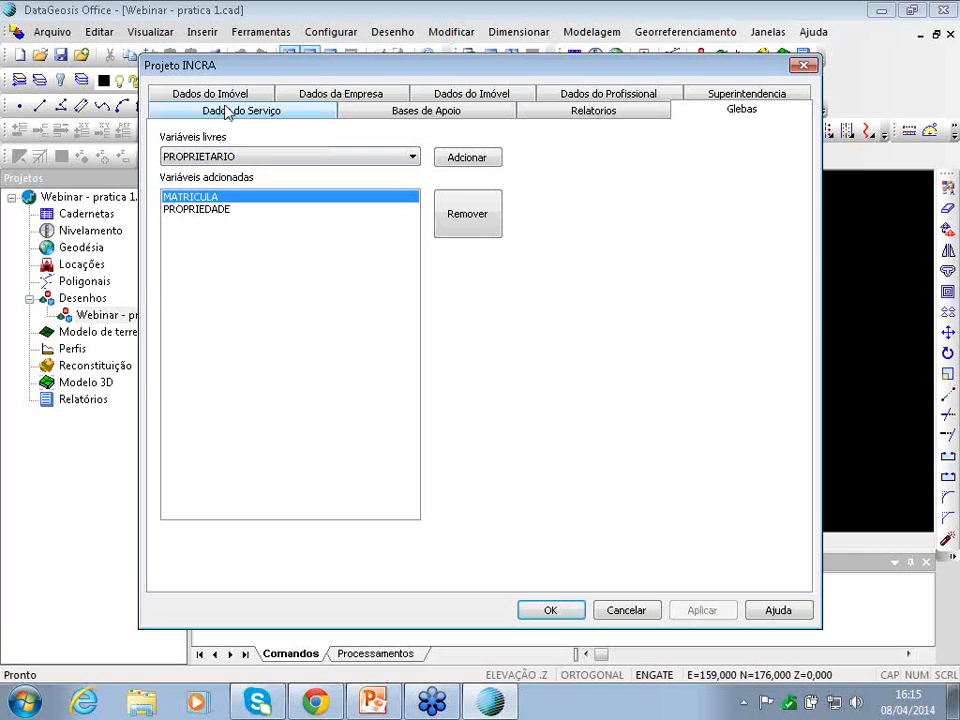
click(562, 118)
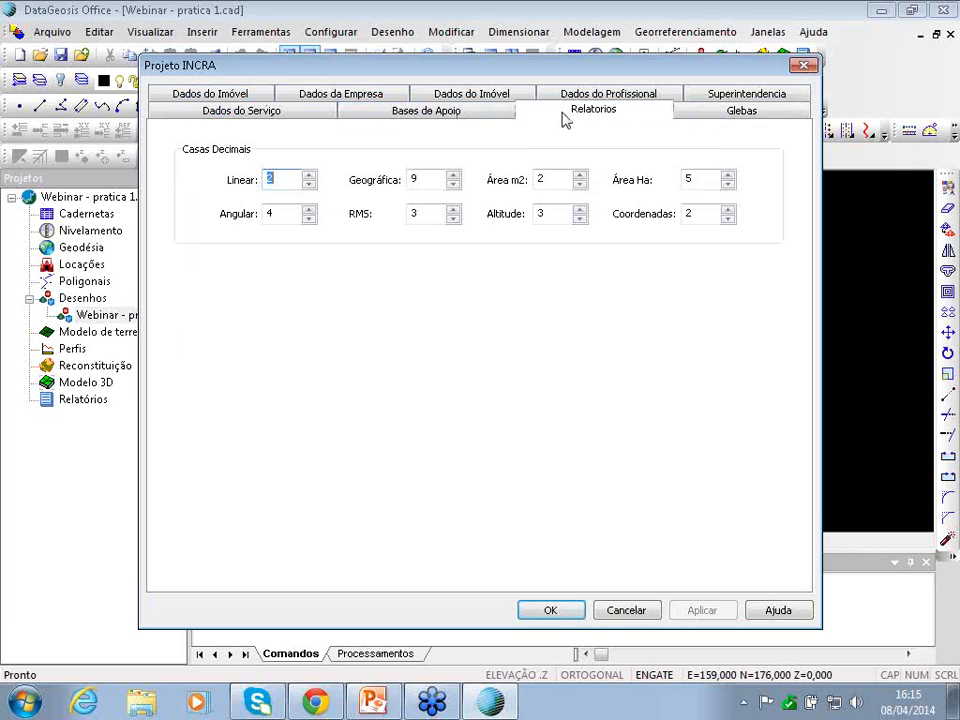
click(557, 621)
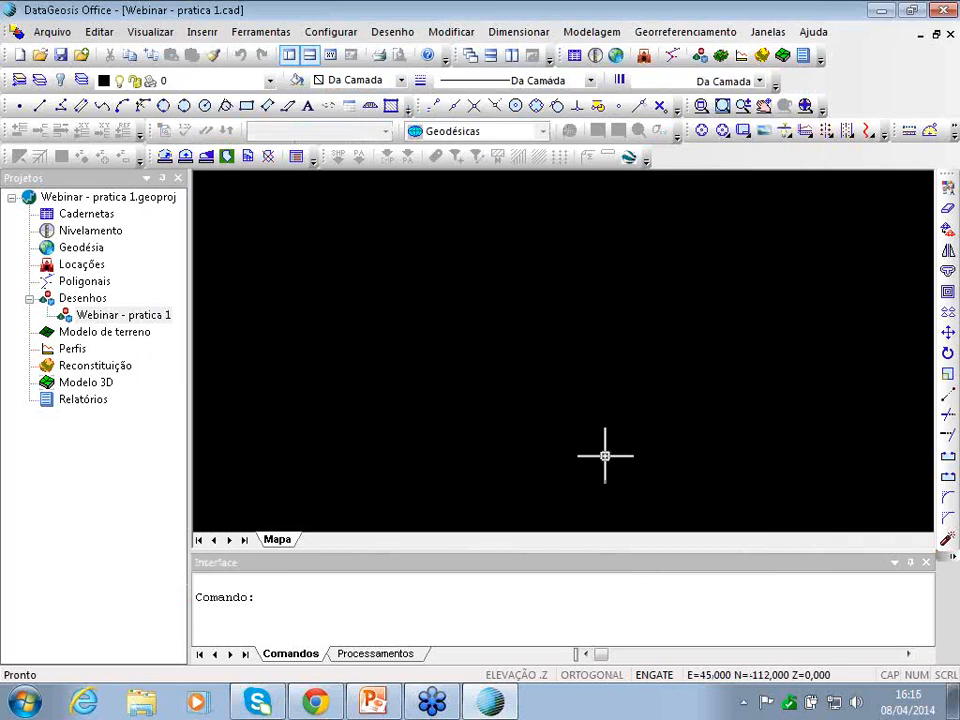
- Load the INCRA style, keeping the first three conflicting blocks and replacing all the rest
click(690, 33)
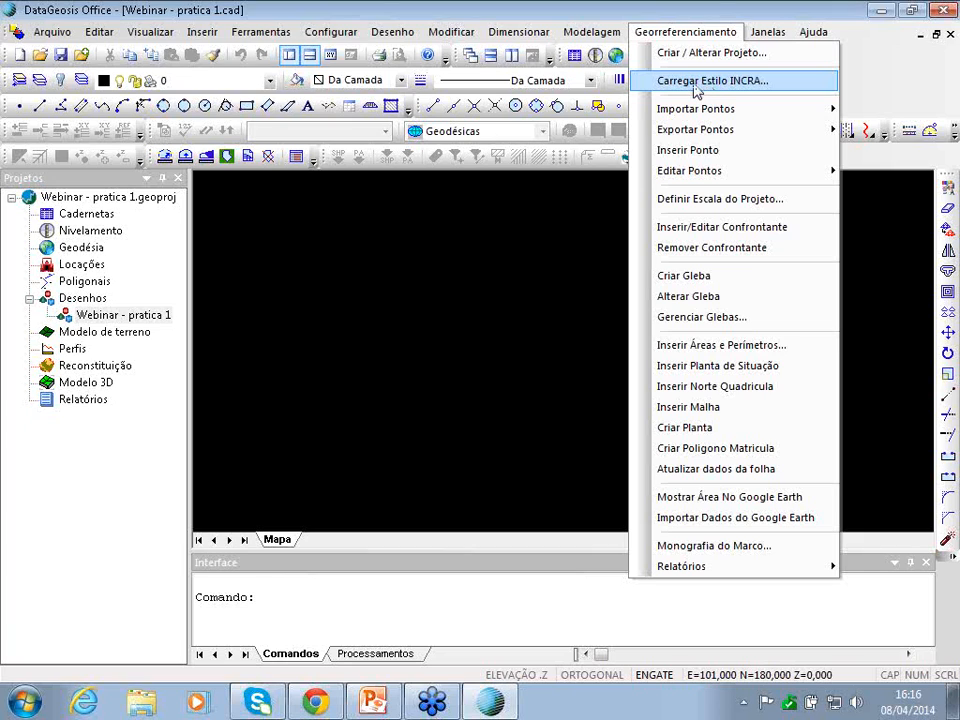
click(694, 85)
click(314, 402)
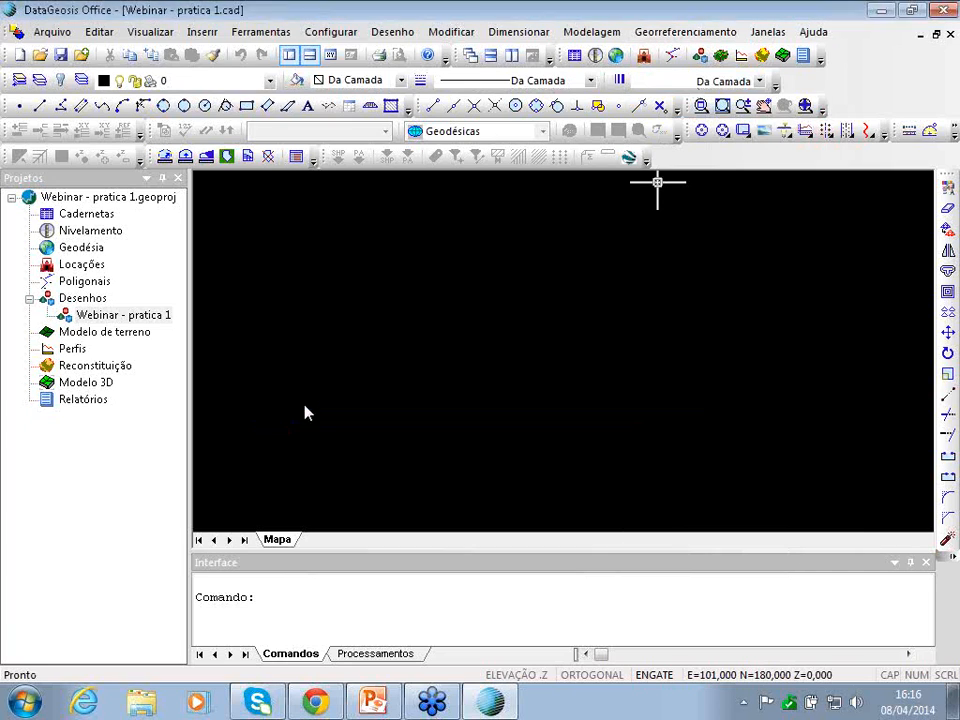
click(316, 402)
click(318, 403)
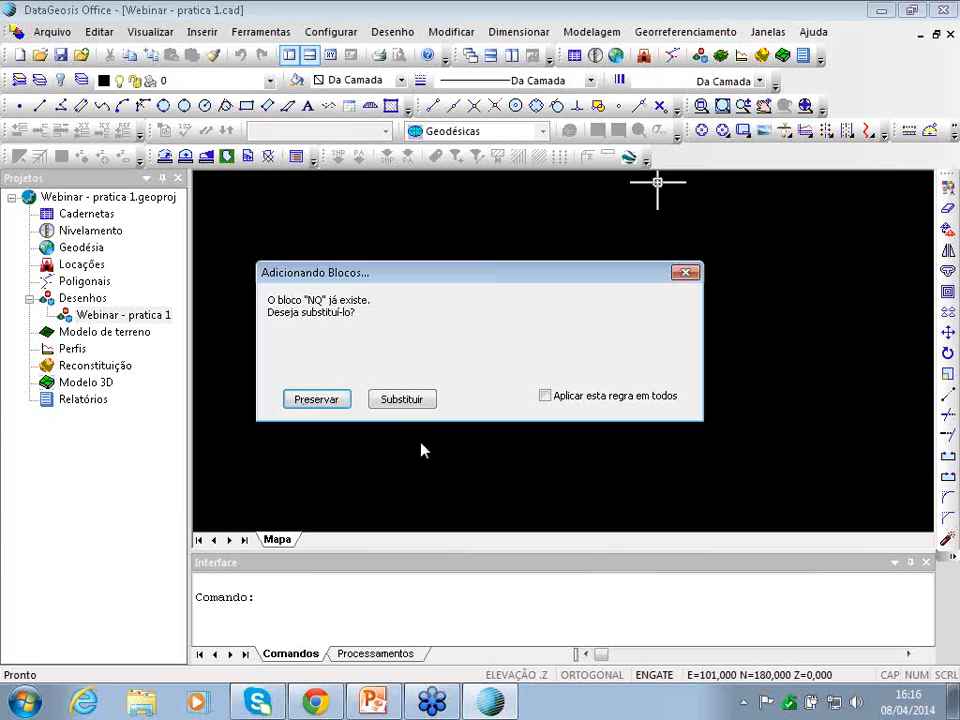
click(398, 402)
click(398, 402)
click(398, 402)
click(398, 402)
click(545, 397)
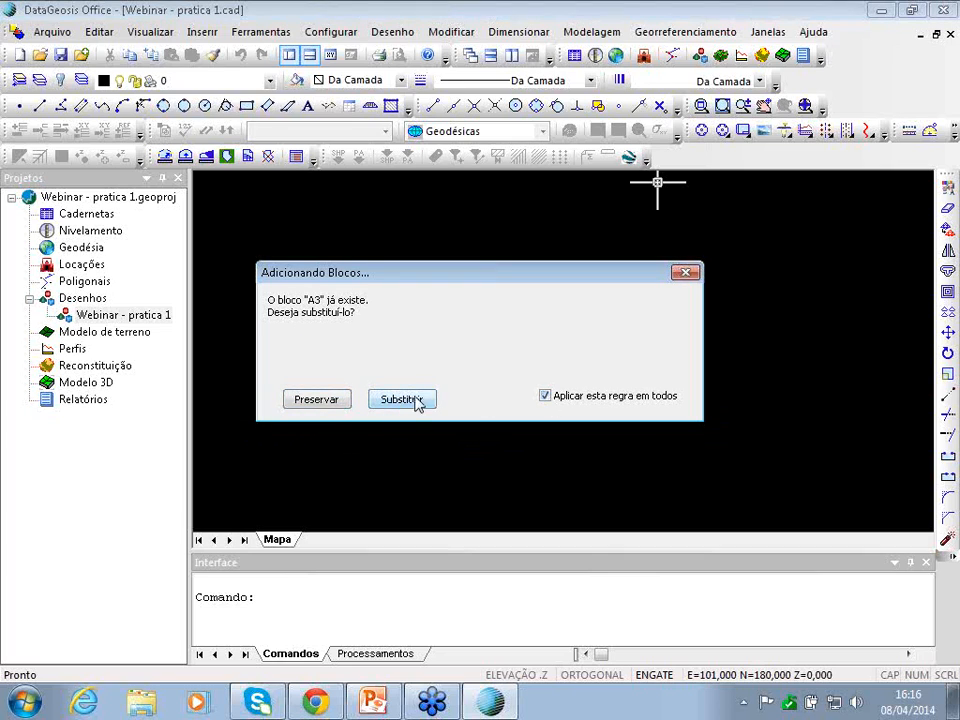
click(400, 400)
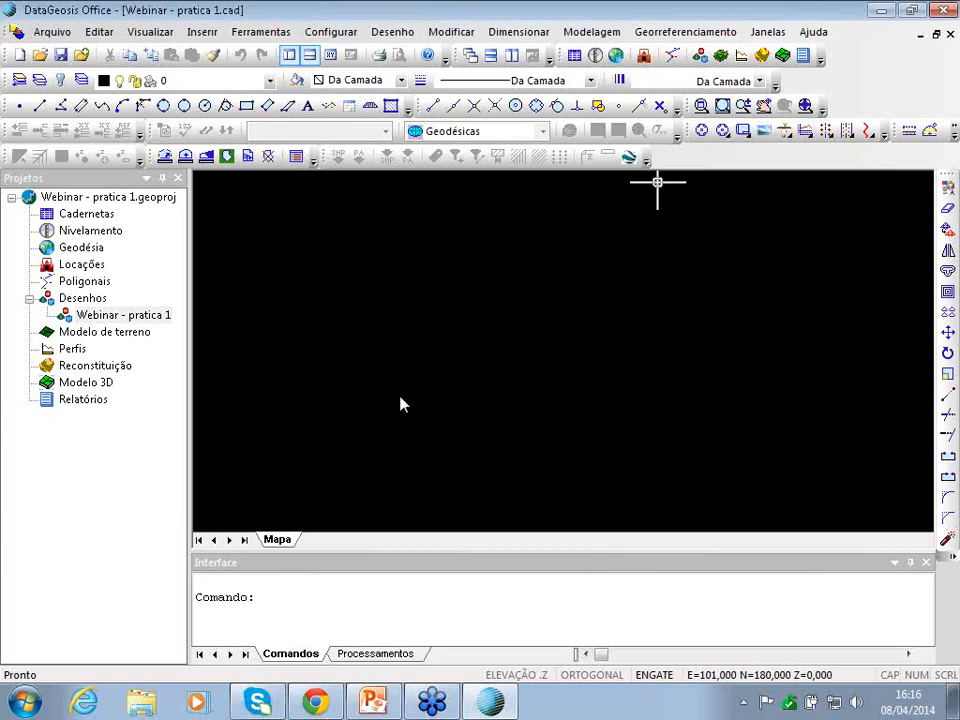
- Open the Webinar file from Área de Trabalho > Webinar - 08-04-2014 > Prática 1 for GPS text import
click(648, 38)
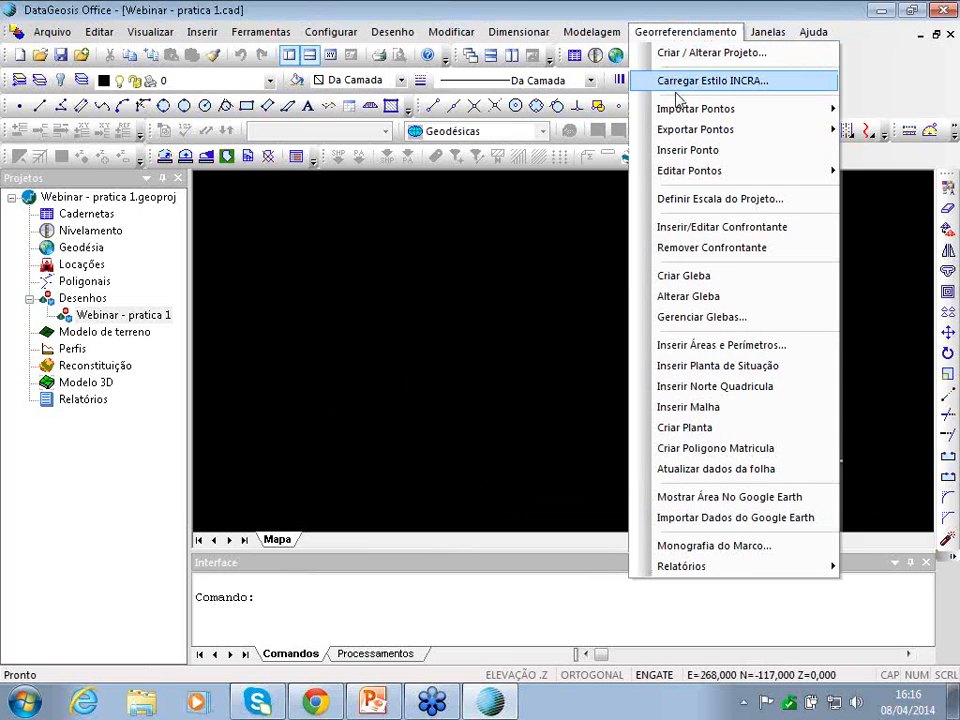
mouse_move(671, 108)
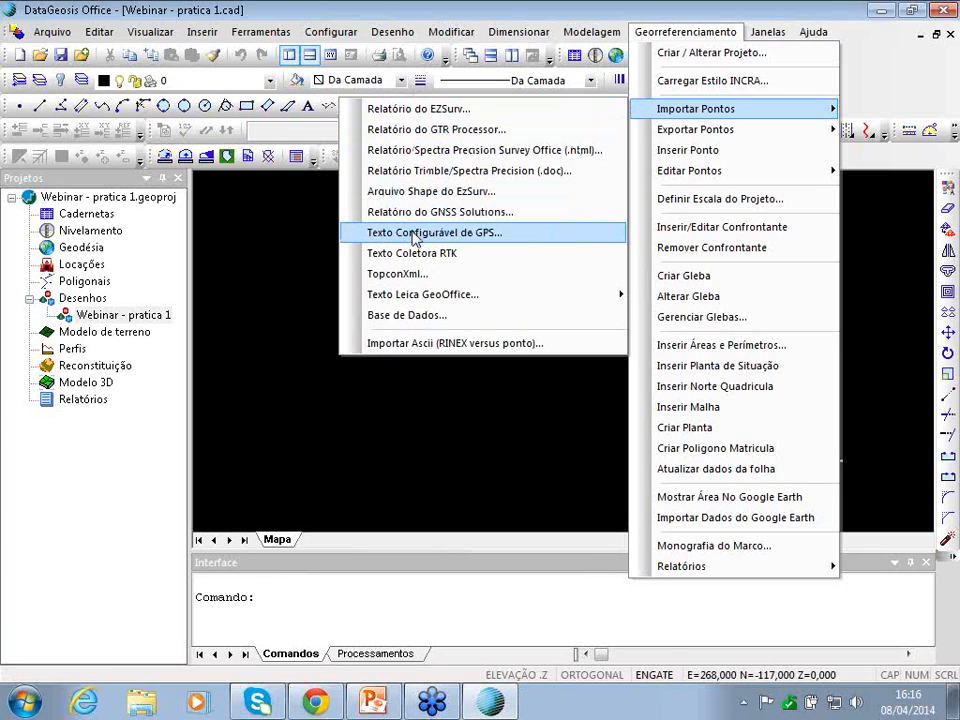
click(420, 238)
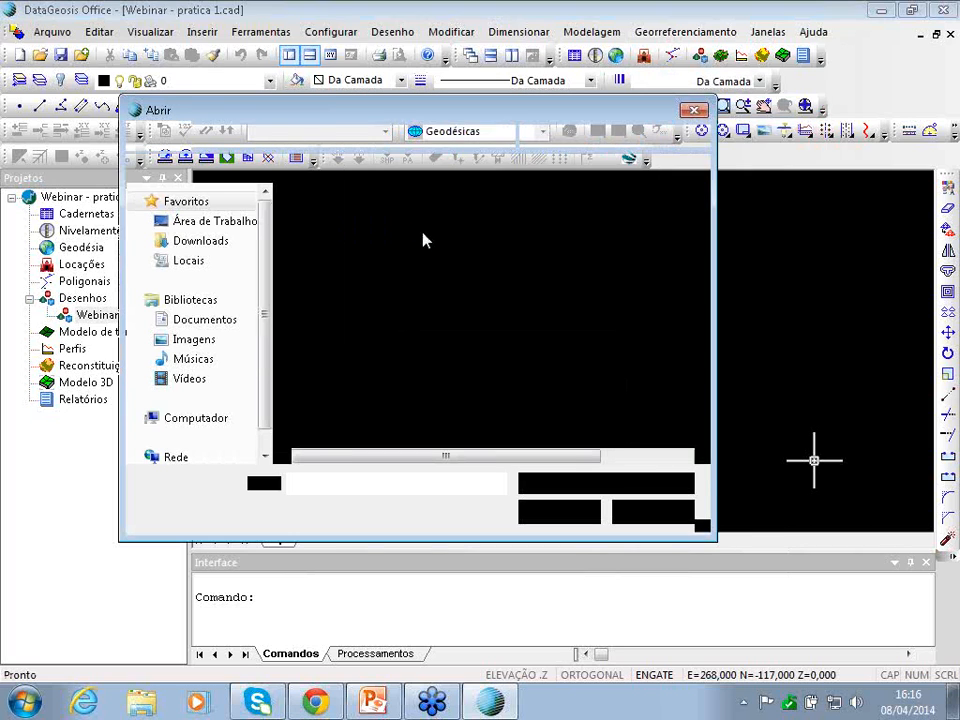
click(236, 228)
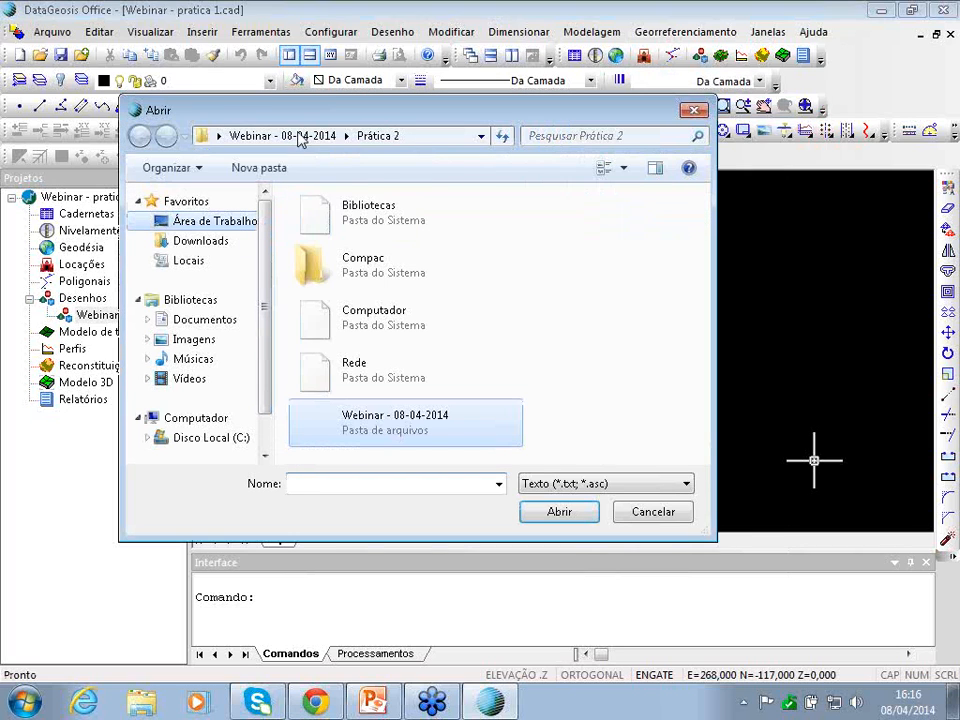
click(300, 137)
double_click(343, 416)
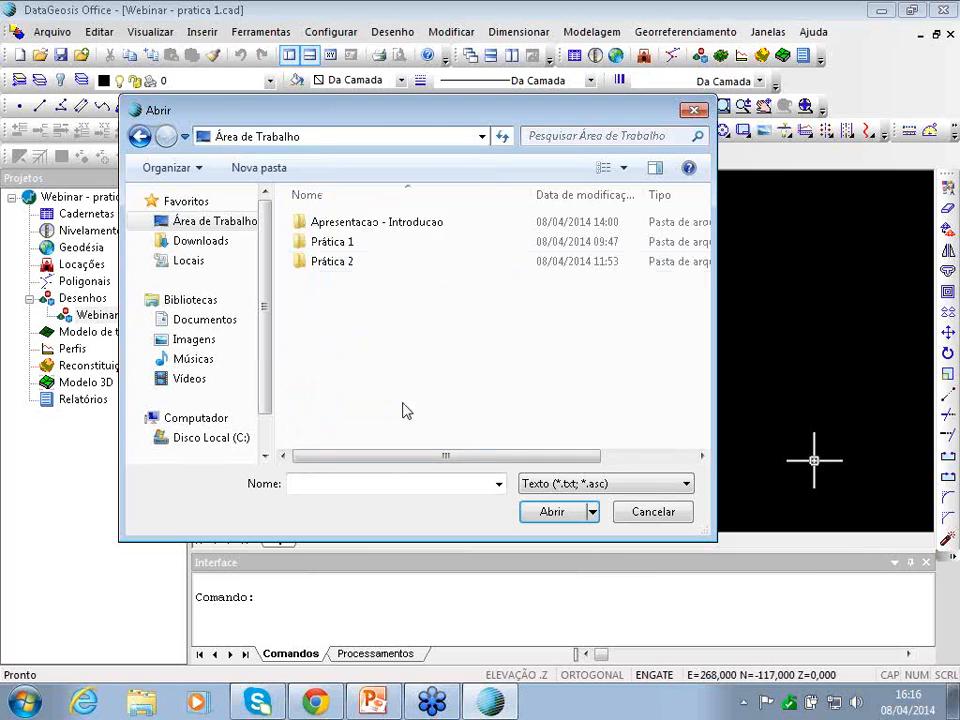
double_click(366, 242)
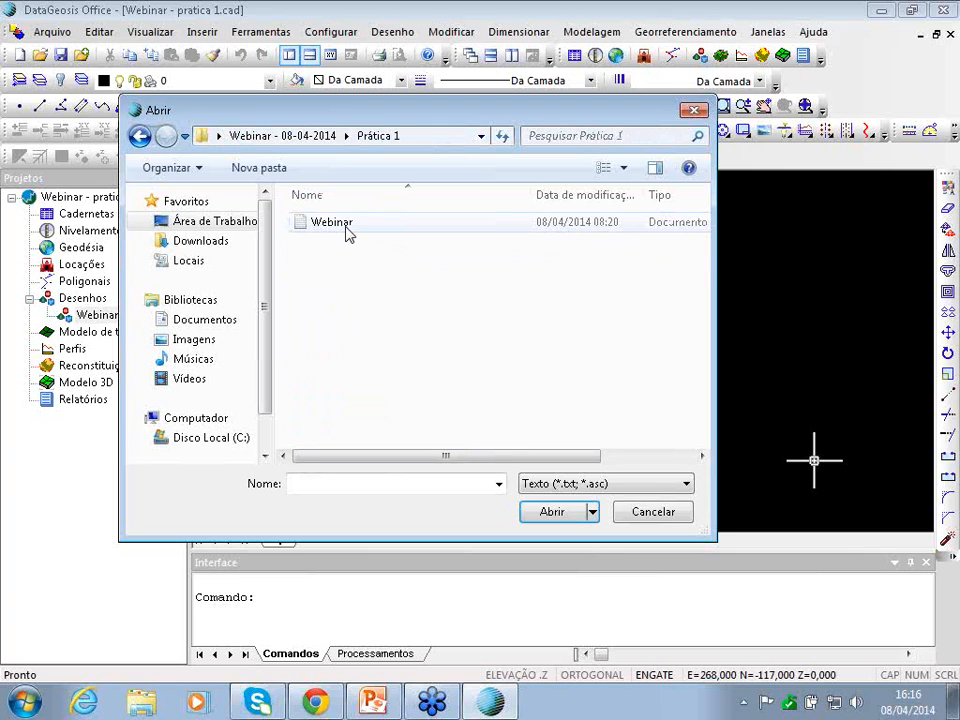
double_click(333, 222)
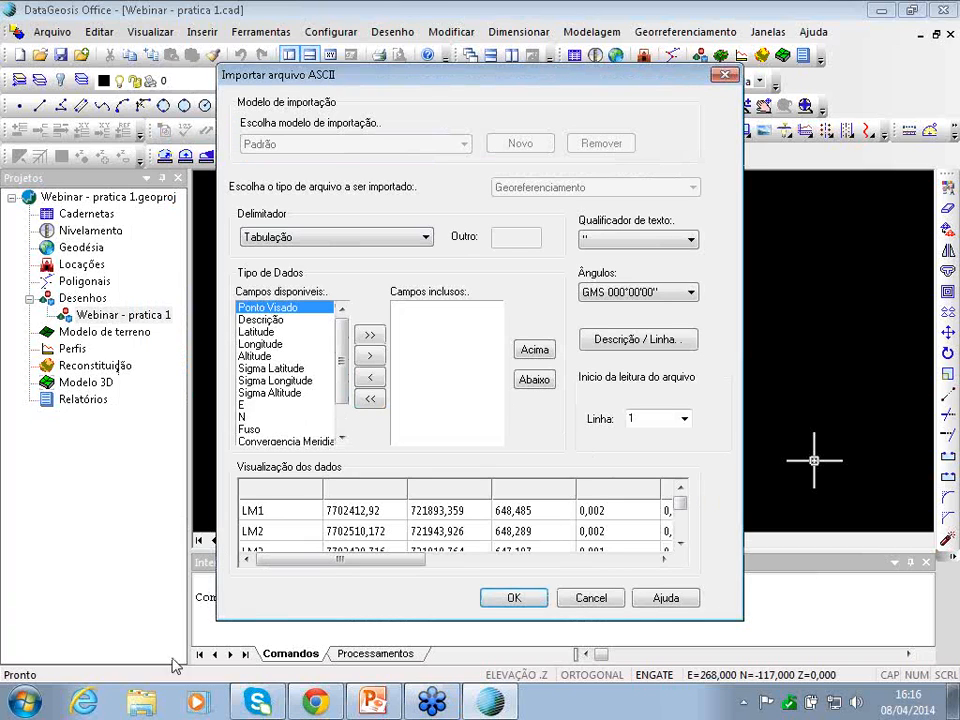
- Cancel the import and view the Prática 1 Webinar file's LM1–LM4 and BASE coordinates in Notepad
click(722, 76)
click(880, 10)
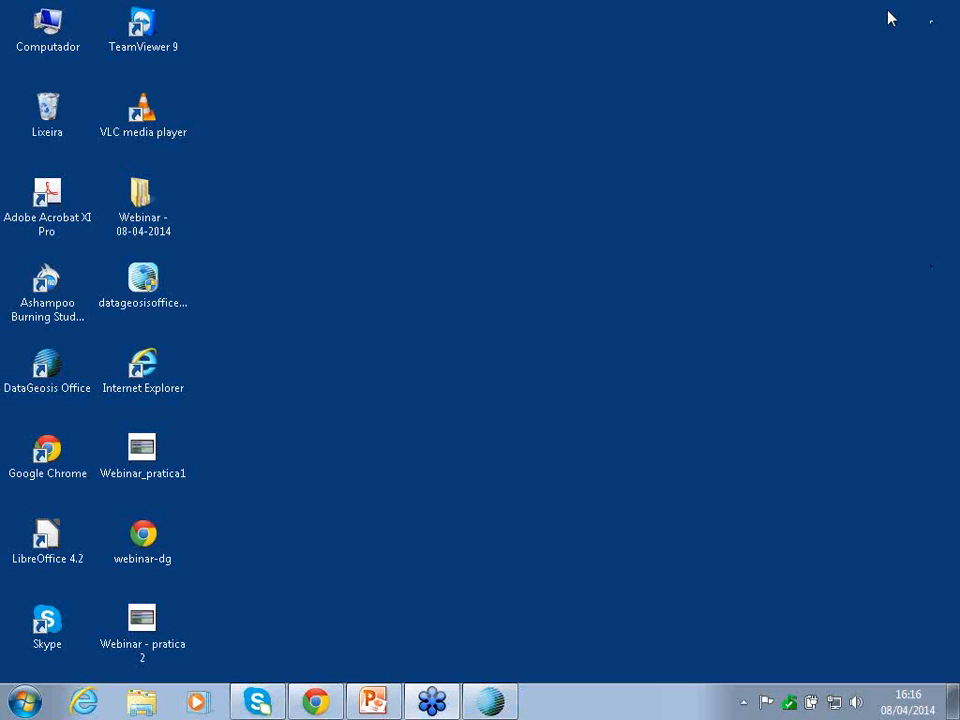
double_click(157, 209)
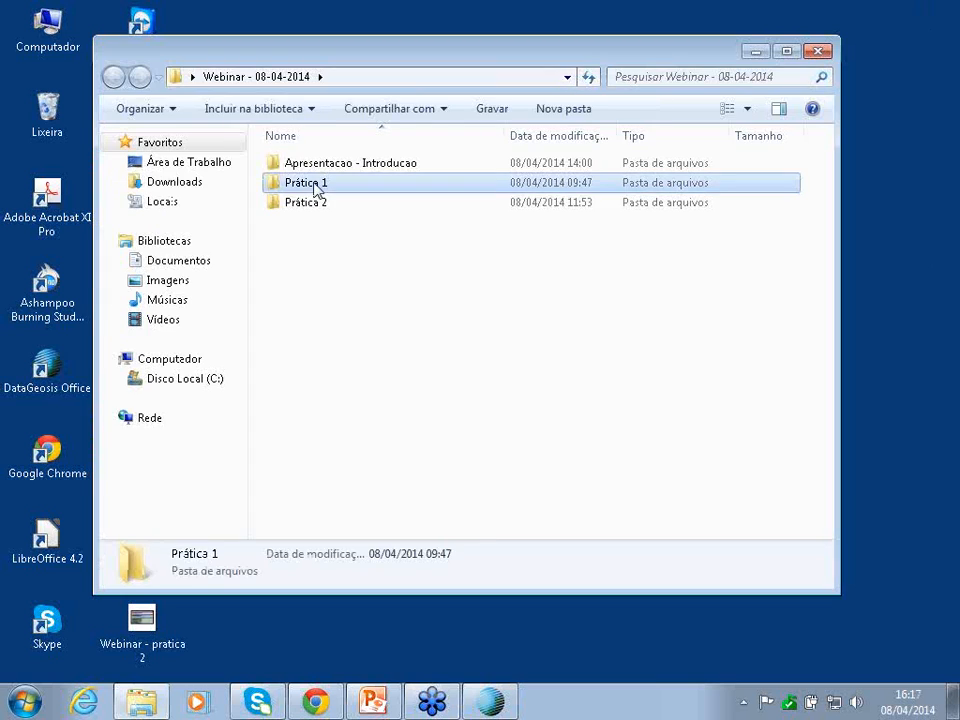
double_click(313, 187)
double_click(309, 166)
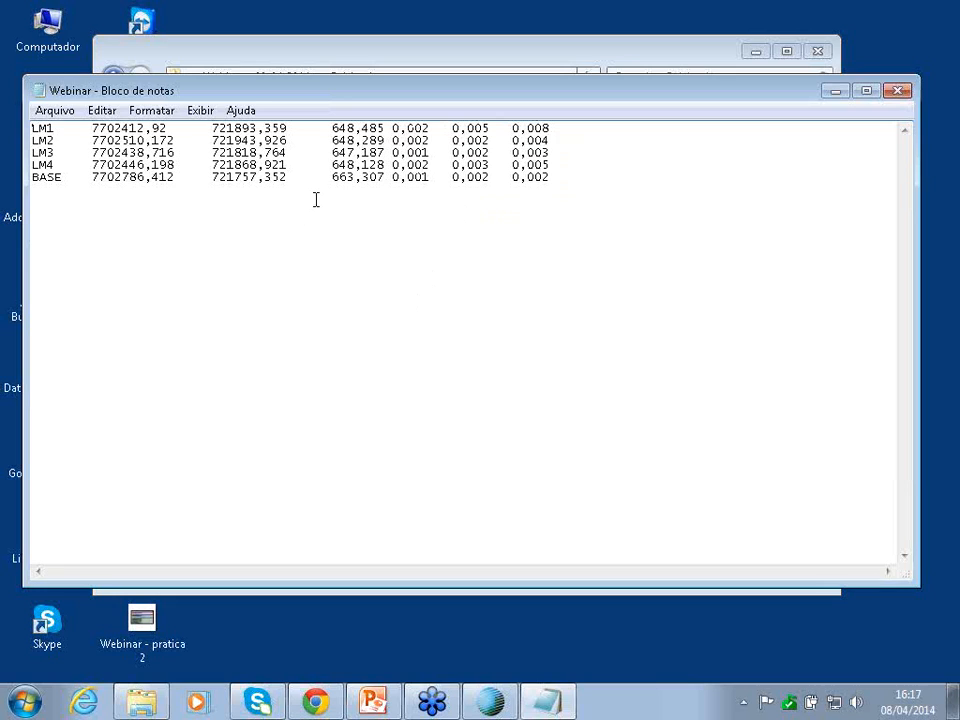
- Close the Webinar file and bring DataGeosis Office back to the front
click(897, 92)
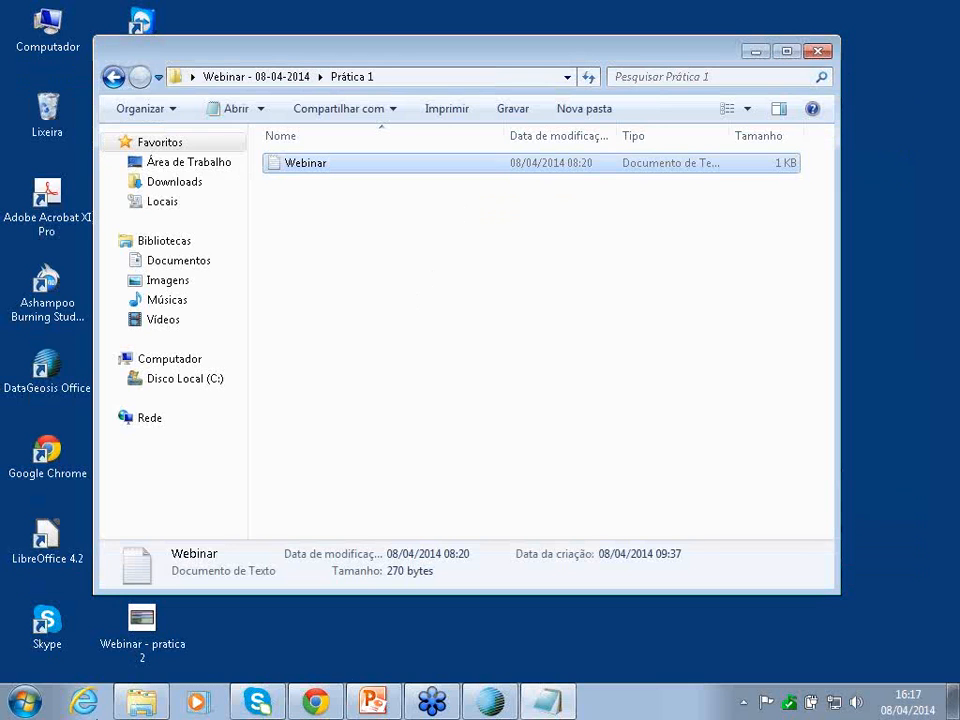
click(489, 702)
click(686, 32)
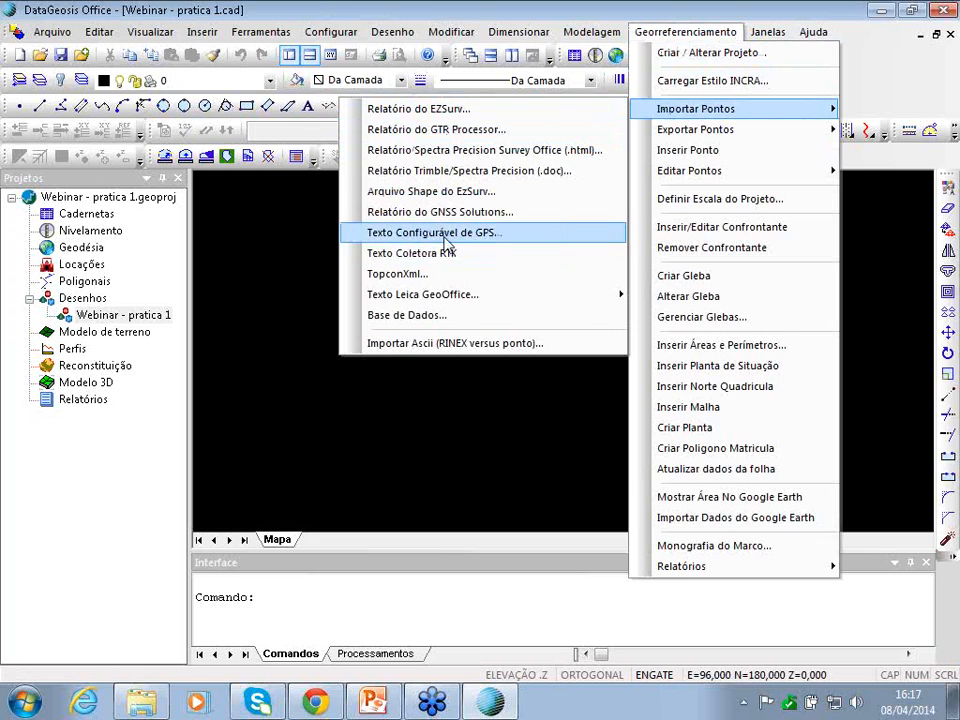
- Open the Webinar file through the Texto Configurável de GPS import
click(444, 237)
click(320, 222)
click(548, 511)
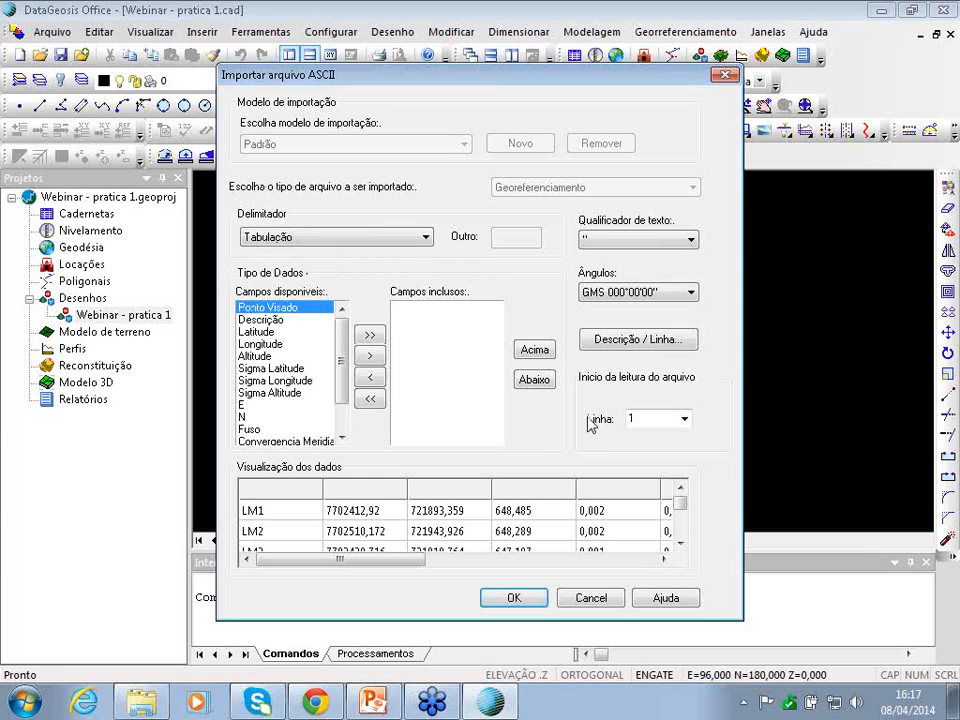
- Map columns as Ponto Visado, N, E, Altitude, Sigma Latitude, Sigma Longitude, Sigma Altitude and confirm
double_click(256, 309)
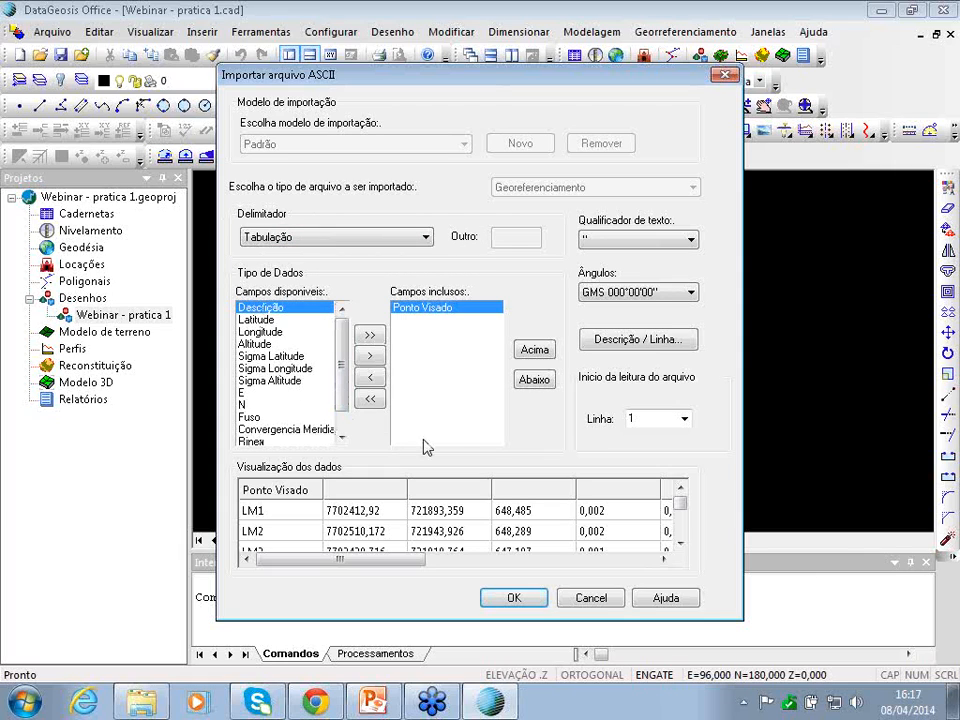
click(272, 490)
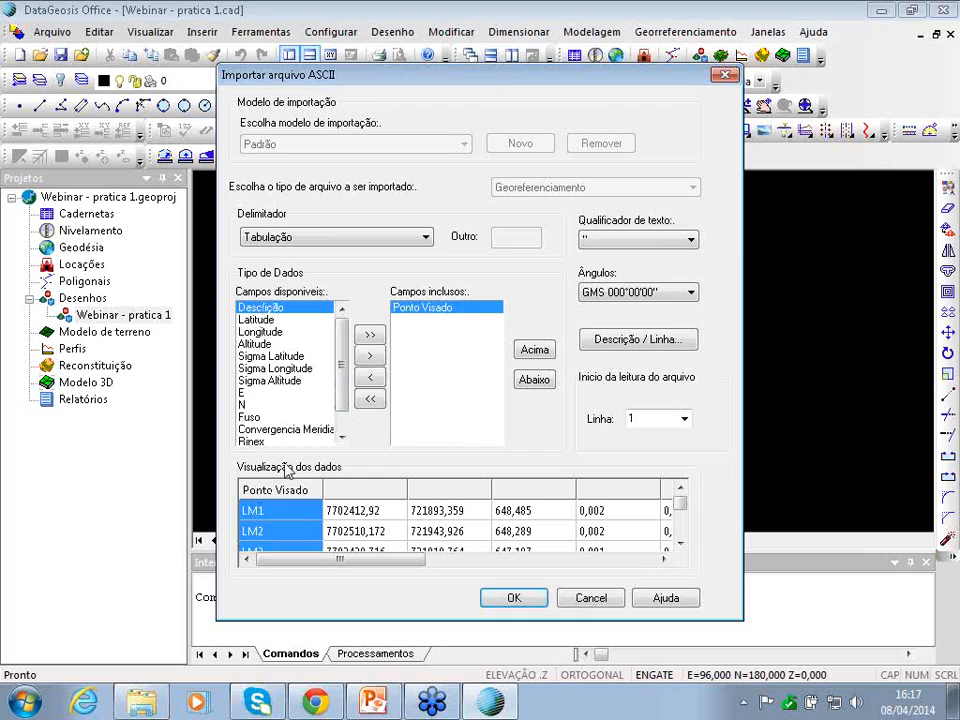
double_click(250, 403)
double_click(250, 393)
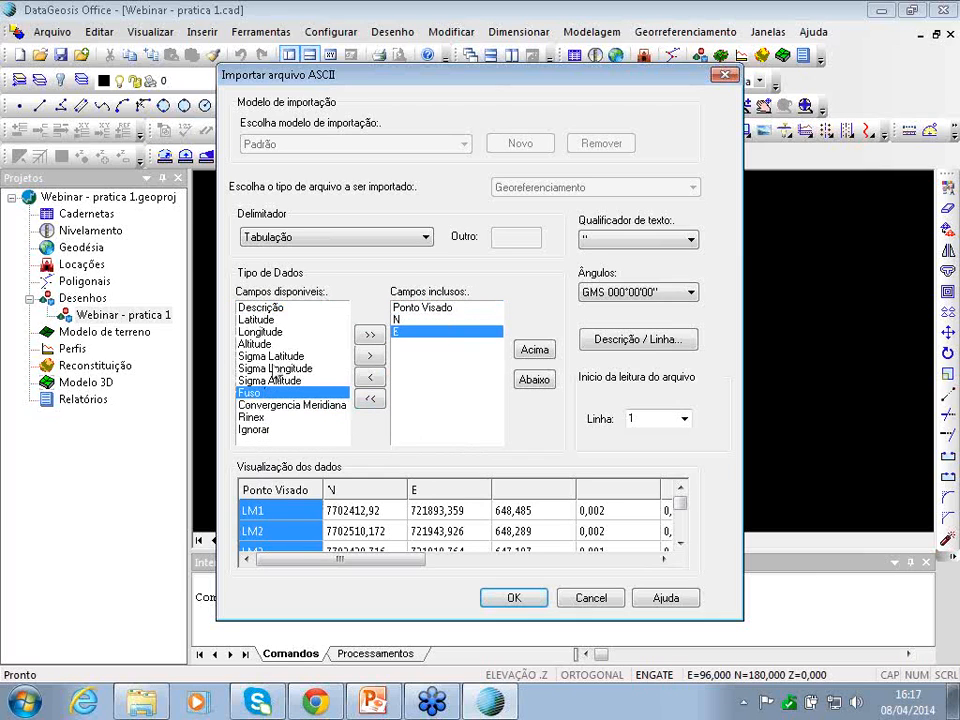
double_click(252, 343)
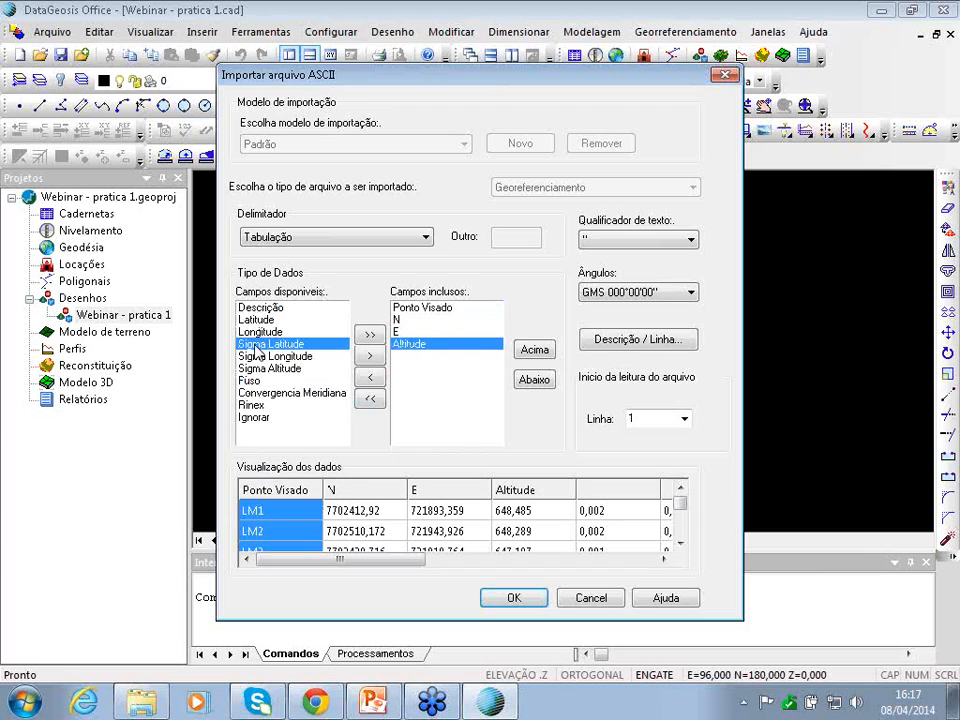
double_click(285, 344)
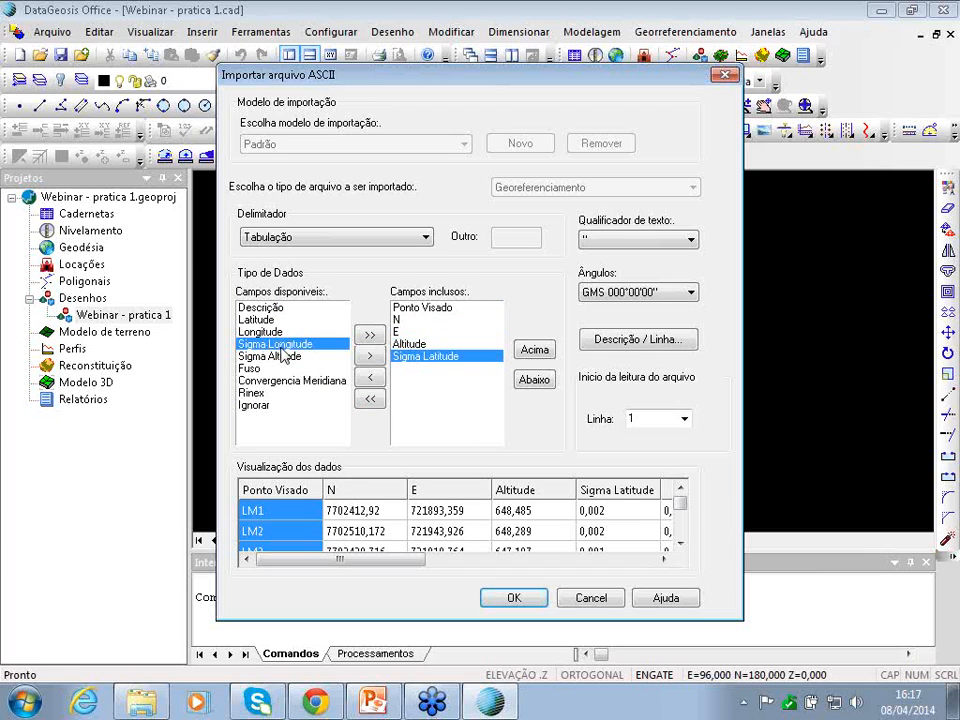
double_click(285, 344)
double_click(285, 344)
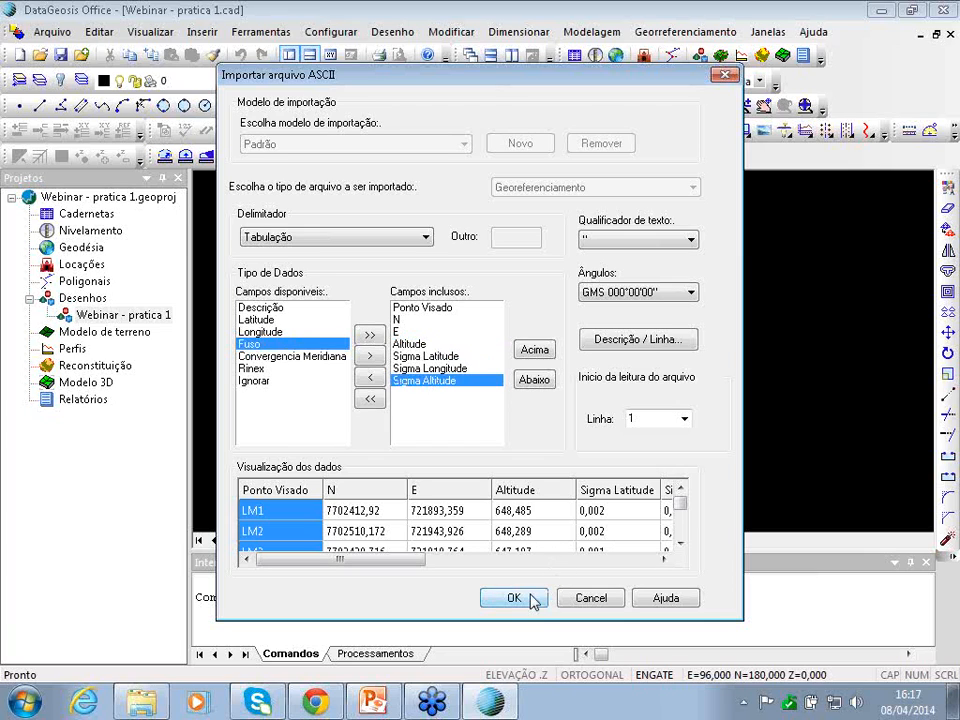
click(513, 598)
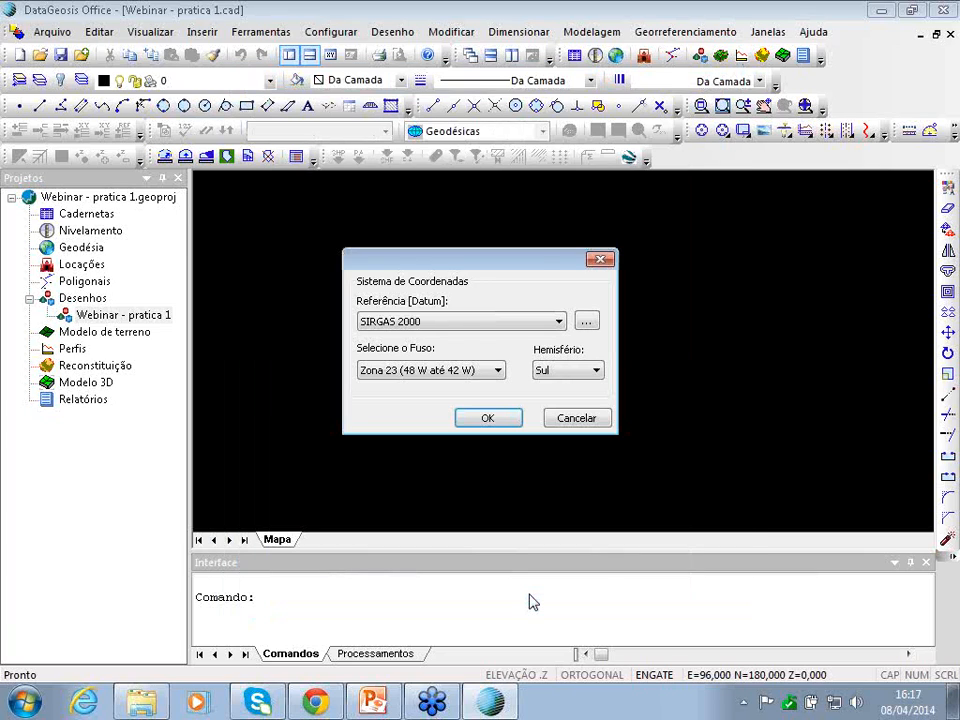
- Accept SIRGAS 2000, Zona 23 (48 W até 42 W), Sul for the imported Webinar points
drag(525, 261, 573, 240)
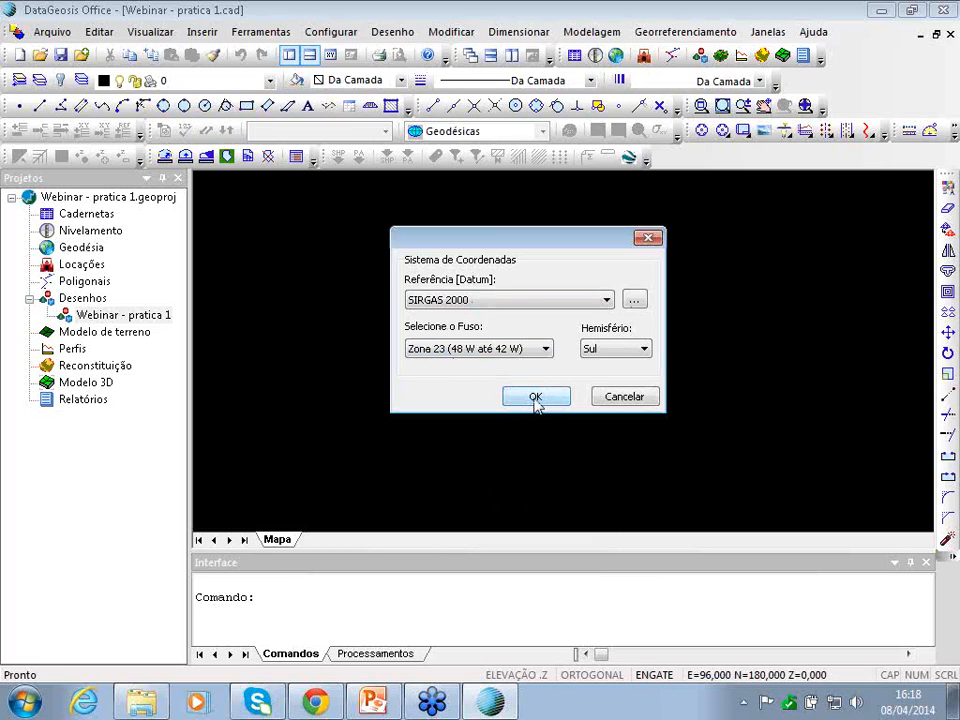
click(536, 398)
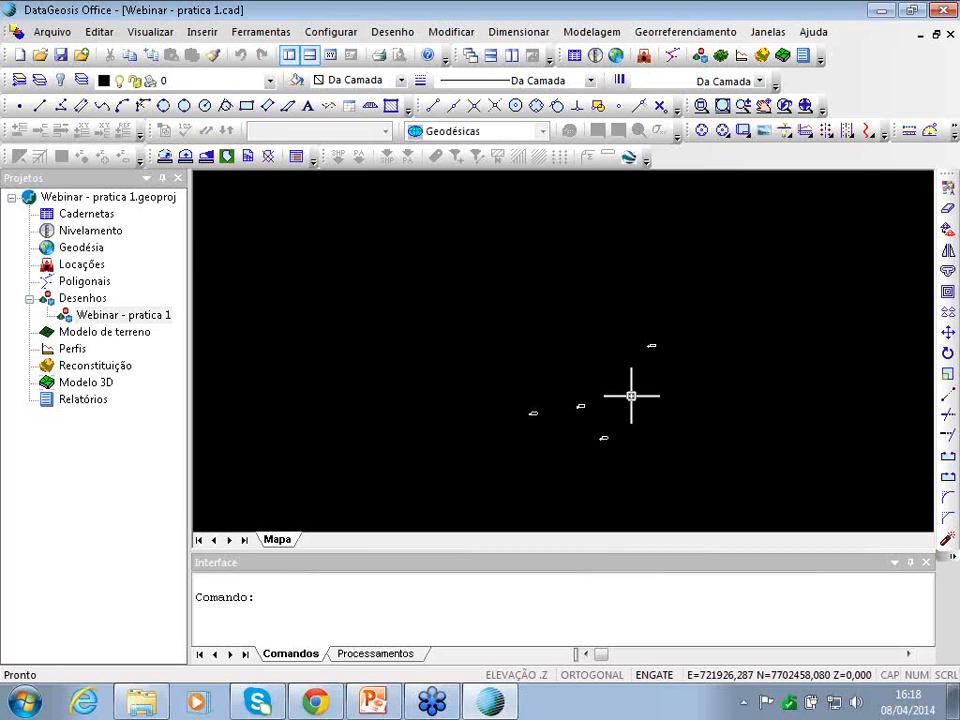
click(668, 36)
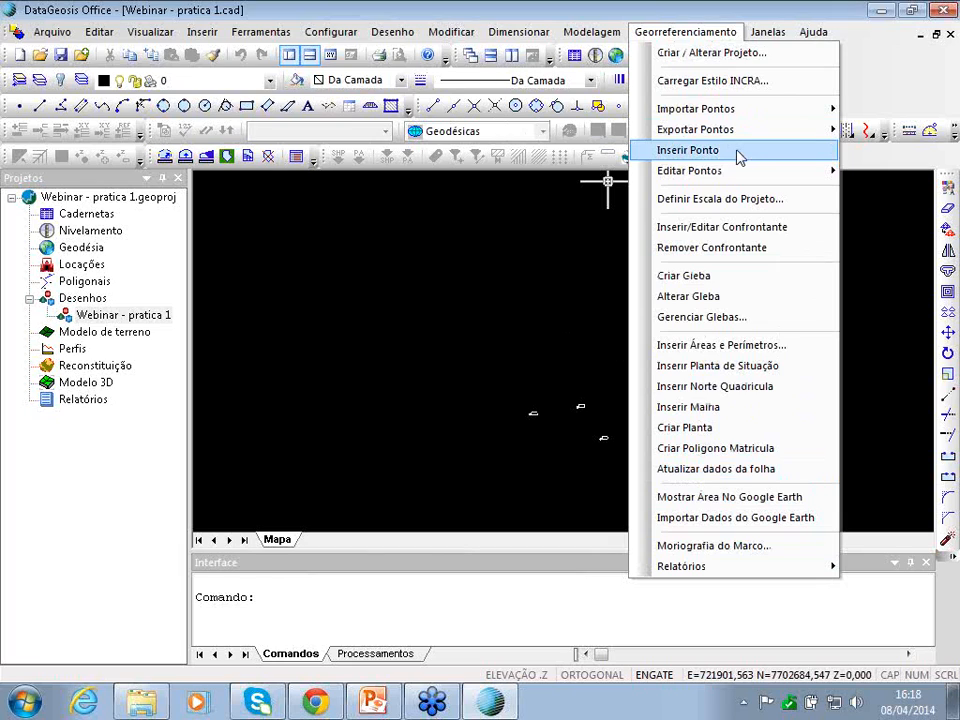
- Start inserting a georeferenced vertex point at a chosen spot on the map
click(686, 36)
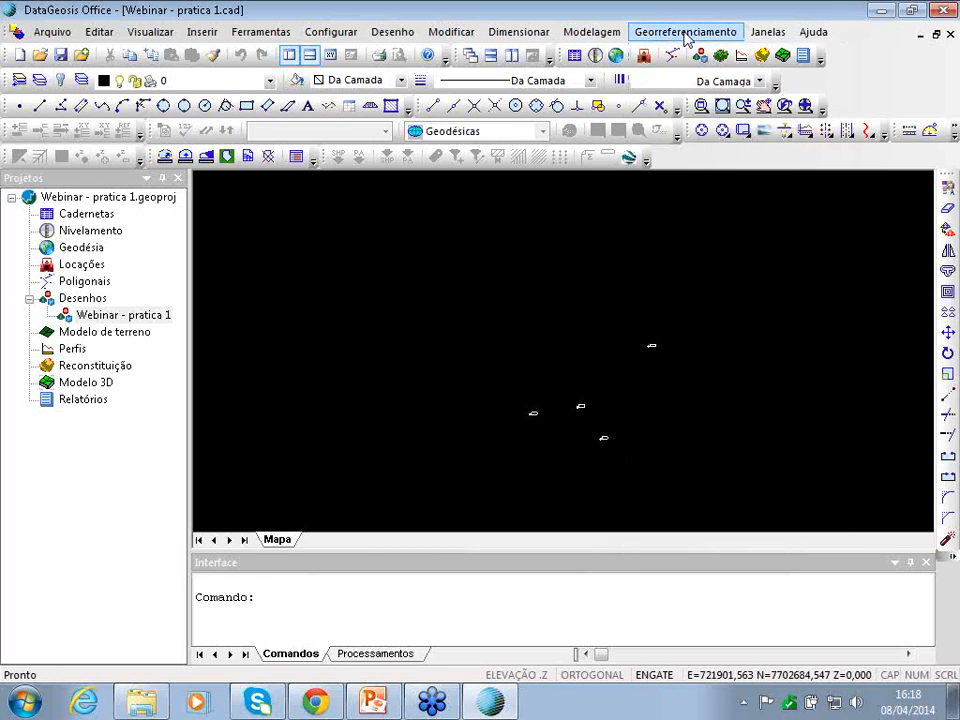
click(686, 36)
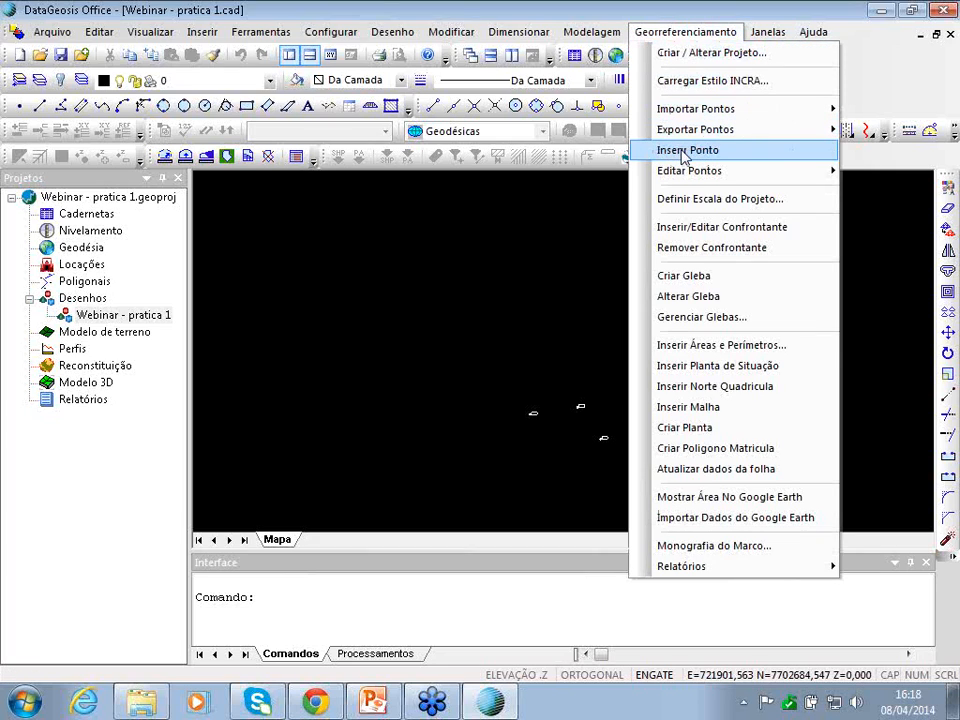
click(700, 32)
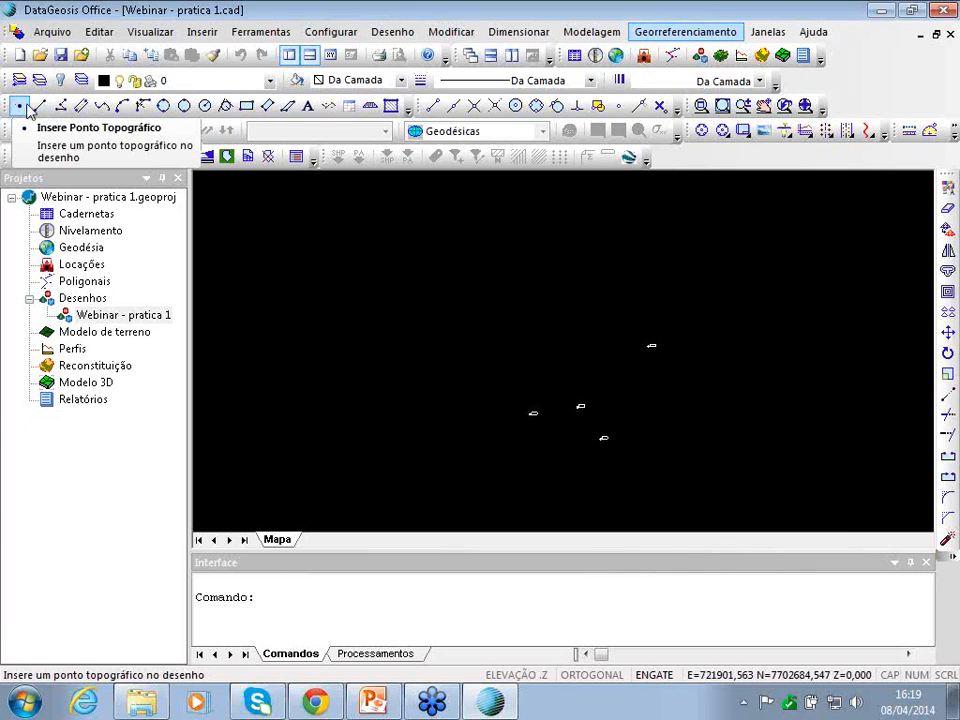
click(672, 34)
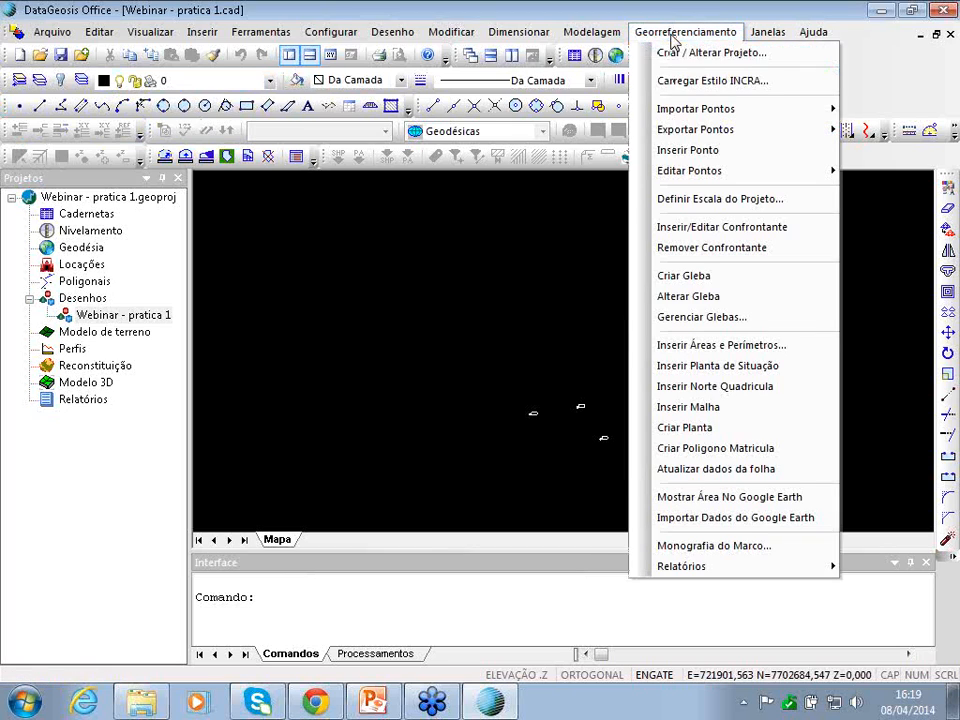
click(722, 151)
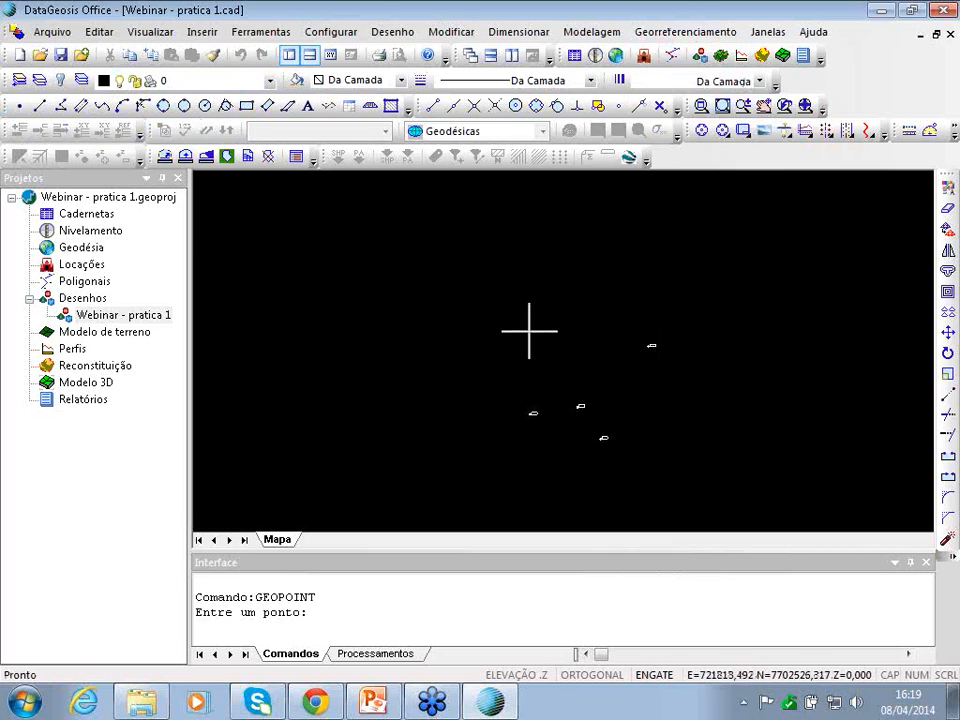
click(581, 324)
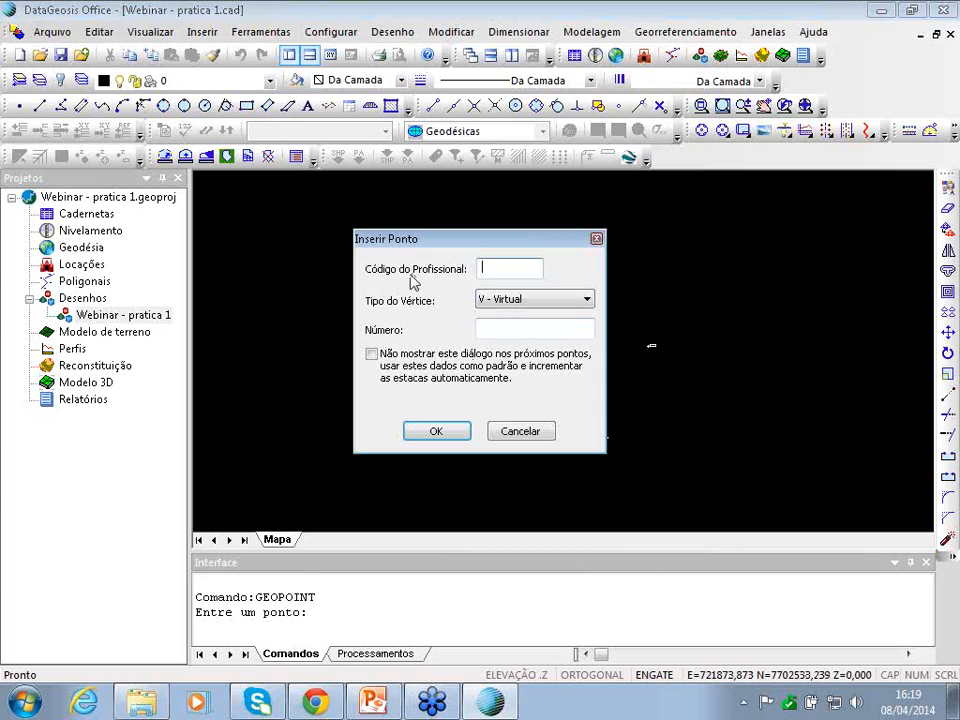
- Give the new vertex code AL and number 001 and place it in the drawing
text(ALE)
click(516, 330)
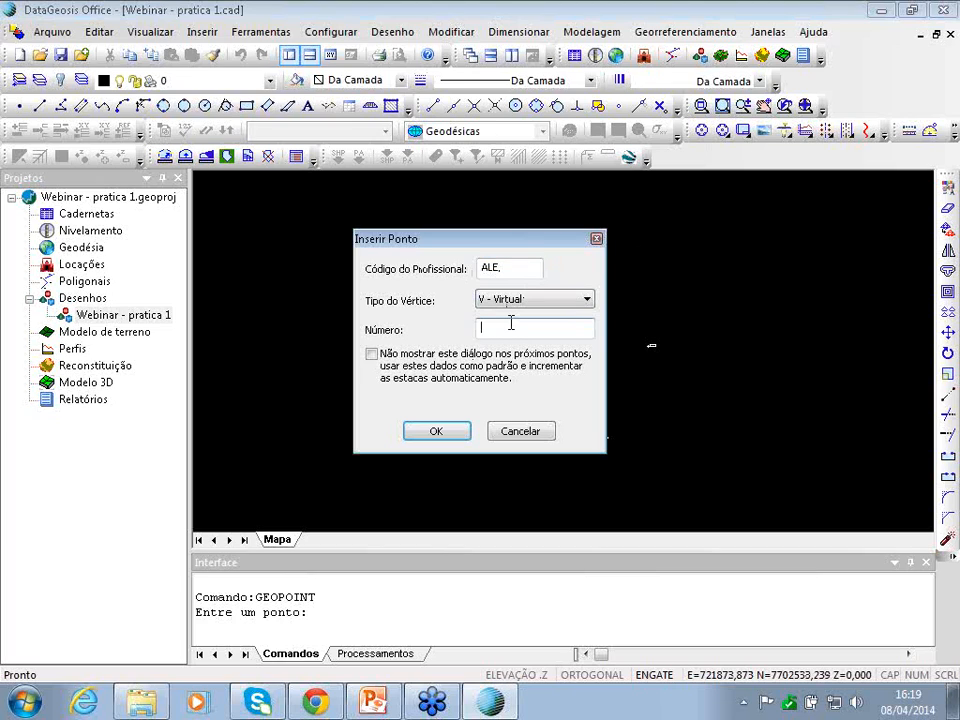
text(001)
click(424, 436)
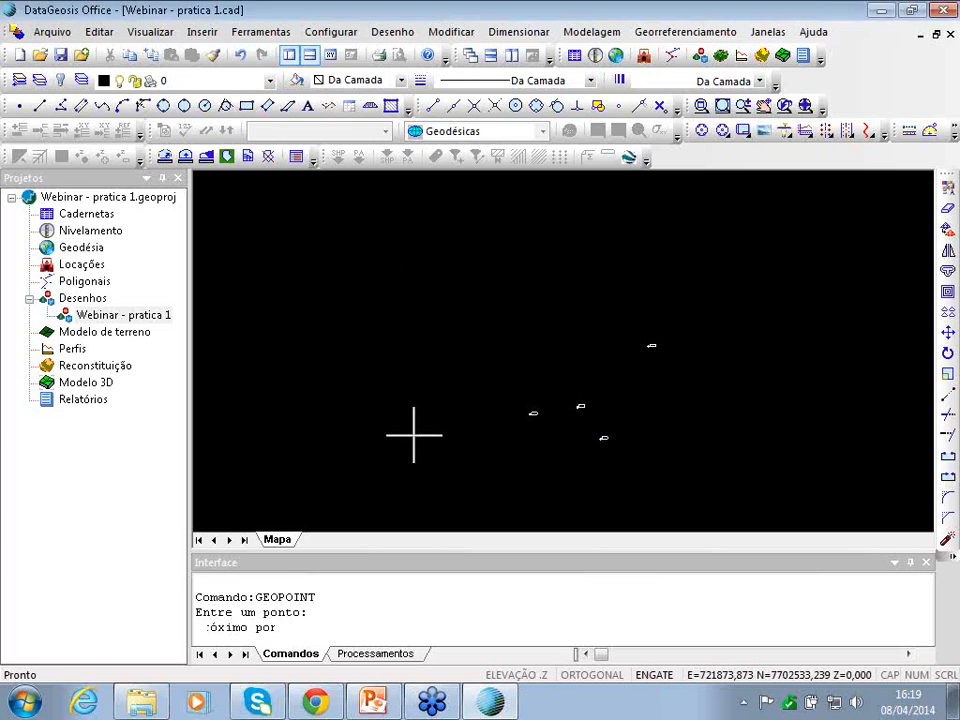
scroll(583, 330, up, 5)
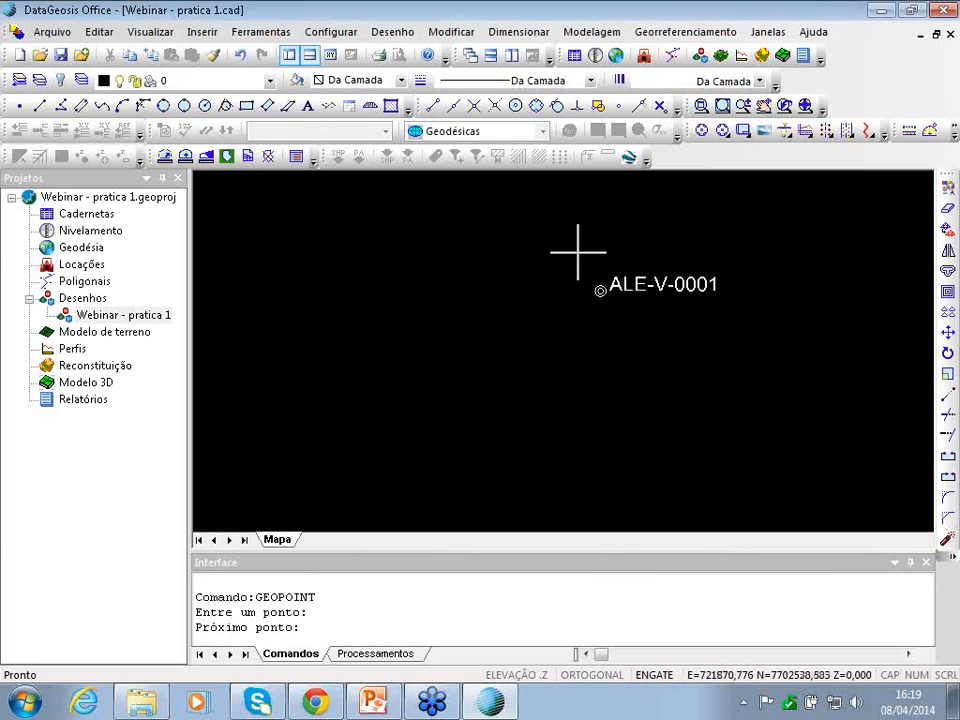
click(686, 31)
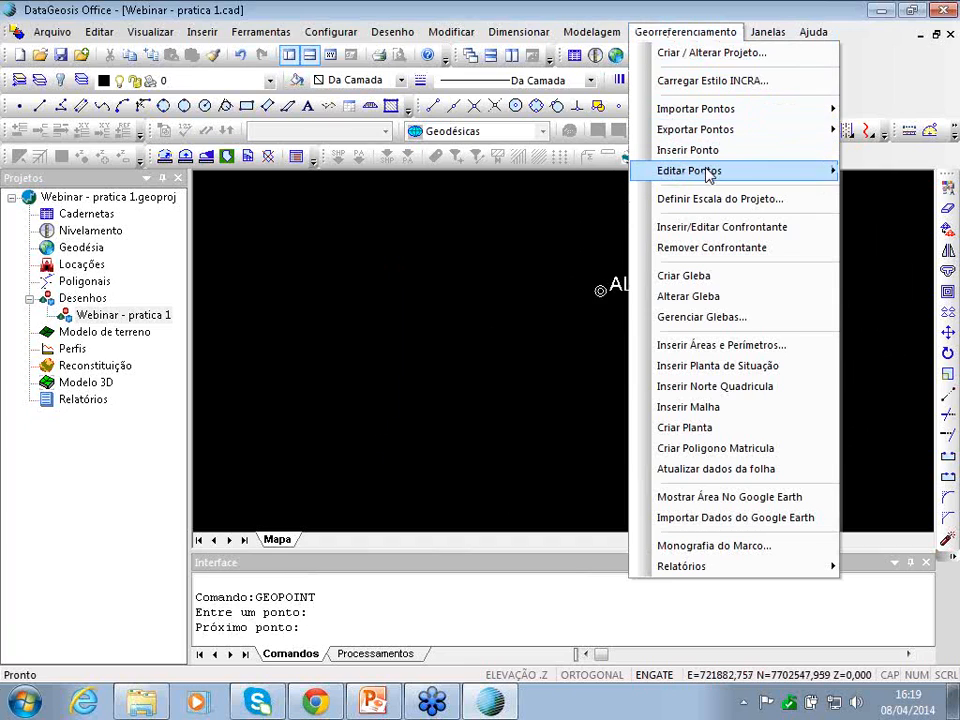
- Begin inserting another point on the map, then cancel it so nothing is added
mouse_move(709, 174)
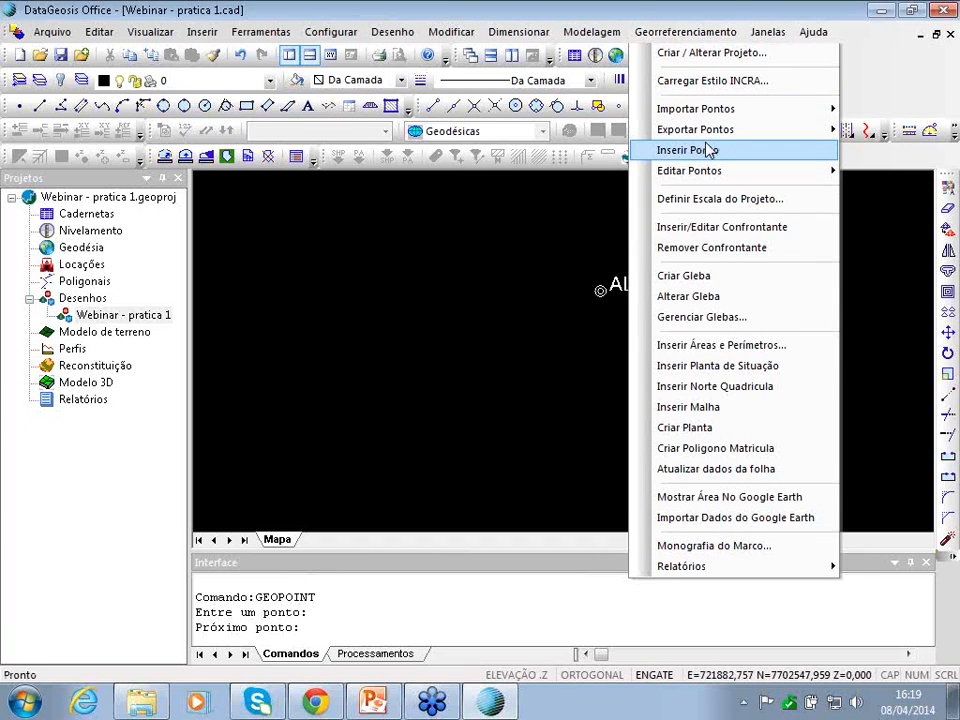
click(705, 151)
click(394, 362)
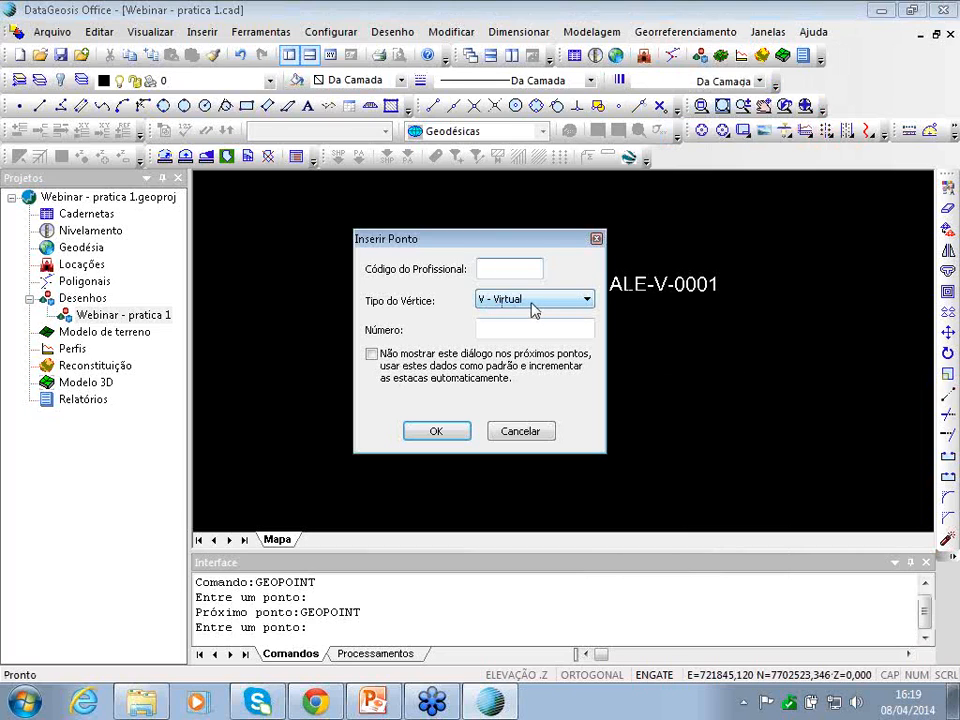
drag(548, 242, 697, 225)
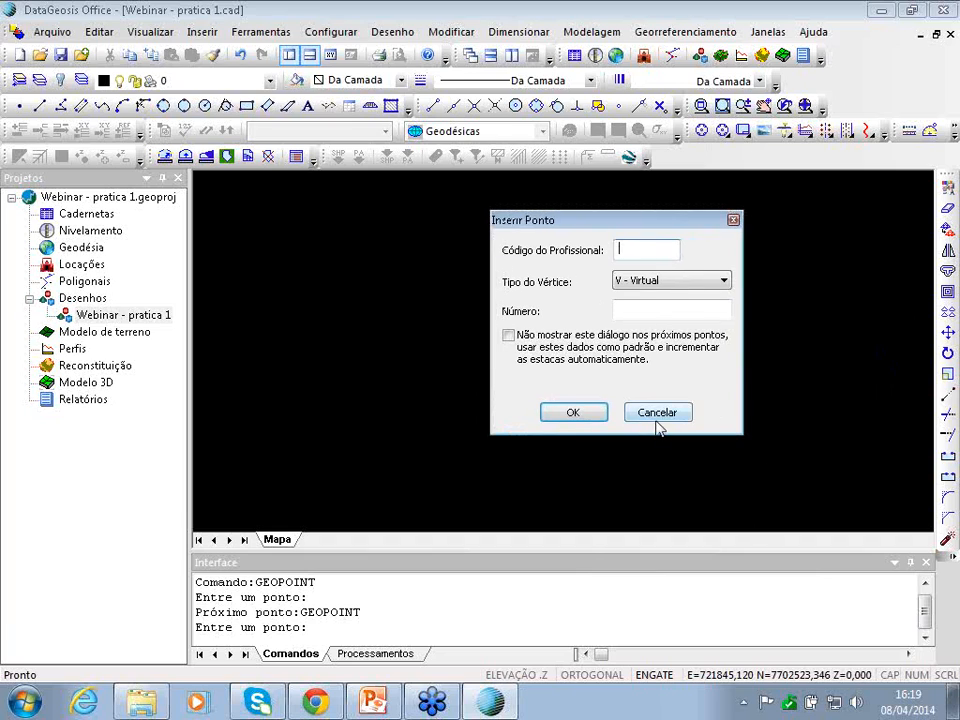
click(652, 411)
scroll(649, 411, down, 5)
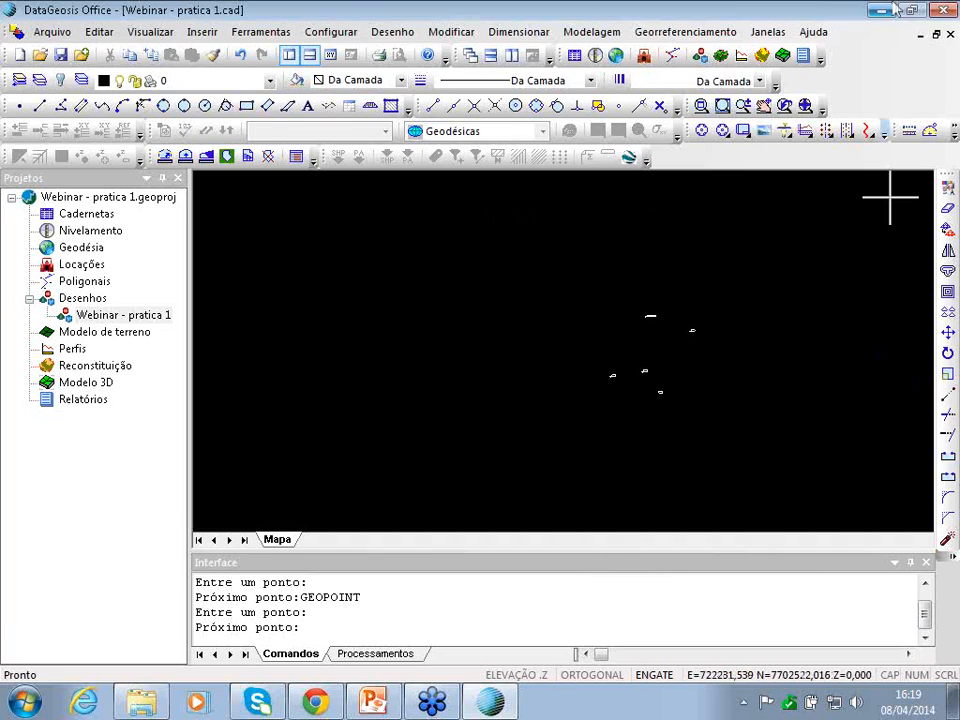
click(703, 32)
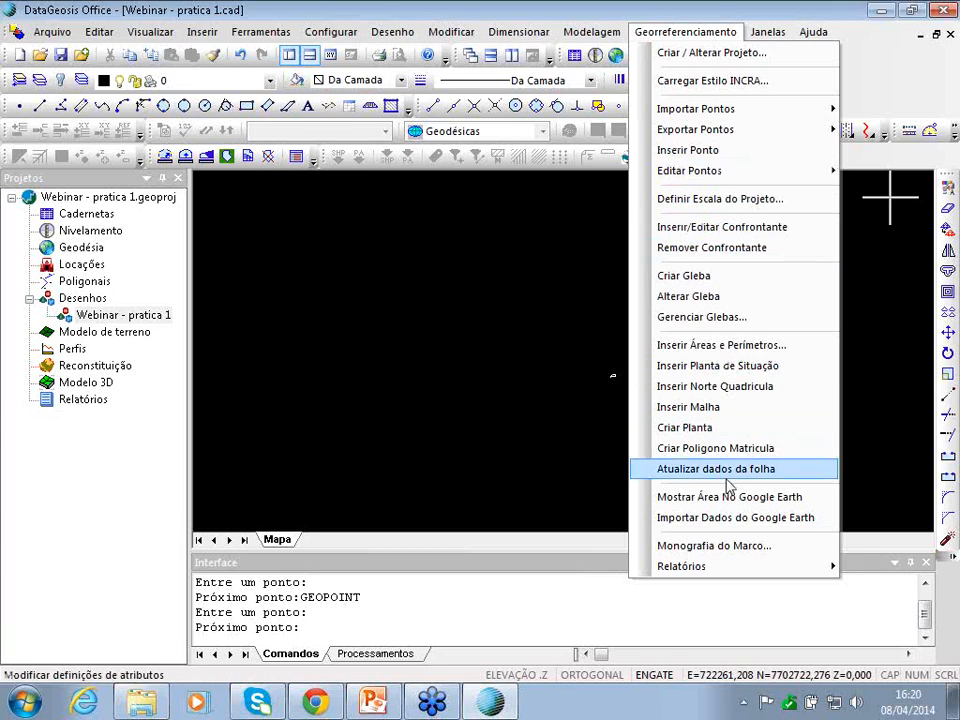
- Close the Georreferenciamento menu, start the Polilinha tool and zoom in on the LM survey points
mouse_move(717, 176)
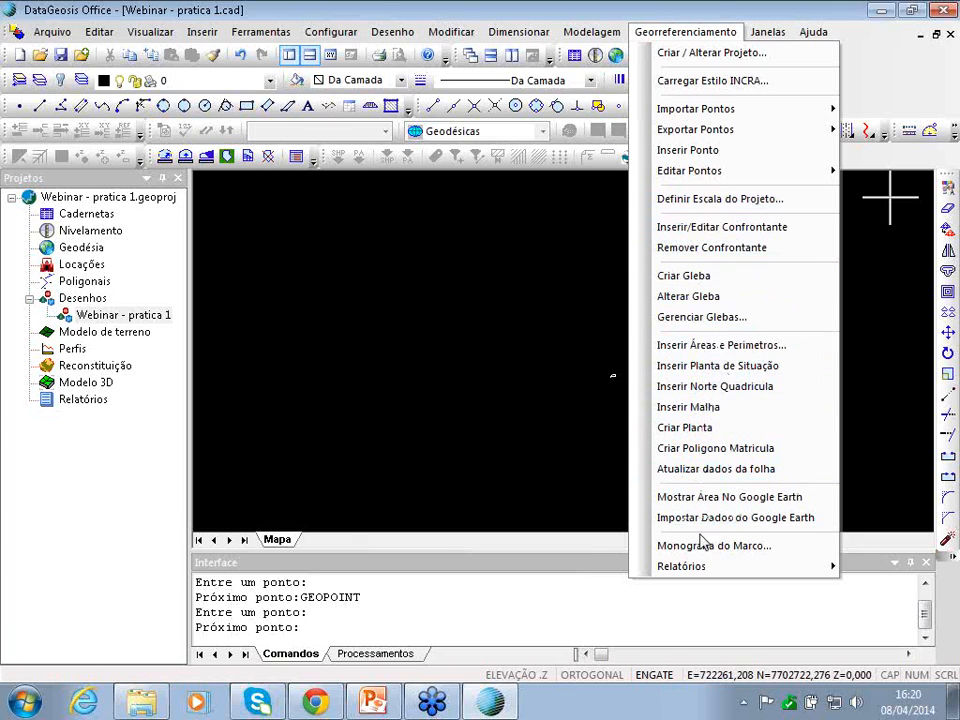
mouse_move(709, 567)
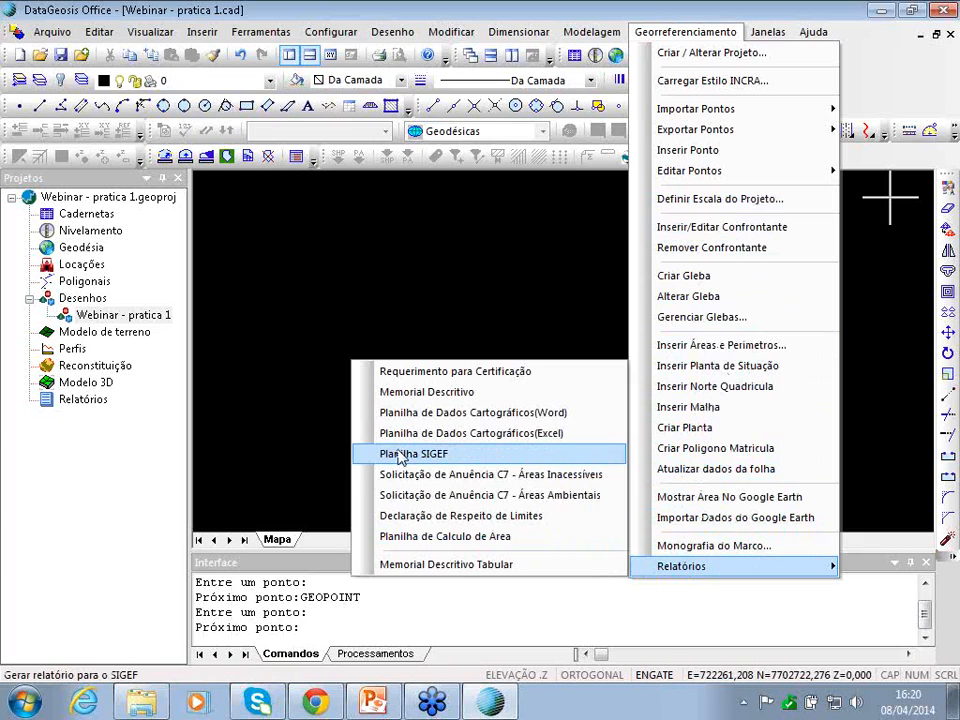
click(683, 32)
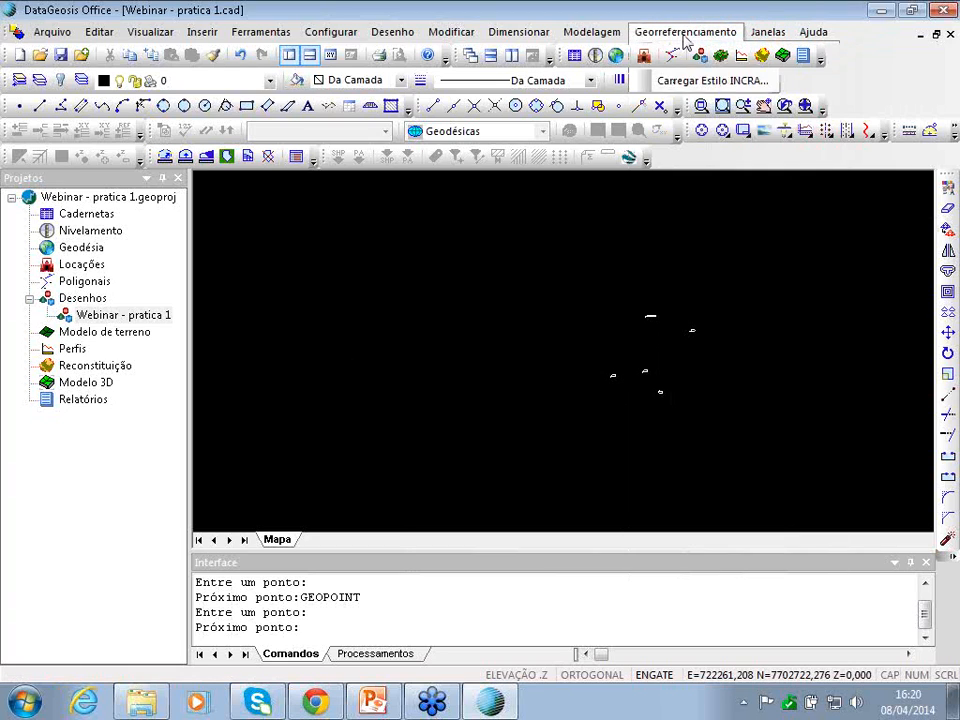
click(61, 105)
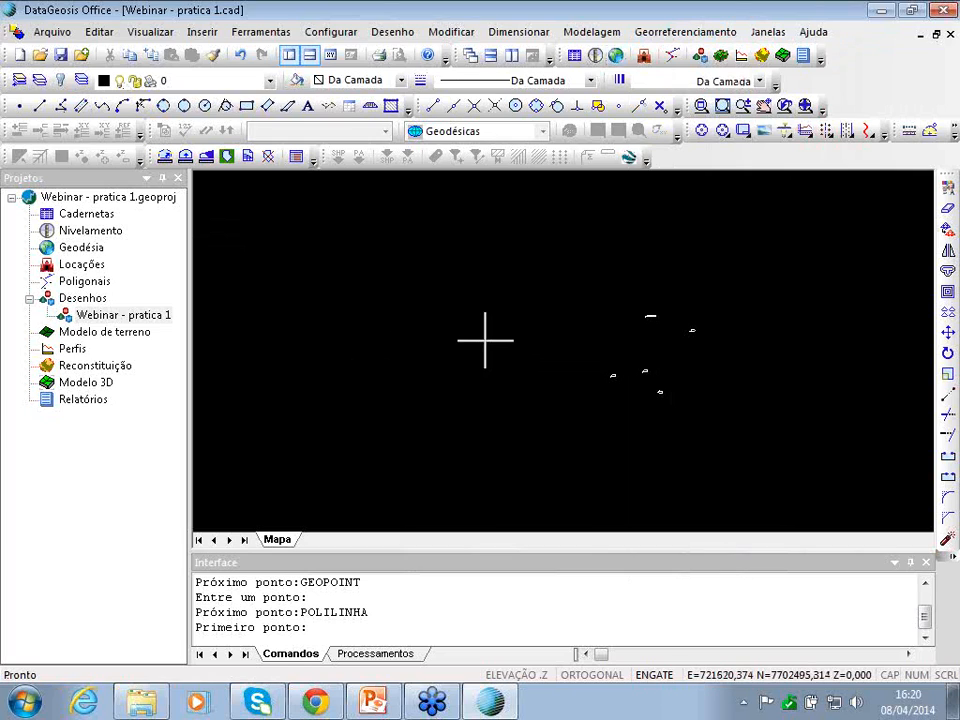
scroll(643, 337, up, 3)
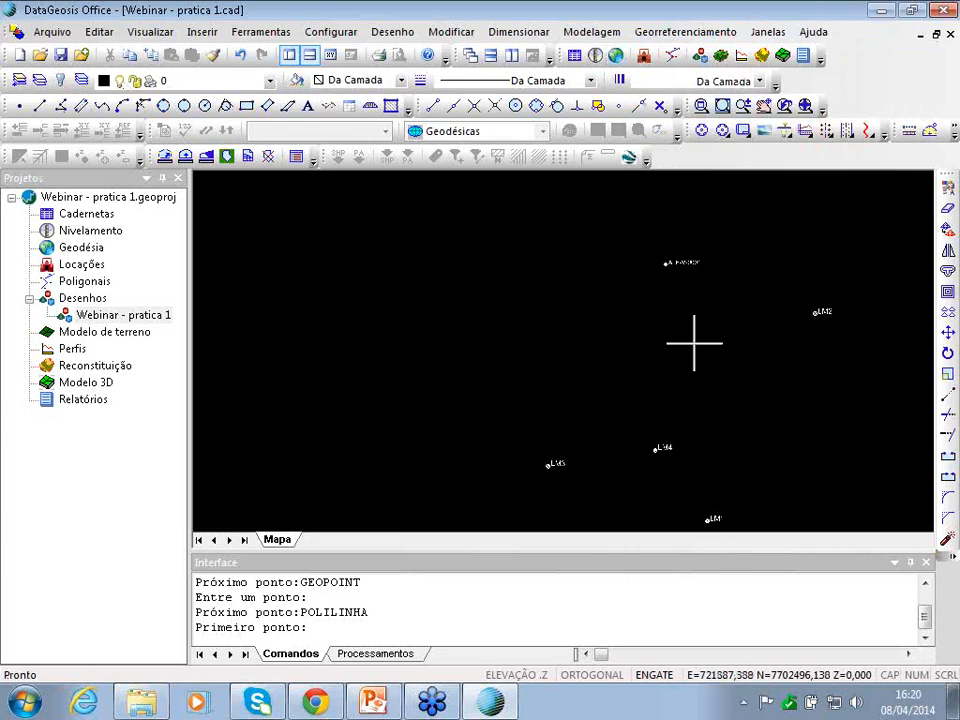
key(Right)
- Draw a polyline from the top vertex point down to the lower-left point
key(Down)
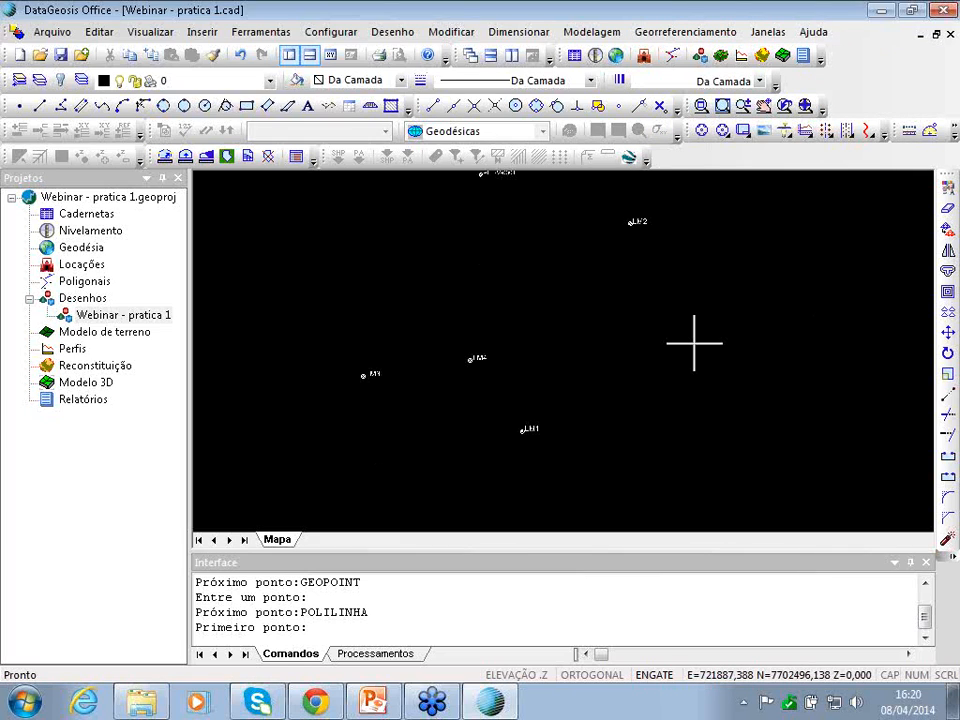
key(Left)
key(Up)
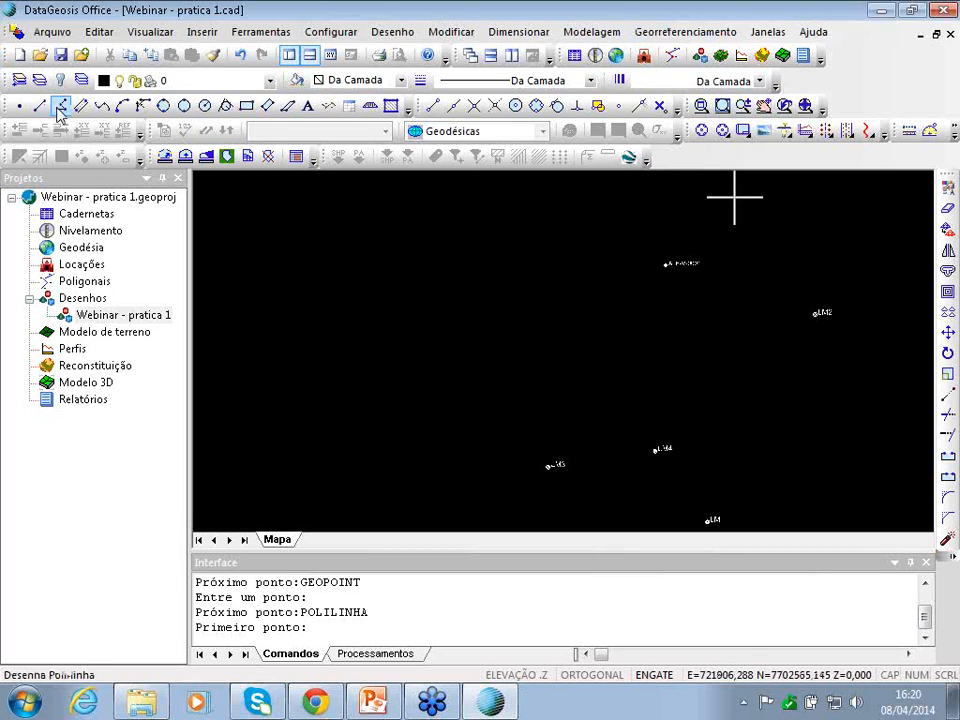
key(Escape)
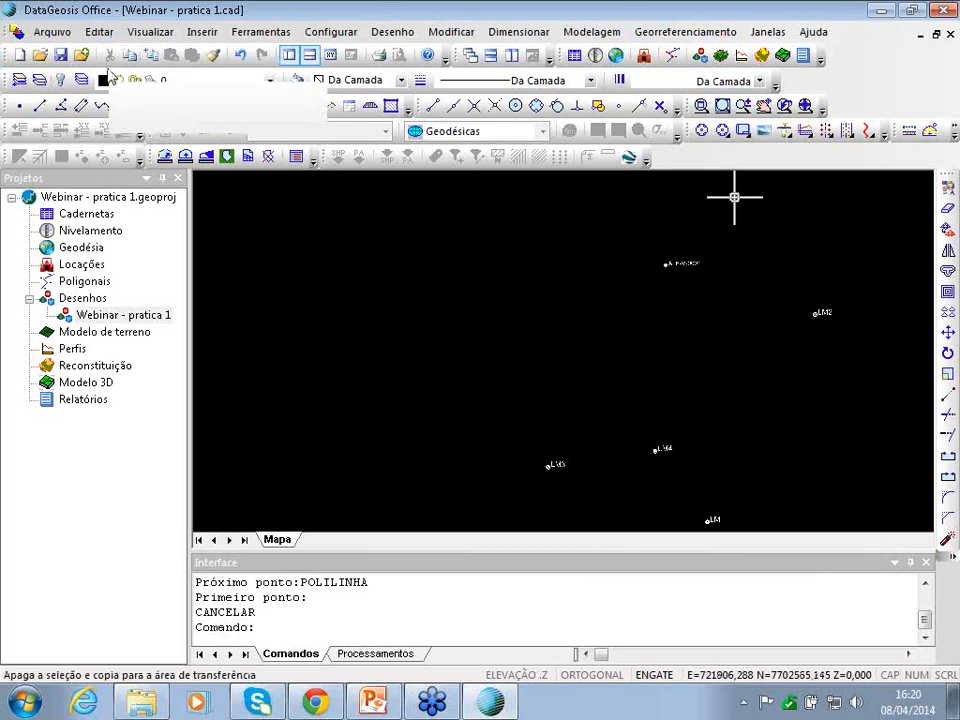
click(40, 104)
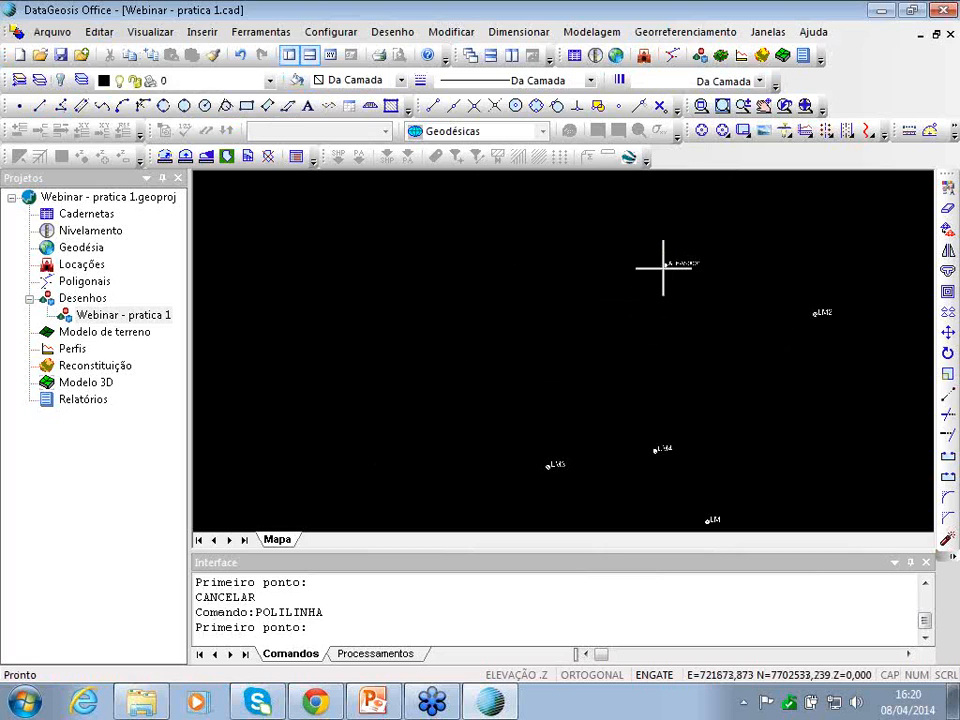
click(666, 265)
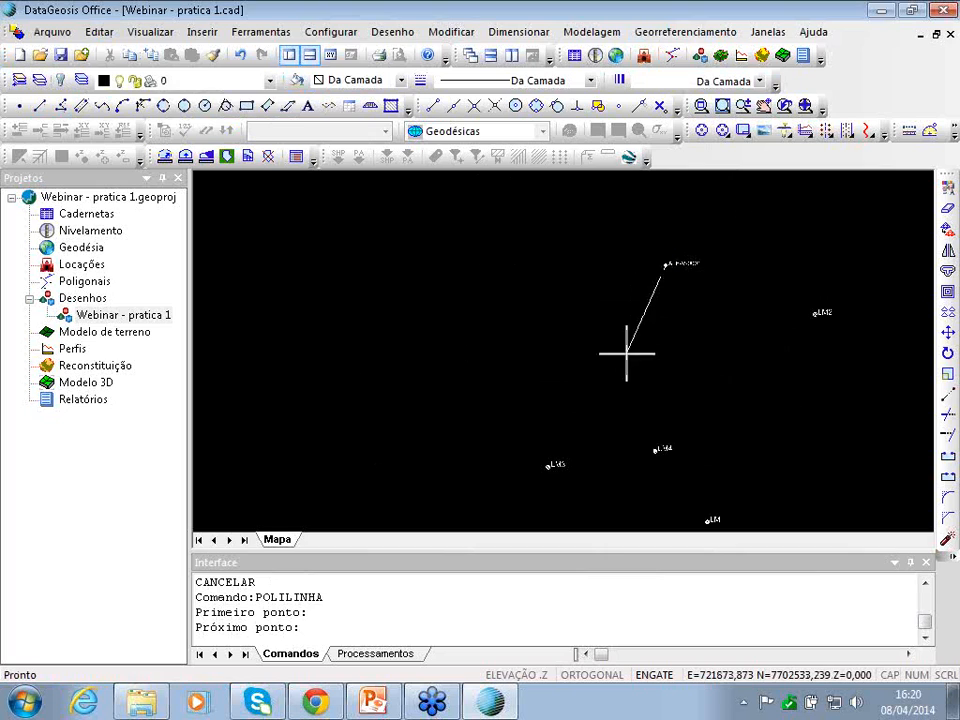
click(547, 465)
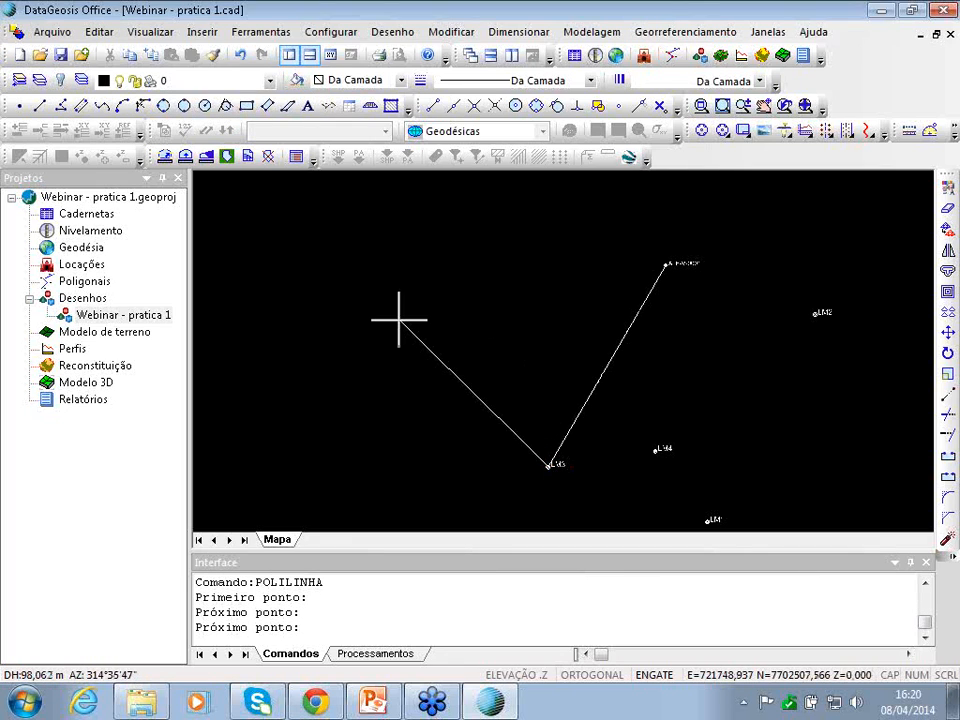
right_click(400, 320)
- Draw a second polyline from the lower-left point through the middle point to the bottom point
click(60, 107)
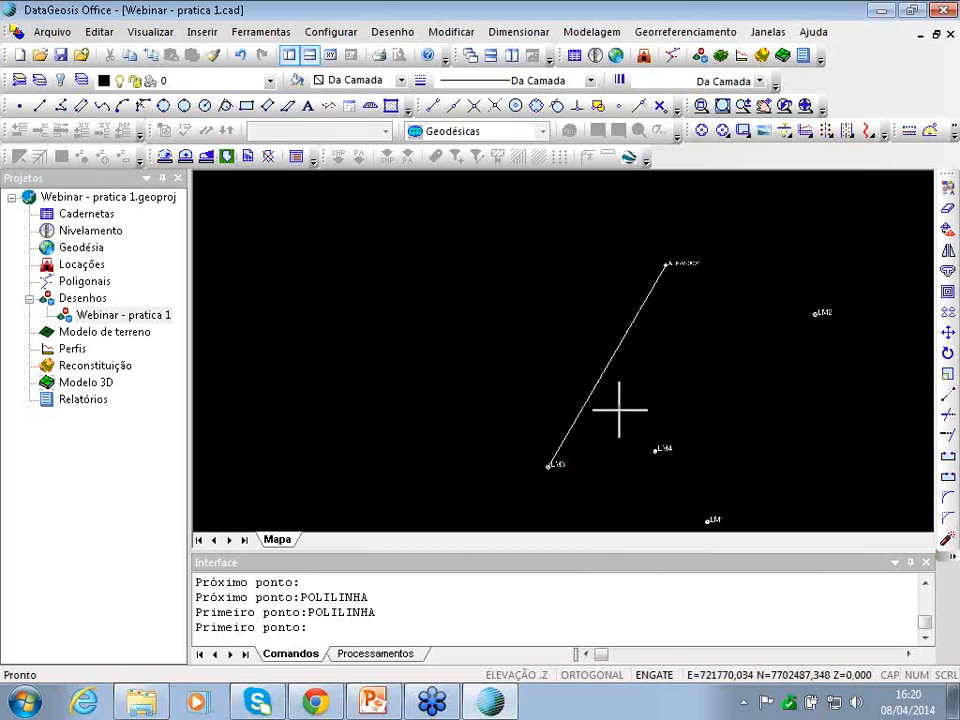
click(550, 463)
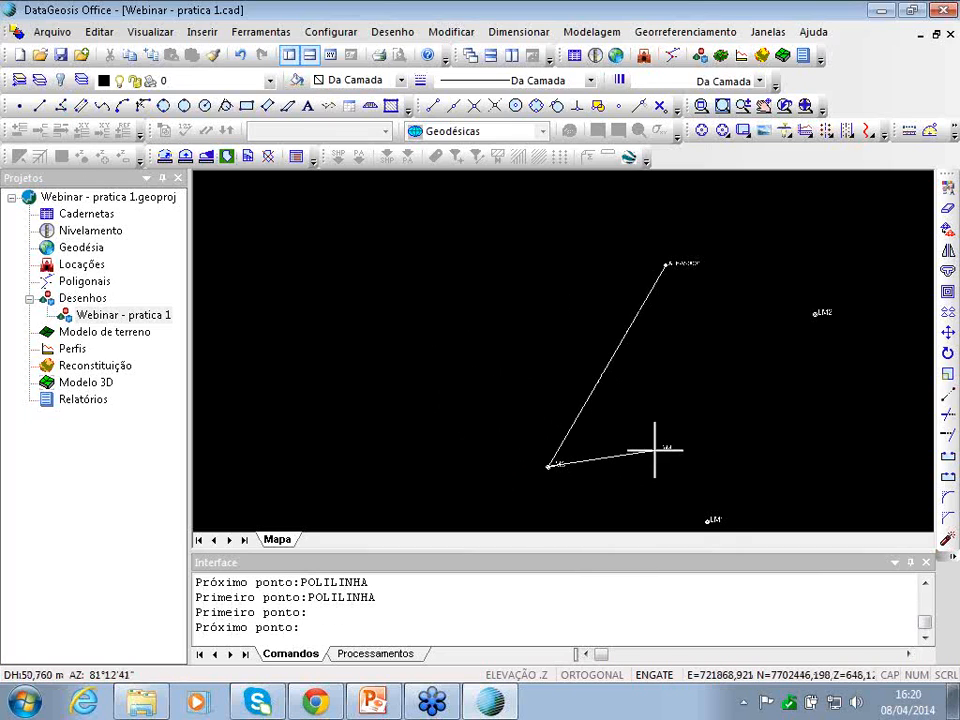
click(656, 451)
click(706, 518)
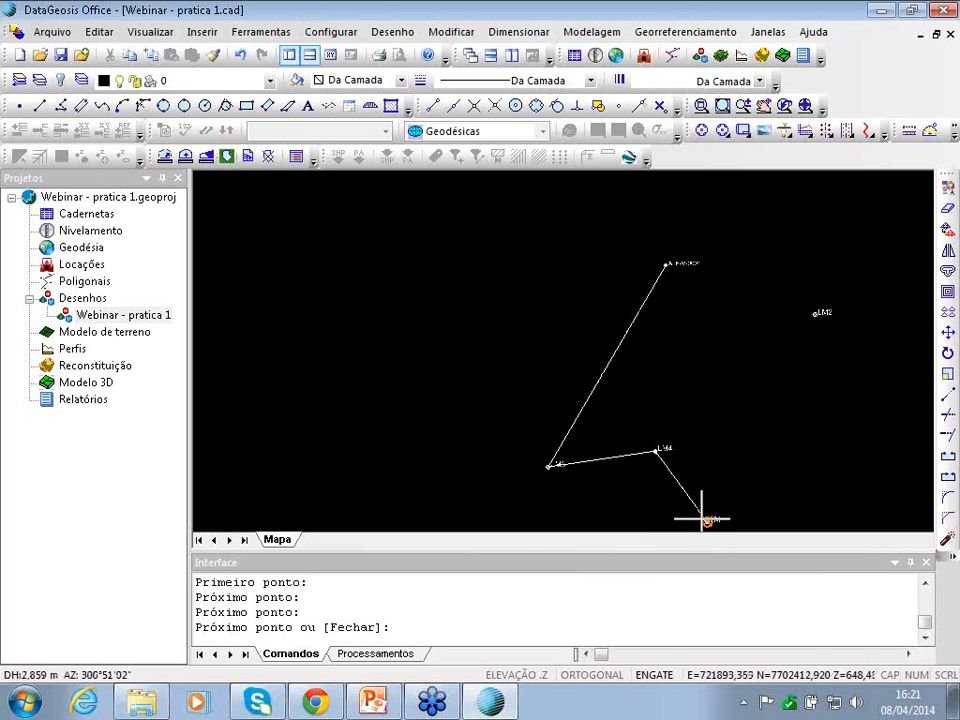
right_click(704, 519)
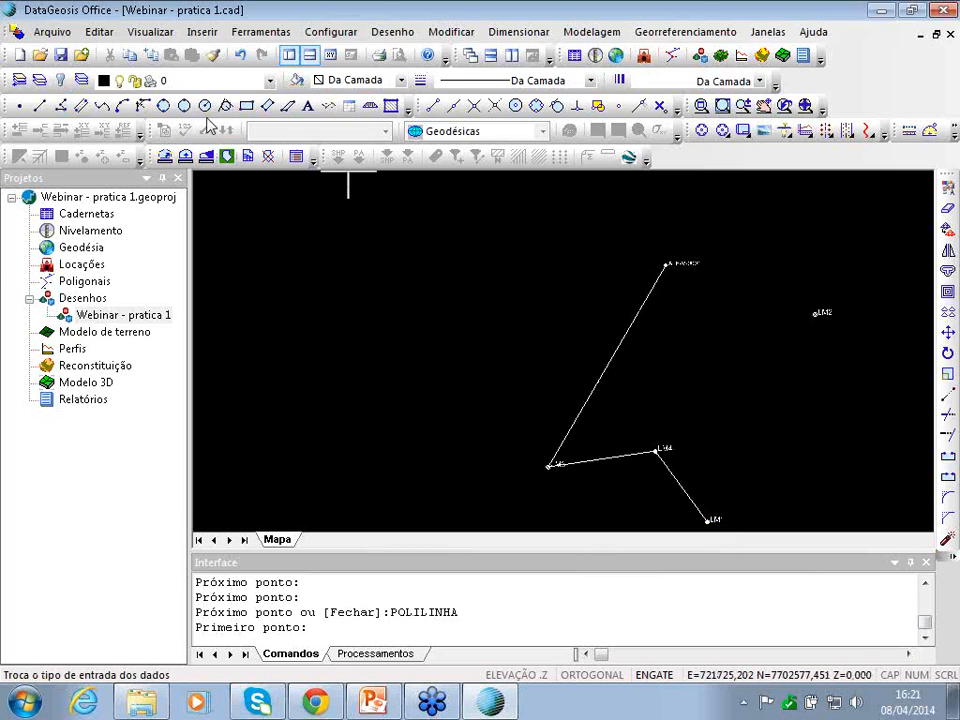
- Close the outline with a polyline from the bottom point via the right-hand point to the top vertex
click(61, 105)
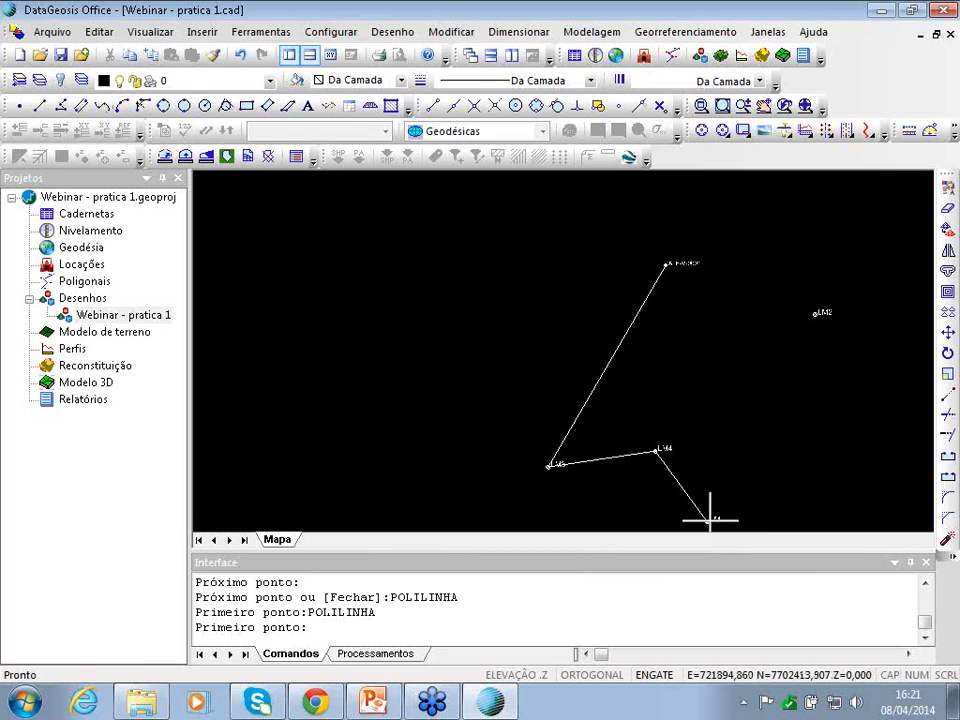
click(708, 520)
click(815, 315)
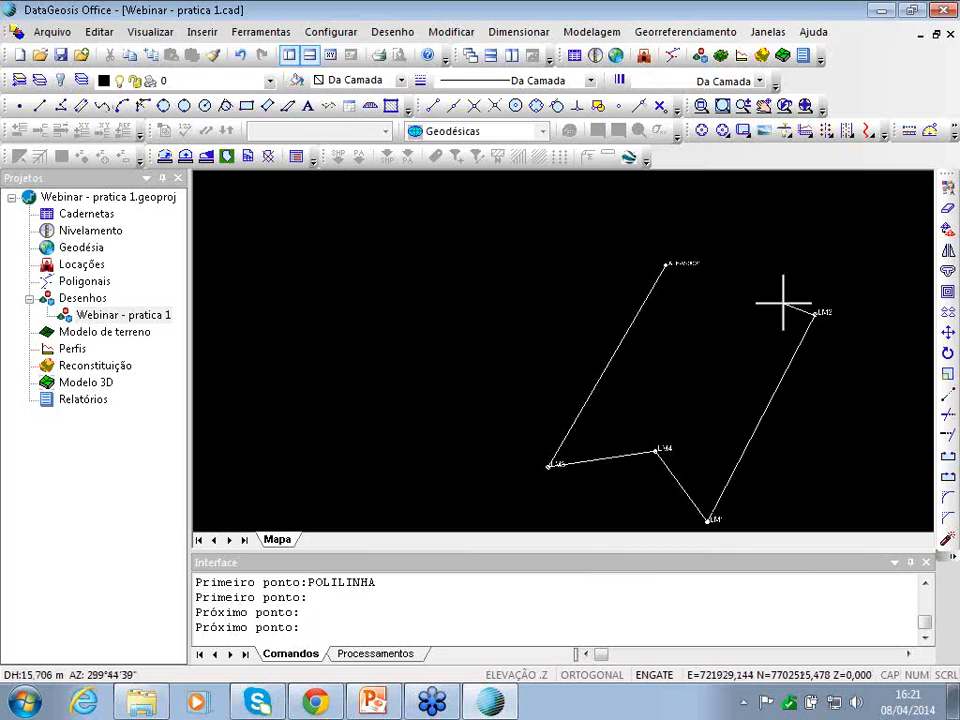
click(667, 265)
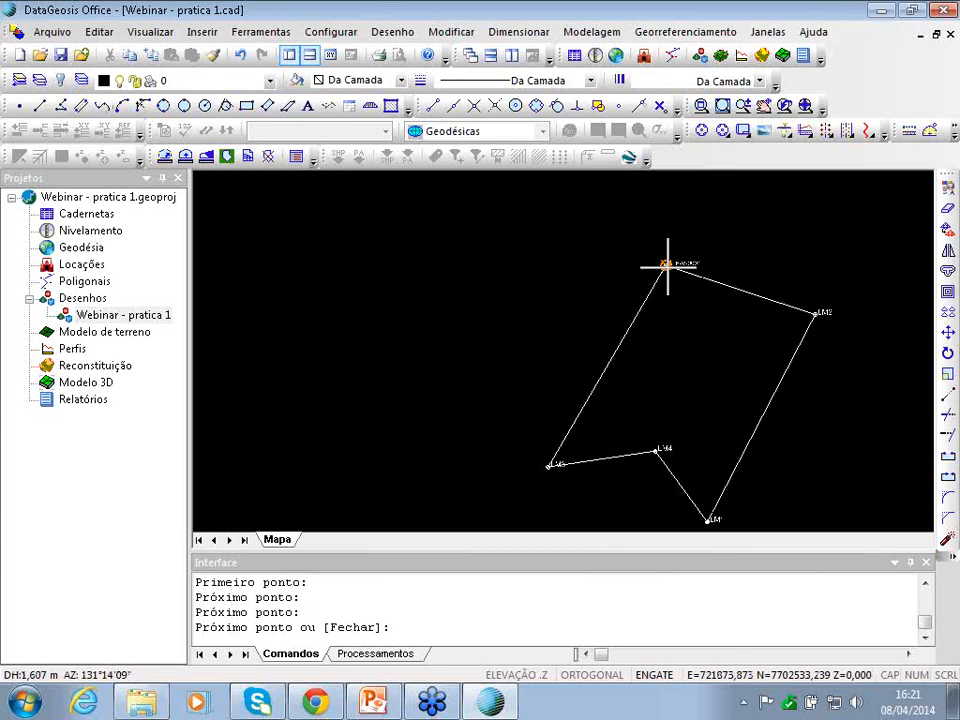
right_click(667, 267)
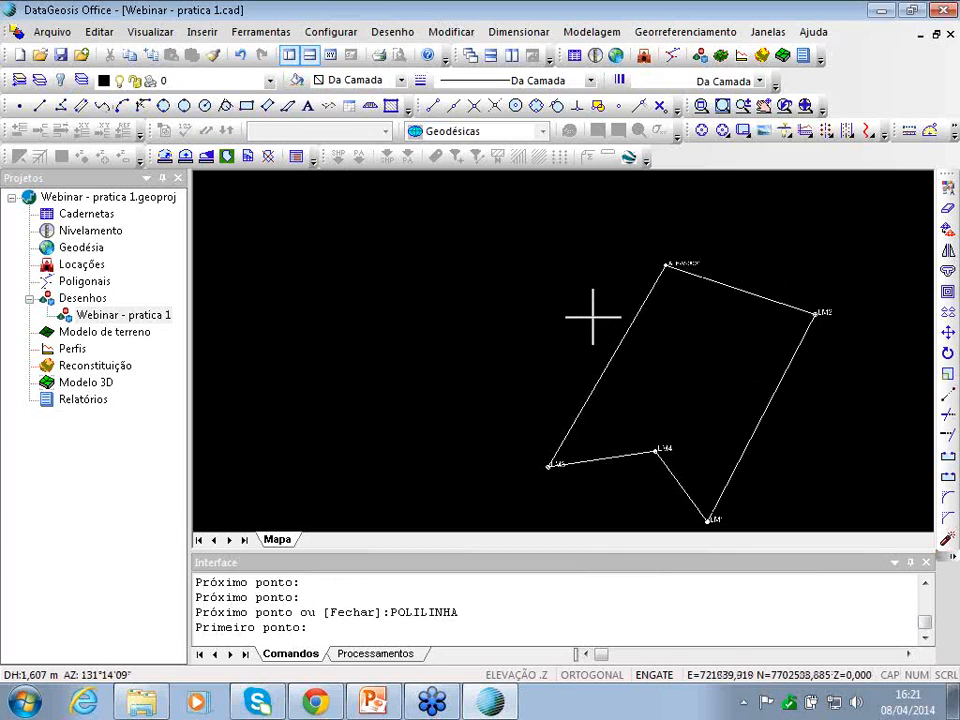
- Zoom to fit the five-sided parcel outline and open the Georreferenciamento menu
scroll(628, 328, down, 3)
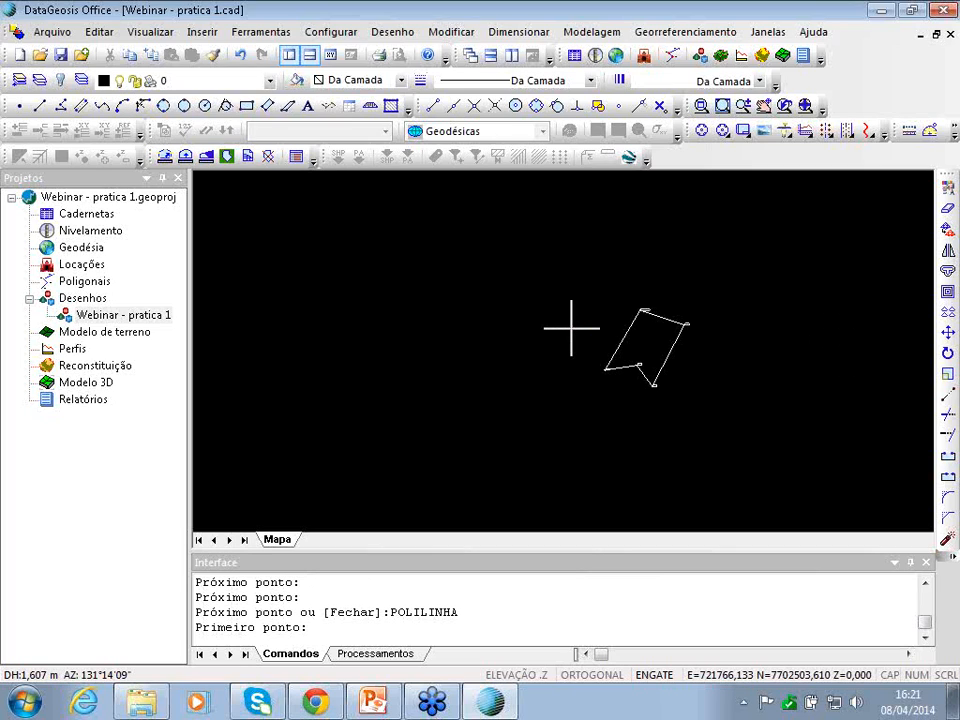
scroll(571, 322, down, 2)
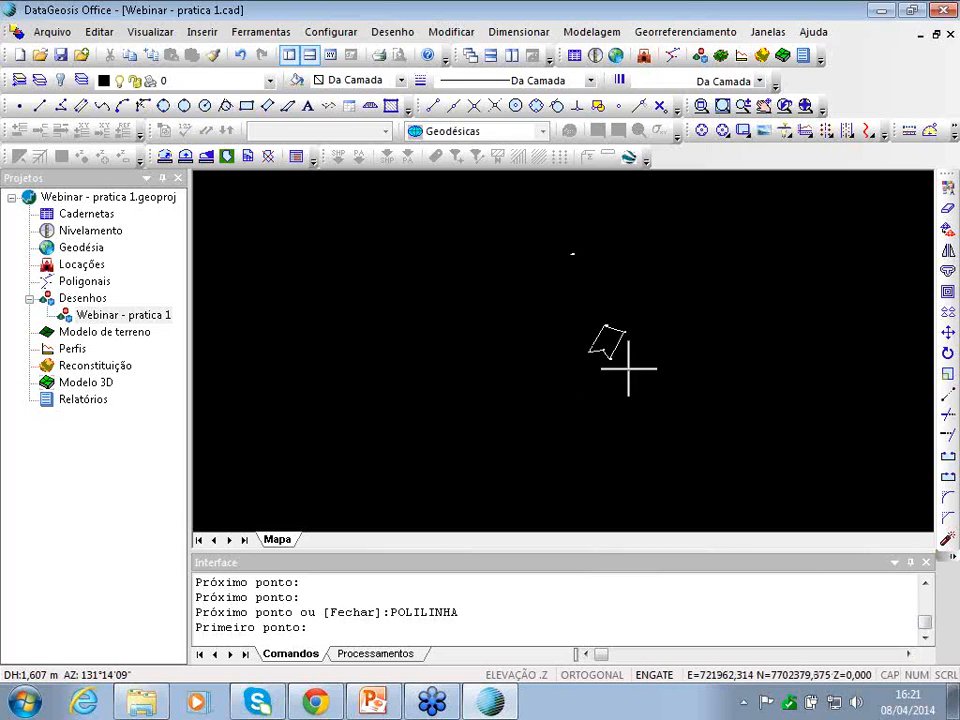
scroll(614, 342, up, 3)
scroll(614, 342, up, 2)
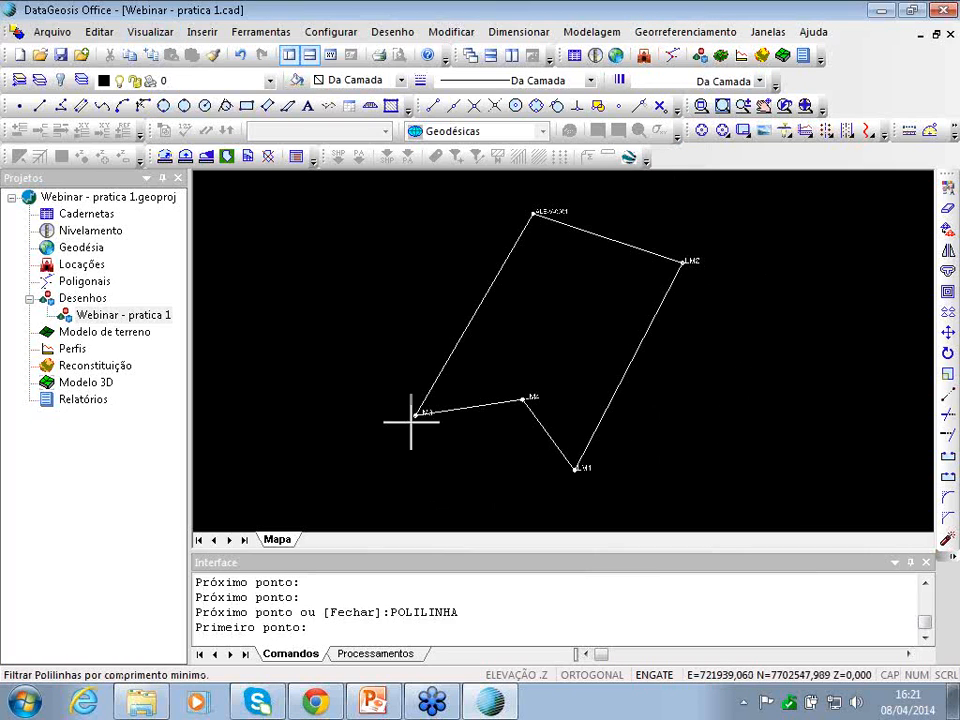
click(694, 36)
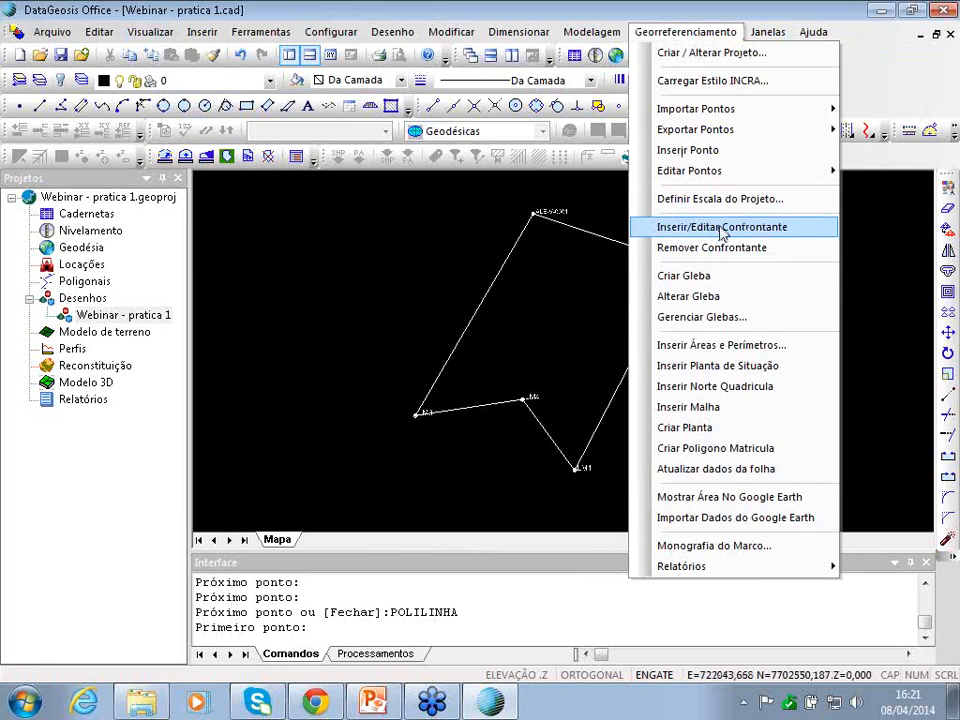
- Run Inserir/Editar Confrontante on the left edge from the vertex point to LM3 to open its form
click(713, 228)
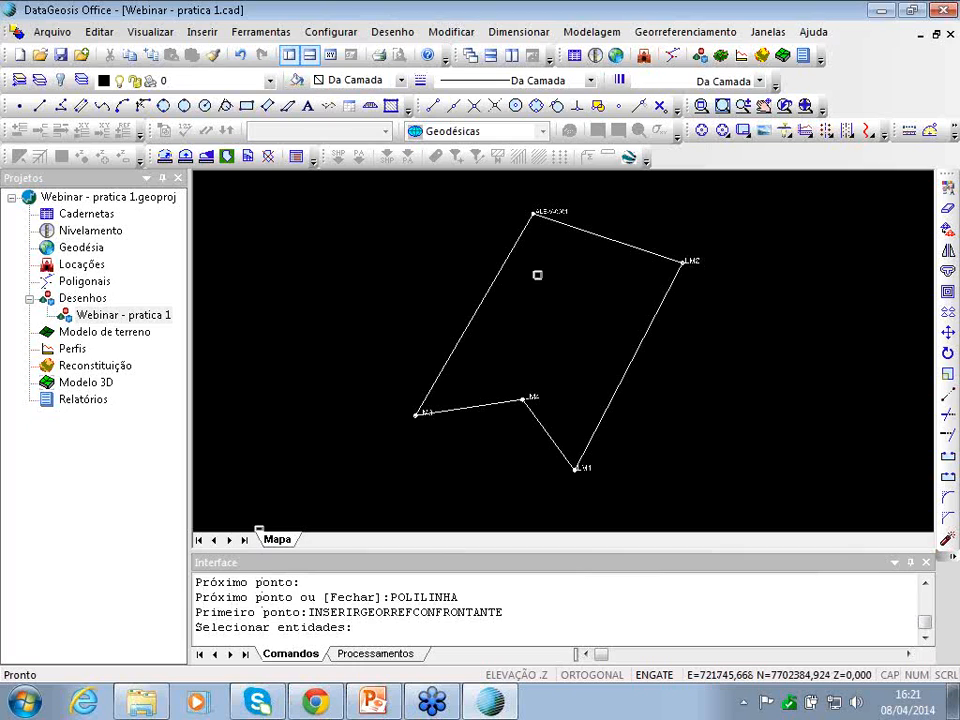
click(700, 32)
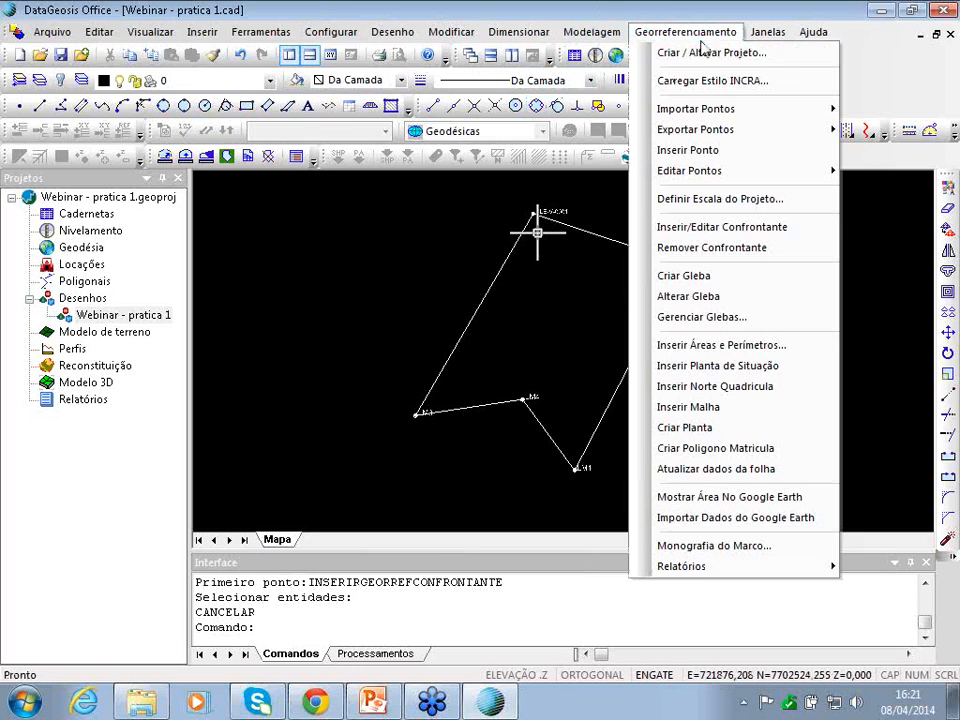
click(708, 224)
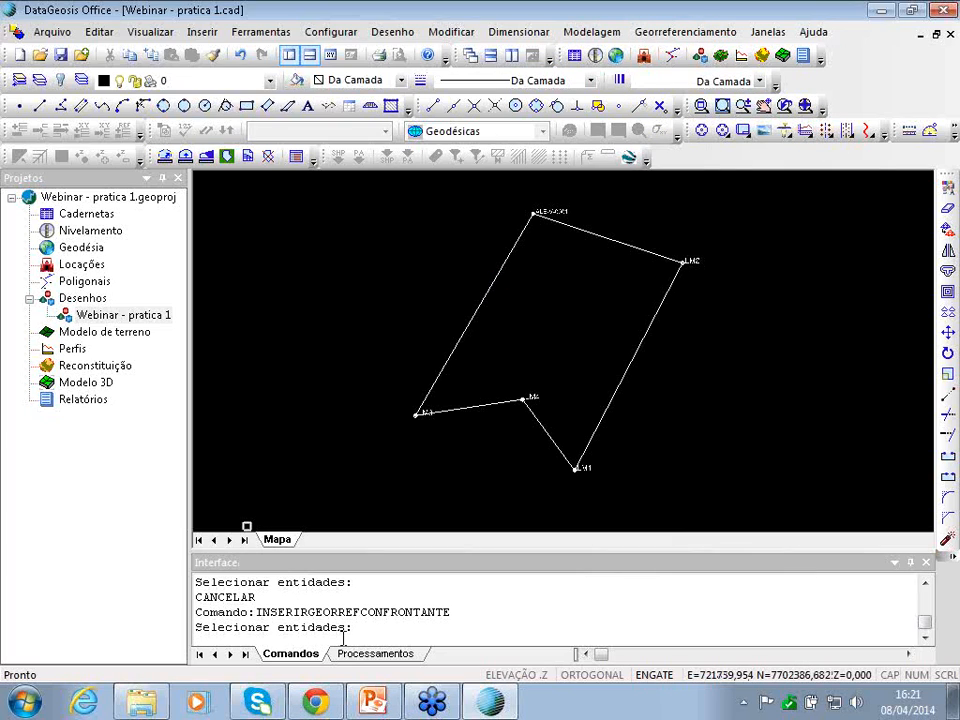
click(496, 279)
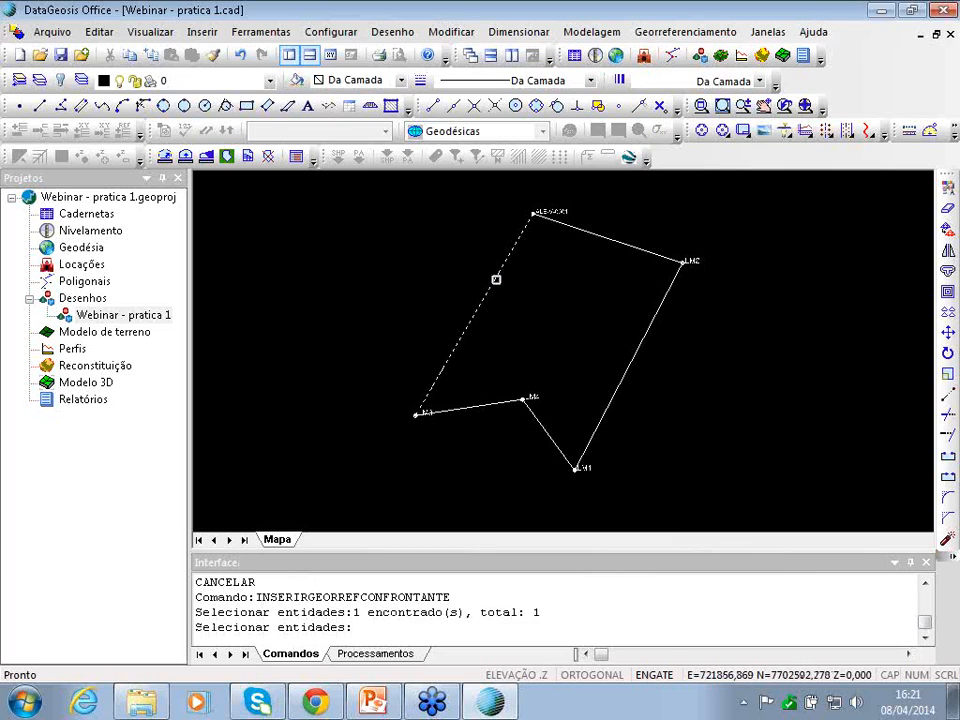
right_click(496, 280)
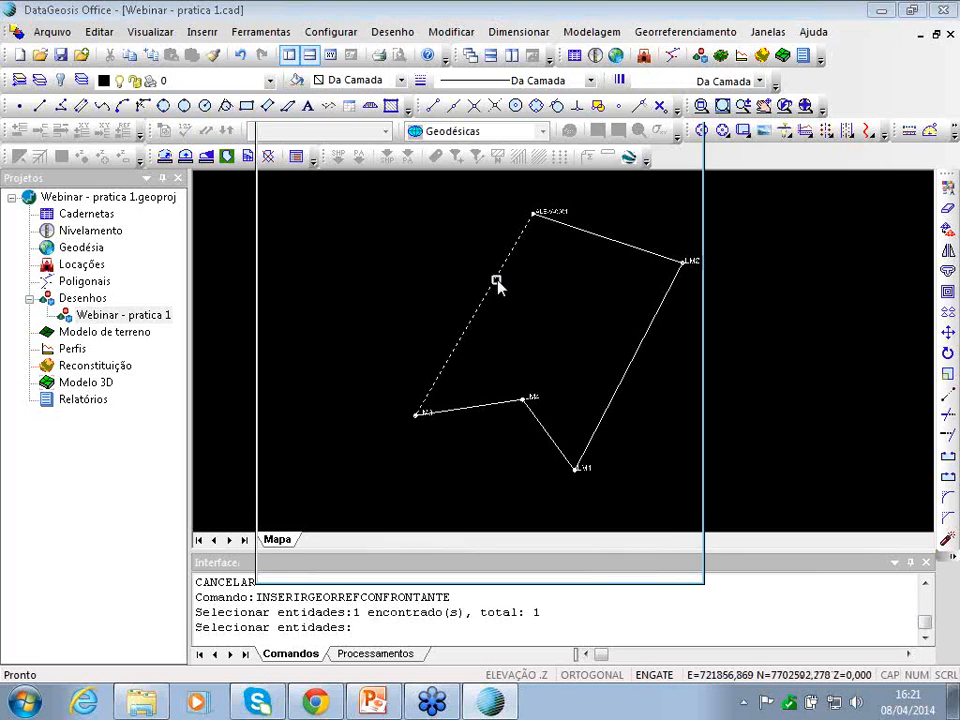
drag(342, 103, 410, 52)
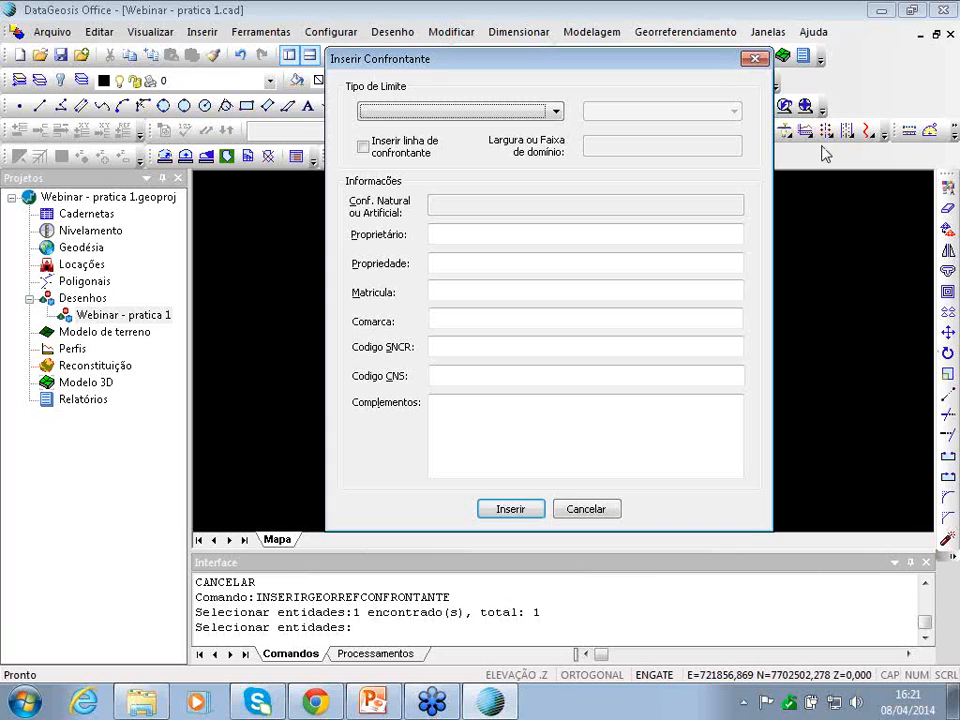
- Move the Inserir Confrontante dialog to the right and open its Tipo de Limite list
drag(708, 64, 677, 100)
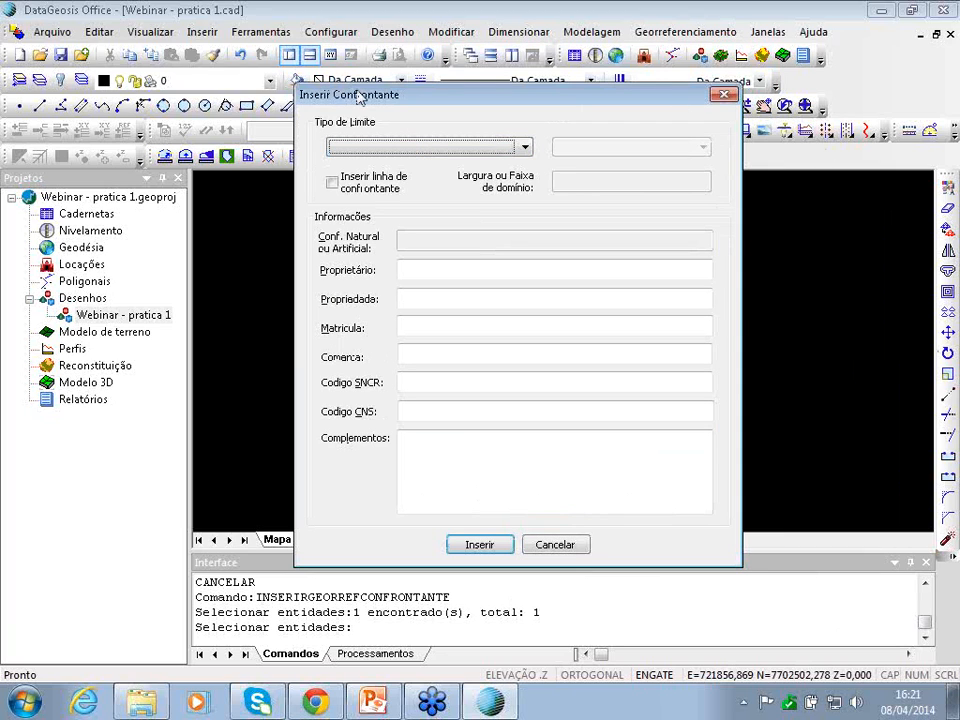
drag(358, 92, 392, 63)
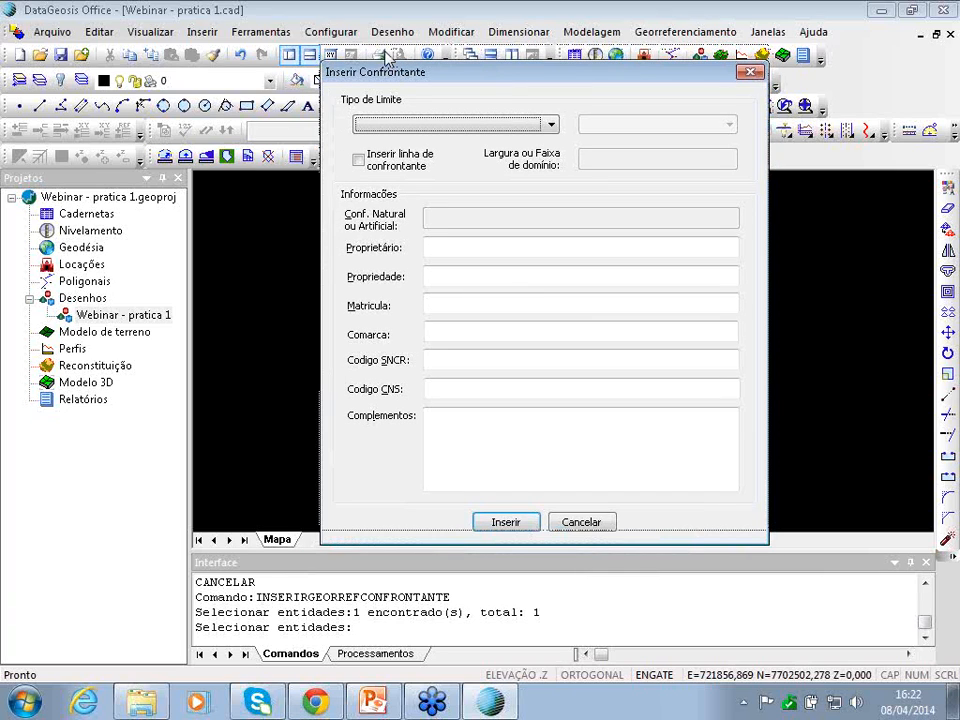
drag(385, 56, 391, 58)
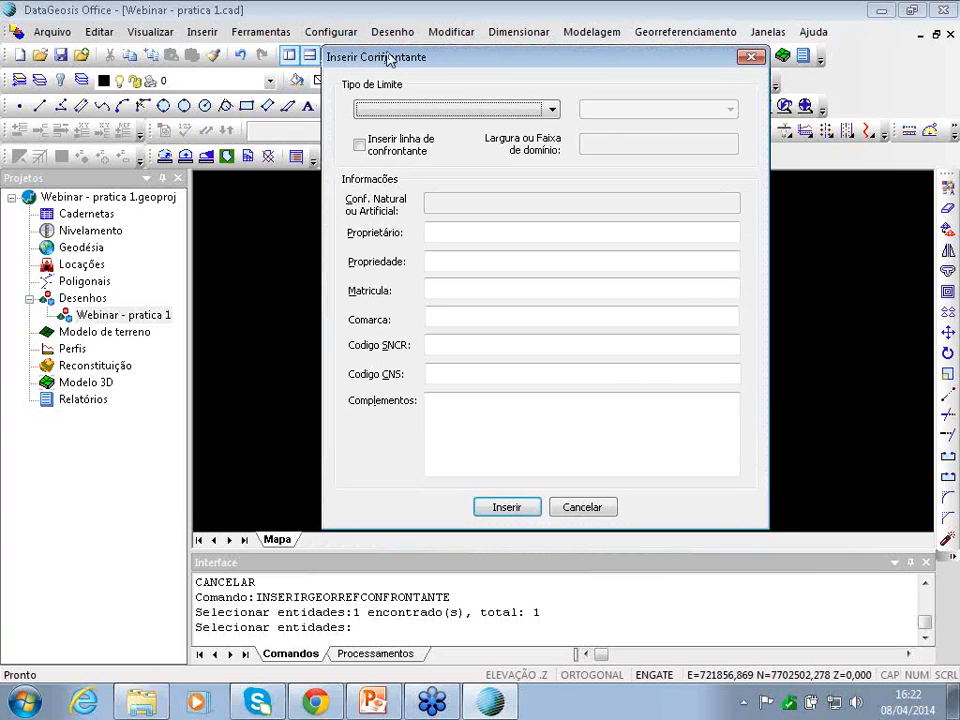
mouse_move(389, 57)
mouse_down()
mouse_move(408, 54)
mouse_move(389, 58)
mouse_up()
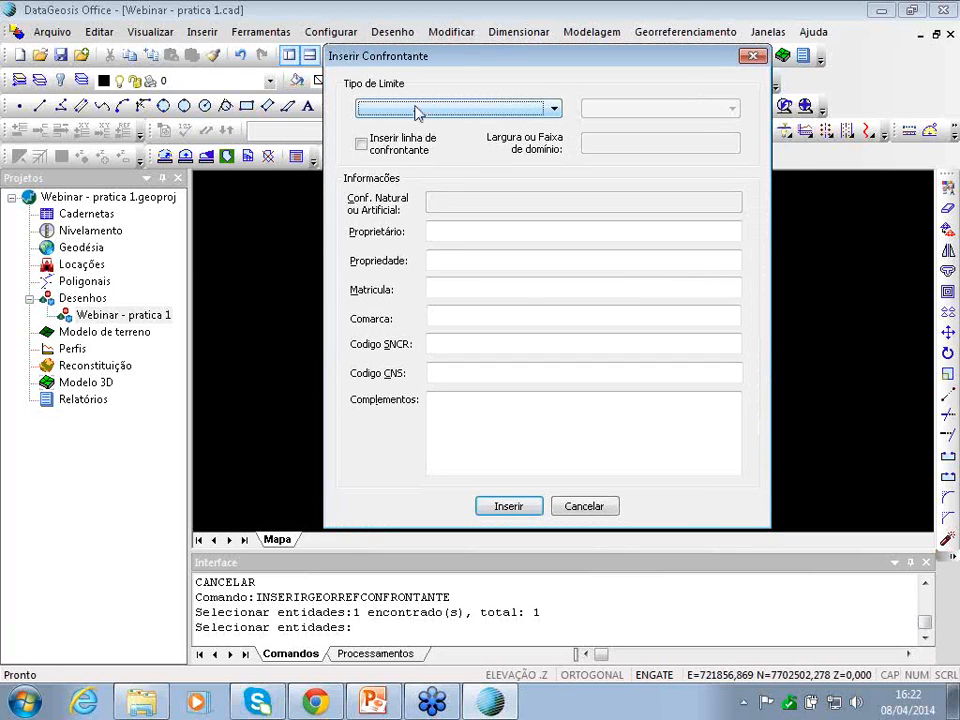
drag(459, 61, 549, 67)
click(512, 116)
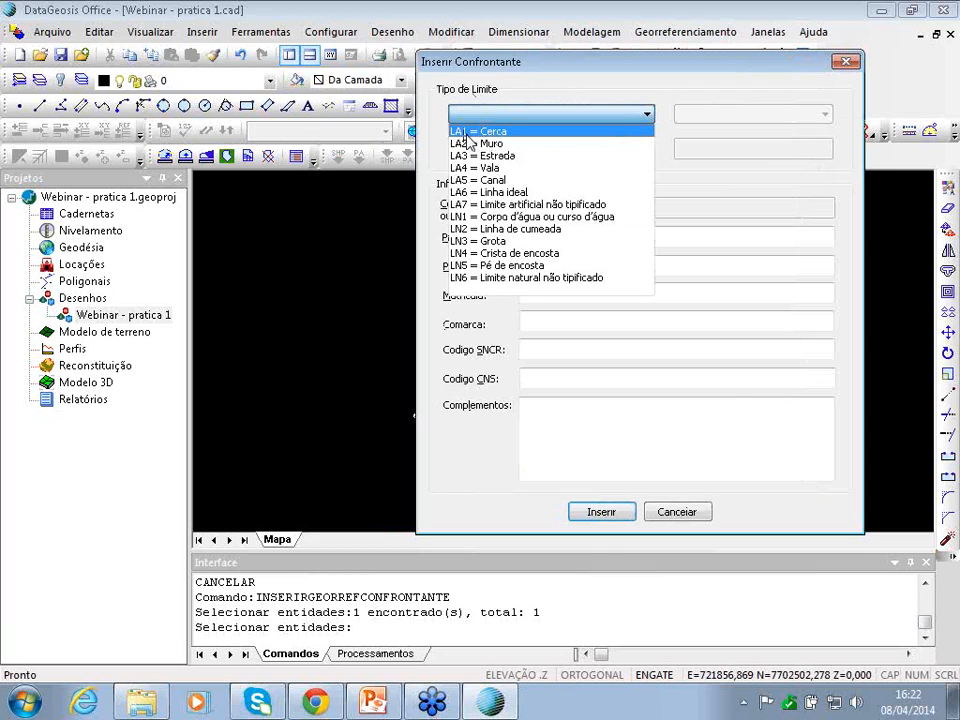
- Set boundary type LA1 = Cerca, enter the owner's name and property 'Fazenda Bela'
click(530, 118)
click(528, 118)
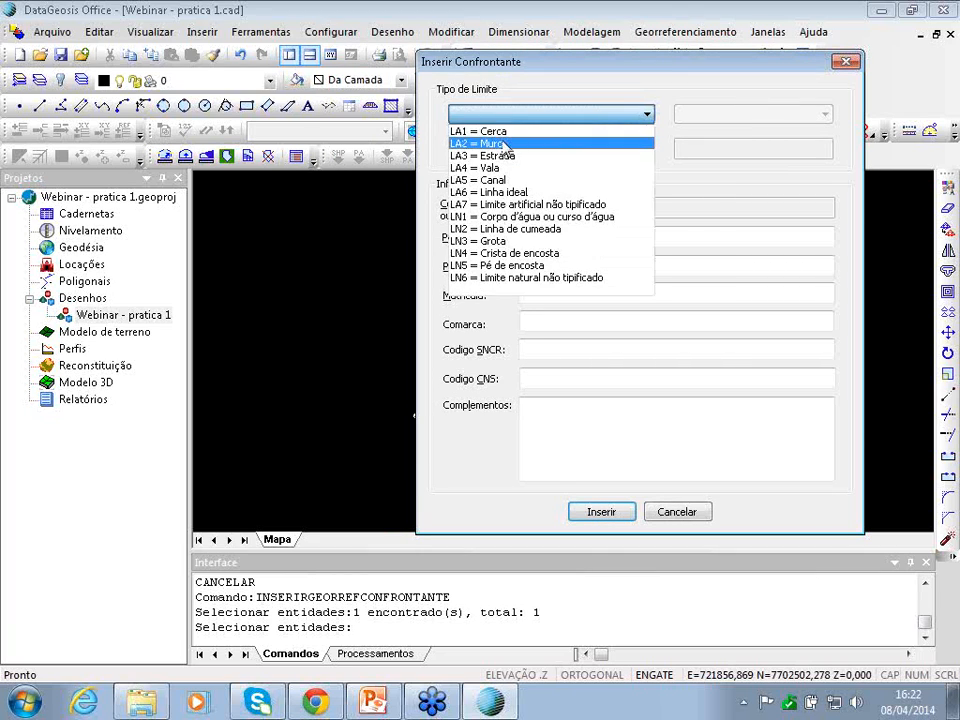
click(498, 131)
click(538, 240)
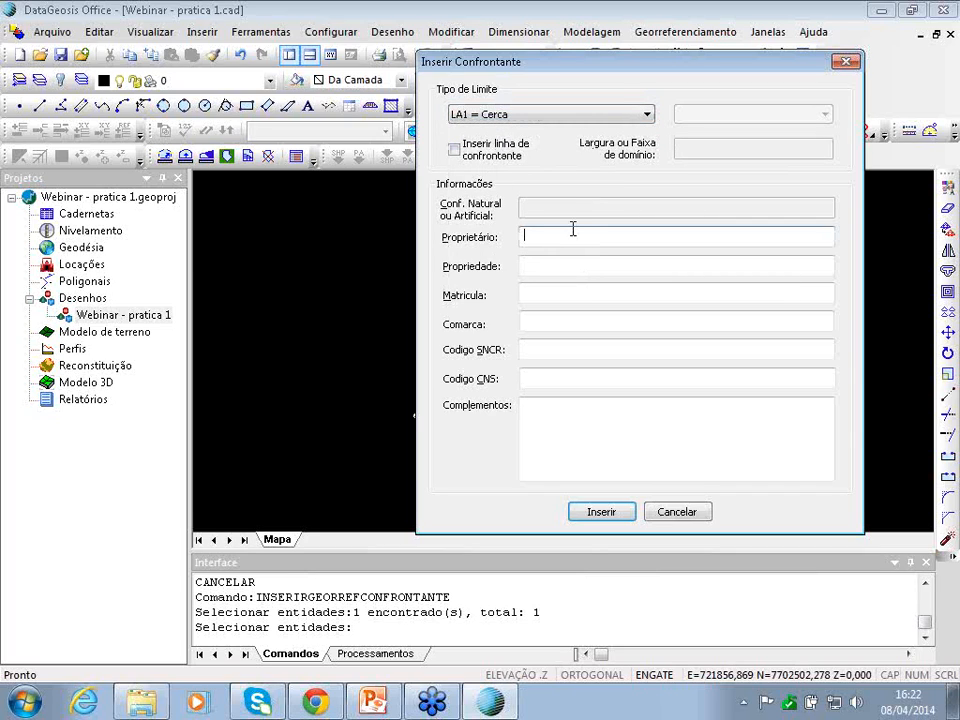
key(Tab)
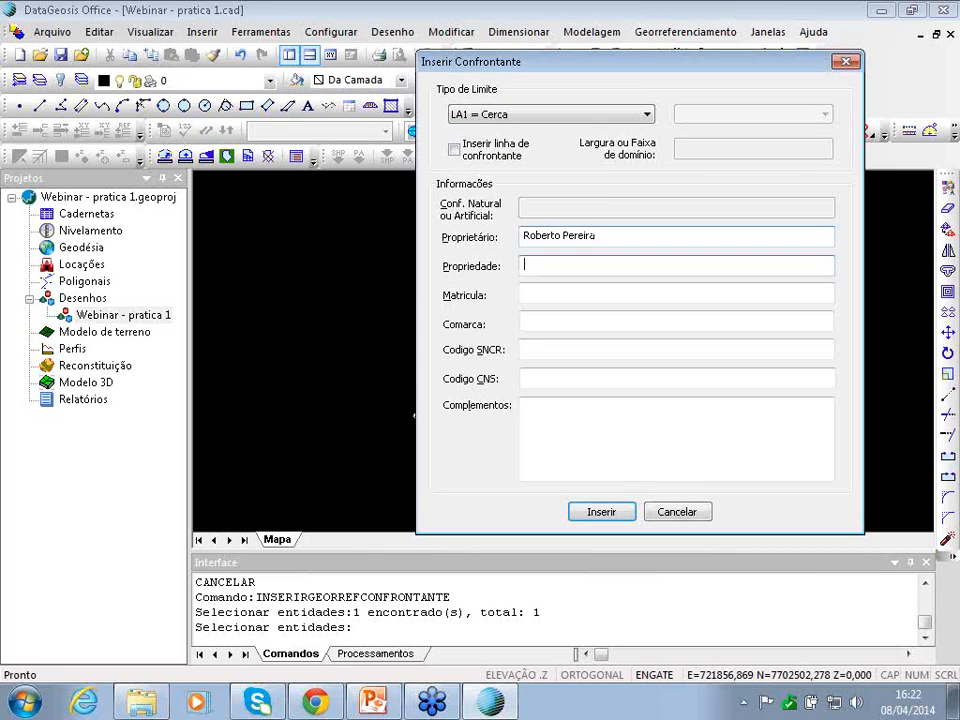
text(Fazenda Bela Vista)
key(Tab)
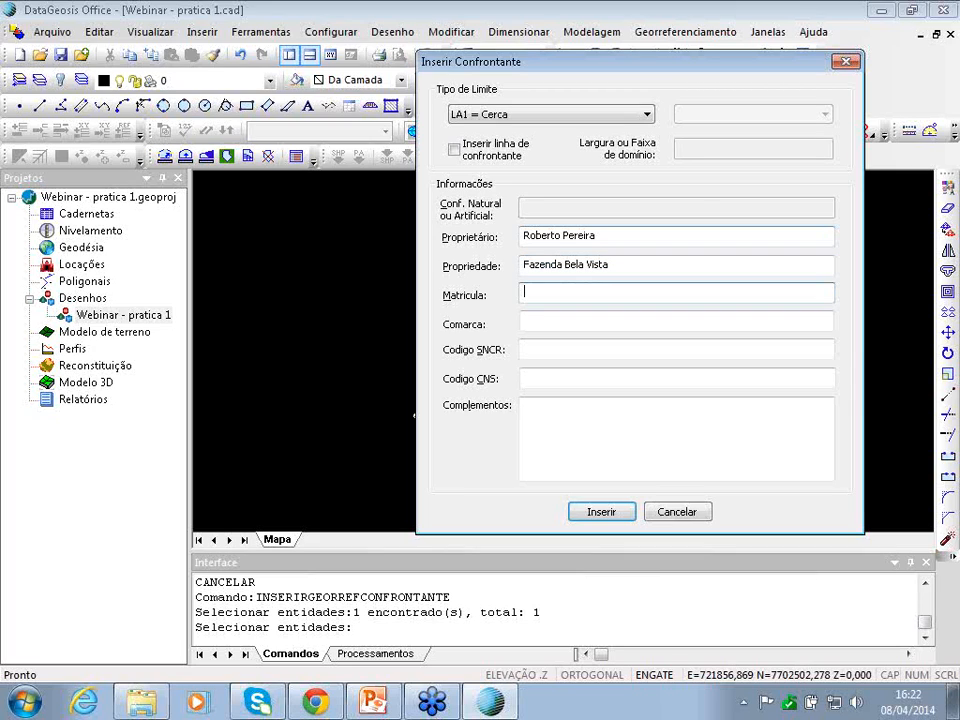
- Enter matrícula 5678, SNCR 876546321 and CNS 03.385-0, insert, and place the label inside the parcel
text(5678)
click(536, 320)
click(533, 349)
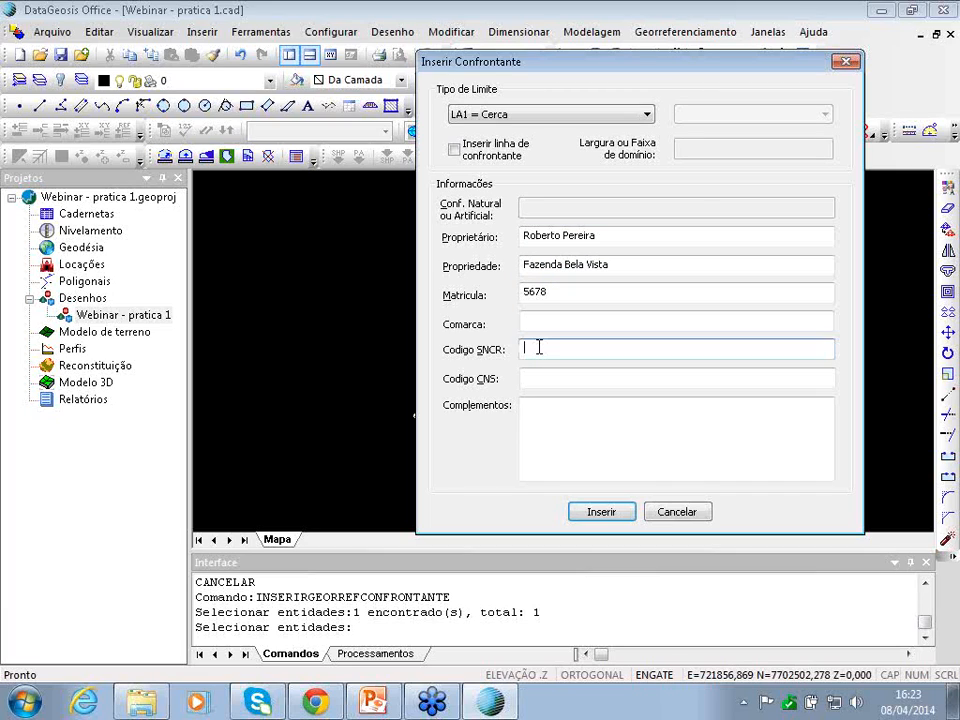
text(876546)
text(321)
click(566, 376)
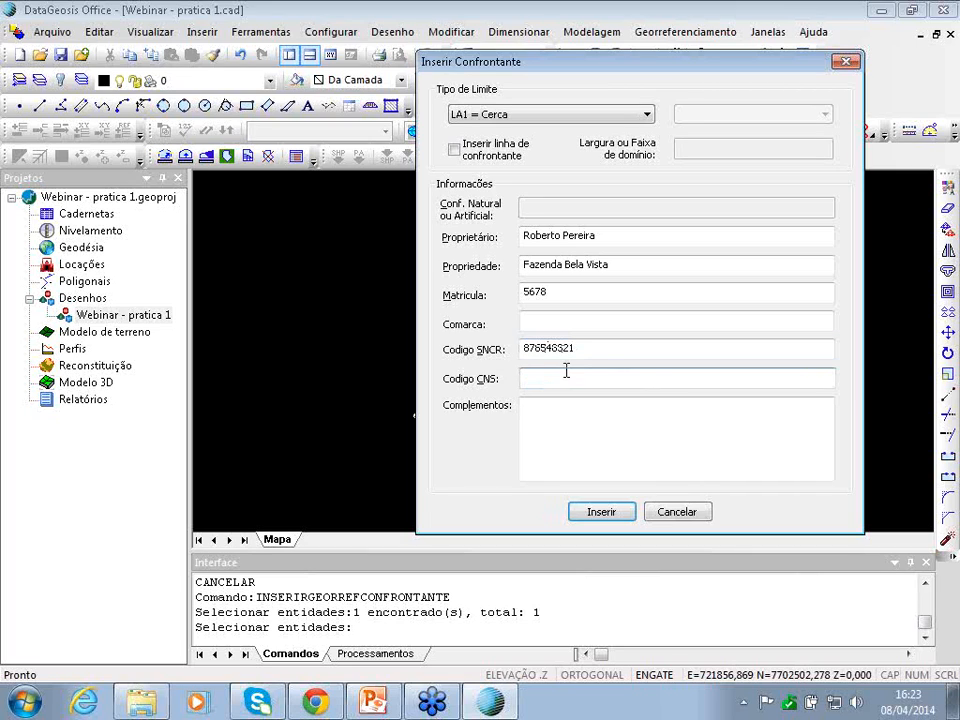
text(03.385-0)
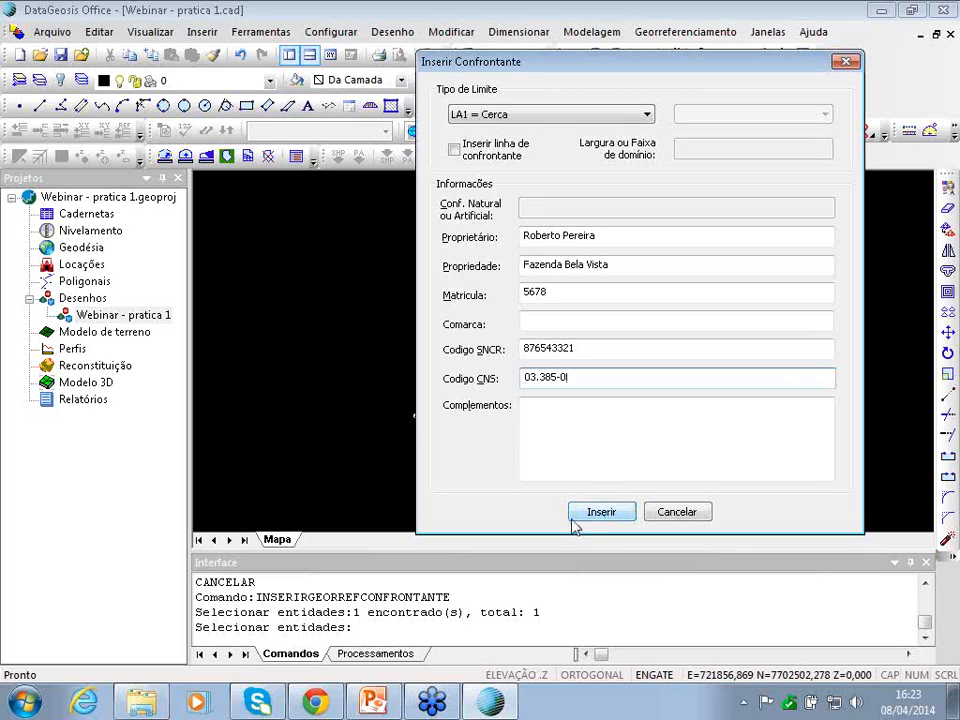
click(591, 519)
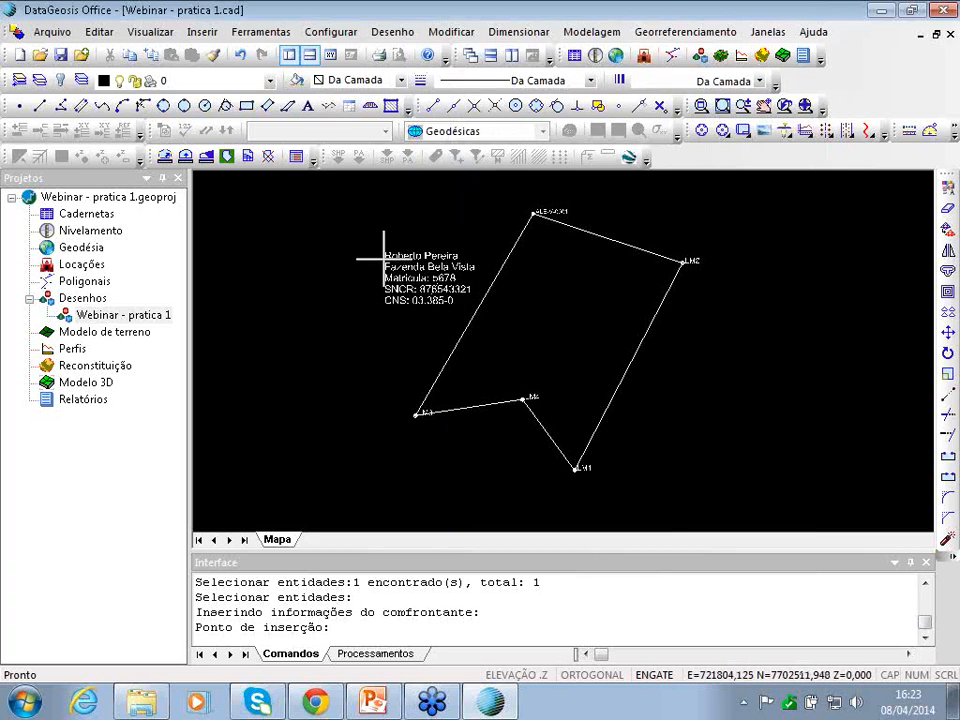
click(384, 258)
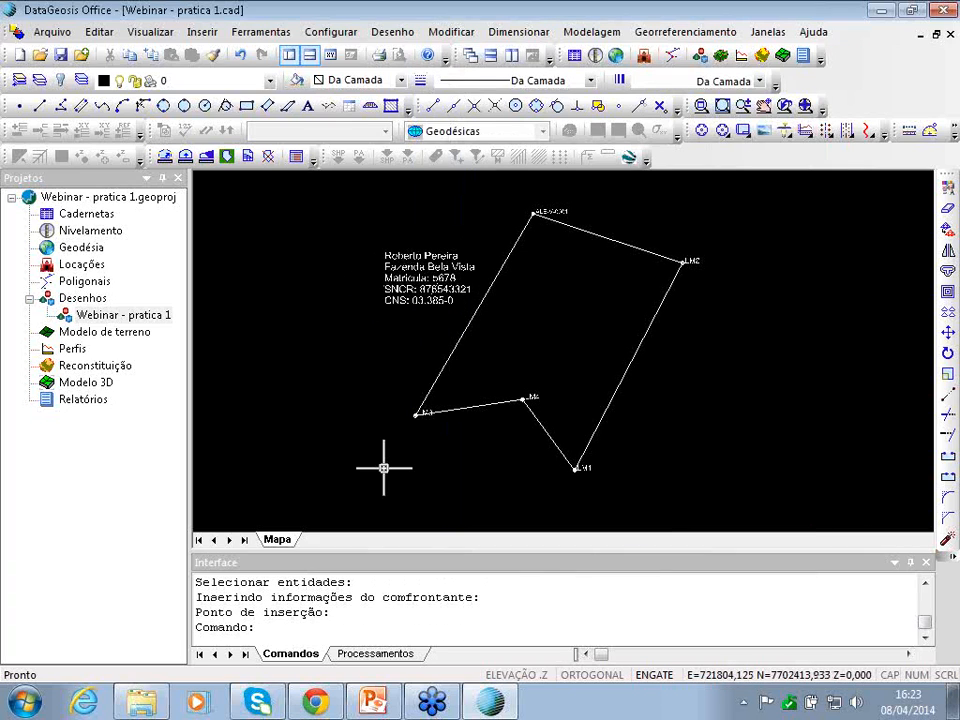
- Start a confrontante on the lower-left edge and set its boundary type to LA1 = Cerca
click(667, 34)
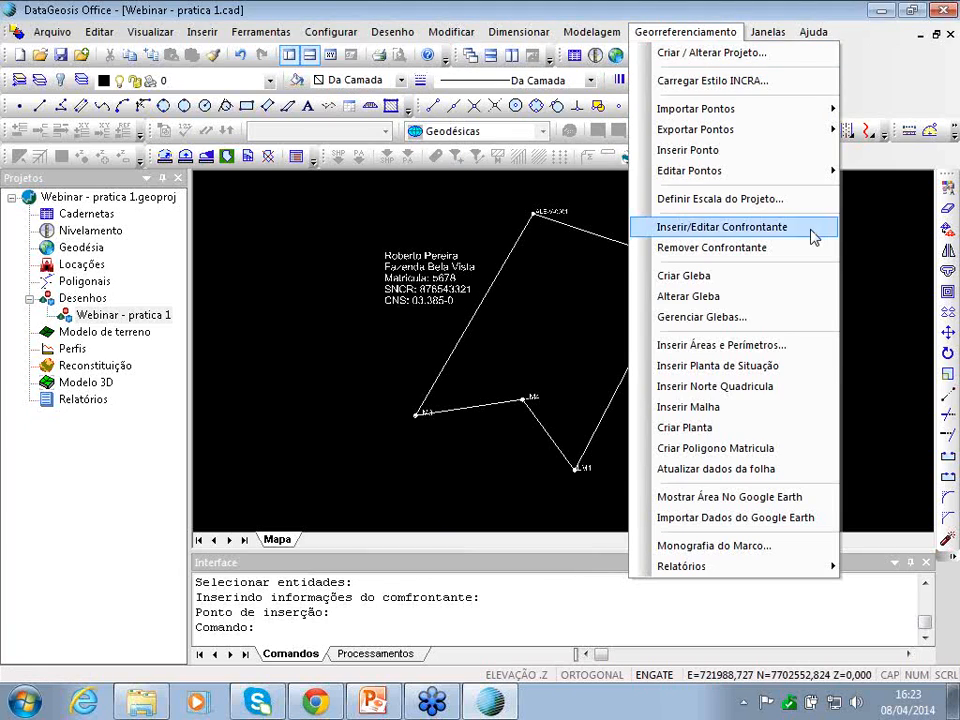
click(812, 227)
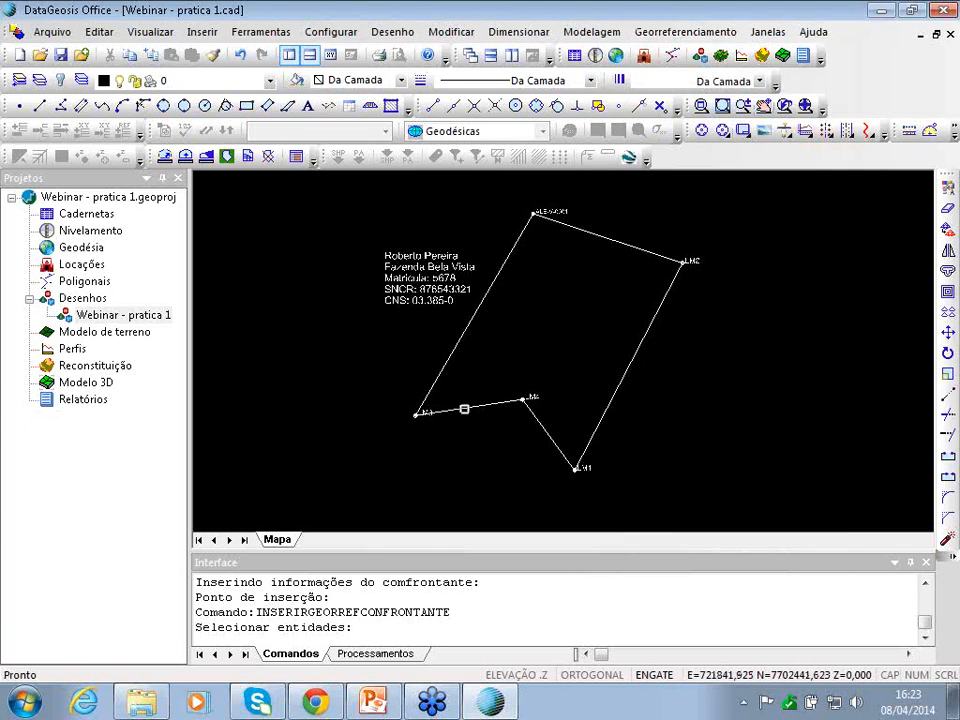
click(464, 407)
key(Return)
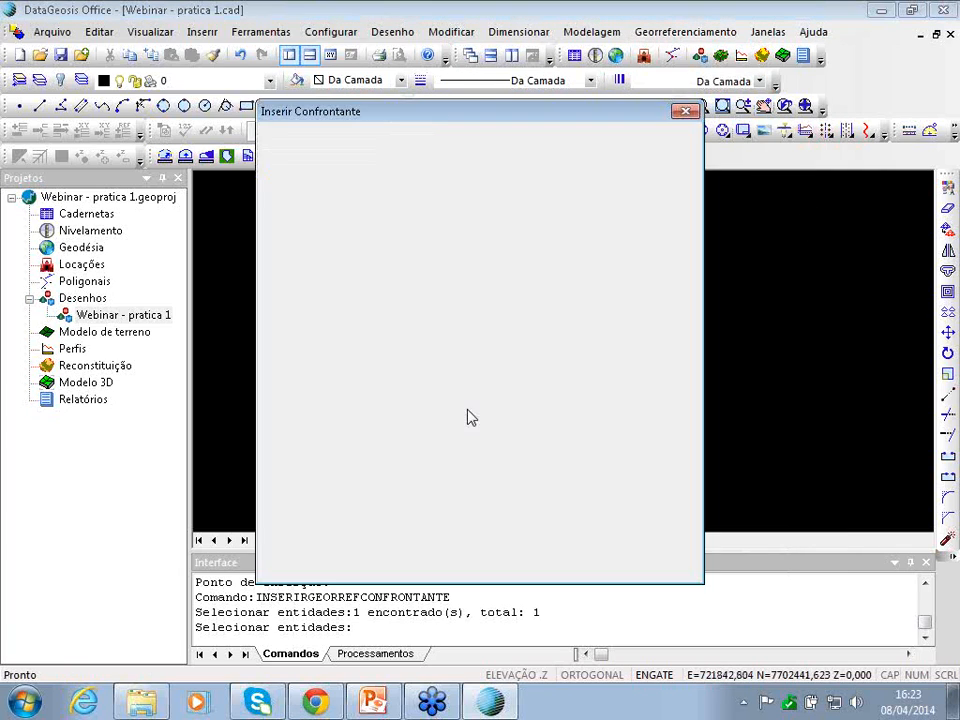
click(326, 164)
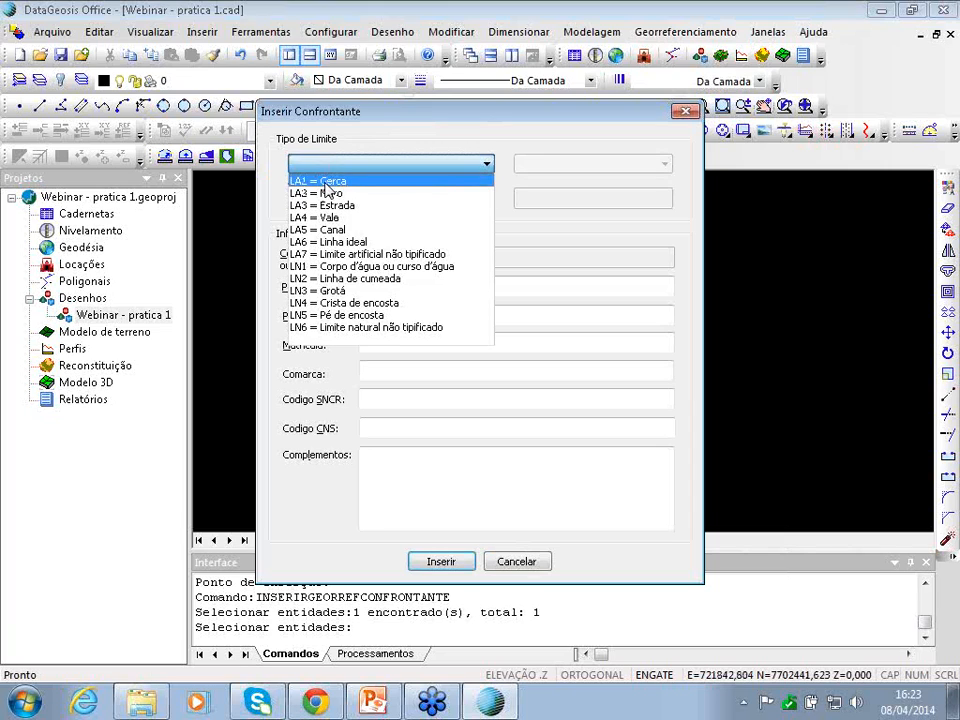
click(328, 181)
- Enter the owner's full name, property 'Fazenda Aparecida' and matrícula 9090
click(388, 289)
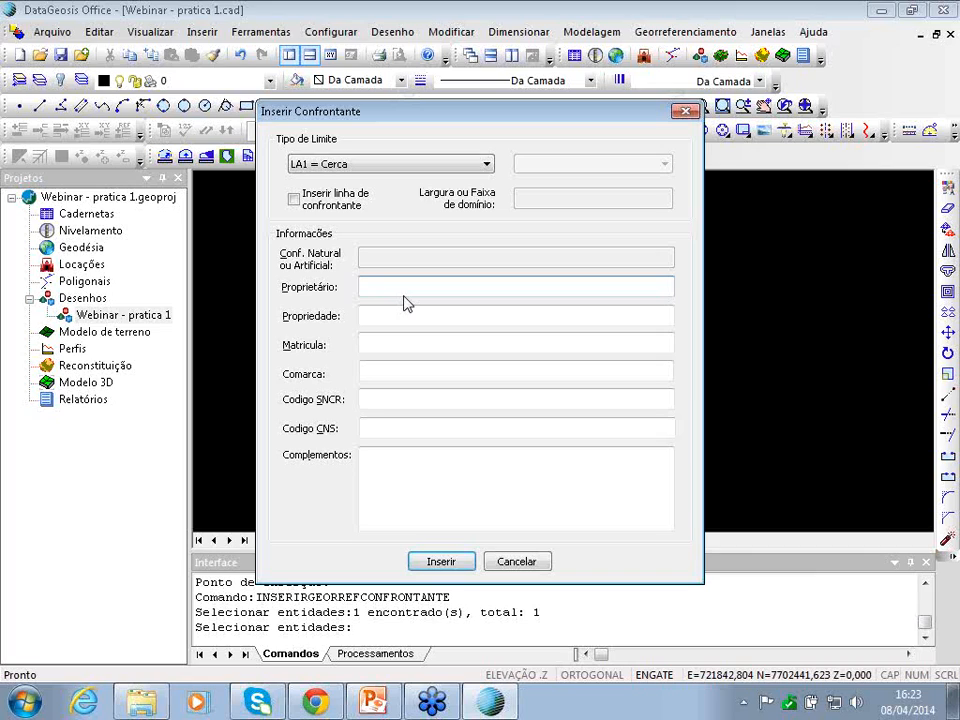
key(Tab)
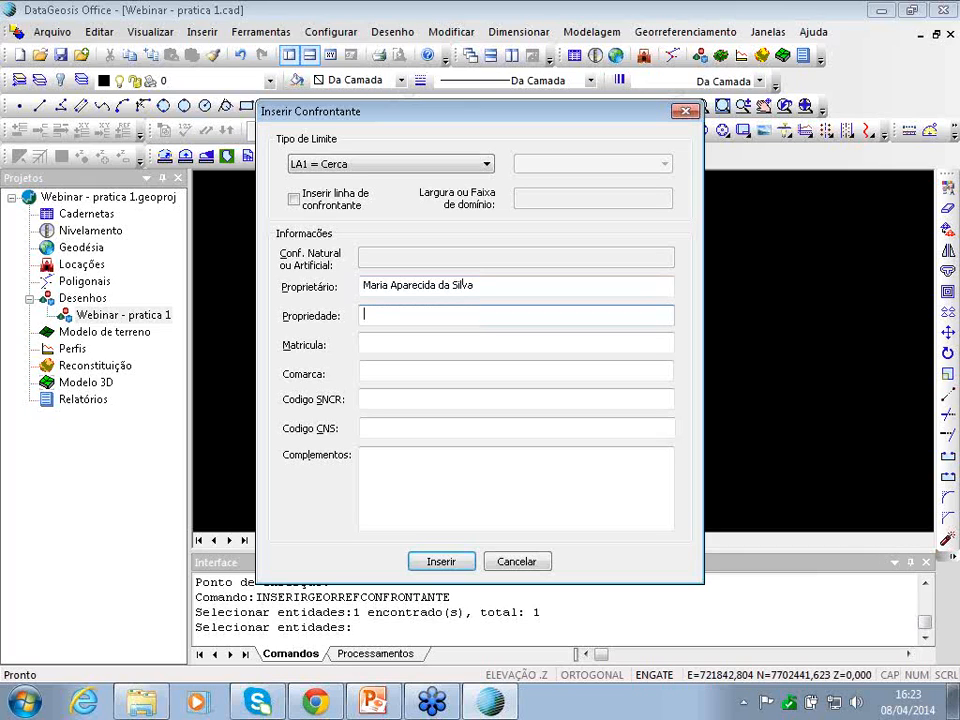
text(Ra)
text(ze)
text(nda Aparecida)
click(384, 344)
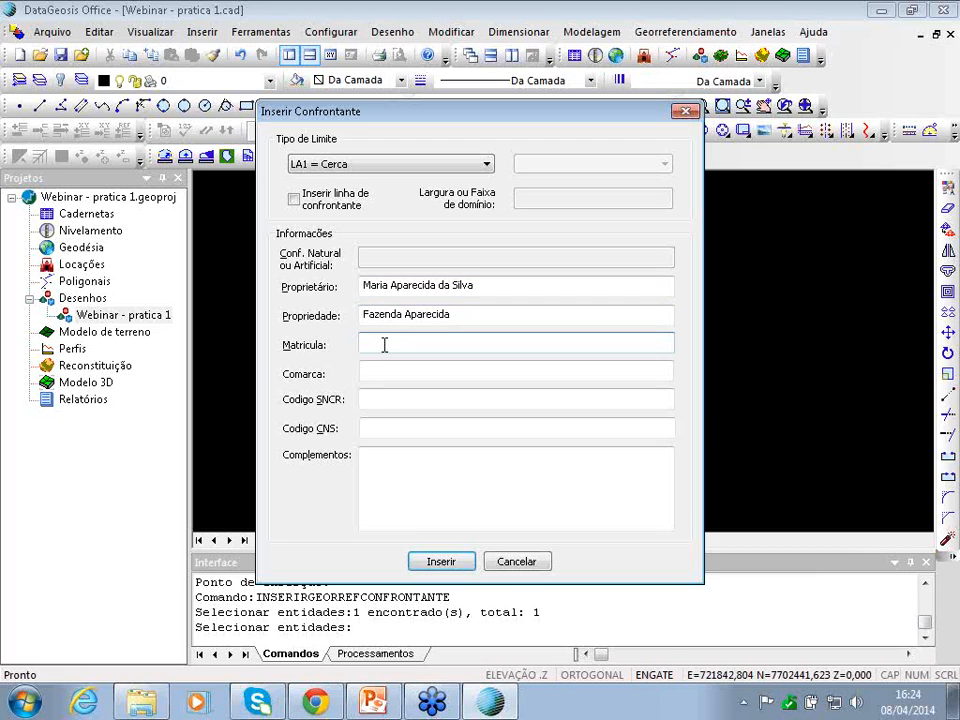
text(9090)
- Enter SNCR 000000000 and CNS 03.335-0, insert the neighbour and place its label below the edge
click(414, 399)
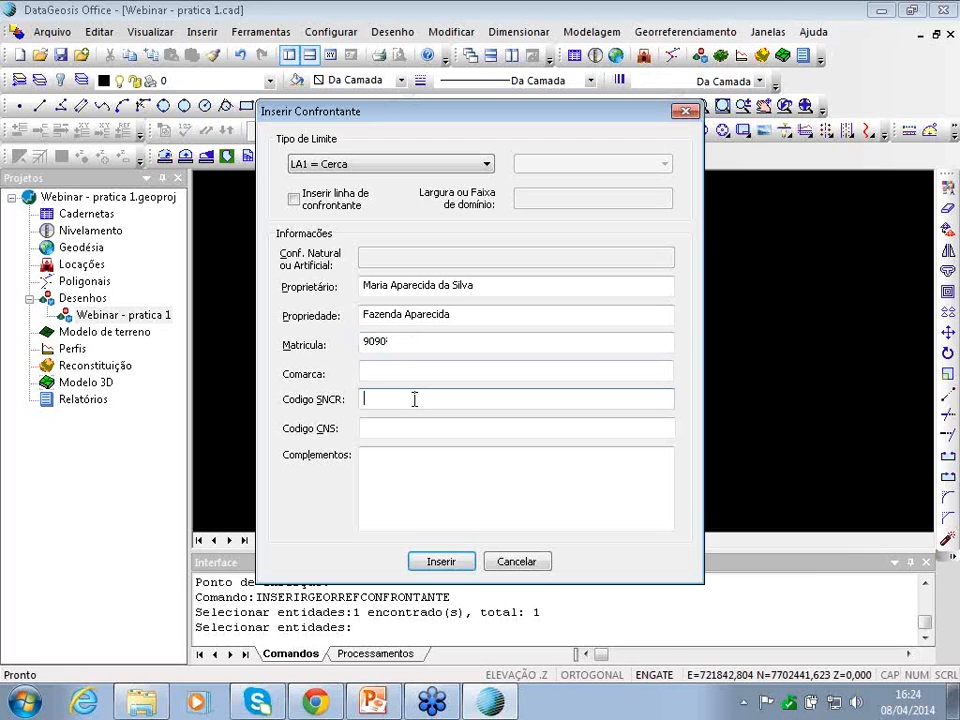
text(000000000)
key(Tab)
key(Tab)
click(463, 428)
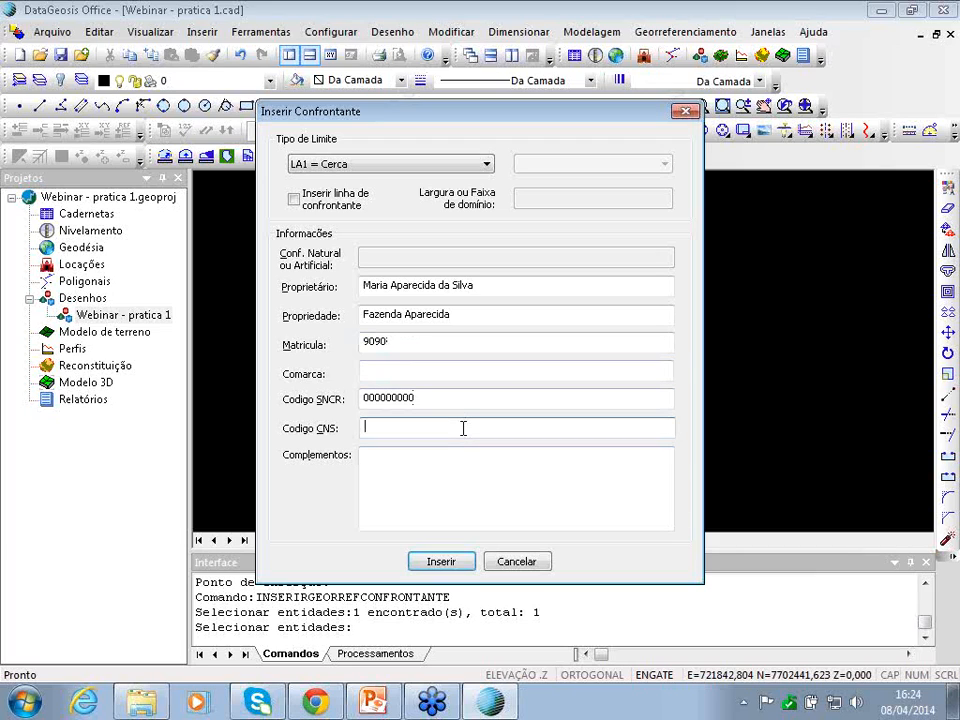
text(03.335-0)
click(463, 561)
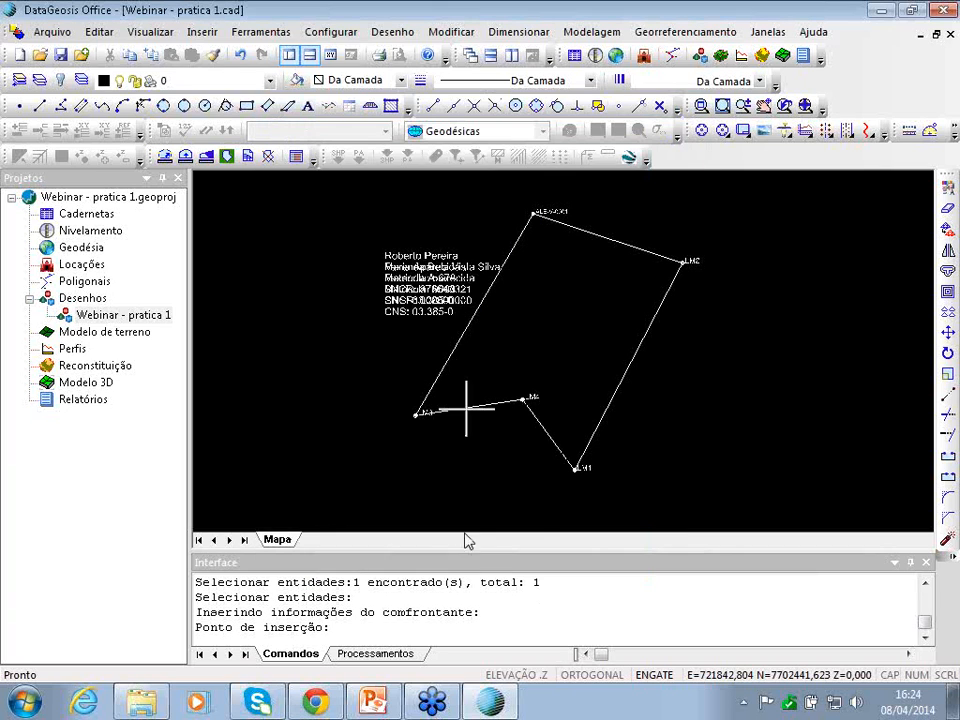
click(419, 454)
click(687, 33)
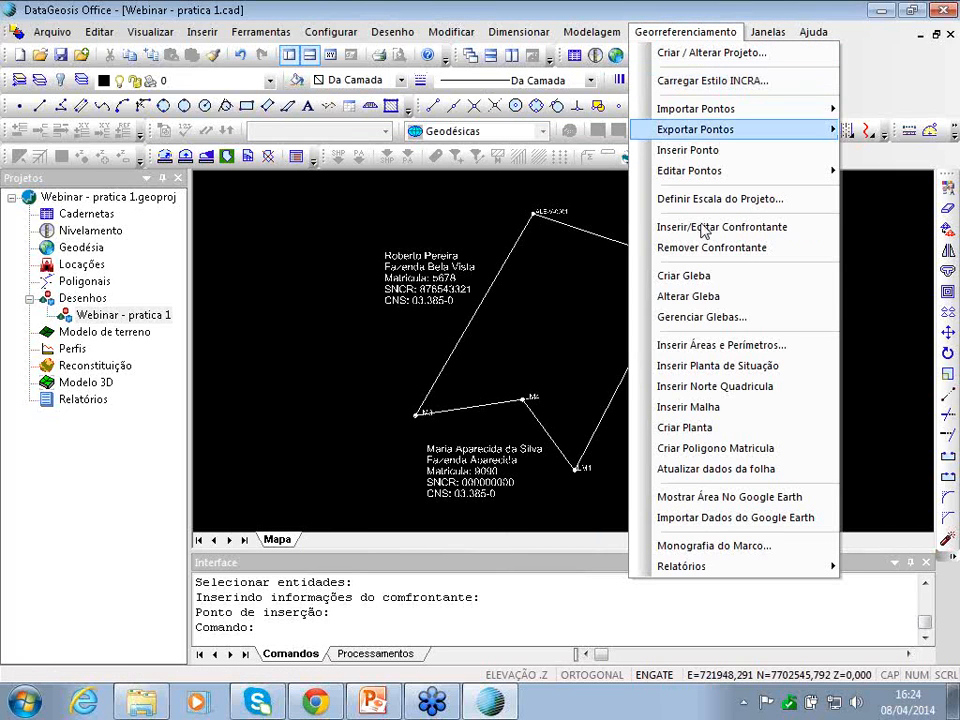
- Start a confrontante on the parcel edge running to LM2 and choose boundary type LA2 = Muro
click(703, 229)
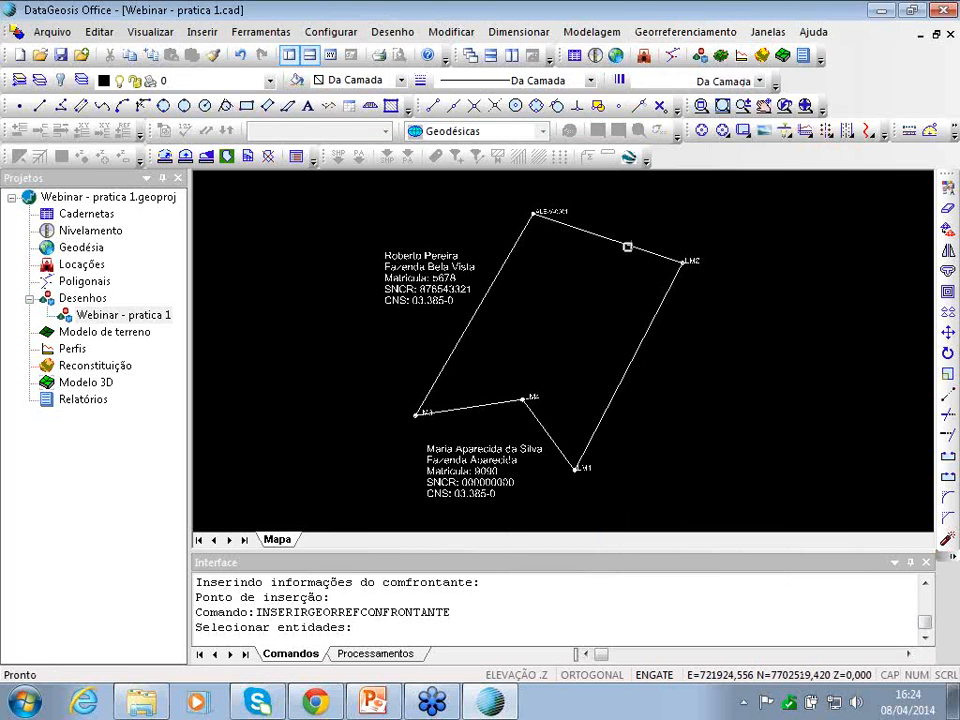
click(631, 245)
right_click(631, 245)
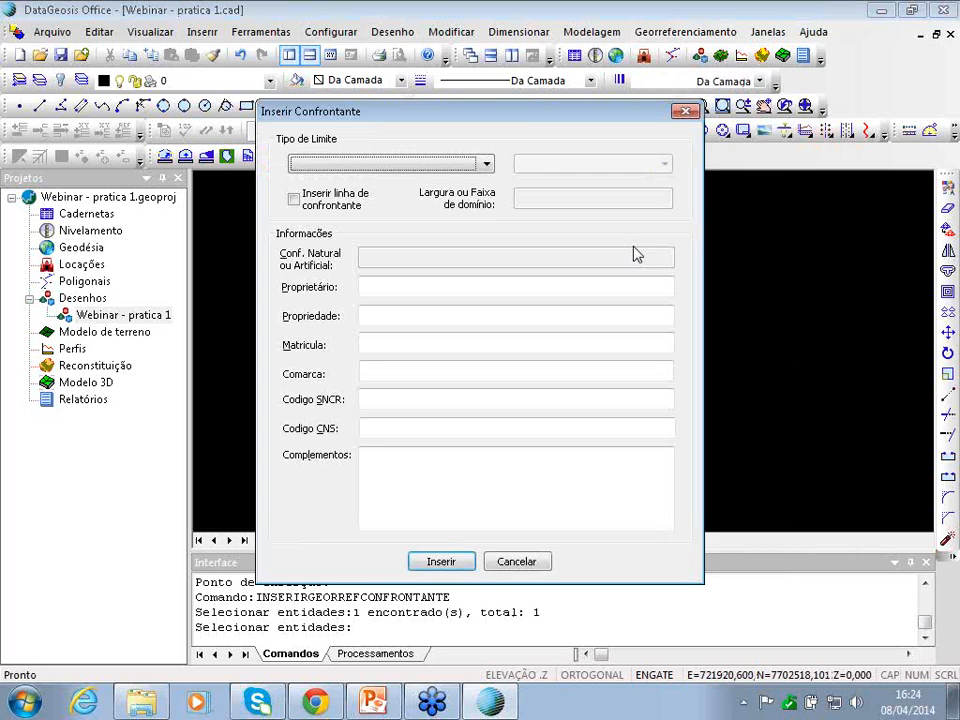
click(420, 163)
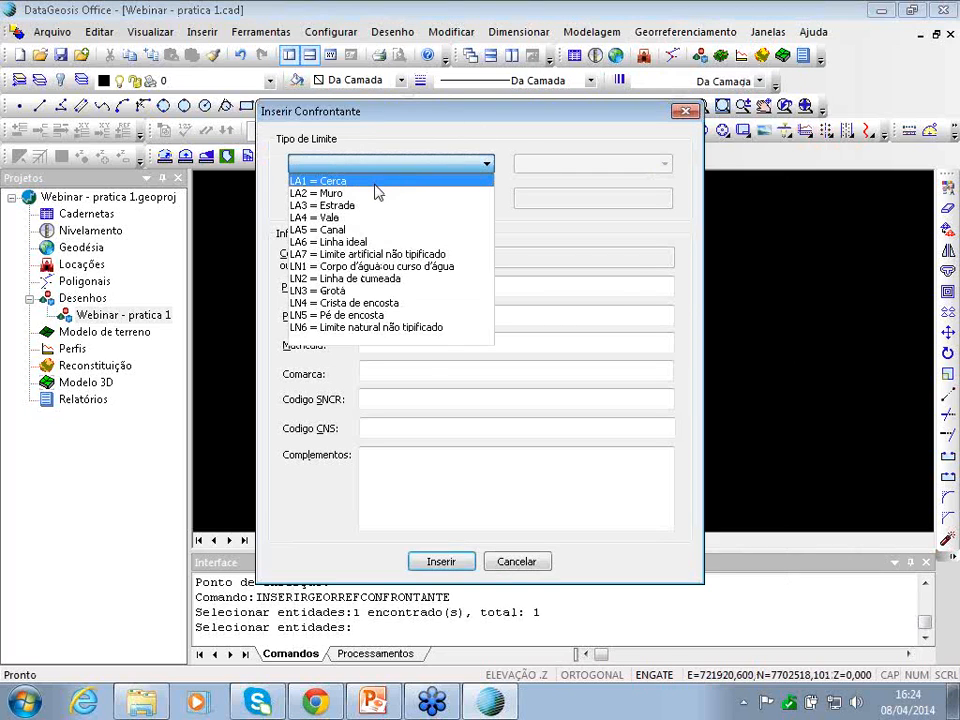
click(316, 194)
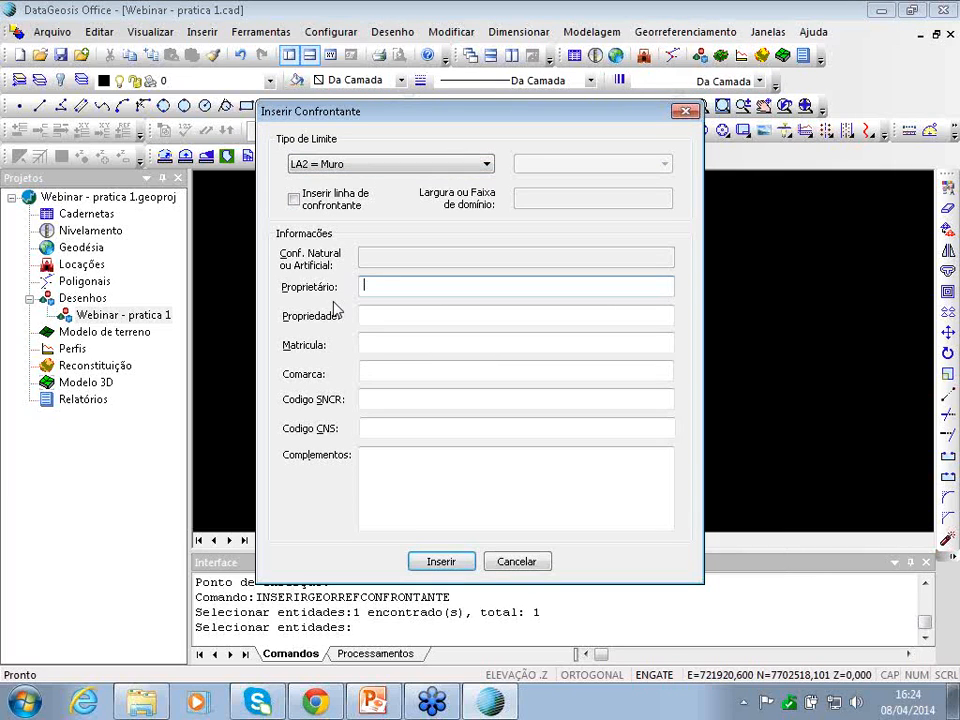
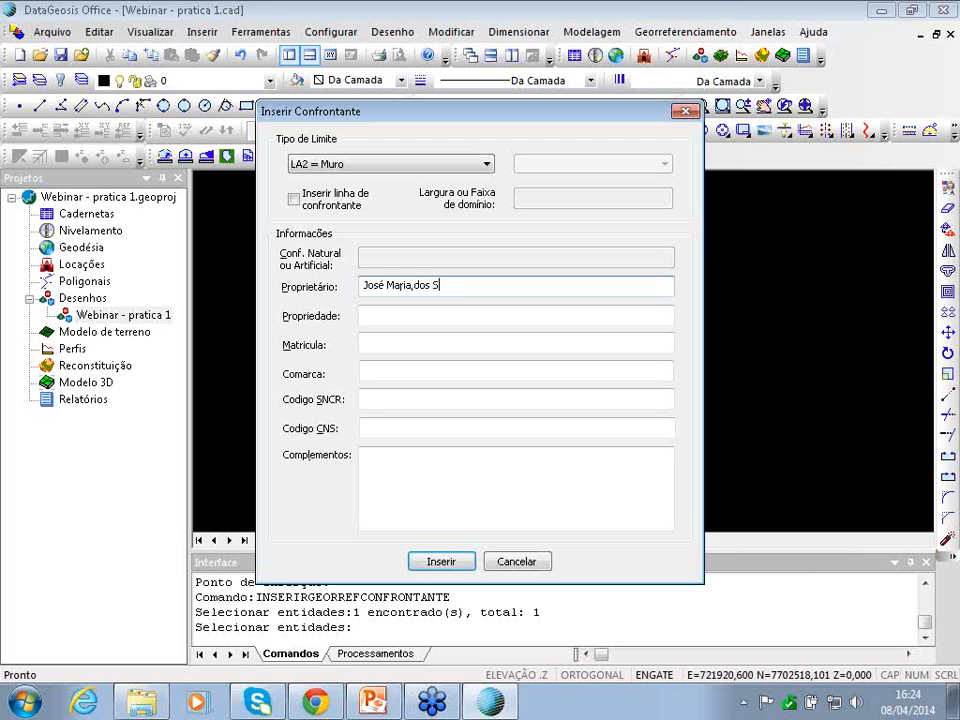
- Enter the owner's full name, property 'Fazenda Esperança' and matrícula 234
click(445, 317)
text(Fa)
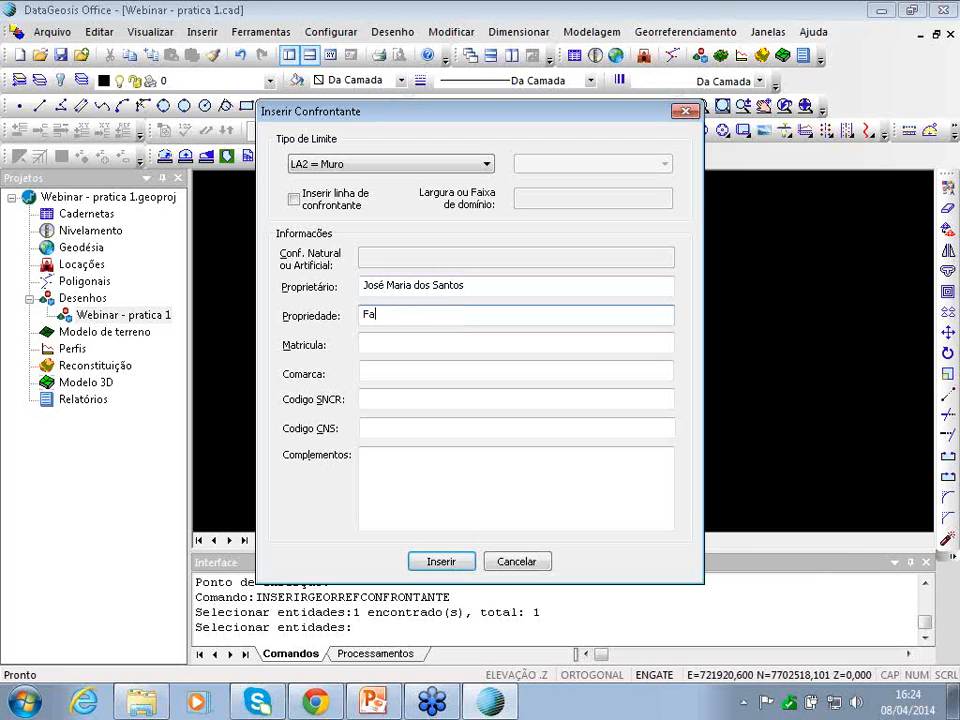
text(zenda esp)
key(BackSpace)
key(BackSpace)
key(BackSpace)
key(BackSpace)
click(414, 341)
text(234)
- Enter SNCR code 12, insert the neighbour and place its label beside LM2
click(382, 399)
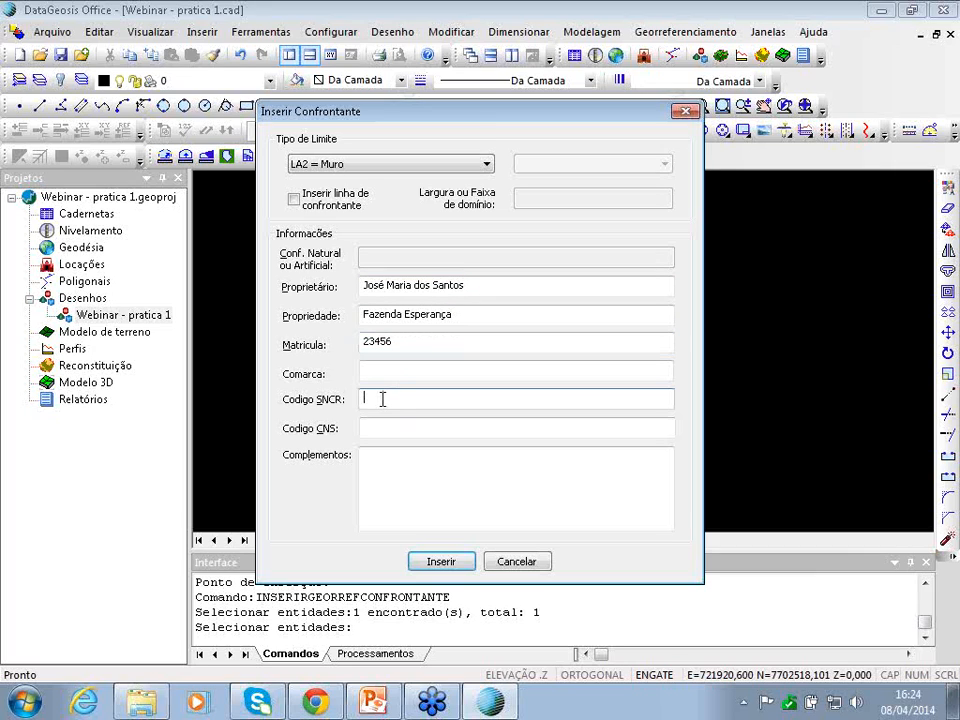
text(121212121)
click(370, 430)
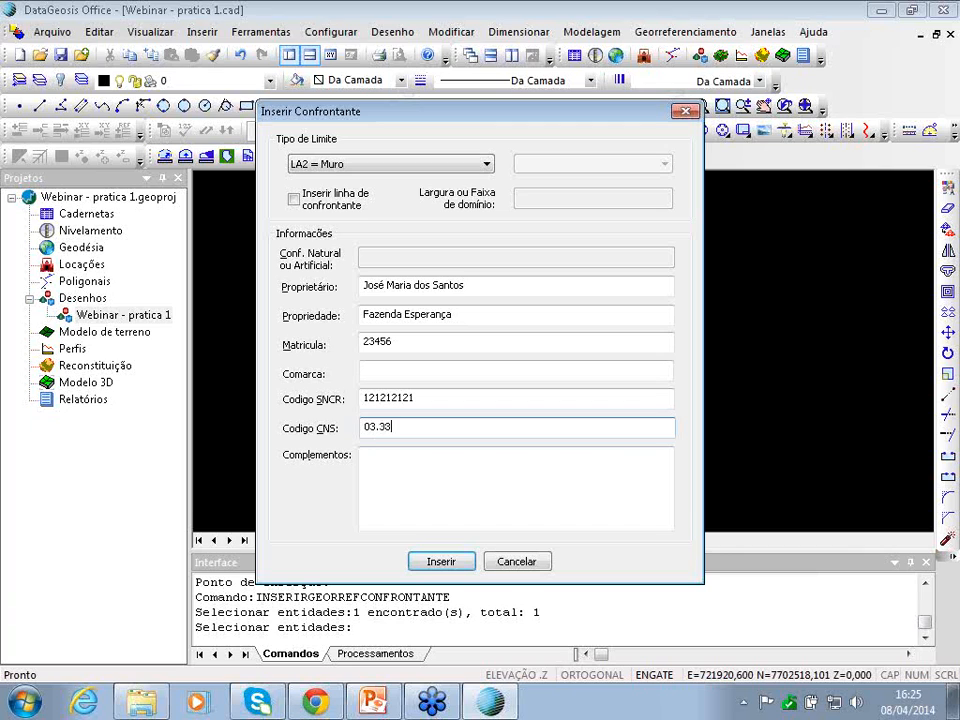
click(441, 562)
click(718, 232)
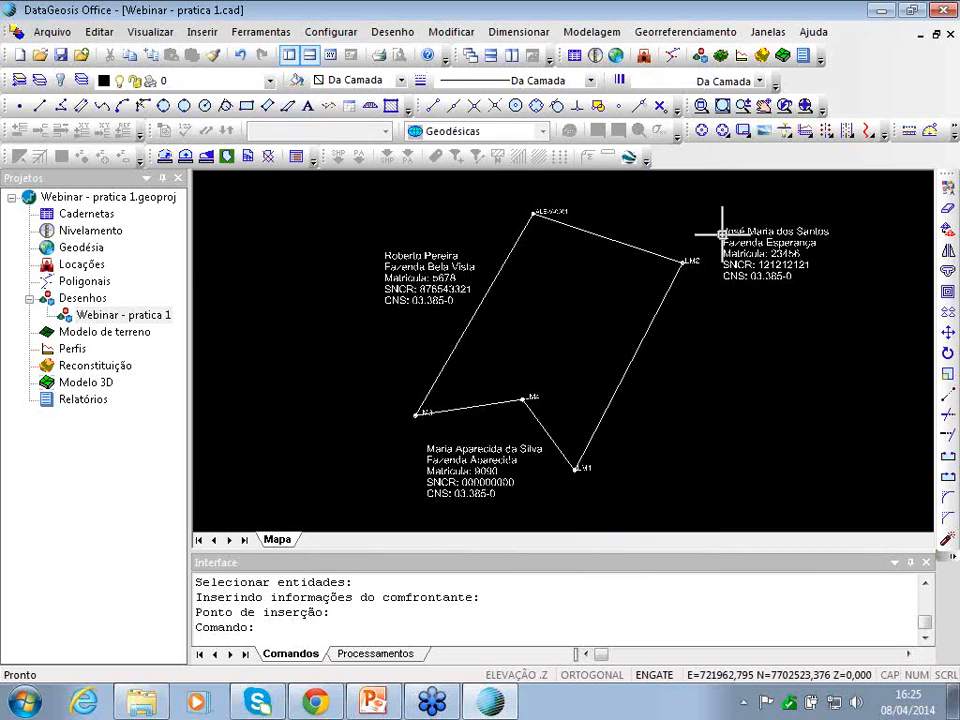
scroll(584, 290, down, 2)
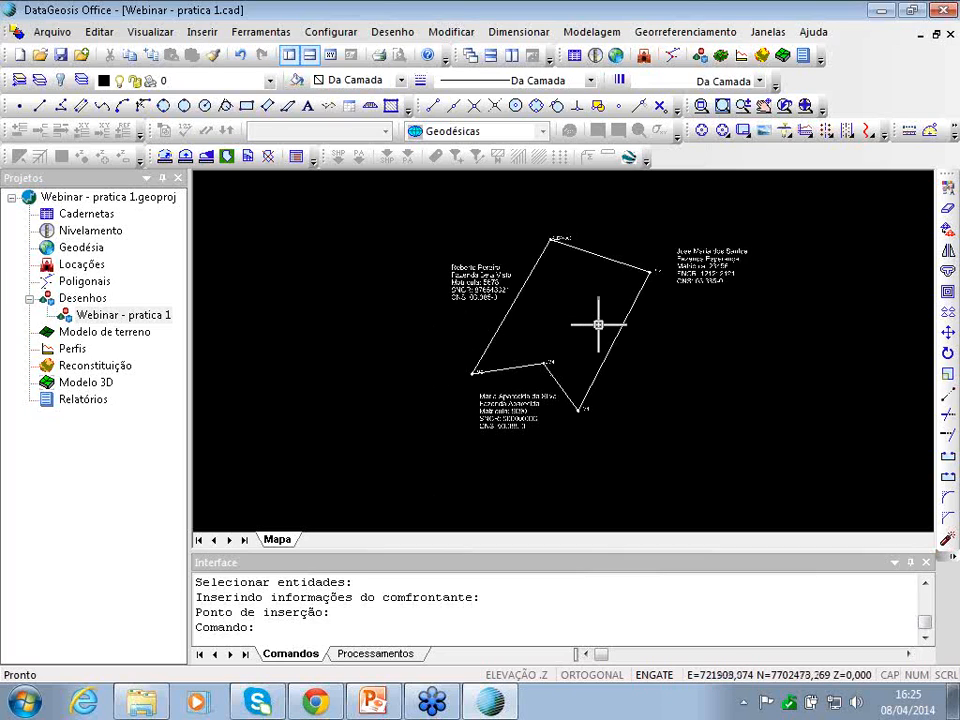
- Start Remover Confrontante, abandon it without removing any label, and reopen the Georreferenciamento menu
scroll(593, 318, down, 2)
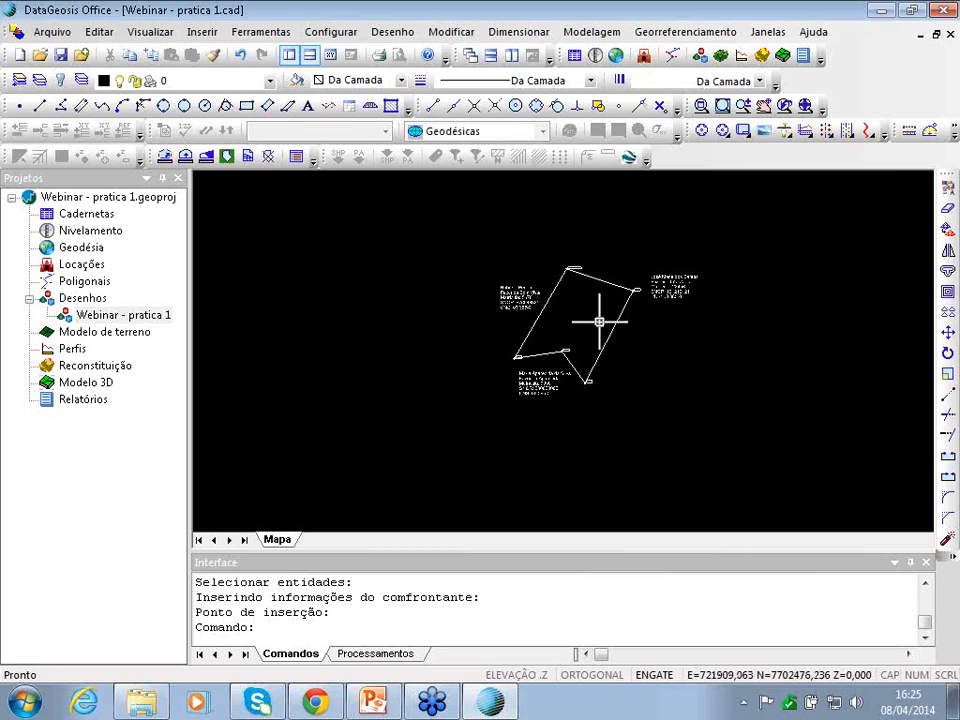
click(659, 36)
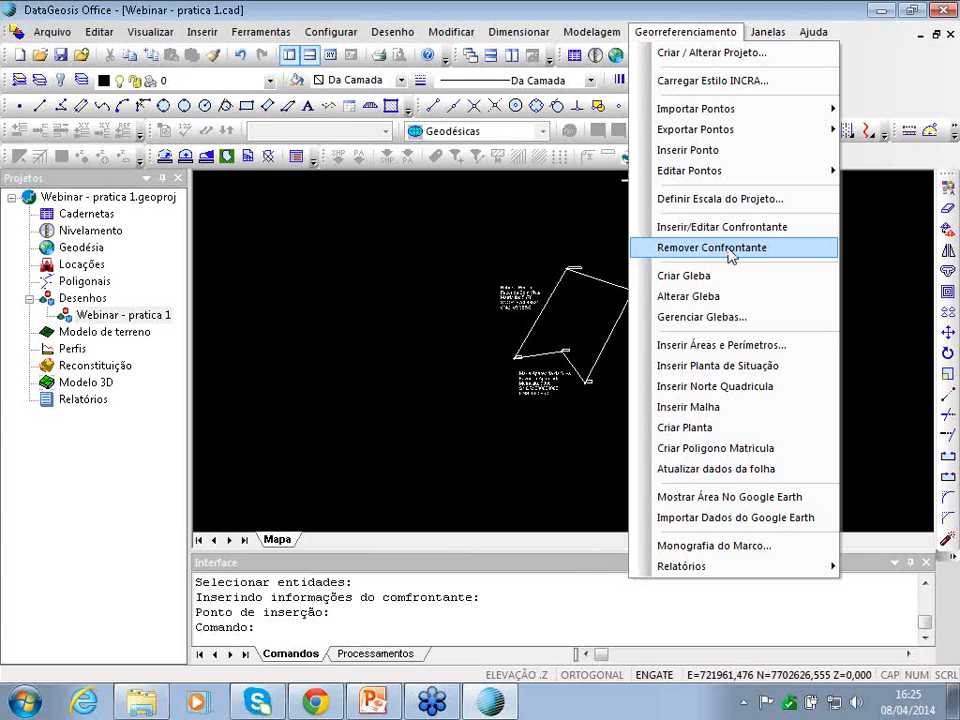
click(729, 250)
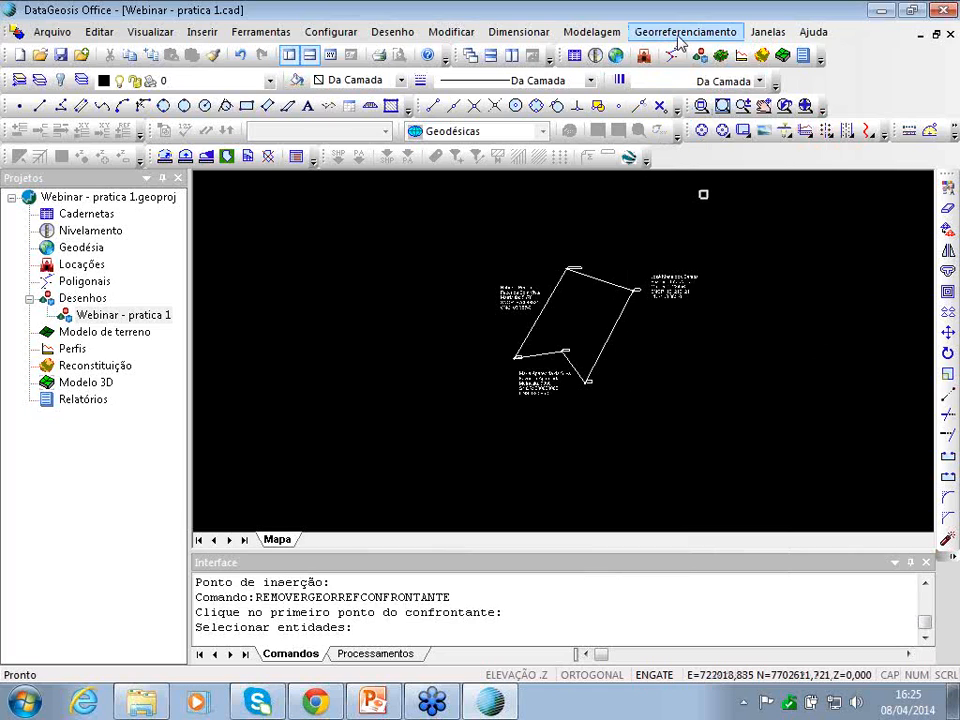
click(680, 35)
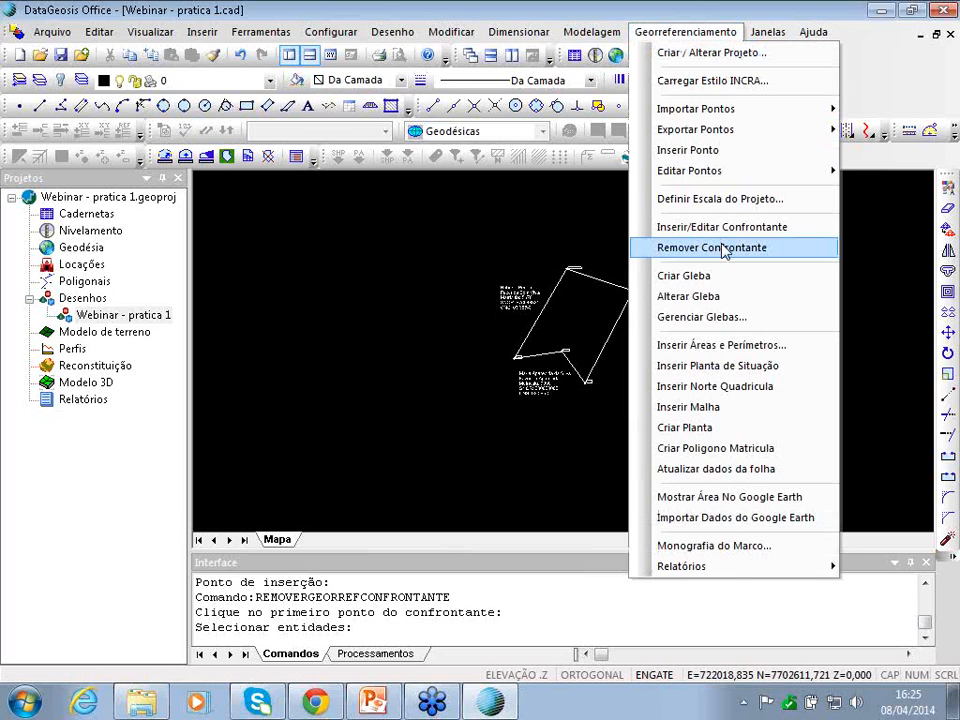
click(680, 33)
click(681, 35)
click(680, 35)
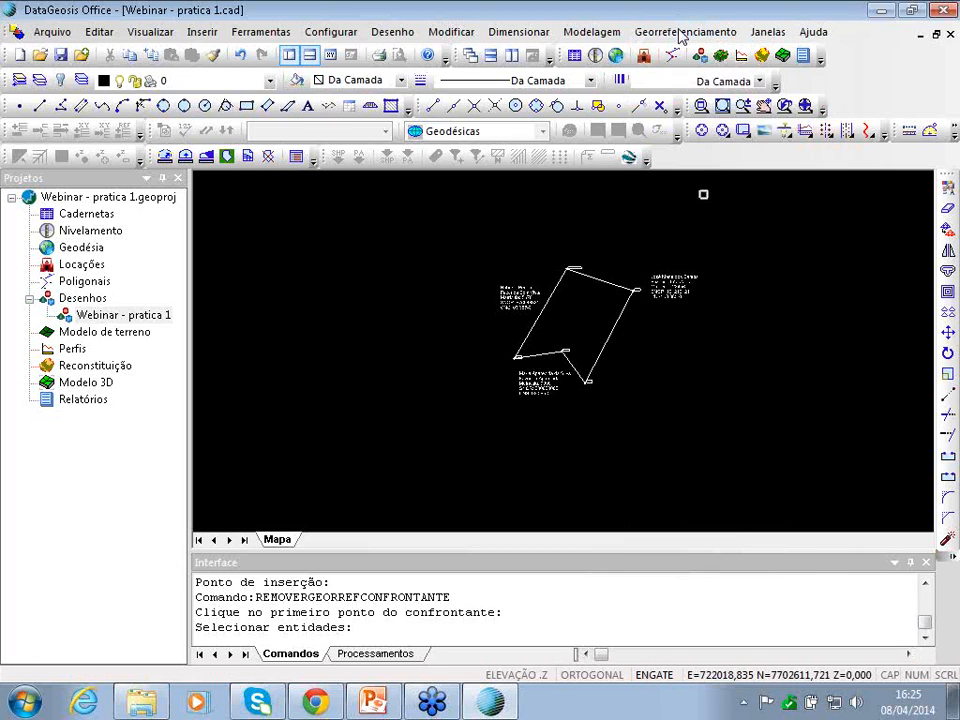
click(670, 33)
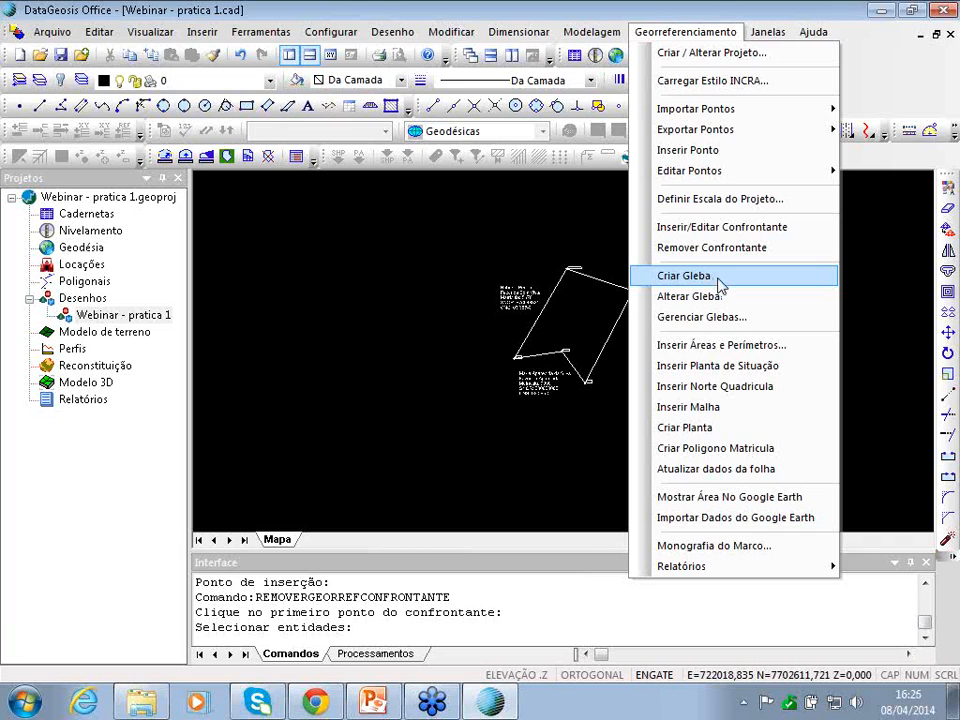
- Run Criar Gleba, window-select the parcel's 23 entities and mark a point inside the parcel
click(717, 280)
click(447, 205)
click(782, 407)
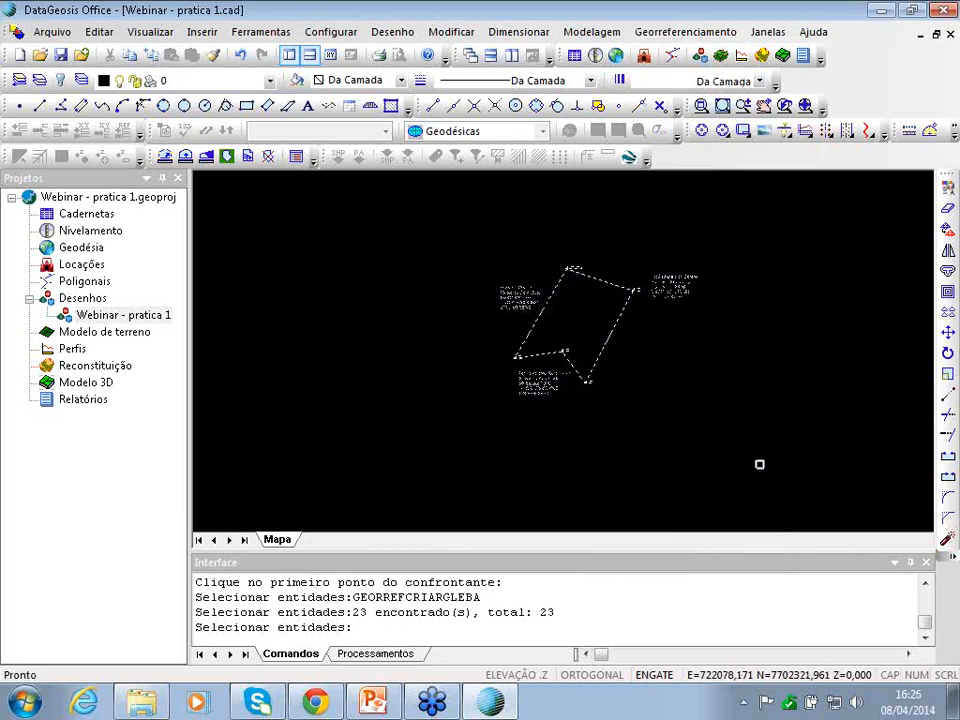
key(Return)
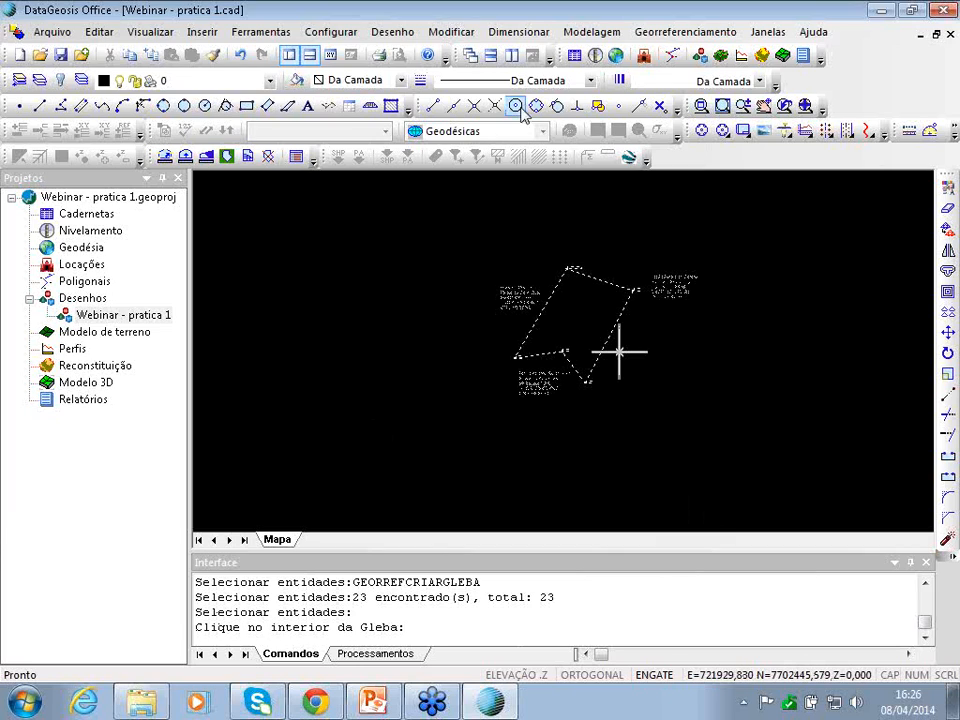
click(571, 313)
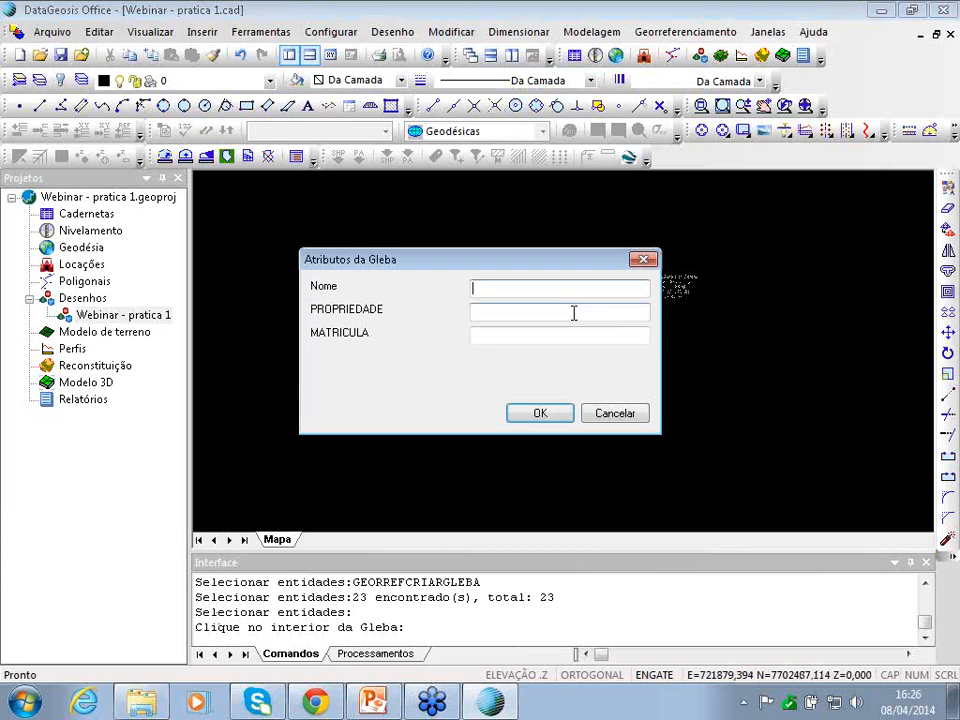
- Name the gleba 'Gleba' with property 'Faz. Tec' and matrícula 1234567, and confirm
click(513, 288)
text(G)
text(leba)
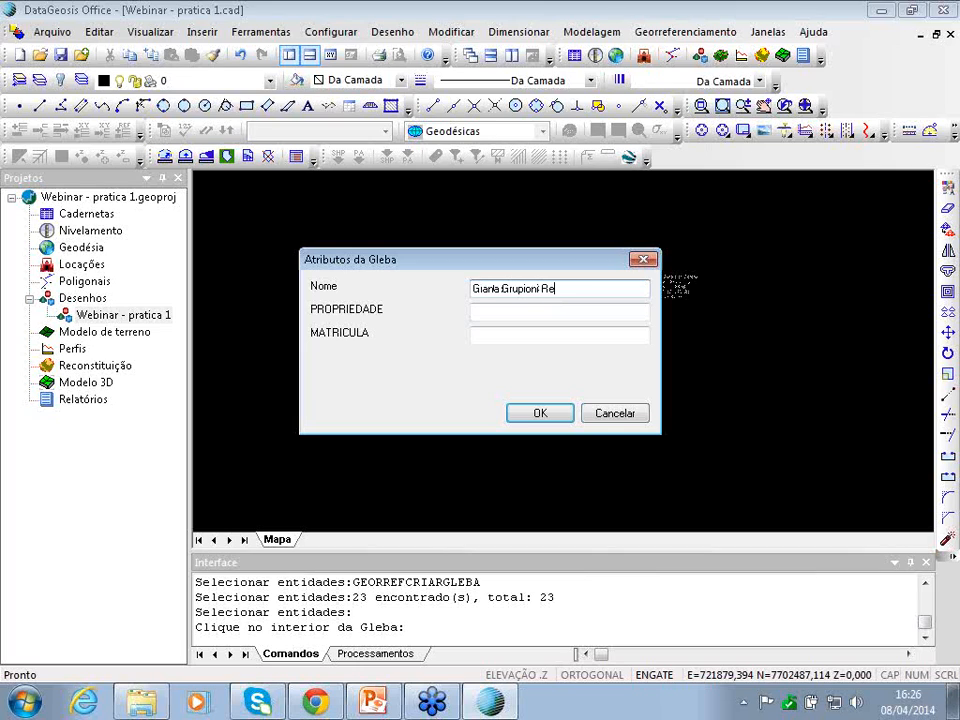
key(Tab)
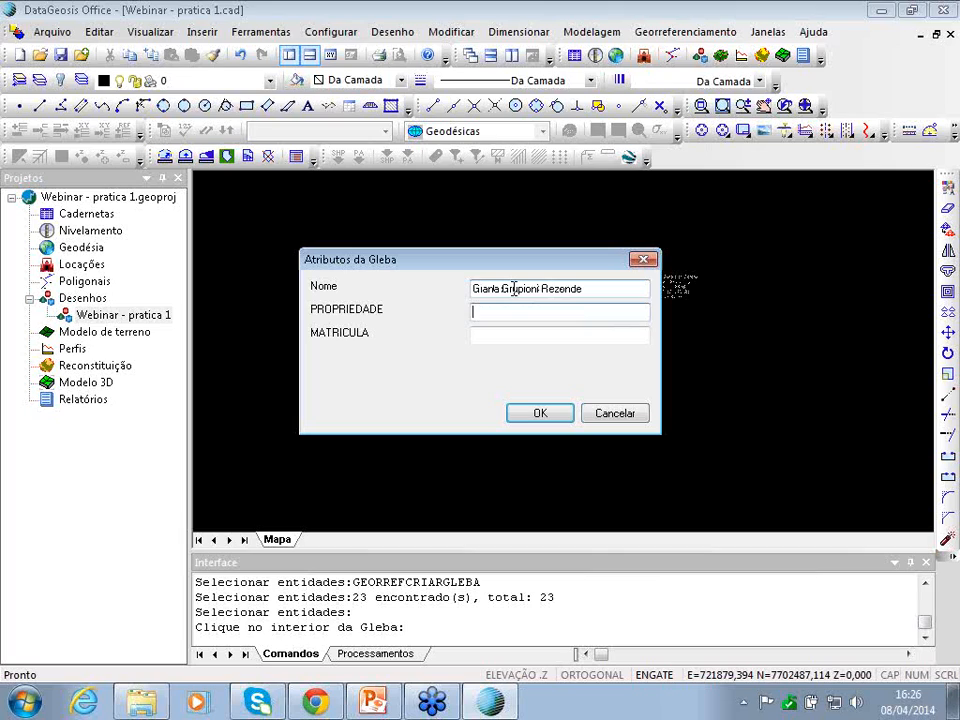
text(Faz. Tec)
click(524, 335)
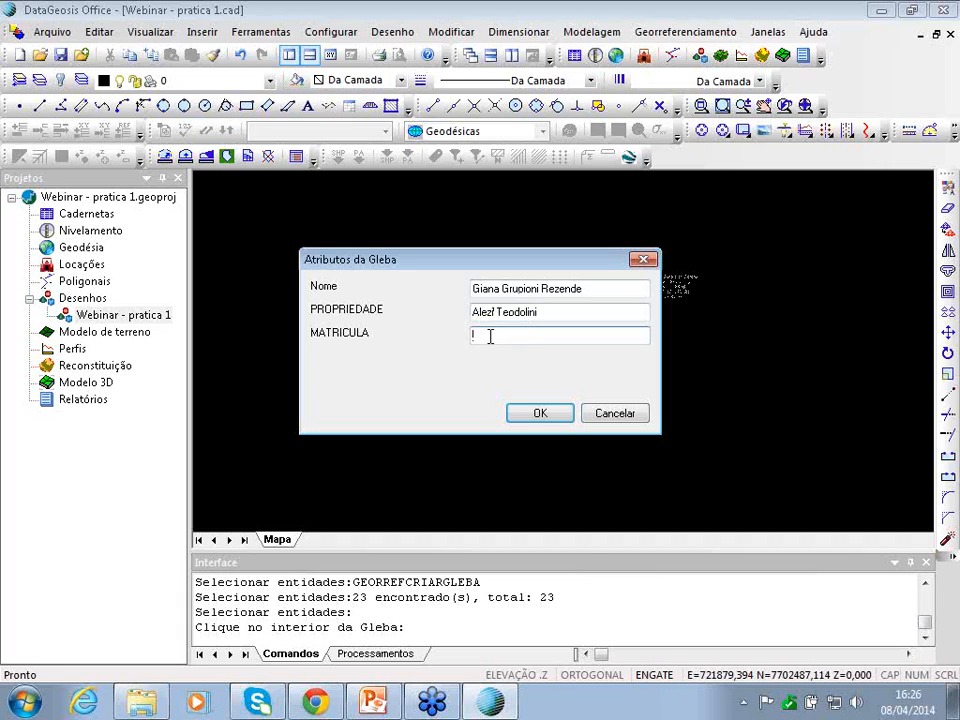
text(1234567)
click(534, 416)
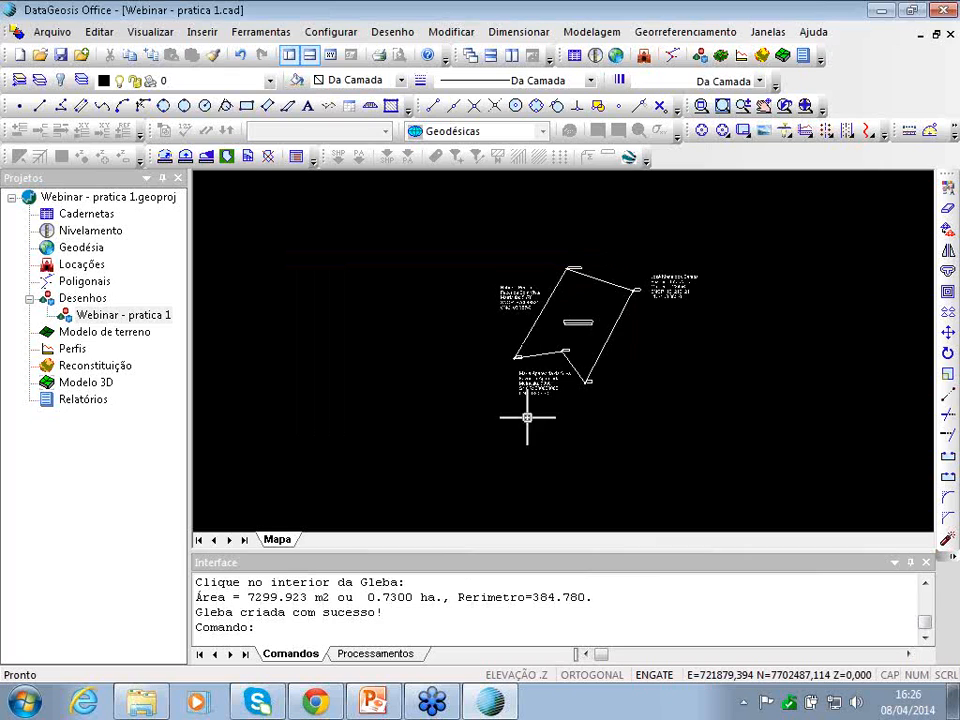
scroll(580, 318, up, 5)
scroll(531, 321, down, 2)
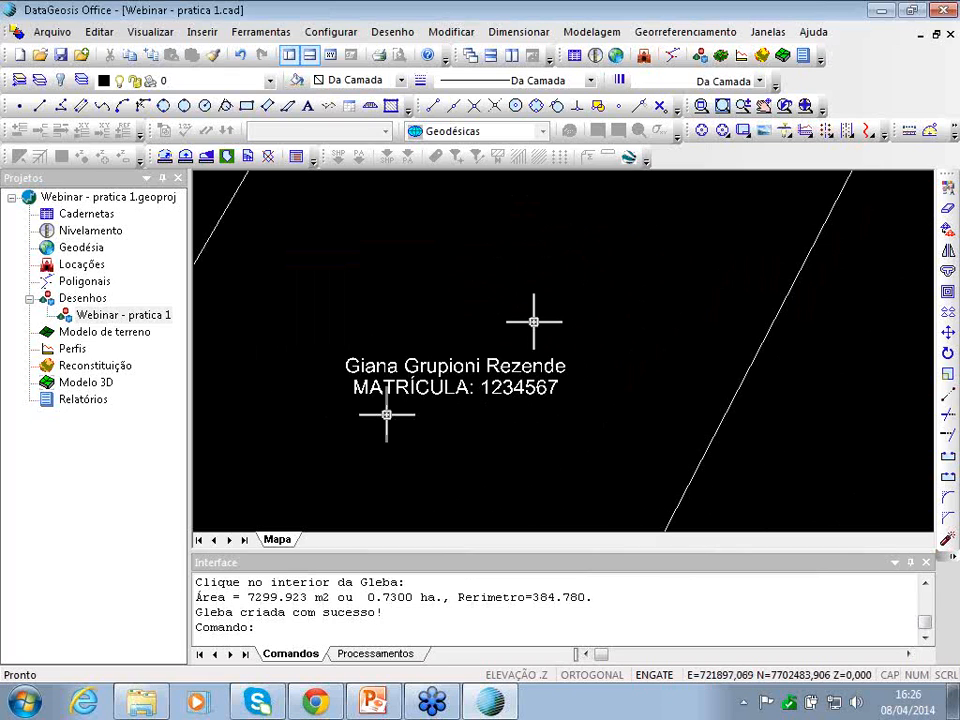
scroll(495, 382, down, 5)
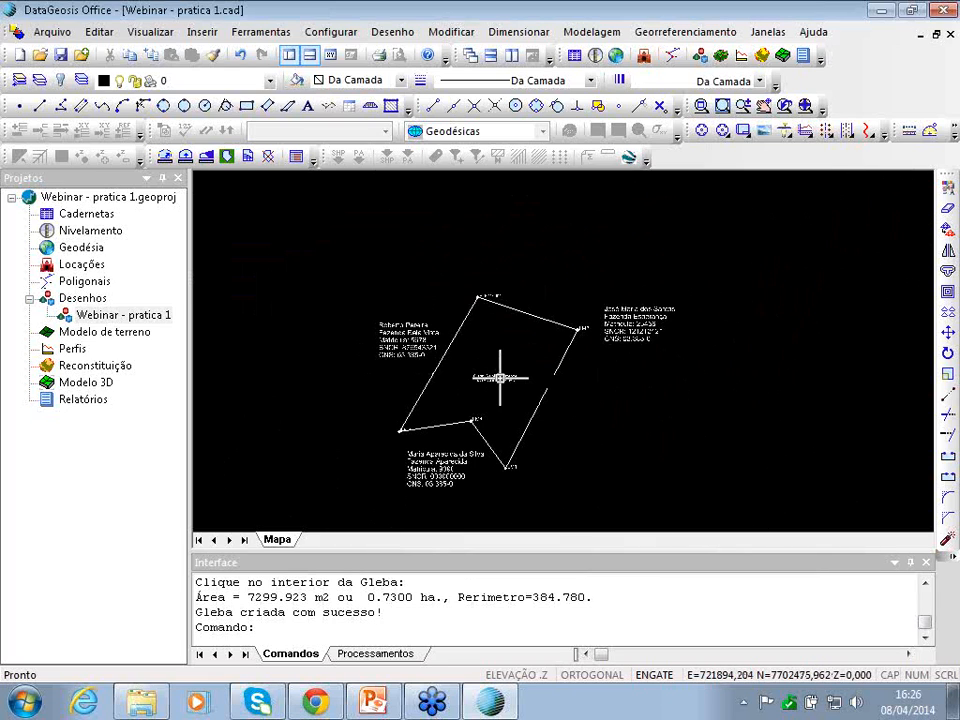
- Open the newly created gleba for editing from the georeferencing gleba list
click(680, 33)
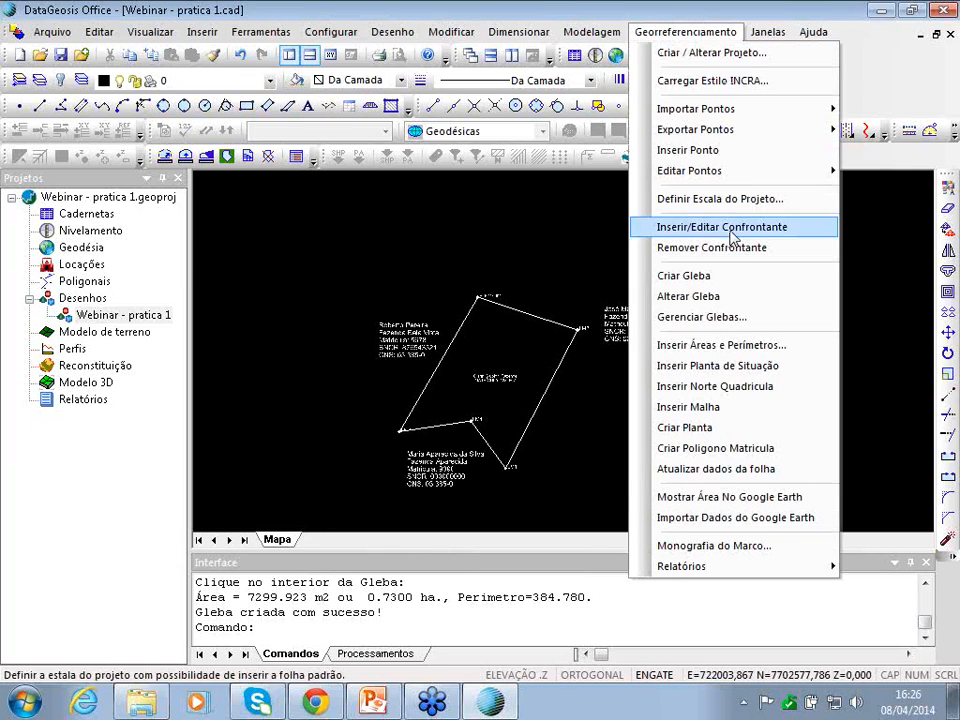
click(690, 317)
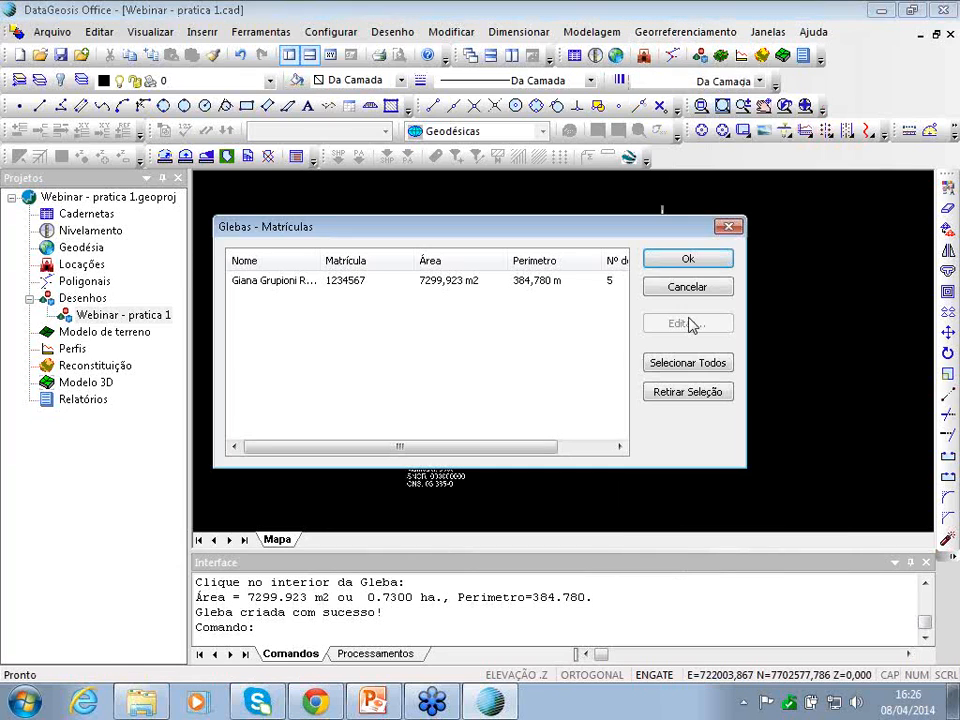
click(331, 290)
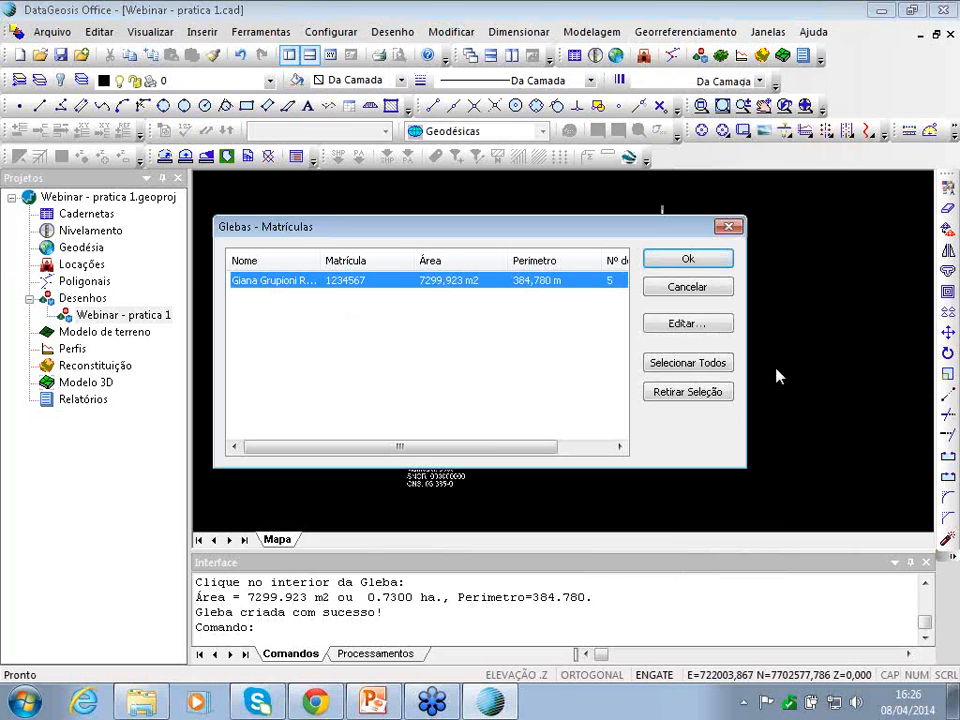
click(700, 326)
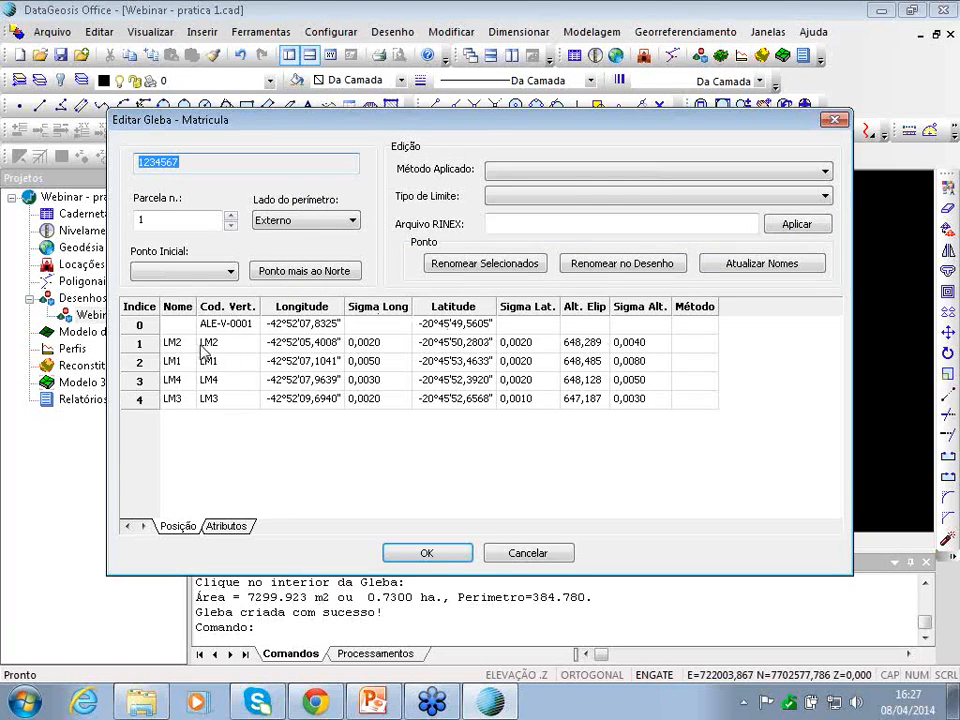
- Review the vertex table's coordinates and sigma values, noting vertex 0's empty sigmas
click(365, 344)
click(655, 342)
click(636, 380)
click(638, 399)
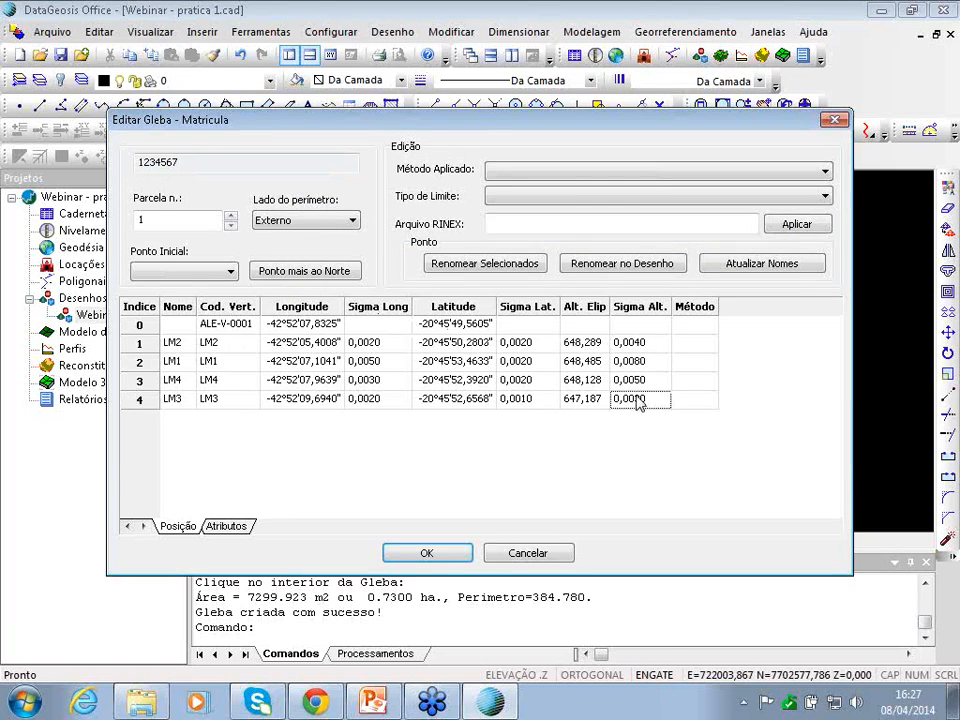
click(185, 325)
click(217, 328)
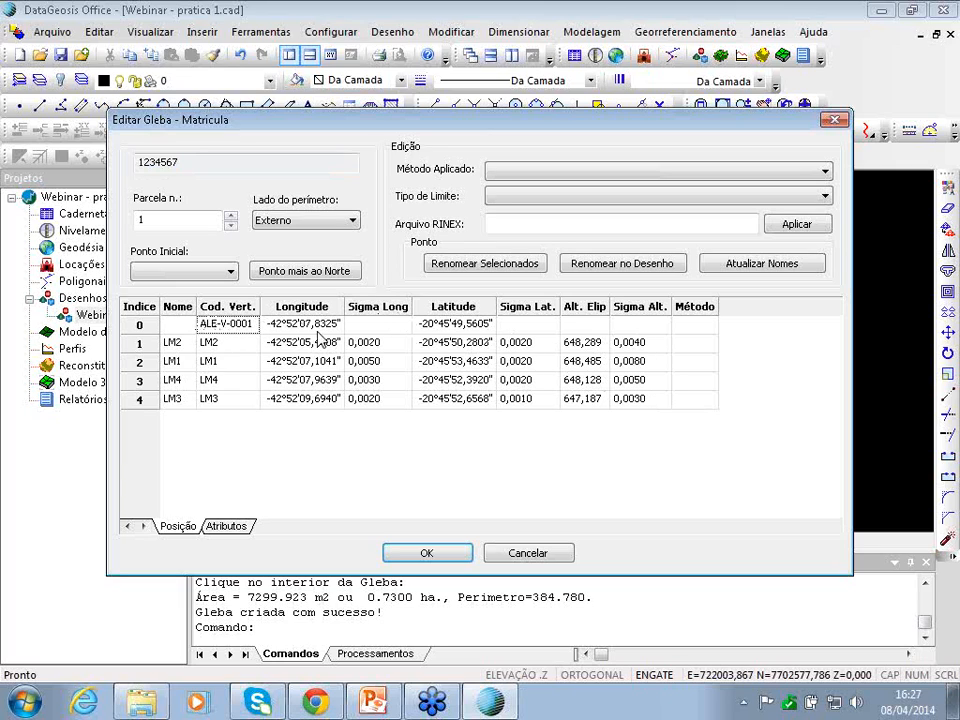
click(388, 329)
click(312, 328)
click(360, 326)
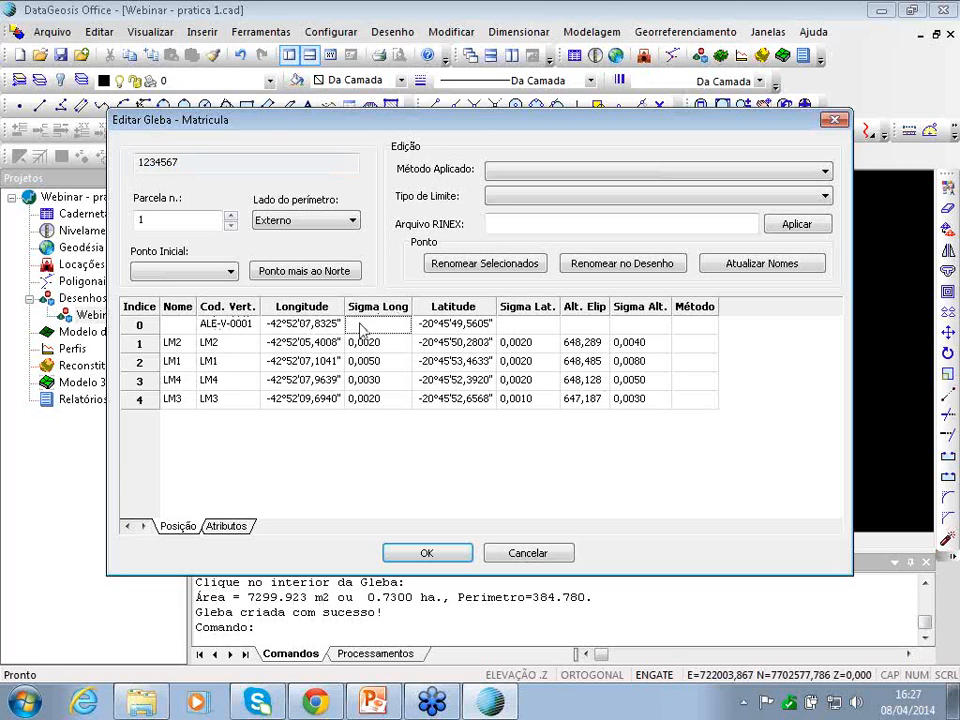
click(512, 327)
click(356, 325)
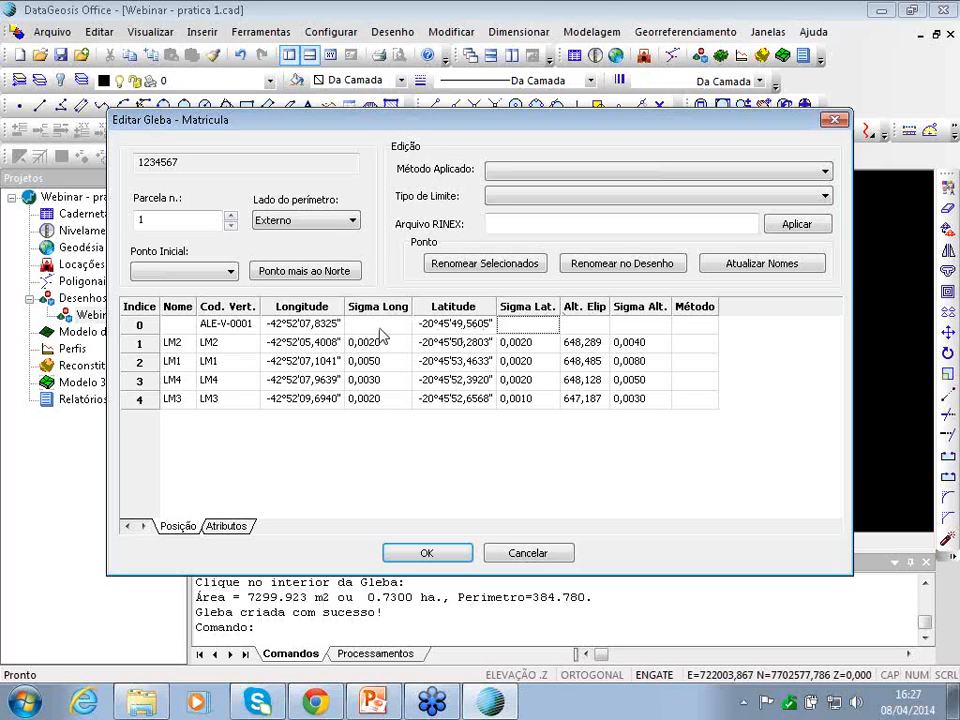
click(690, 326)
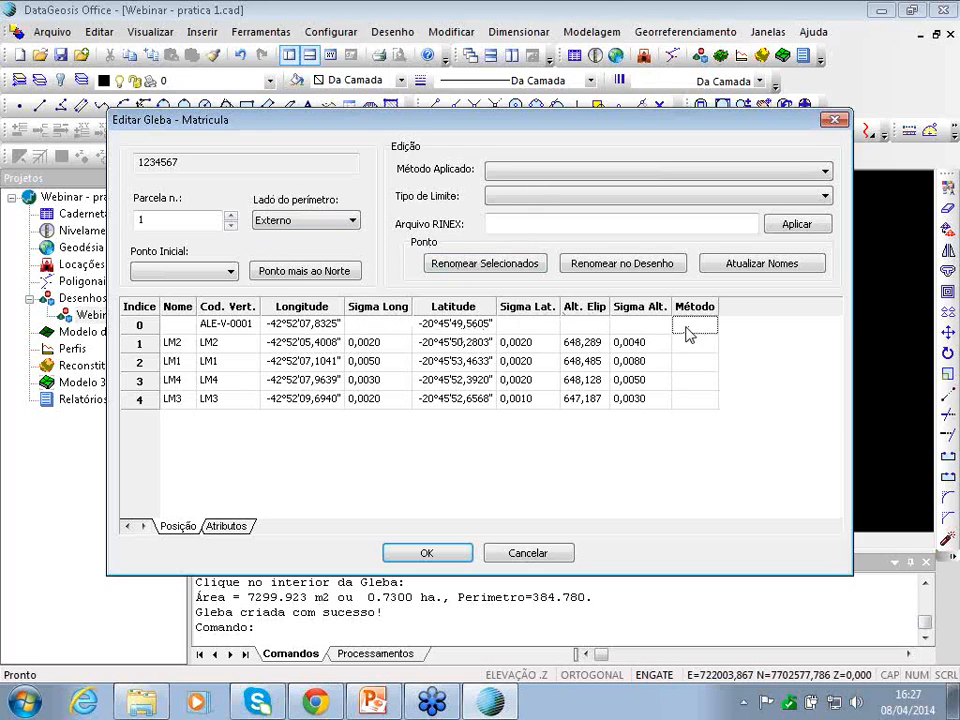
- Assign PG1 = Relativo estático as method to vertices 1–4 and then vertex 0
drag(698, 349, 698, 405)
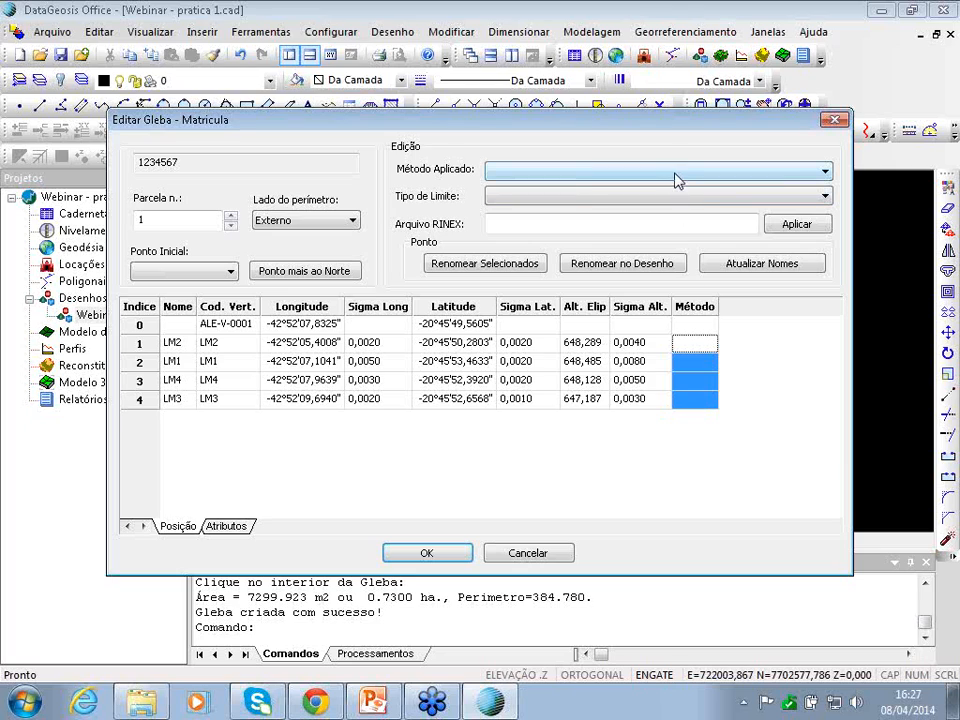
click(676, 172)
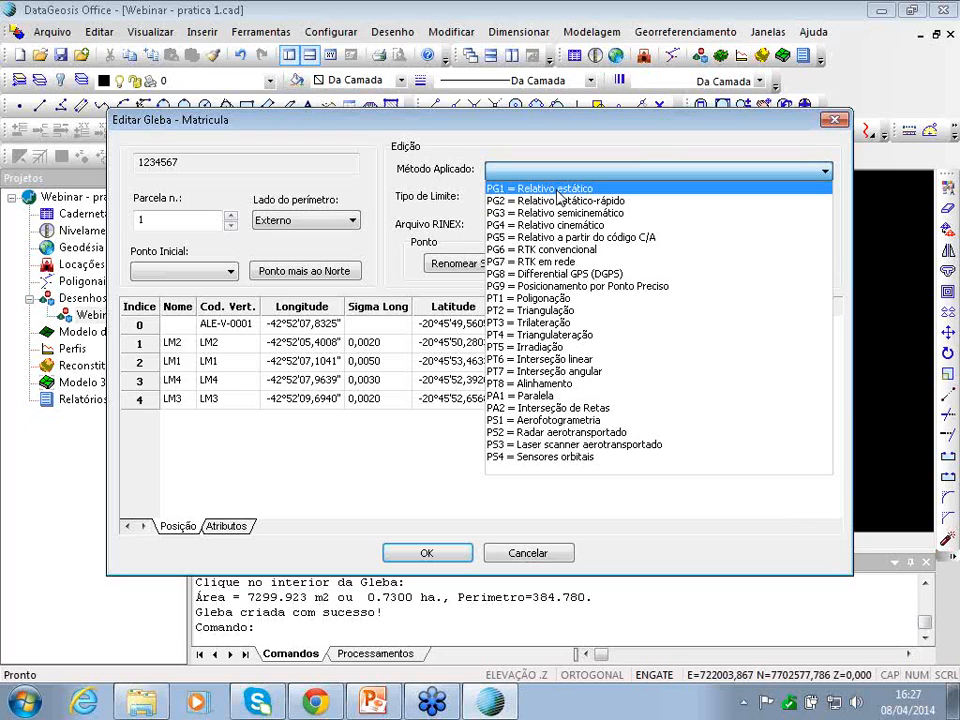
click(557, 190)
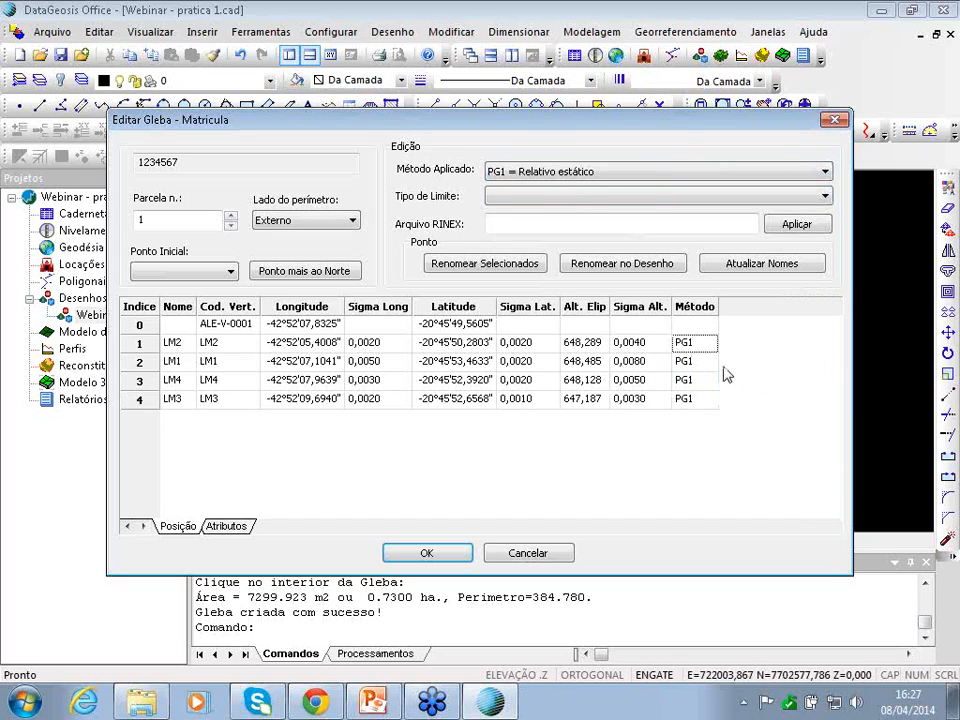
click(709, 176)
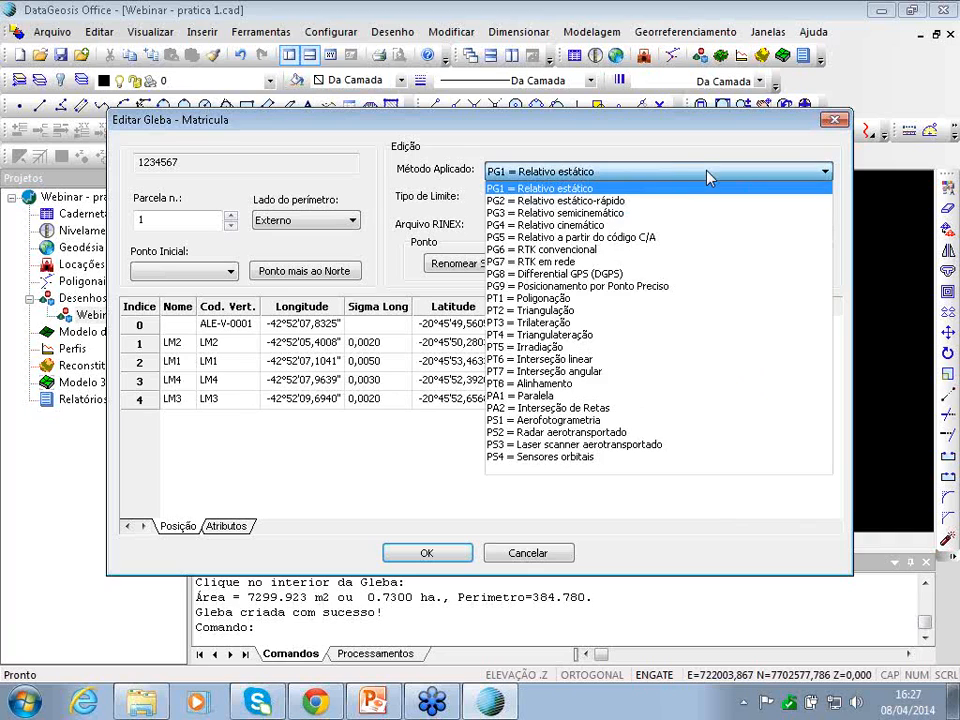
click(585, 190)
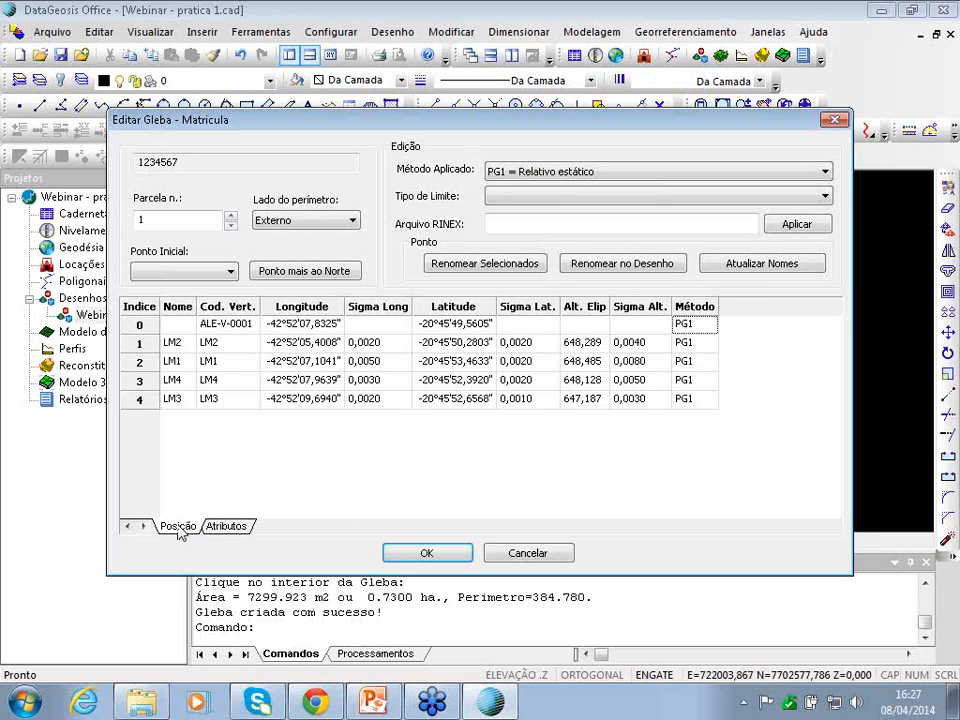
- Check the vertex attribute columns, then select the vertex codes of rows 1 to 4
click(222, 529)
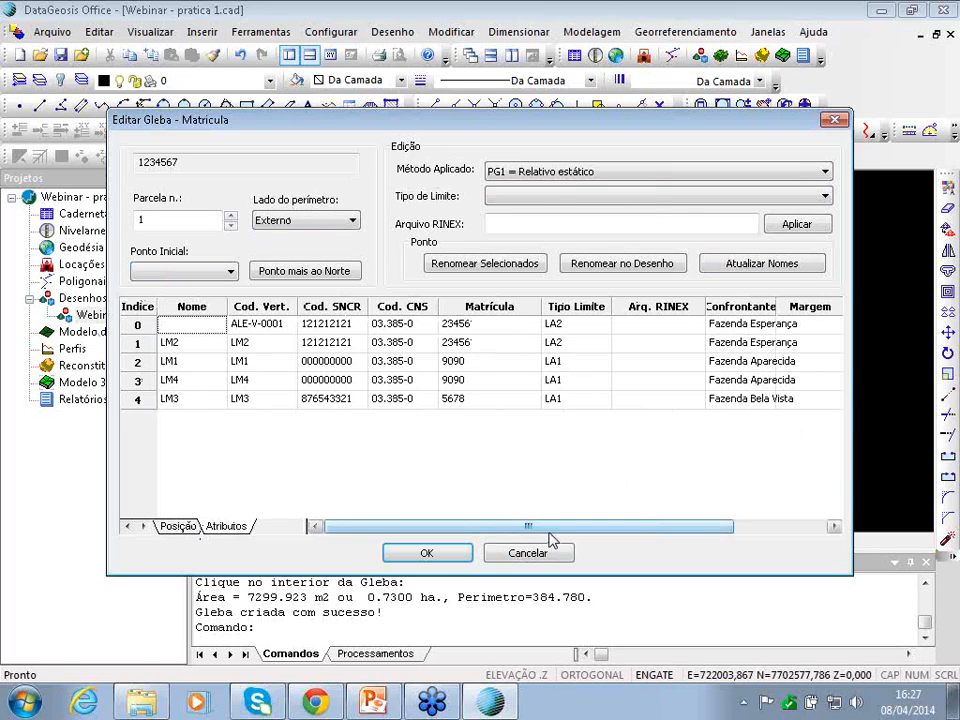
drag(548, 537, 330, 535)
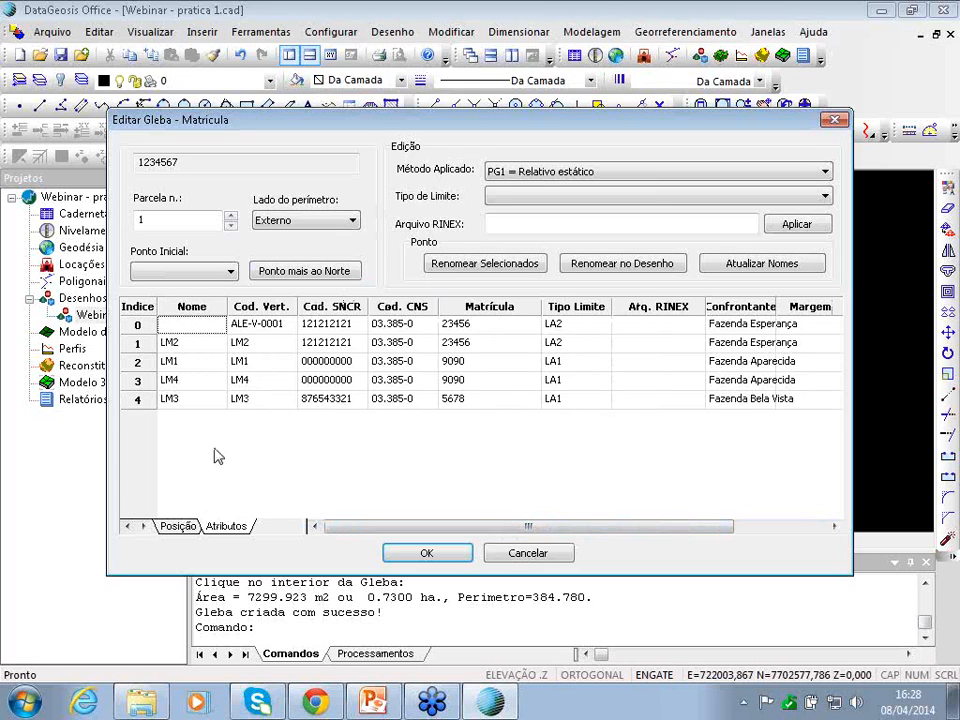
click(172, 529)
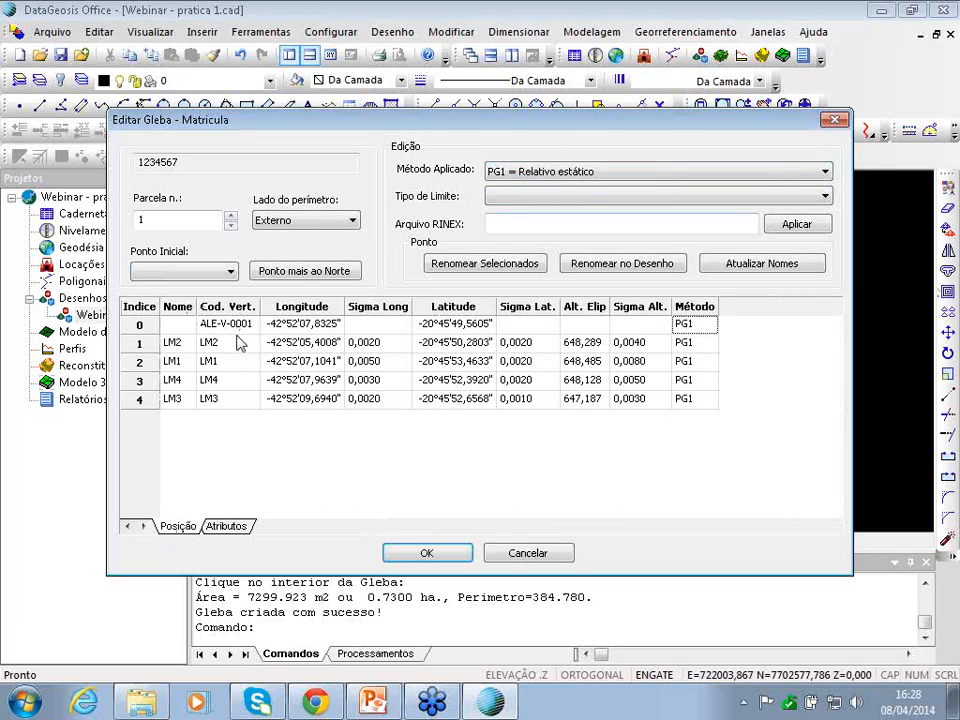
drag(228, 361, 243, 406)
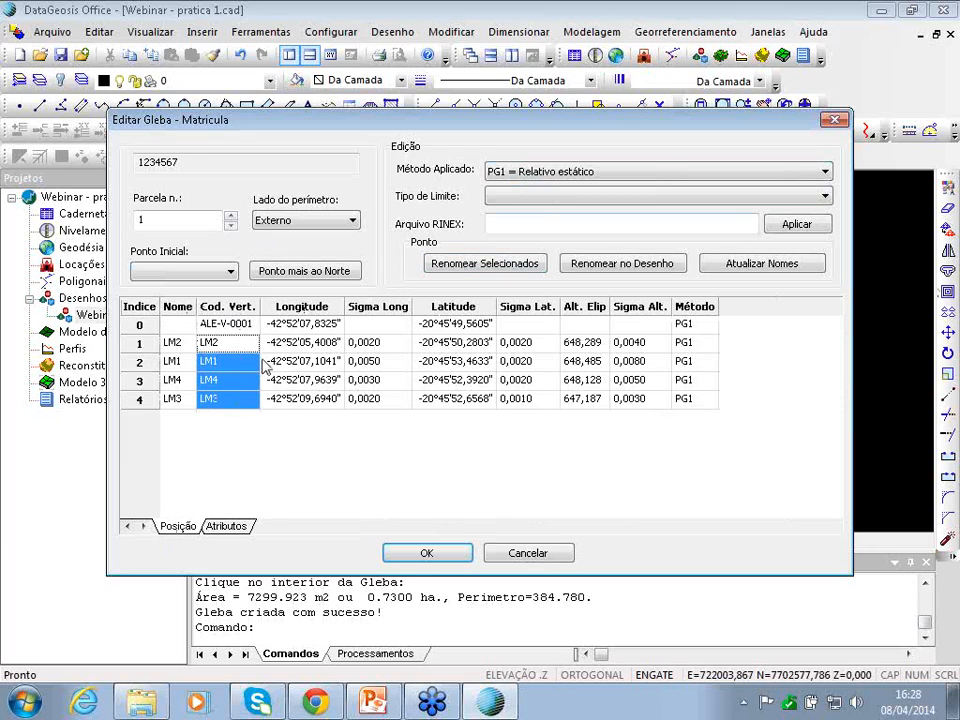
click(229, 402)
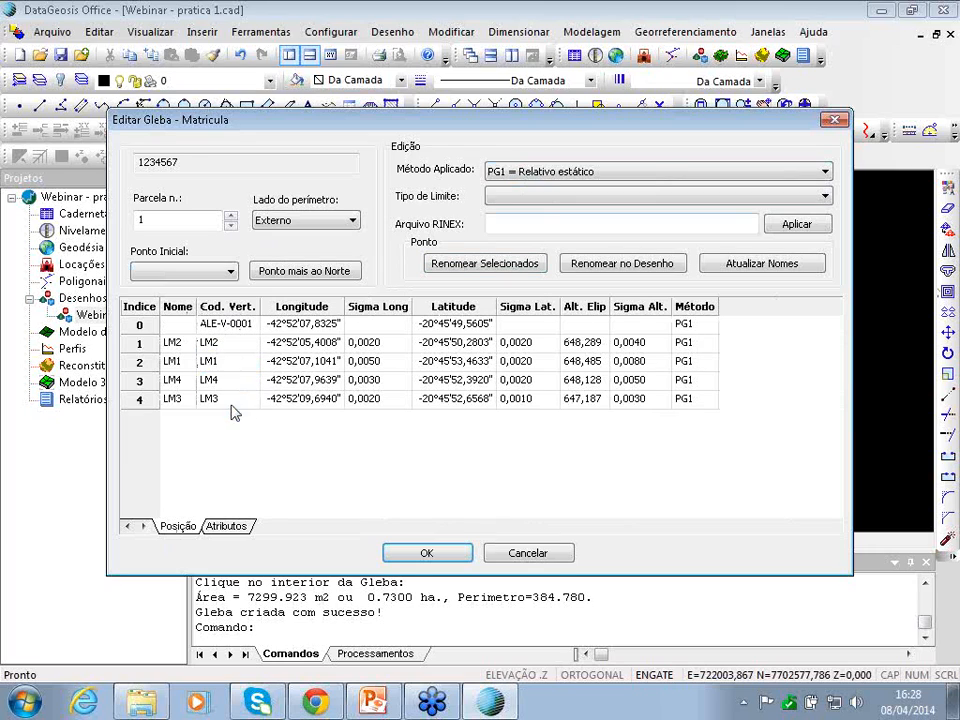
drag(212, 343, 214, 400)
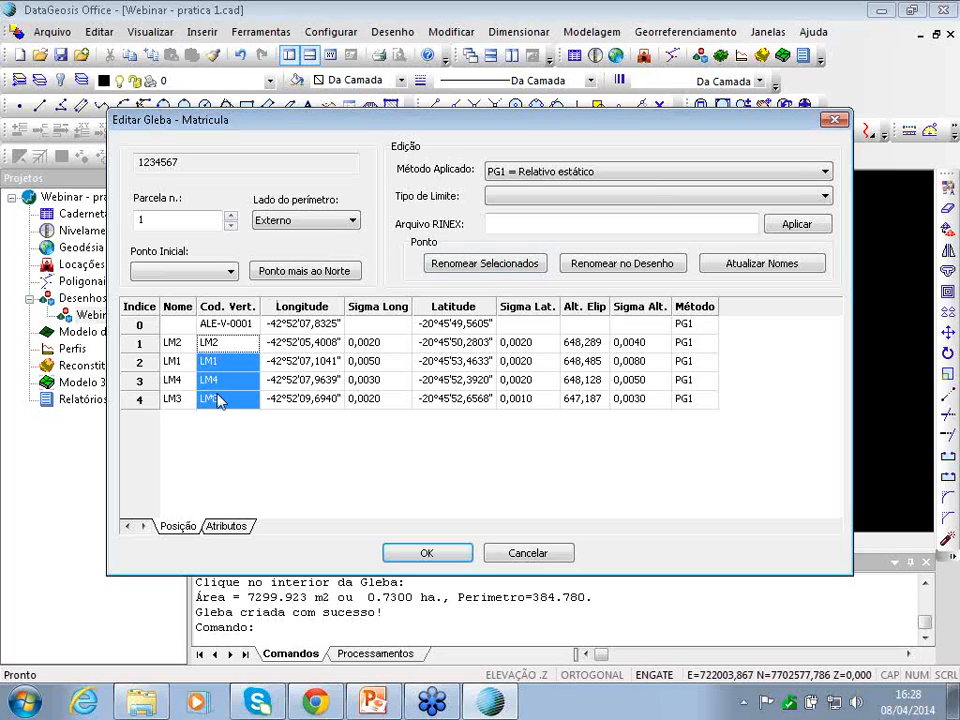
- Trial-renumber the selected codes as ALE-M codes, then restore the original LM codes
click(515, 264)
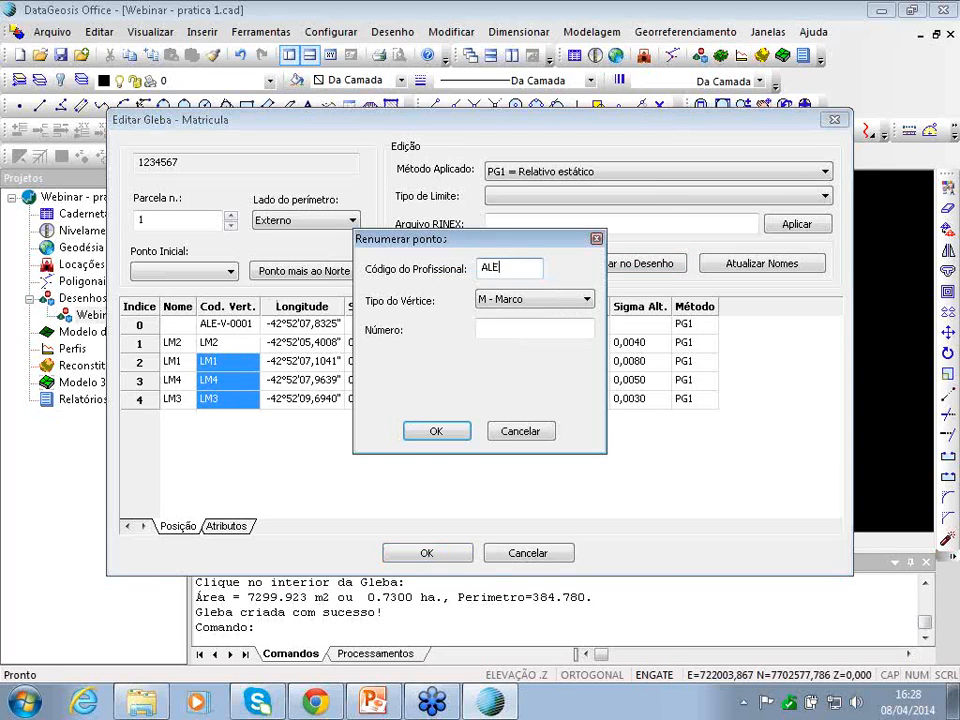
click(530, 328)
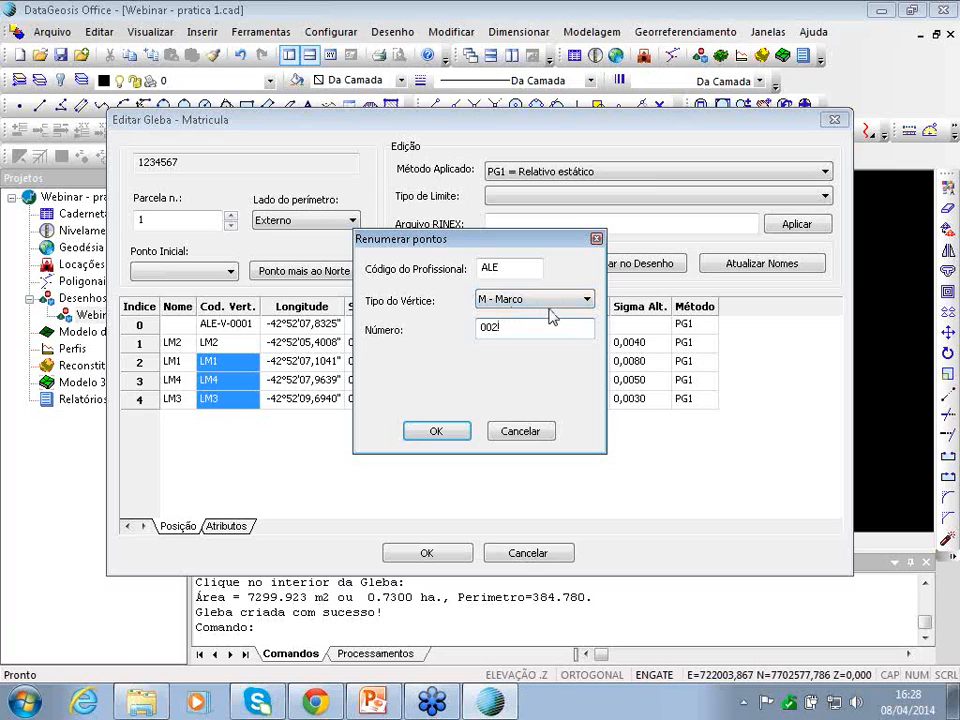
click(430, 433)
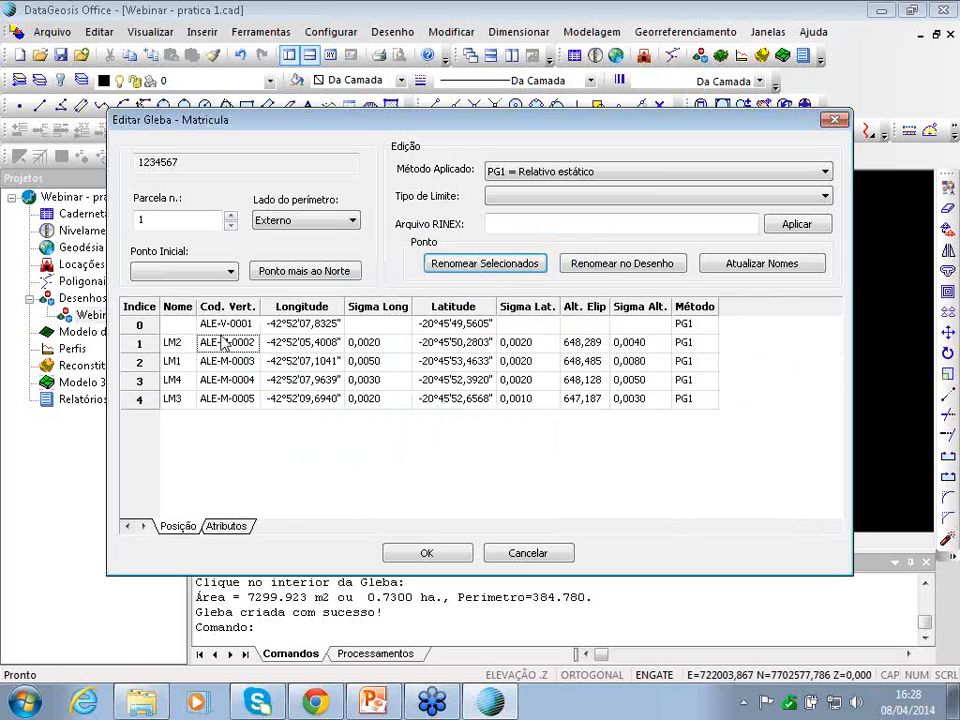
click(228, 400)
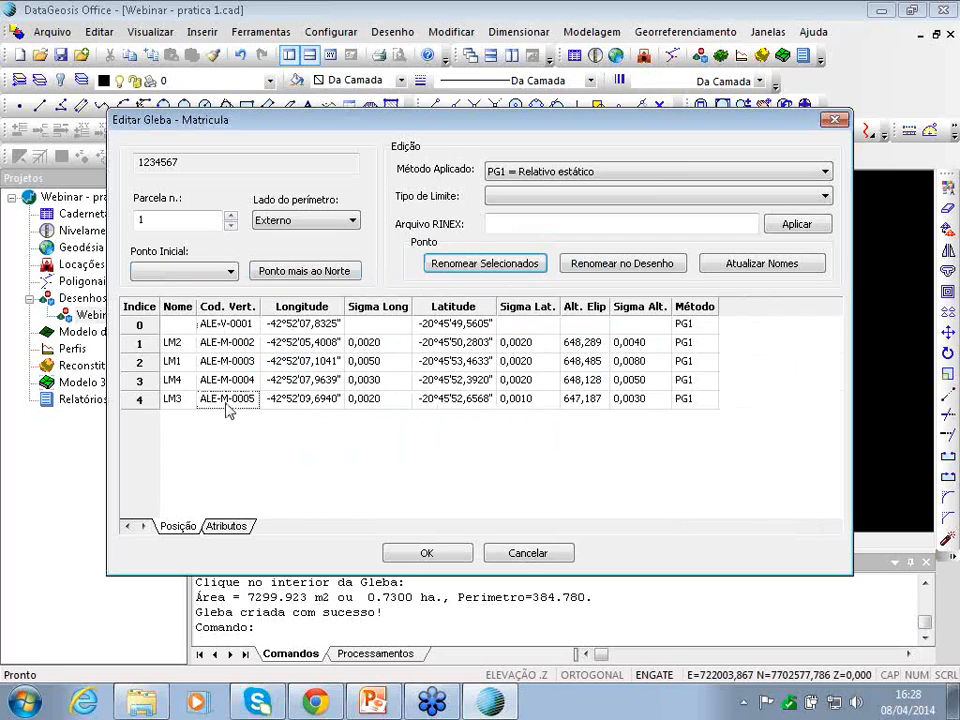
drag(184, 330, 190, 408)
drag(176, 342, 176, 399)
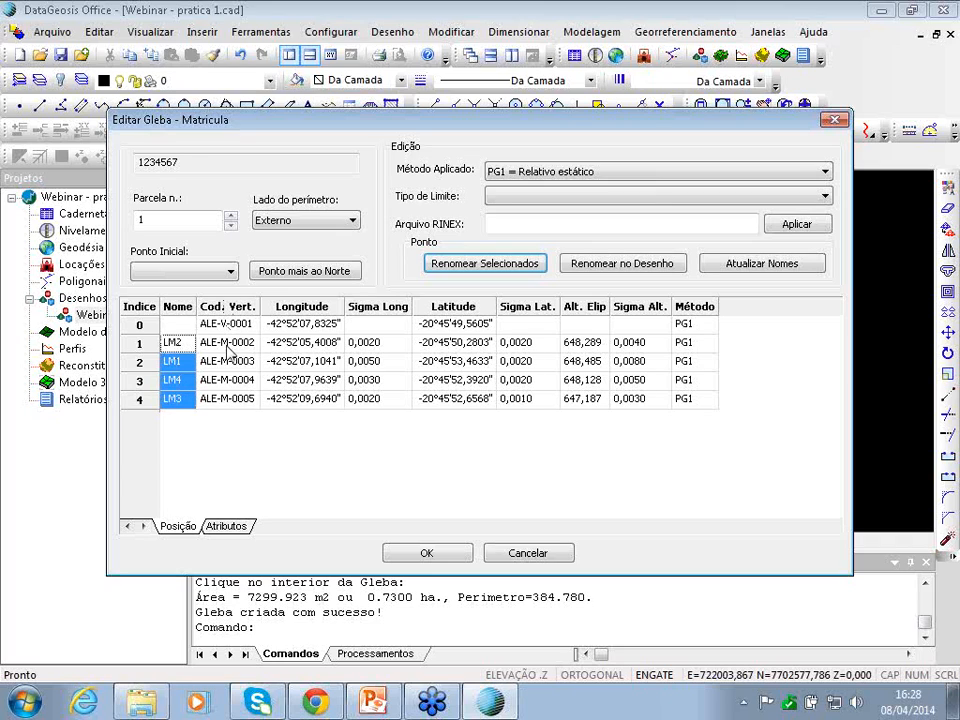
drag(228, 345, 230, 416)
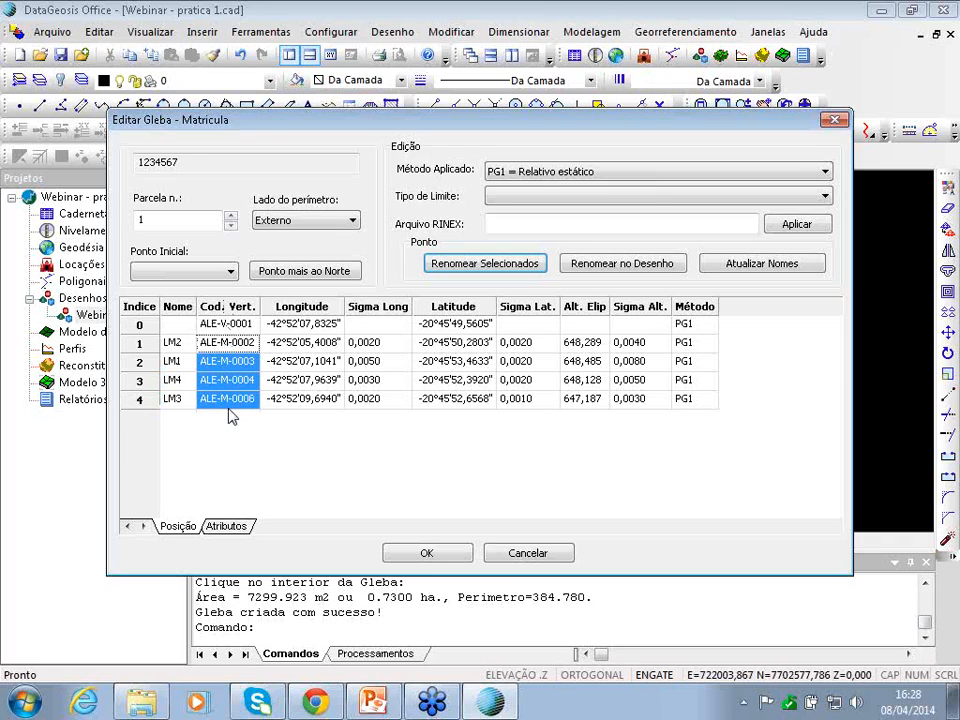
click(324, 273)
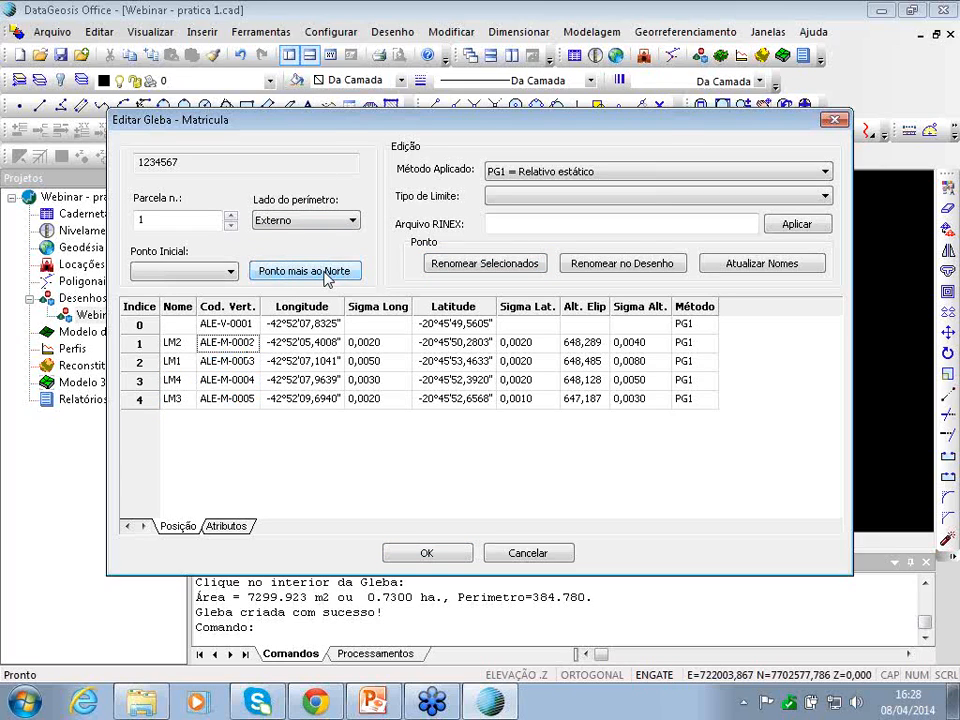
click(773, 266)
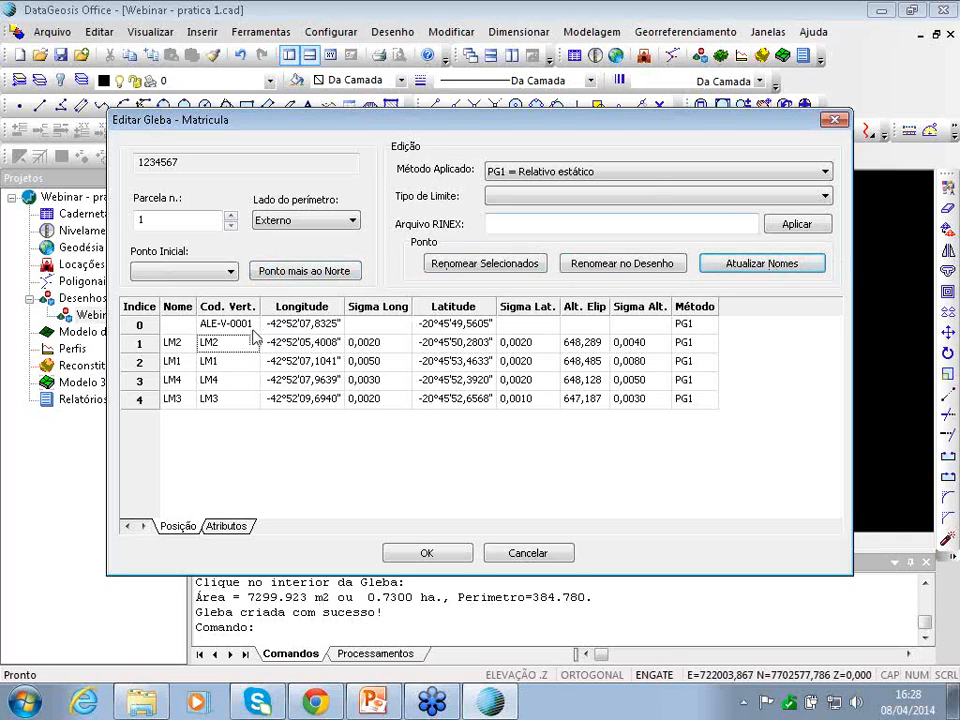
- Recode the LM vertices with prefix ALE from 0002, apply to drawing labels, and close the editor
drag(226, 361, 228, 399)
click(455, 266)
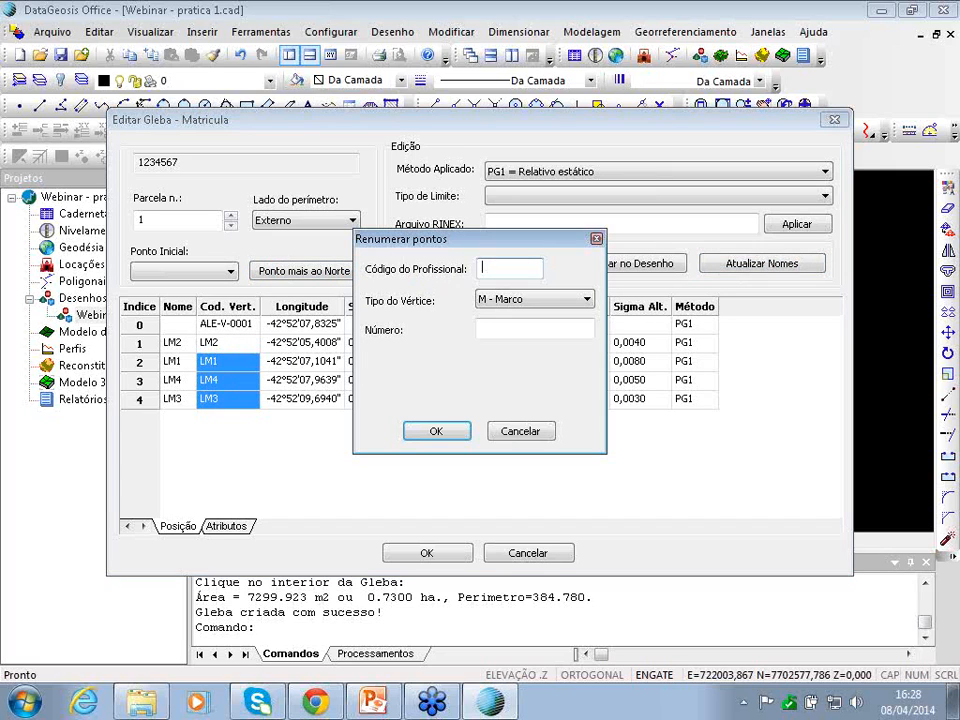
text(ALE.)
key(Tab)
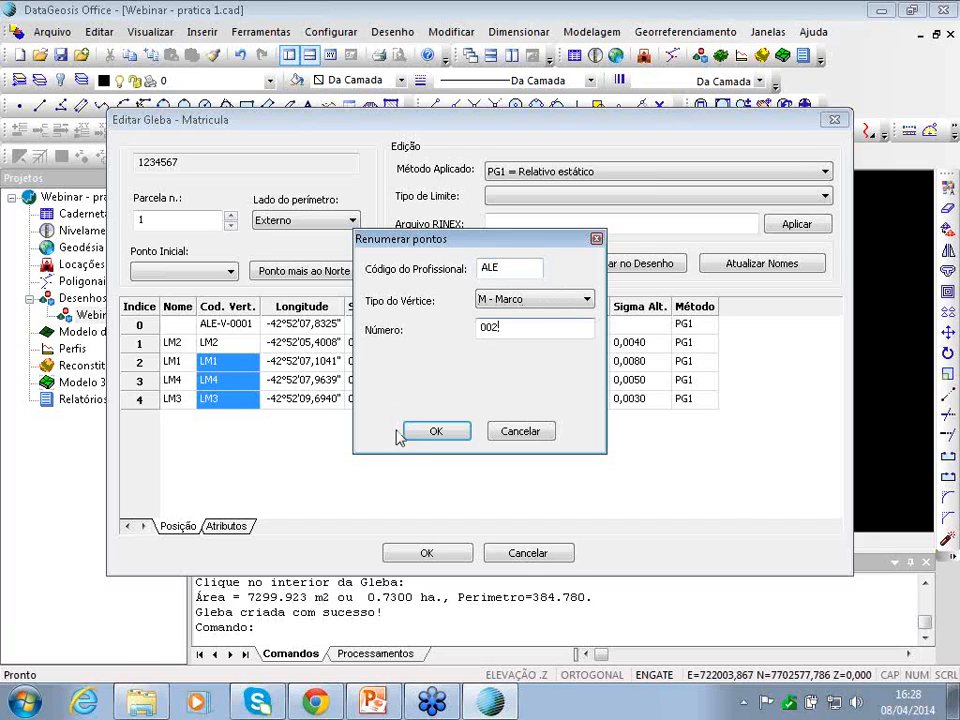
click(410, 434)
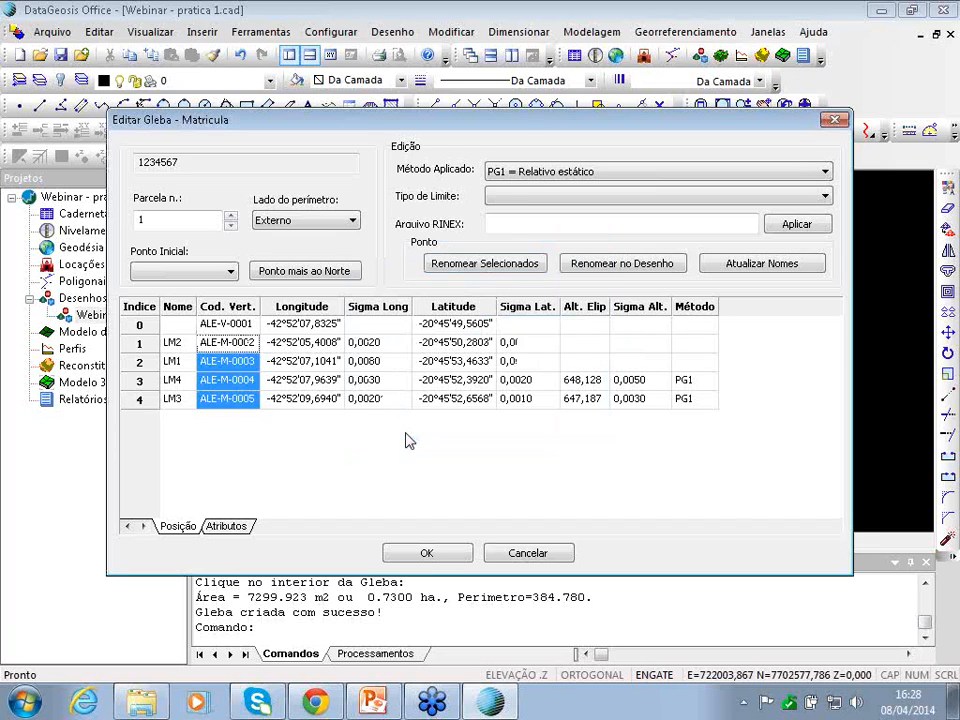
click(614, 268)
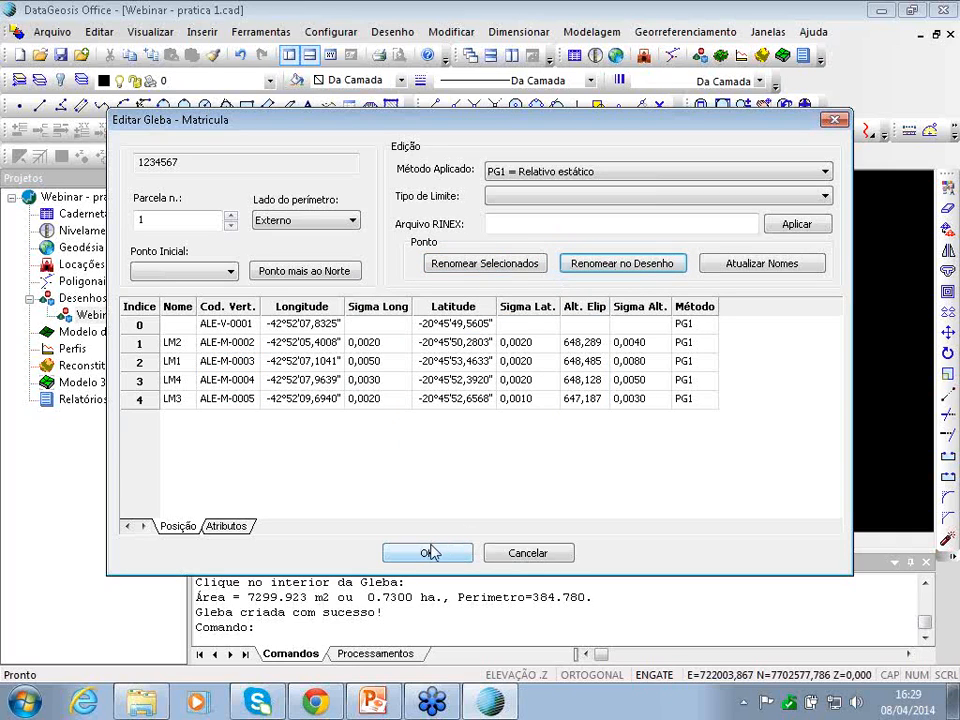
click(428, 553)
- Zoom out to the whole parcel and show the Georreferenciamento Relatórios submenu
click(656, 259)
scroll(396, 438, up, 5)
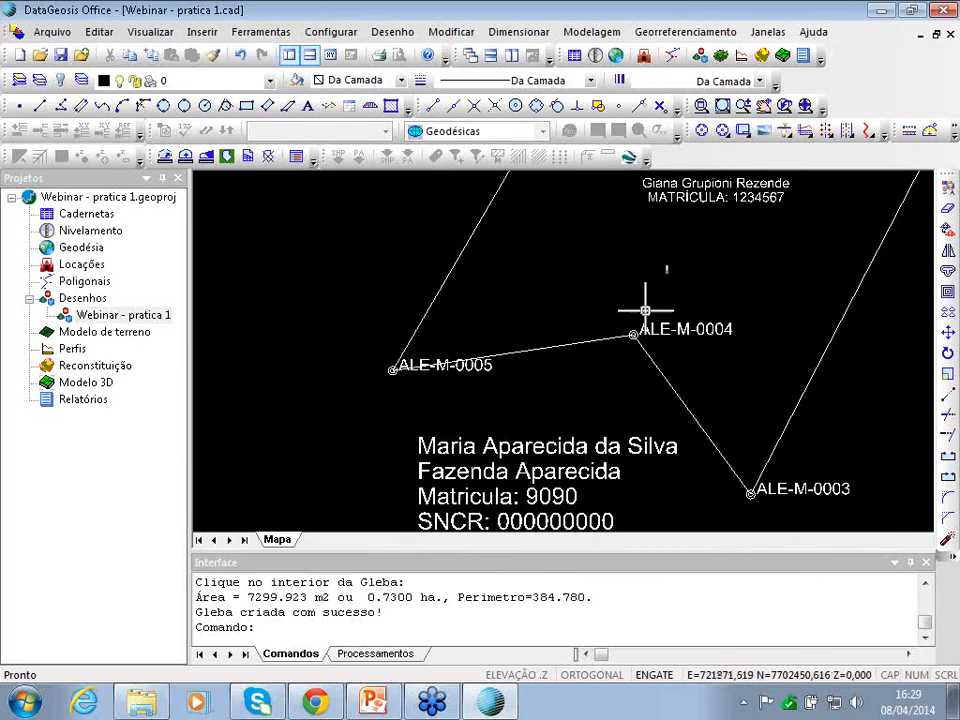
scroll(627, 400, down, 3)
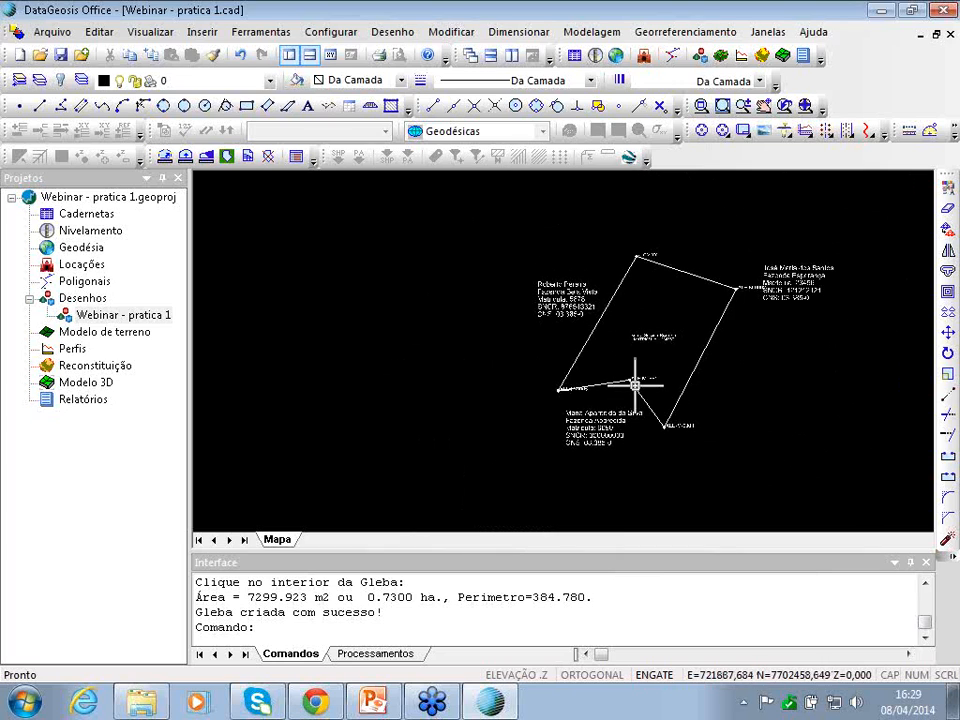
key(Right)
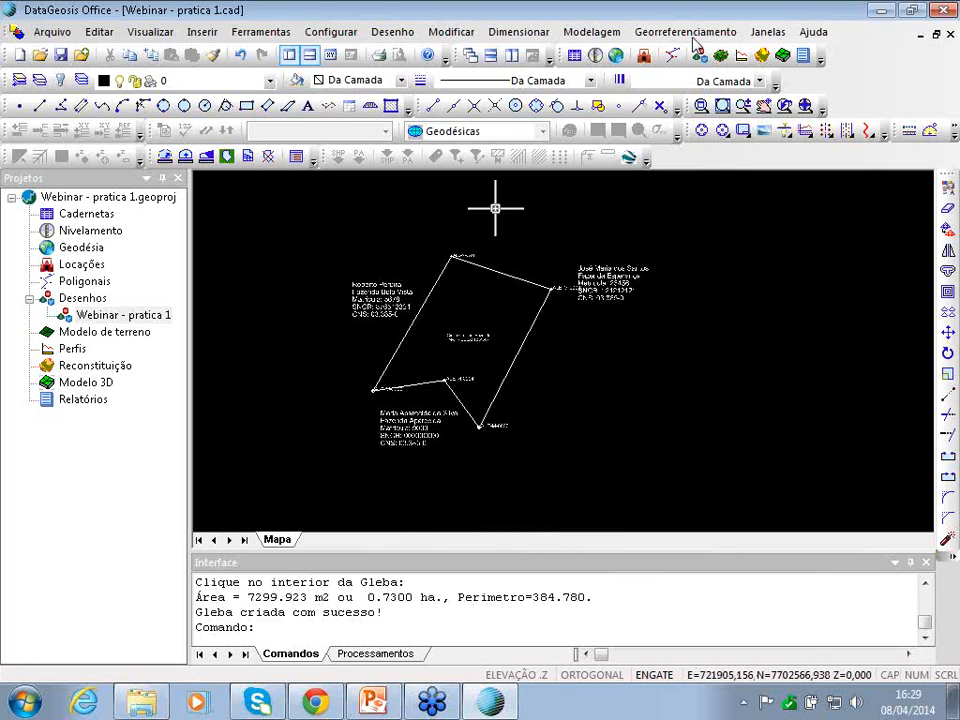
click(688, 31)
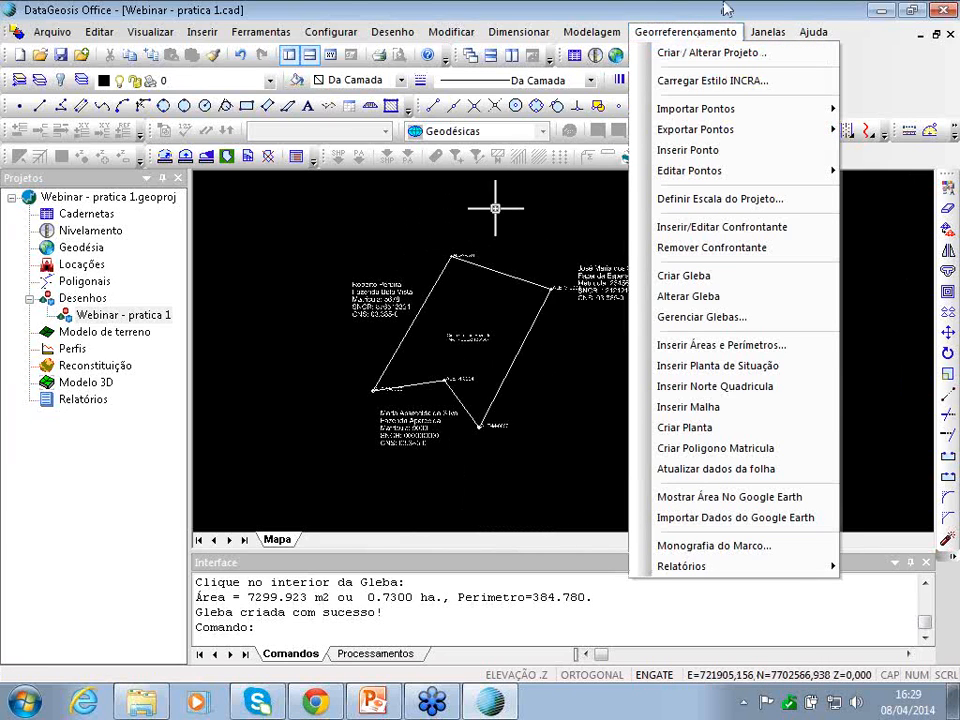
click(713, 31)
click(713, 31)
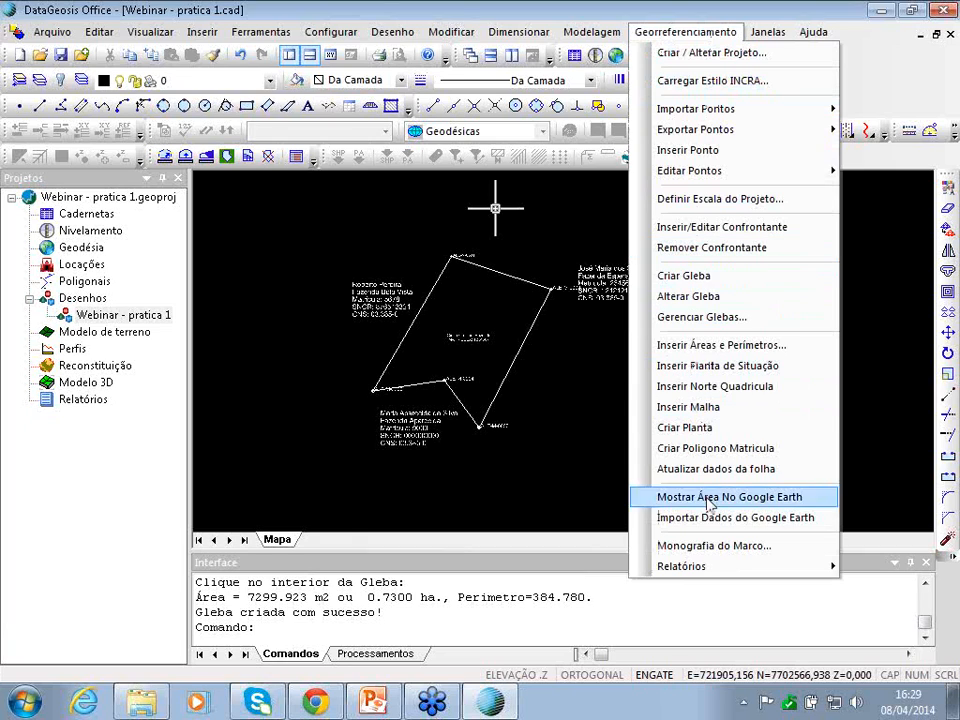
mouse_move(706, 568)
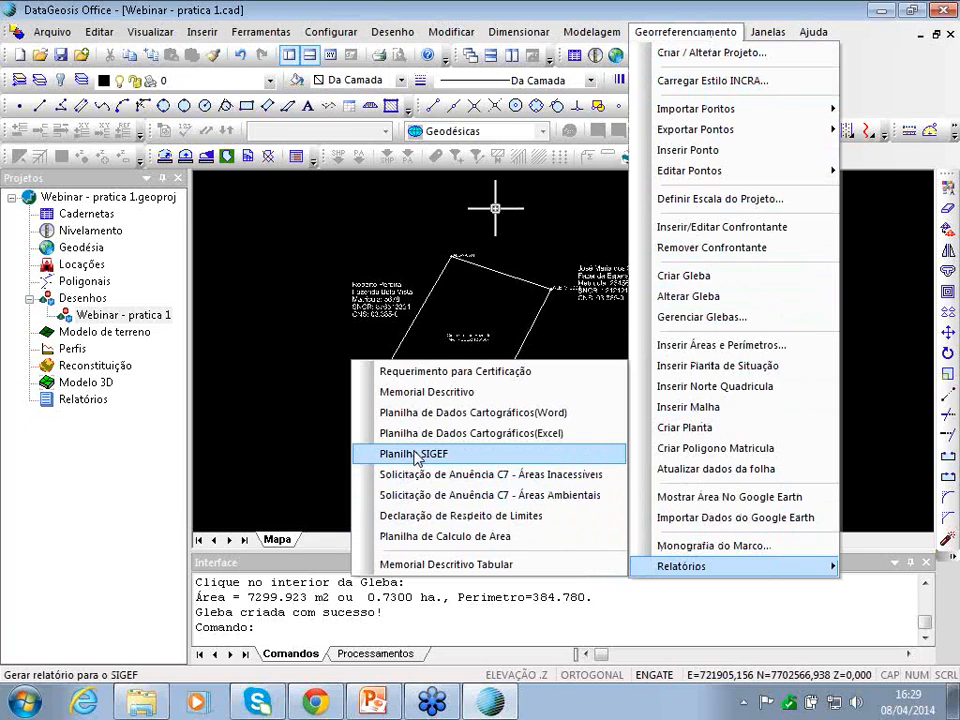
- Generate the Planilha SIGEF for the gleba as 'Webinar - pratica 1' in Geográficas coordinates
click(416, 456)
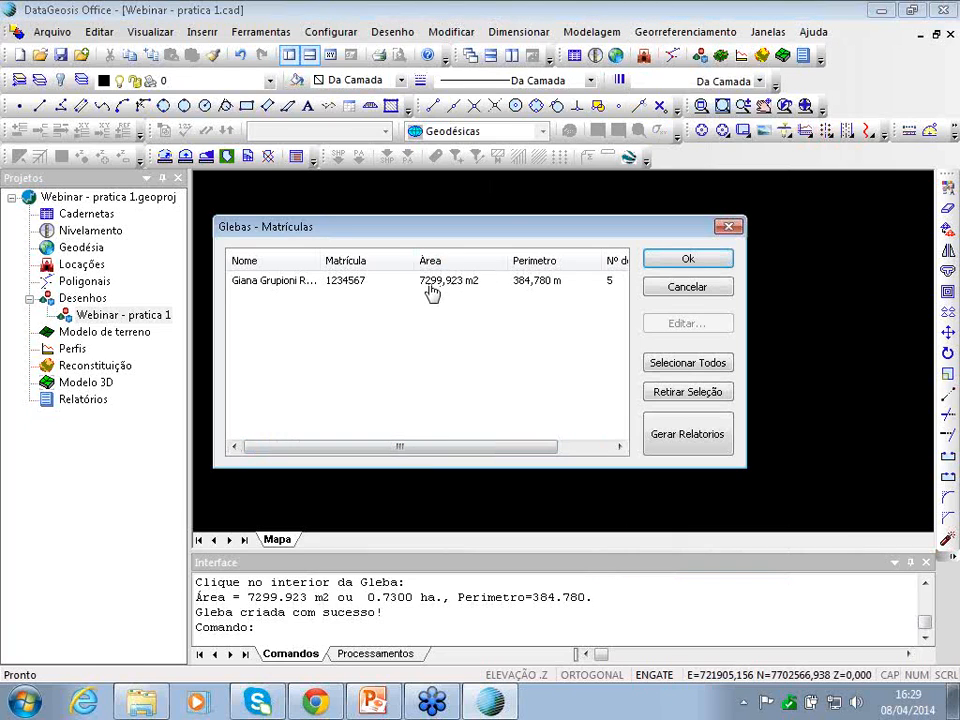
click(431, 290)
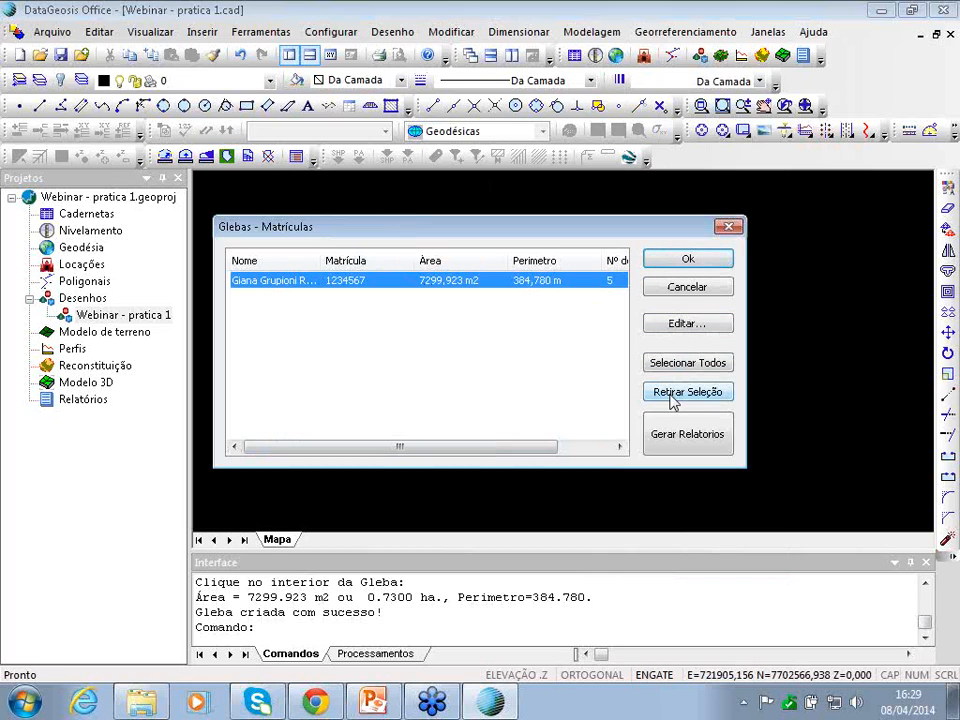
click(670, 432)
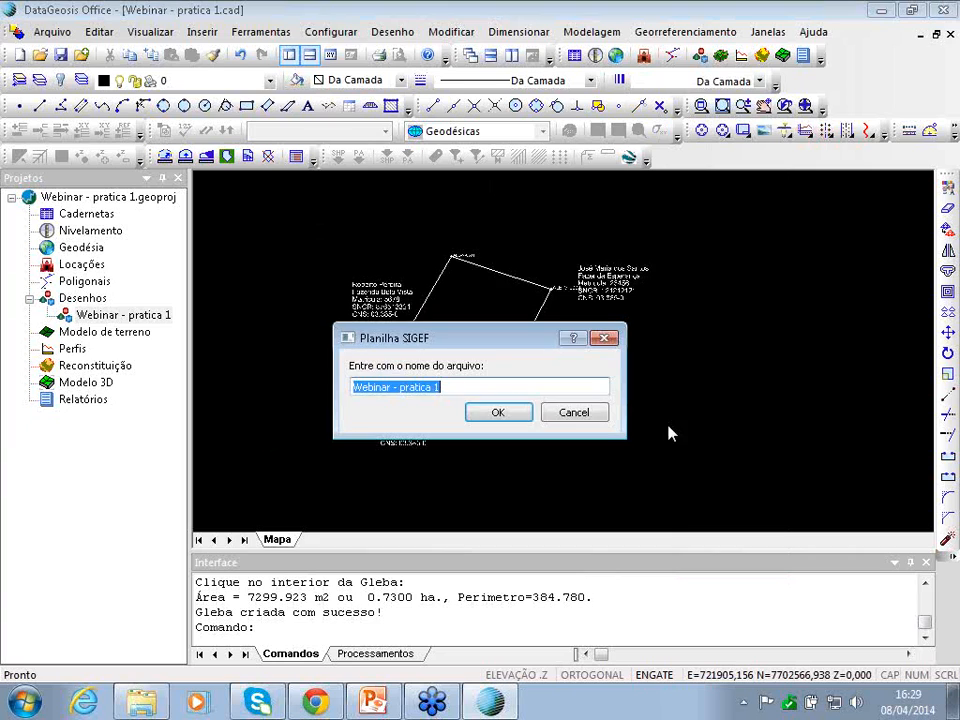
click(496, 418)
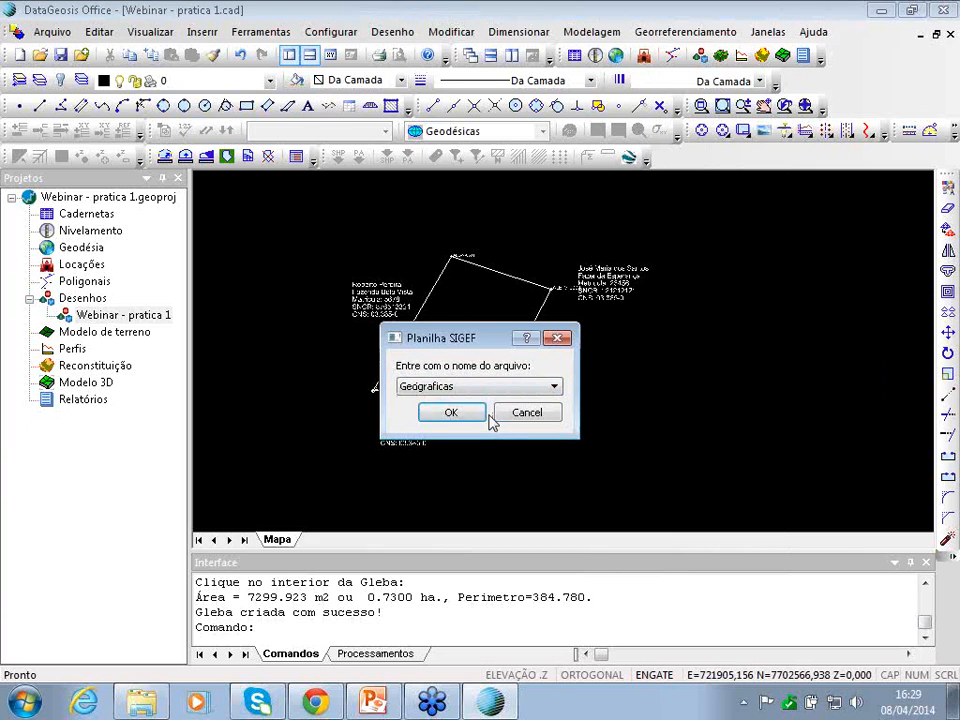
drag(474, 337, 526, 212)
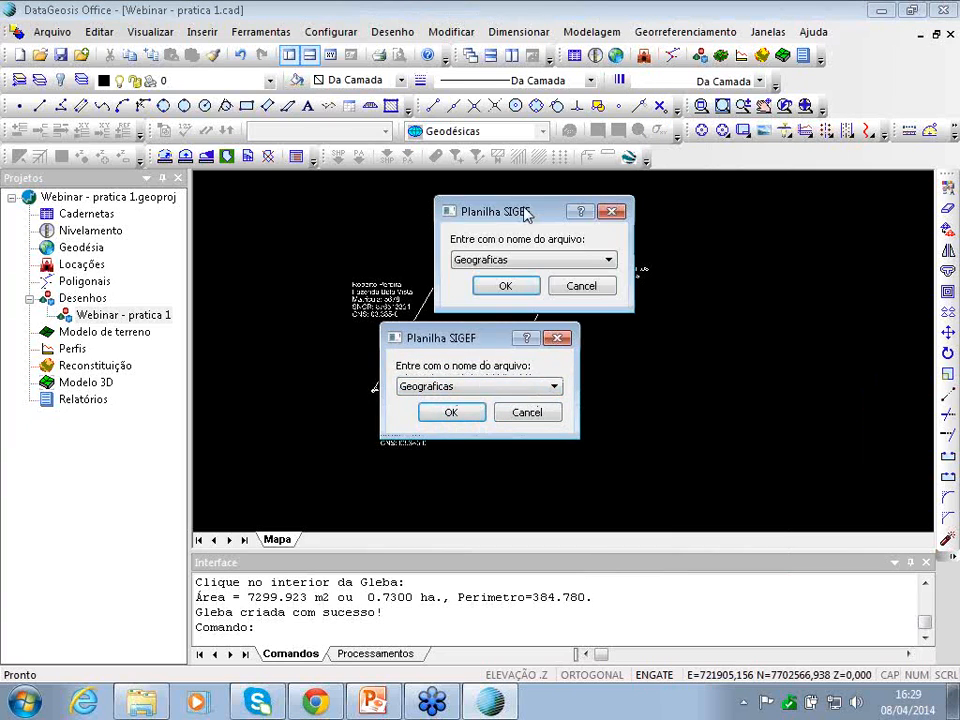
click(517, 261)
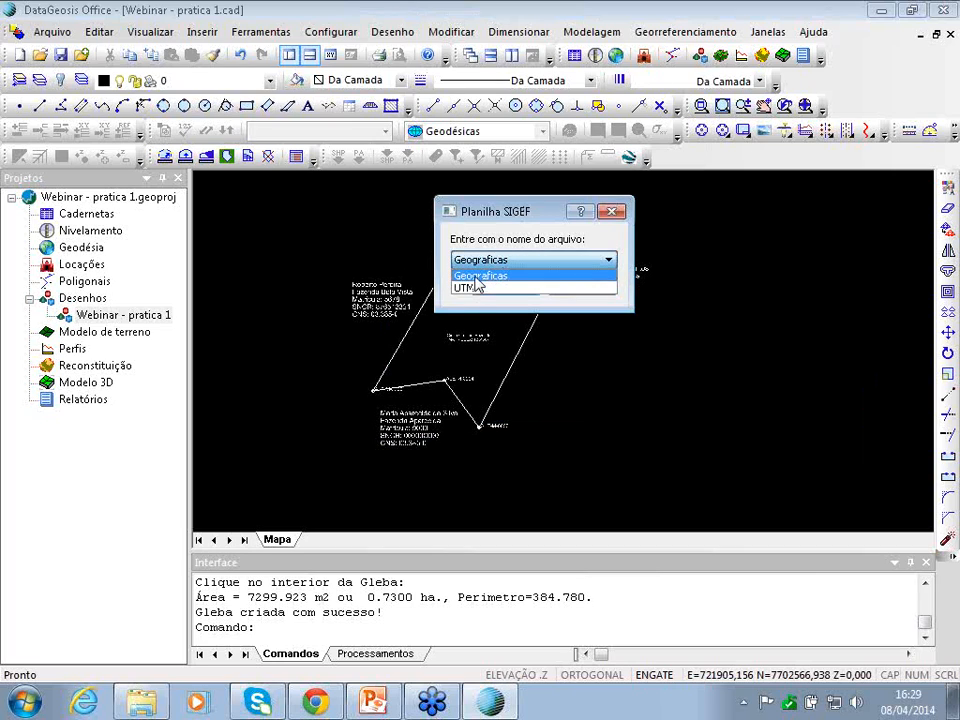
click(475, 277)
click(489, 283)
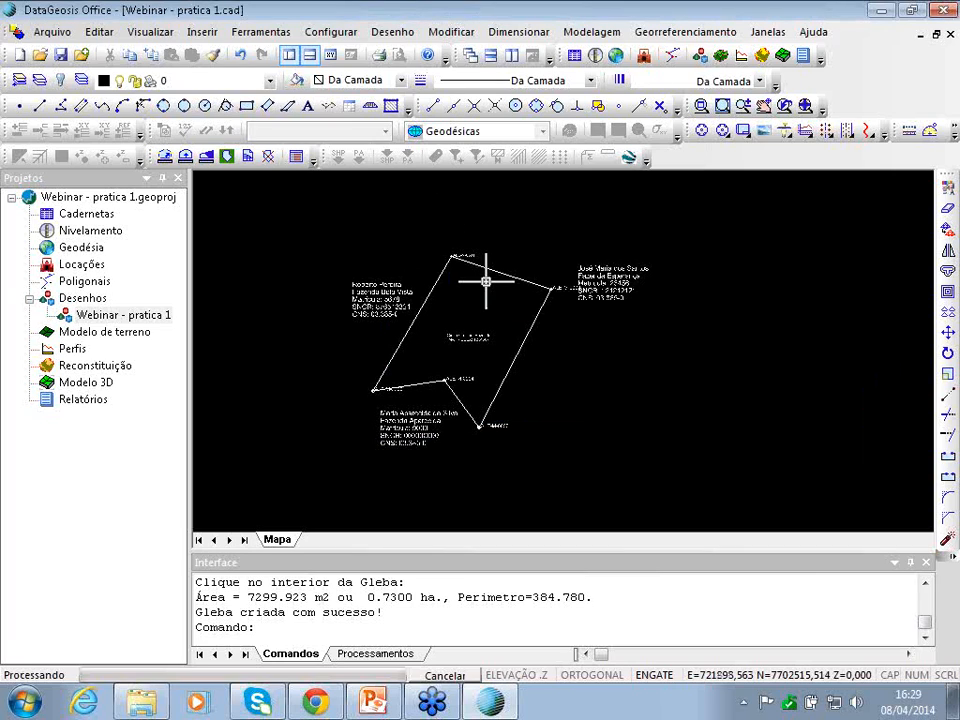
- Open Webinar_pratica1 from the desktop in LibreOffice, then return to the DataGeosis drawing
click(884, 14)
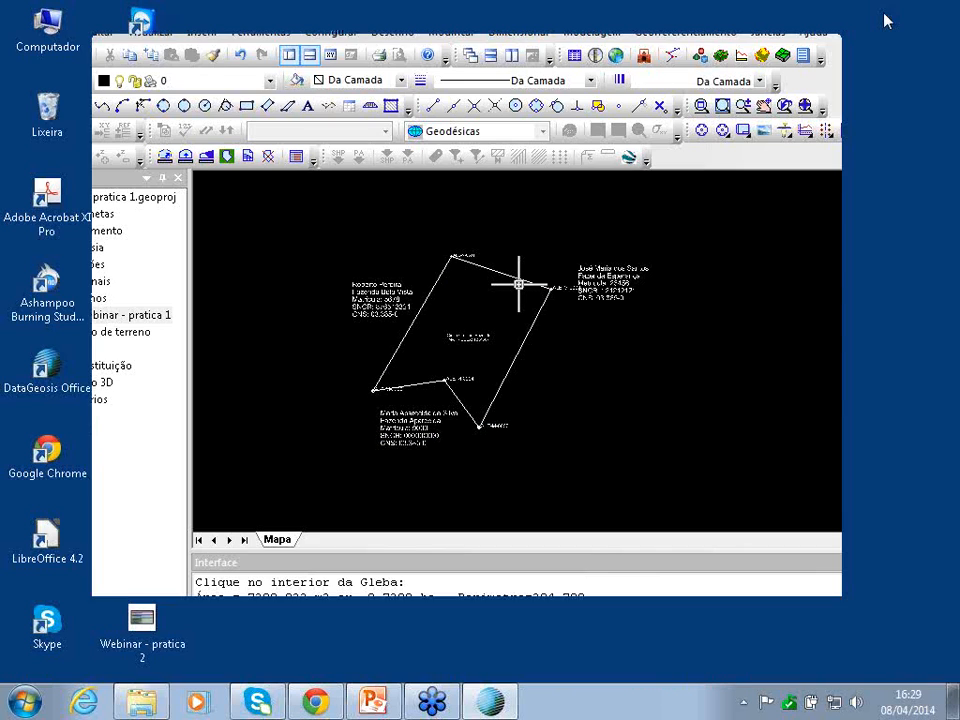
click(759, 54)
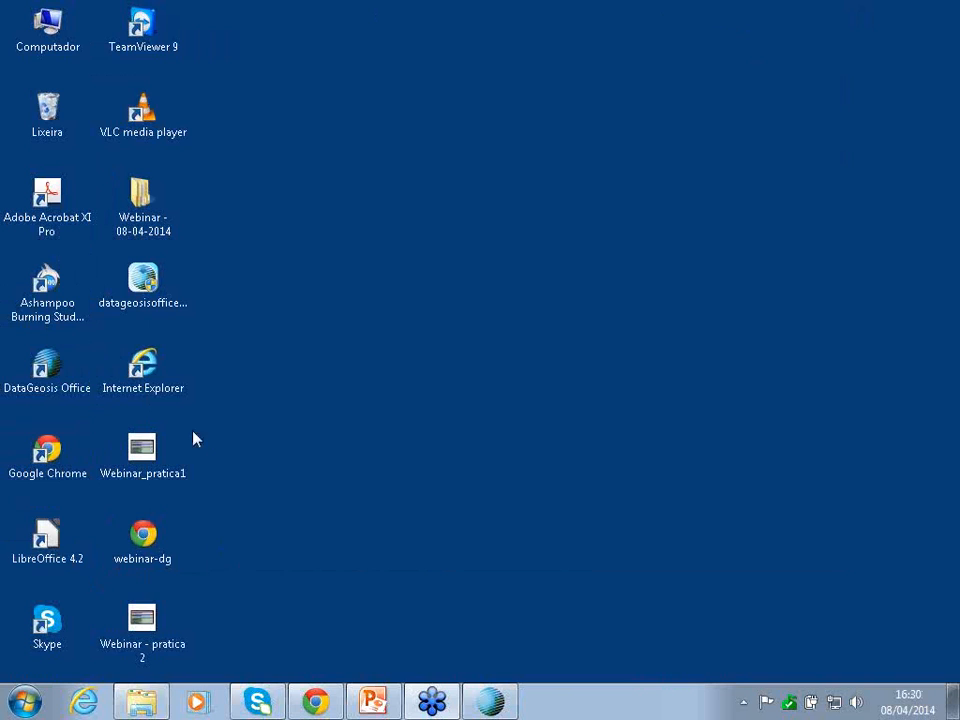
double_click(163, 452)
click(490, 703)
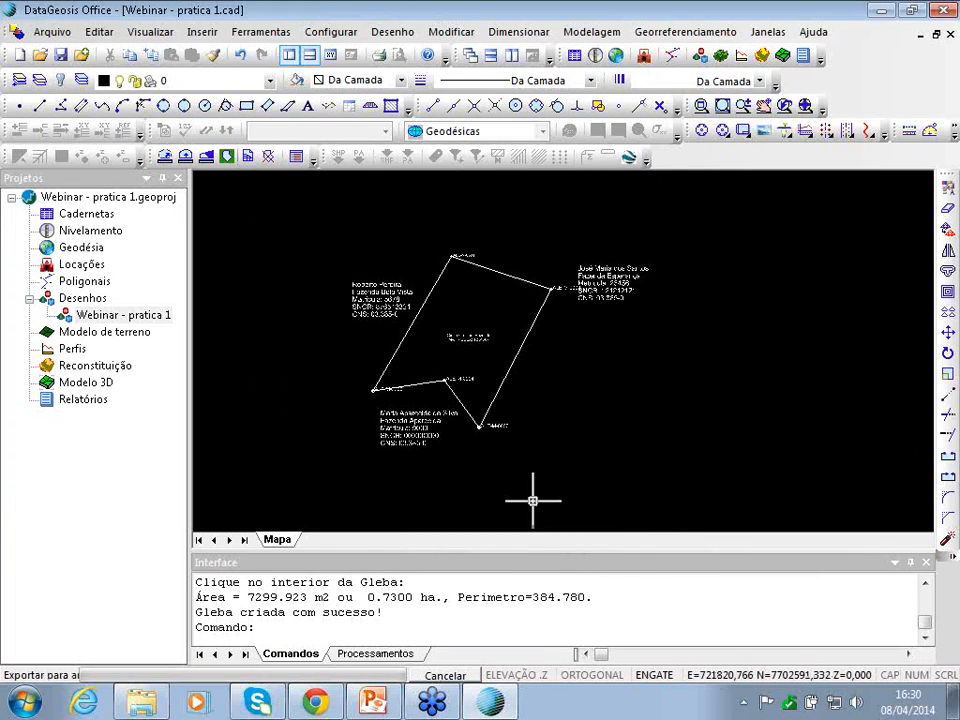
click(490, 703)
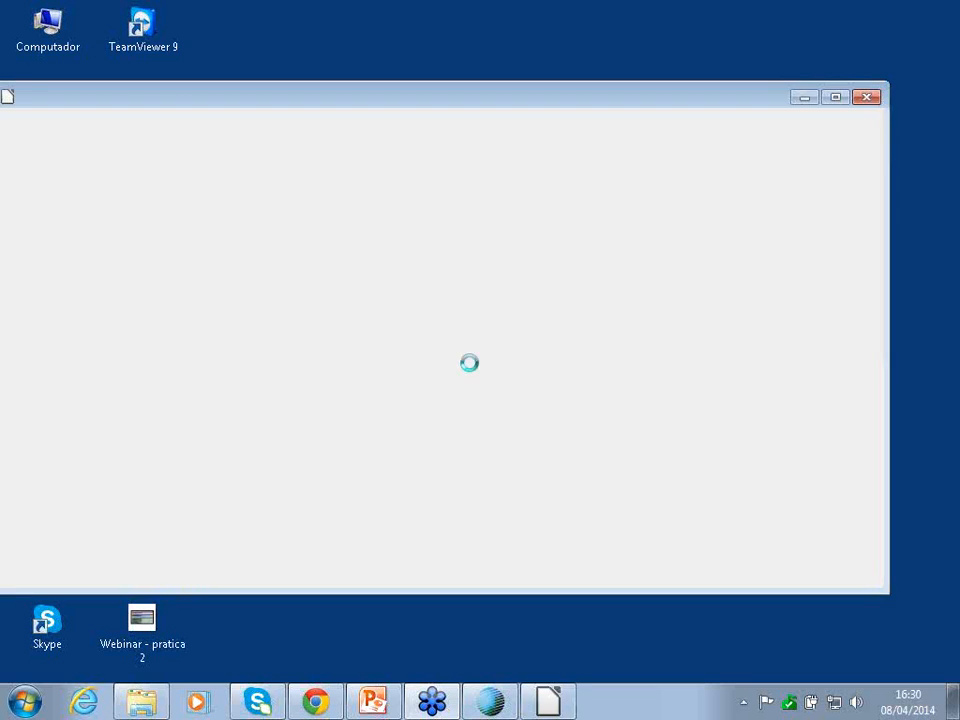
click(487, 701)
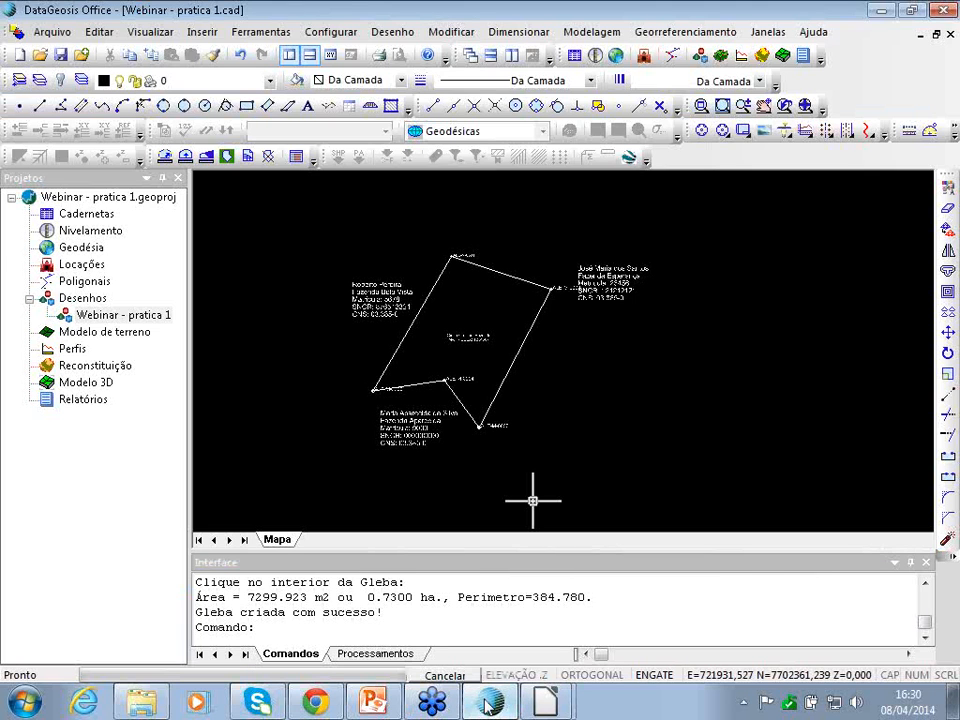
mouse_move(550, 710)
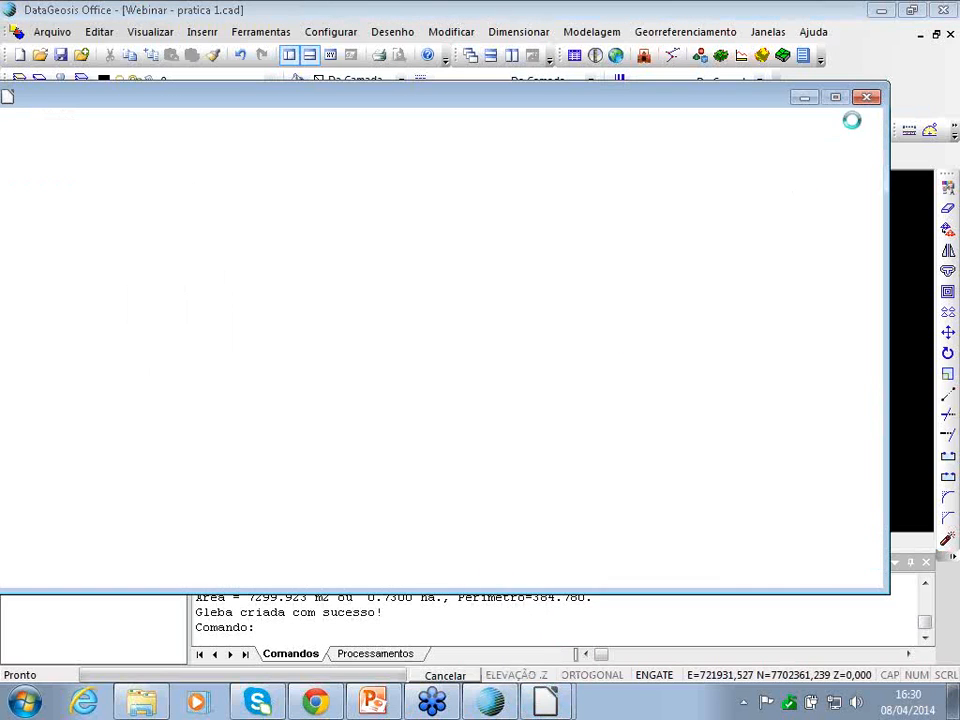
click(804, 99)
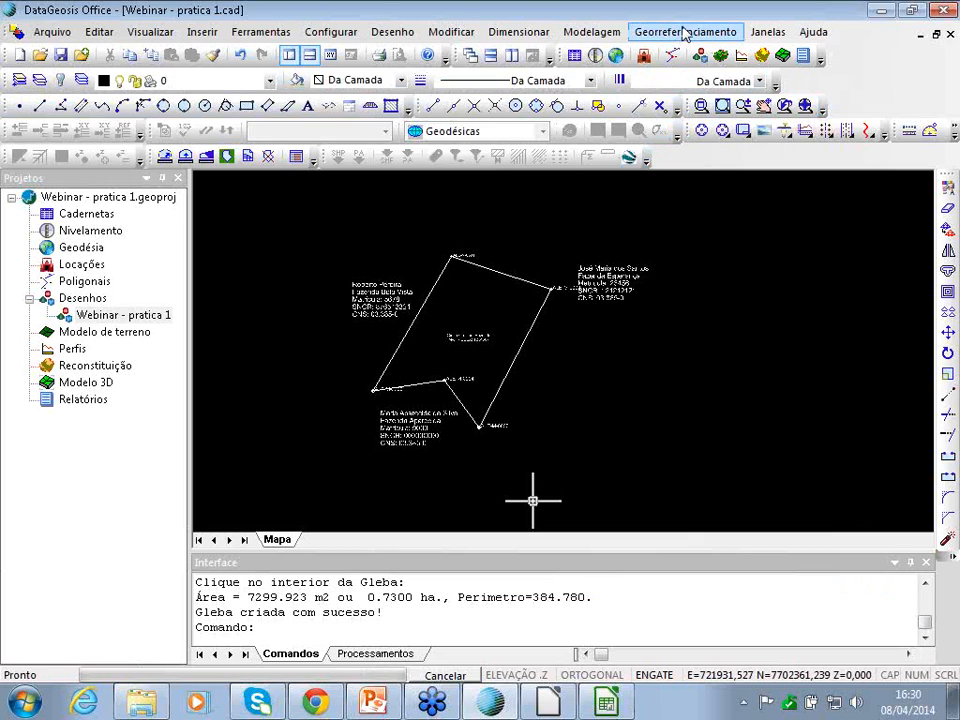
- Launch Definir Escala do Projeto and pick the framing window's first corner on the map
click(700, 31)
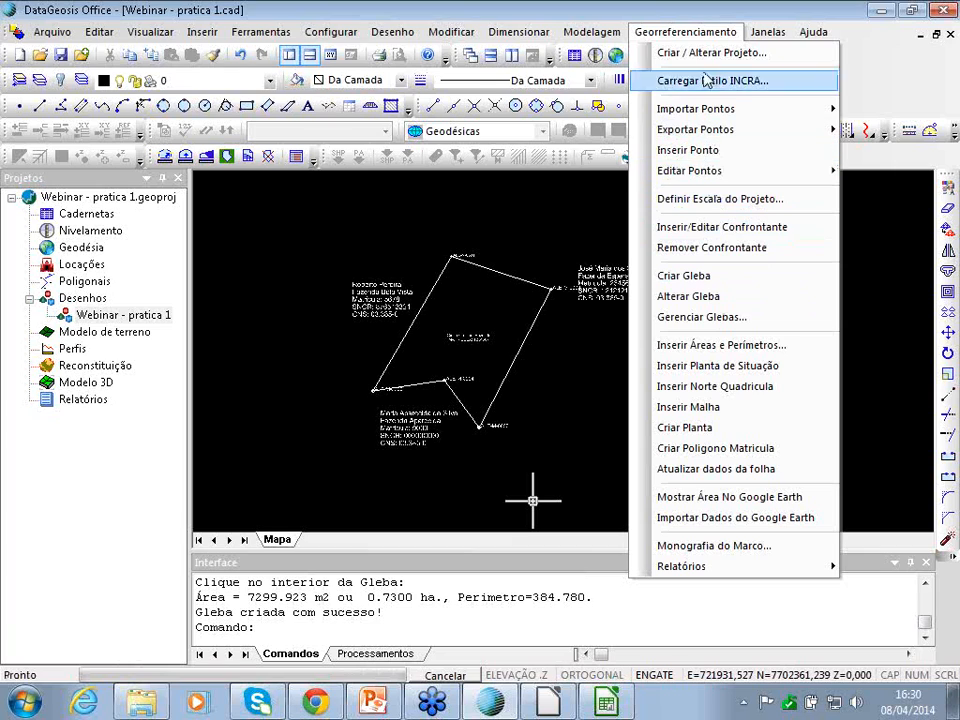
click(705, 34)
click(700, 32)
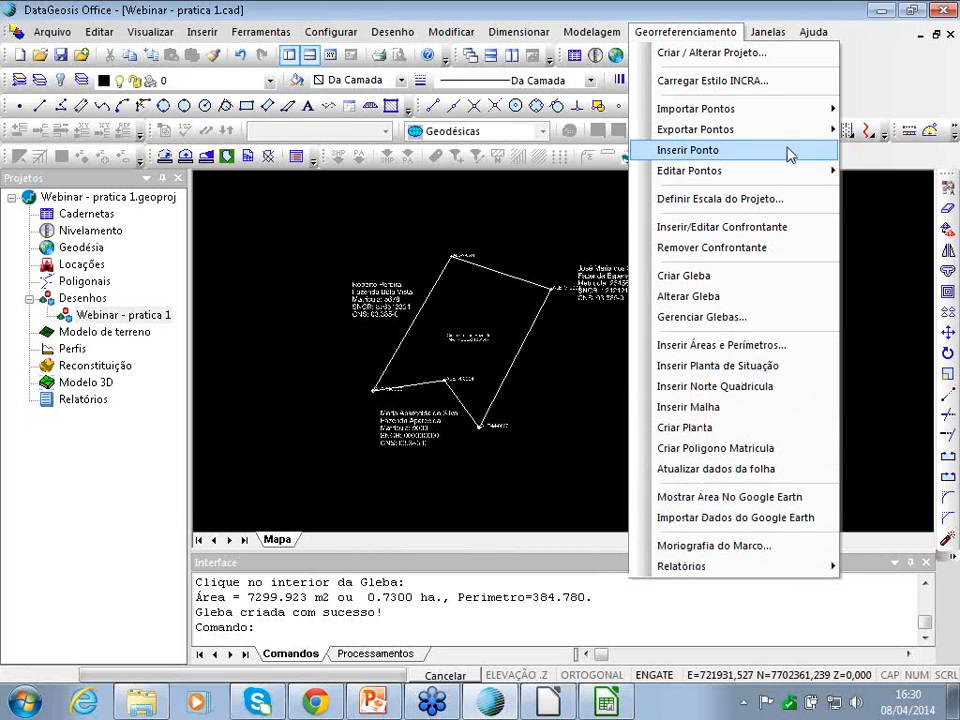
click(721, 200)
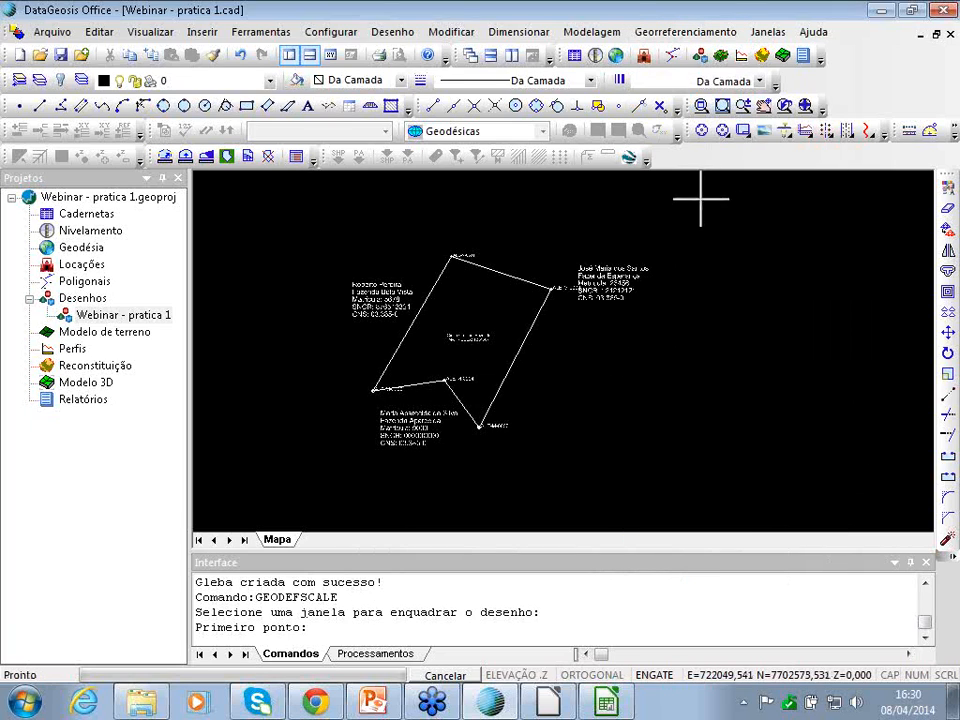
click(378, 218)
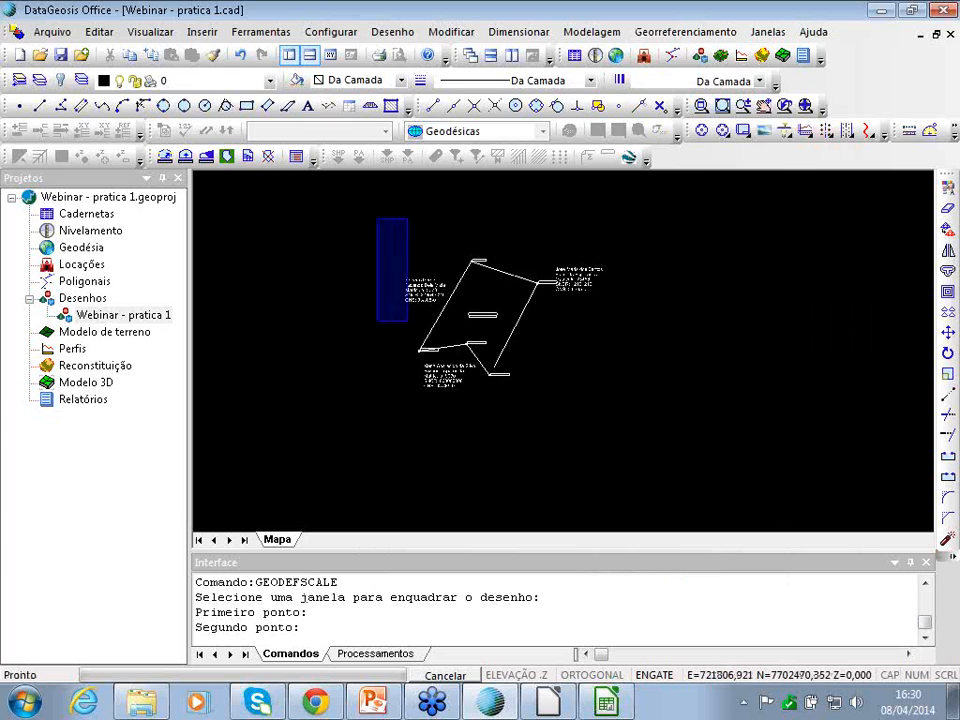
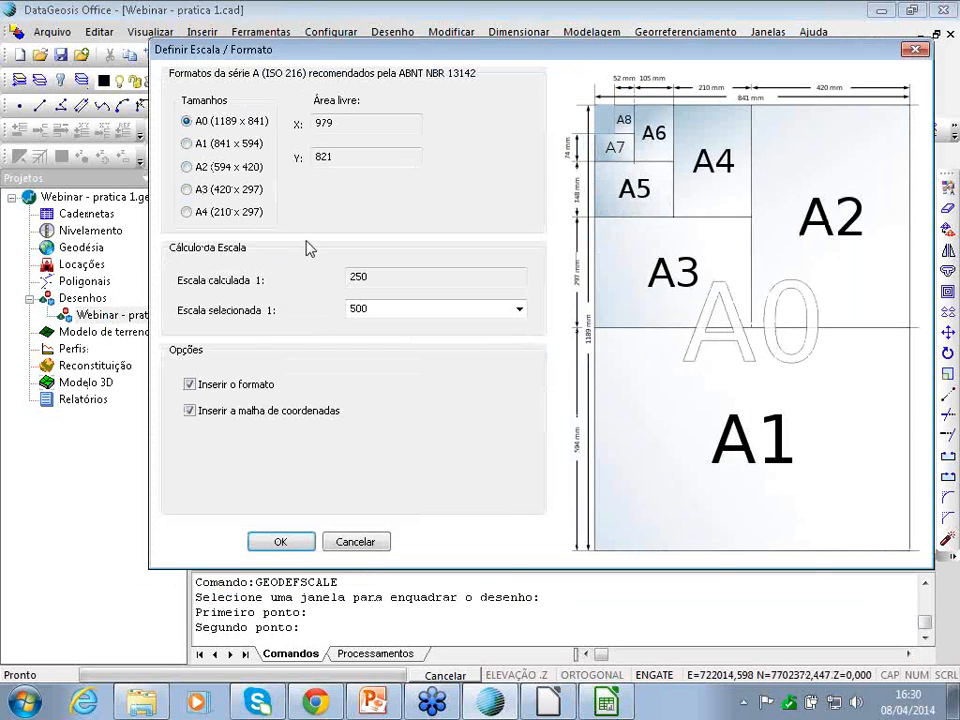
- Choose the A3 (420 x 297) sheet at scale 1:1500 without the coordinate grid, and confirm
click(187, 190)
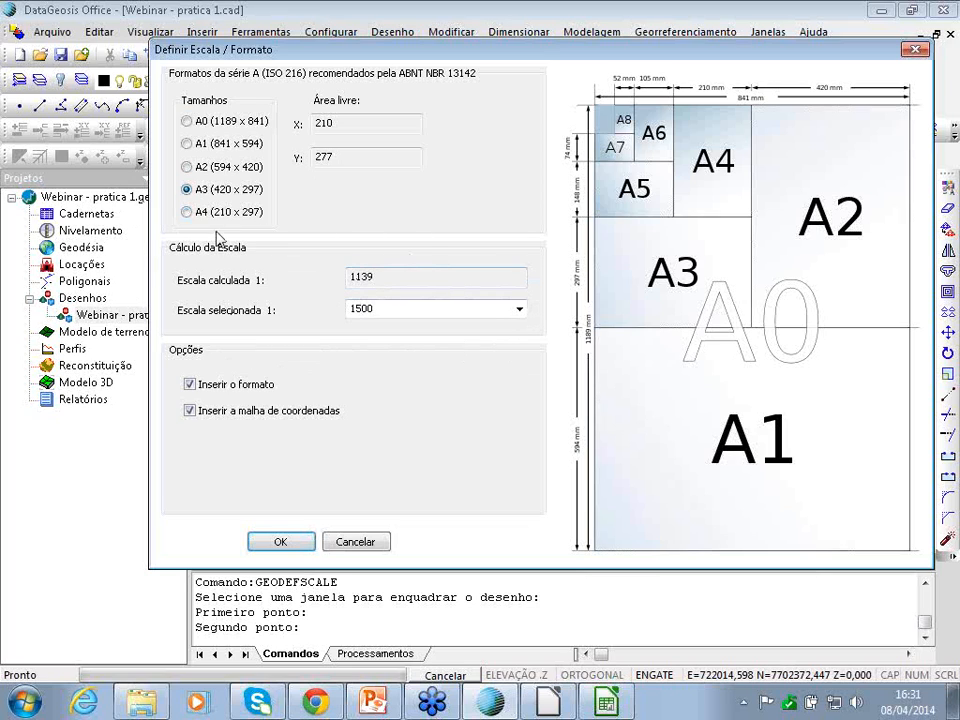
drag(390, 278, 339, 276)
click(393, 280)
click(519, 309)
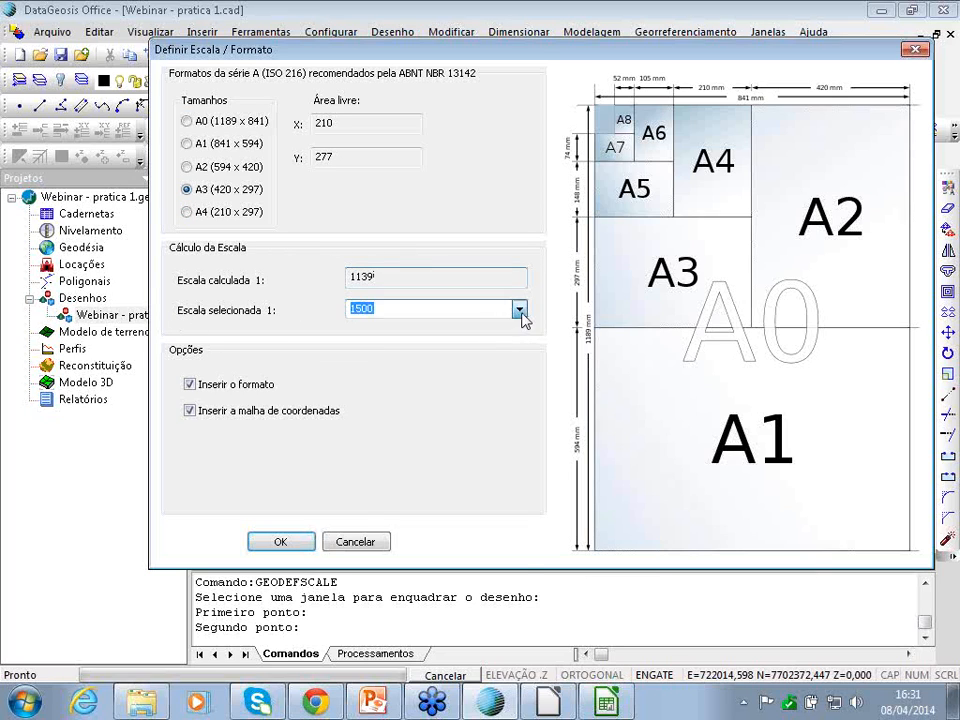
click(521, 312)
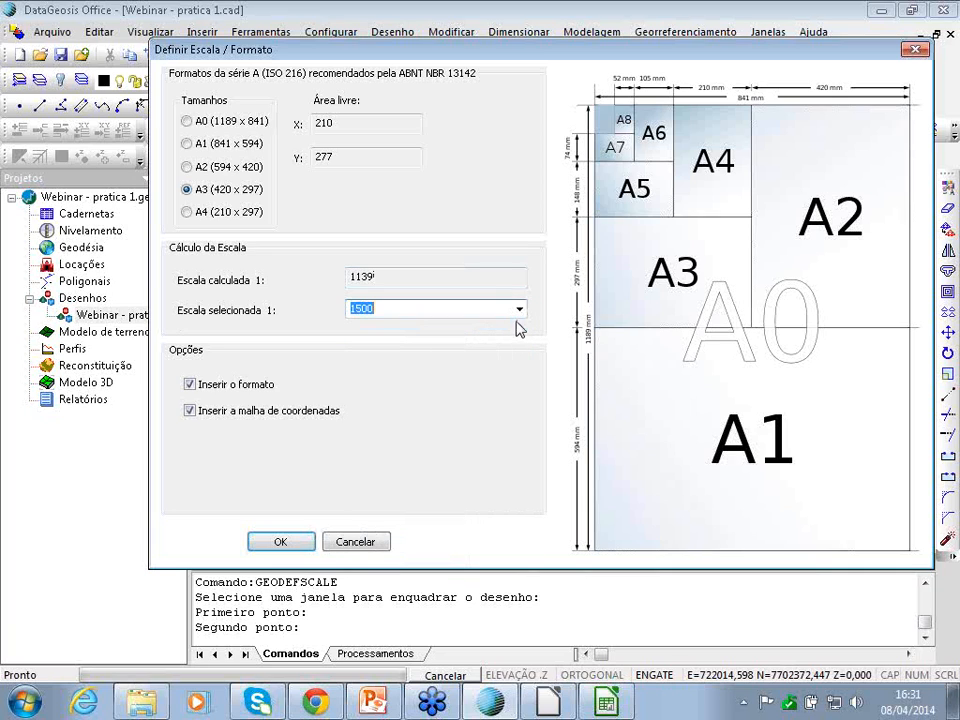
click(521, 311)
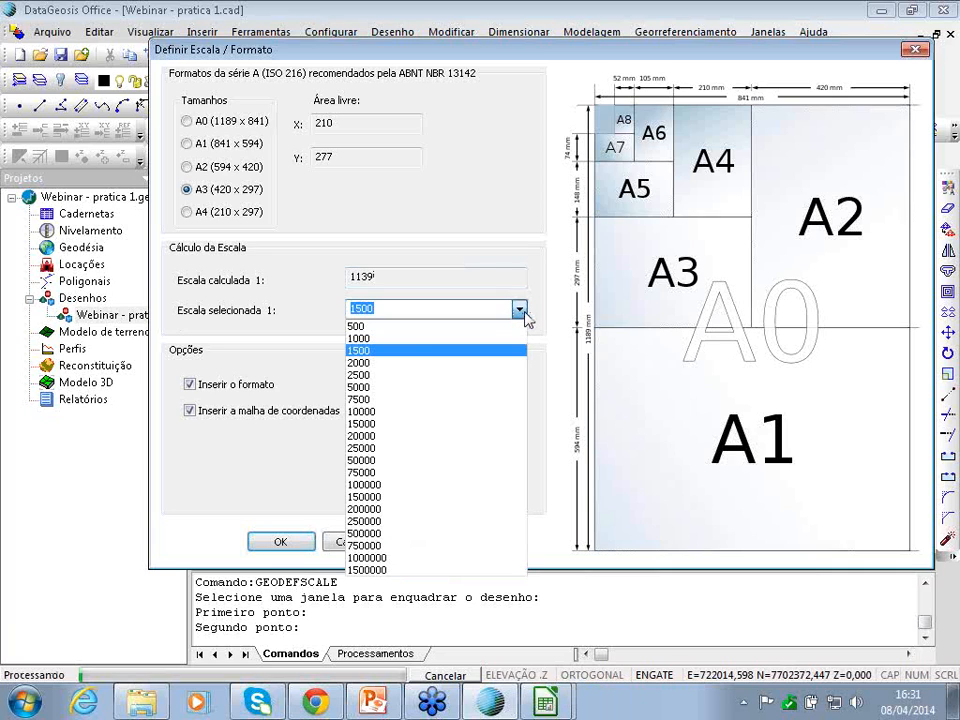
click(521, 311)
click(521, 311)
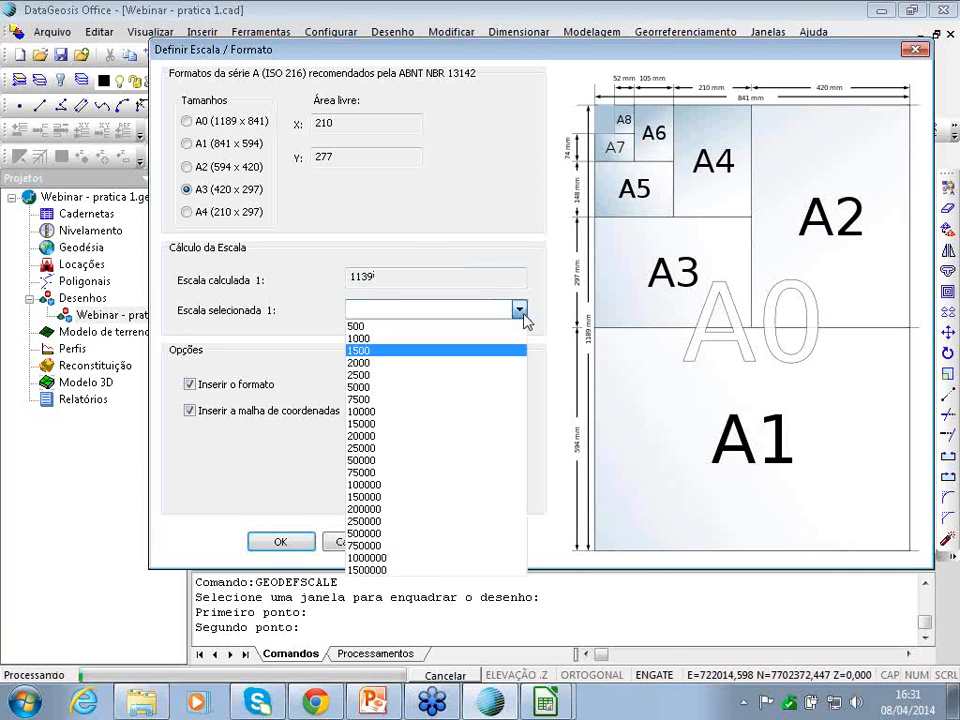
click(361, 351)
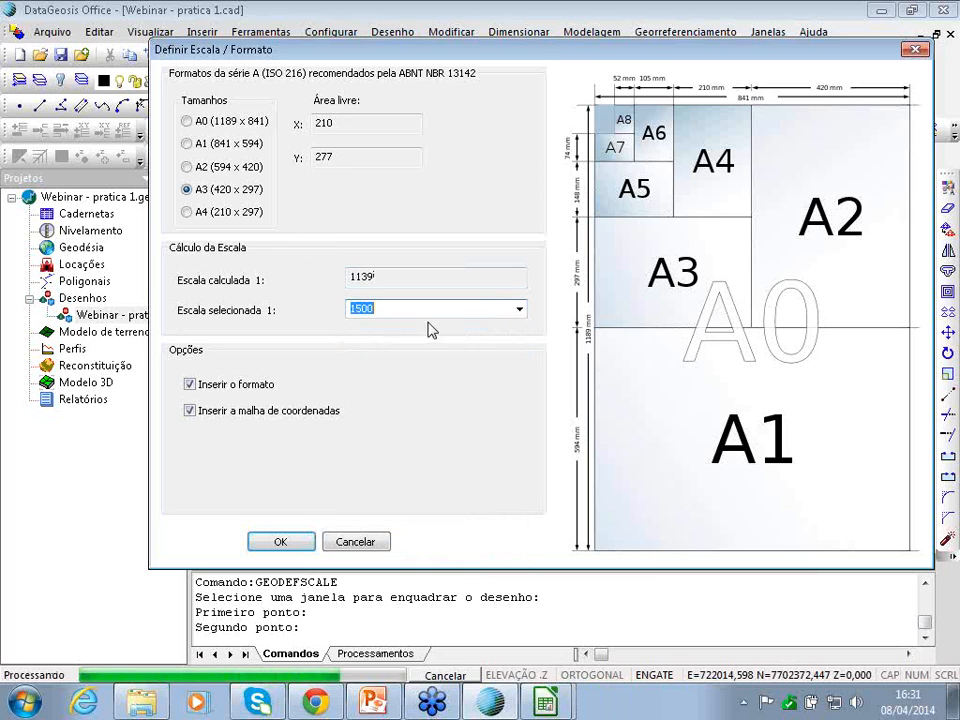
click(519, 310)
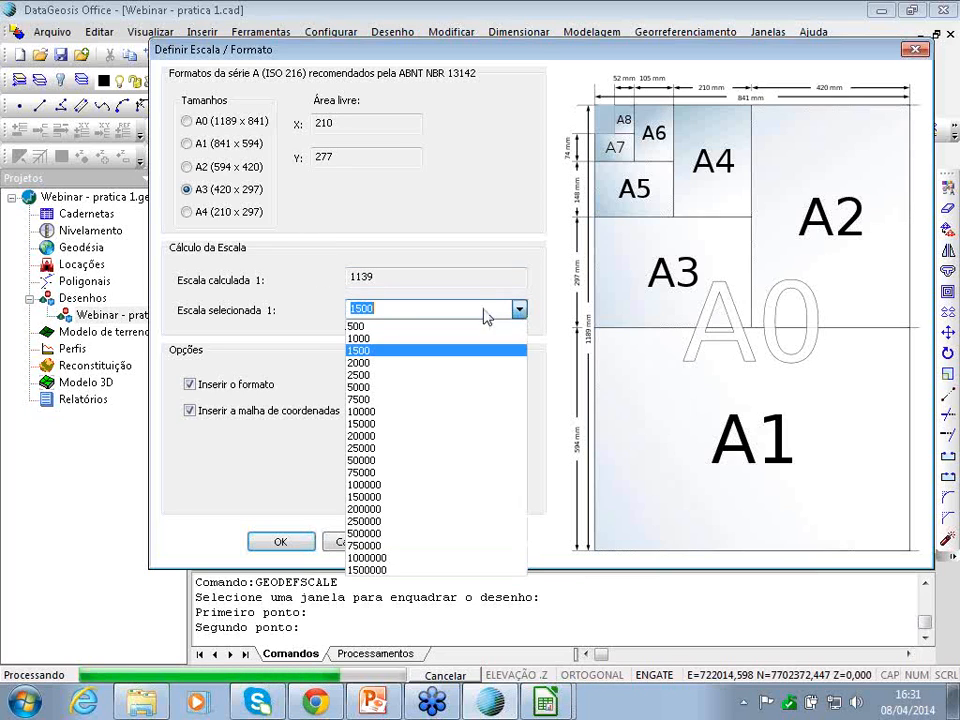
click(371, 352)
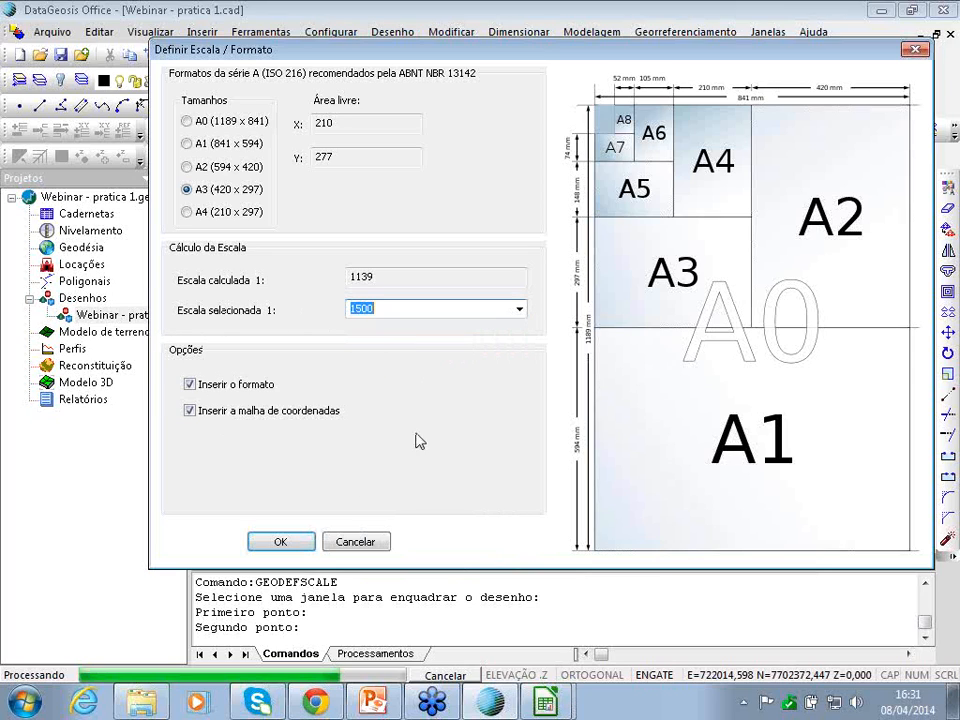
click(190, 411)
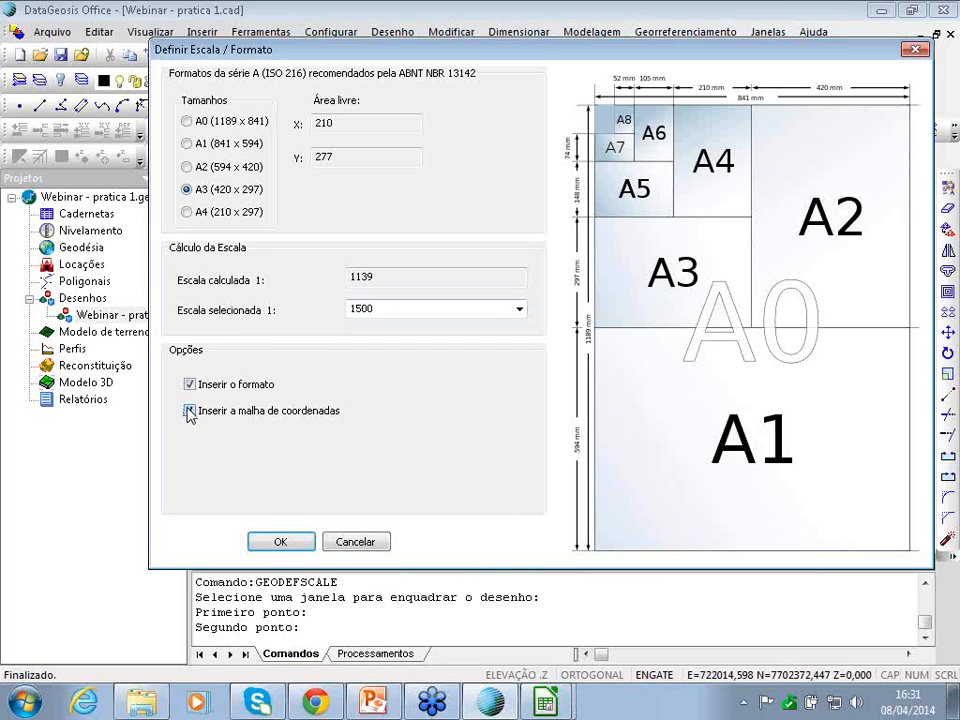
click(303, 544)
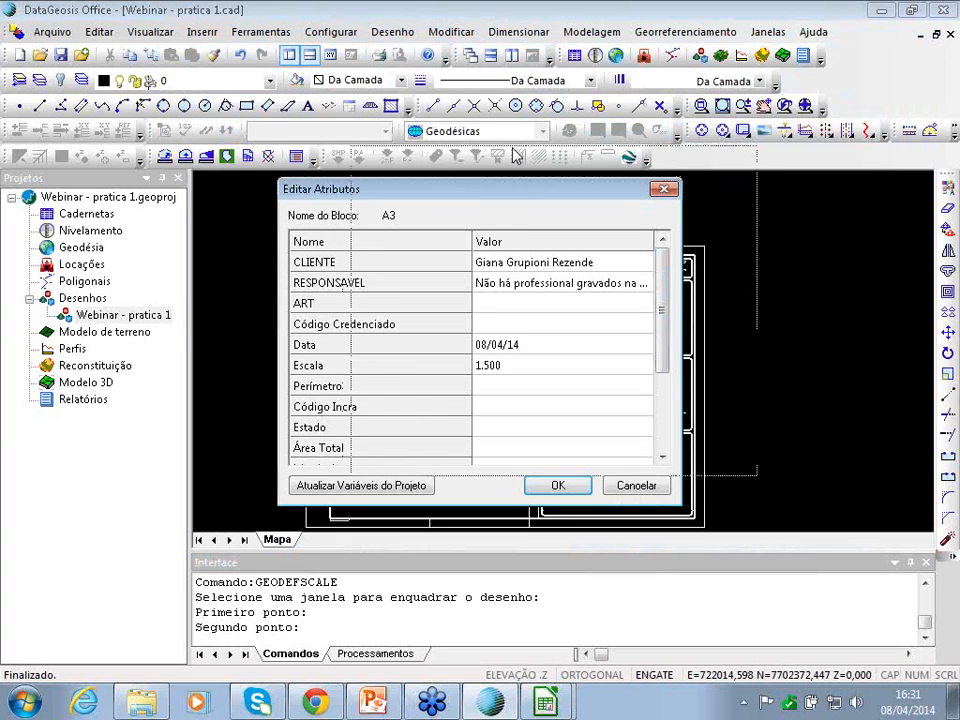
- Replace the RESPONSAVEL title-block value with the client's name
drag(515, 188, 571, 113)
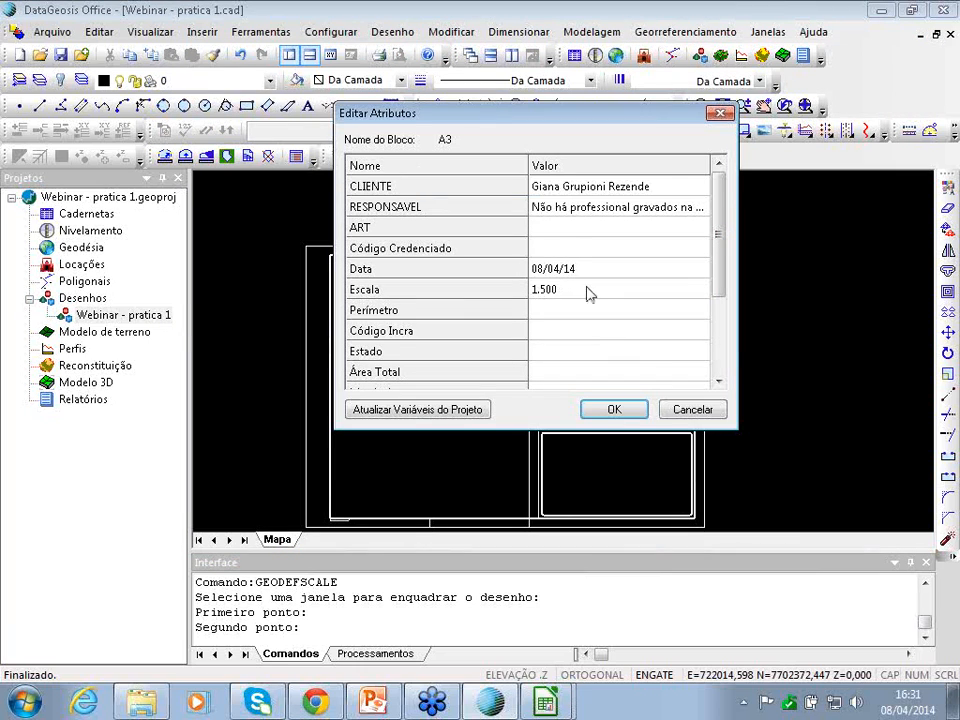
click(615, 208)
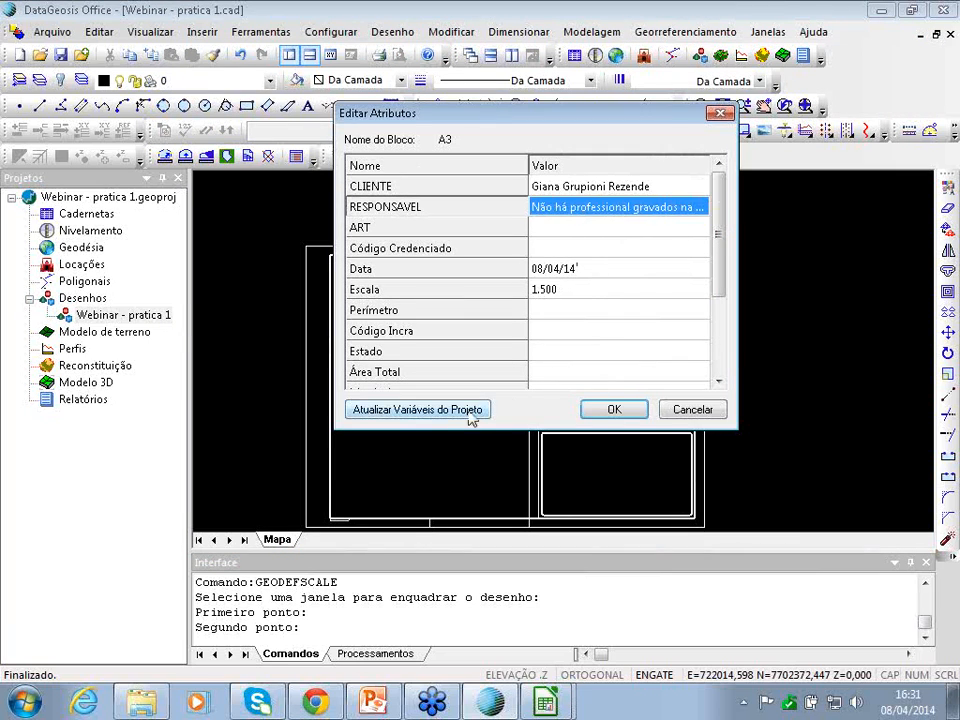
drag(720, 201, 731, 317)
click(556, 192)
click(556, 192)
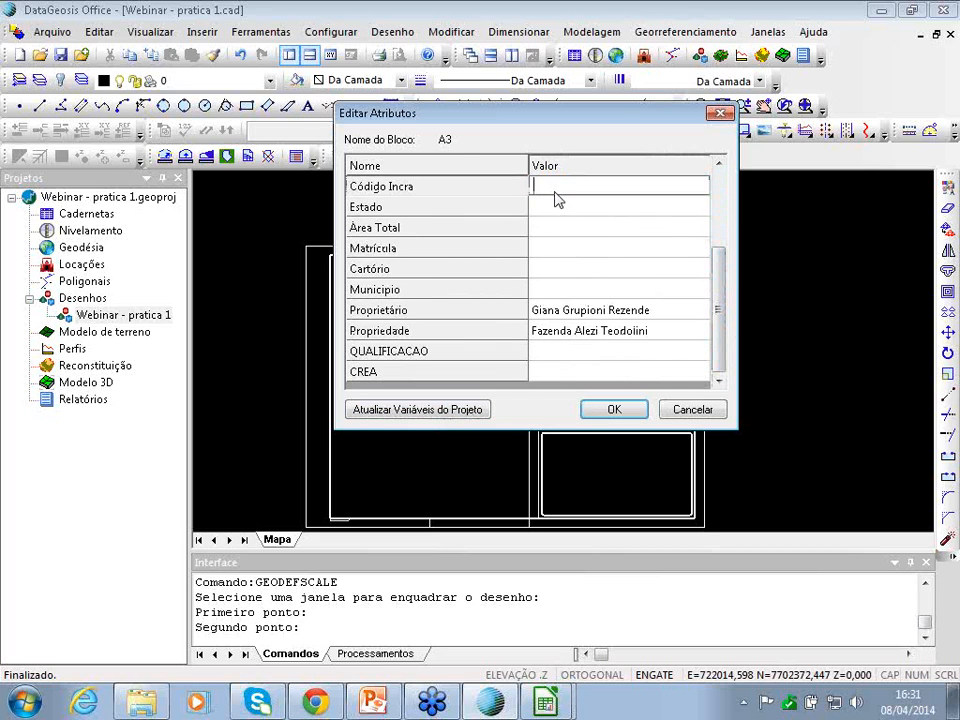
drag(729, 317, 720, 243)
double_click(598, 211)
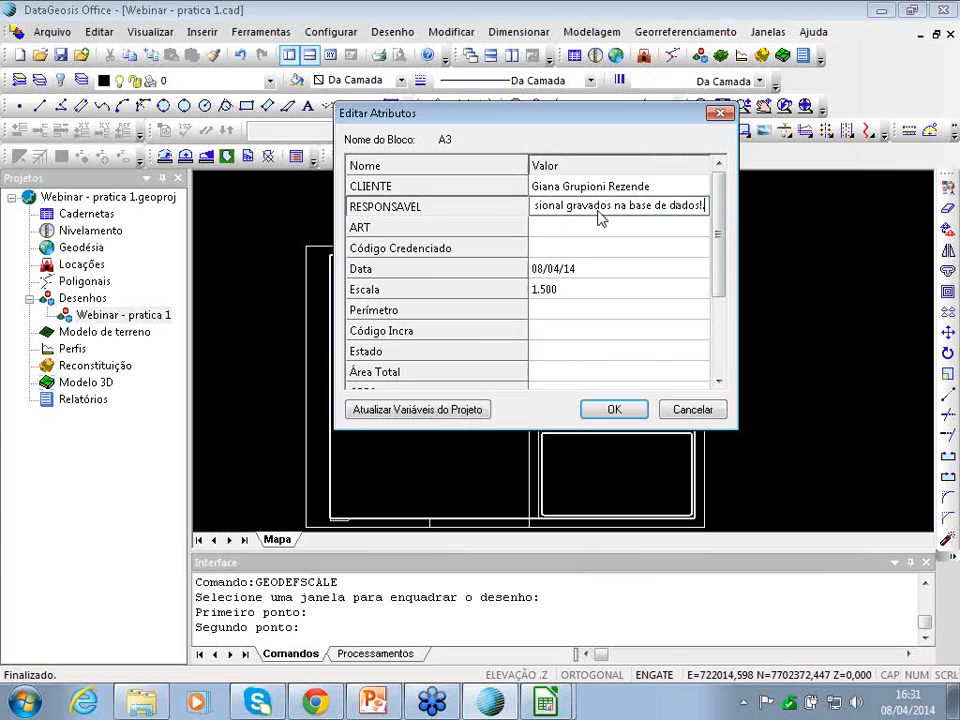
drag(705, 208, 301, 198)
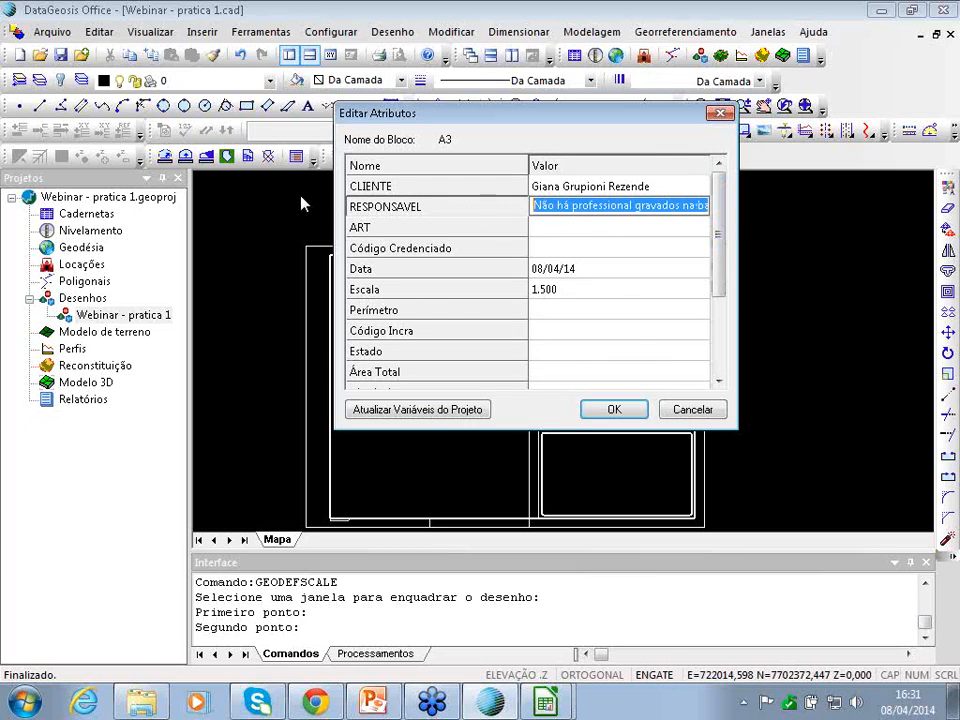
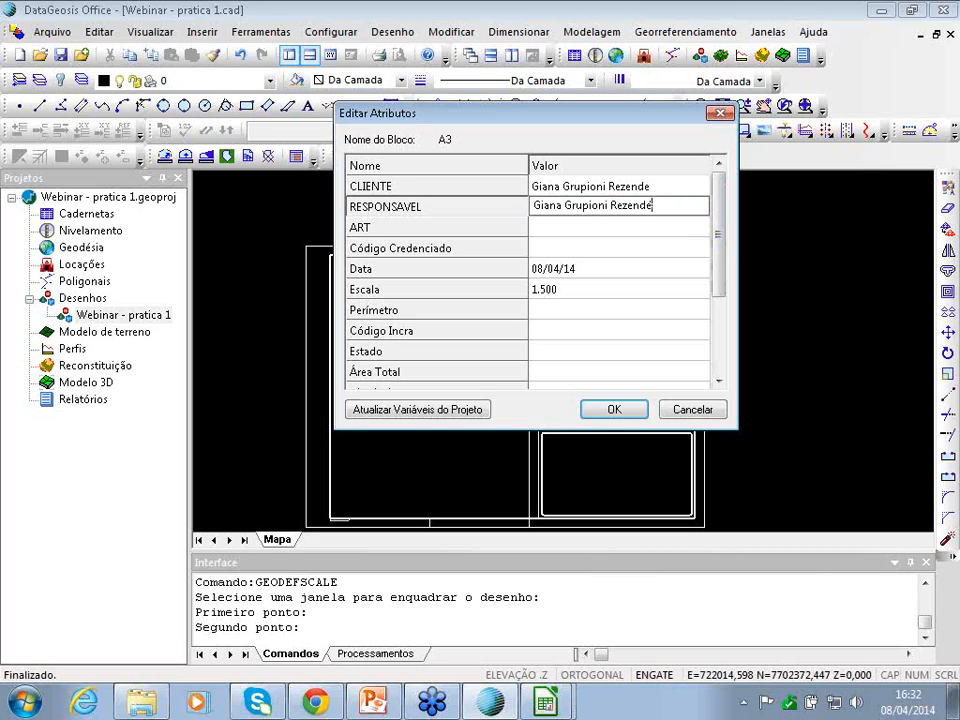
key(Return)
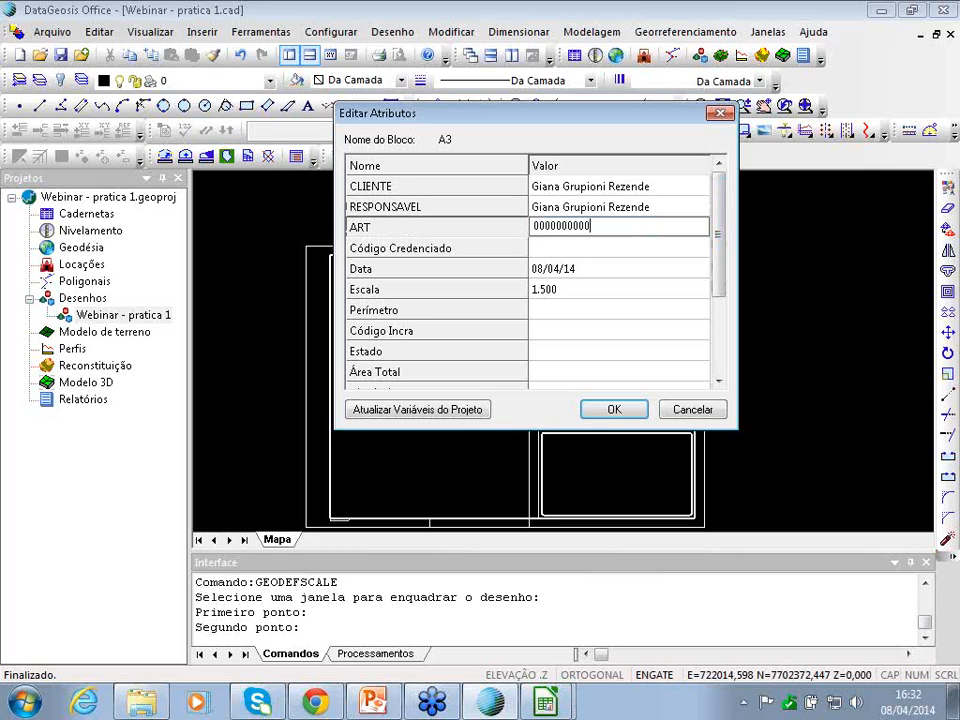
- Enter the ART number and the accreditation code, then apply the title-block attributes
click(578, 250)
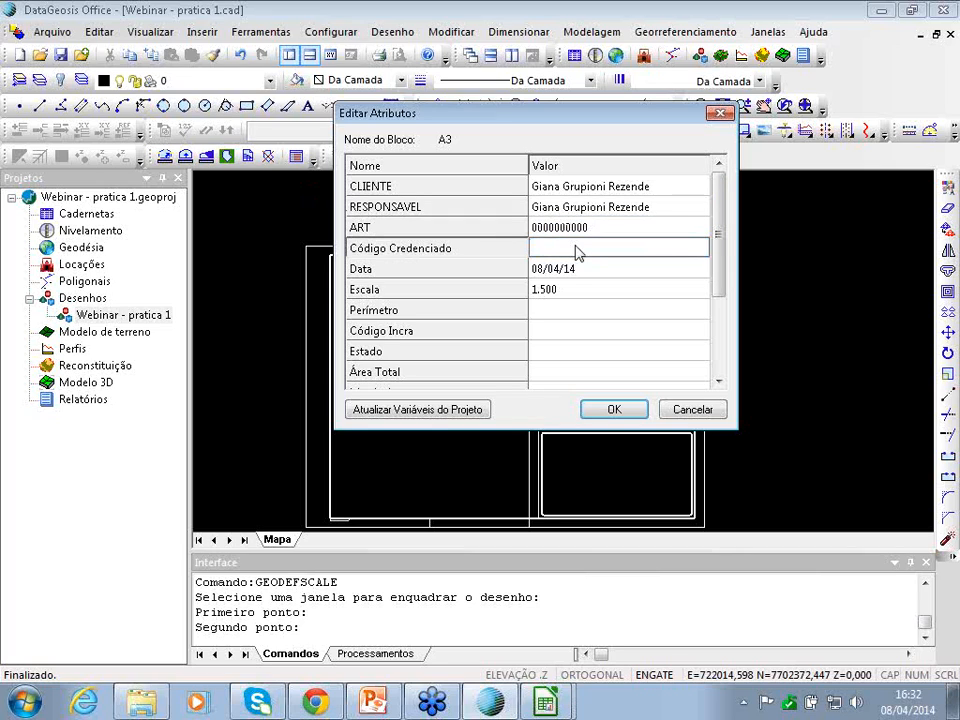
text(123789)
click(563, 314)
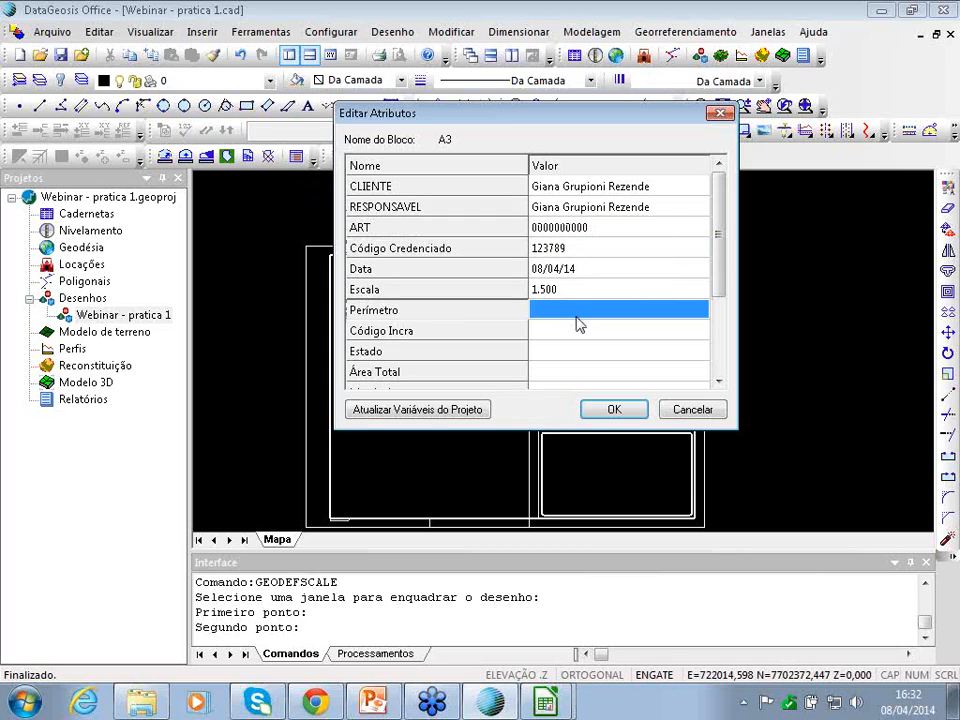
click(611, 413)
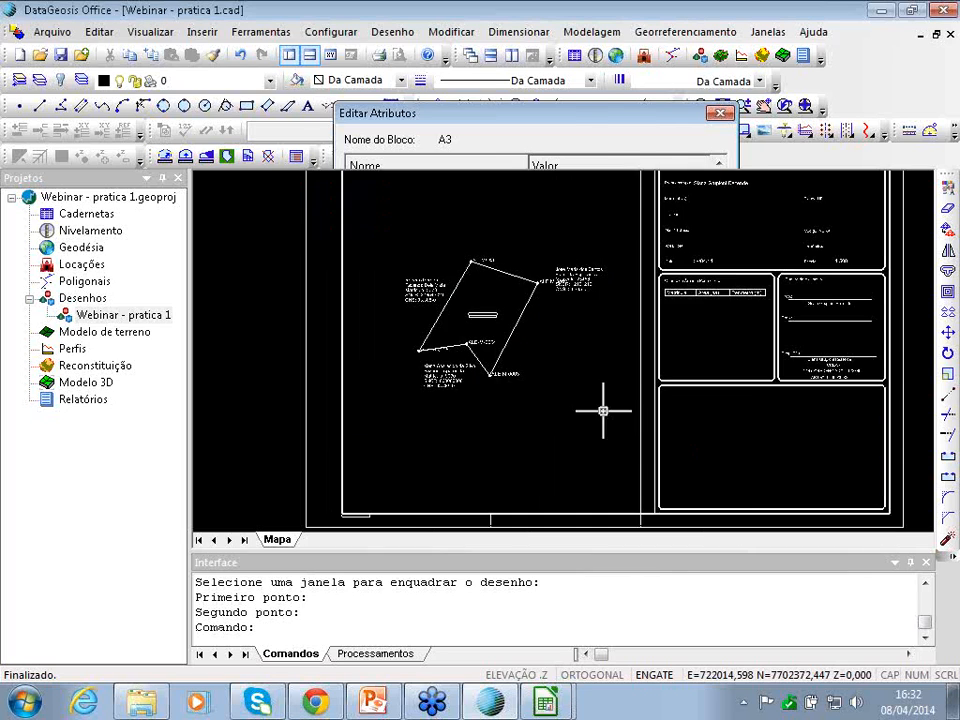
- Run Georreferenciamento > Inserir Malha and pick three points framing the sheet's map area
scroll(653, 284, down, 1)
key(Right)
key(Left)
key(Up)
key(Right)
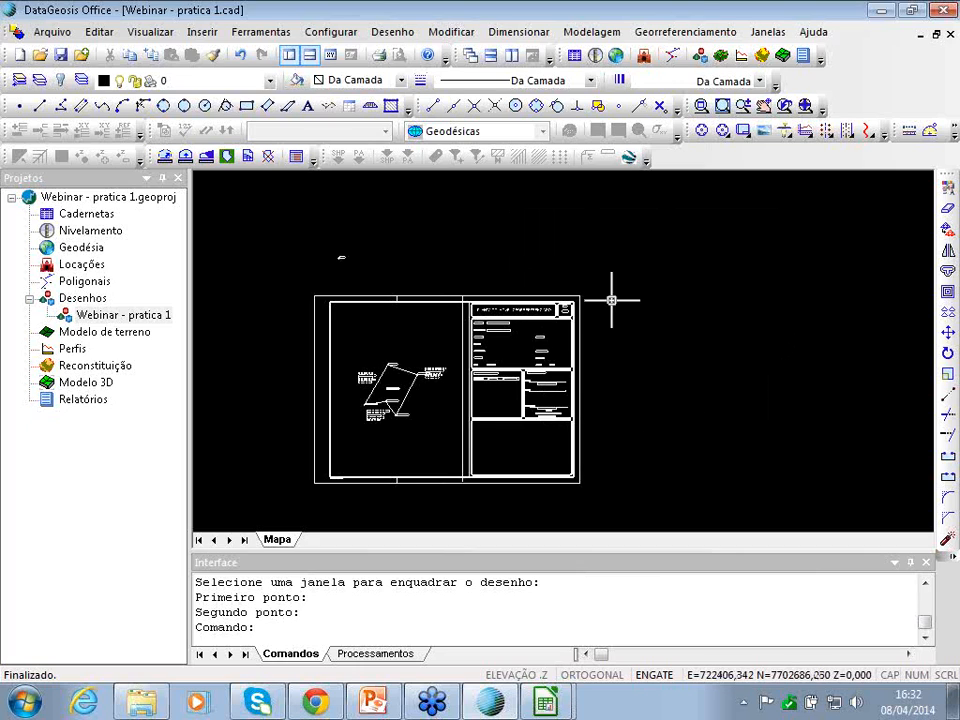
click(686, 32)
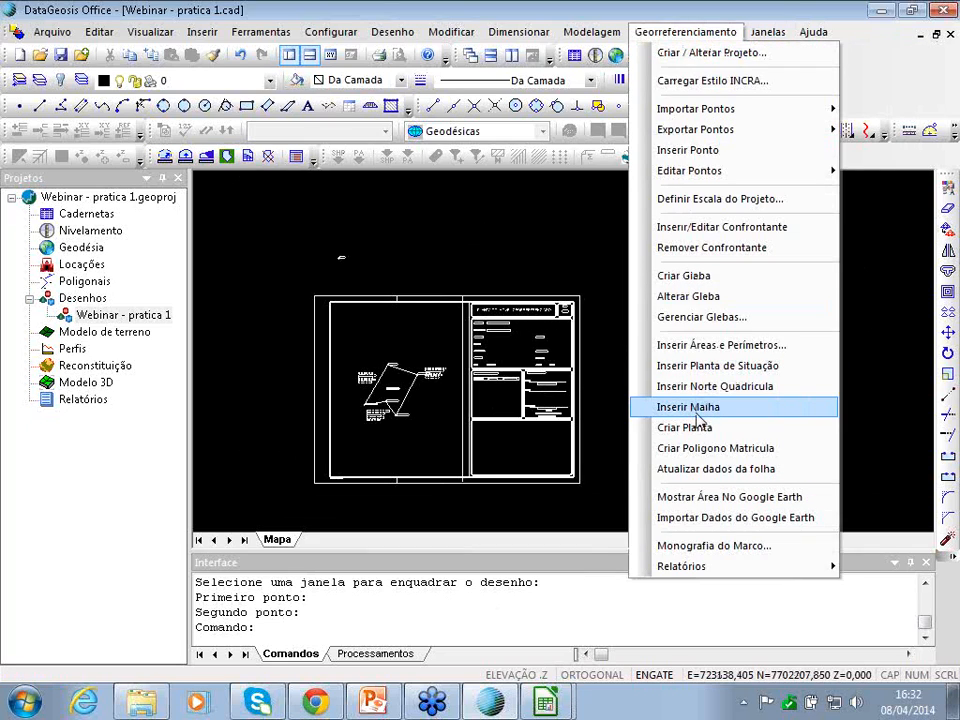
click(697, 410)
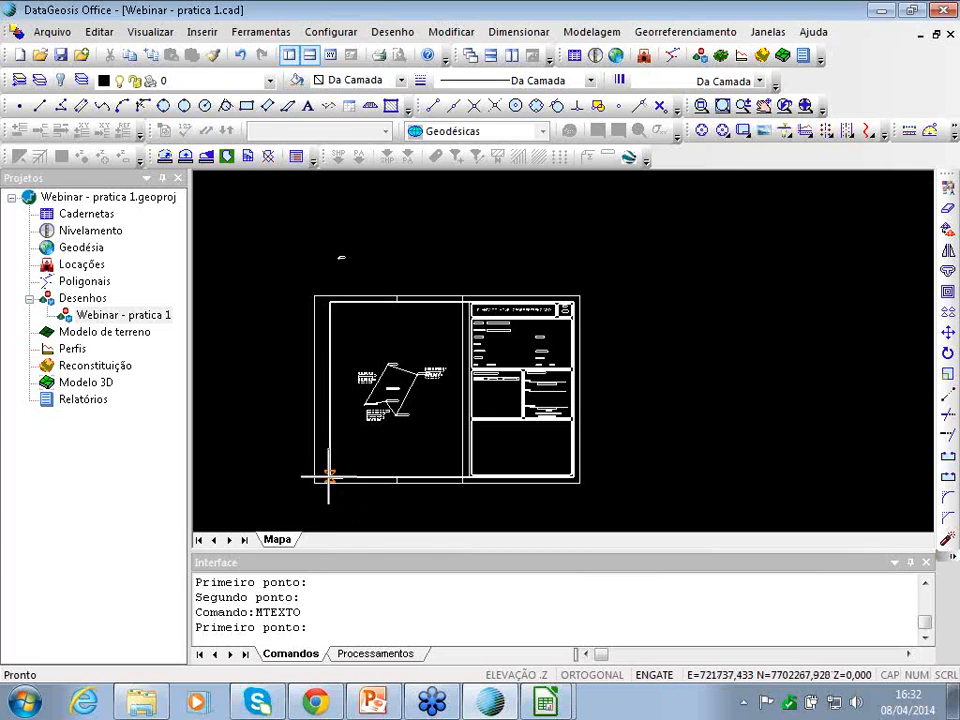
click(329, 477)
click(461, 476)
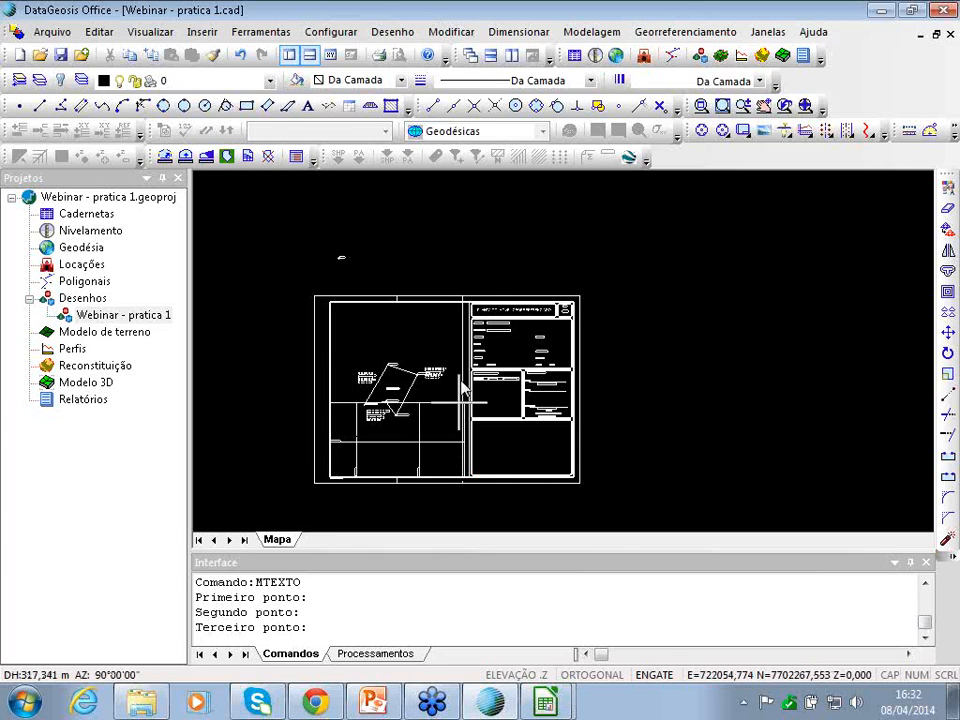
click(463, 300)
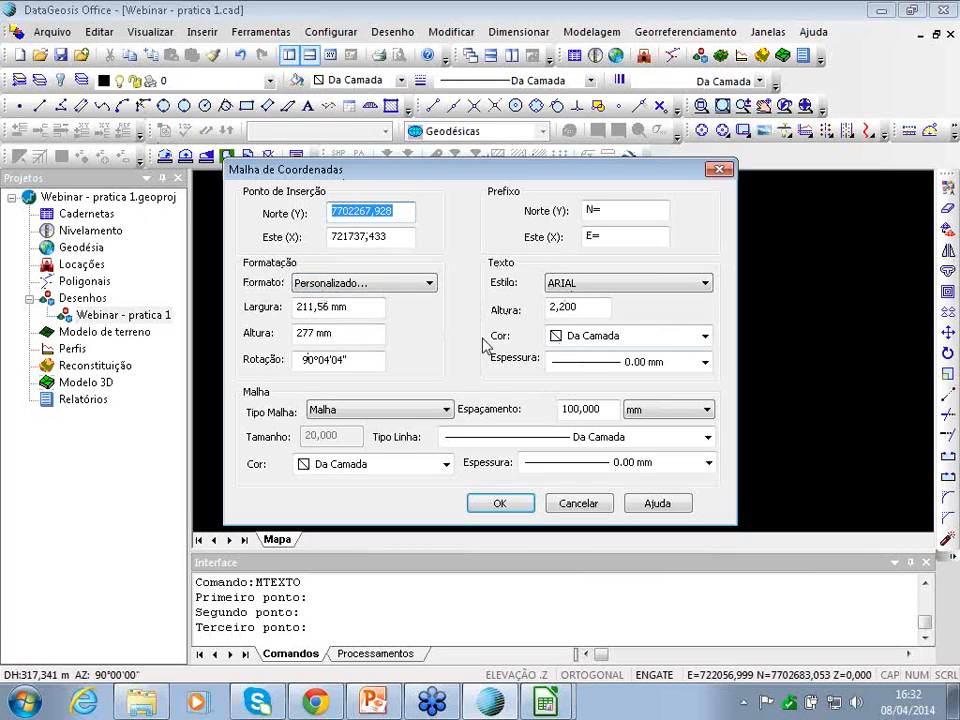
- Switch the grid label style from ARIAL to Padrão, keep Da Camada colour and line type, and insert
drag(375, 178, 447, 185)
click(662, 222)
drag(662, 222, 745, 218)
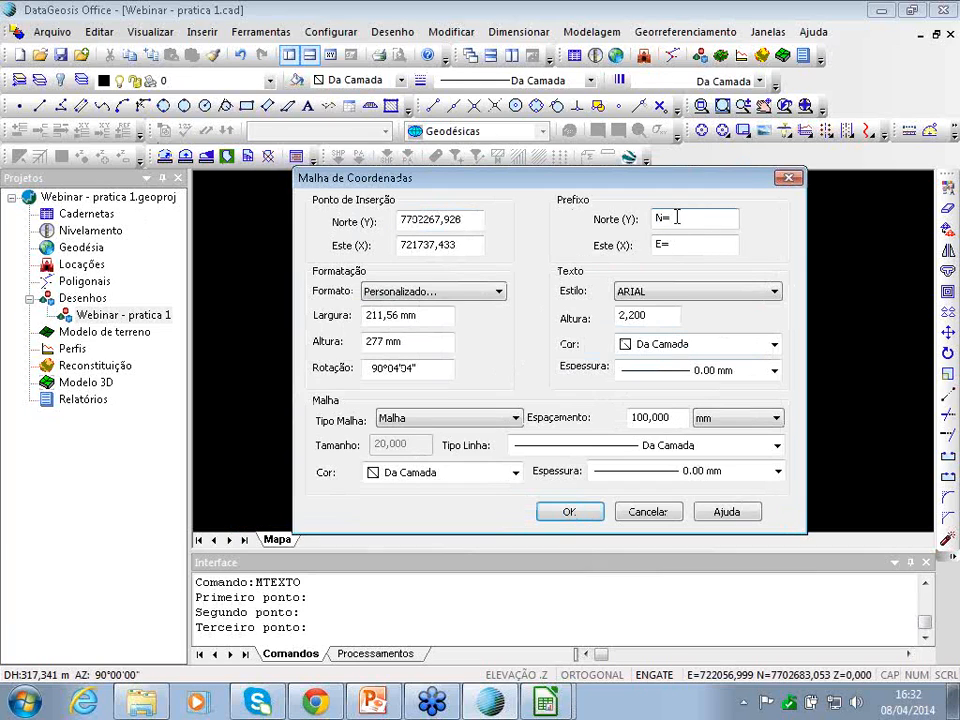
click(670, 291)
click(670, 291)
click(670, 291)
click(670, 308)
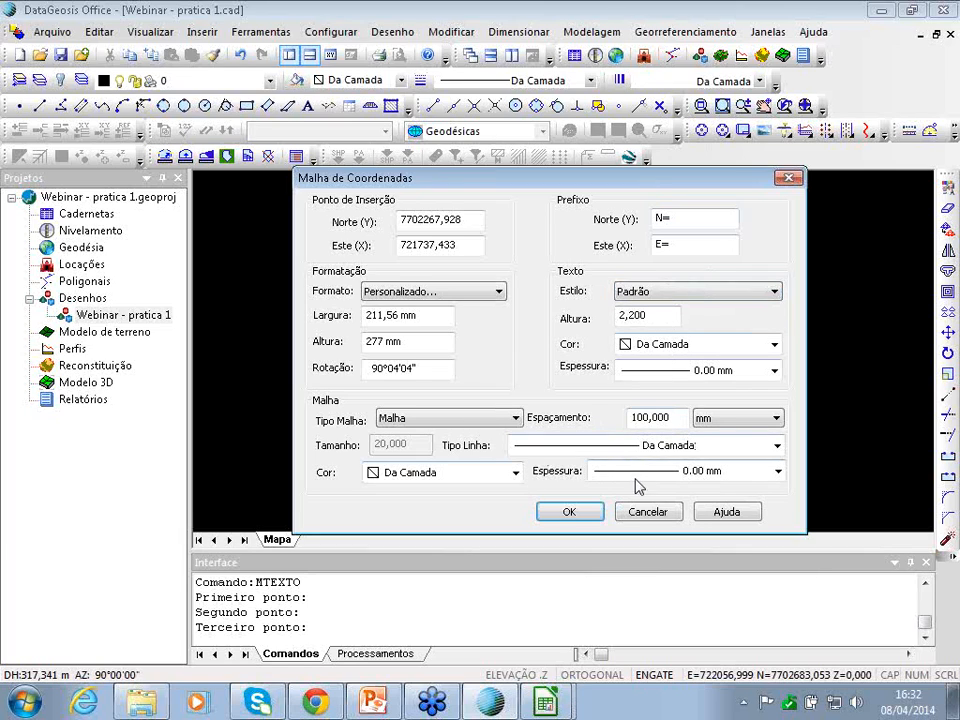
click(516, 476)
click(516, 476)
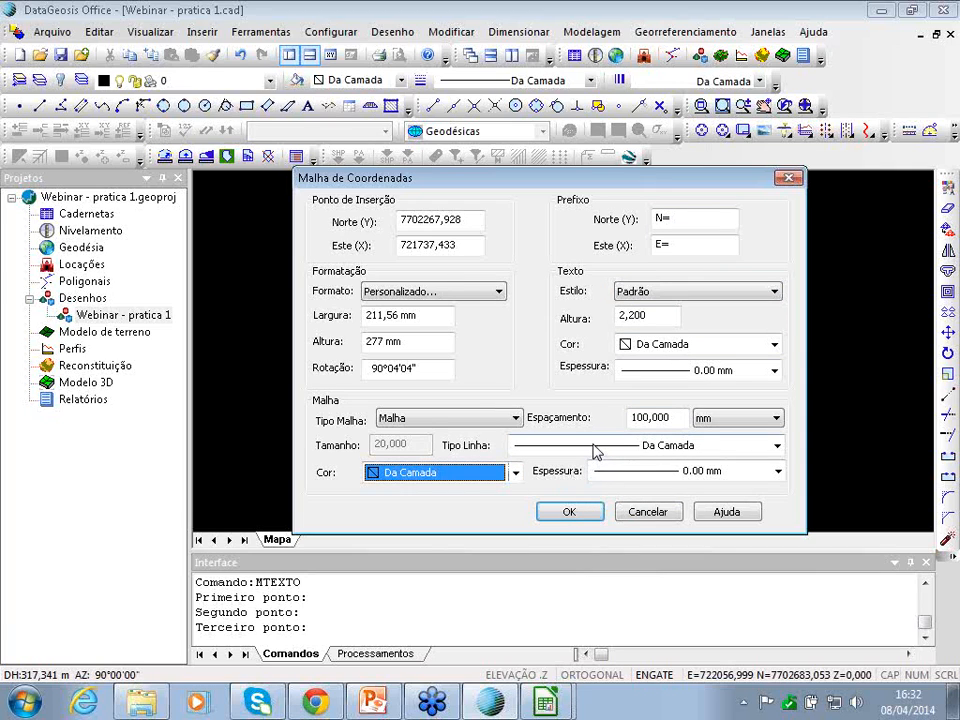
click(595, 448)
click(595, 448)
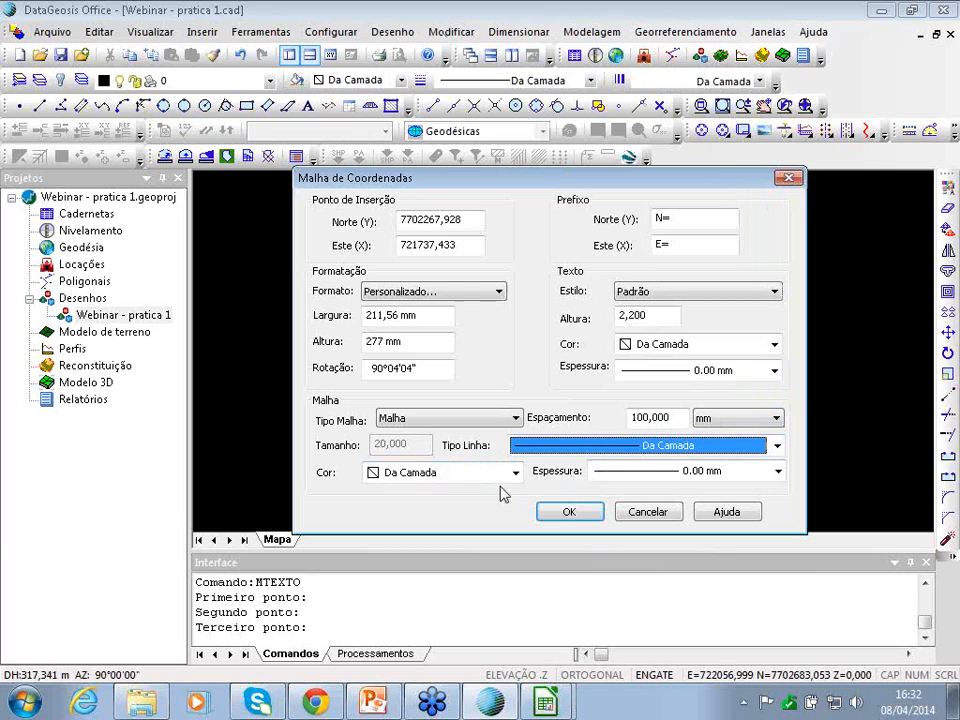
click(566, 512)
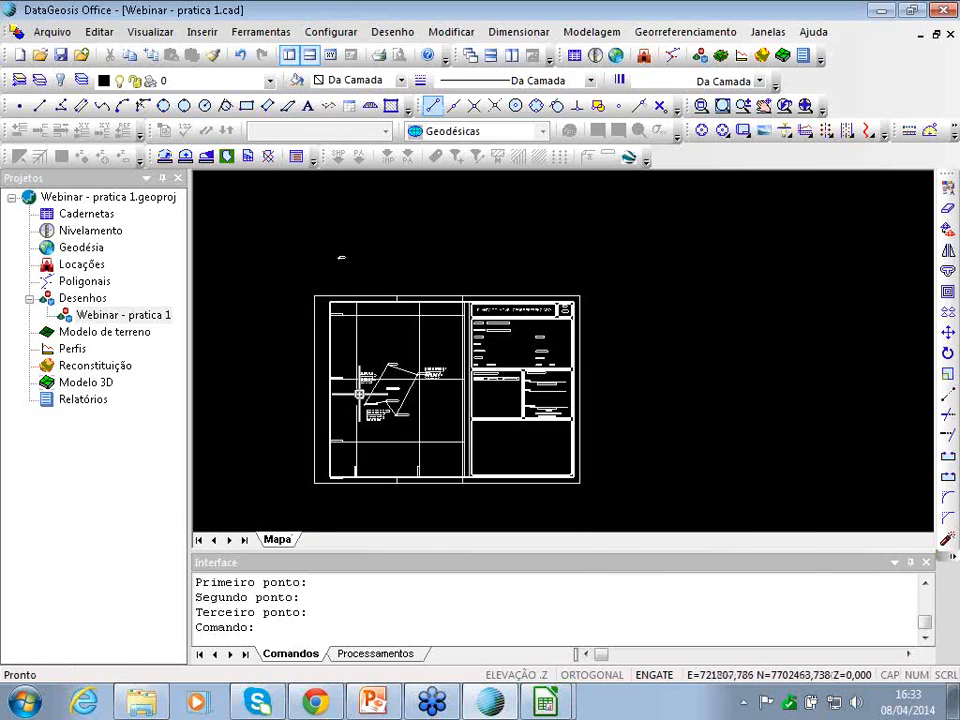
- Look over the gridded A3 sheet, then bring up the Georreferenciamento menu
scroll(562, 350, up, 1)
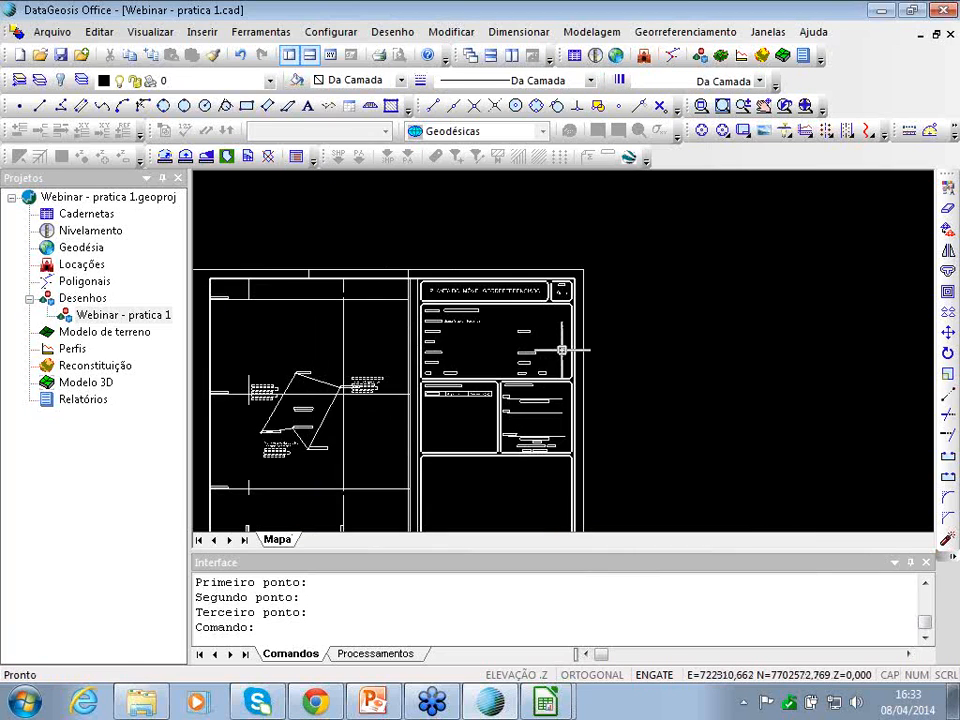
key(Right)
key(Right)
key(Right)
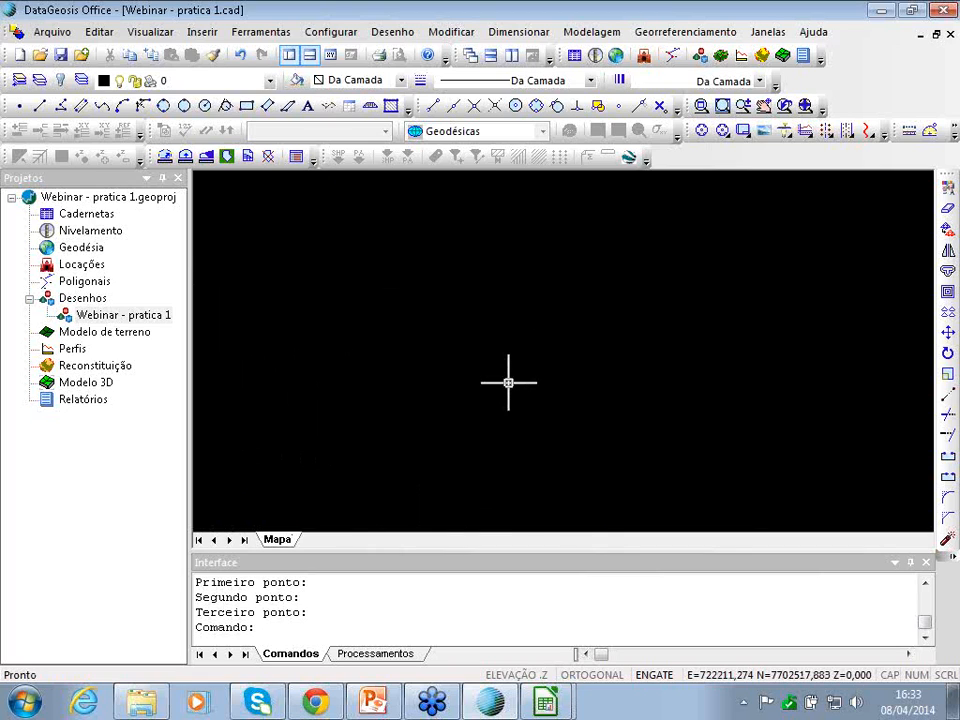
key(Left)
key(Left)
key(Left)
key(Left)
key(Down)
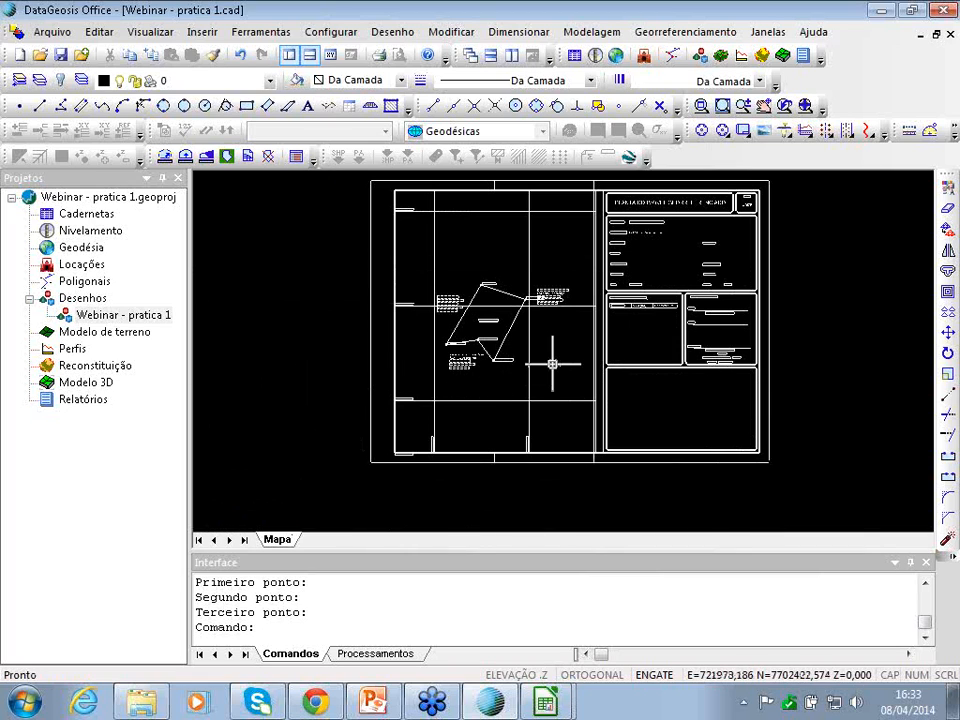
scroll(553, 302, up, 5)
scroll(553, 302, down, 5)
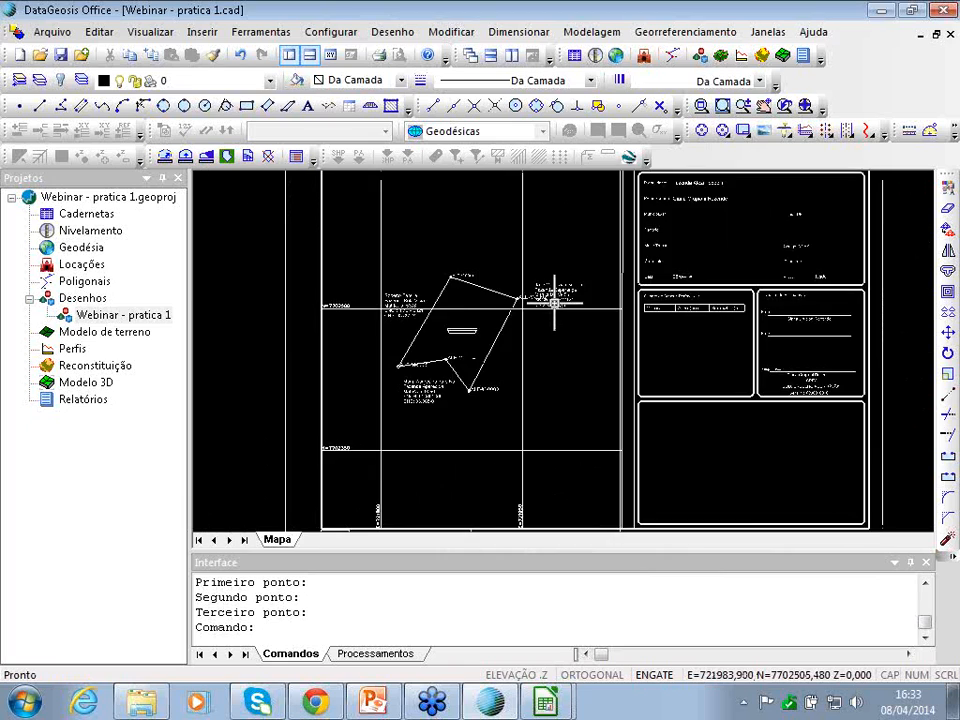
click(710, 33)
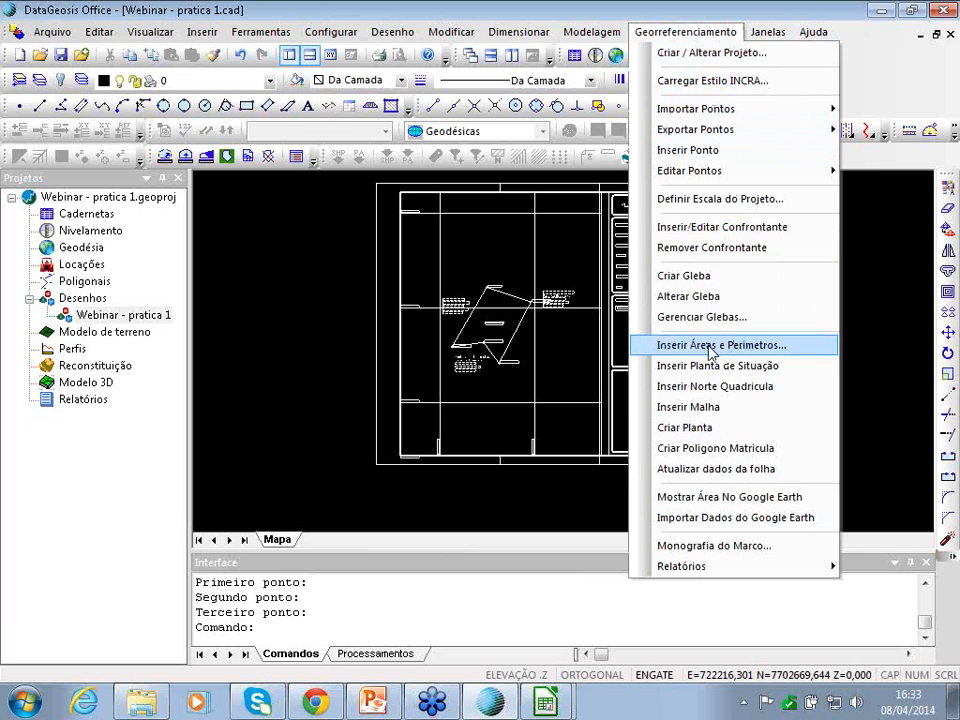
- Run Inserir Áreas e Perímetros and select the gleba row in Glebas - Matrículas
click(708, 344)
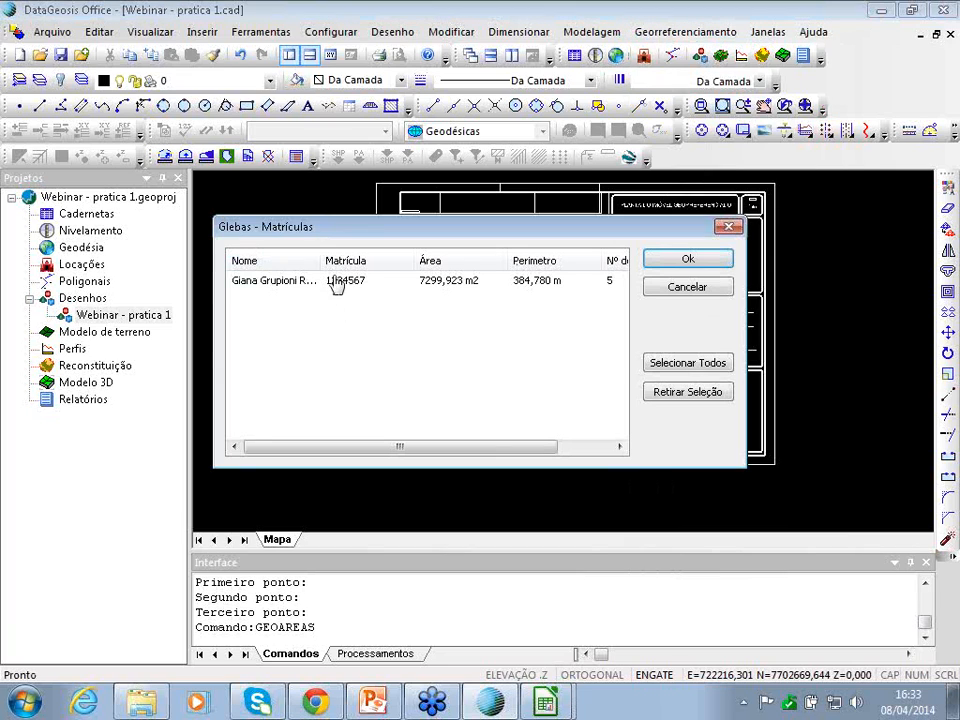
click(332, 280)
click(688, 260)
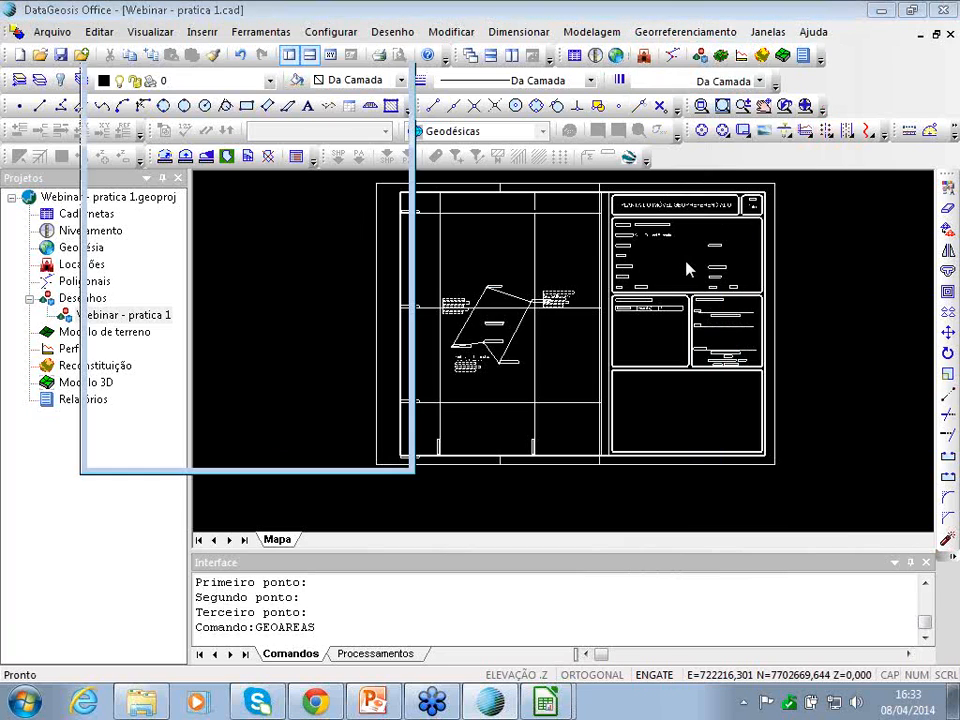
drag(261, 41, 272, 117)
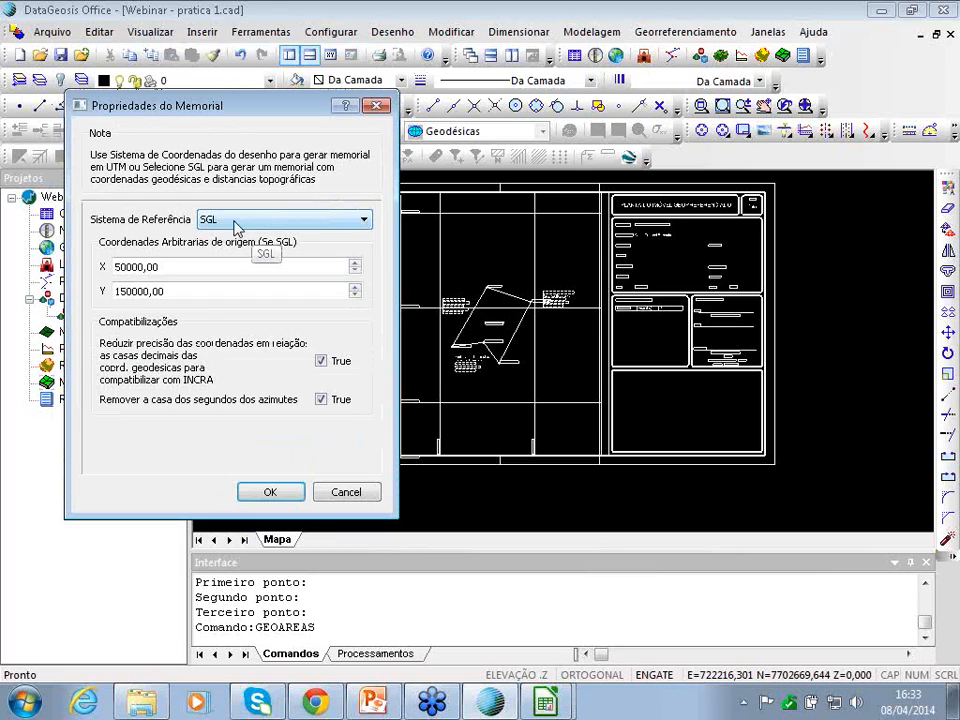
- Keep Sistema de Referência on SGL, enter origin X 15000 and Y 250000, and confirm
click(236, 222)
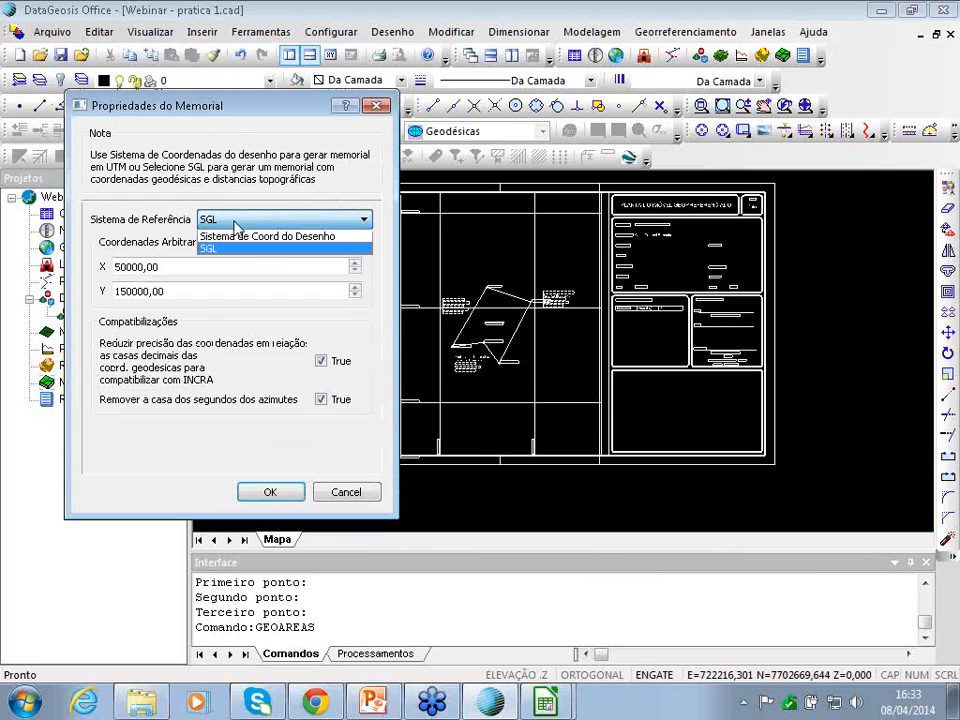
click(302, 219)
click(303, 221)
click(298, 221)
click(293, 222)
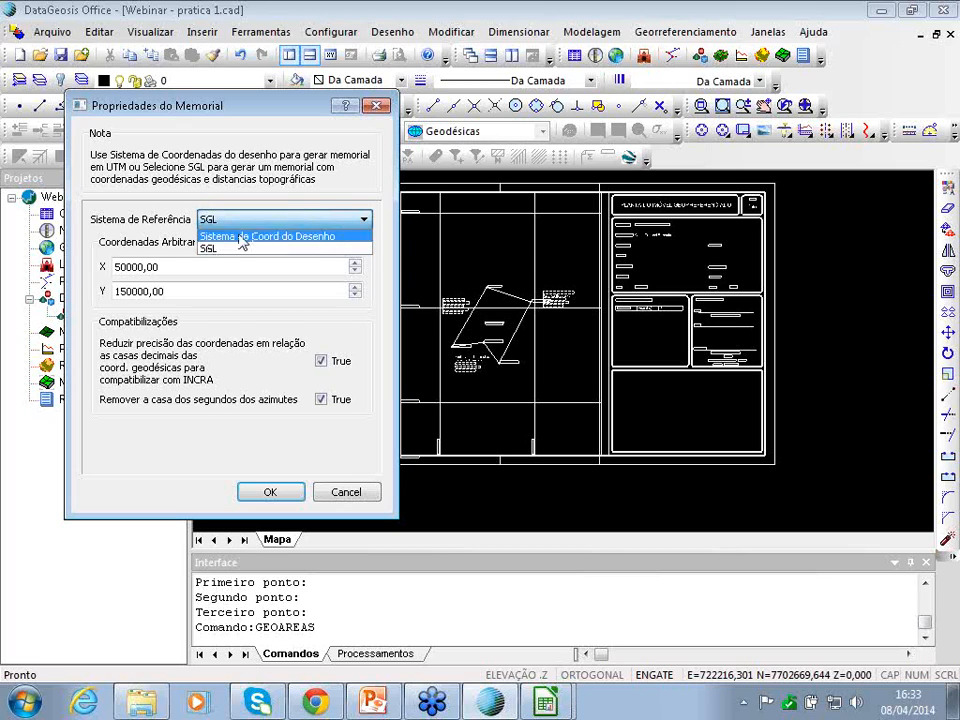
click(227, 249)
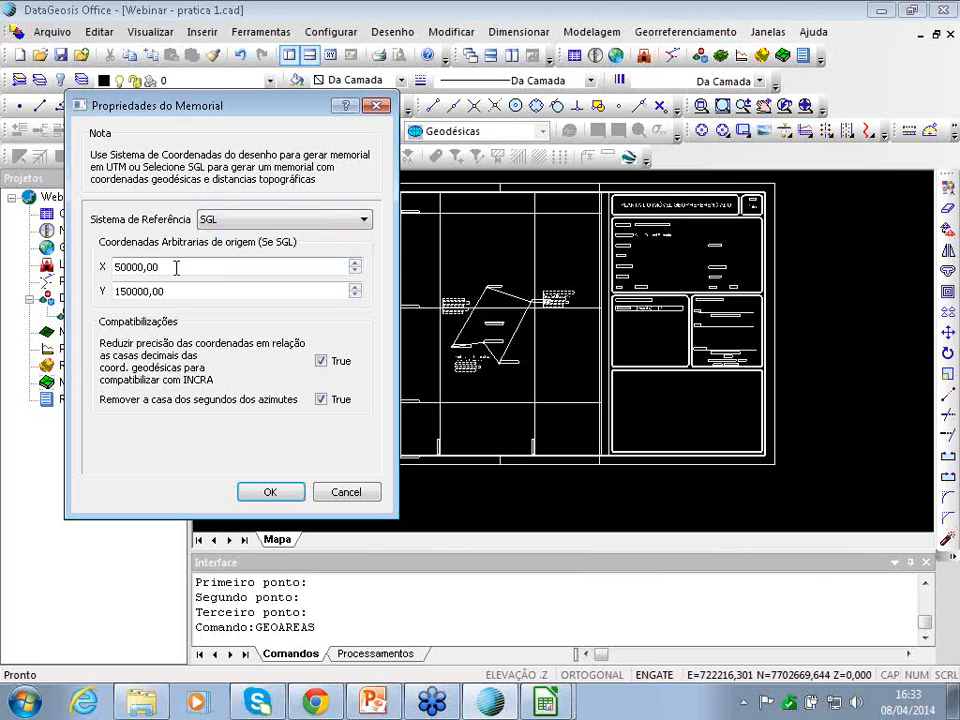
double_click(176, 267)
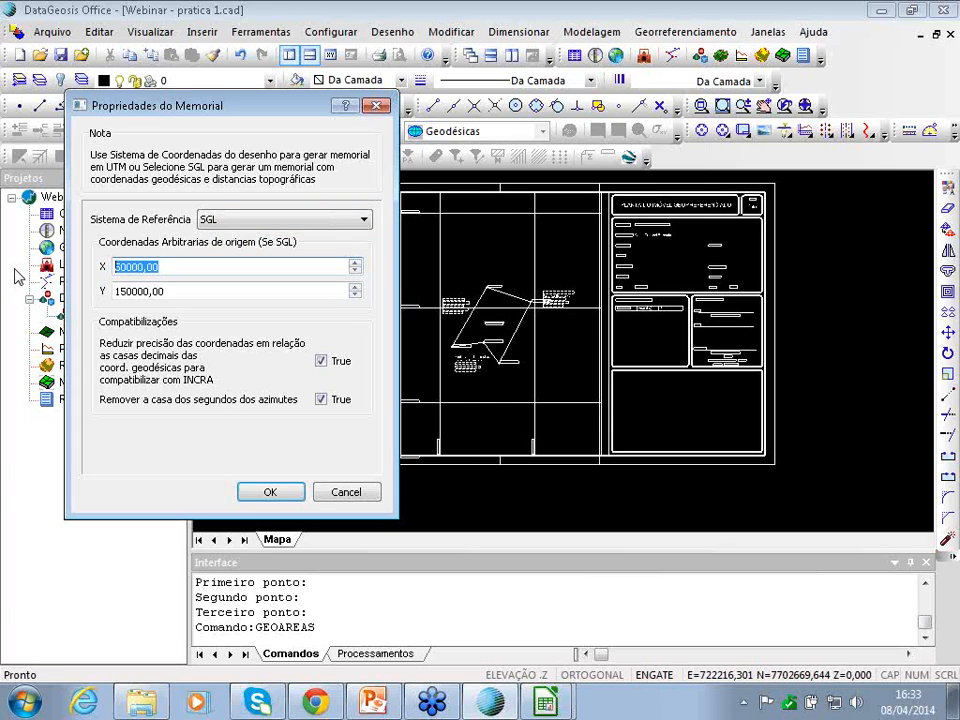
text(1)
double_click(180, 292)
text(25)
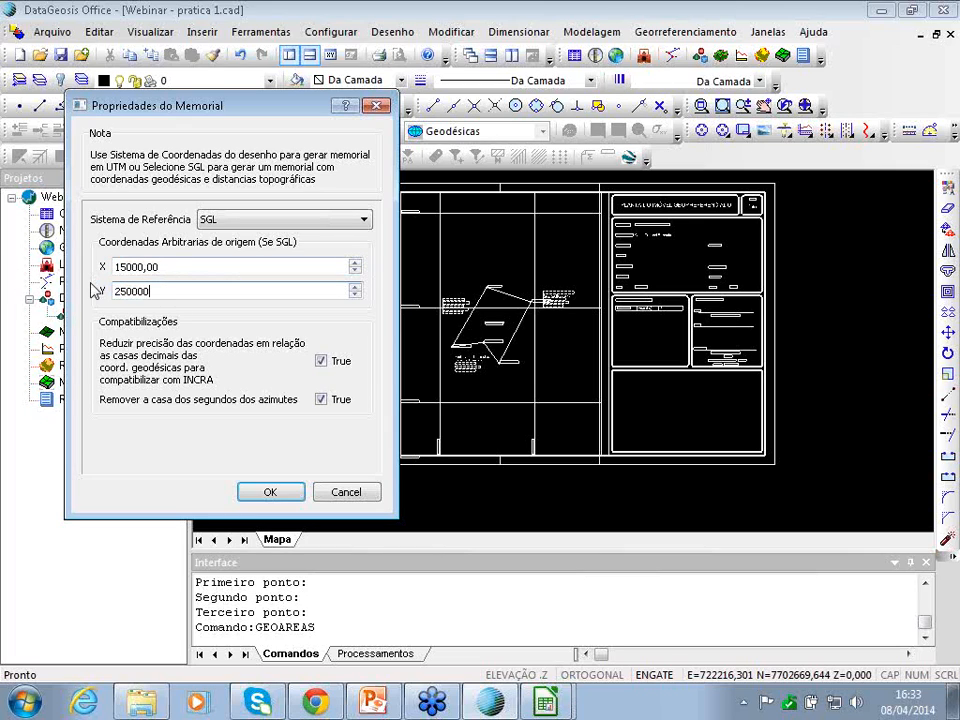
click(106, 325)
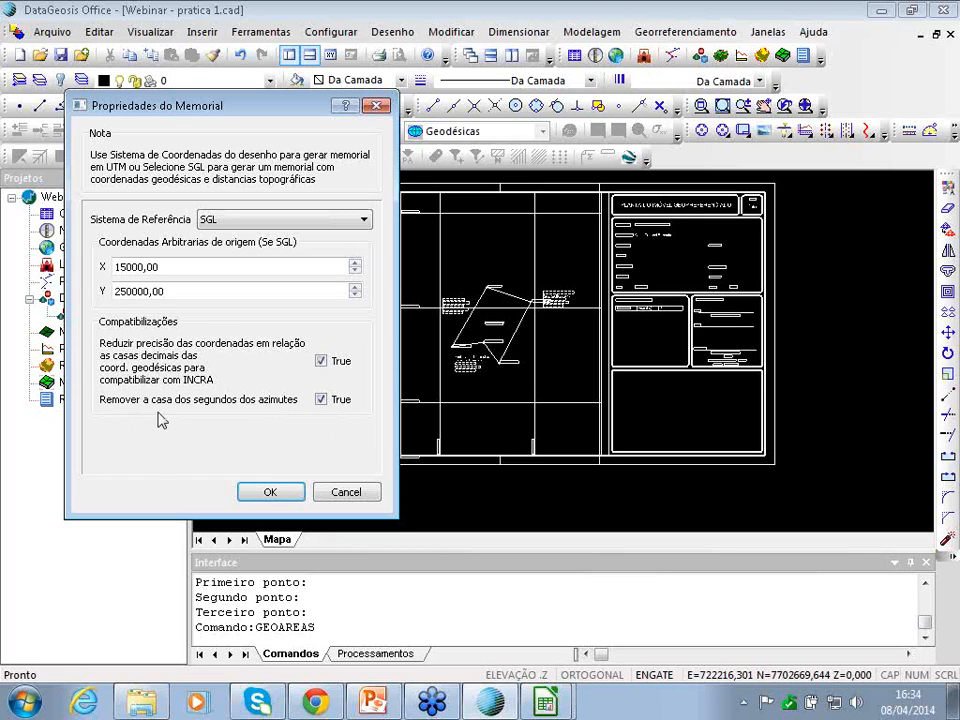
click(277, 493)
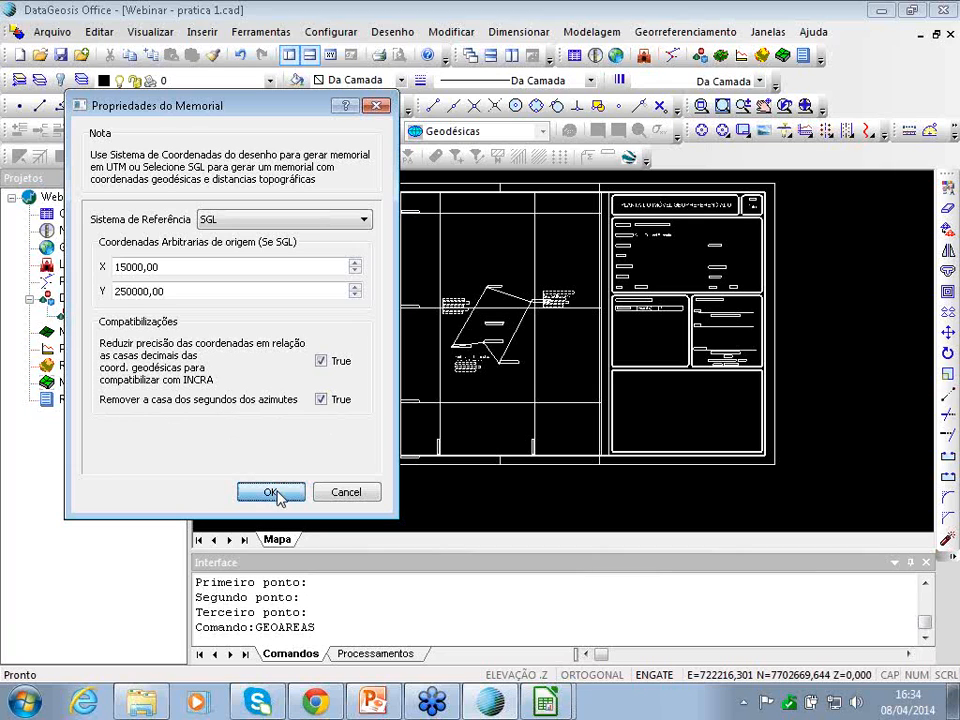
- Place the 0.7298 ha / 384.73 m table inside the Quadro de Áreas e Perímetros box
scroll(631, 323, up, 5)
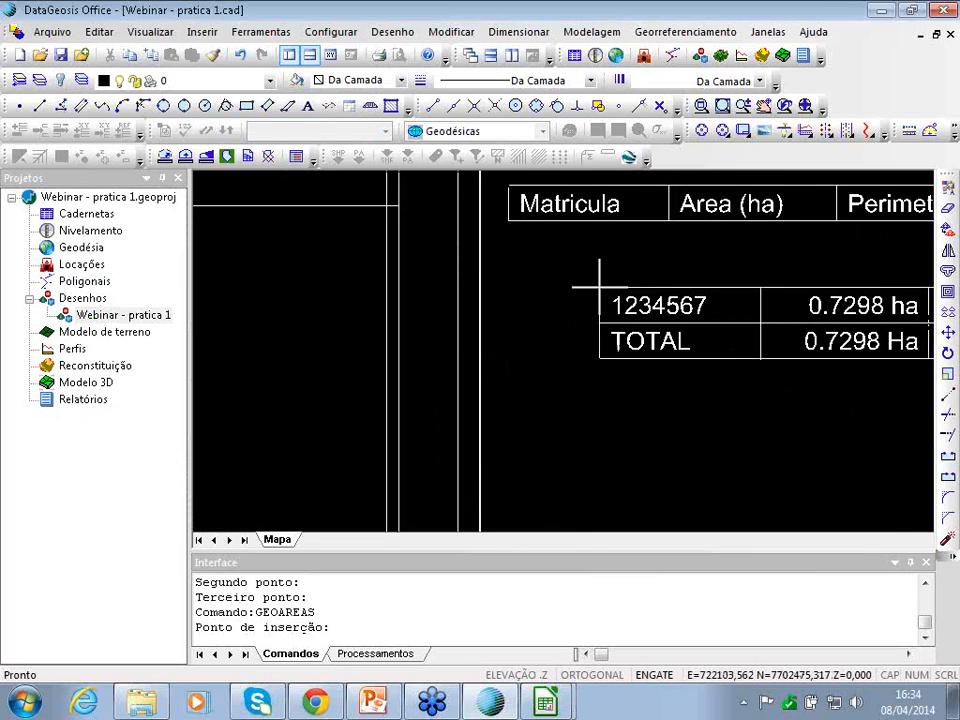
scroll(631, 323, down, 2)
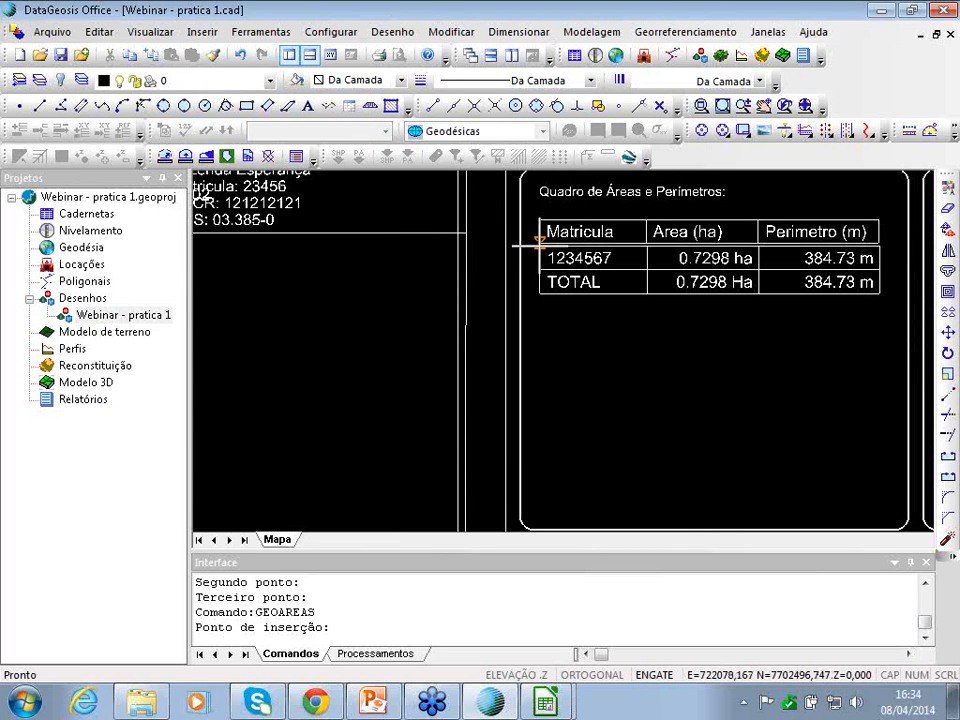
click(539, 244)
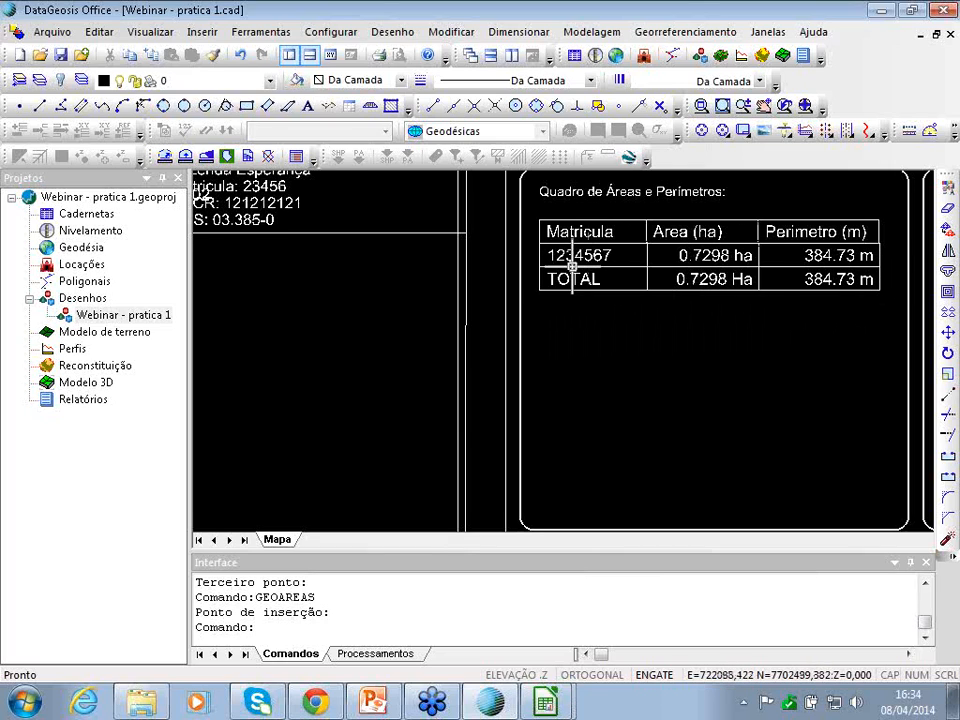
click(677, 32)
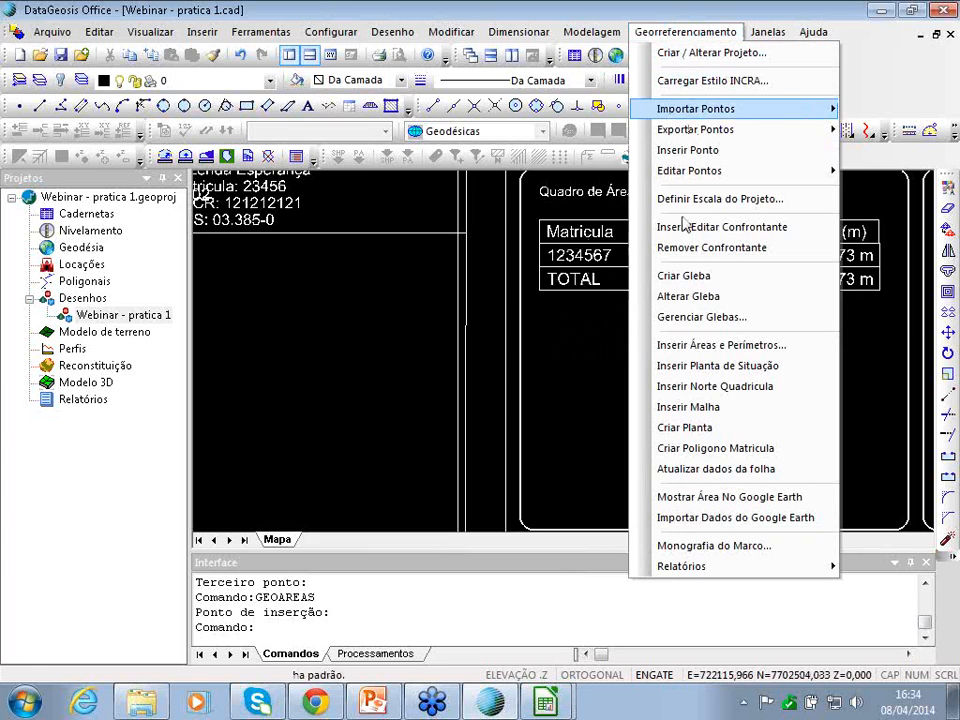
- Insert a second gleba table using Sistema de Coord do Desenho, placed below the first
click(700, 345)
click(465, 281)
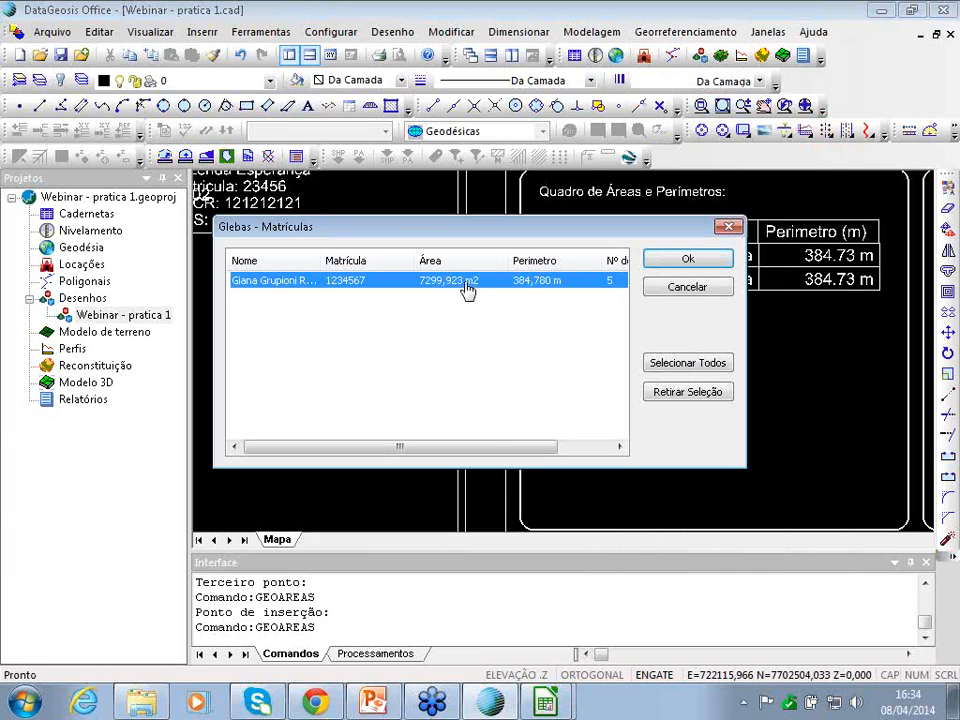
click(702, 261)
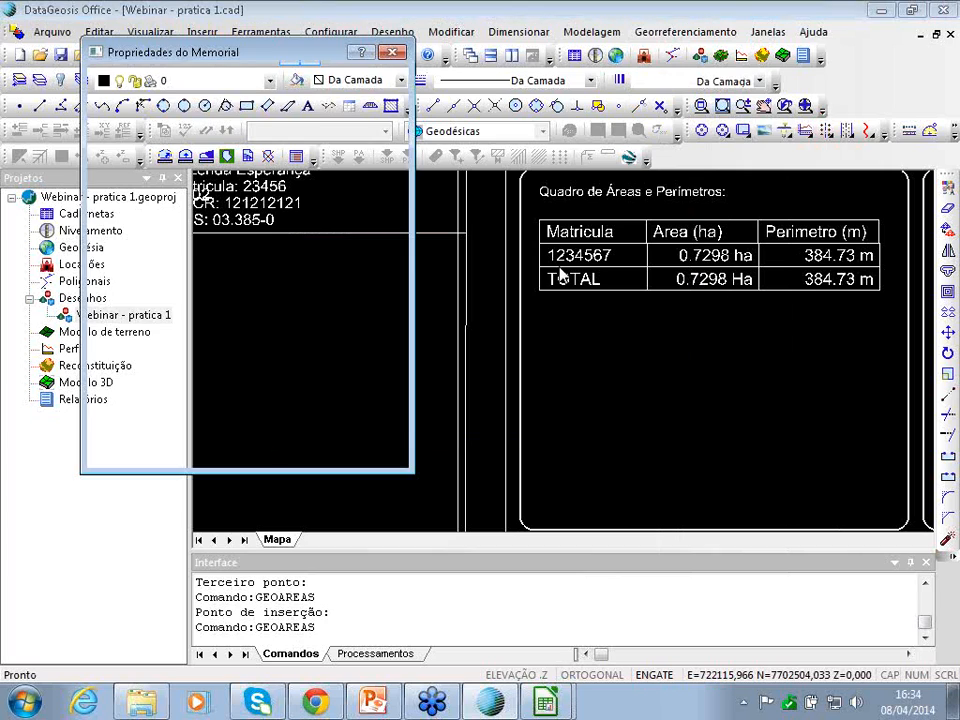
click(317, 165)
click(250, 182)
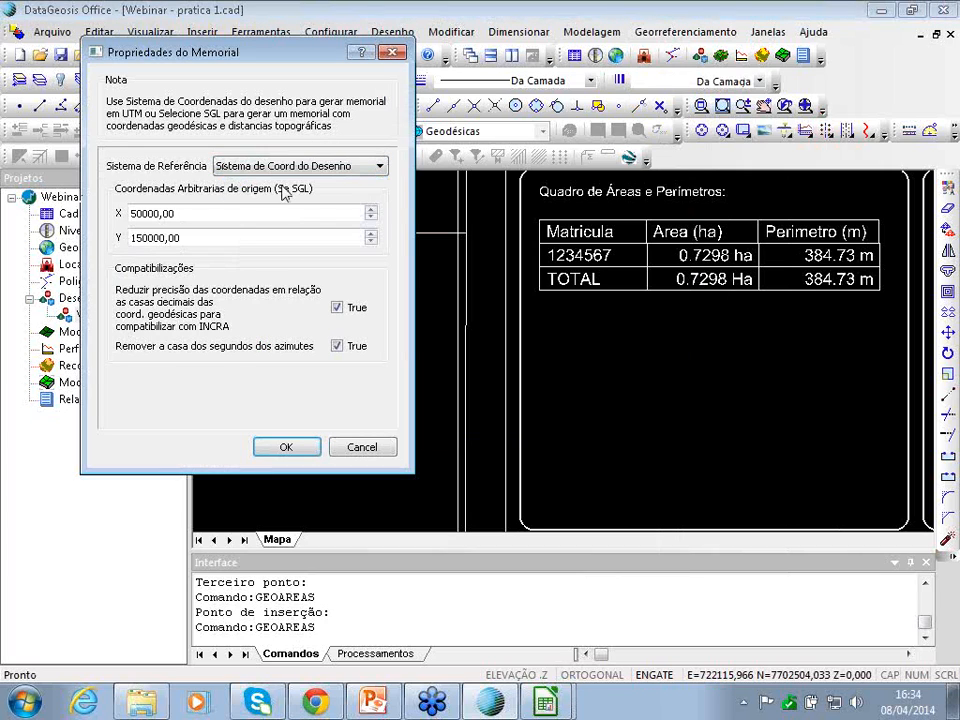
click(290, 447)
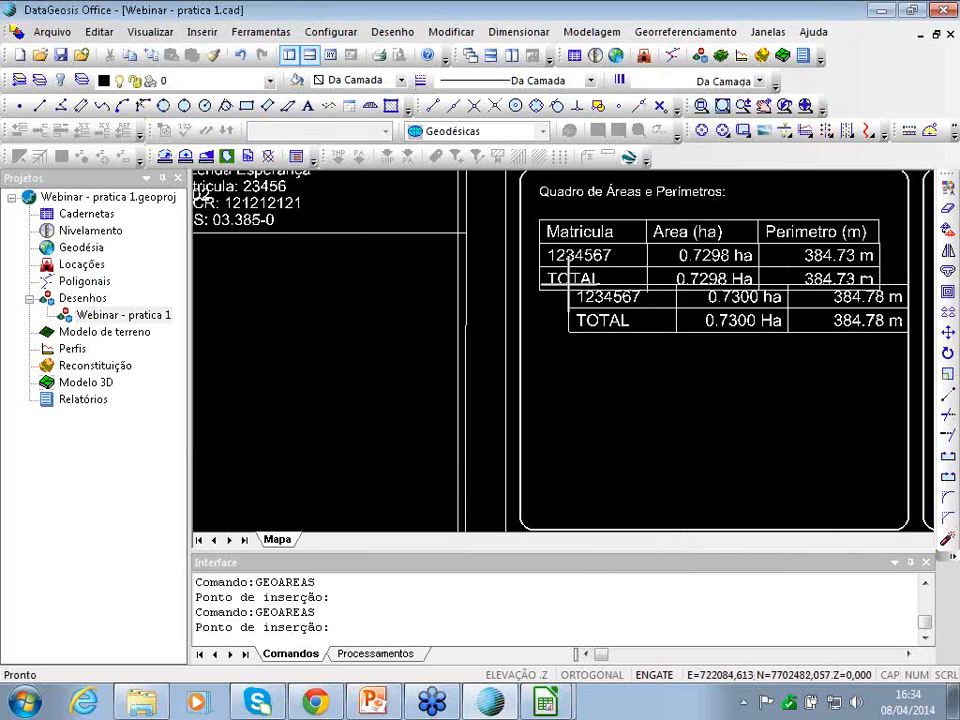
click(540, 290)
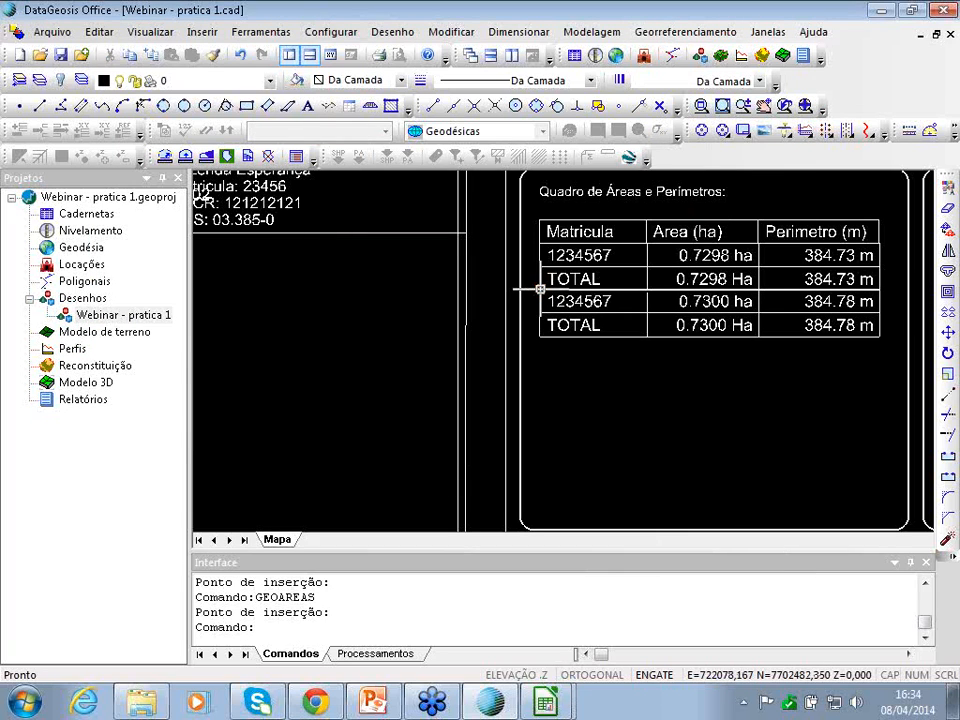
scroll(604, 378, down, 2)
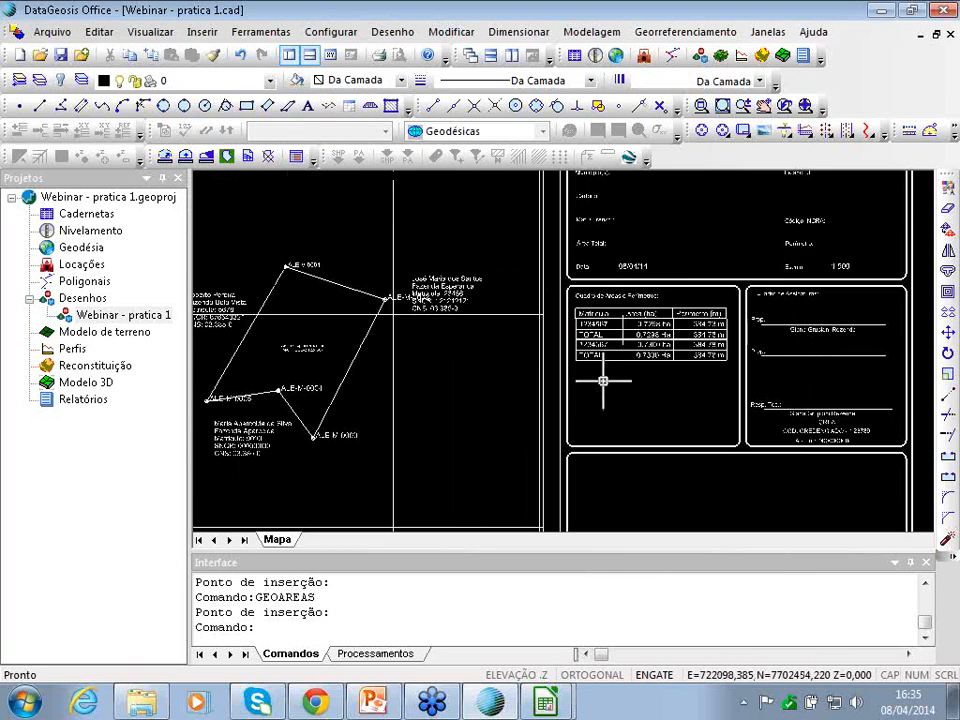
scroll(640, 352, up, 1)
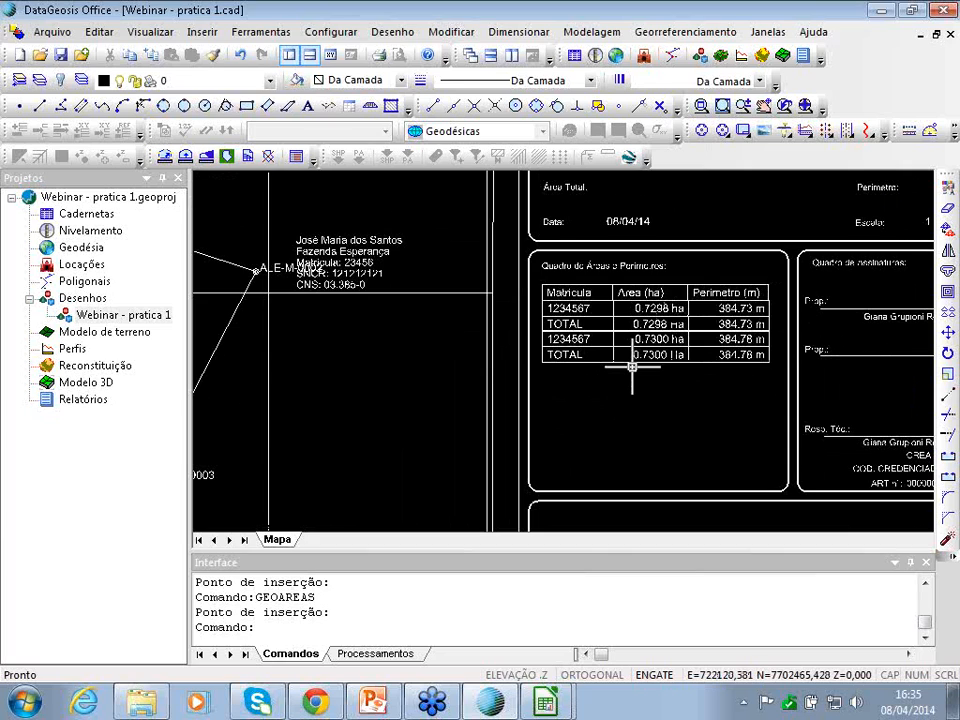
scroll(660, 302, up, 1)
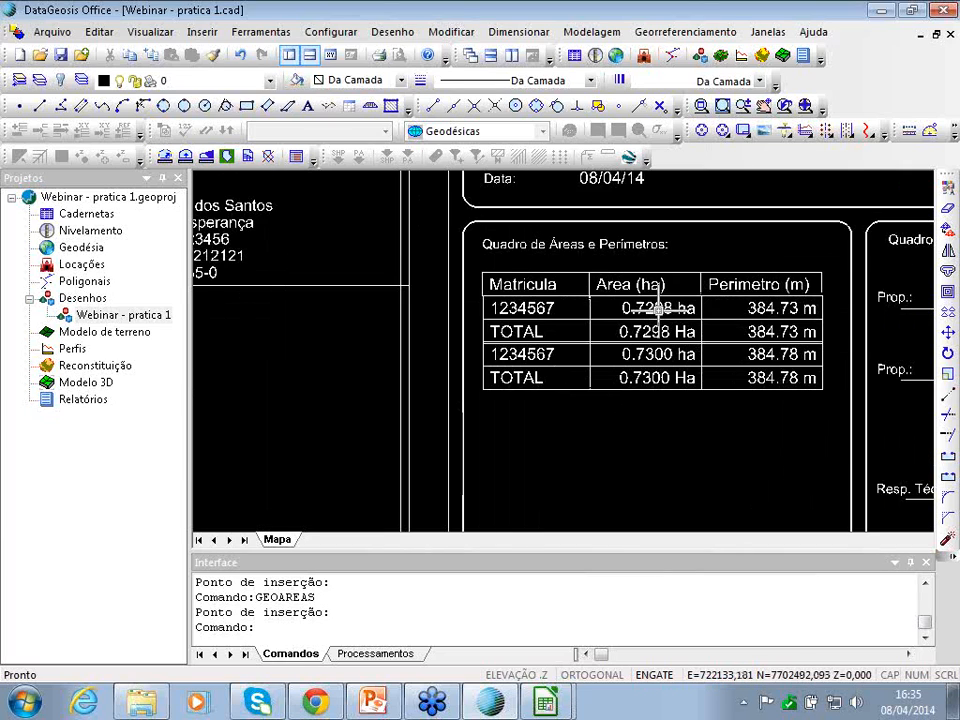
scroll(659, 308, down, 1)
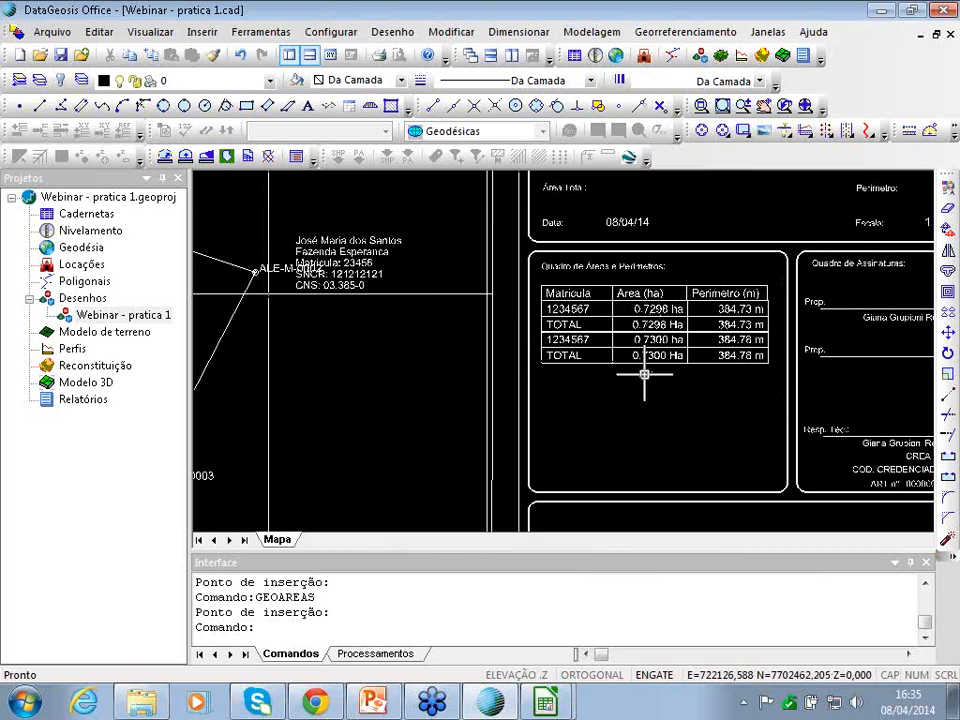
scroll(643, 375, down, 1)
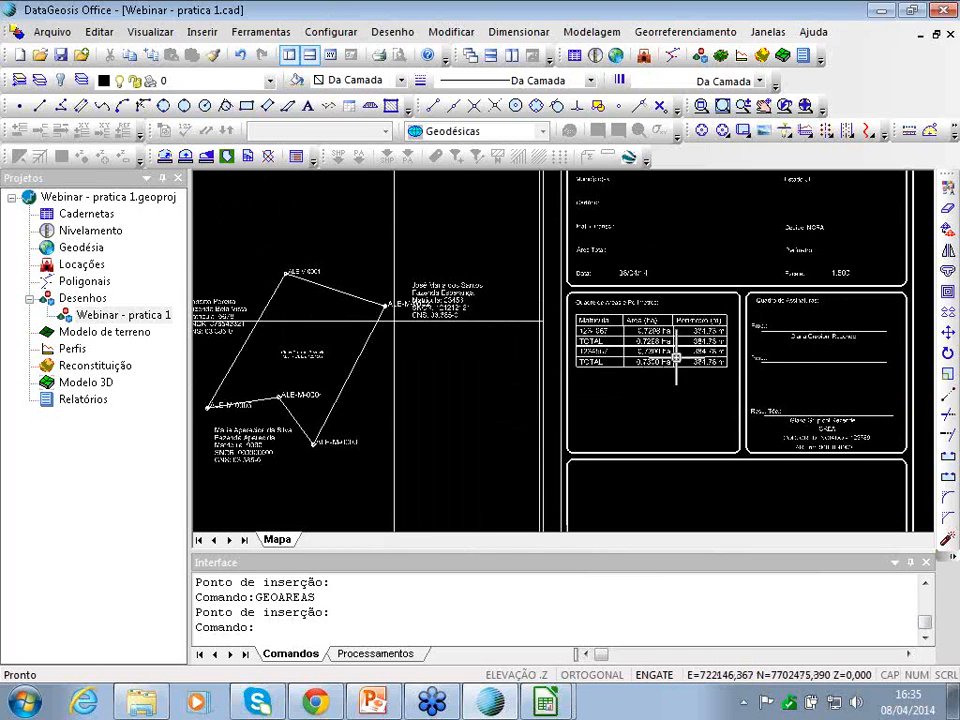
scroll(665, 350, up, 2)
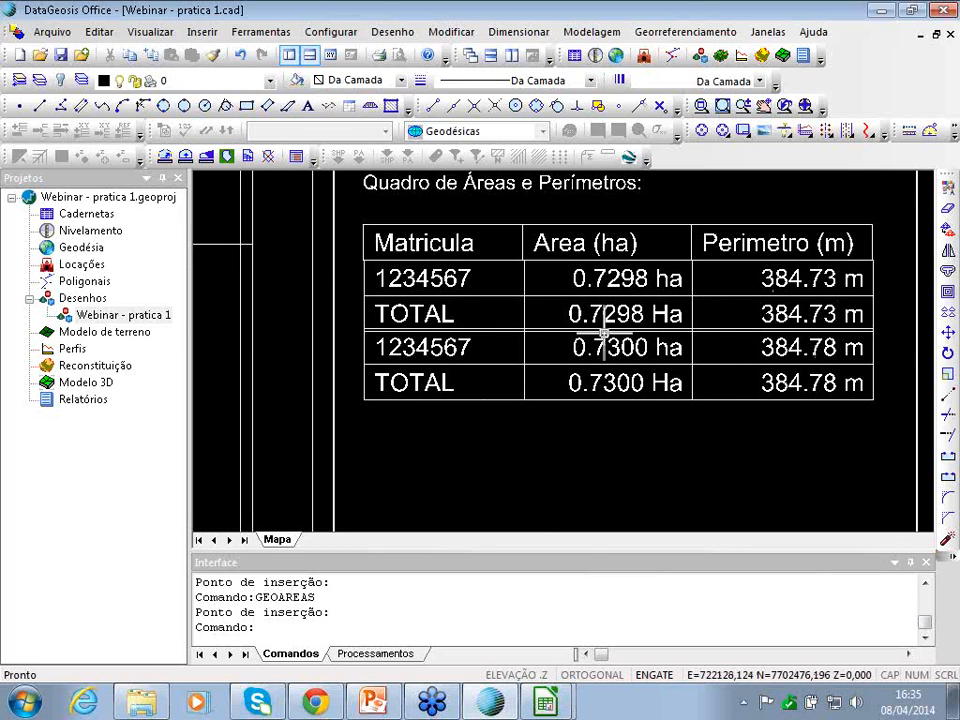
scroll(598, 341, down, 2)
scroll(598, 341, down, 3)
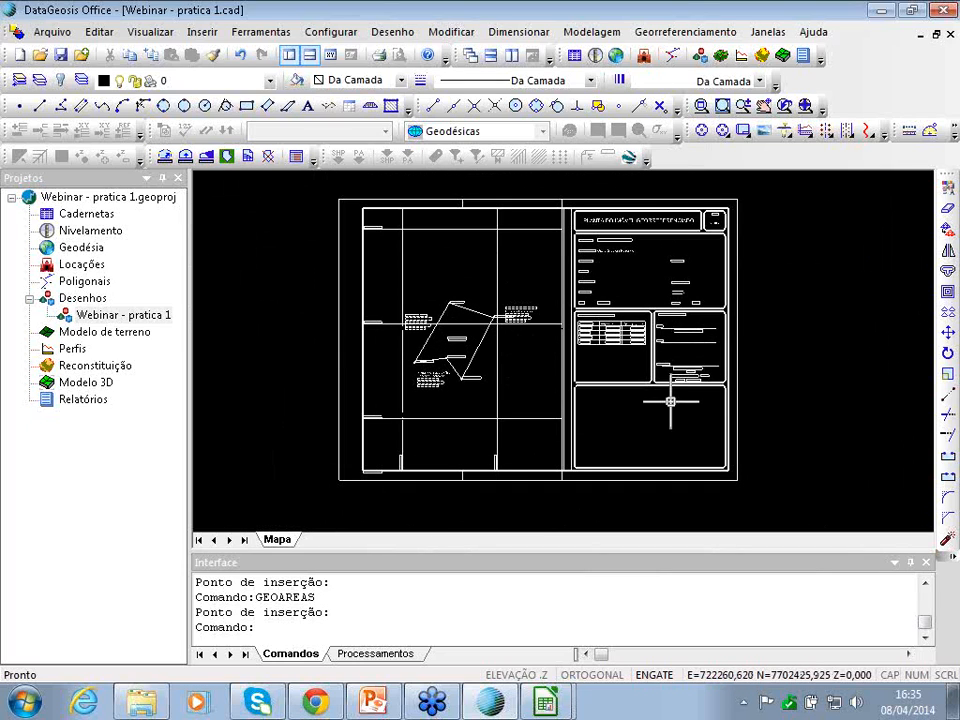
mouse_move(558, 706)
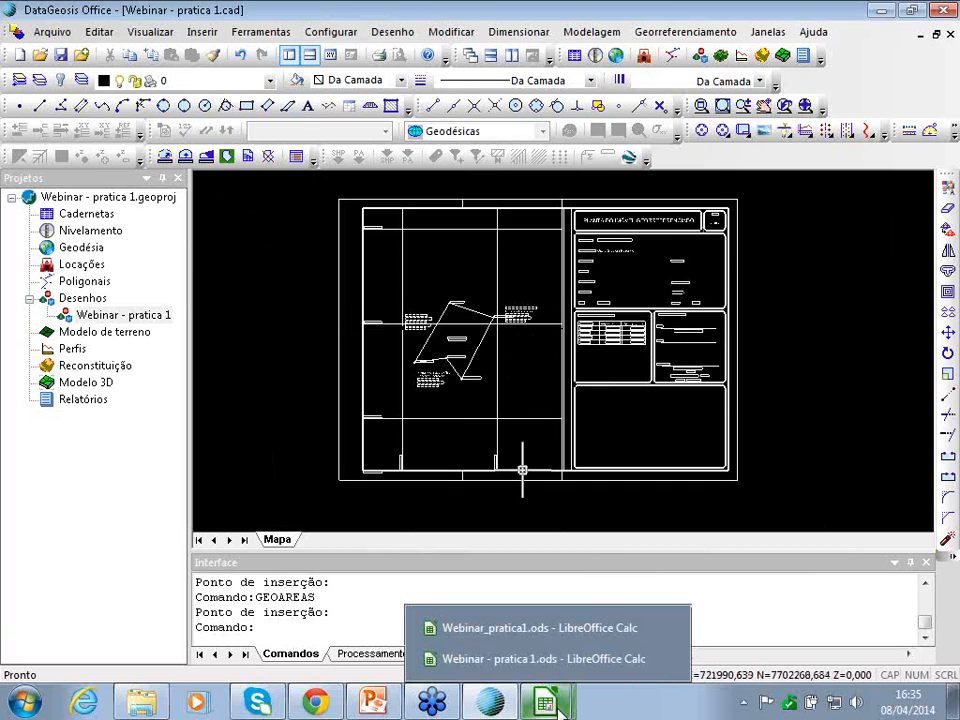
- Bring up Webinar_pratica1.ods in Calc with its window maximized
click(549, 628)
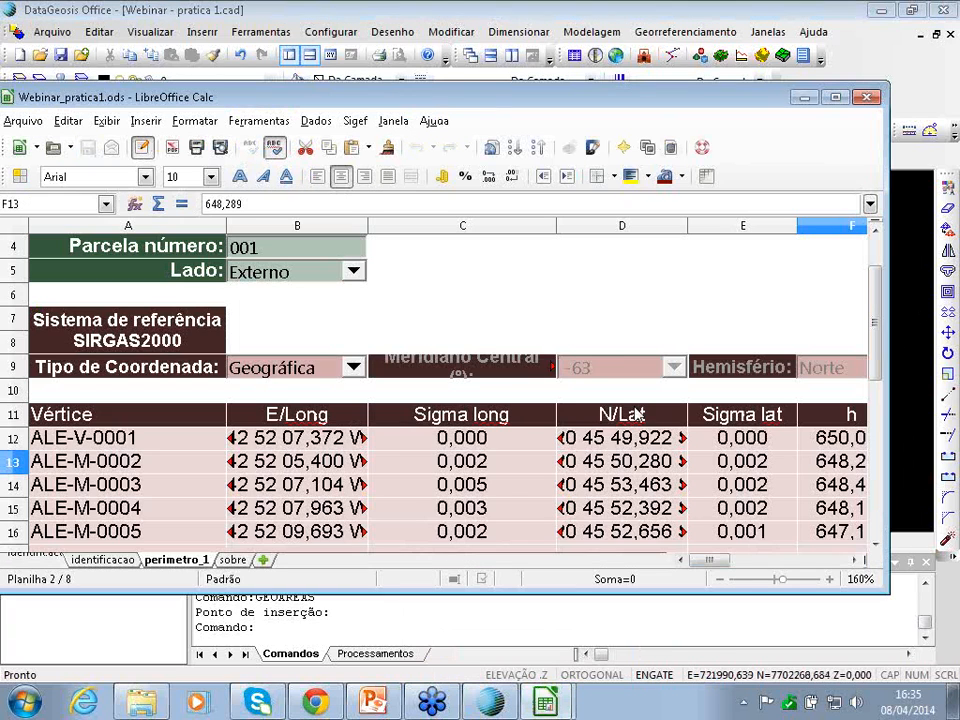
click(836, 99)
mouse_move(748, 662)
mouse_down()
mouse_move(778, 665)
mouse_move(740, 658)
mouse_up()
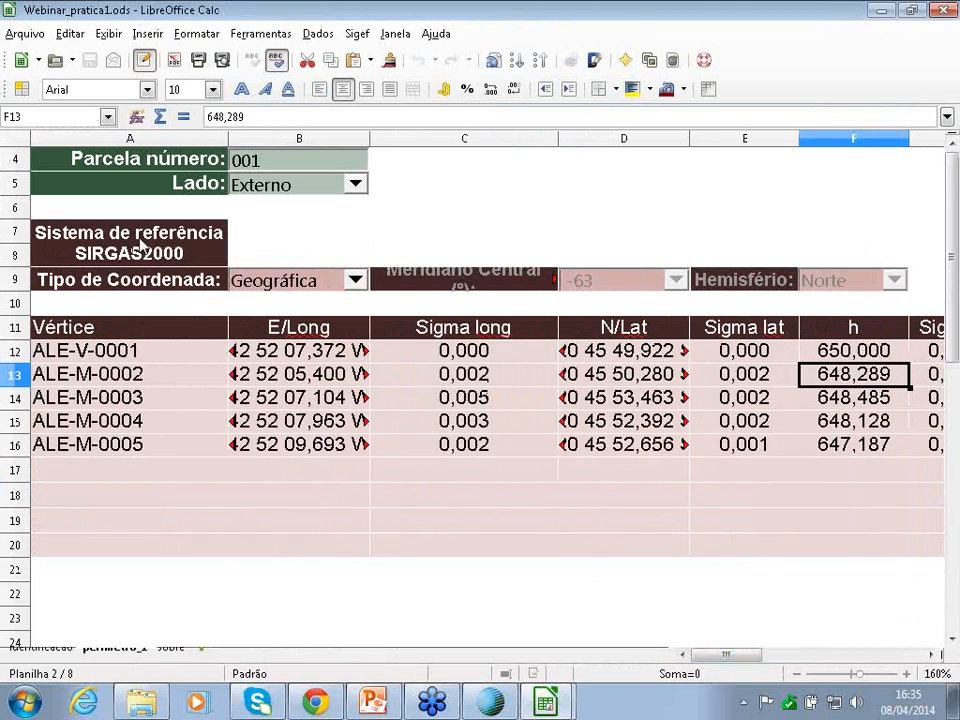
scroll(140, 245, up, 1)
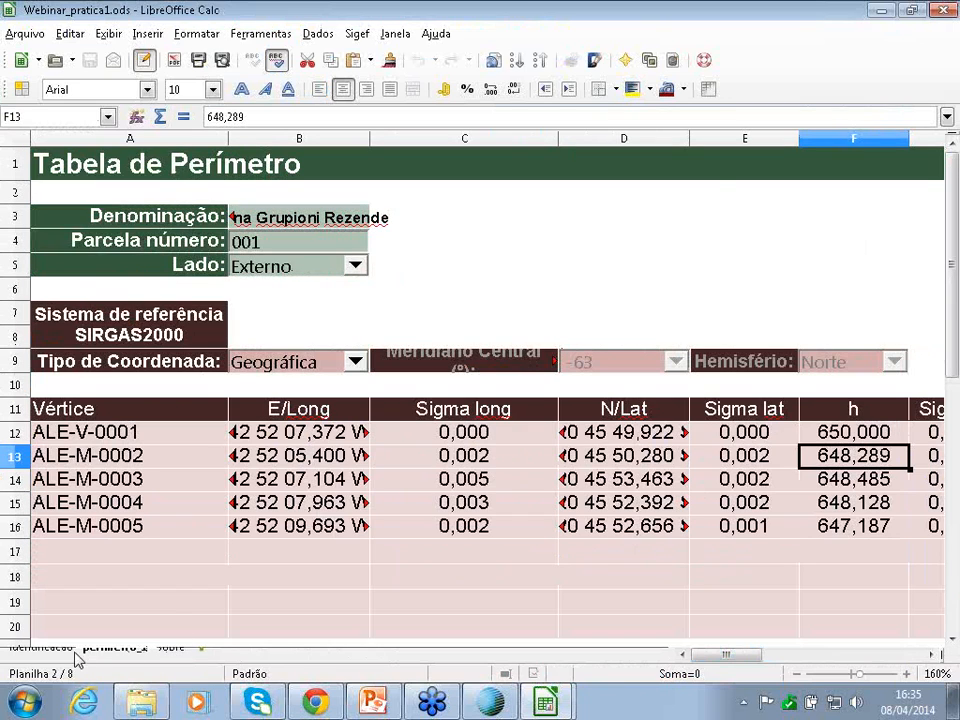
- Cancel the three Inserir planilha dialogs and return to the Tabela de Perímetro vertex list
double_click(55, 657)
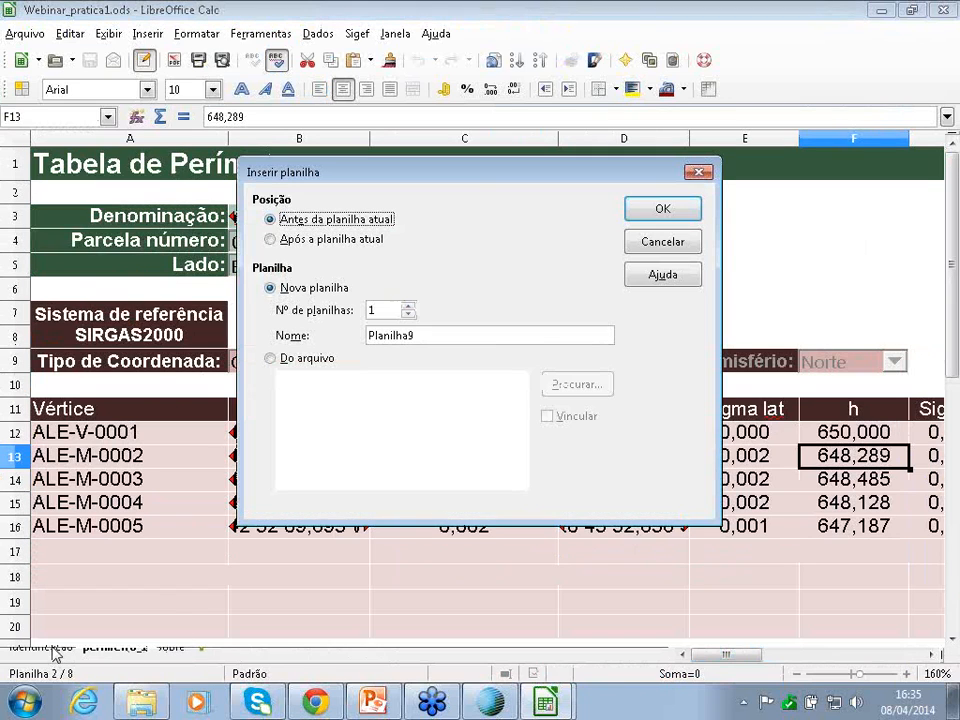
click(634, 245)
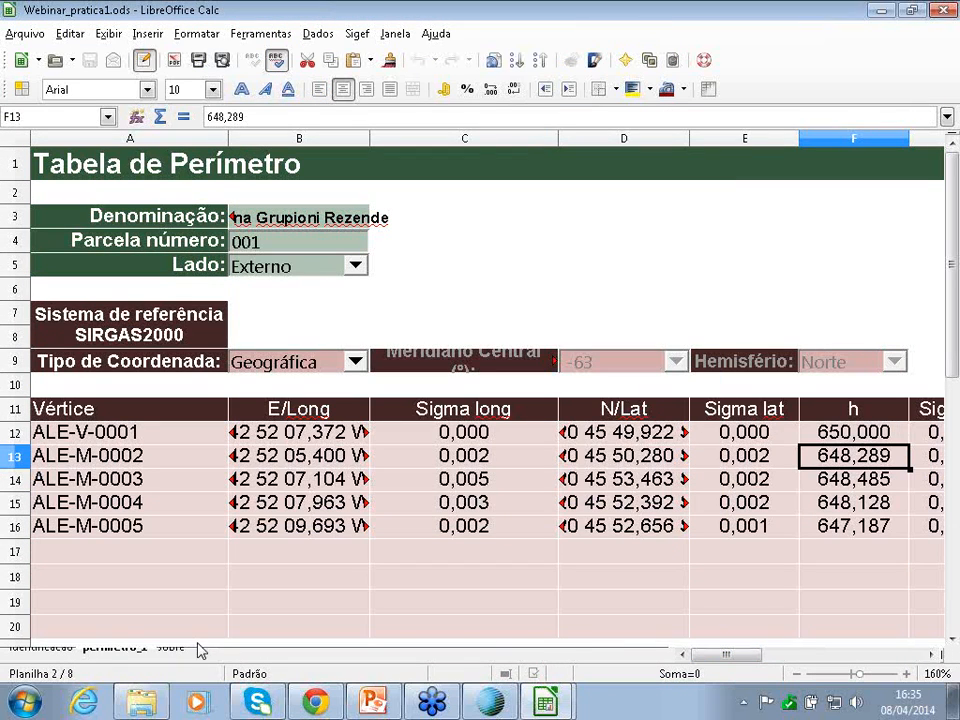
double_click(57, 657)
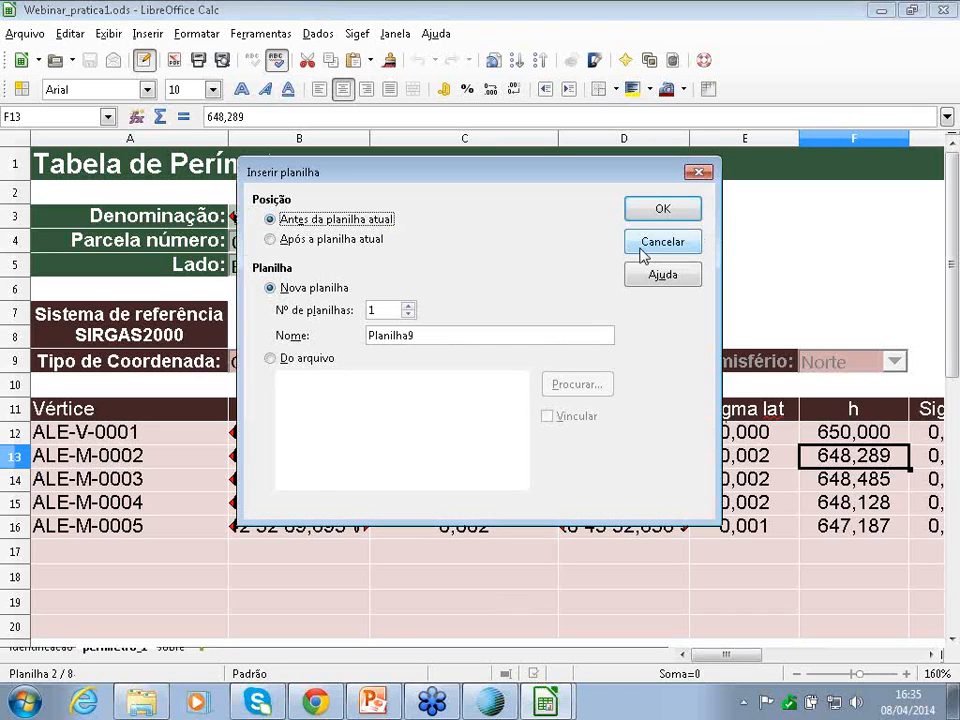
click(643, 245)
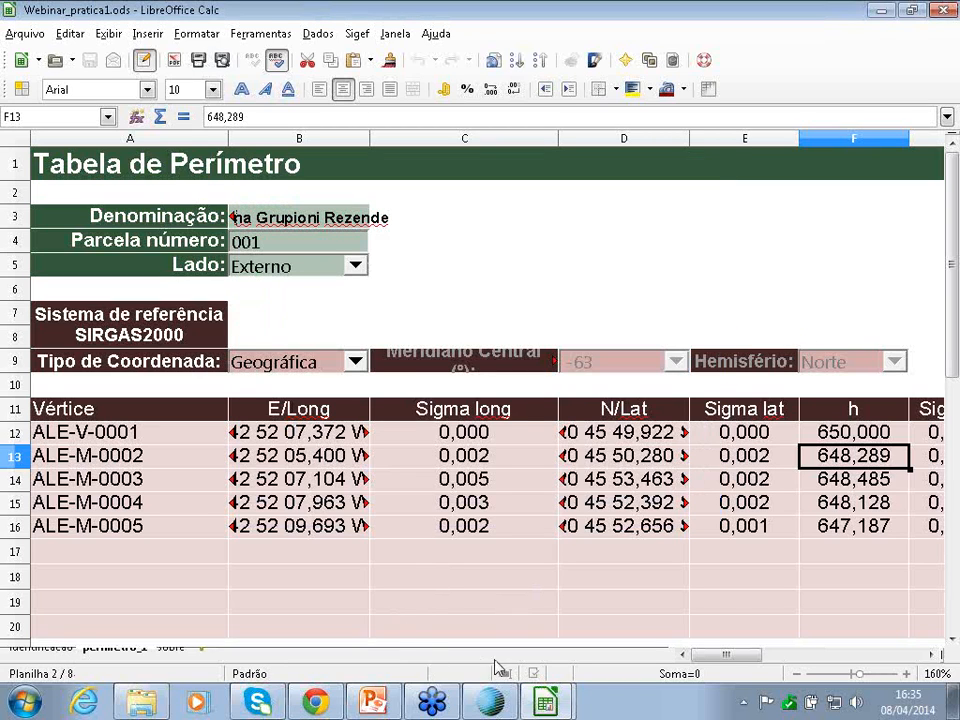
double_click(495, 661)
click(675, 244)
drag(770, 662, 905, 663)
drag(564, 451, 435, 488)
click(357, 35)
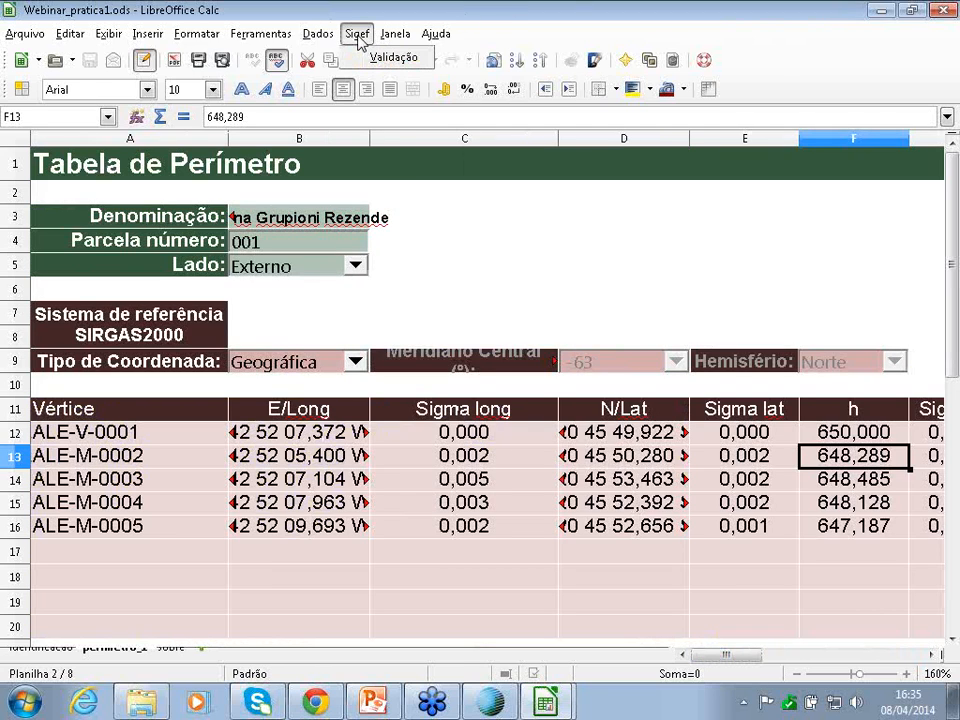
- Run the Sigef Validação check, confirm identification and perimeters are OK, and return to DataGeosis
click(390, 57)
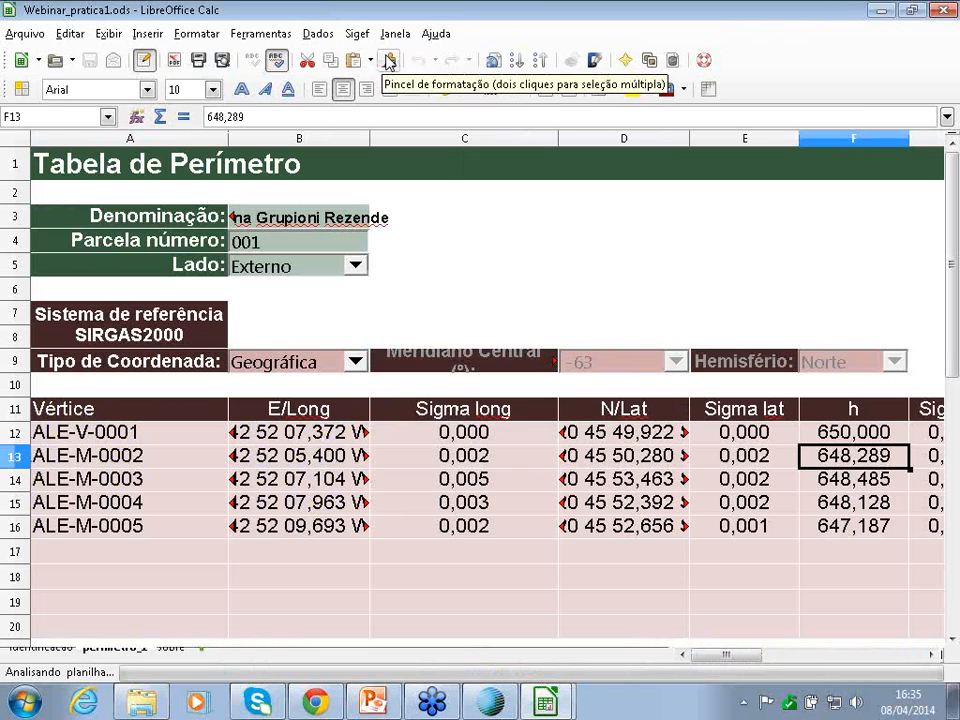
drag(482, 298, 538, 218)
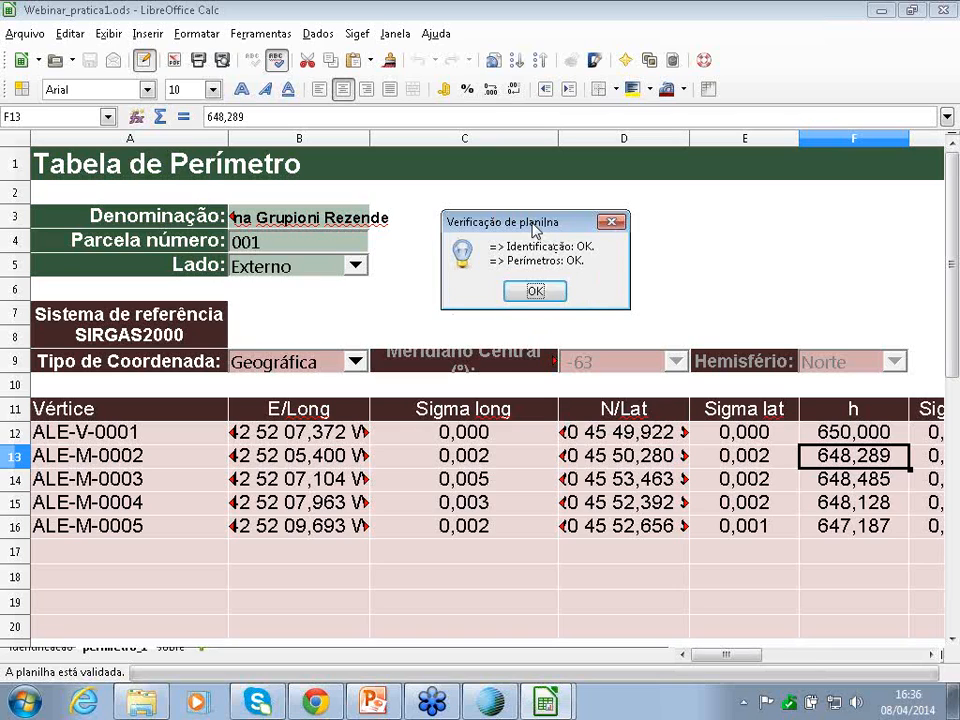
drag(533, 230, 620, 229)
drag(516, 244, 604, 246)
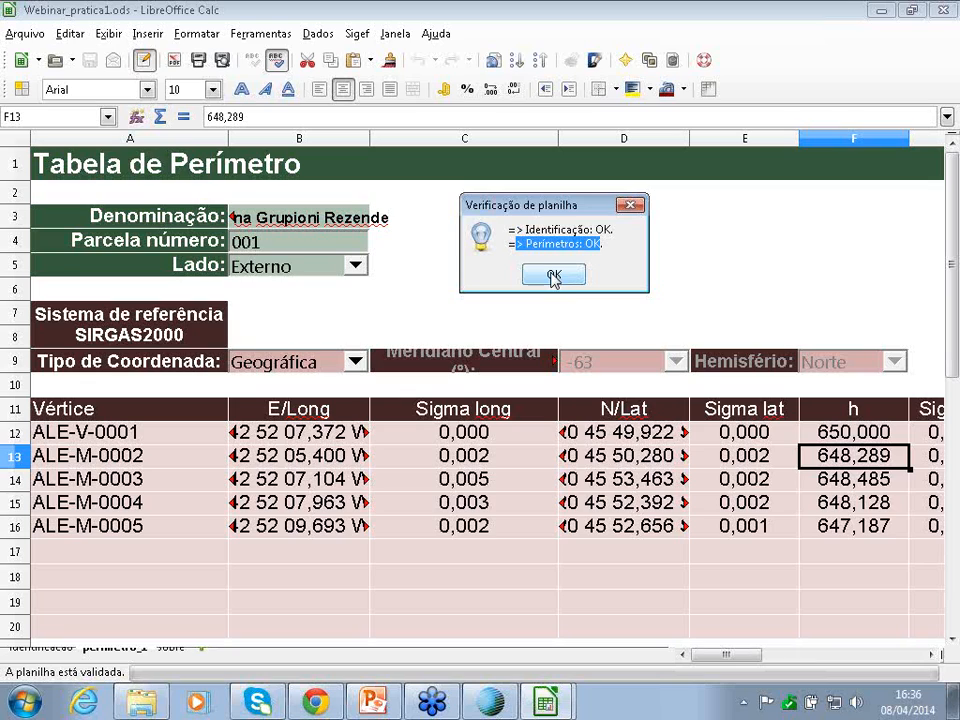
click(574, 279)
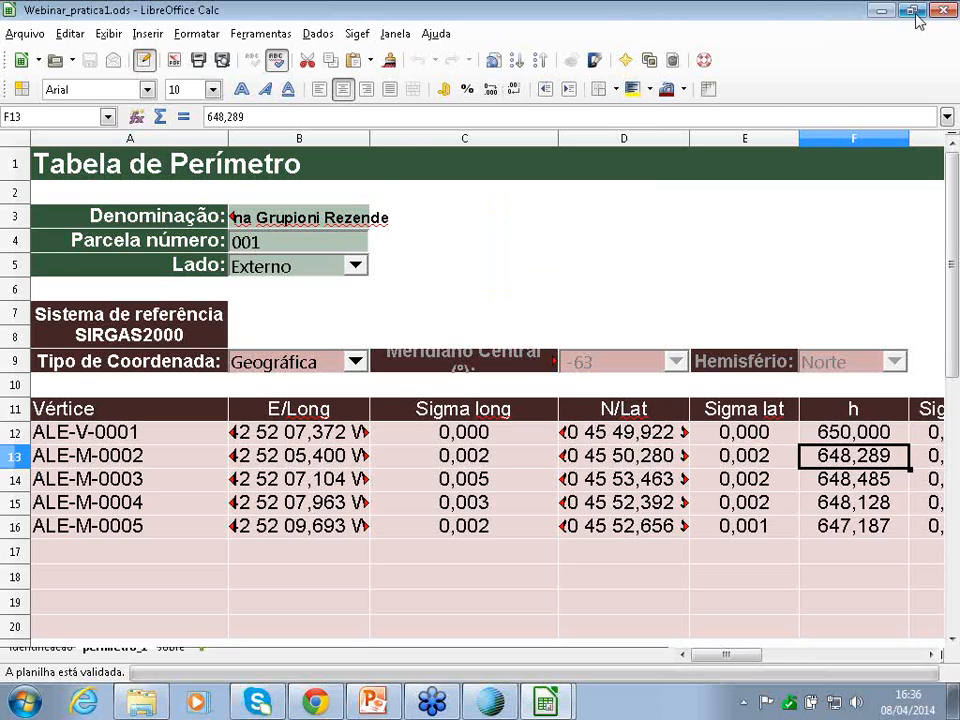
click(489, 703)
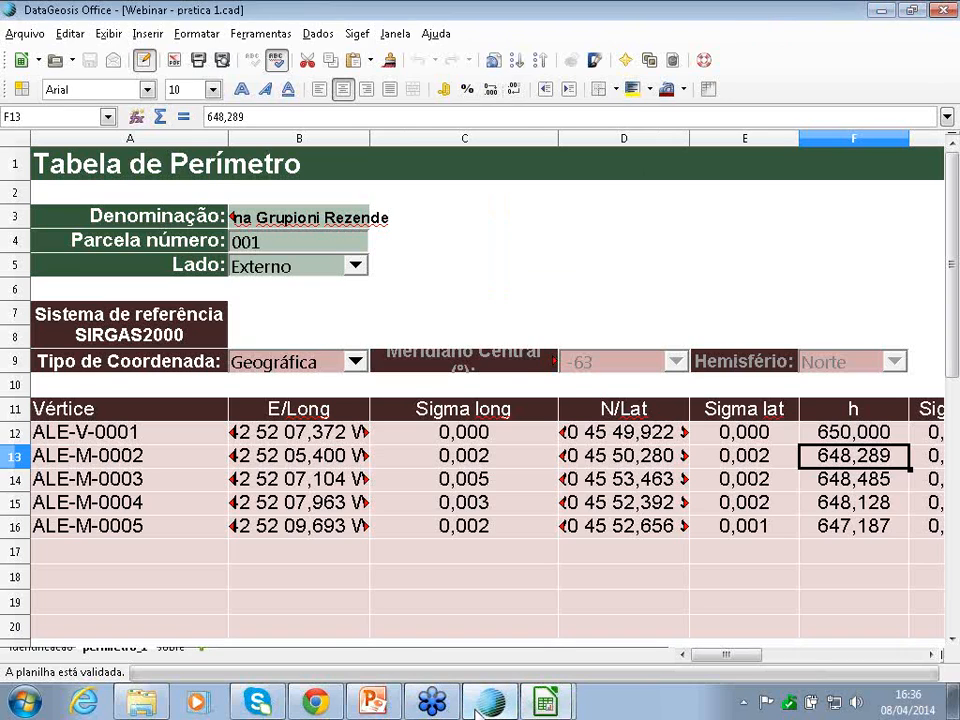
- Show the Georreferenciamento > Relatórios submenu with the certification request and memorial reports
scroll(598, 325, up, 2)
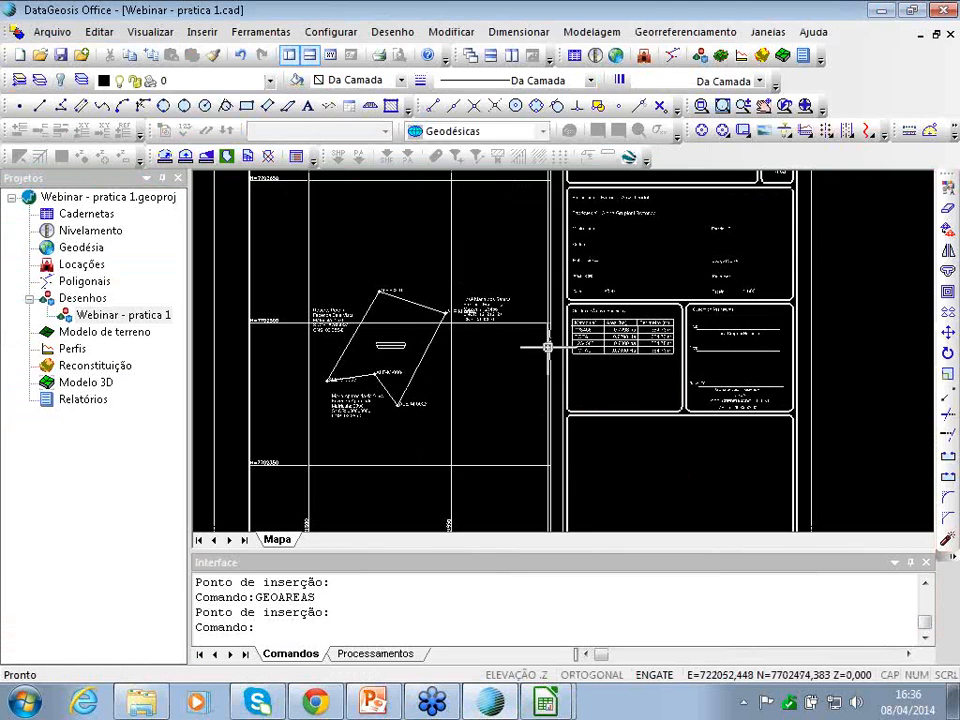
scroll(550, 347, up, 1)
scroll(644, 310, down, 1)
scroll(643, 310, down, 1)
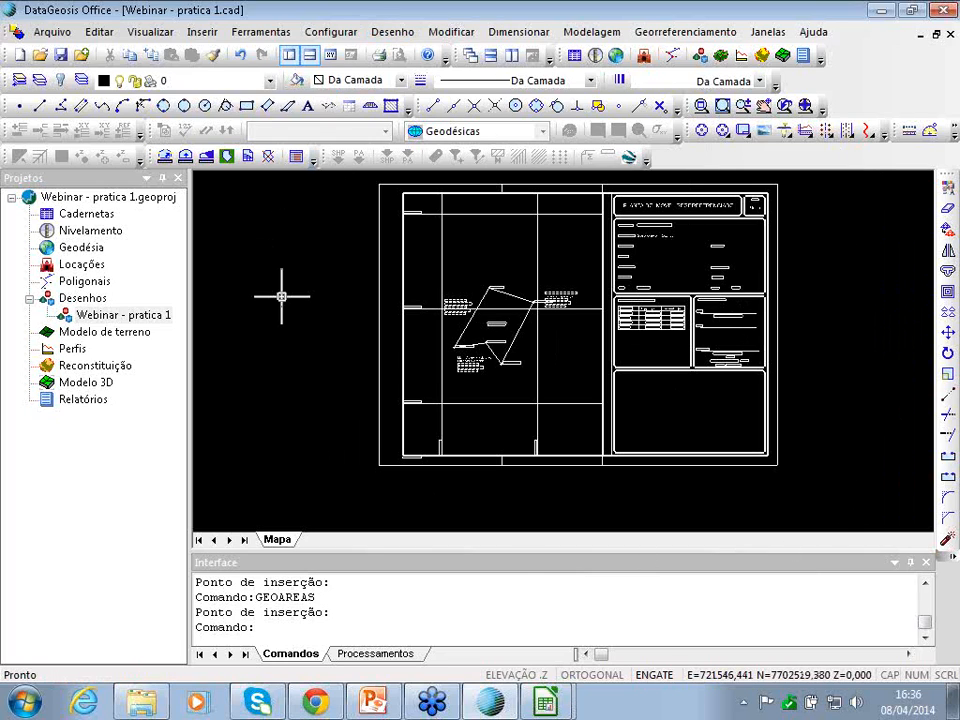
click(708, 34)
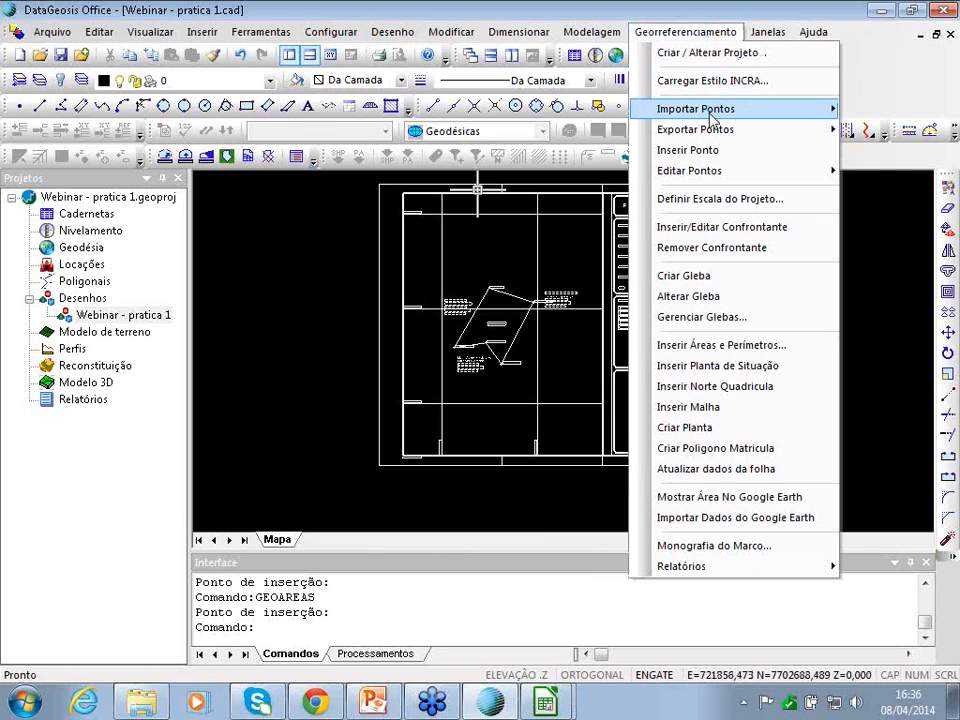
mouse_move(707, 108)
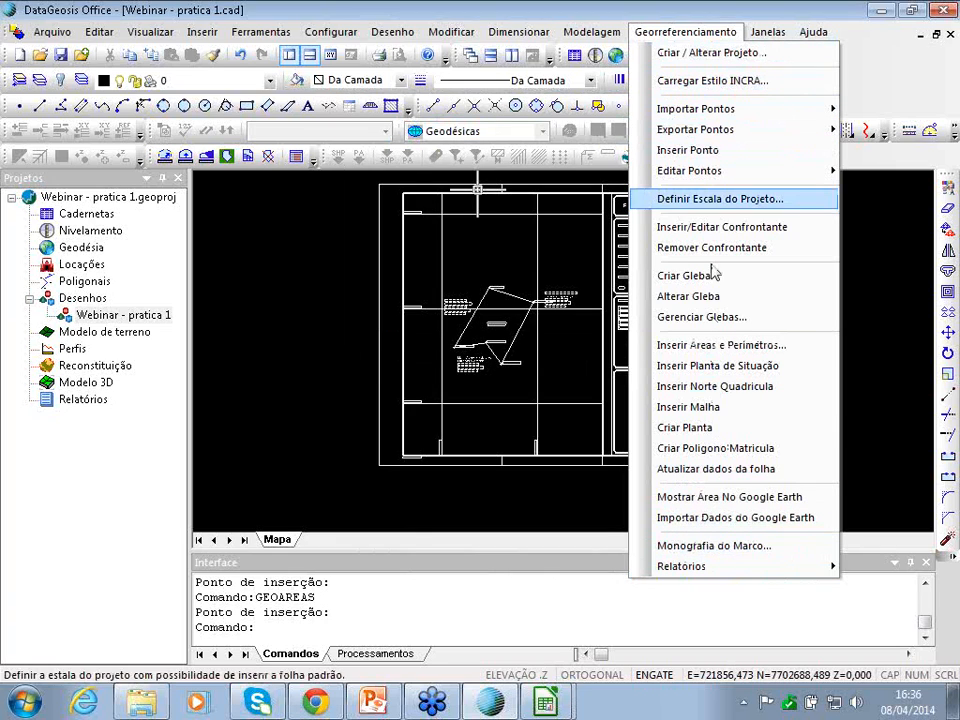
mouse_move(706, 570)
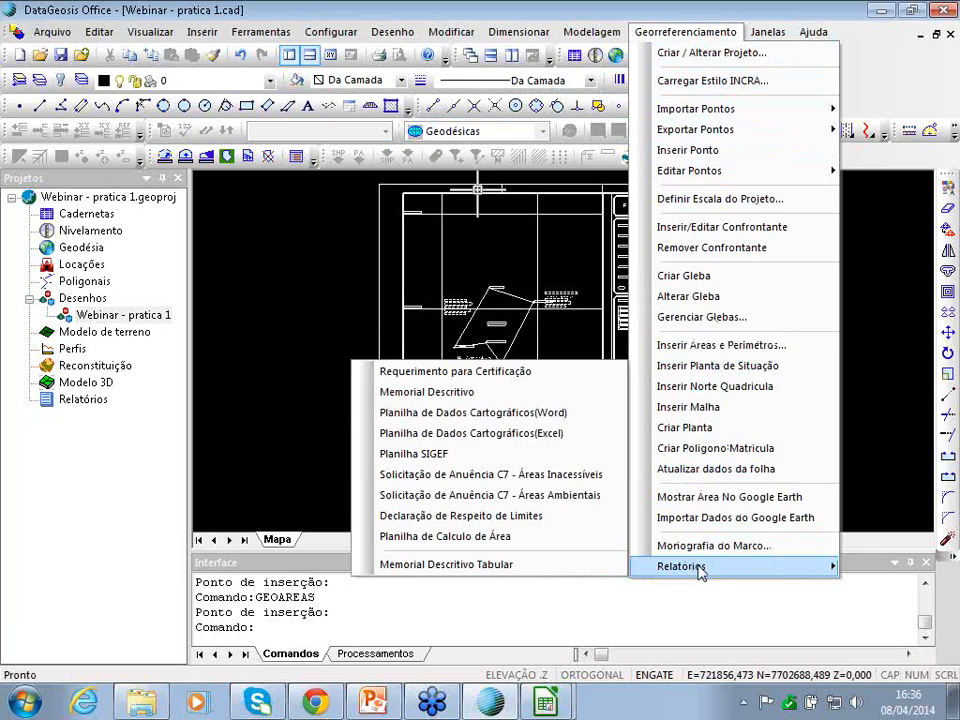
- Generate the Requerimento para Certificação report with the default name, overwriting the old file, and clear the stray selection
click(410, 375)
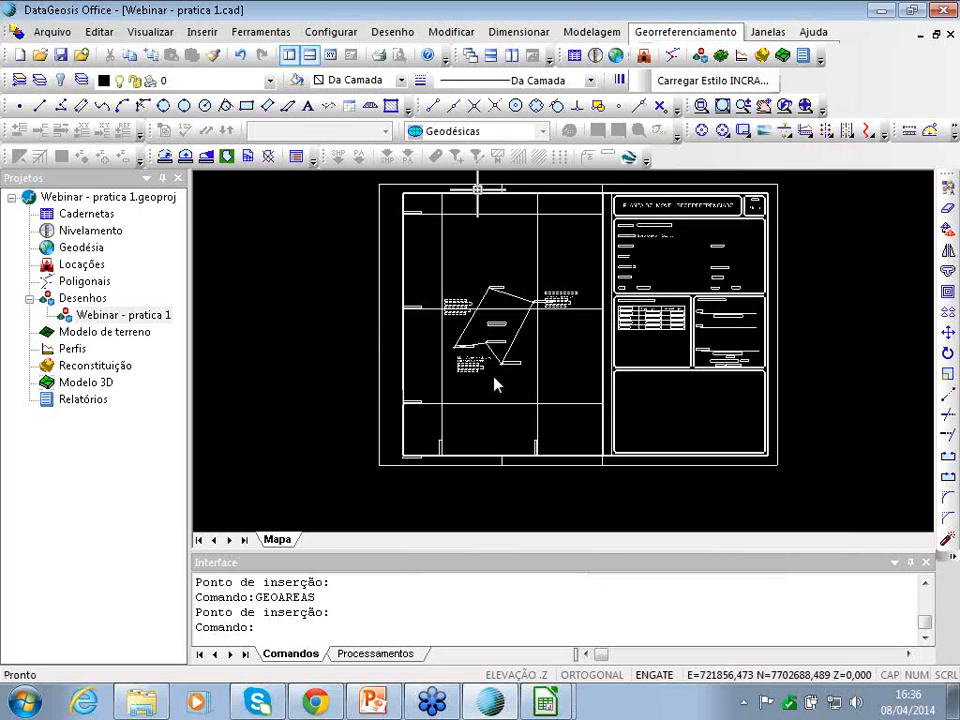
click(513, 367)
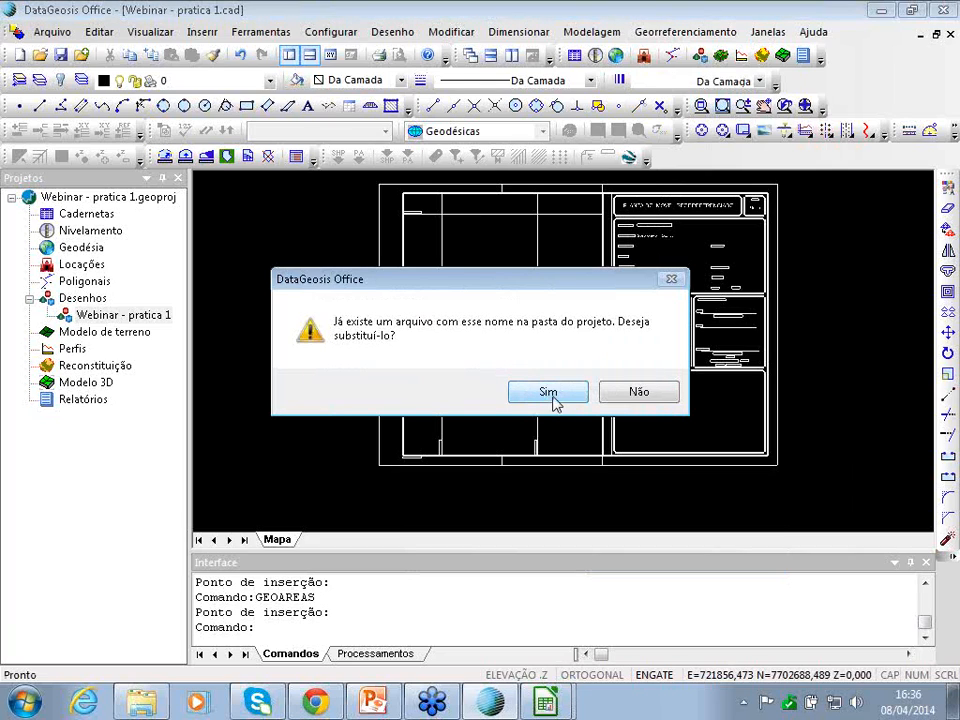
click(548, 393)
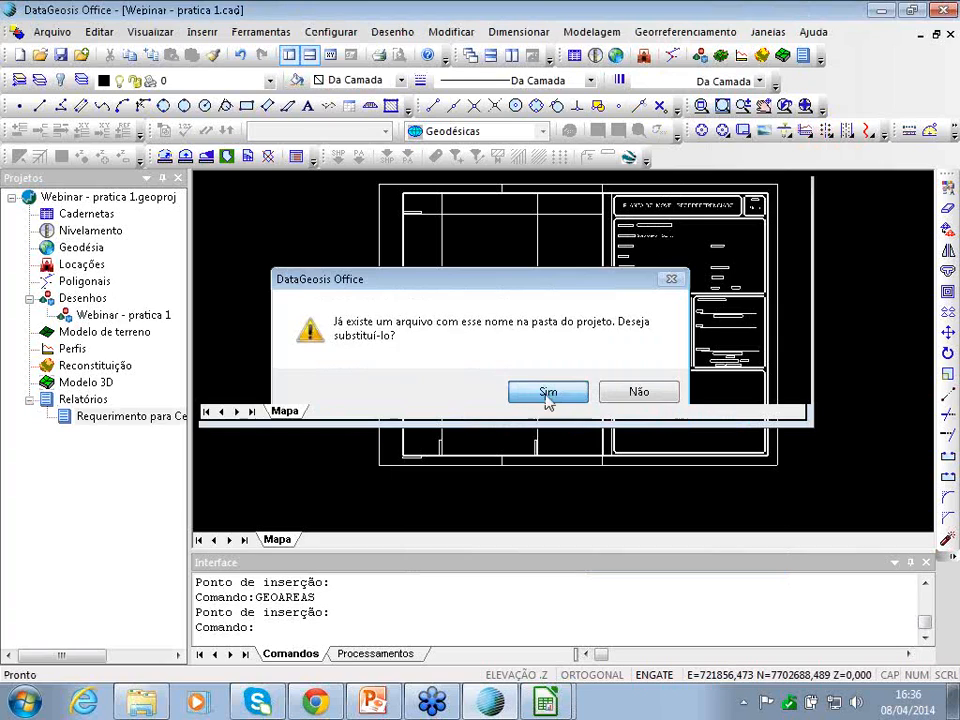
click(546, 388)
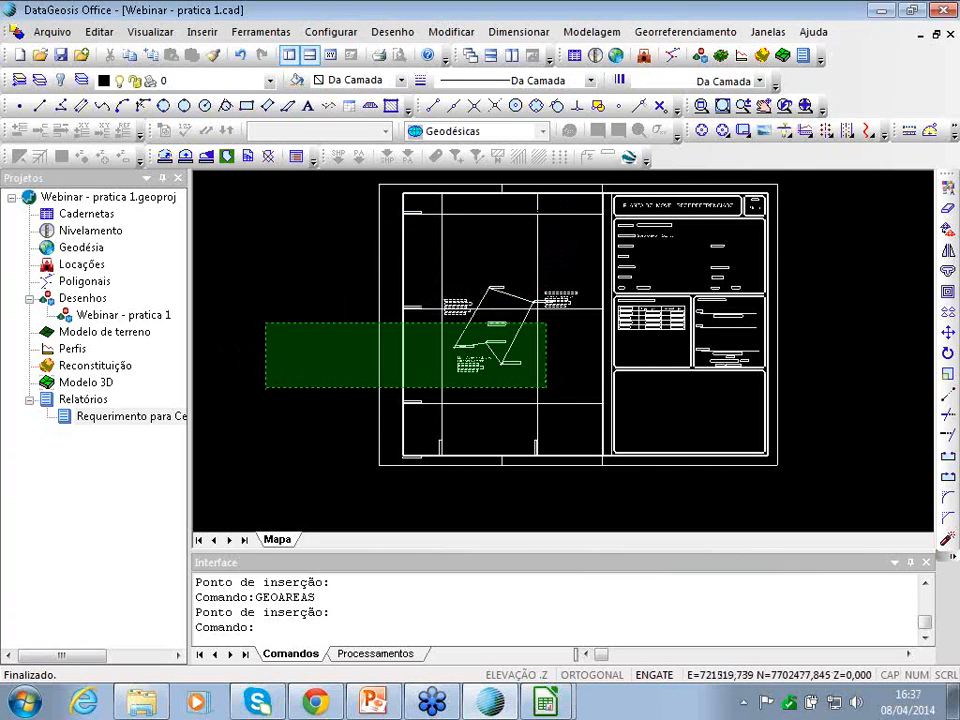
click(264, 323)
key(Escape)
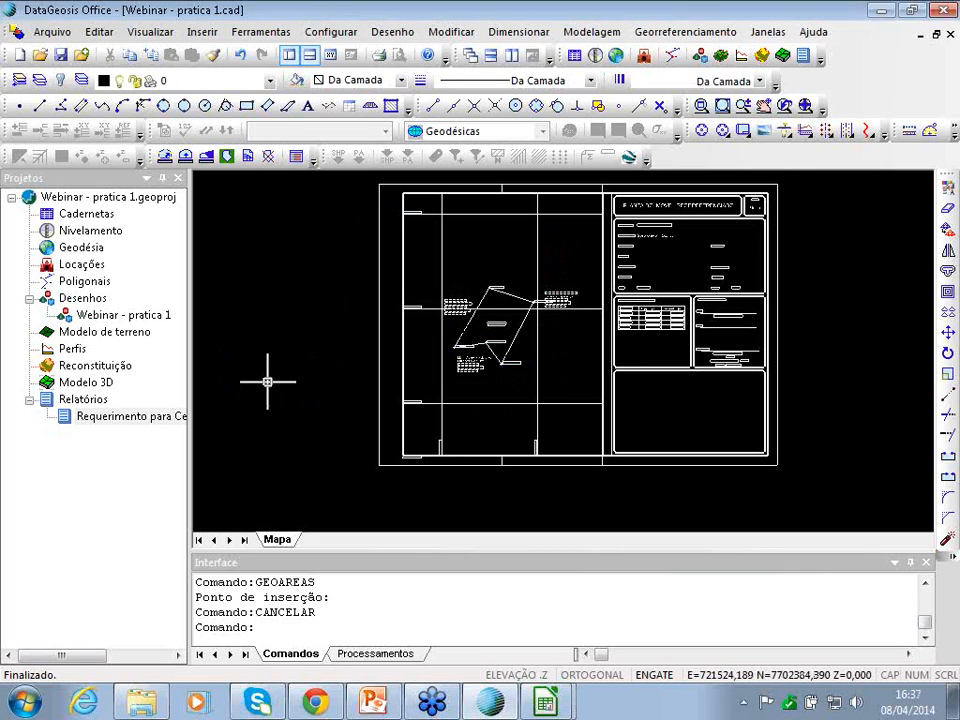
- Review the certification request's filled-in owner details, then go back to the Webinar - pratica 1 drawing
double_click(111, 422)
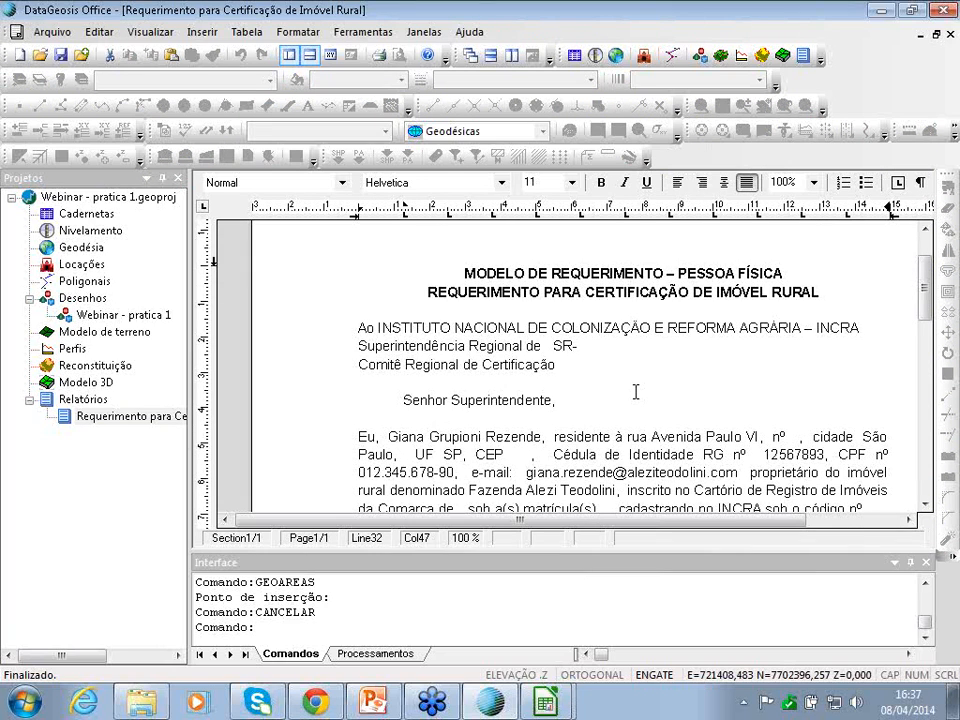
scroll(636, 393, down, 2)
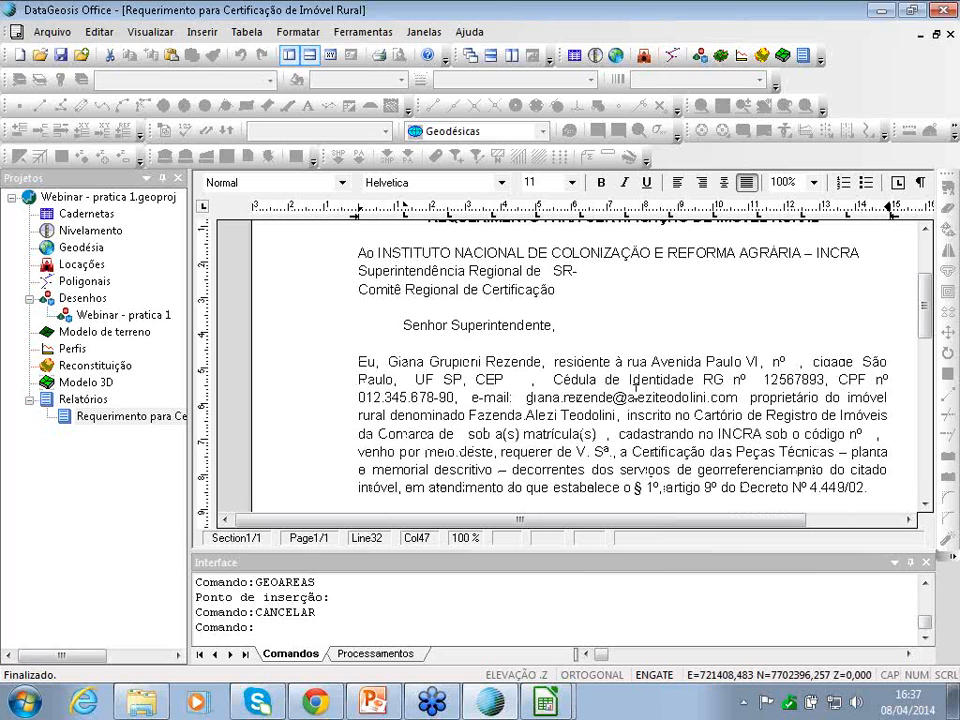
double_click(93, 318)
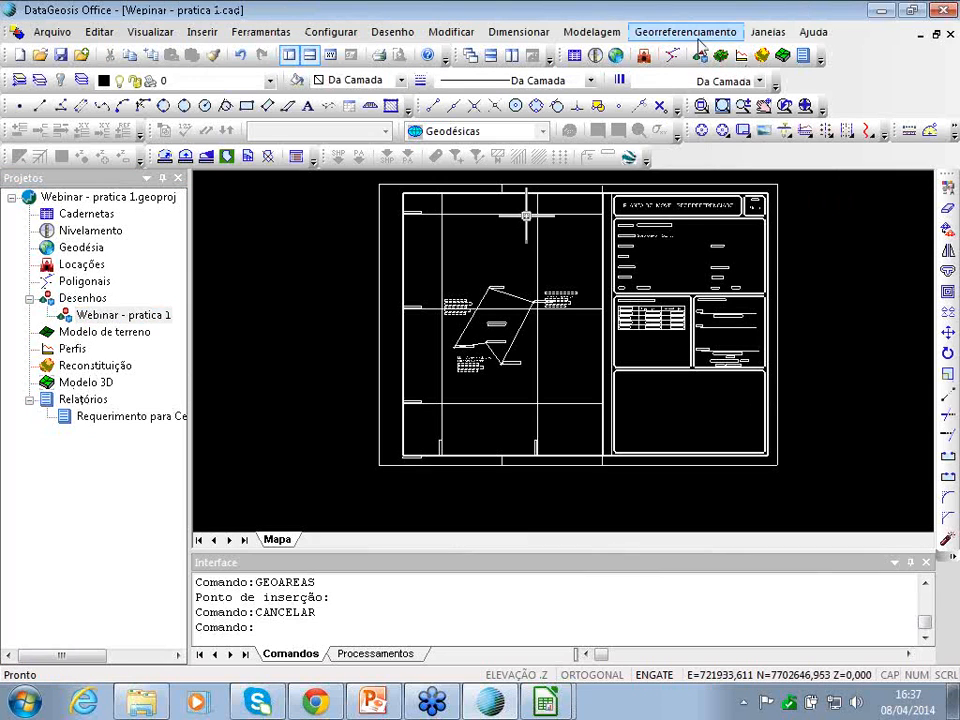
- Start the Memorial Descritivo report for the registered gleba
click(691, 41)
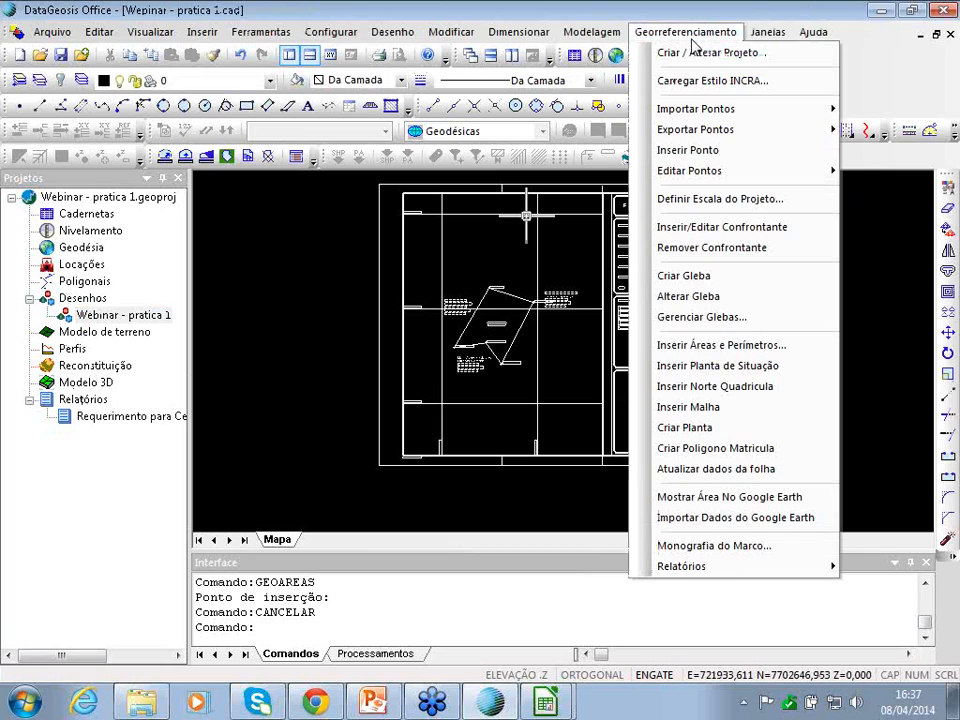
mouse_move(760, 569)
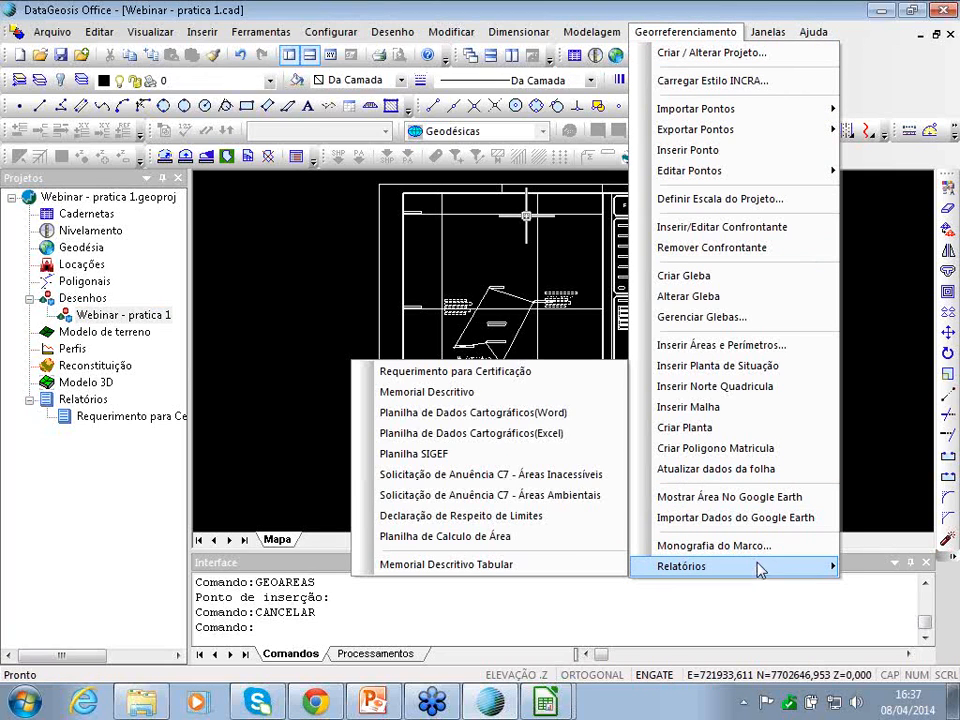
click(401, 394)
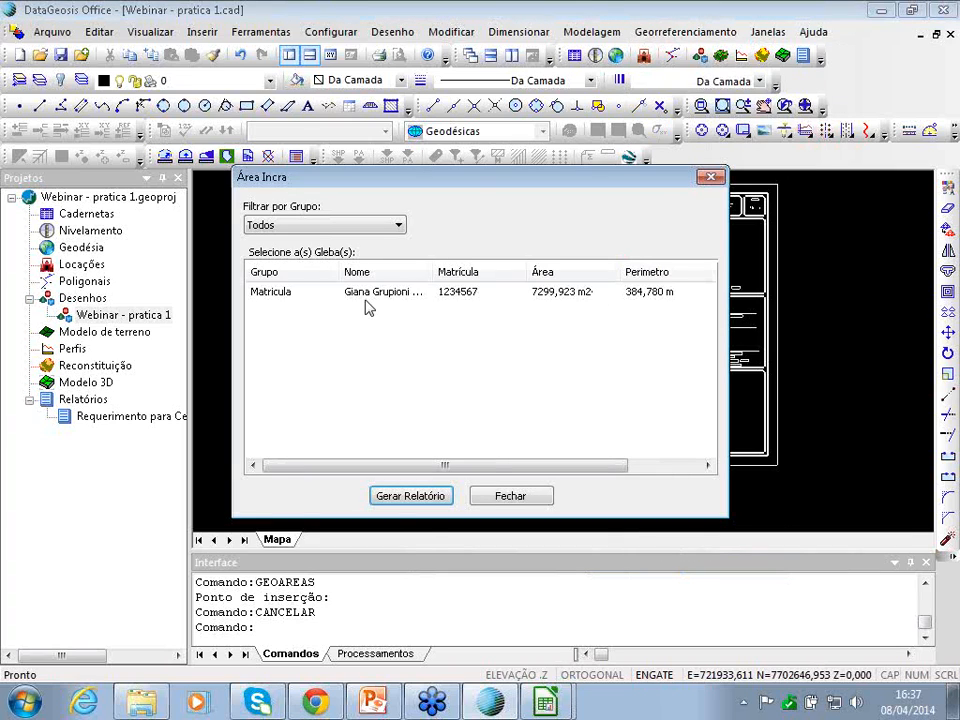
click(368, 300)
click(411, 496)
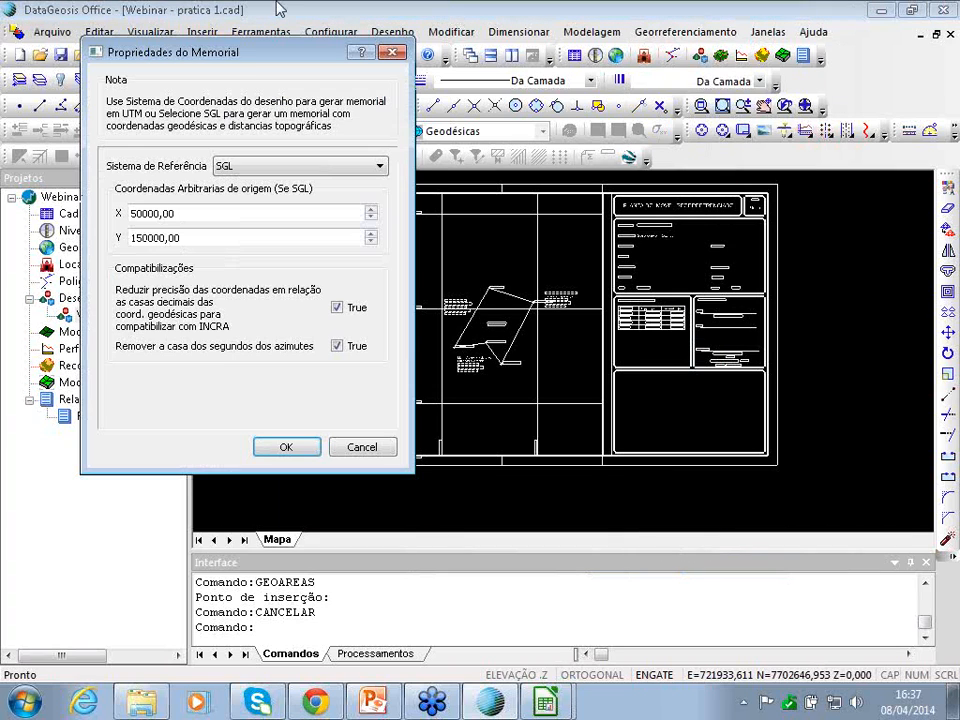
- Set the memorial reference to SGL with origin X 15000, Y 250000 and accept the suggested file name
drag(253, 62, 761, 93)
click(751, 200)
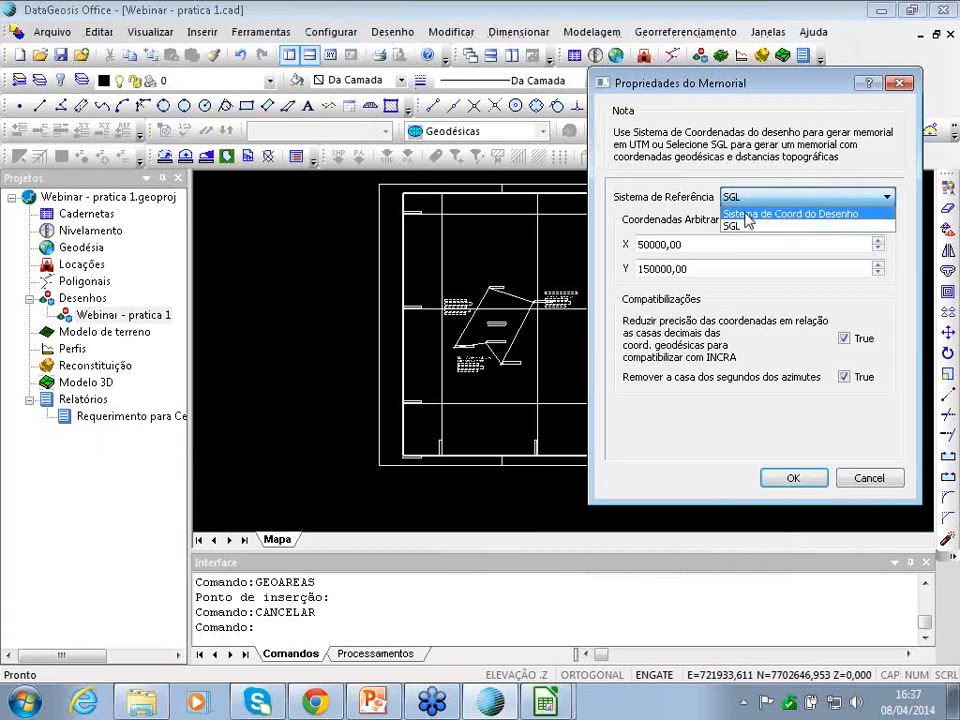
click(747, 224)
click(760, 198)
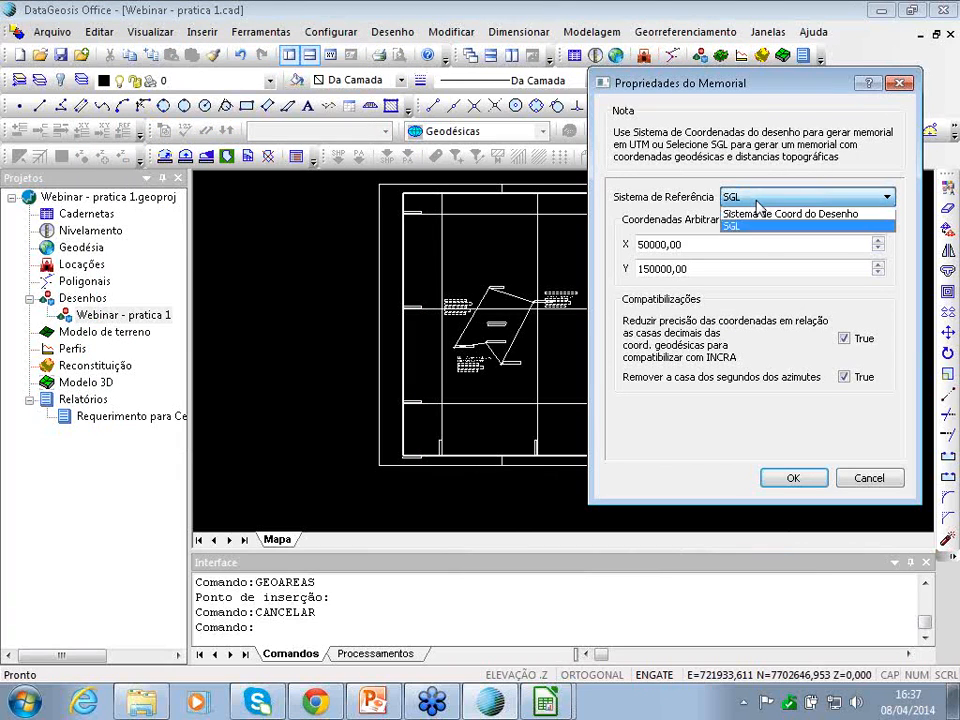
click(755, 227)
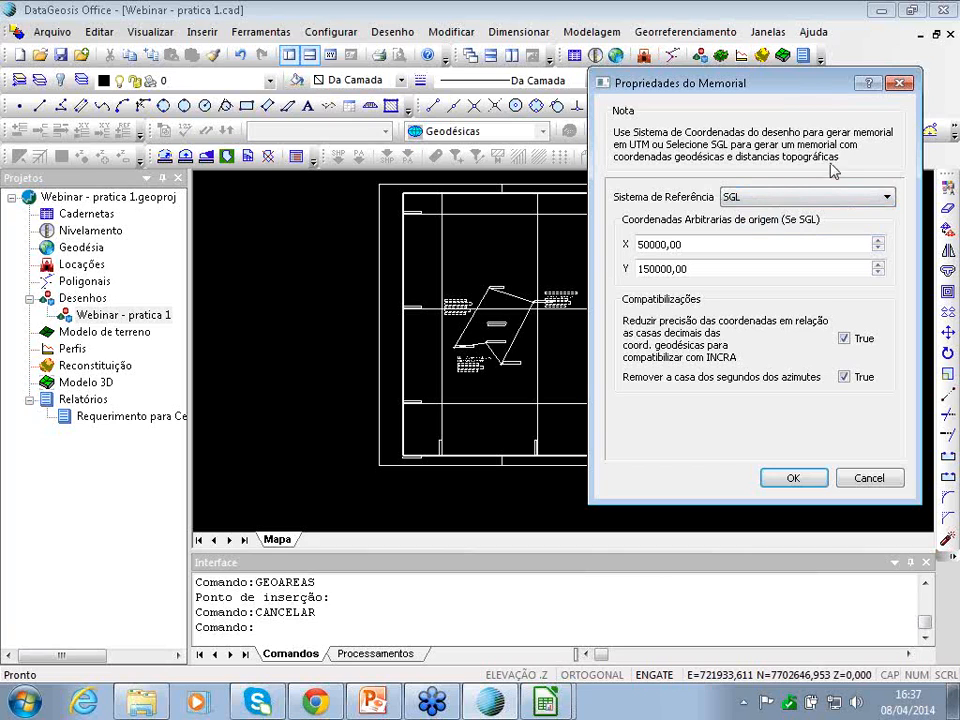
drag(808, 91, 762, 71)
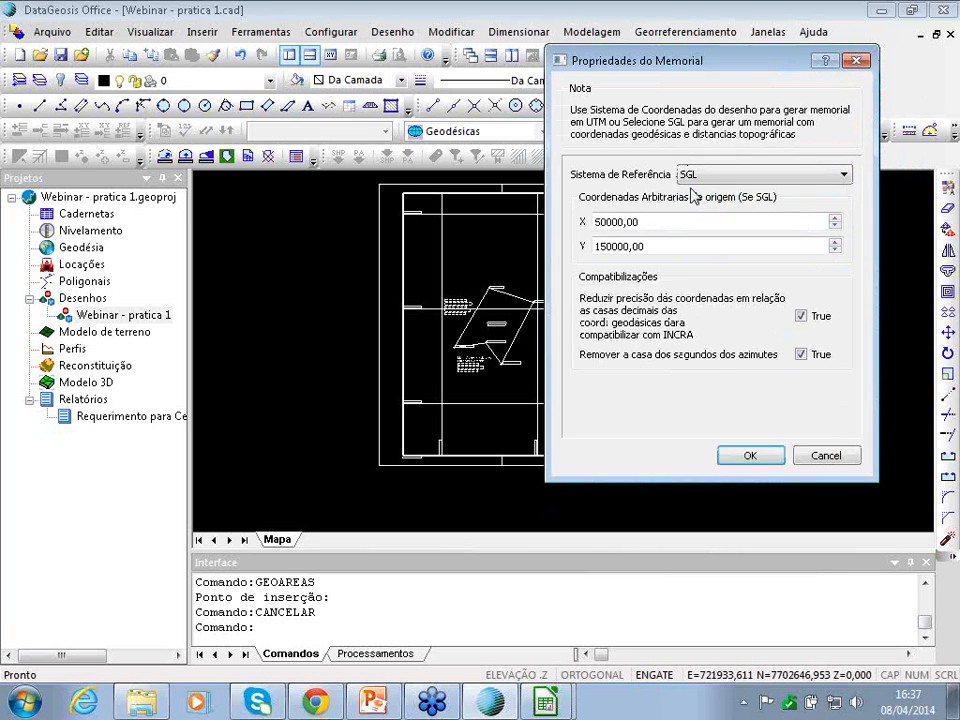
drag(645, 221, 469, 223)
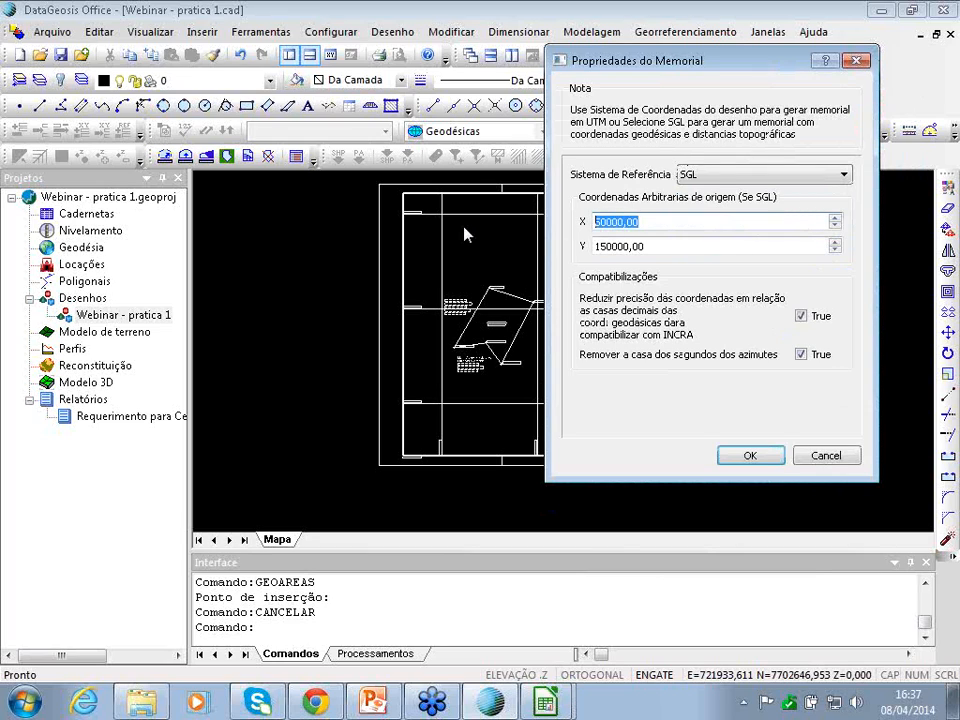
text(15000)
drag(596, 247, 662, 250)
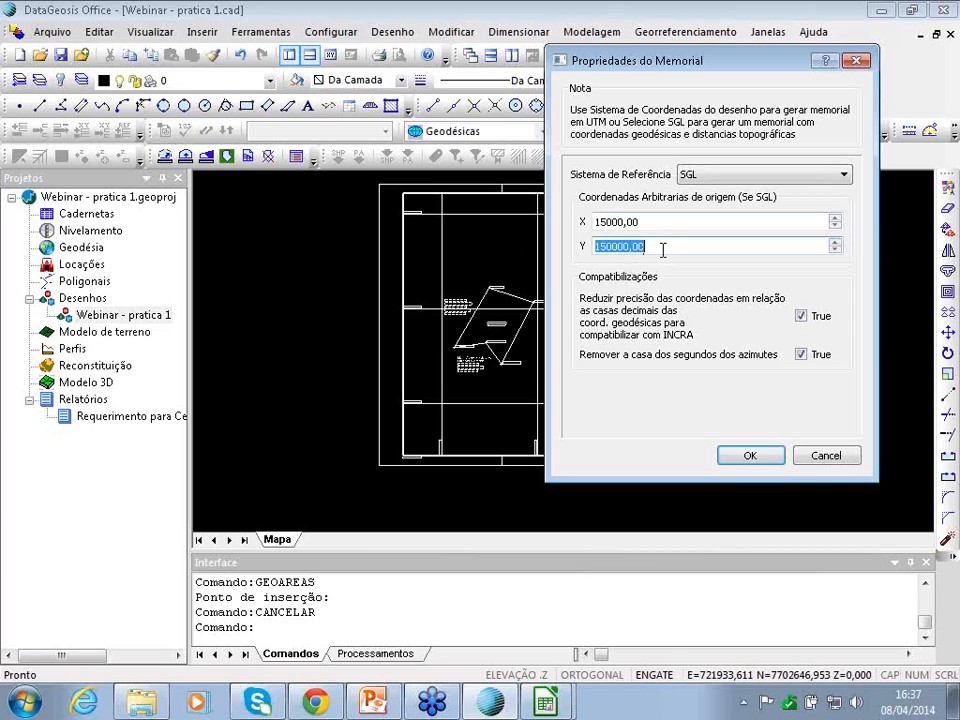
text(2)
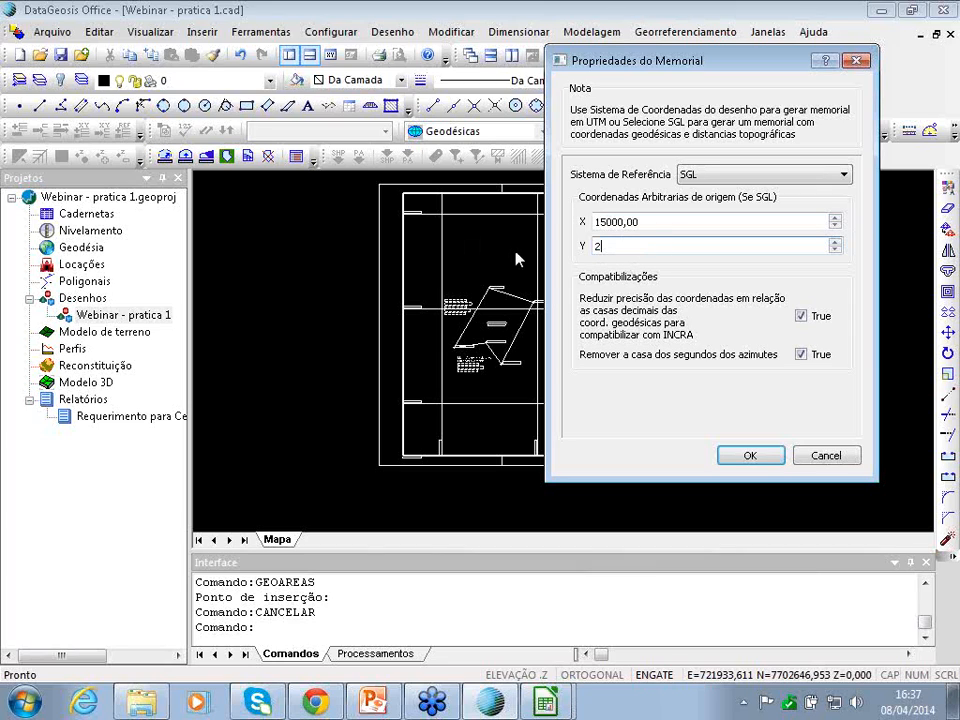
text(50000)
click(753, 461)
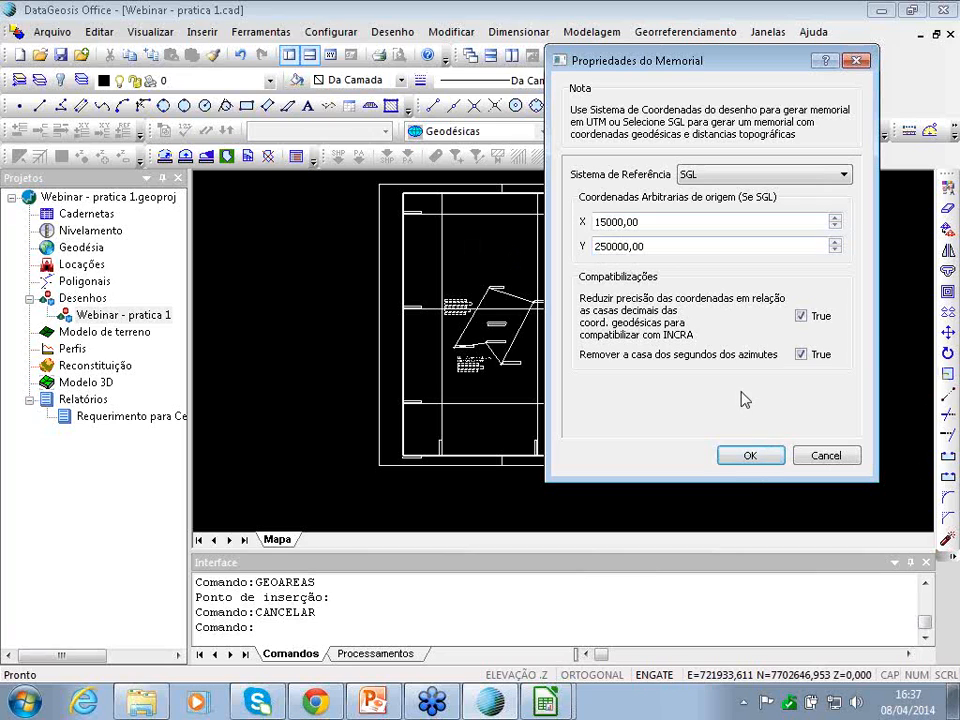
click(766, 452)
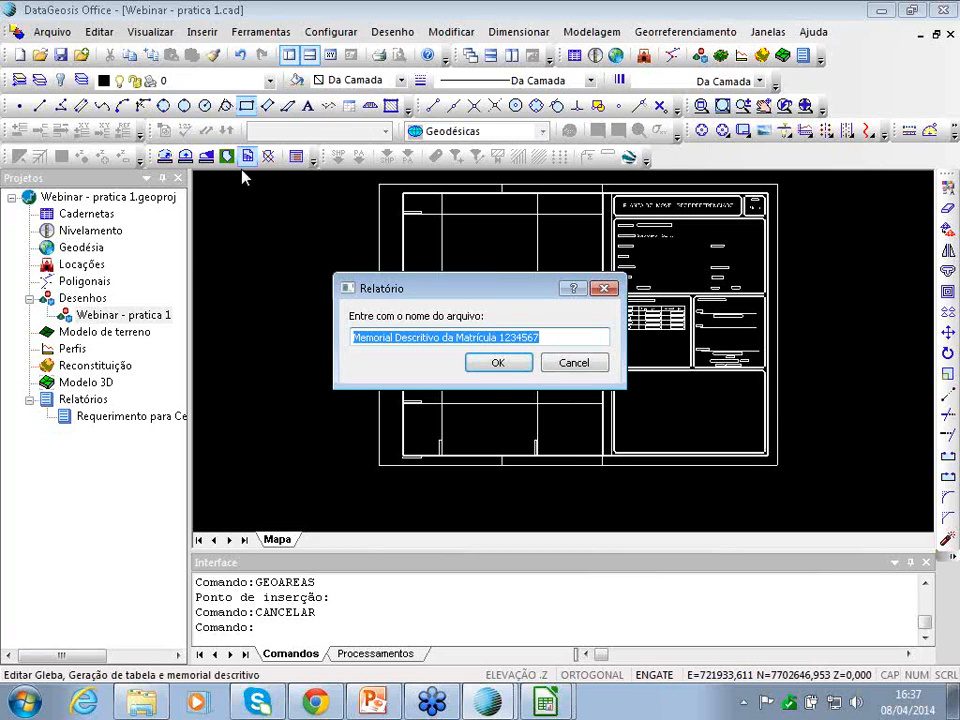
click(498, 369)
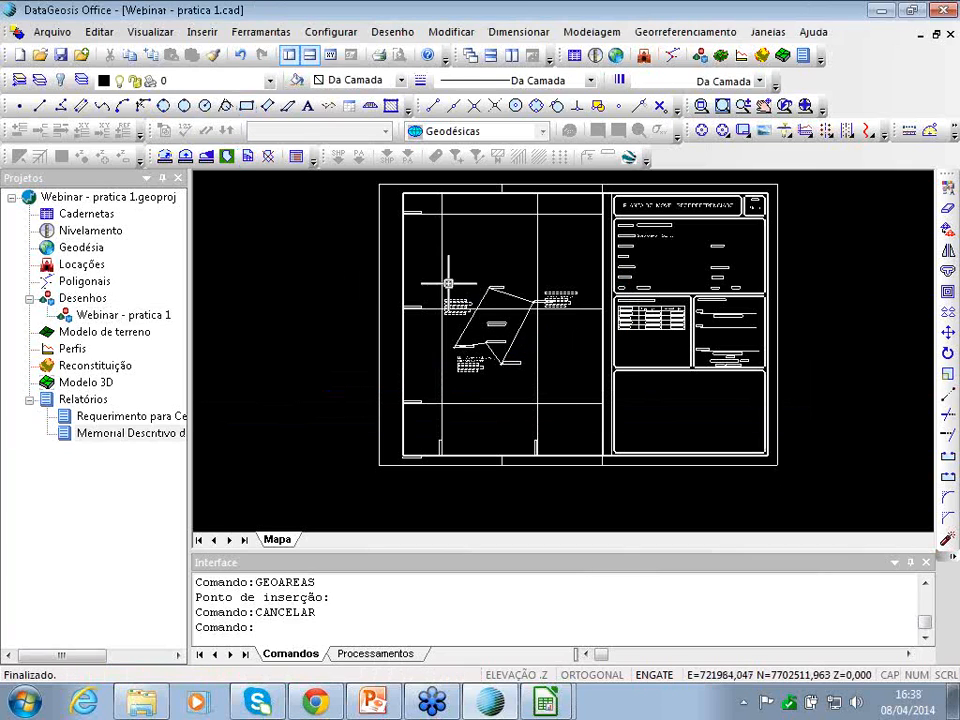
- Review the Memorial Descritivo text (area 0,72979 ha, perimeter 384,73 m), then return to Webinar - pratica 1
double_click(153, 440)
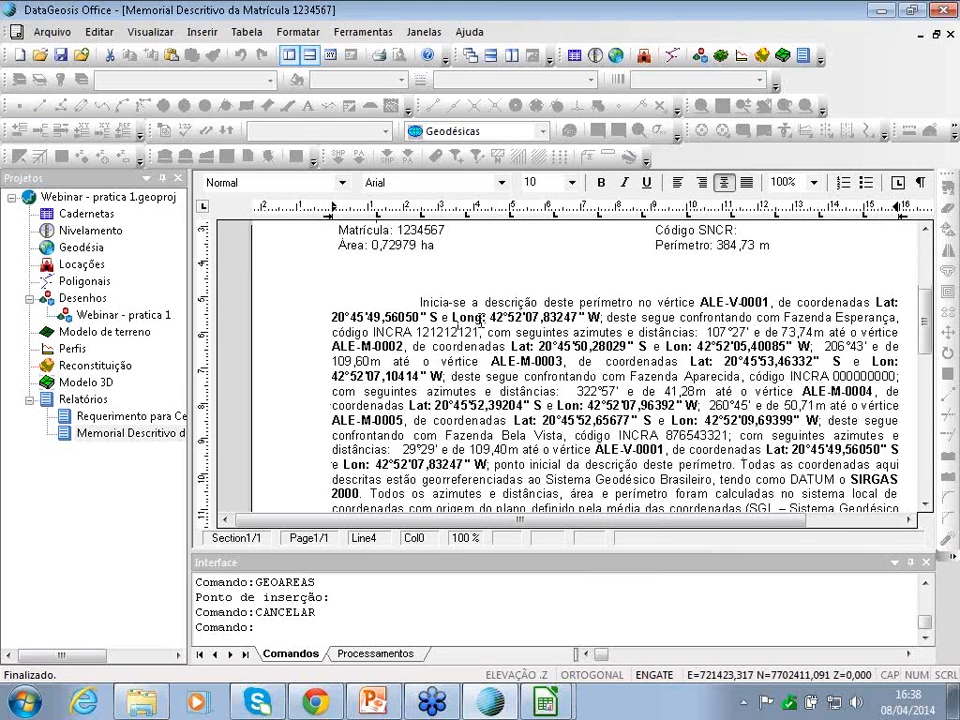
drag(697, 300, 771, 300)
click(773, 300)
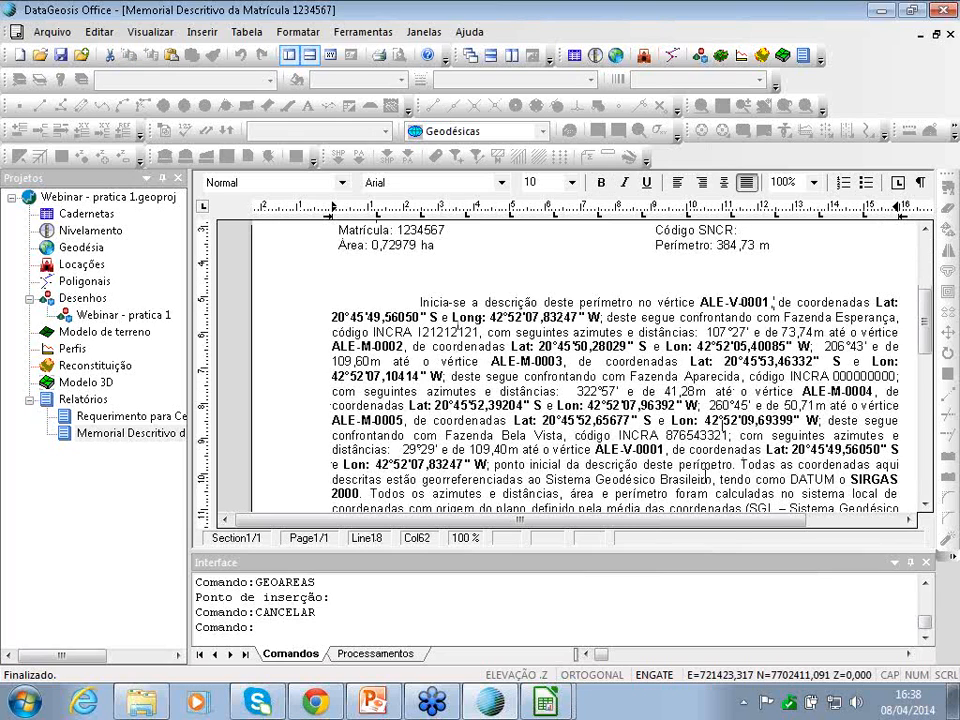
drag(730, 519, 768, 519)
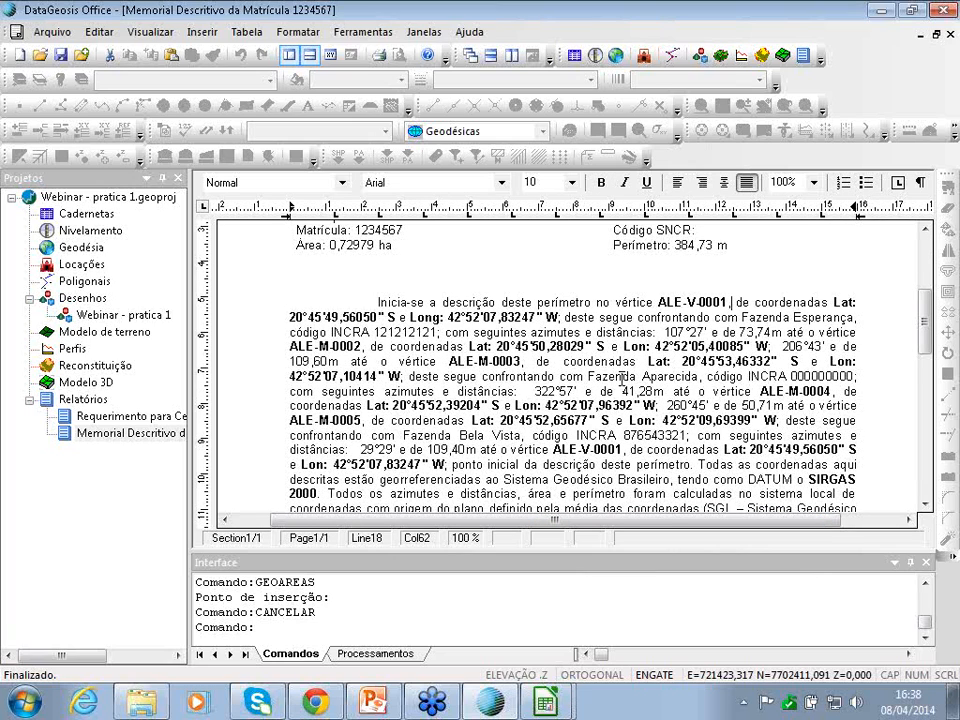
scroll(622, 378, down, 5)
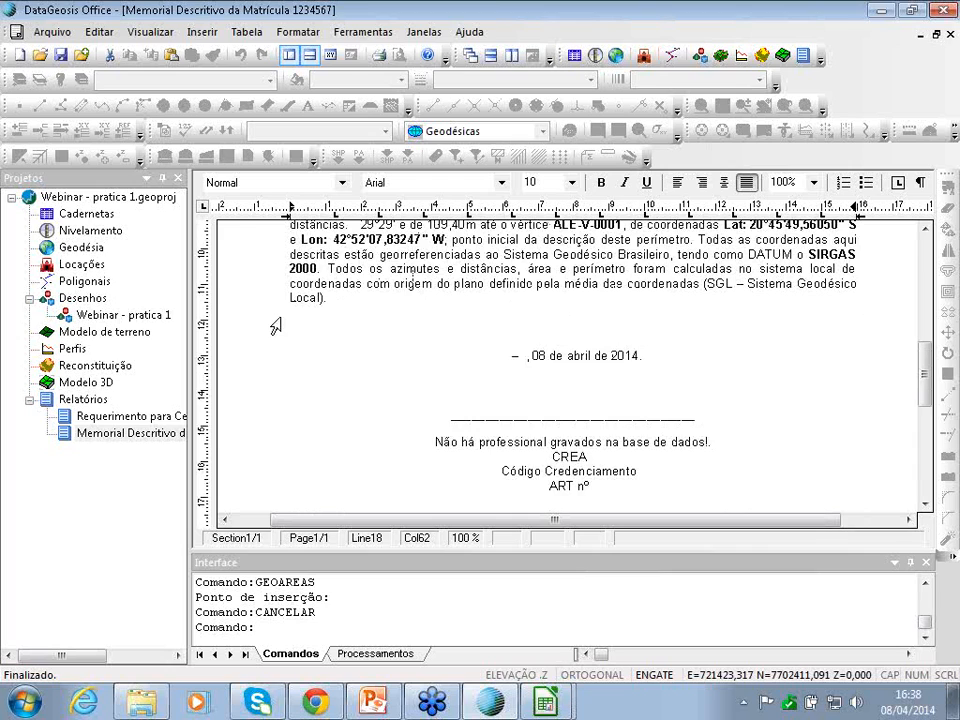
scroll(275, 327, up, 7)
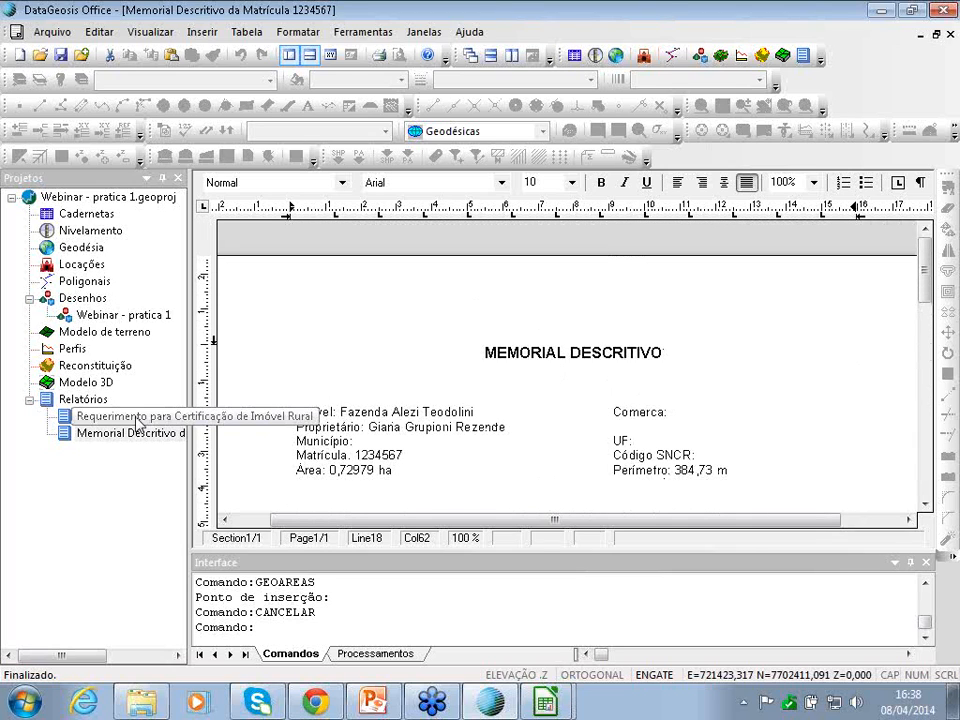
double_click(116, 316)
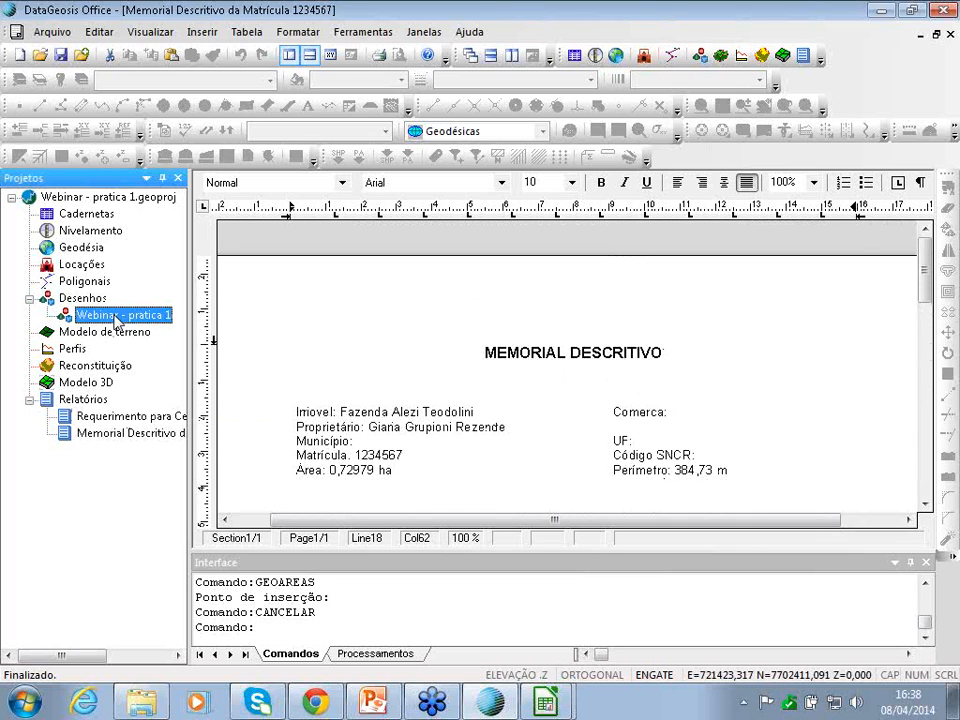
- Generate the Planilha de Dados Cartográficos (Word) report for the gleba with the suggested file name
click(683, 32)
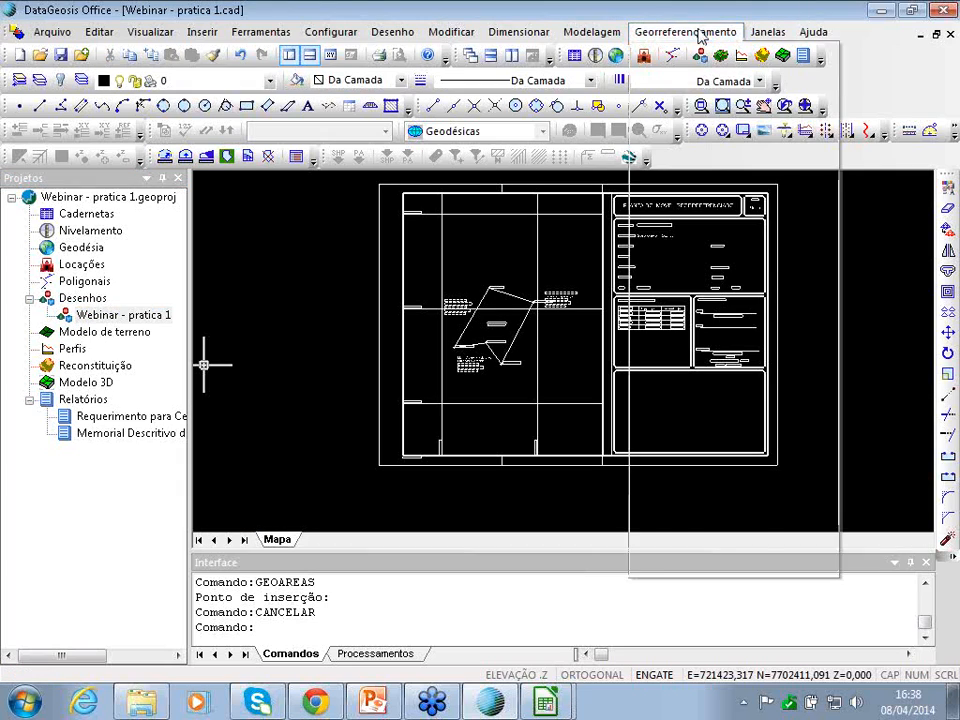
mouse_move(670, 568)
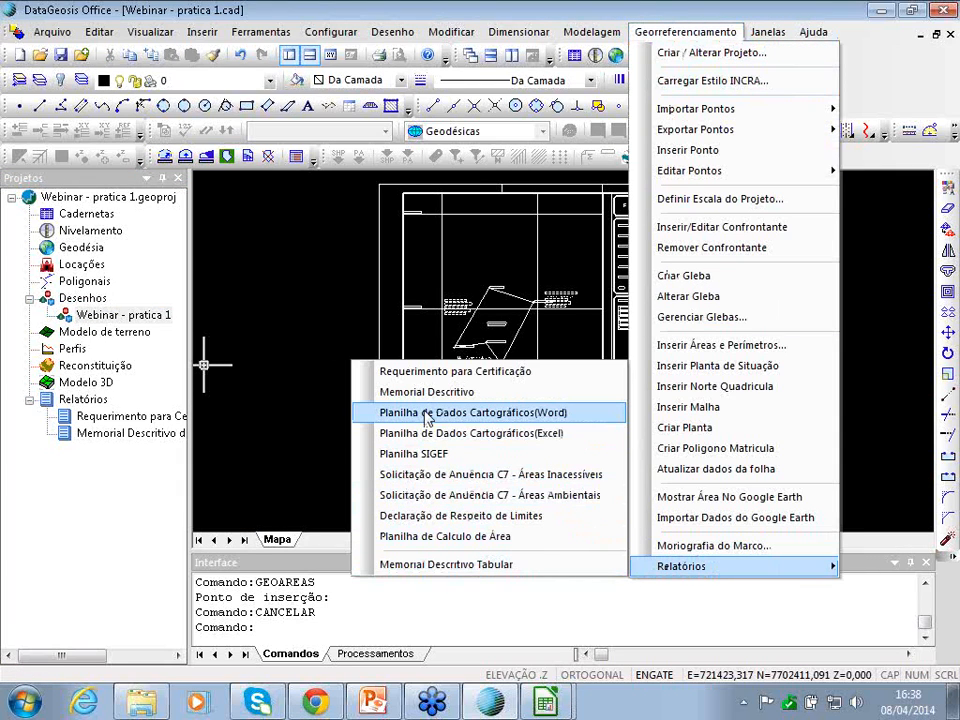
click(514, 424)
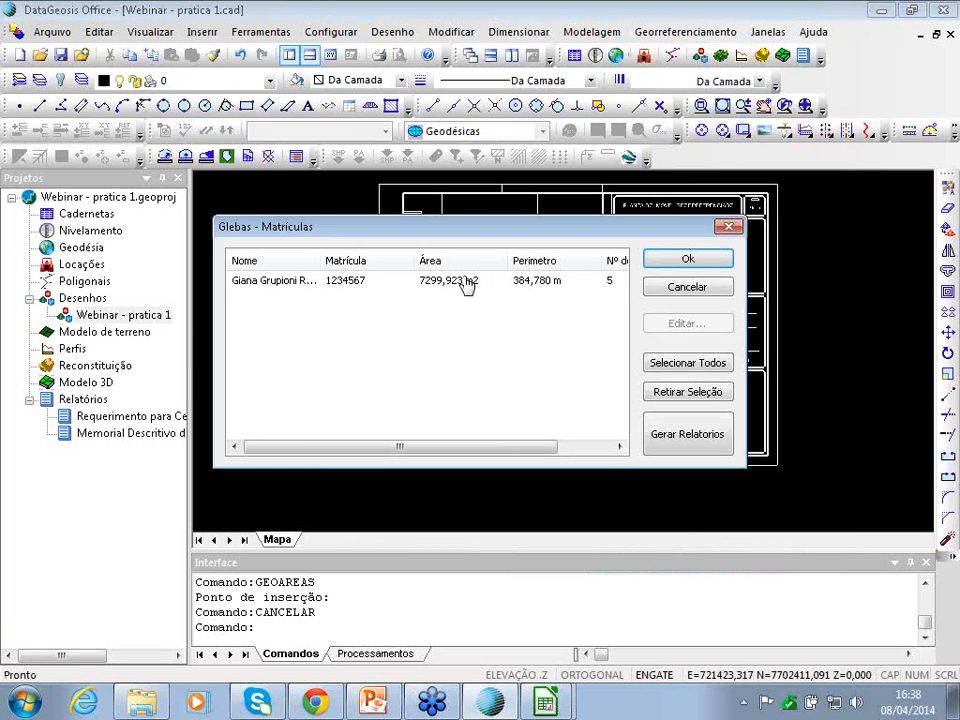
click(482, 281)
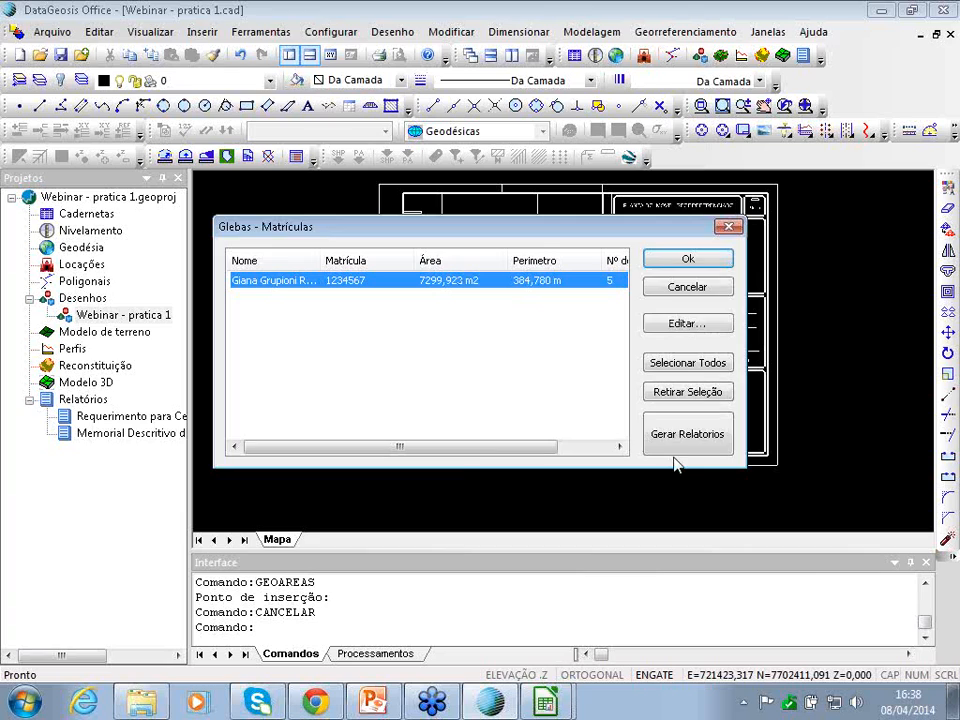
click(686, 435)
click(510, 364)
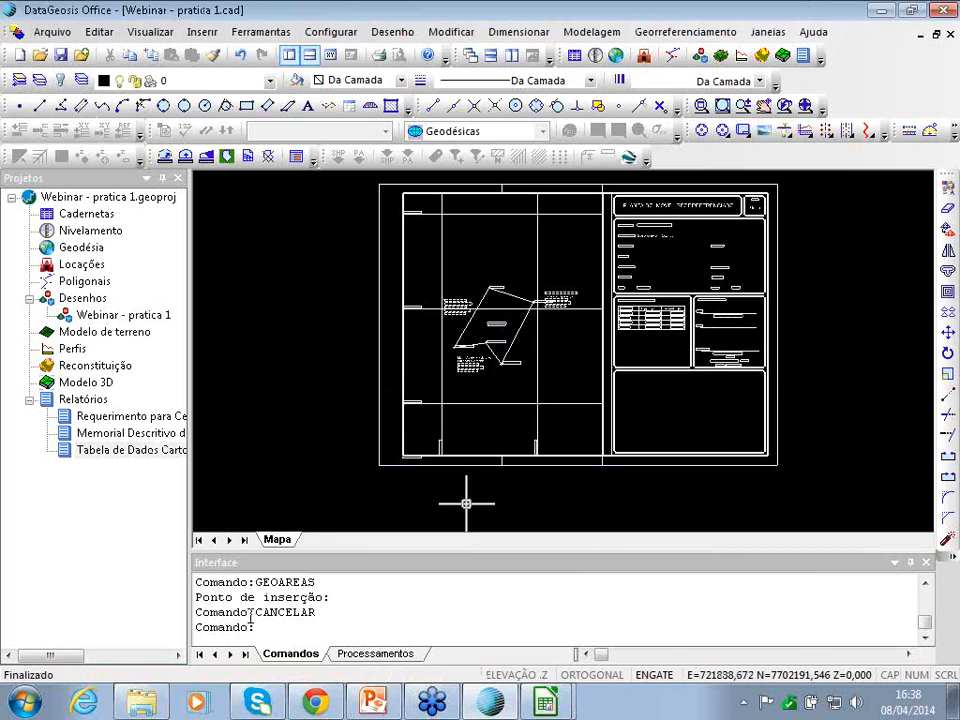
click(664, 38)
mouse_move(727, 570)
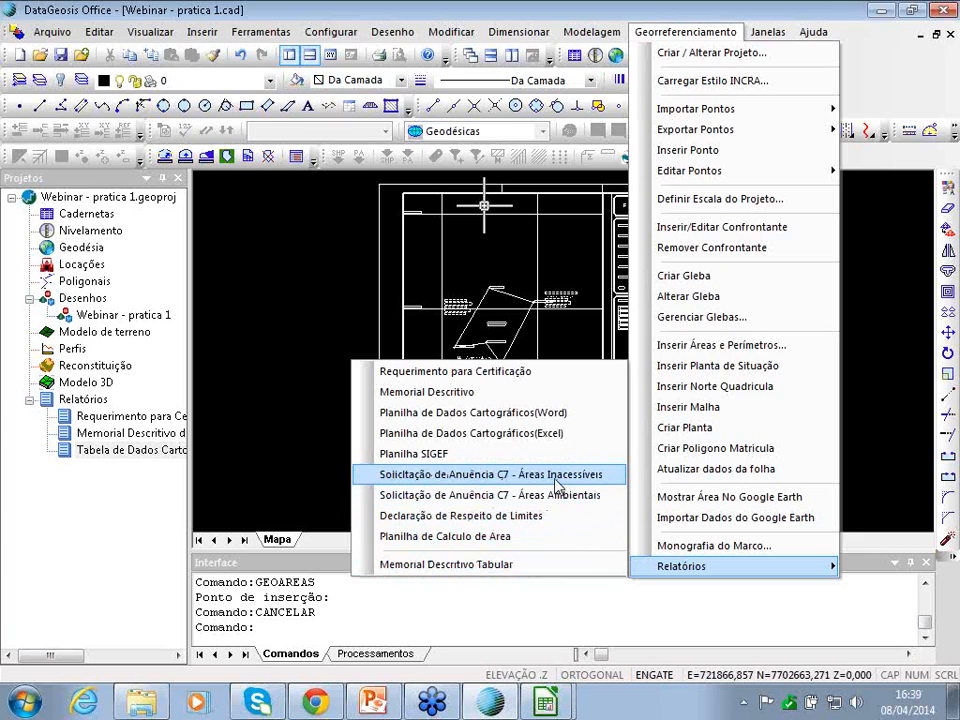
- Generate the Planilha de Cálculo de Área report for the gleba with the suggested file name
click(500, 537)
click(358, 292)
click(407, 496)
click(498, 364)
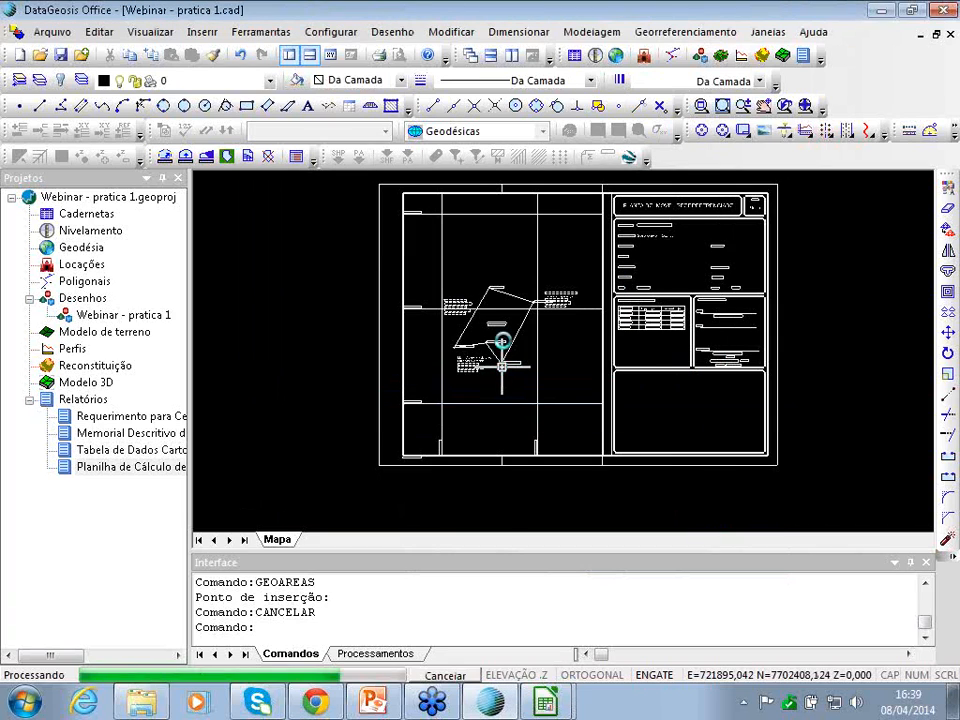
- Review the area sheet's station coordinates, azimuths and distances, then reopen Webinar - pratica 1
double_click(130, 472)
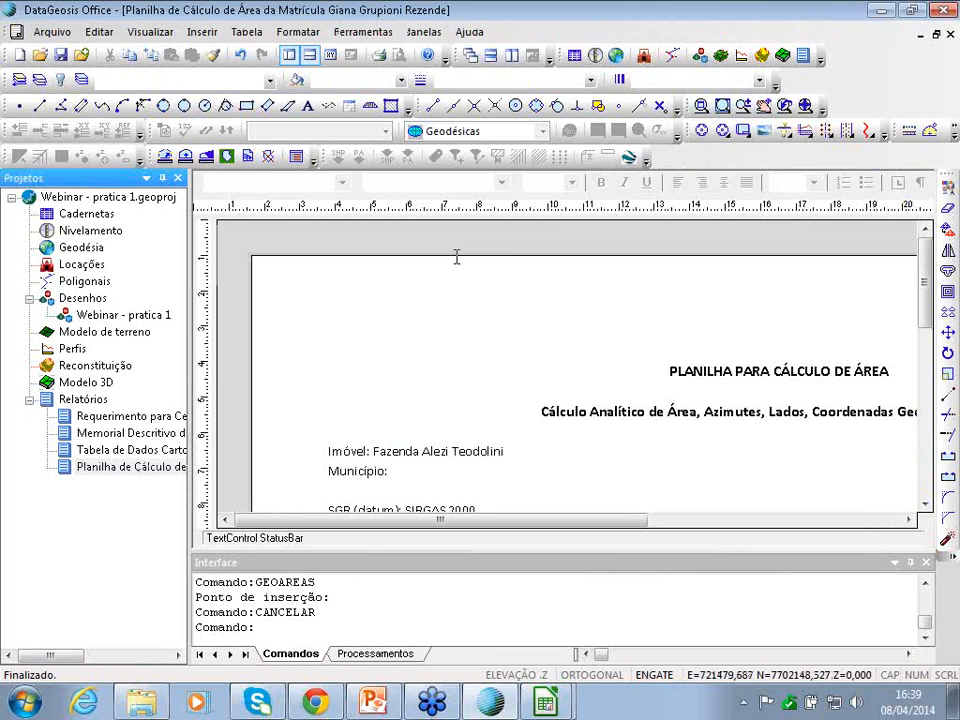
scroll(650, 375, down, 3)
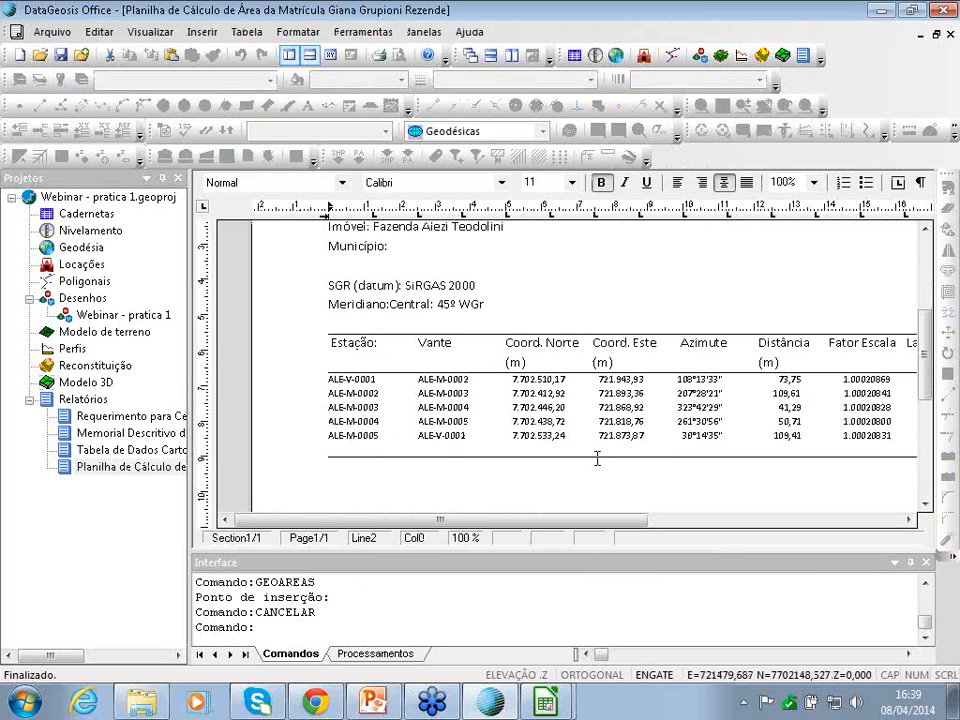
drag(613, 521, 778, 521)
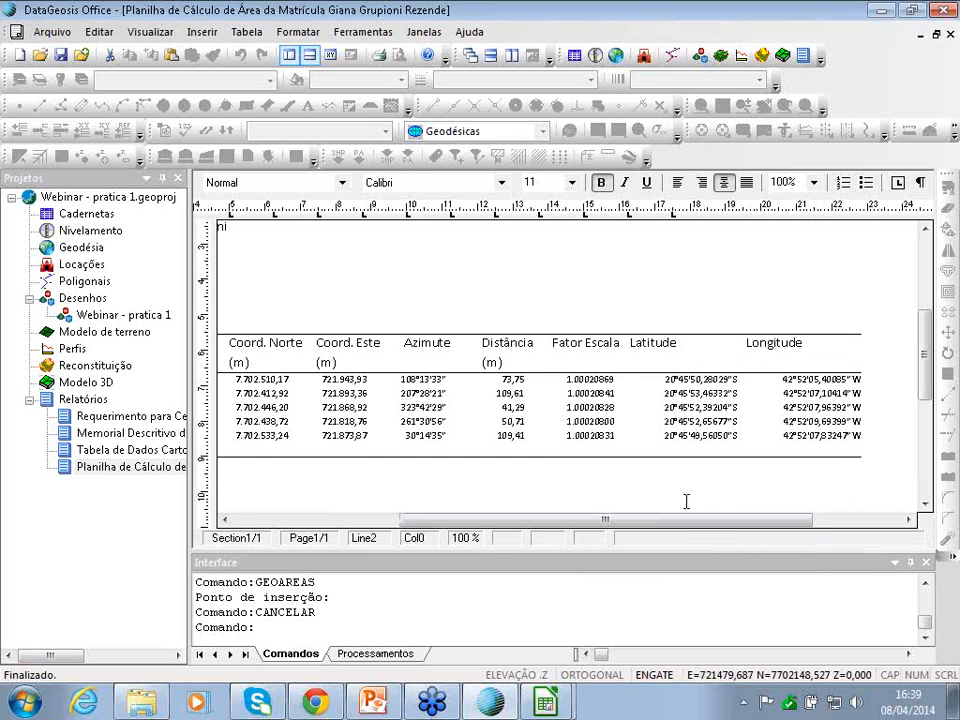
drag(707, 521, 118, 457)
double_click(115, 314)
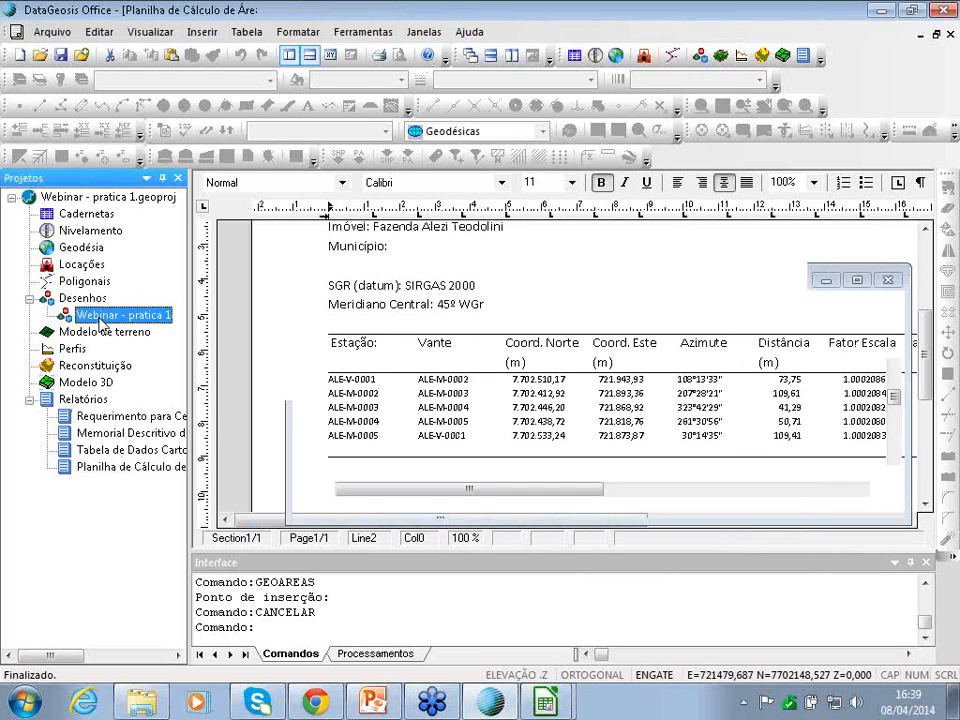
- Create the POLIGONOS_MATRICULA registry-polygon drawing via Criar Poligono Matricula, replacing the existing file
click(686, 31)
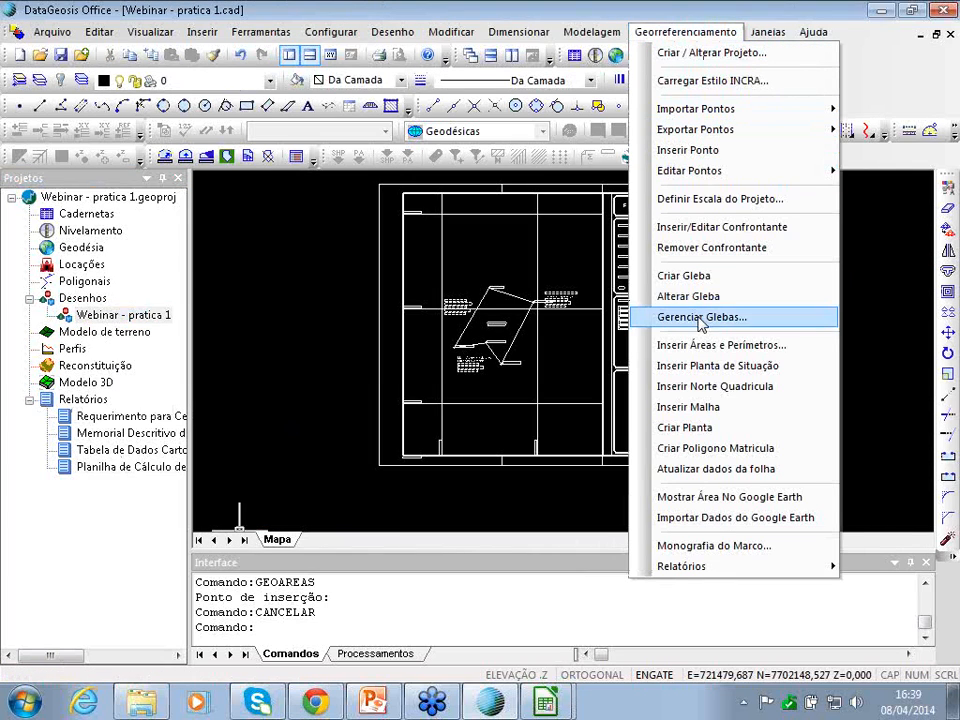
mouse_move(688, 576)
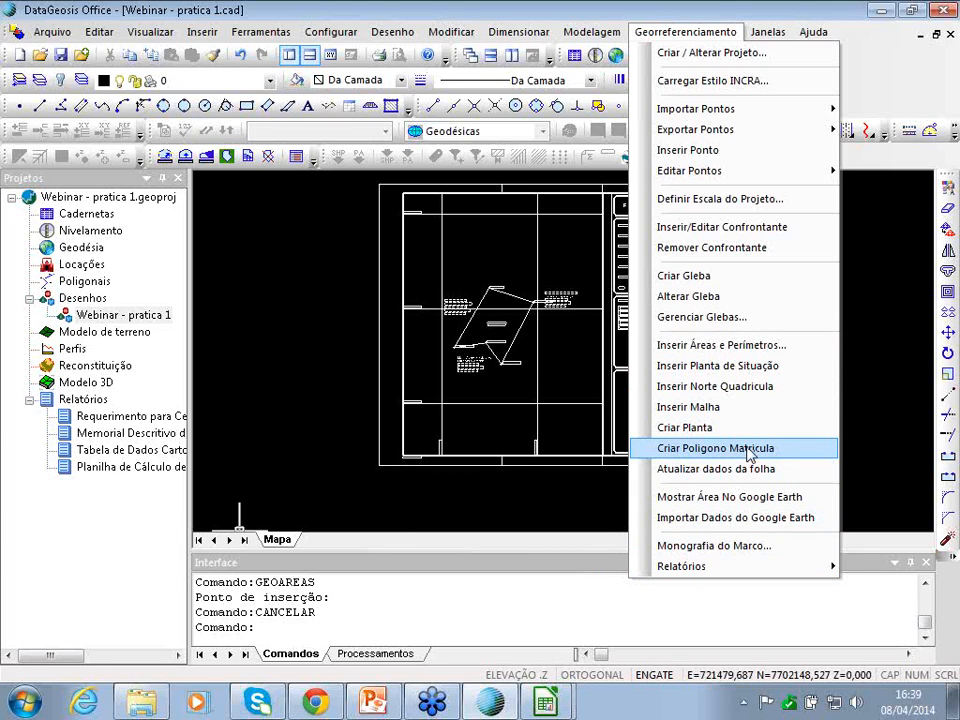
click(750, 452)
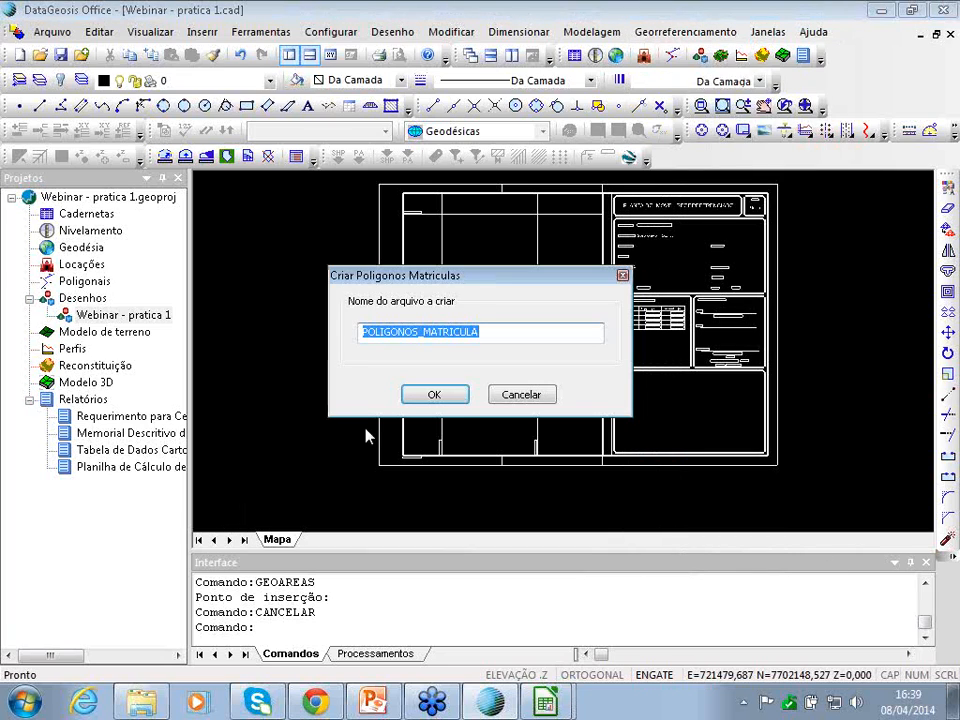
click(442, 398)
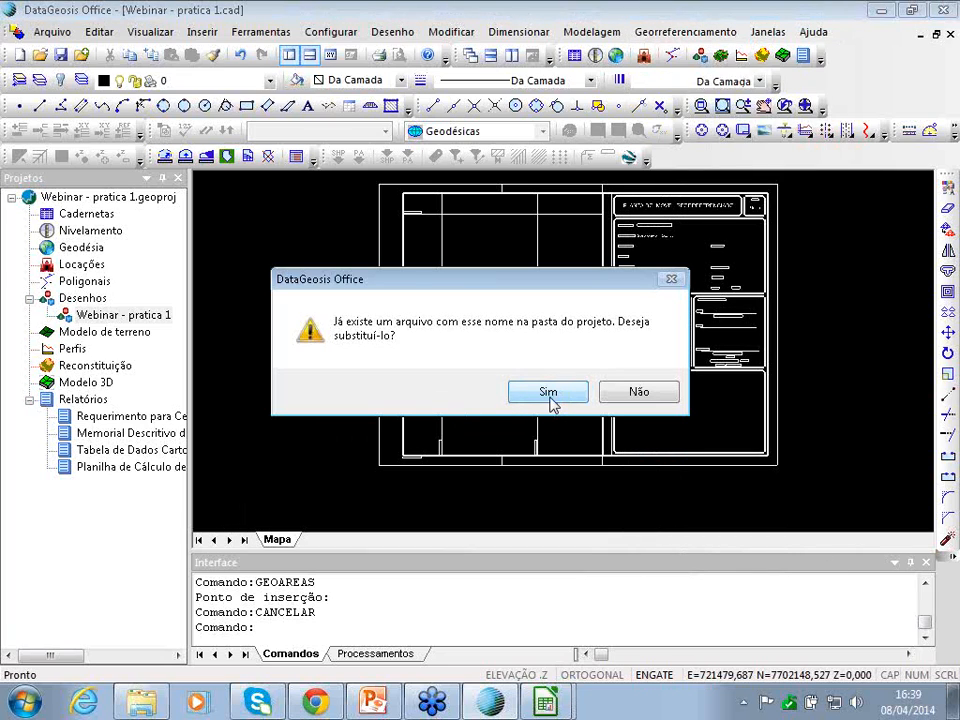
click(549, 395)
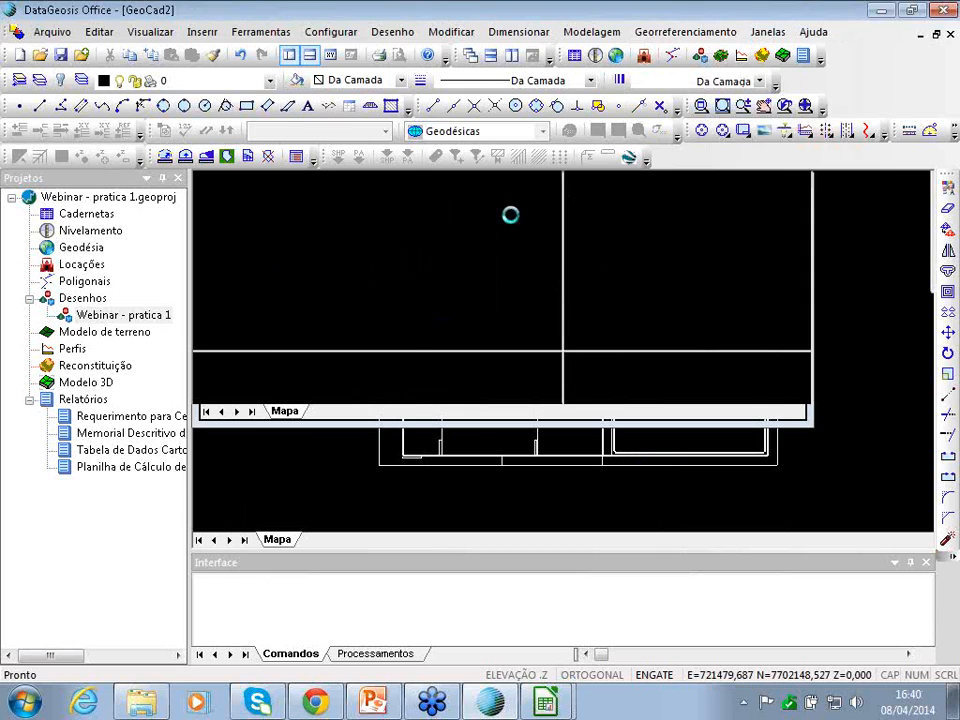
- Set the registry polygon's local origin to X 15000 and Y 250000
mouse_move(274, 54)
mouse_down()
mouse_move(455, 106)
mouse_move(668, 58)
mouse_up()
click(583, 219)
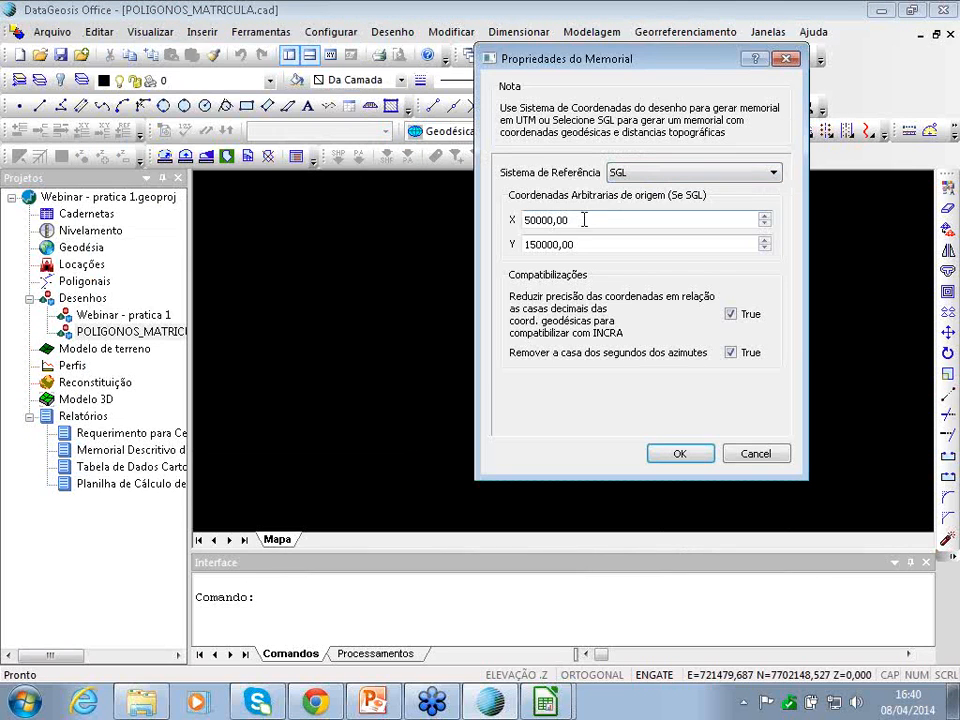
text(1)
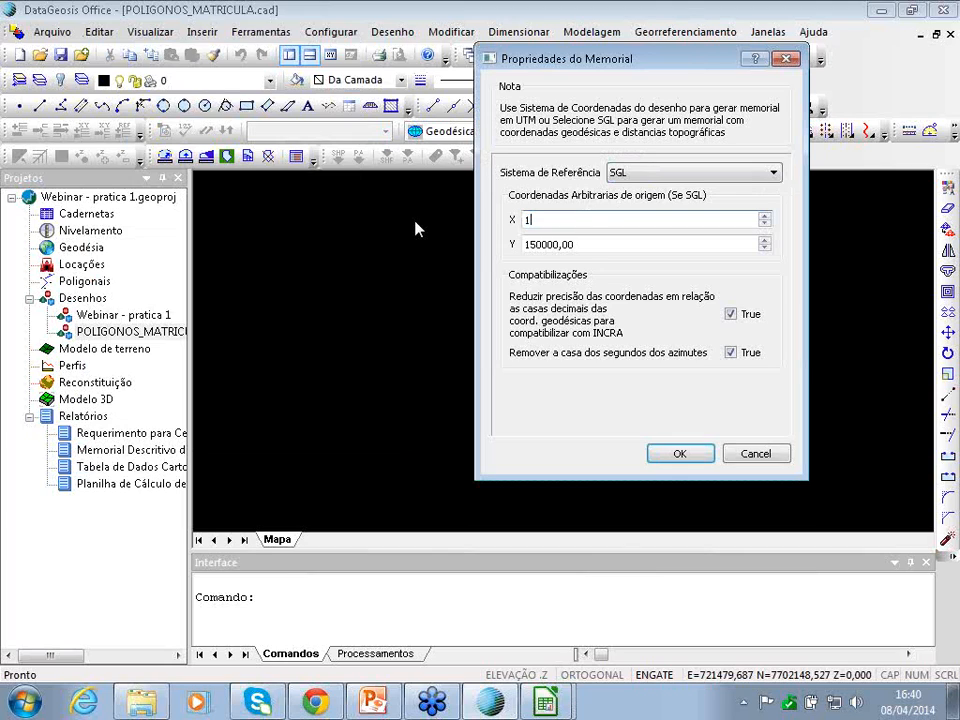
text(5000)
key(Tab)
text(250000)
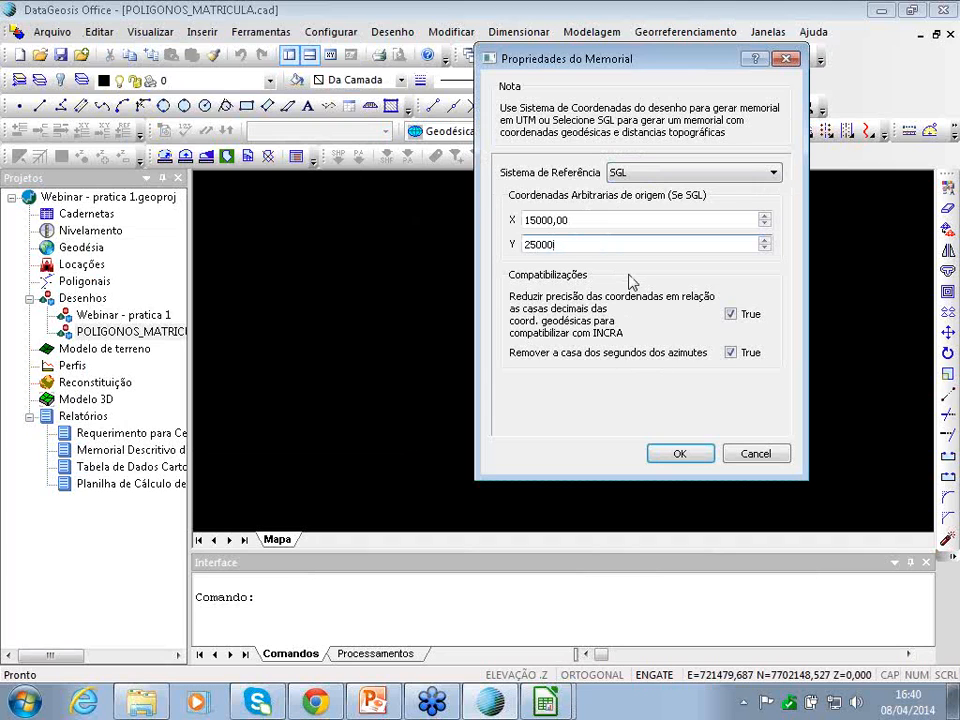
click(680, 455)
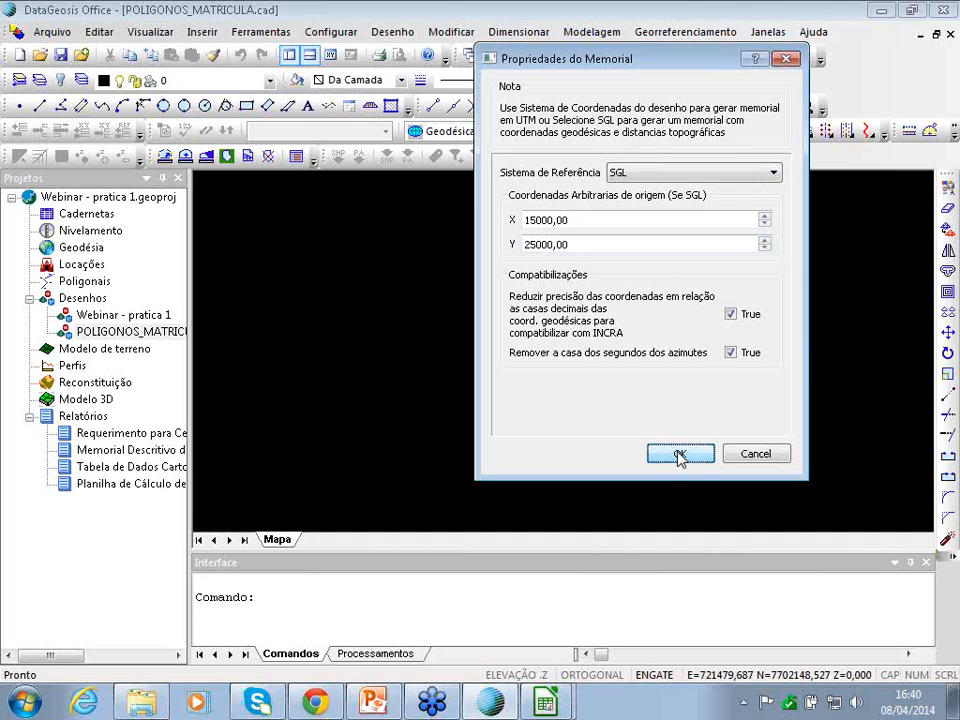
- Replace all existing blocks, save POLIGONOS_MATRICULA, and reopen the Webinar - pratica 1 drawing
drag(325, 283, 390, 256)
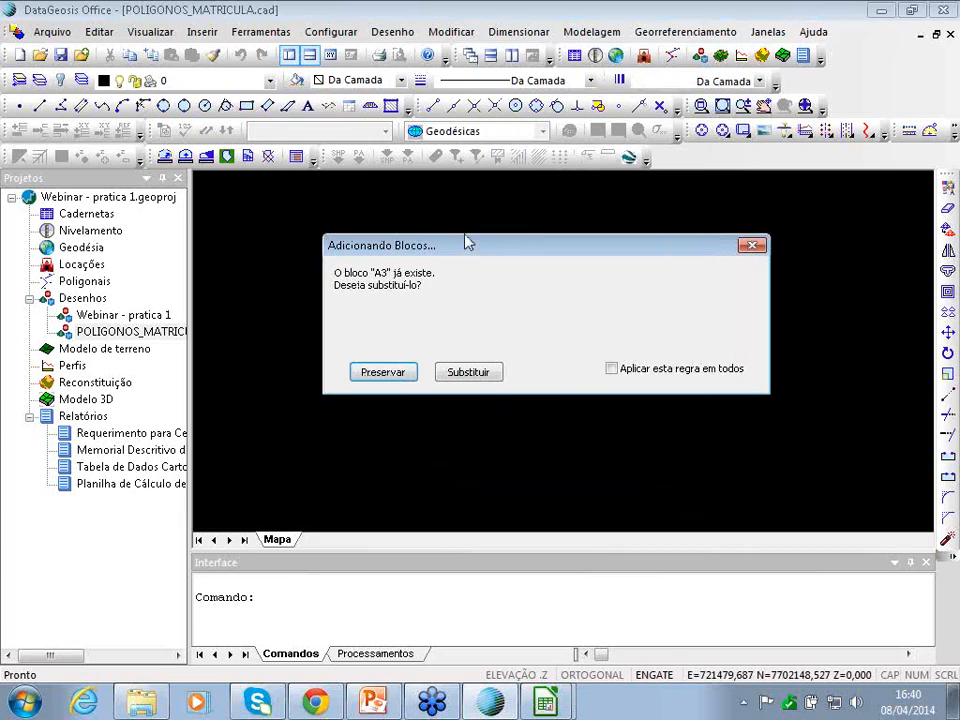
drag(466, 243, 468, 240)
click(594, 361)
click(450, 365)
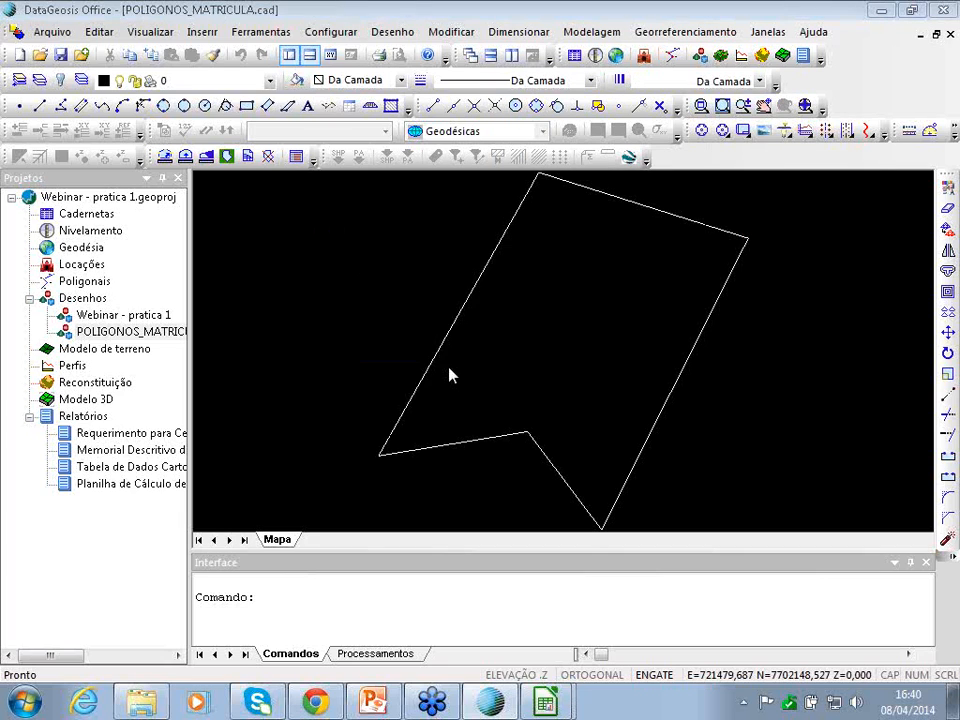
click(415, 392)
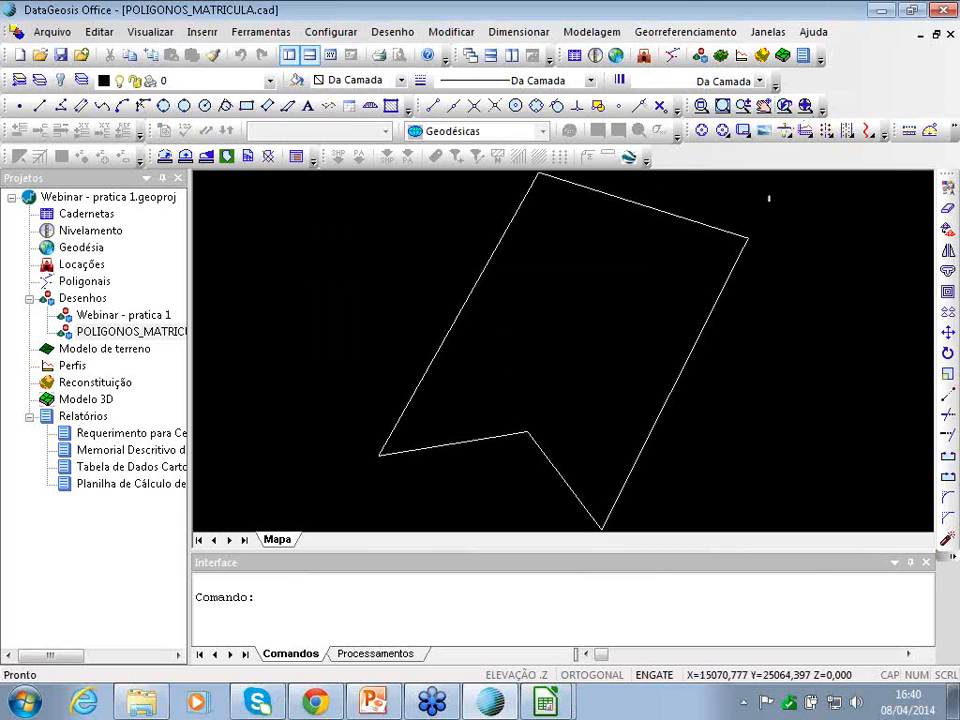
scroll(626, 285, down, 3)
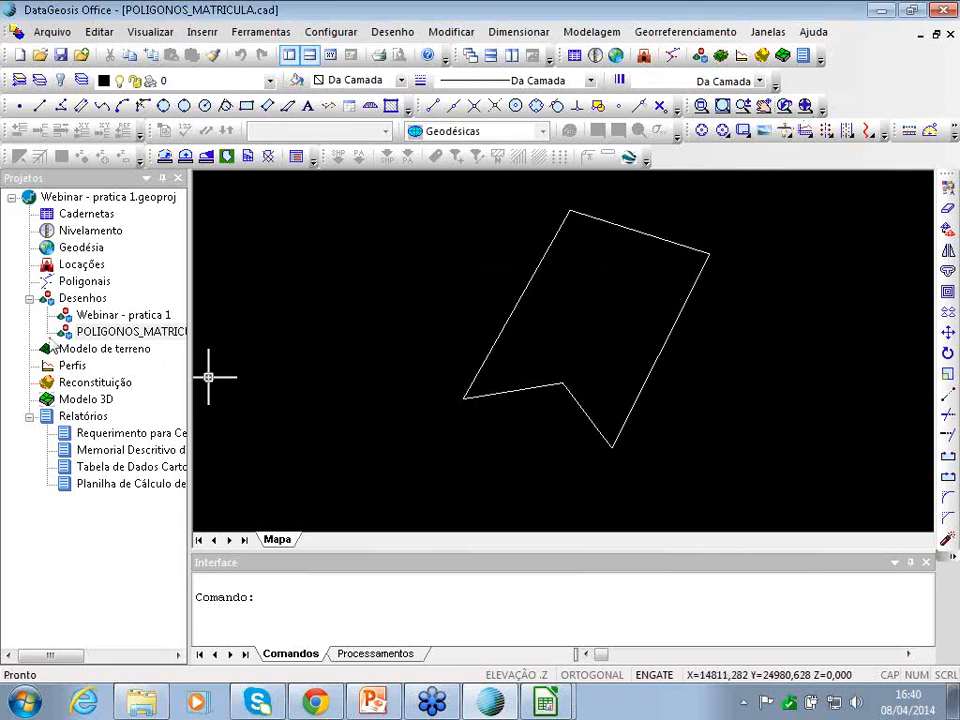
double_click(115, 315)
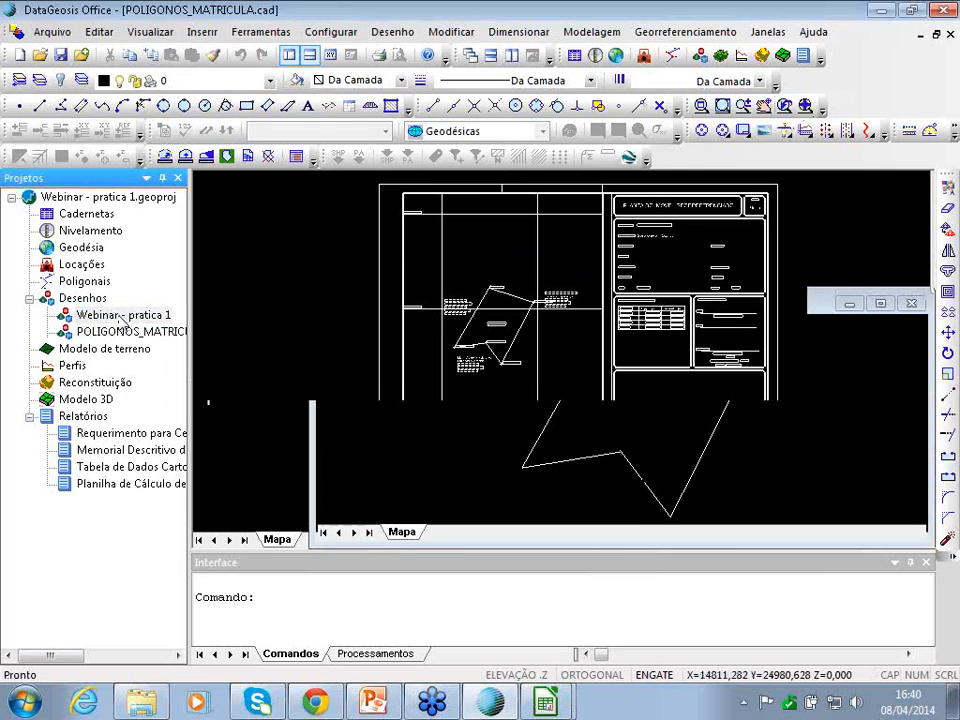
click(685, 33)
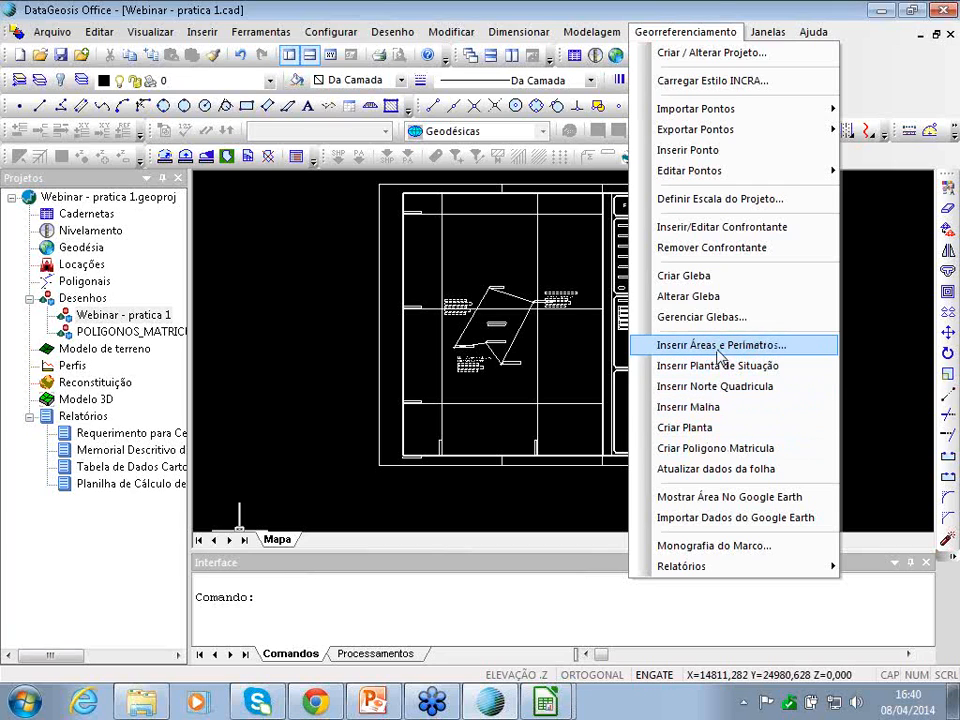
- Insert the grid north block for vertex BASE, with SIRGAS 2000 UTM data, into the legend box
click(697, 388)
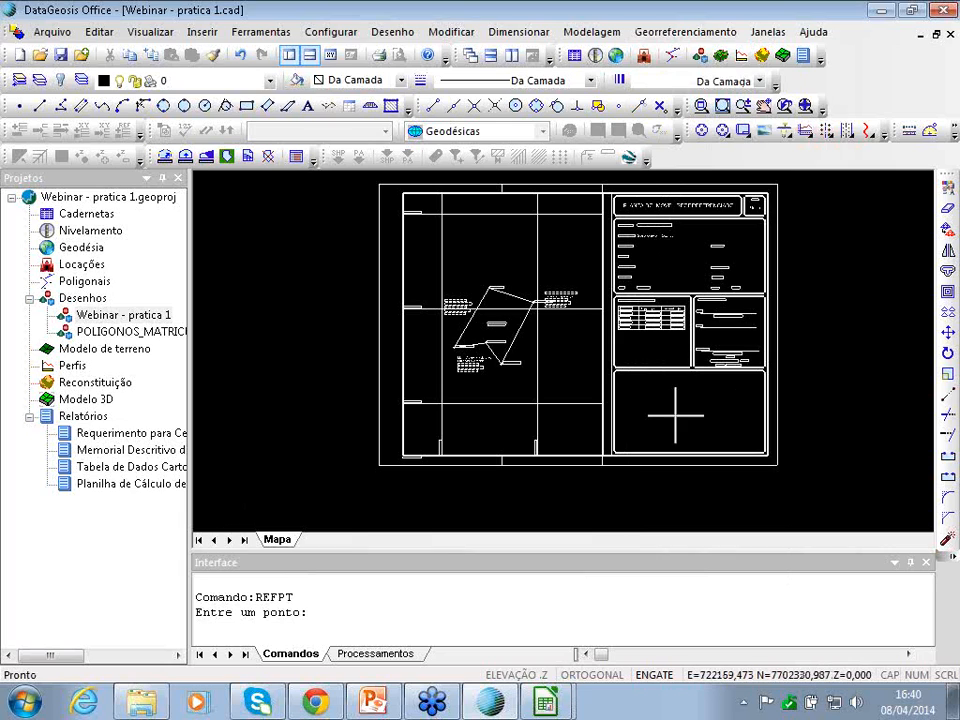
click(506, 310)
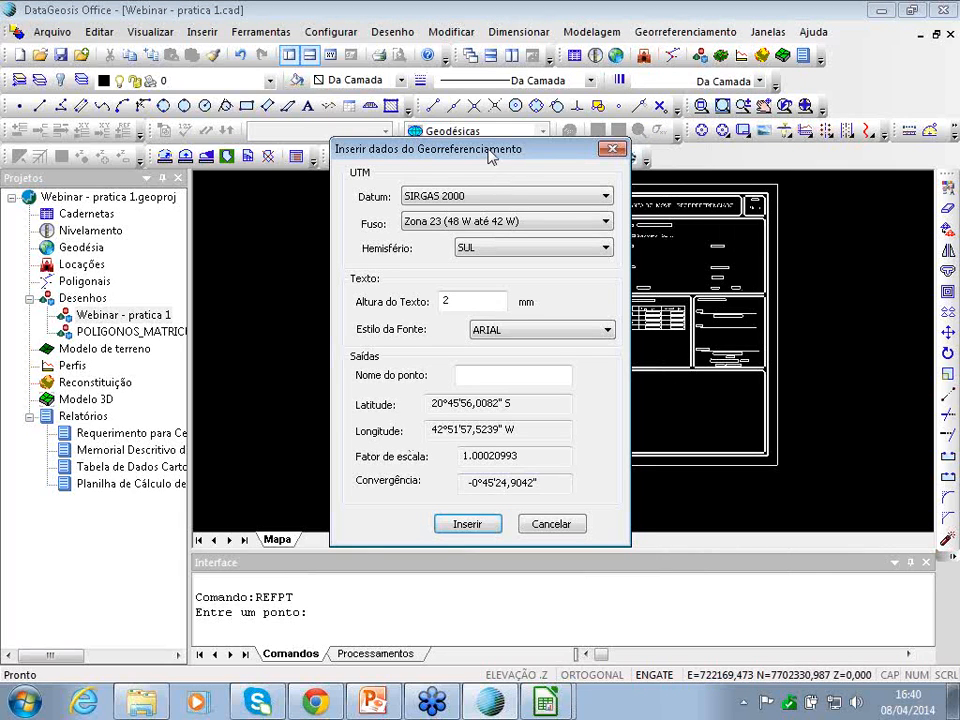
drag(506, 150, 539, 80)
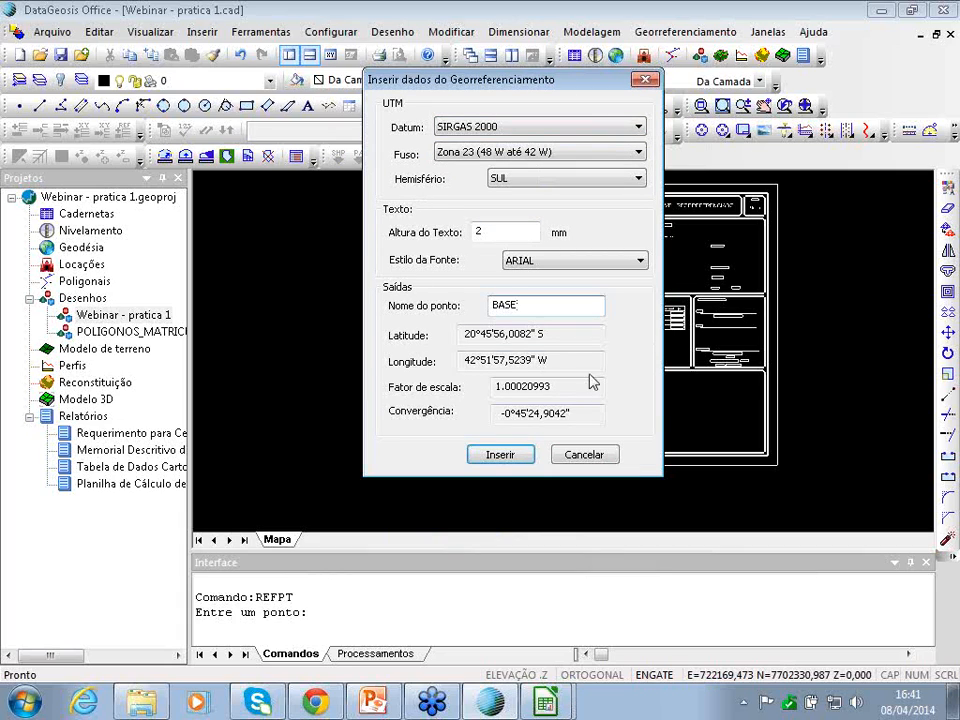
click(521, 456)
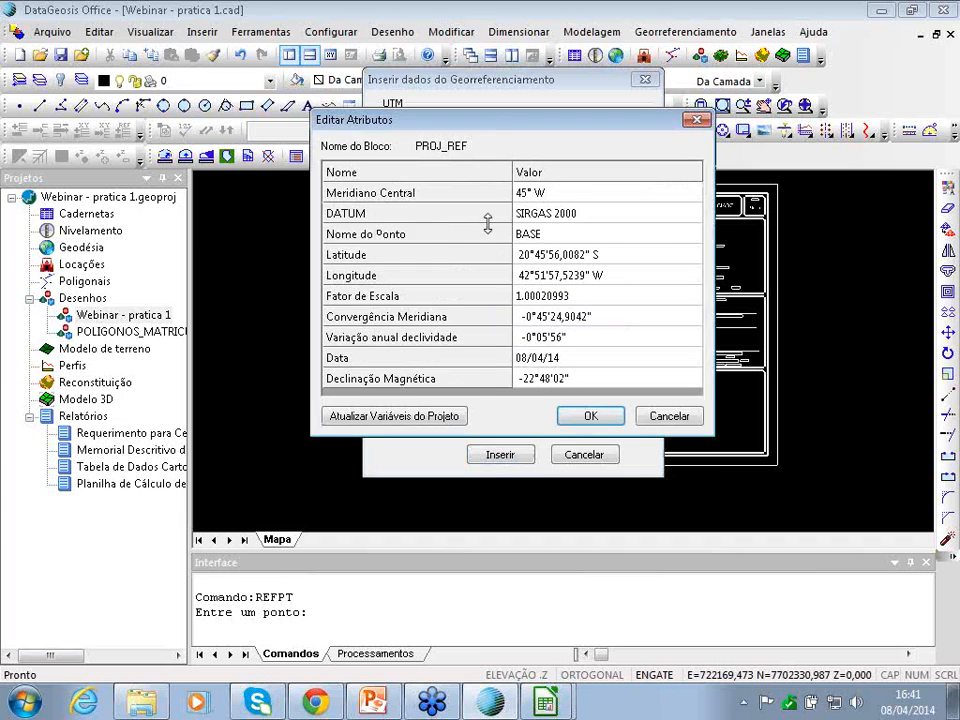
click(591, 416)
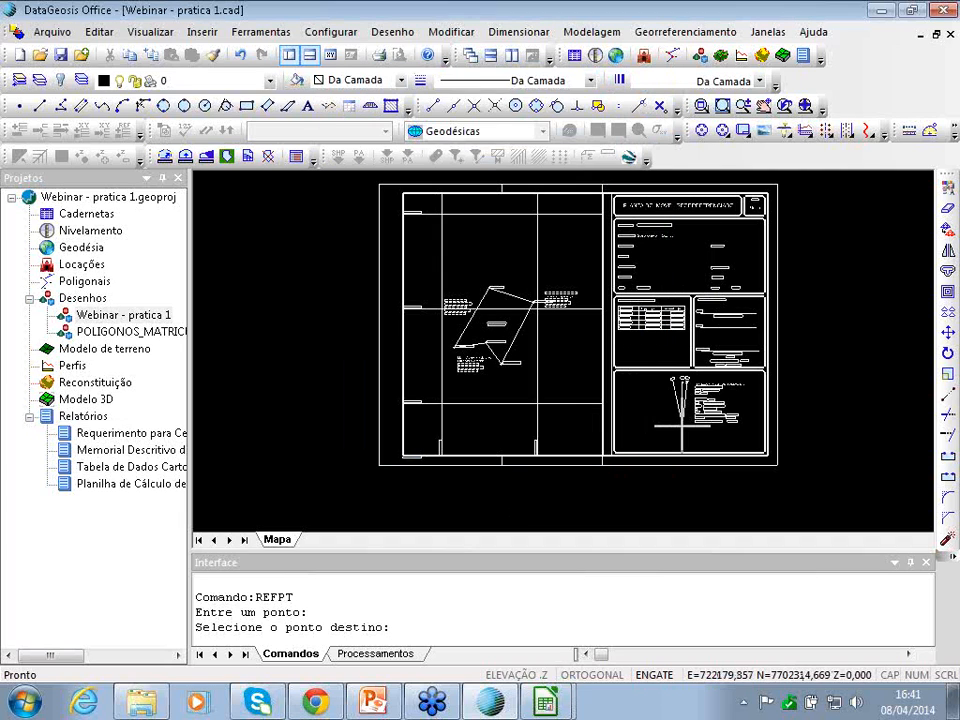
click(684, 416)
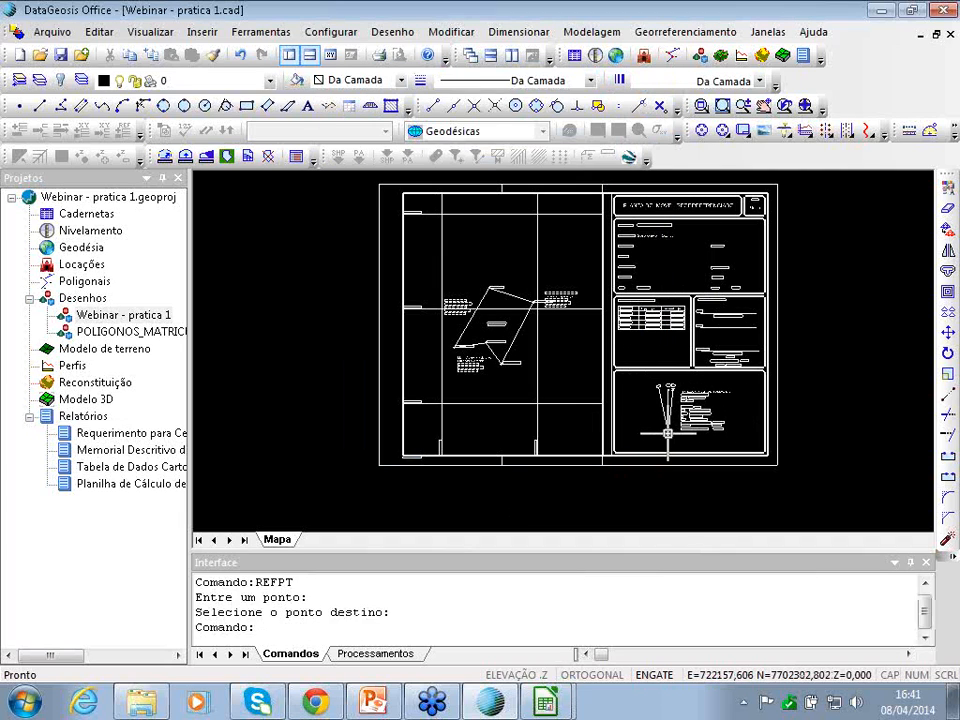
- Pan and zoom across the legend to check the NM, NQ, NG arrows and -22°48'02" declination
scroll(690, 405, up, 6)
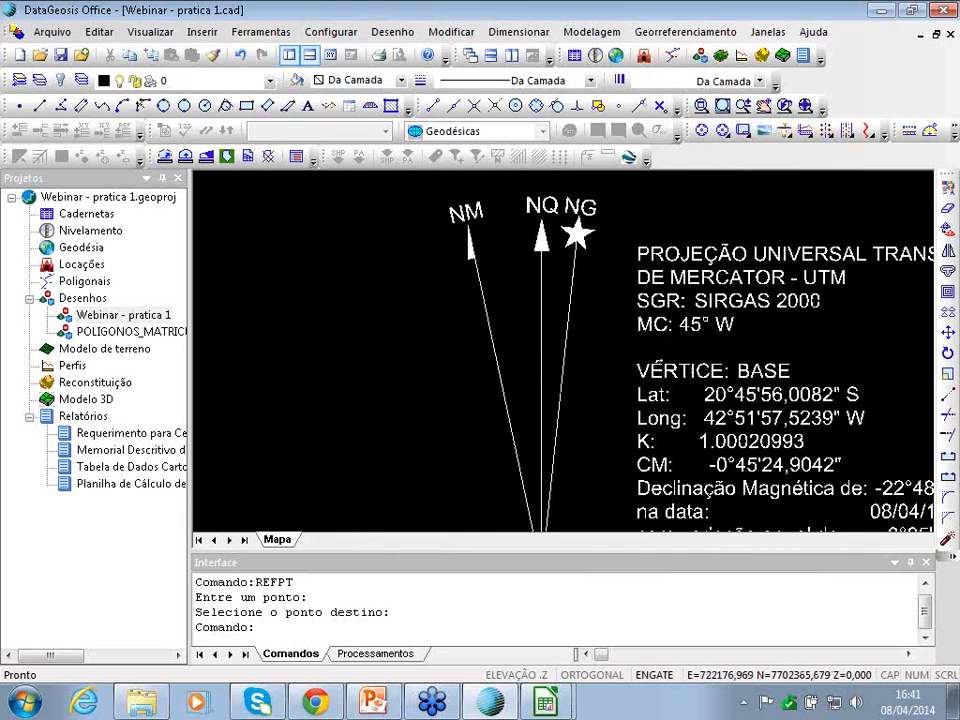
scroll(733, 392, up, 2)
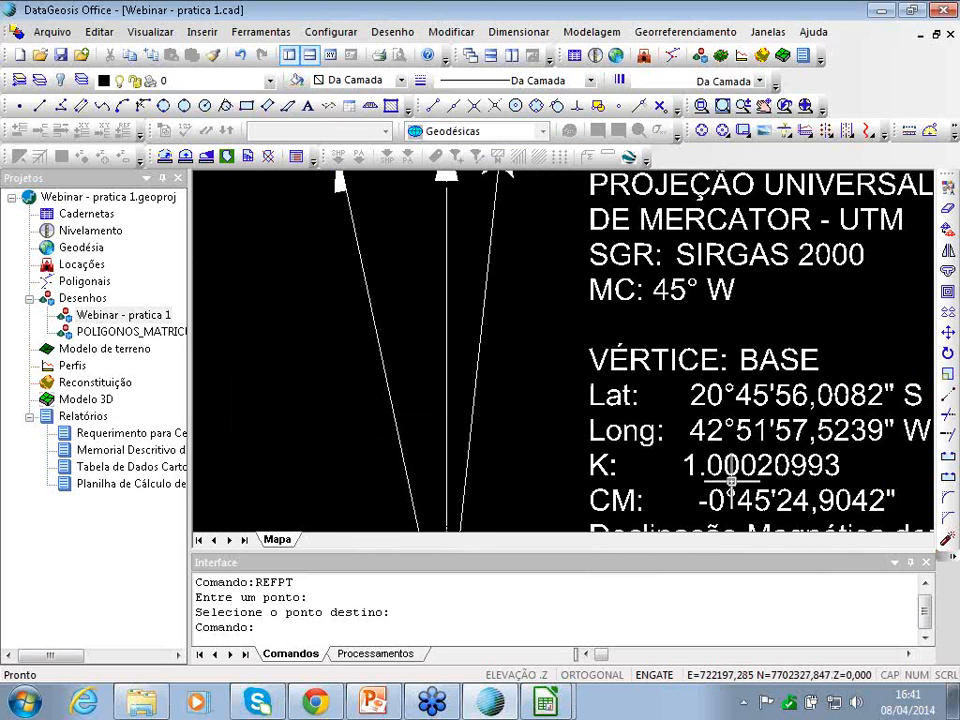
key(Down)
key(Right)
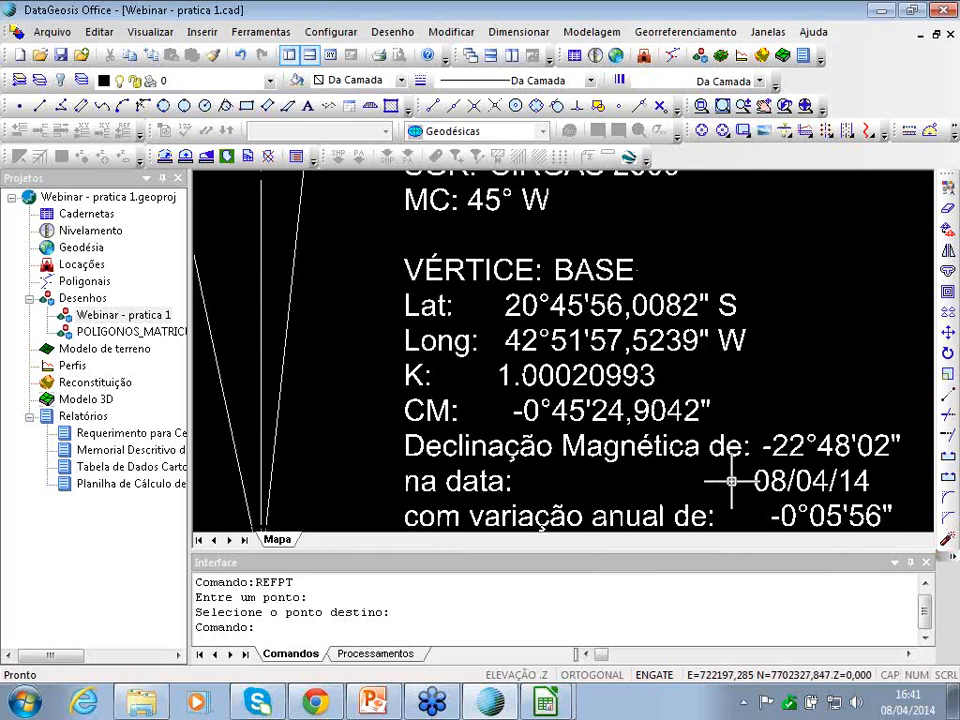
key(Down)
scroll(510, 394, down, 6)
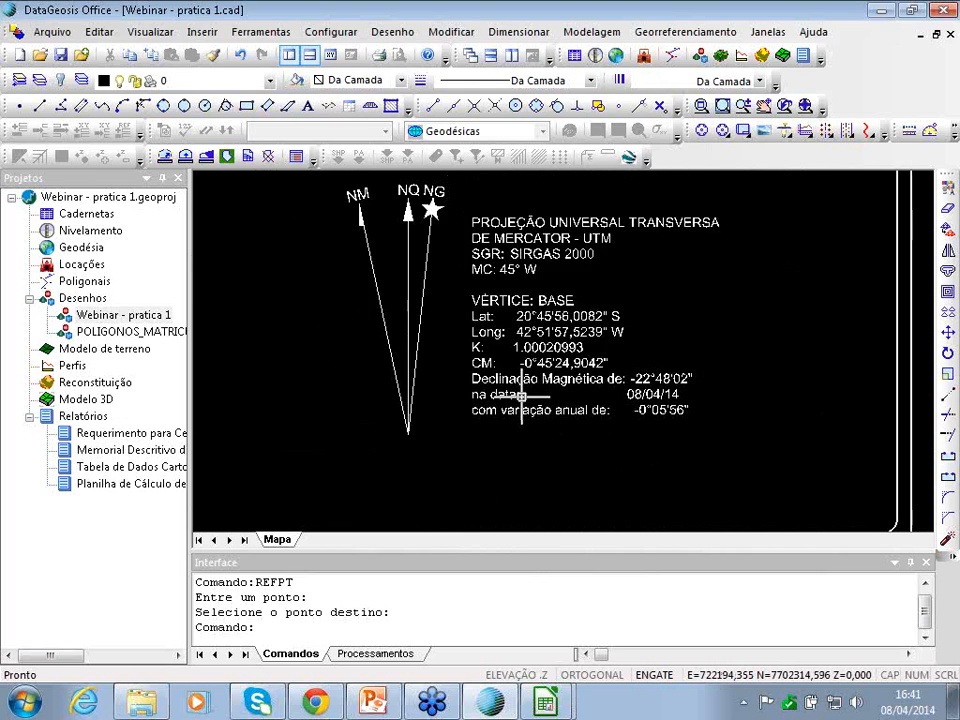
key(Left)
key(Left)
key(Up)
scroll(446, 388, down, 6)
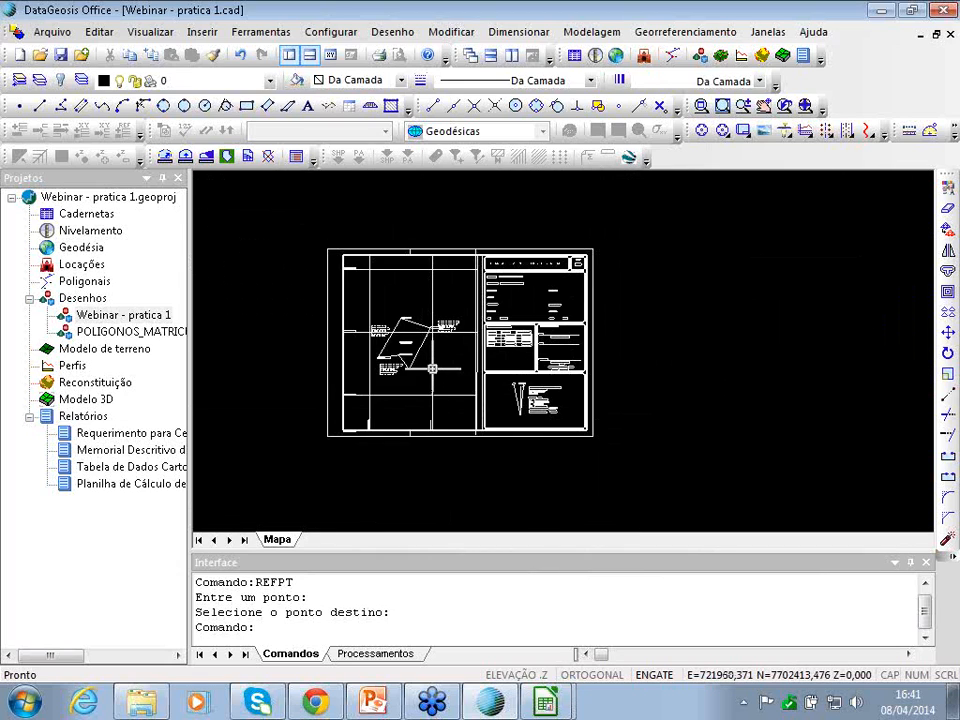
- Open the A3 frame block's attribute values and scroll through the title-block list
click(681, 31)
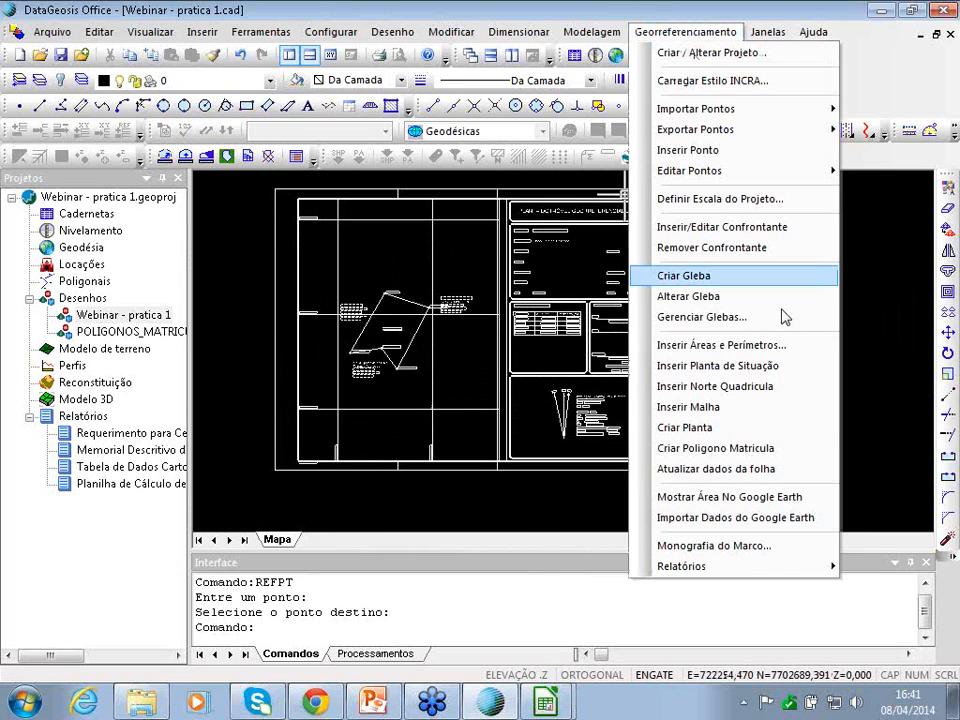
mouse_move(722, 568)
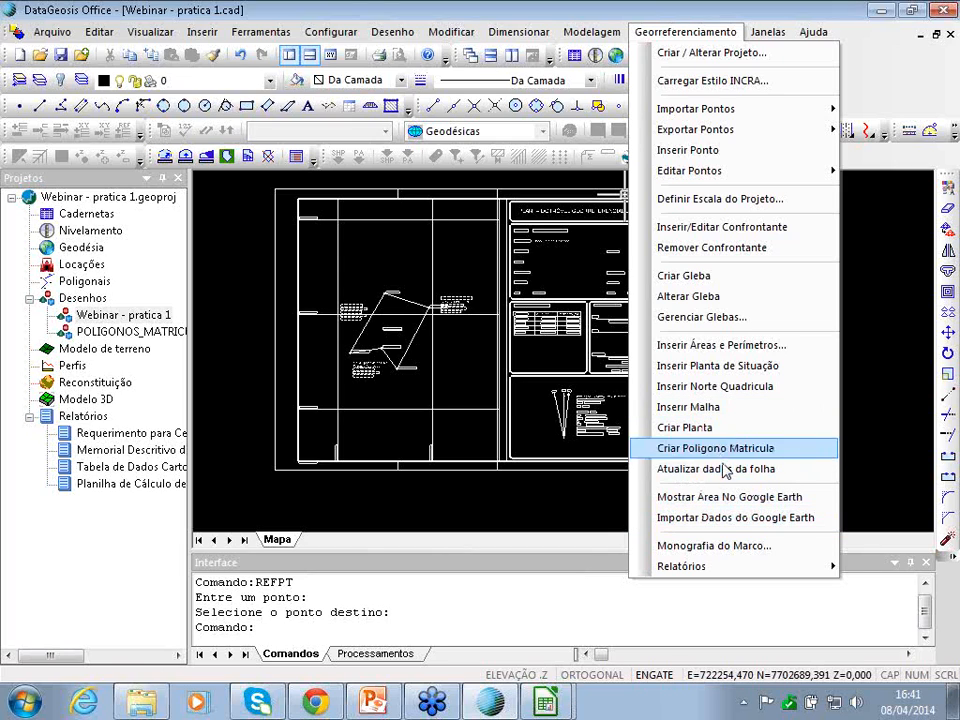
click(675, 470)
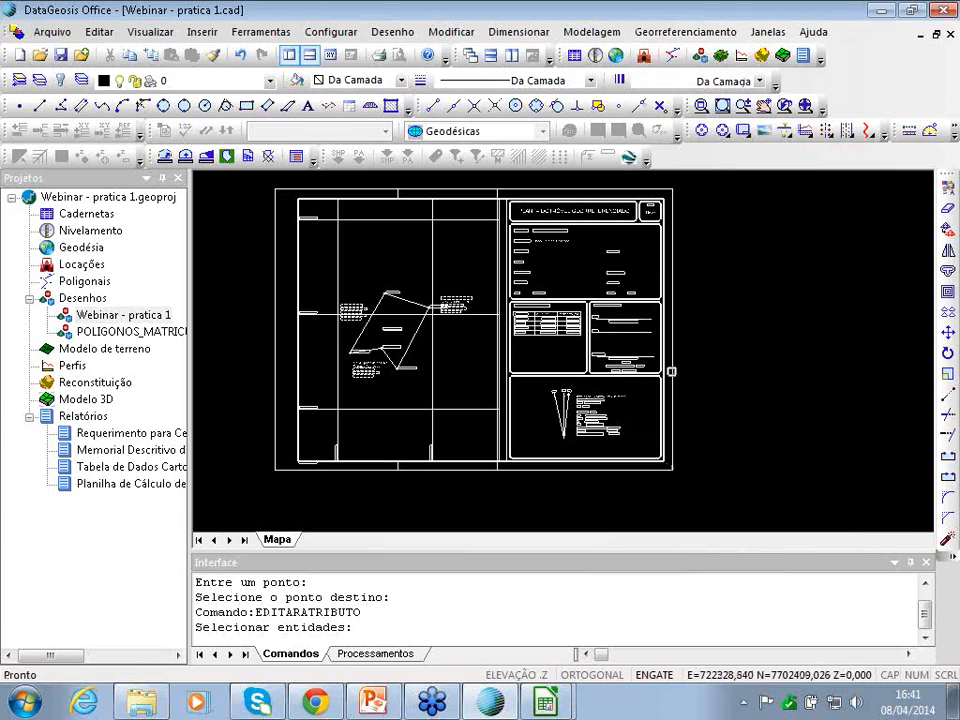
click(669, 370)
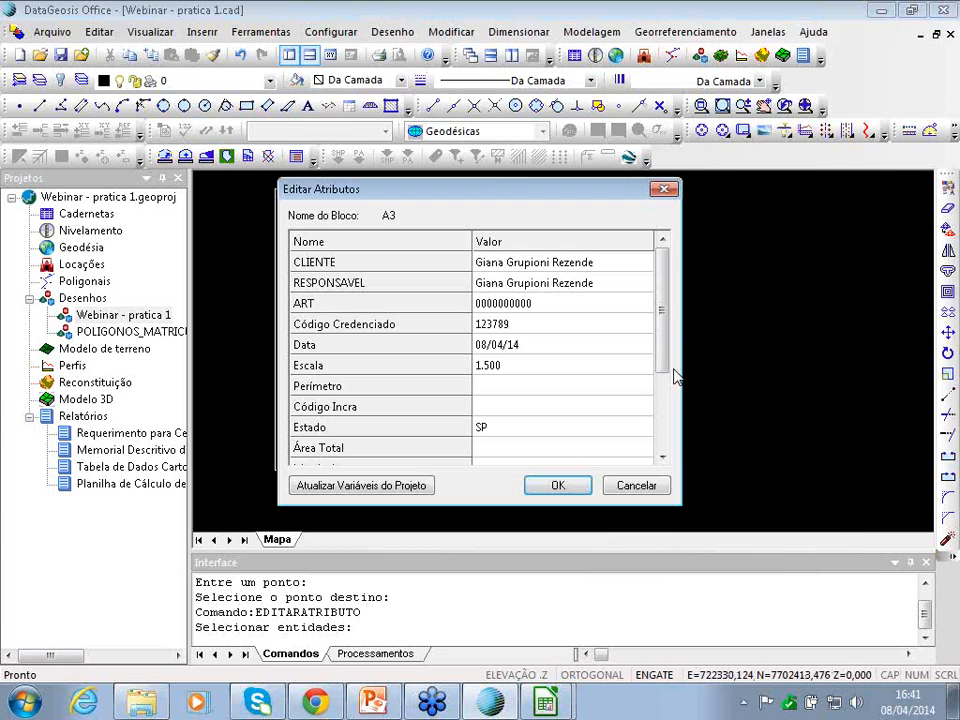
mouse_move(662, 293)
mouse_down()
mouse_move(662, 366)
mouse_move(661, 290)
mouse_up()
drag(664, 306, 441, 336)
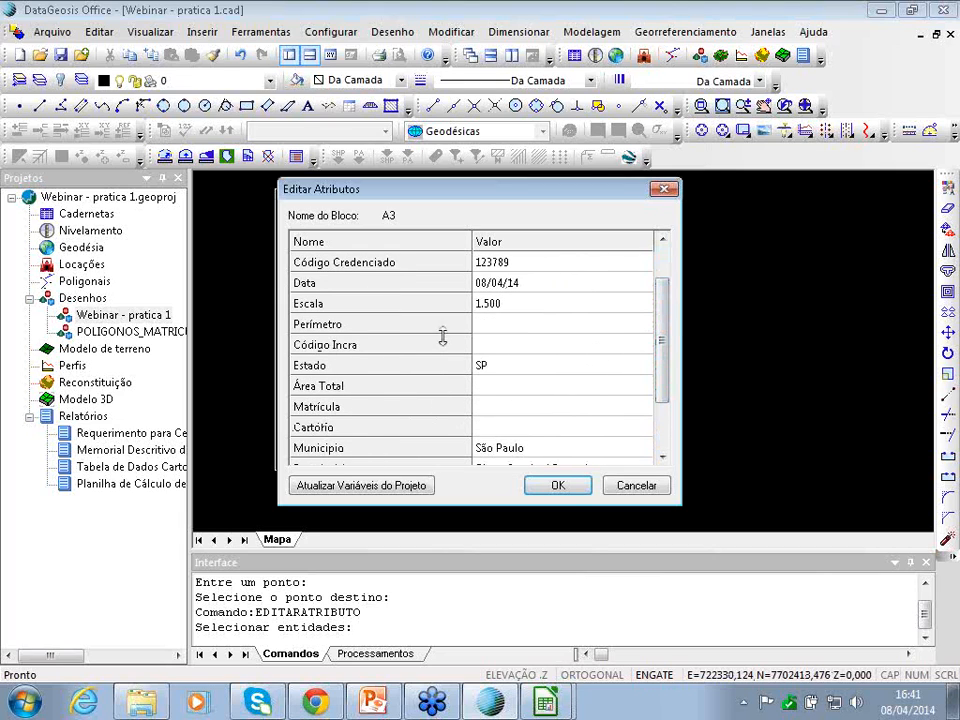
drag(666, 313, 662, 386)
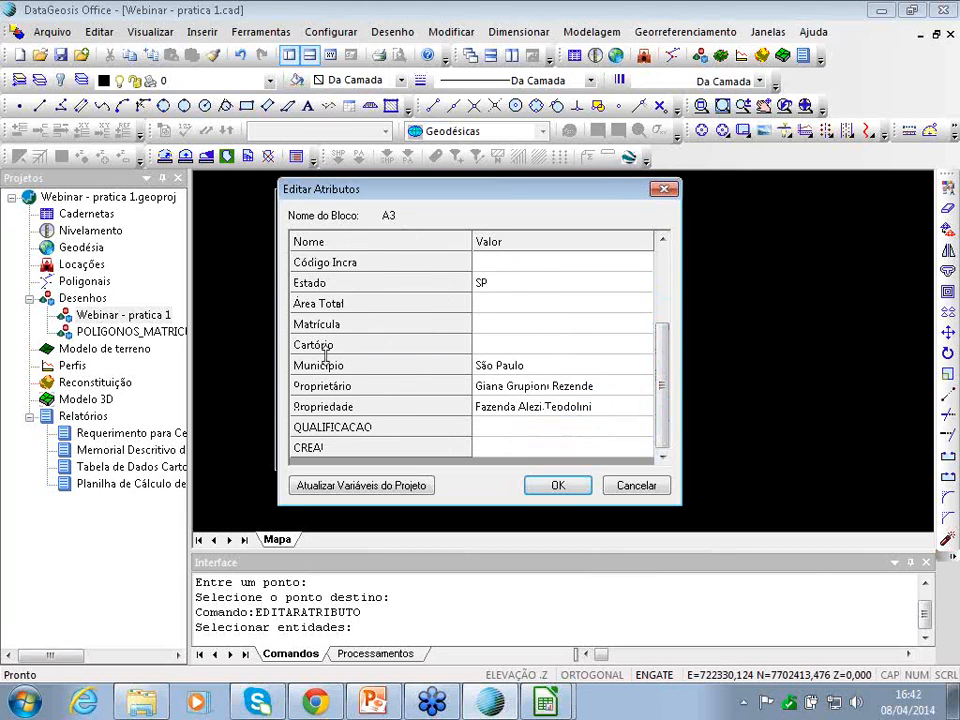
- Confirm the title-block attributes, including Área Total, then end the EDITARATRIBUTO command
click(505, 310)
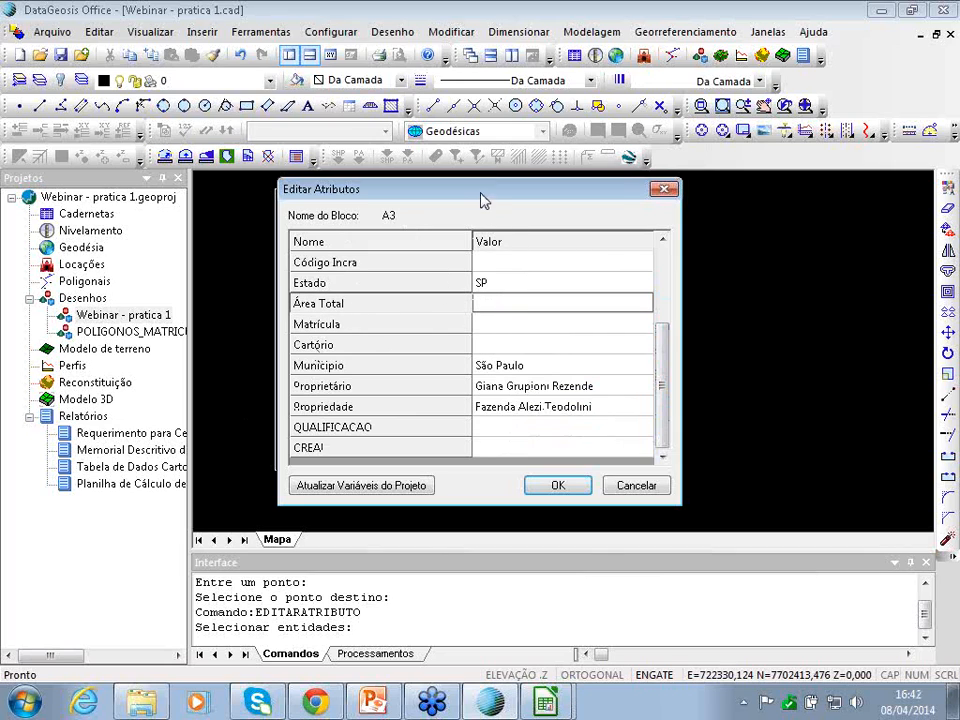
drag(486, 193, 630, 193)
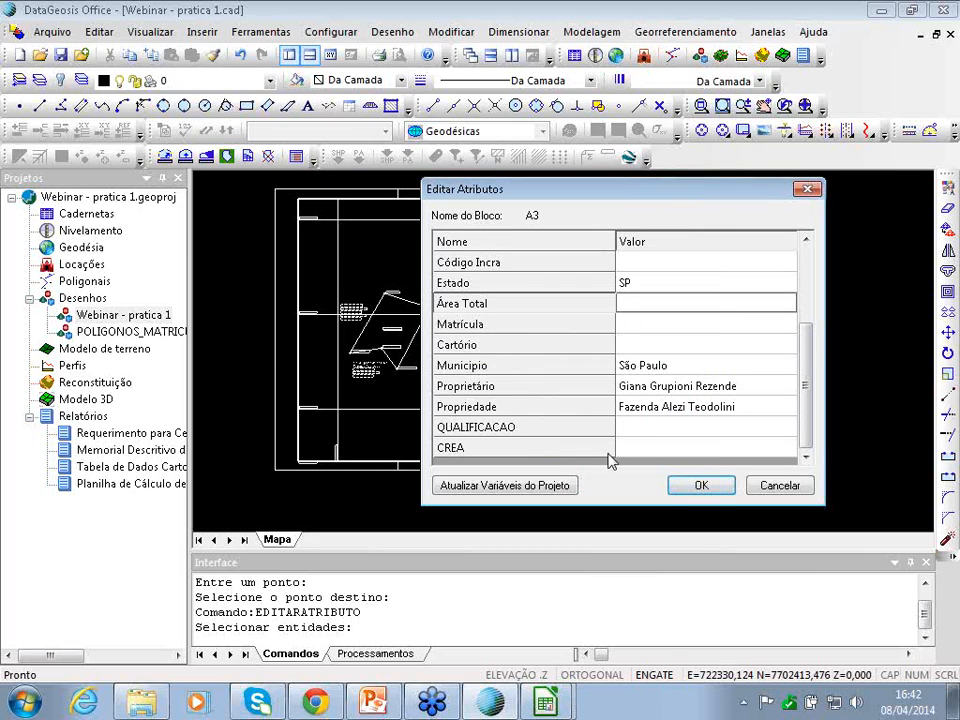
click(700, 487)
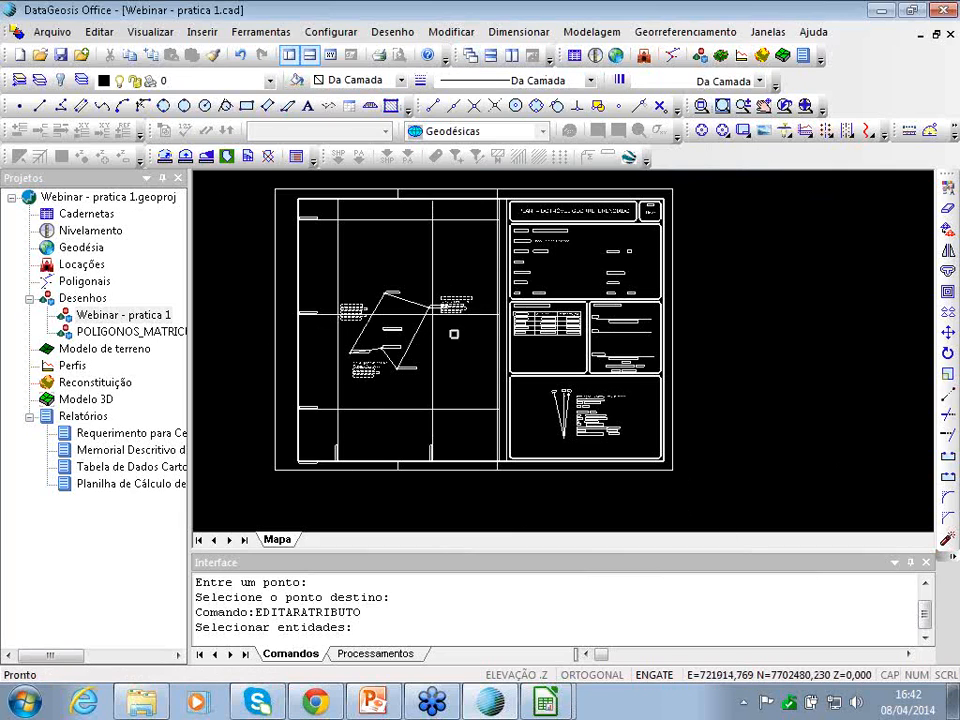
scroll(478, 347, up, 5)
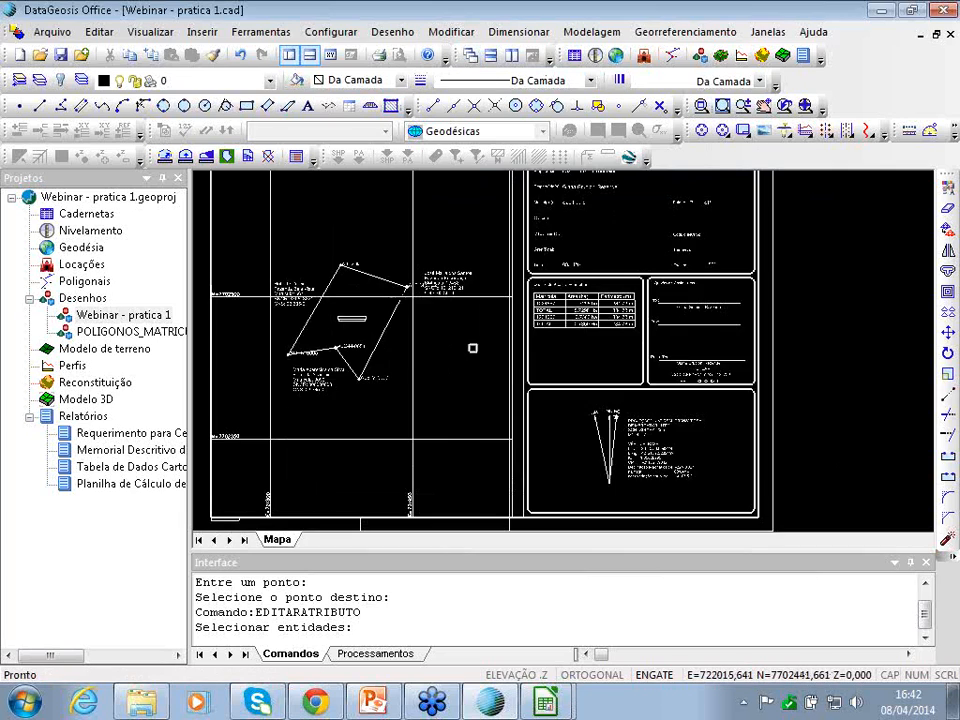
scroll(472, 348, down, 8)
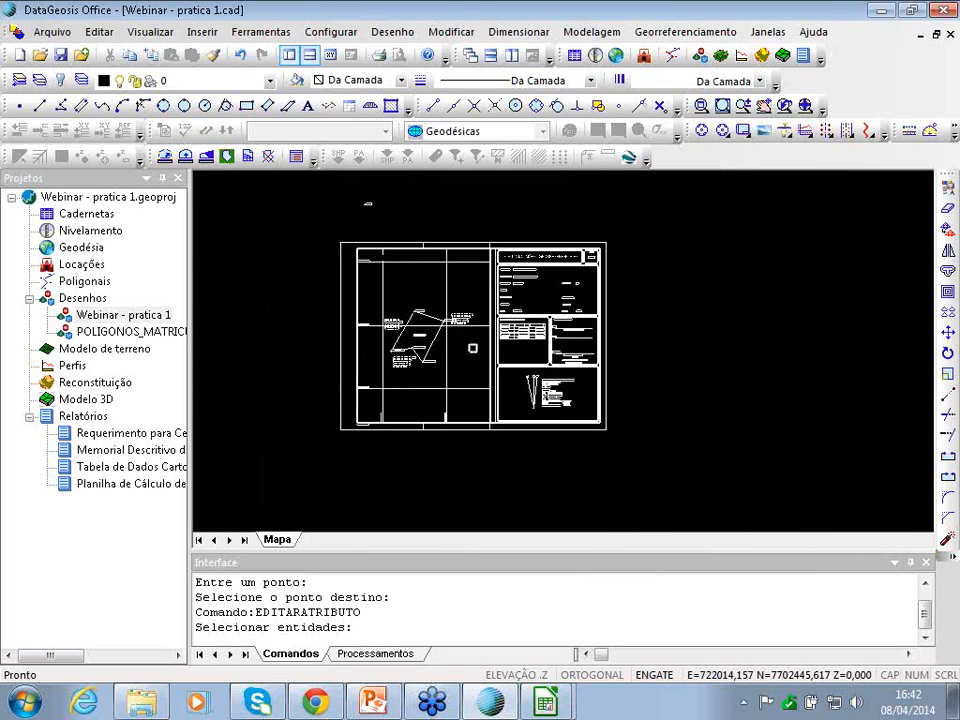
key(Right)
key(Left)
key(Left)
key(Right)
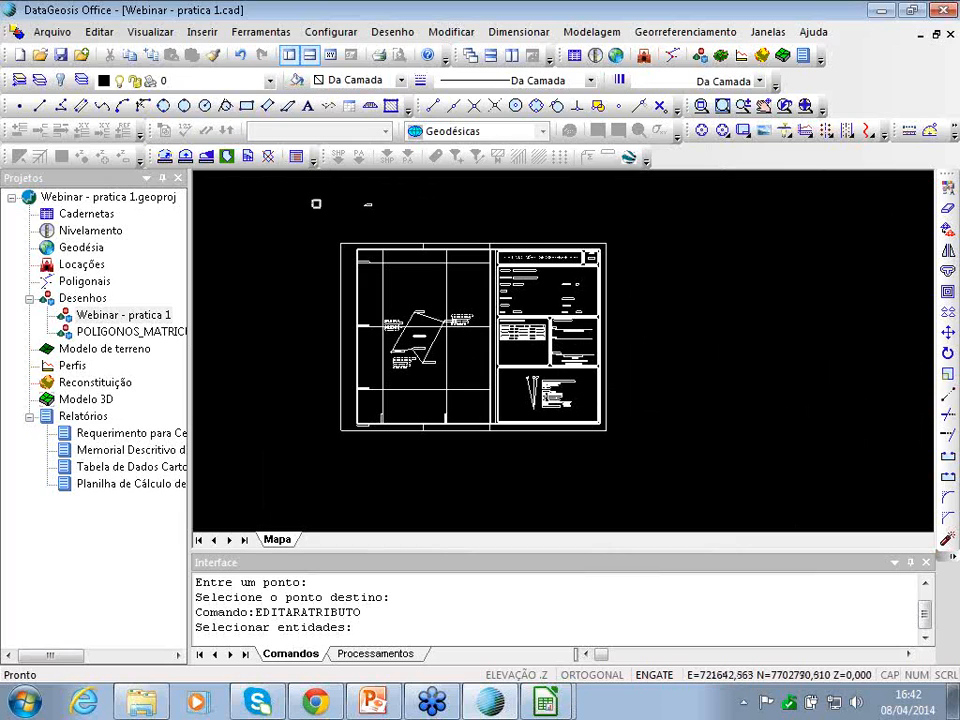
key(Escape)
key(Escape)
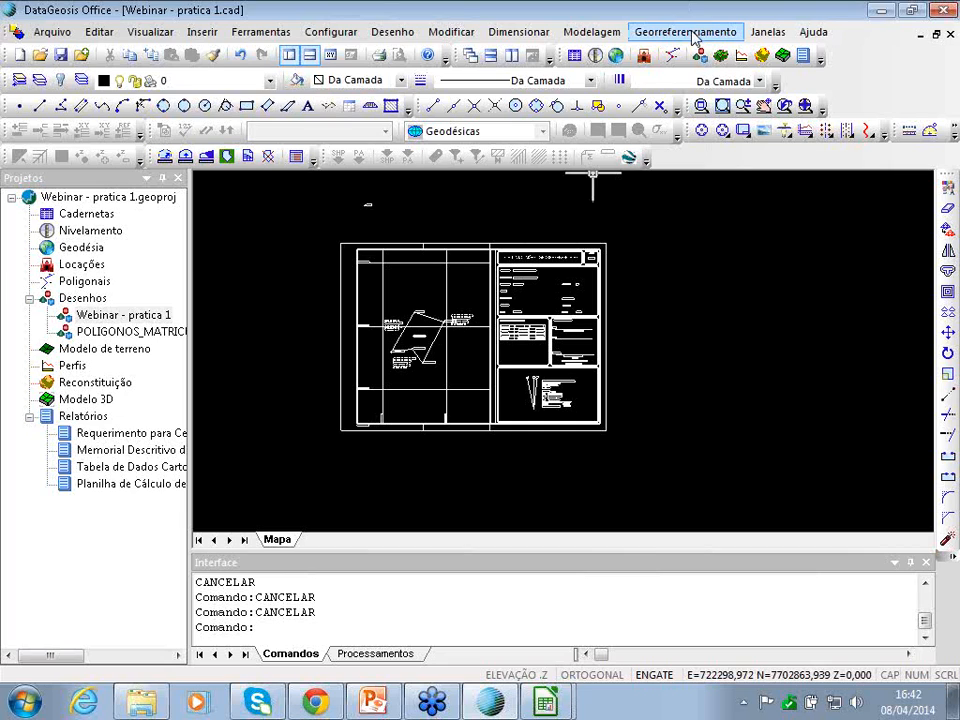
- Start a new project from the Arquivo menu
click(690, 32)
click(690, 35)
click(68, 37)
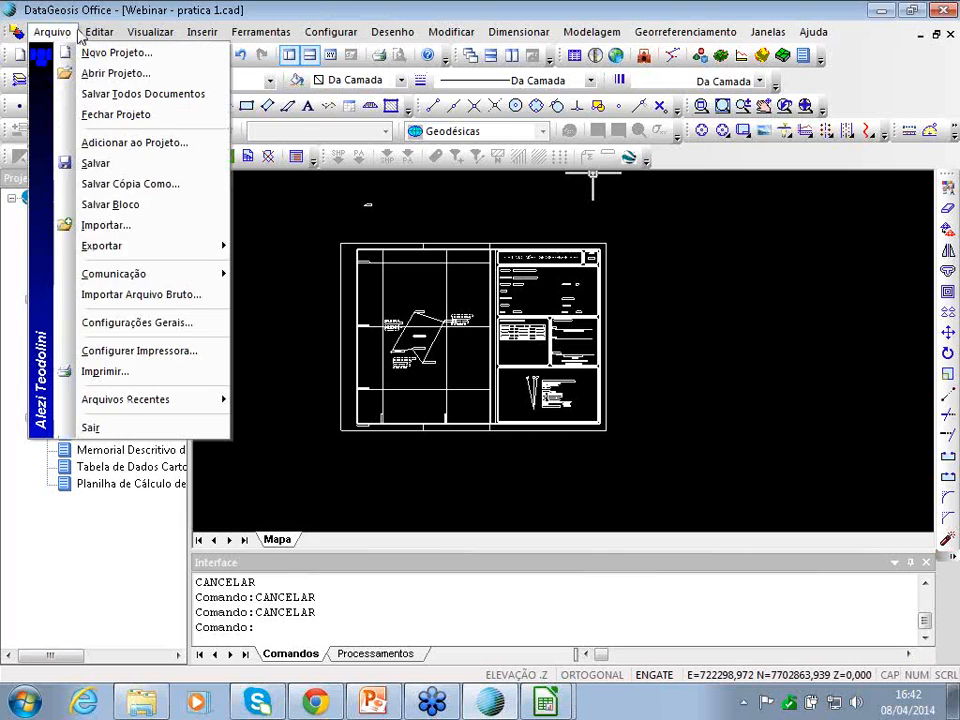
click(64, 34)
click(55, 33)
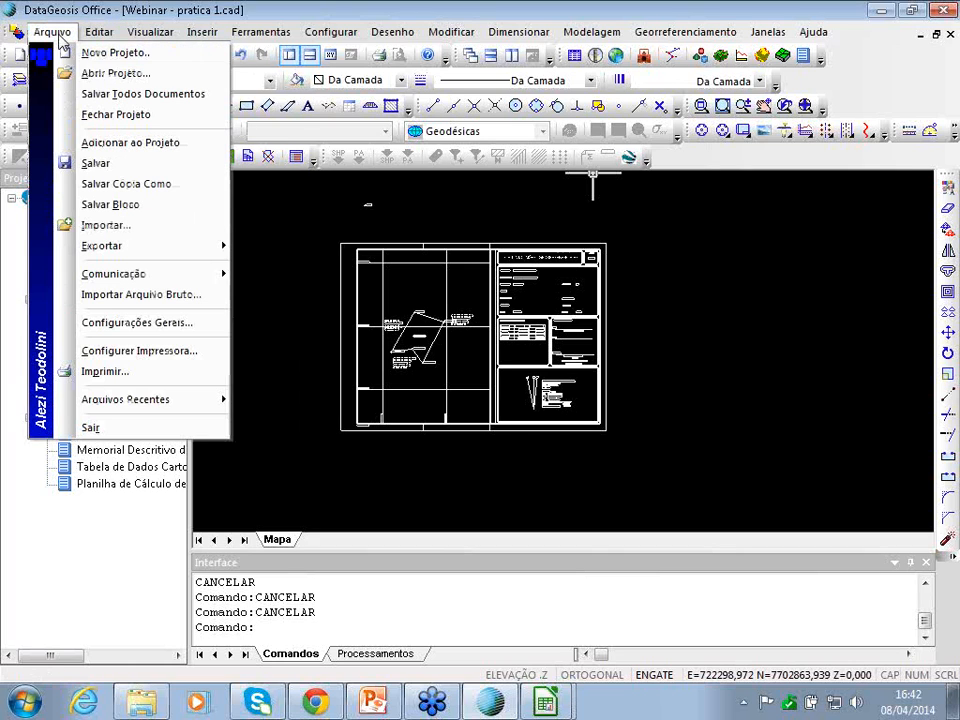
click(90, 56)
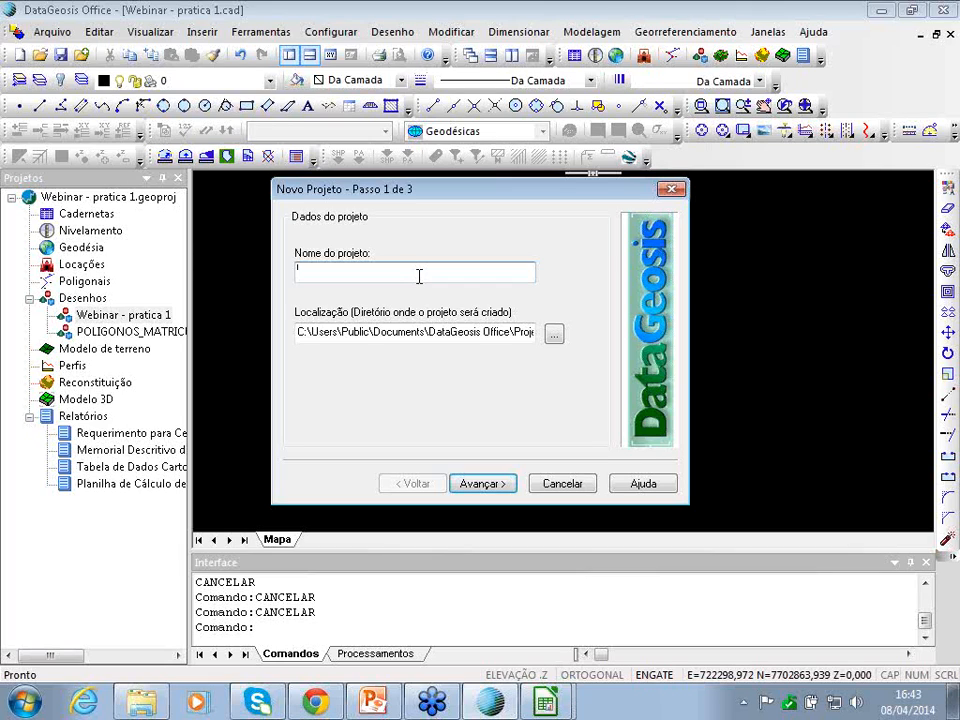
- Name the project 'Webinar_pratica 2' and advance to the owner and property step
click(419, 276)
drag(478, 197, 526, 211)
text(Webinar - pratica 2)
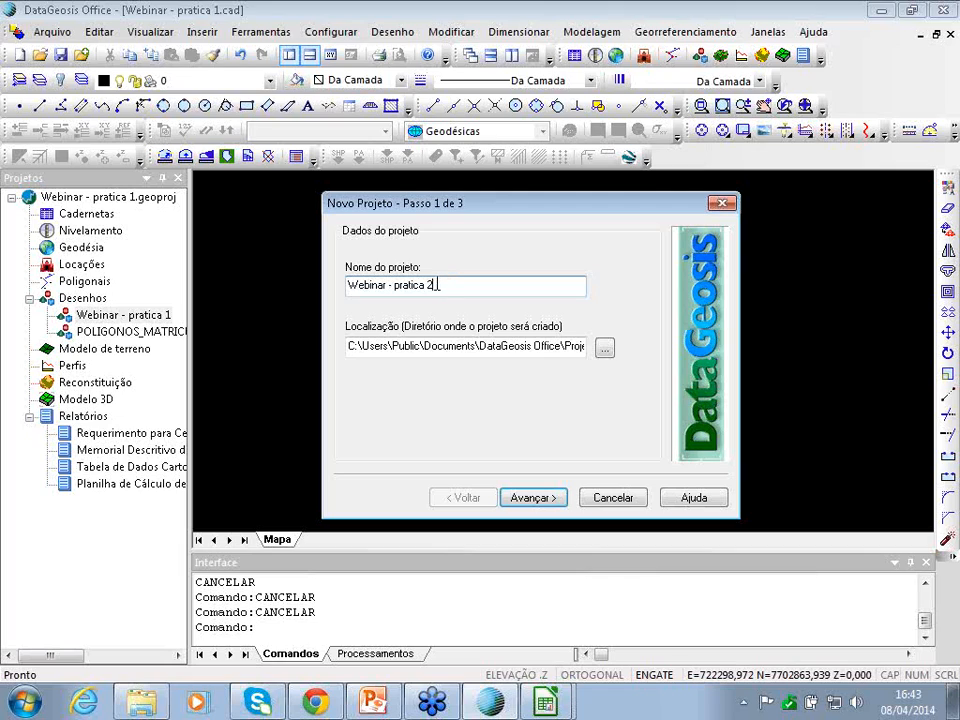
key(BackSpace)
key(BackSpace)
key(BackSpace)
text(_)
drag(420, 346, 584, 347)
click(545, 345)
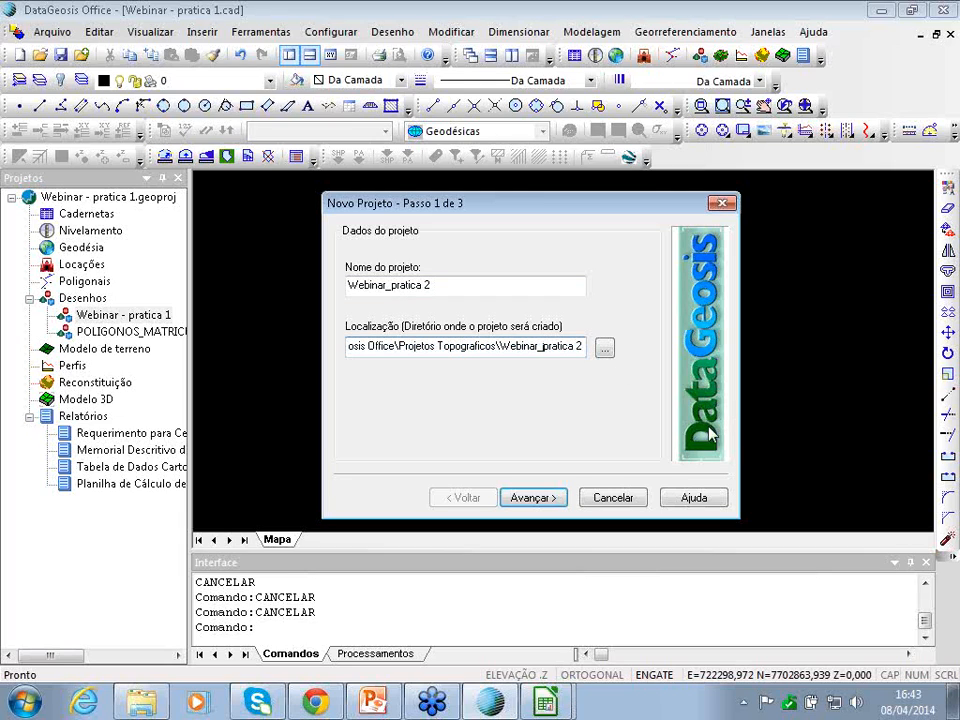
click(533, 498)
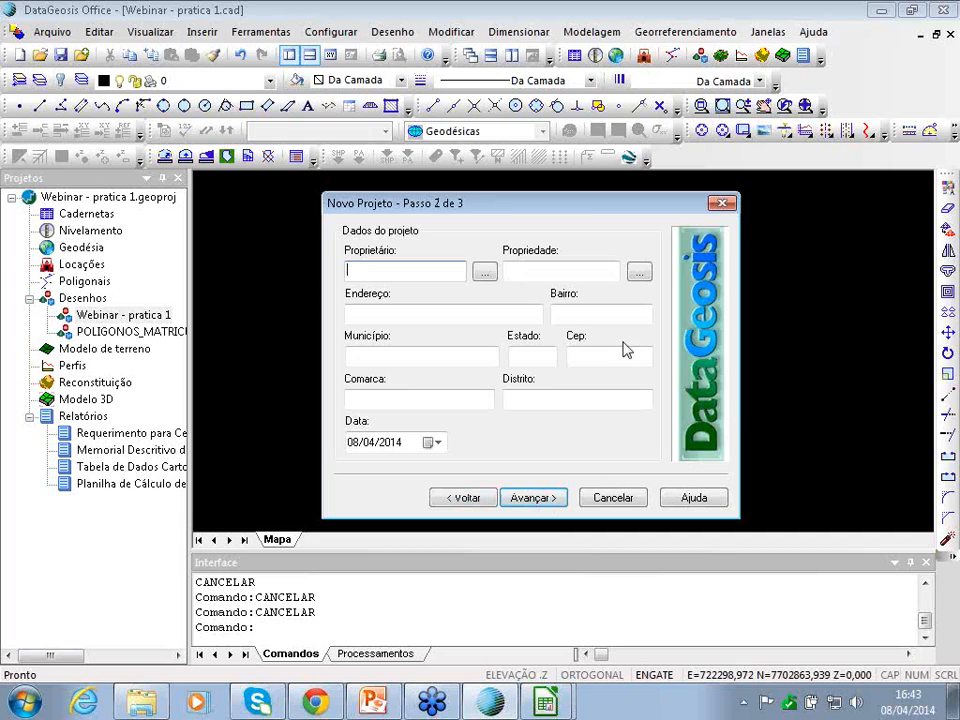
- Select the saved owner and the registered farm property from the stored records
click(484, 274)
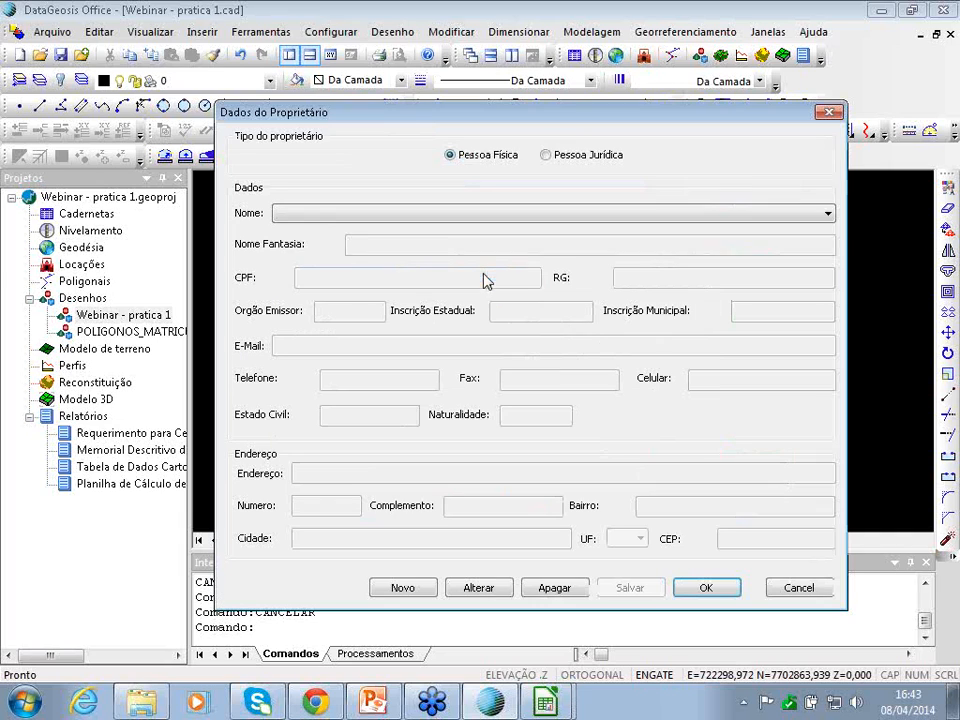
click(485, 248)
click(722, 592)
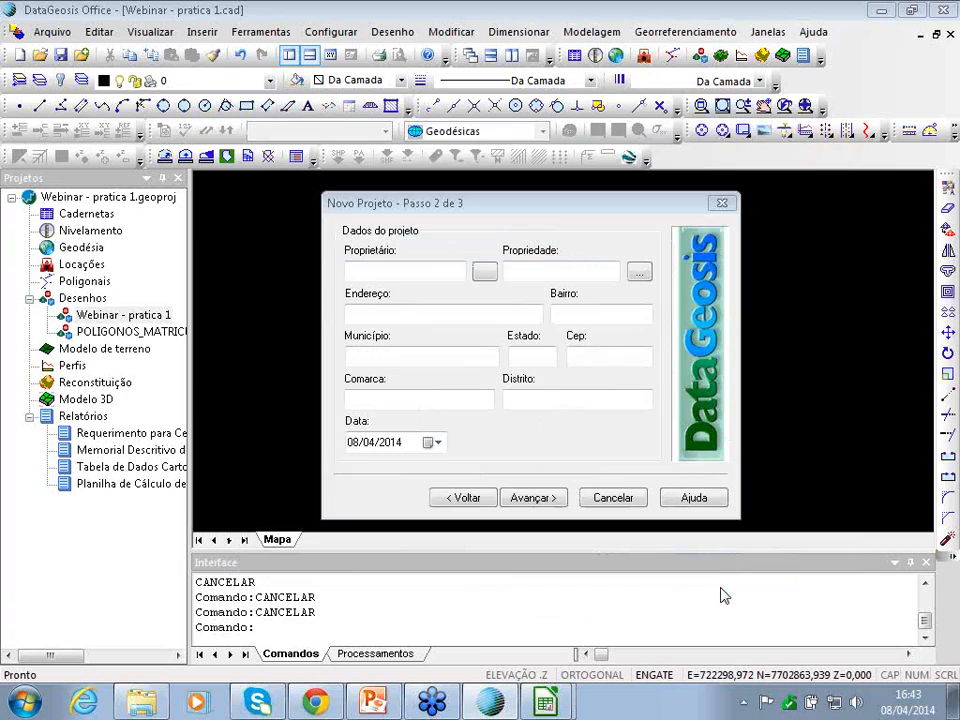
click(638, 273)
click(450, 233)
click(448, 272)
click(593, 229)
click(570, 270)
click(728, 503)
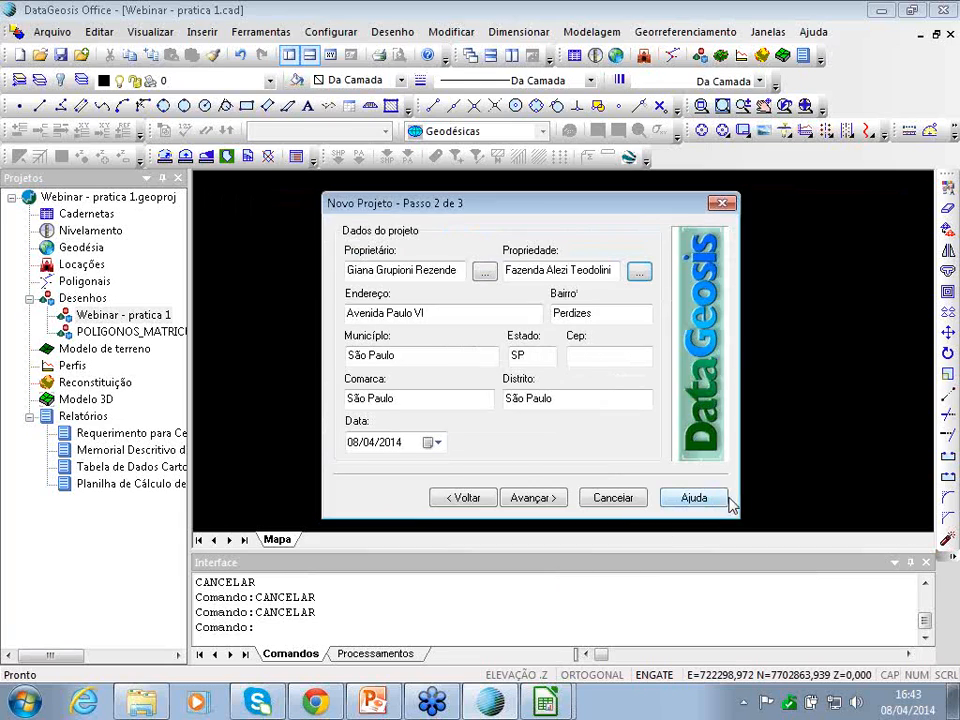
- Enter the responsible technician's name and ART number, then finish creating the project
click(530, 498)
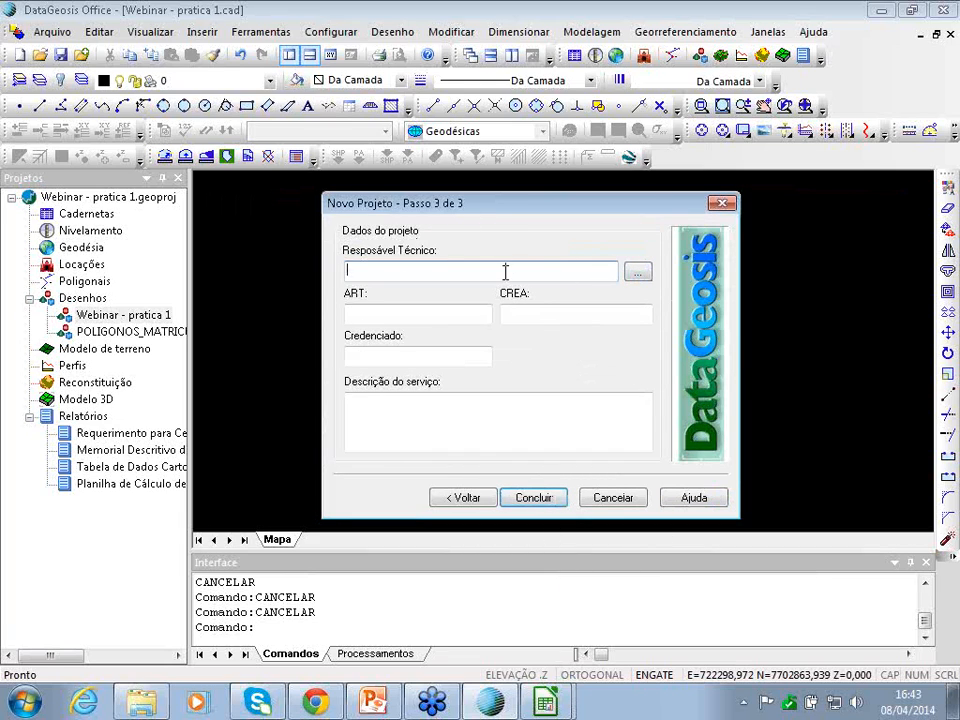
key(Tab)
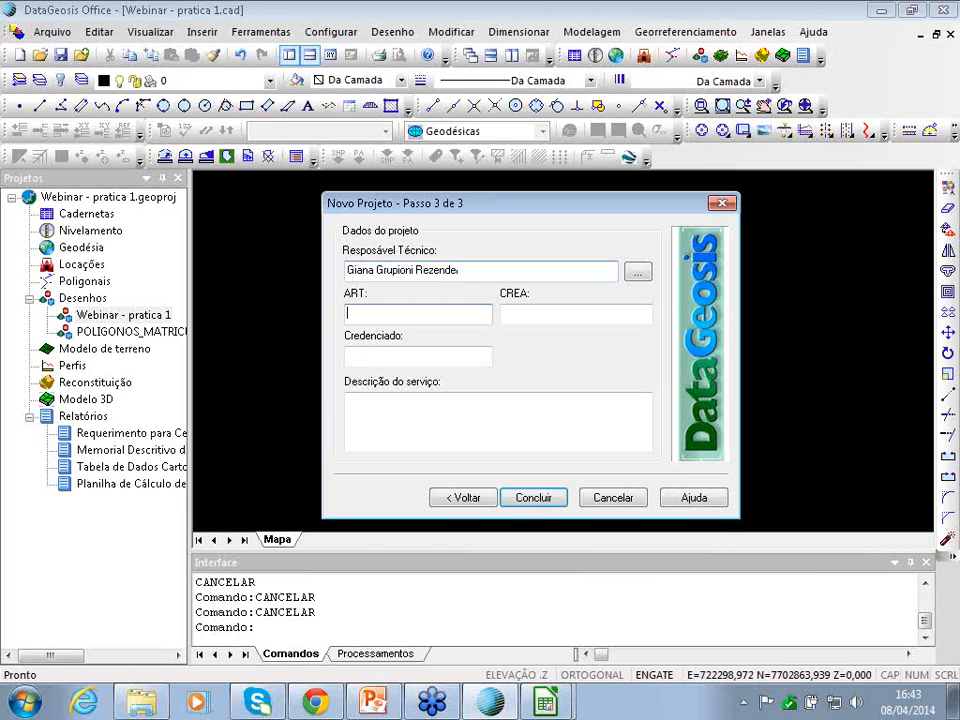
text(909090909)
key(Tab)
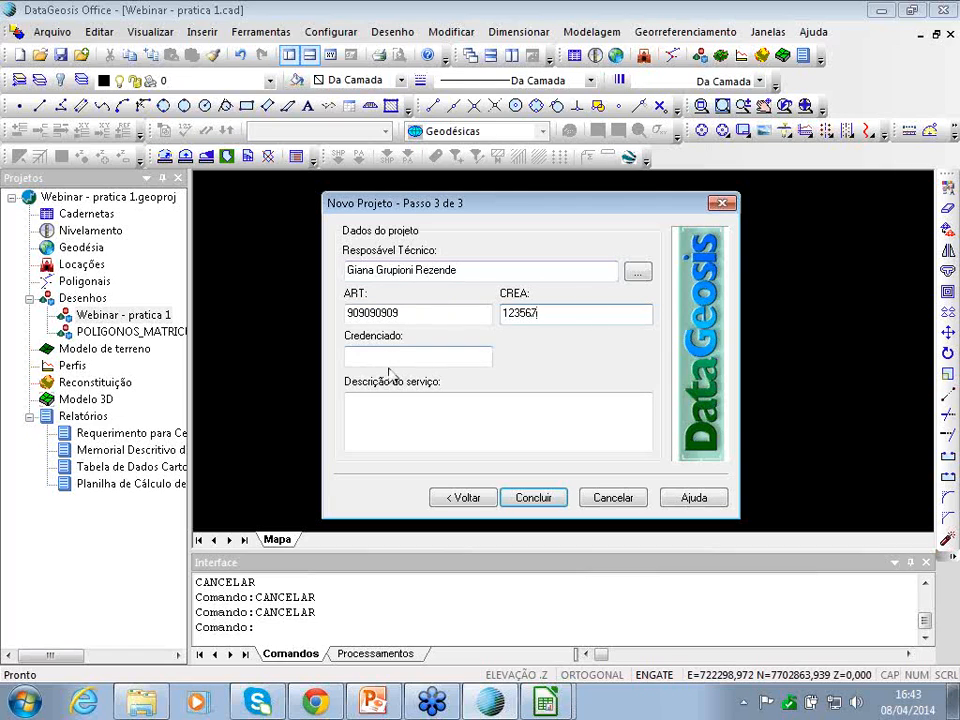
click(467, 424)
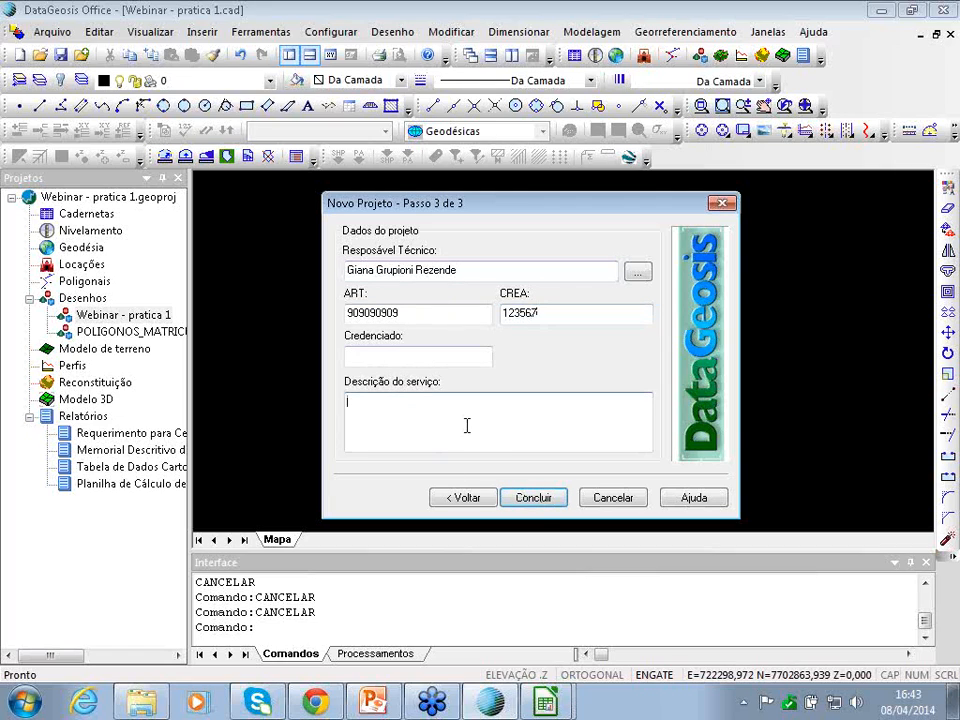
click(534, 498)
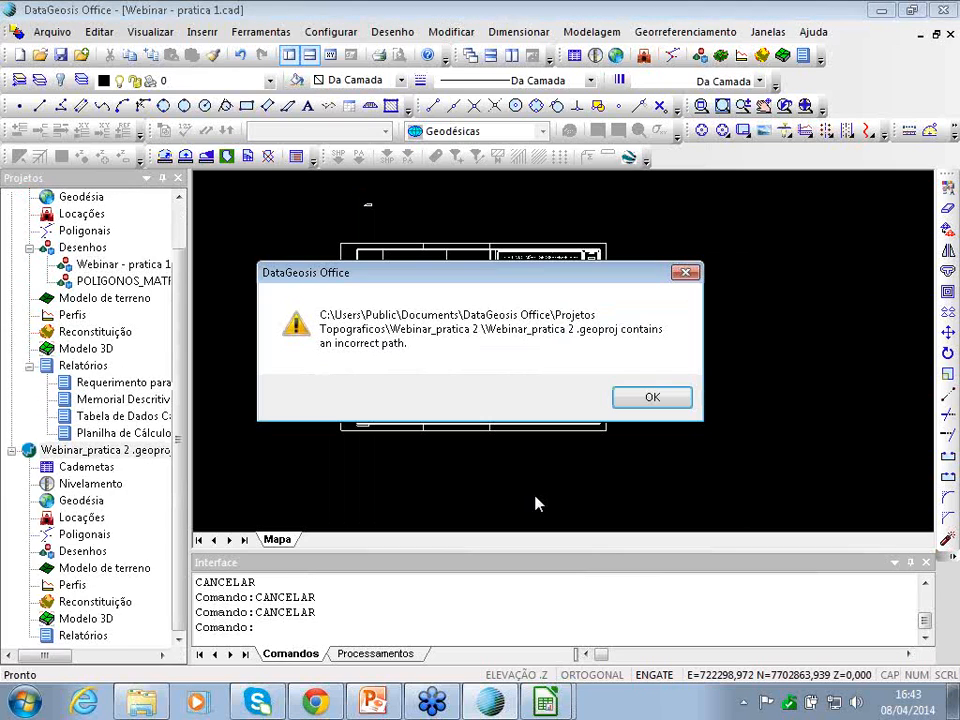
- Dismiss the path warning and close the Webinar - pratica 1 project, saving its drawing
click(650, 397)
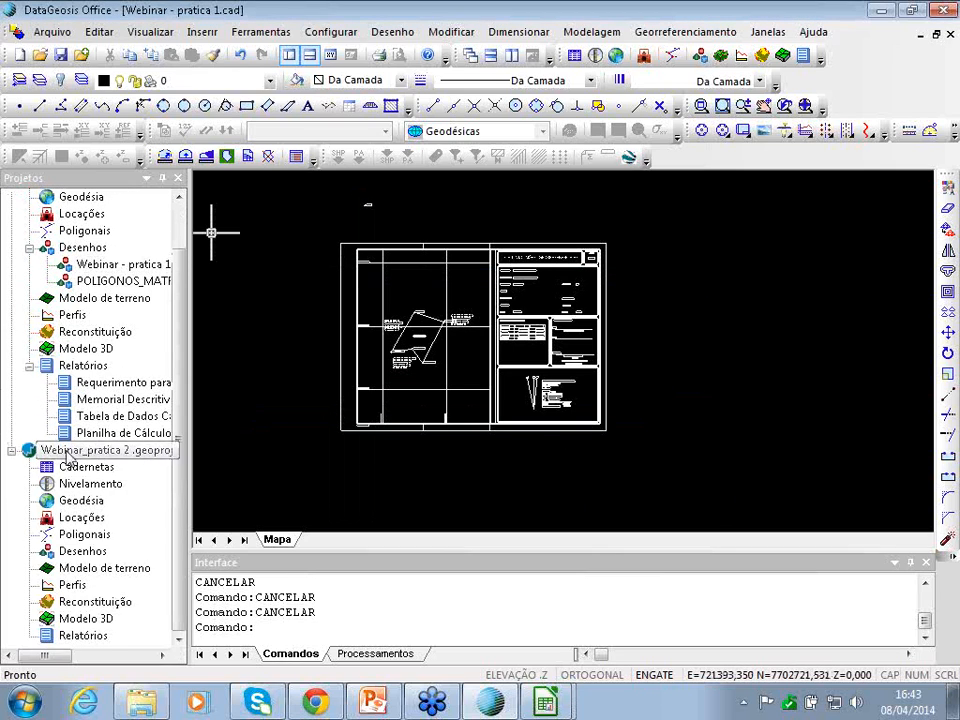
scroll(183, 374, up, 2)
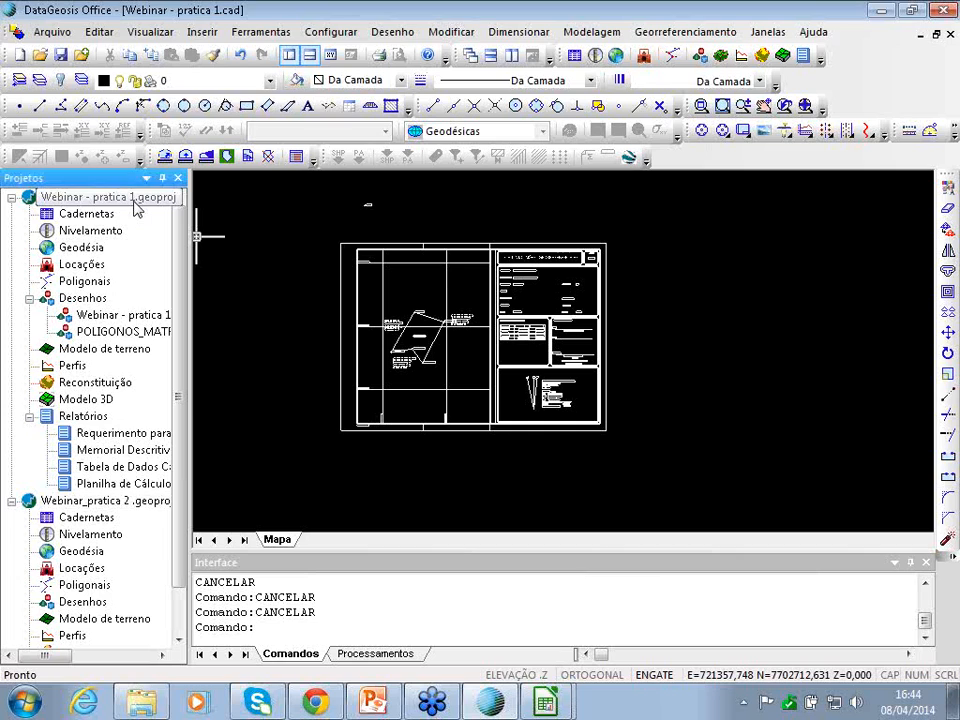
right_click(134, 199)
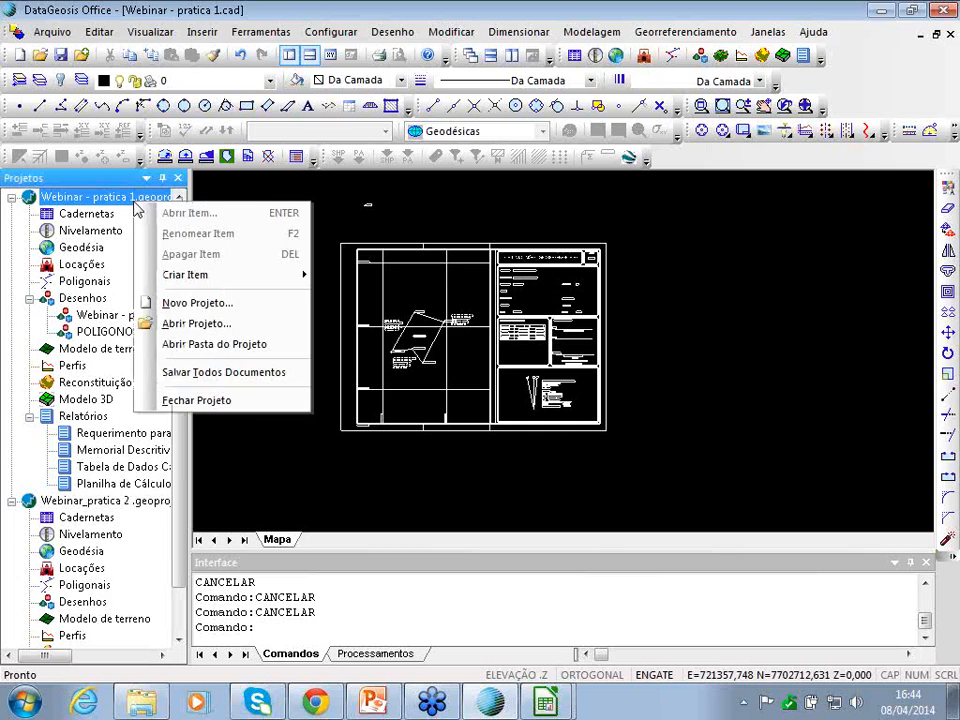
click(199, 401)
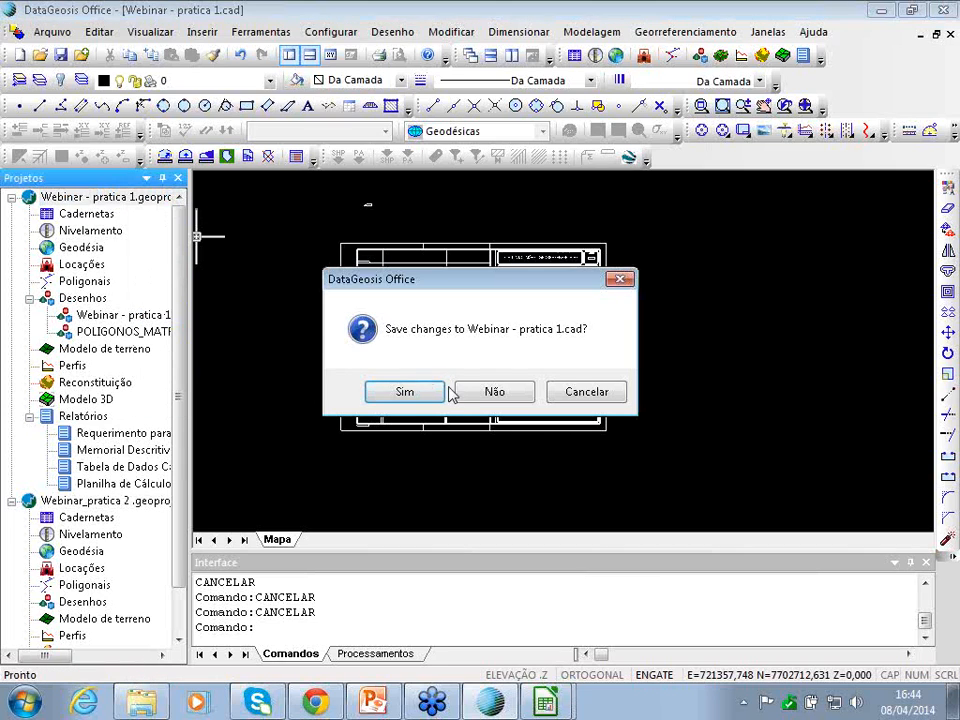
click(425, 396)
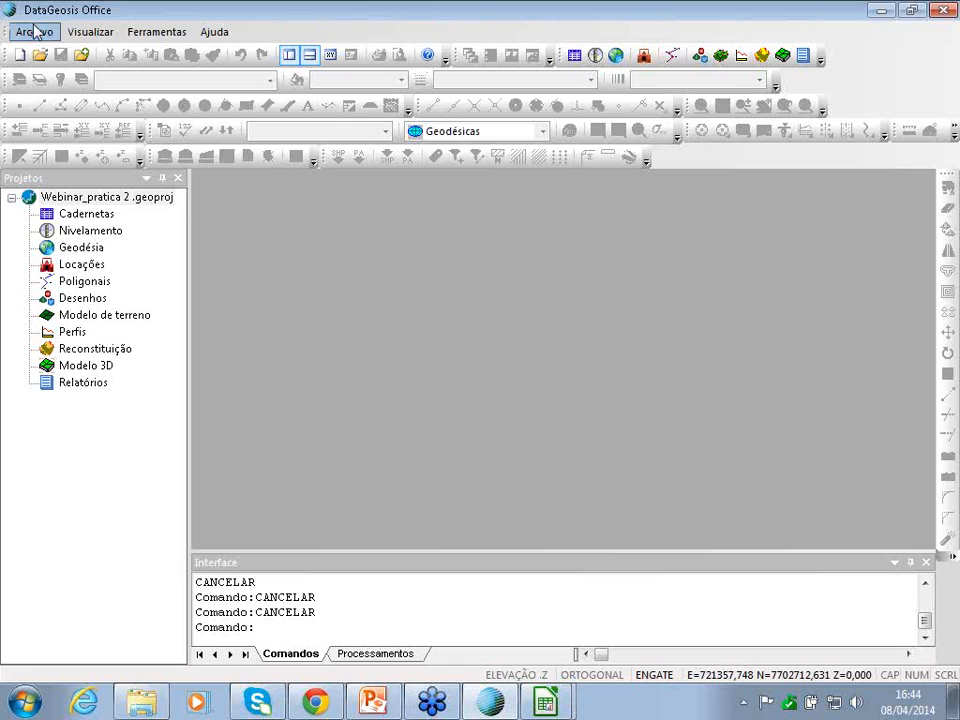
- In Geodésia options, choose Georeferenciamento (Poligonal Topográfica) and the SIRGAS 2000 geodetic system
click(35, 32)
click(114, 283)
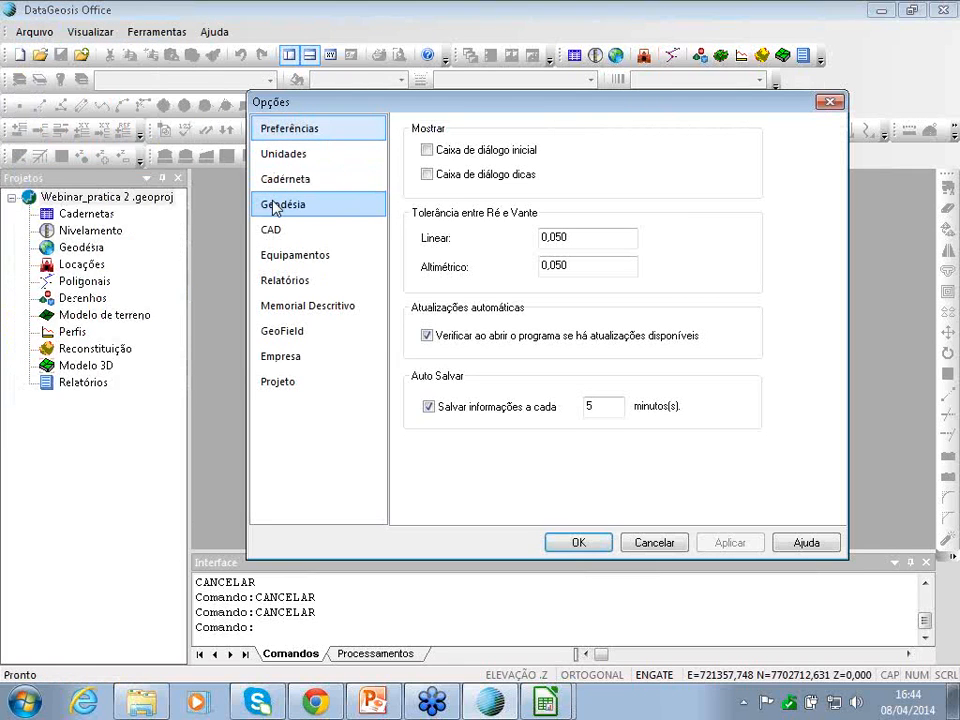
click(275, 206)
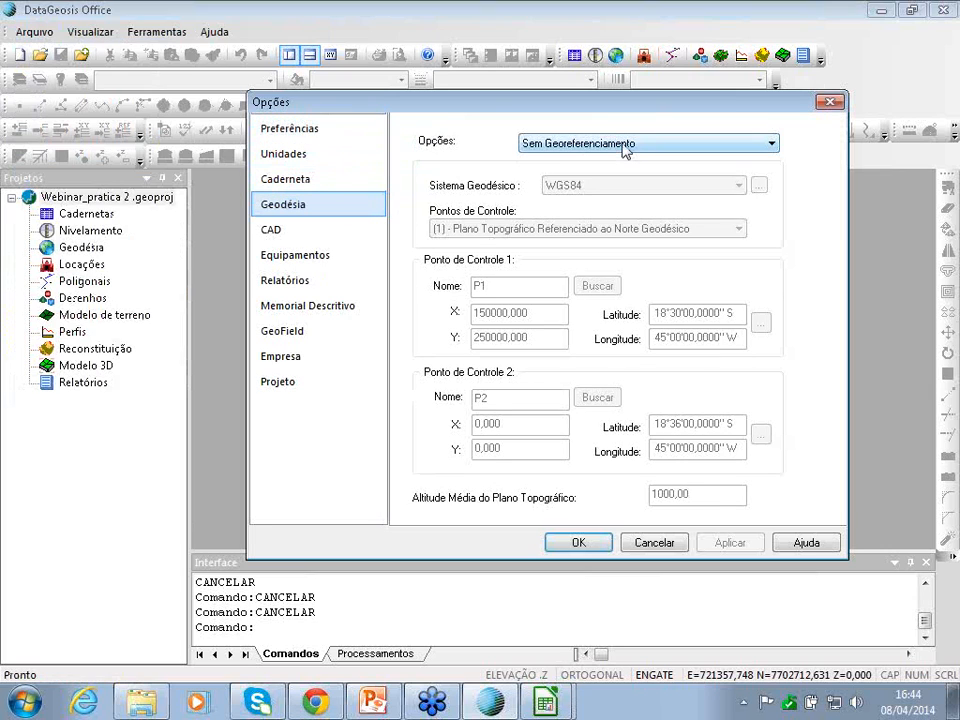
click(625, 145)
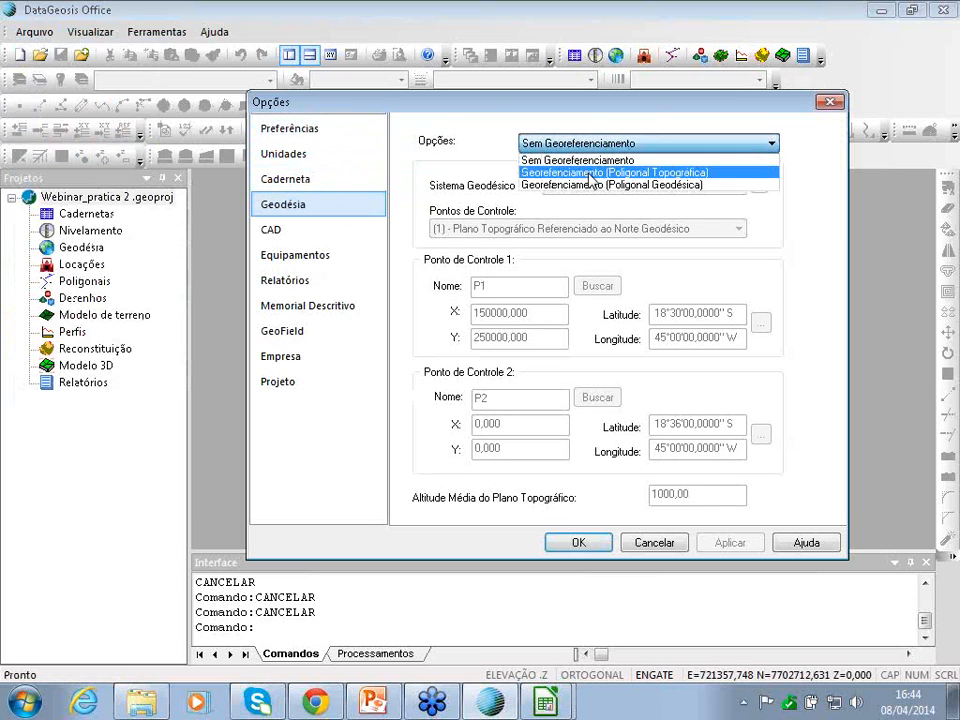
click(678, 179)
click(645, 186)
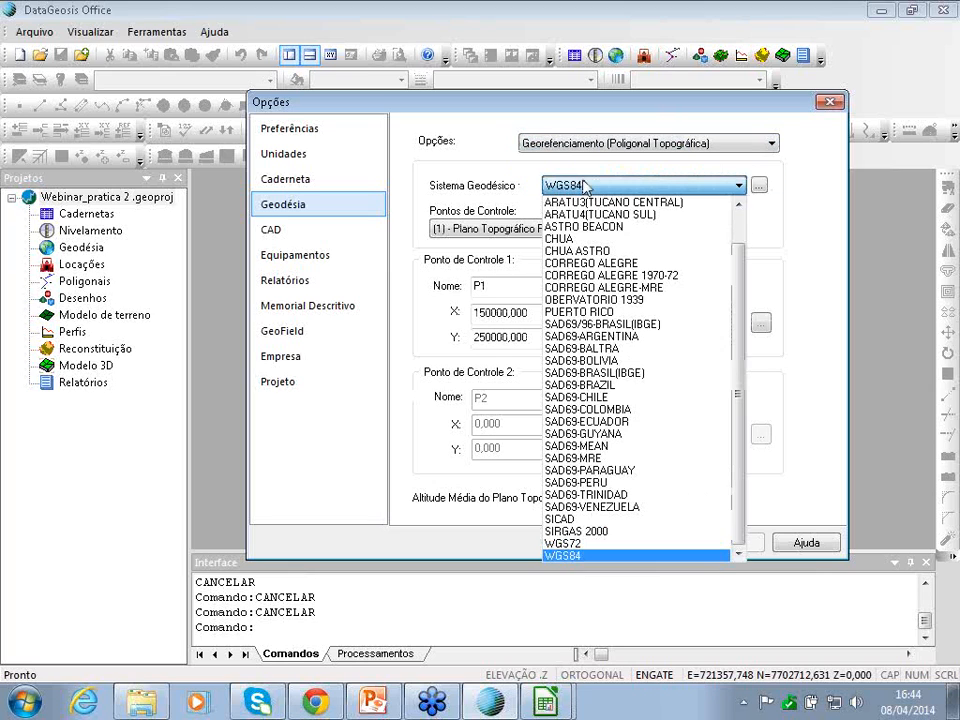
click(615, 532)
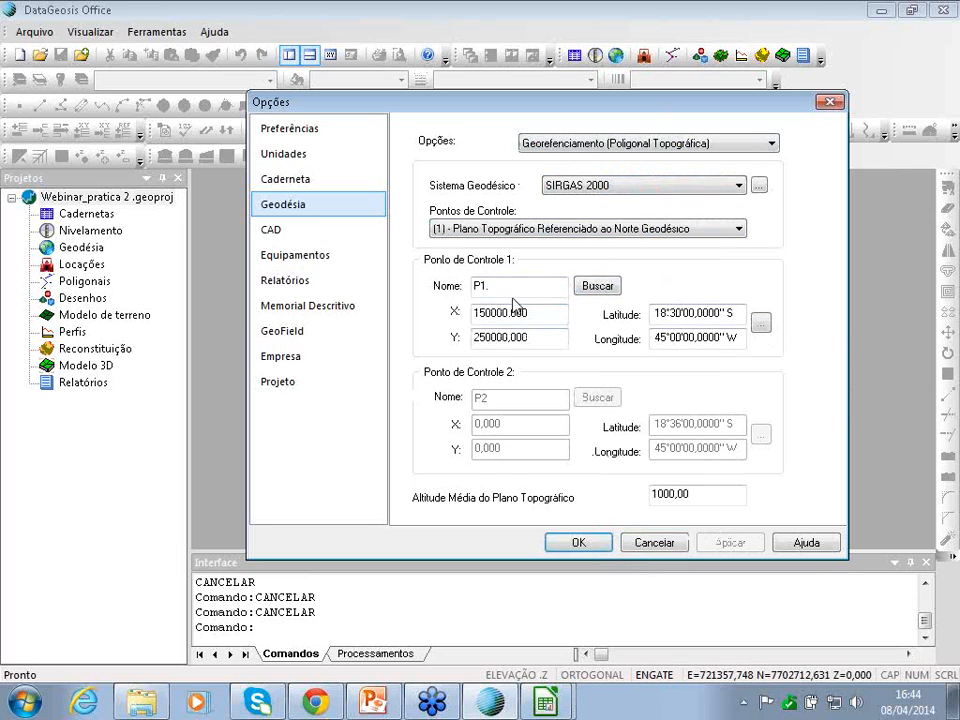
- Rename control point 1 to RE0
drag(510, 287, 426, 289)
key(Delete)
text(RE0)
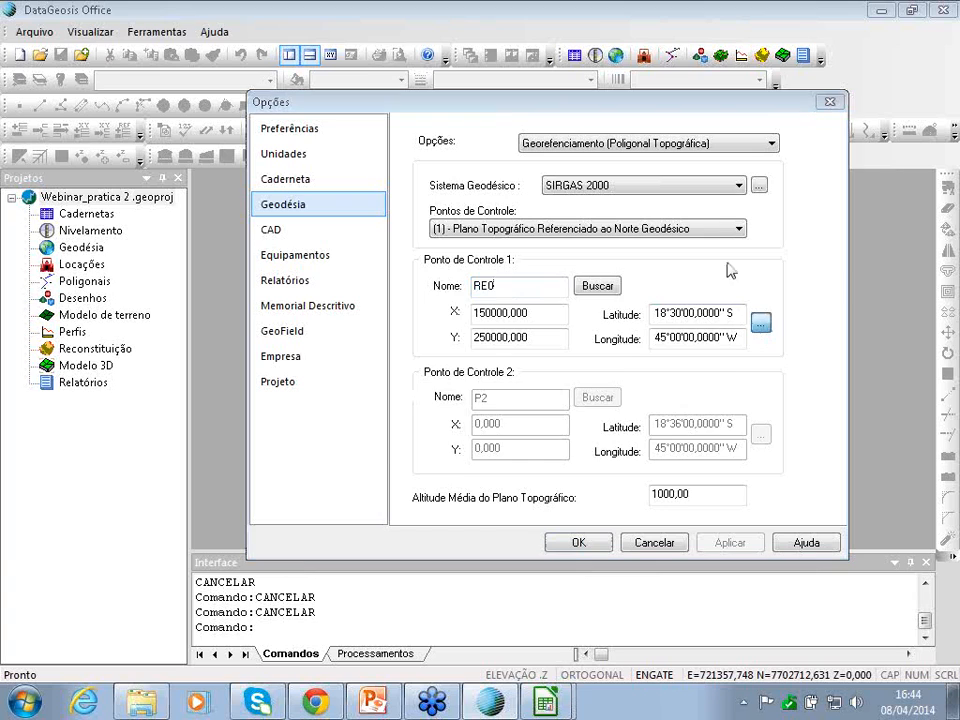
click(761, 322)
click(480, 316)
- Give RE0 UTM zone 23 South coordinates E 423662,906, N 7440676,121, altitude 567,629 and apply
click(452, 352)
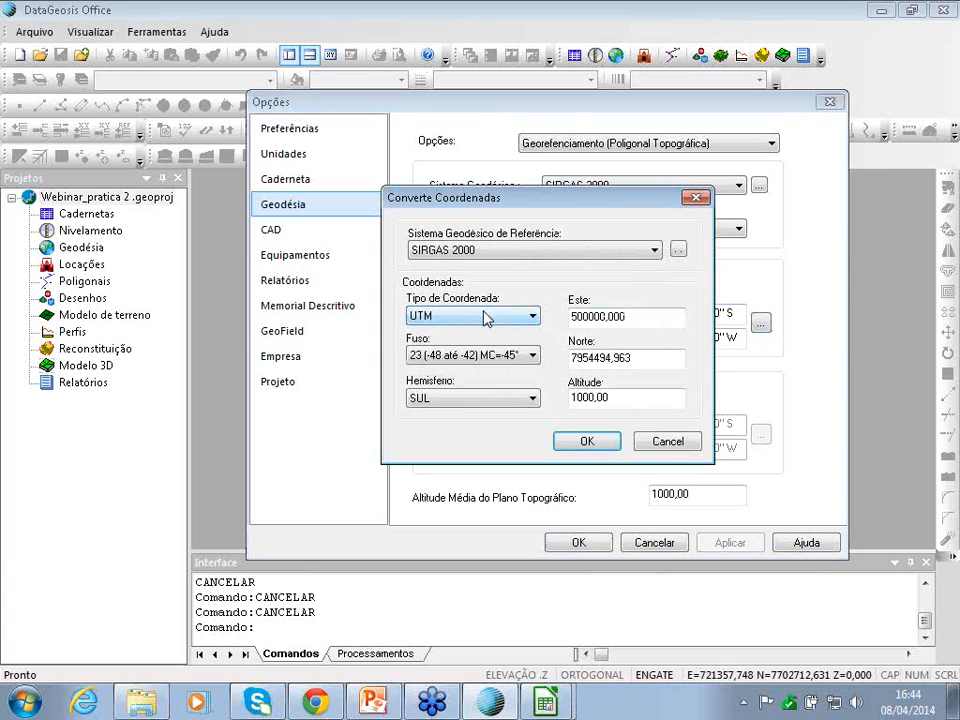
click(467, 356)
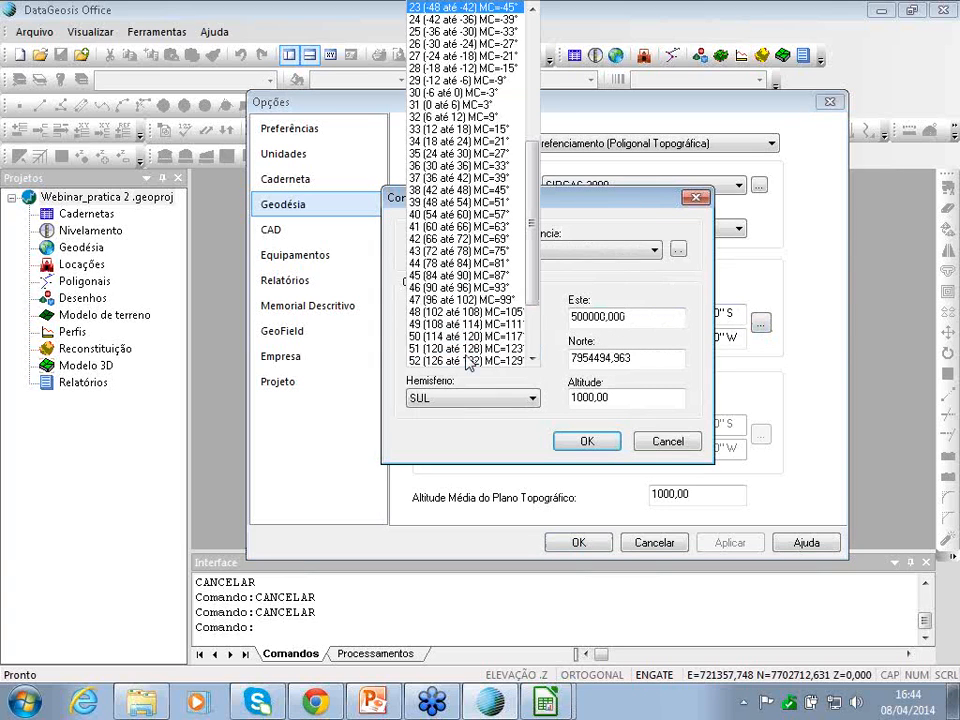
click(607, 238)
drag(652, 318, 551, 326)
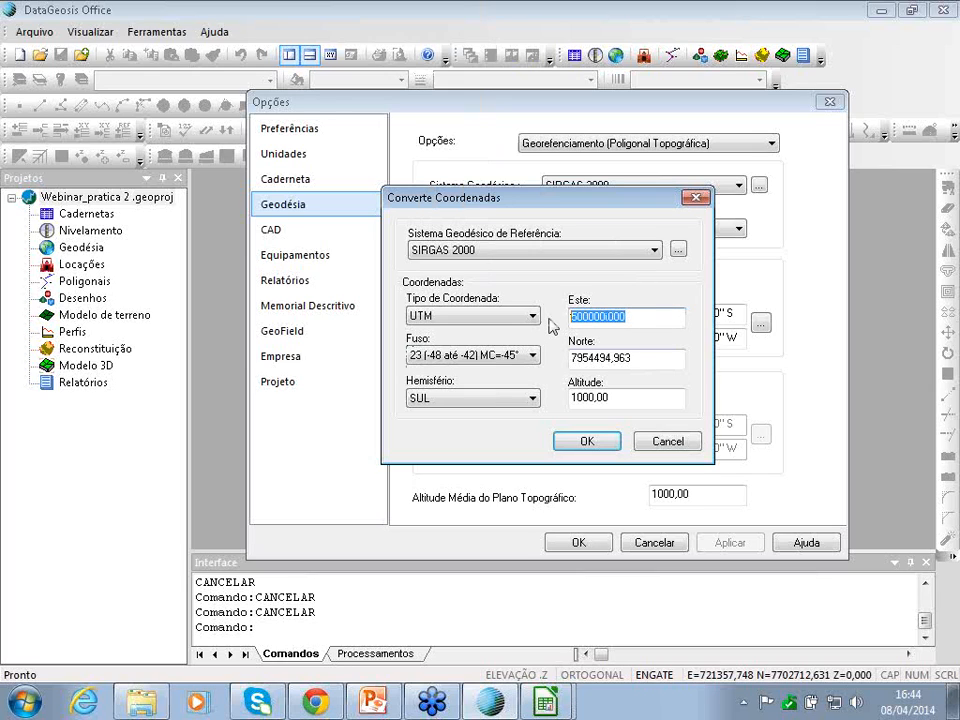
text(423)
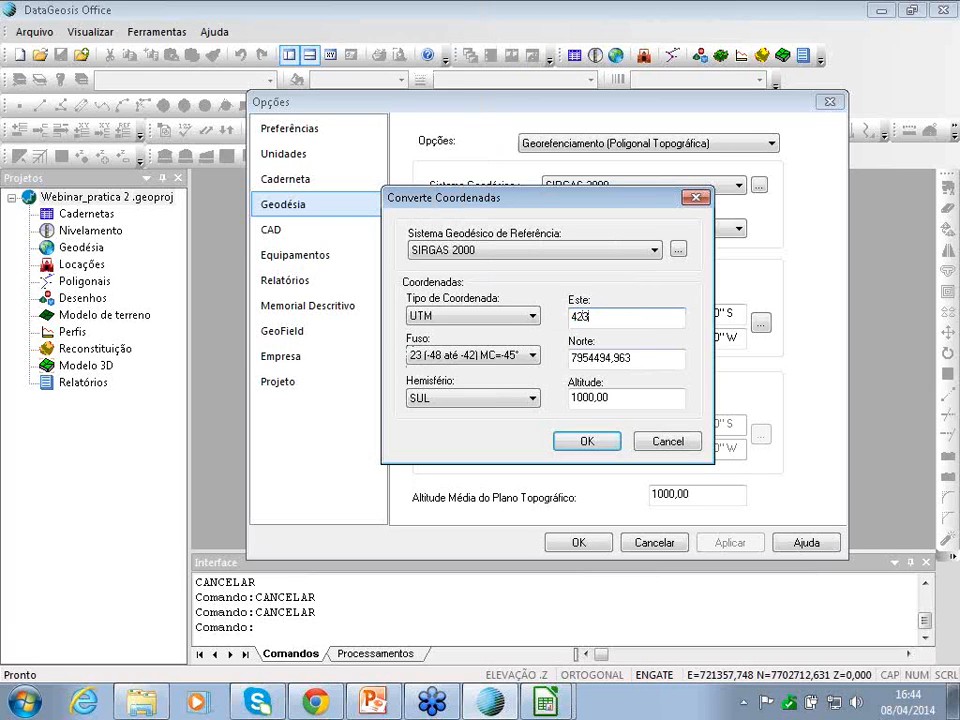
text(662,906)
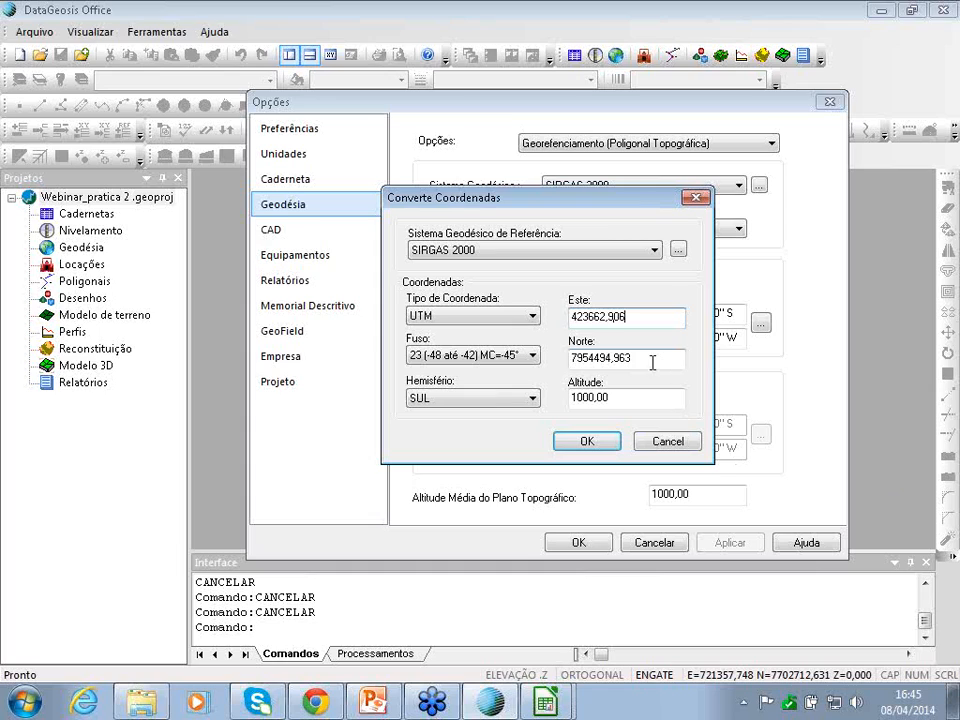
key(Tab)
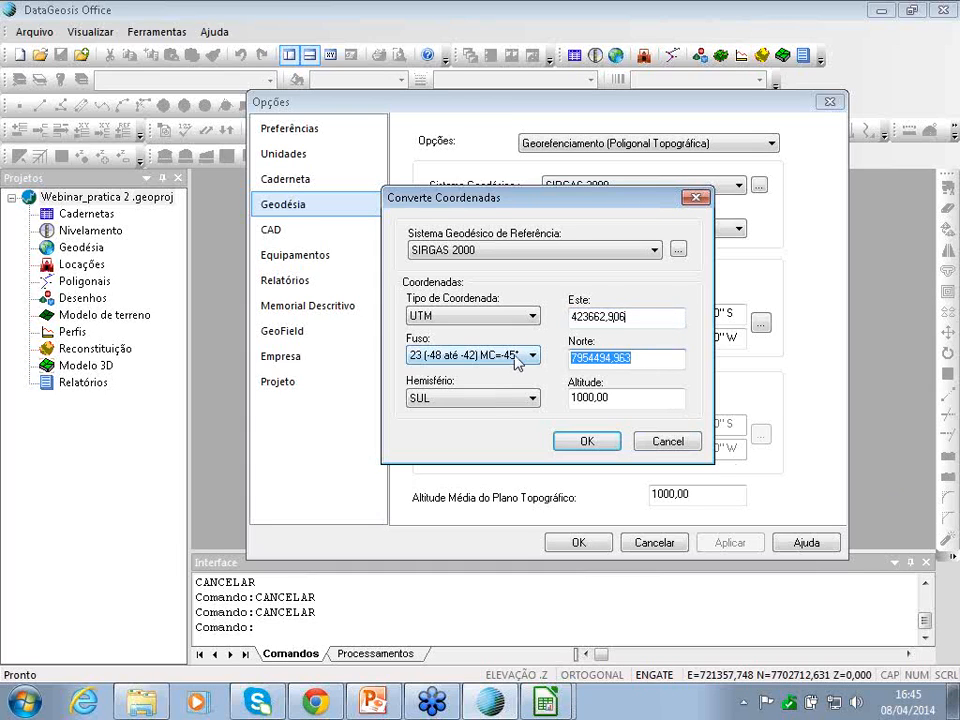
text(7440676.121)
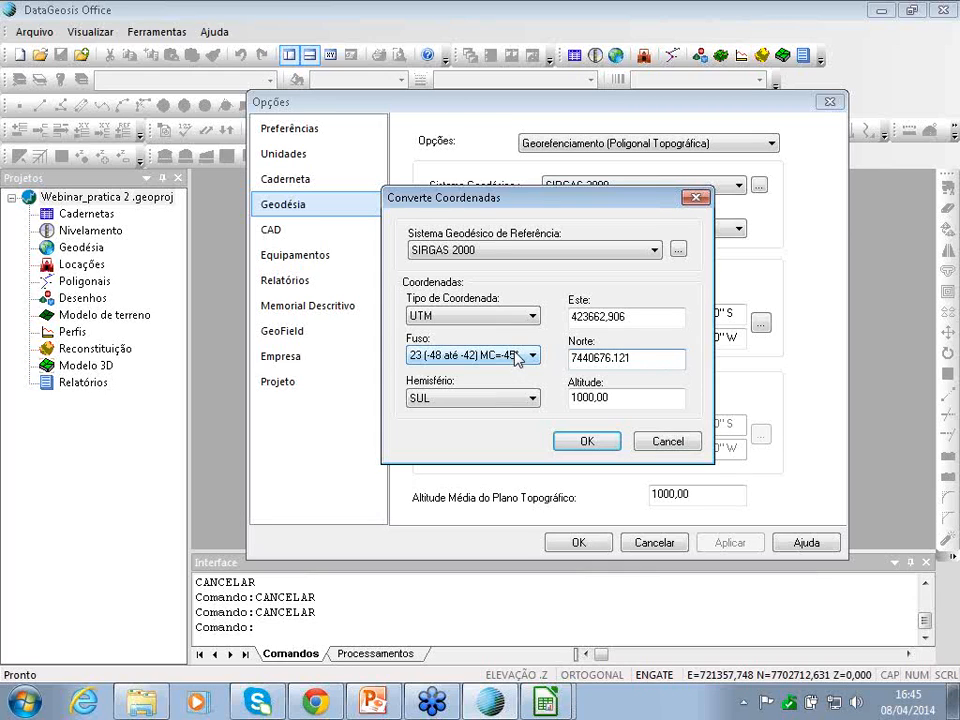
double_click(628, 397)
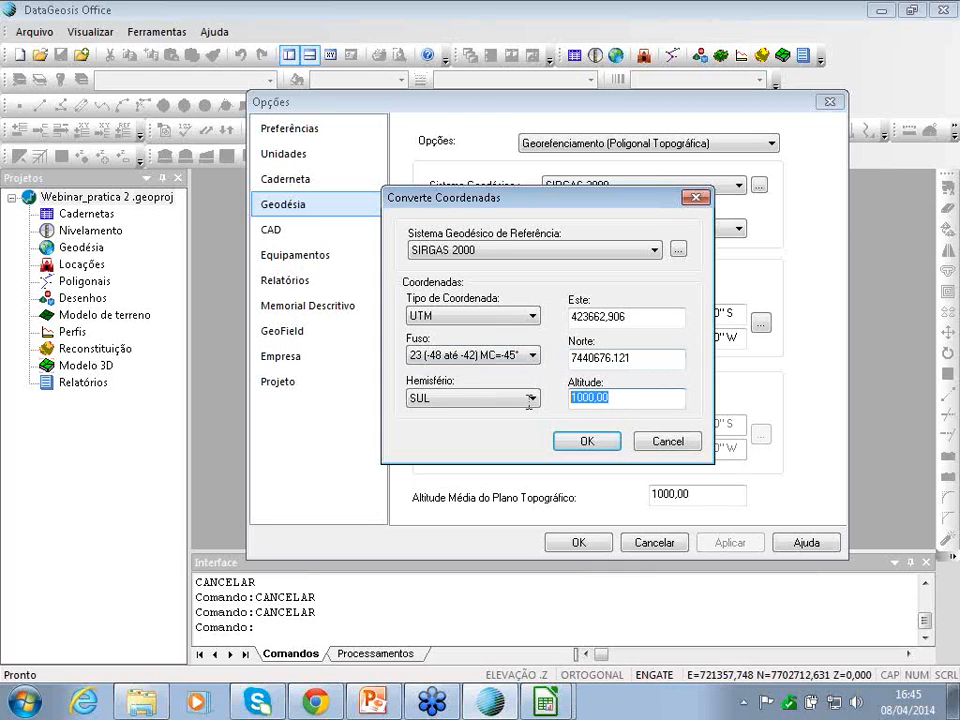
text(567,629)
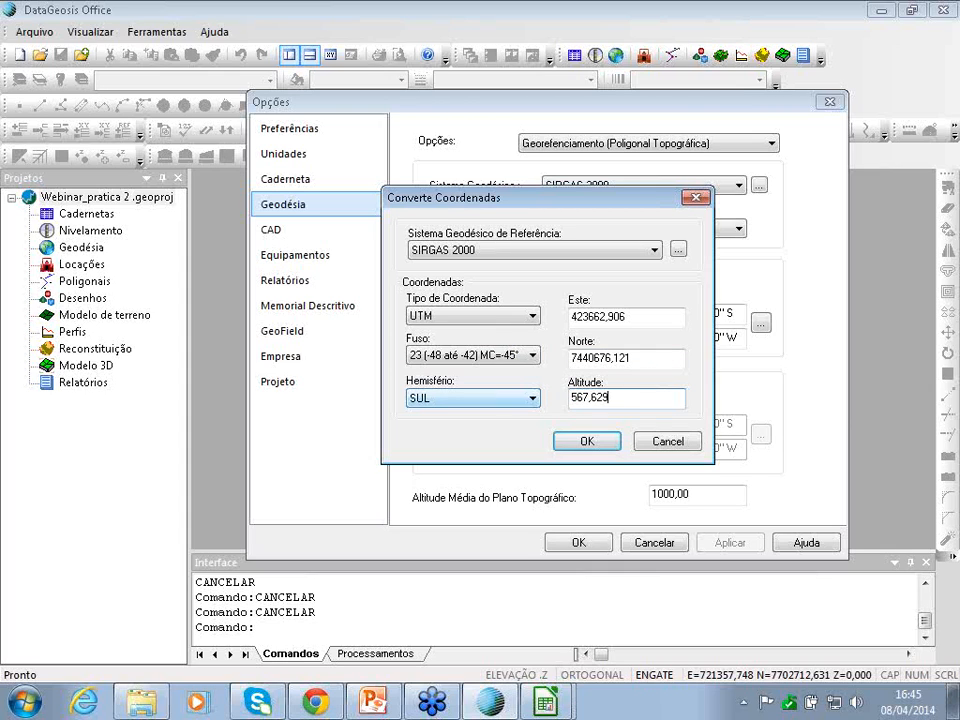
double_click(634, 398)
click(572, 444)
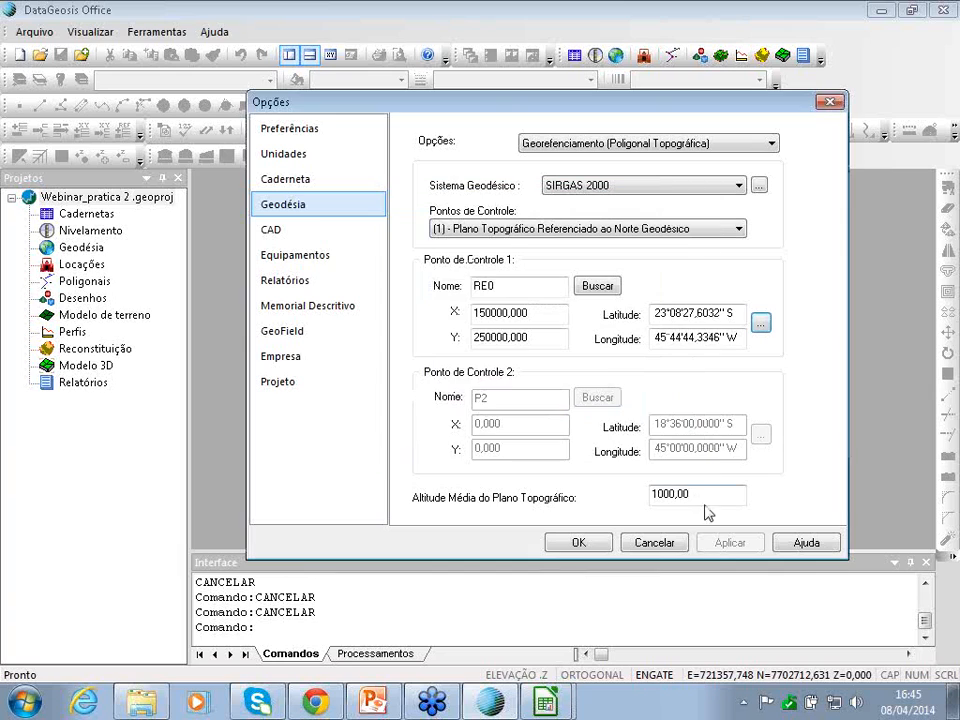
click(581, 542)
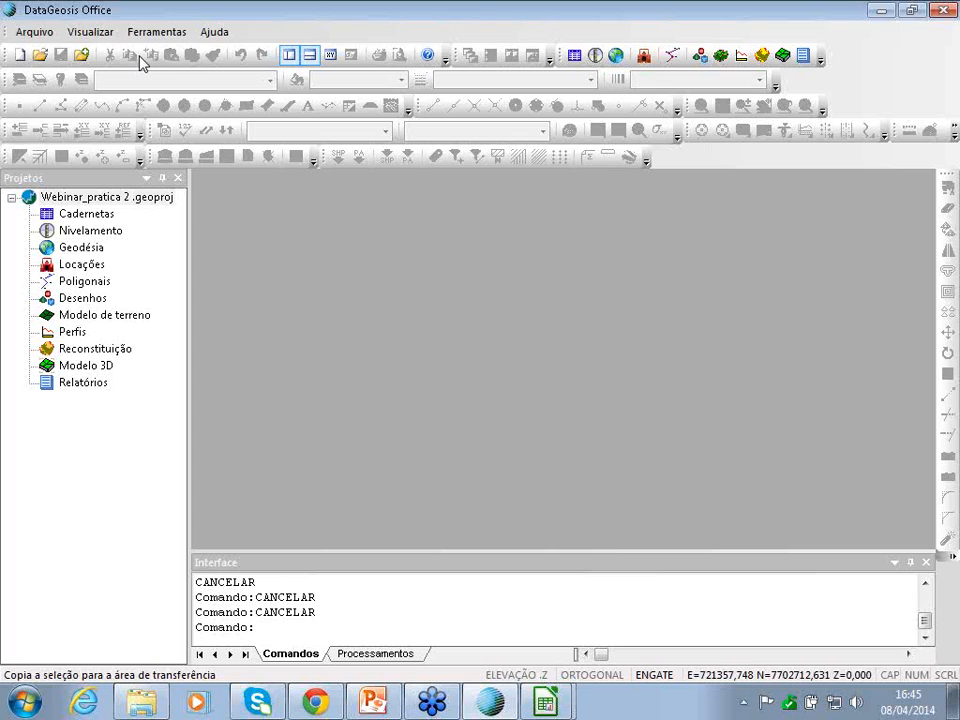
- Browse to Webinar - 08-04-2014 > Prática 2 and select the Poligonal Rio.cdn notebook
click(32, 31)
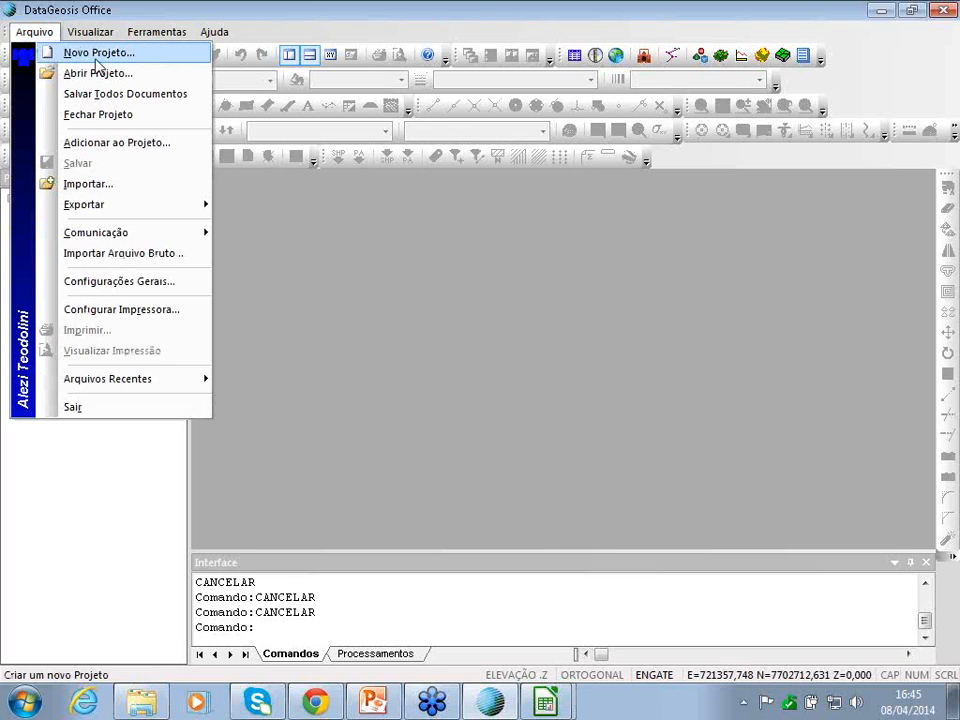
click(97, 145)
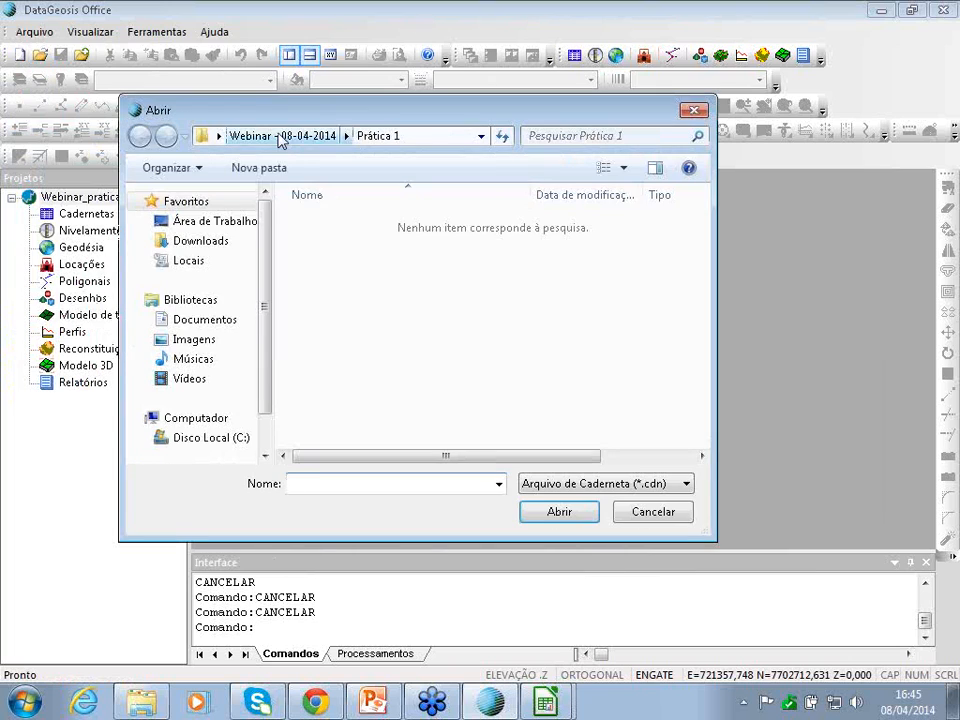
click(287, 138)
double_click(332, 263)
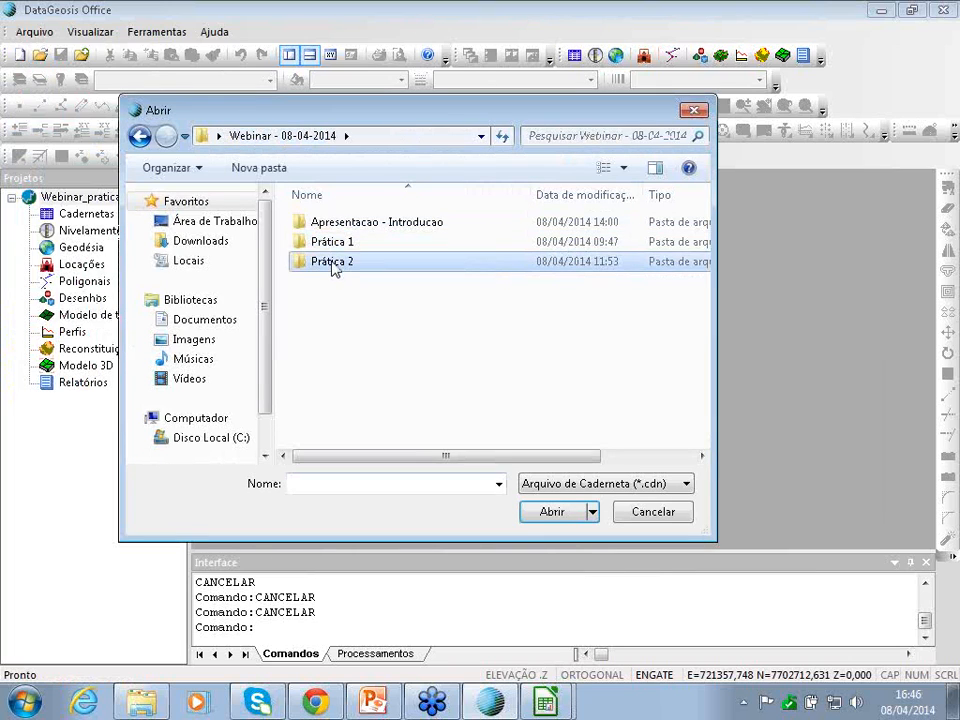
click(334, 224)
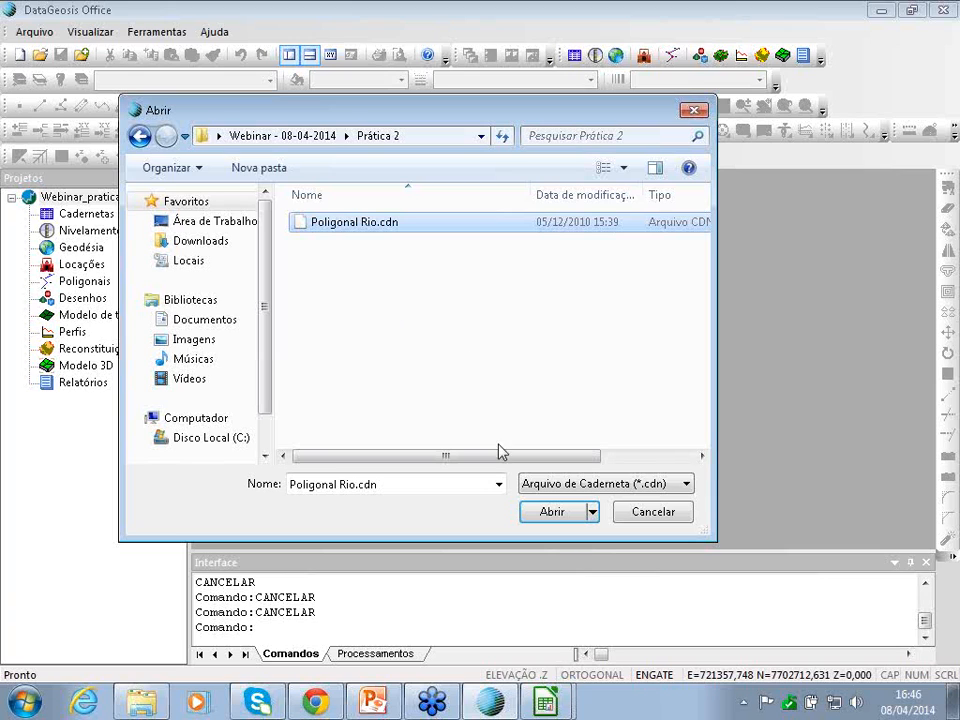
- Load Poligonal Rio.cdn past the path errors, maximize it and scroll through the station readings
click(548, 517)
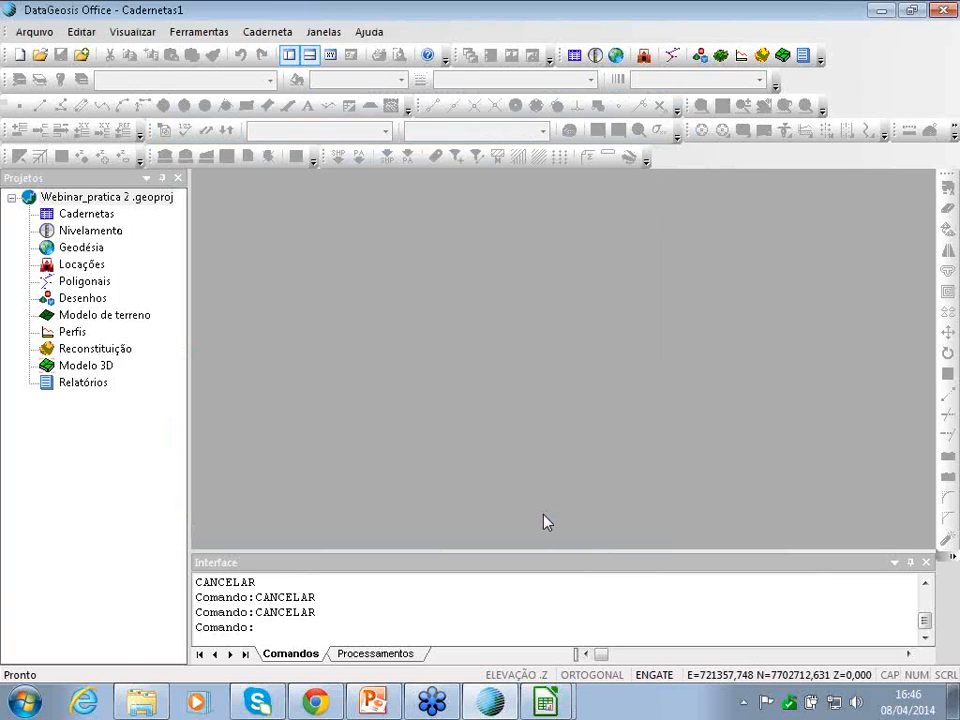
click(634, 402)
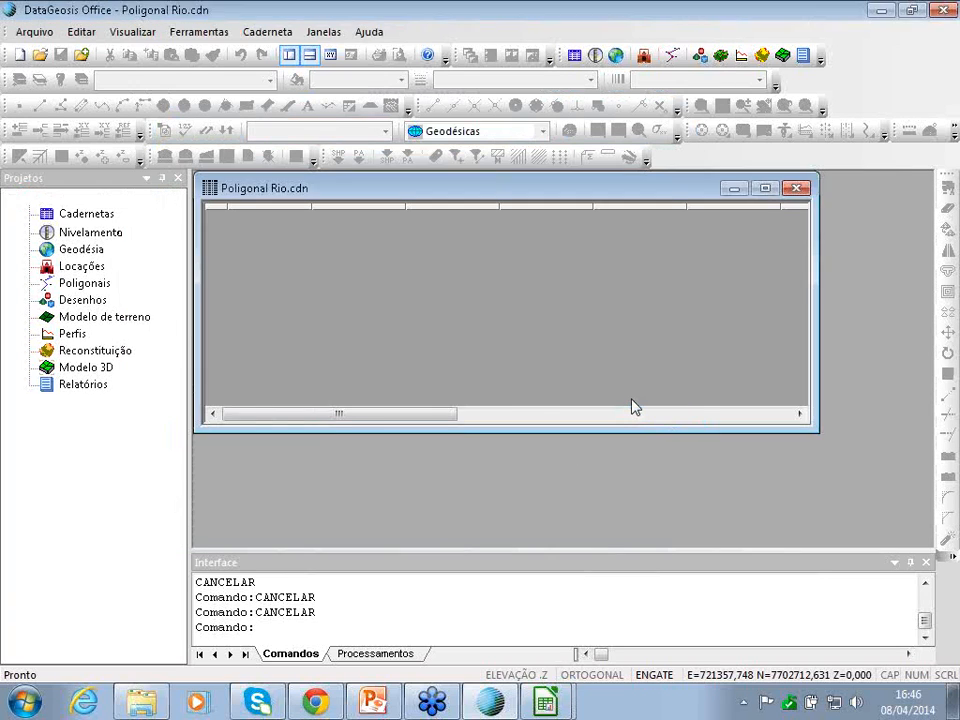
click(636, 402)
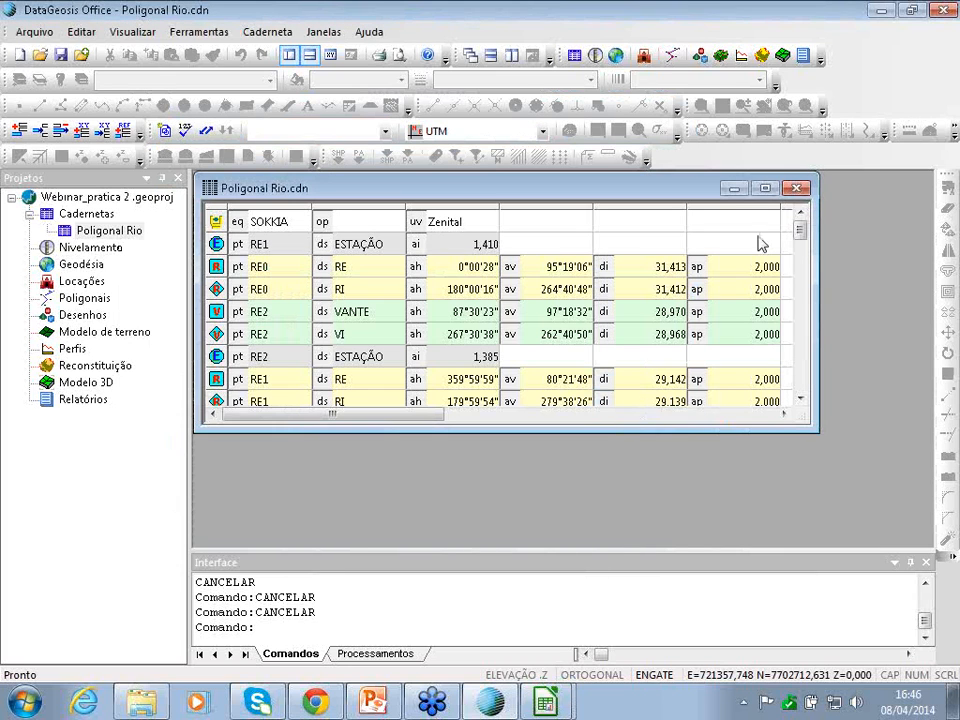
click(773, 191)
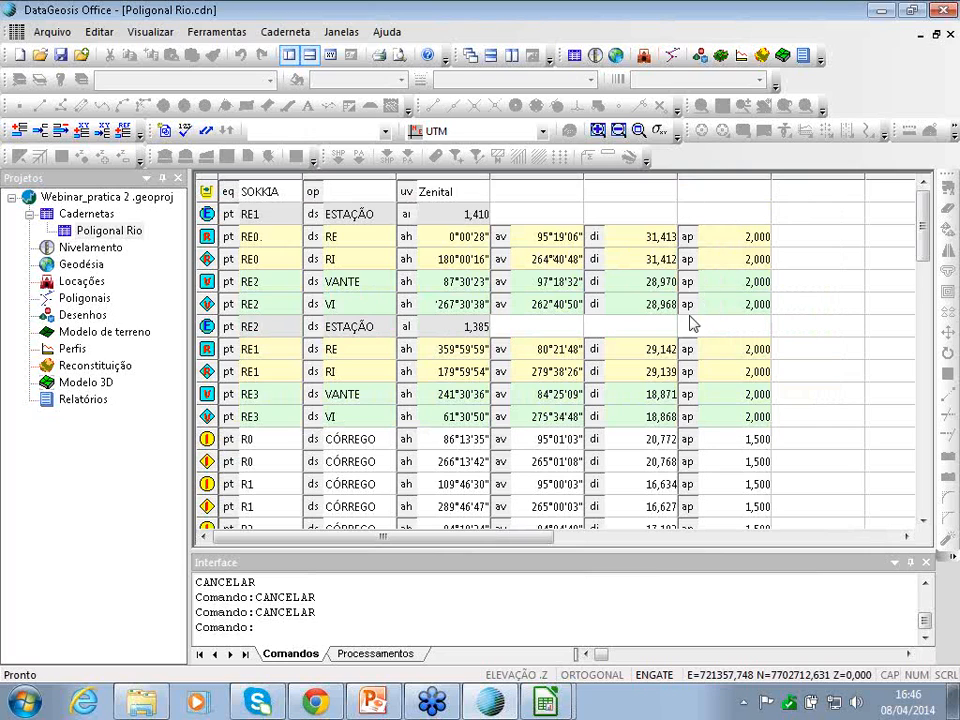
scroll(686, 326, down, 1)
scroll(686, 326, down, 15)
scroll(686, 326, up, 8)
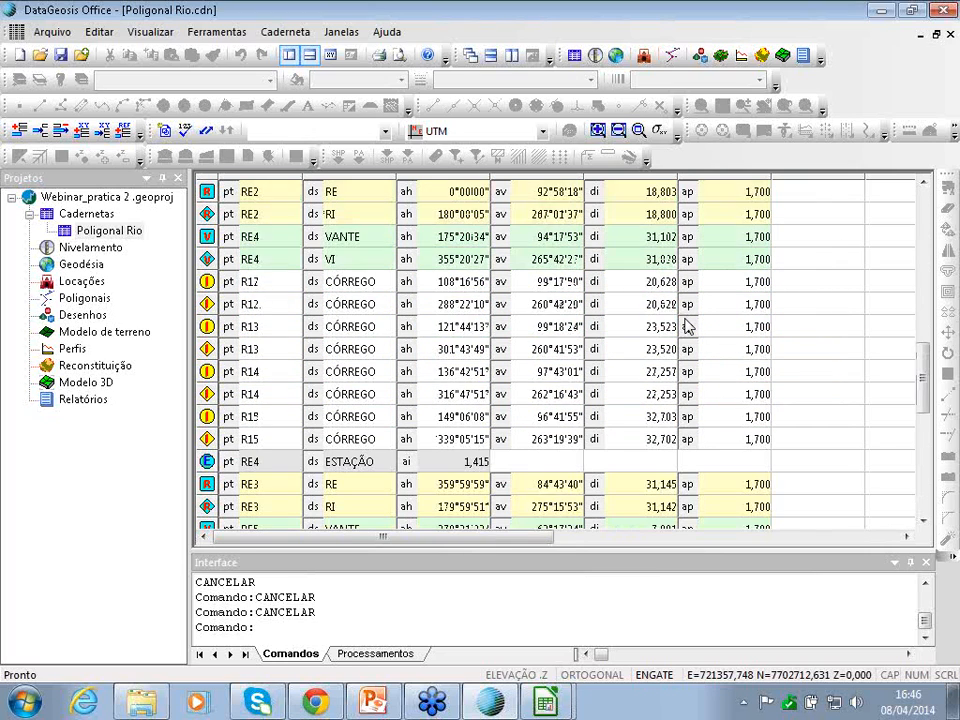
scroll(686, 326, up, 8)
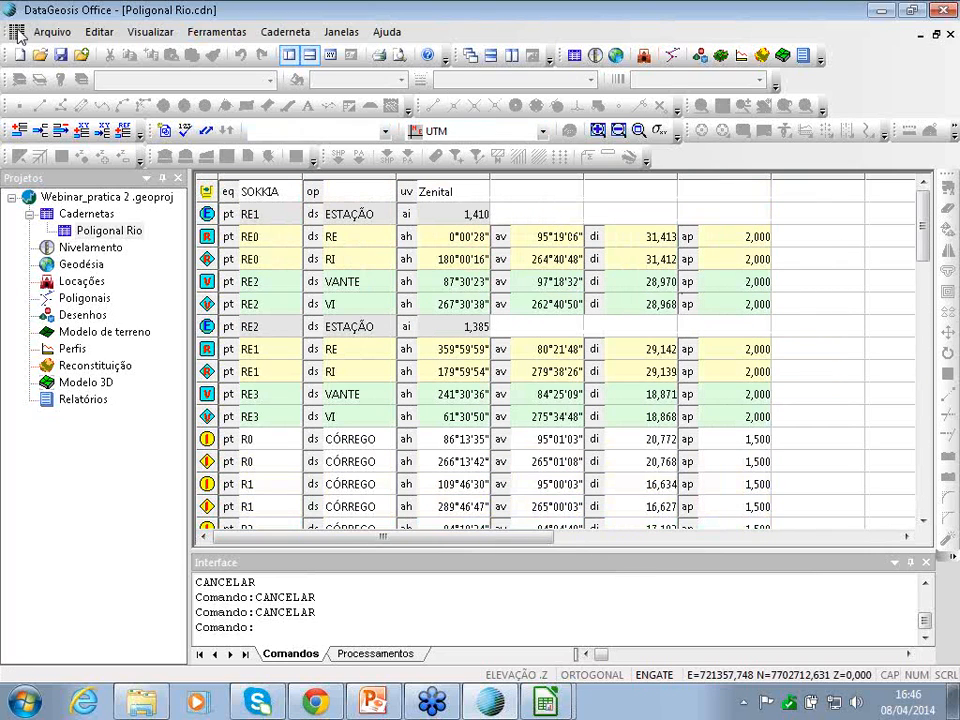
click(63, 38)
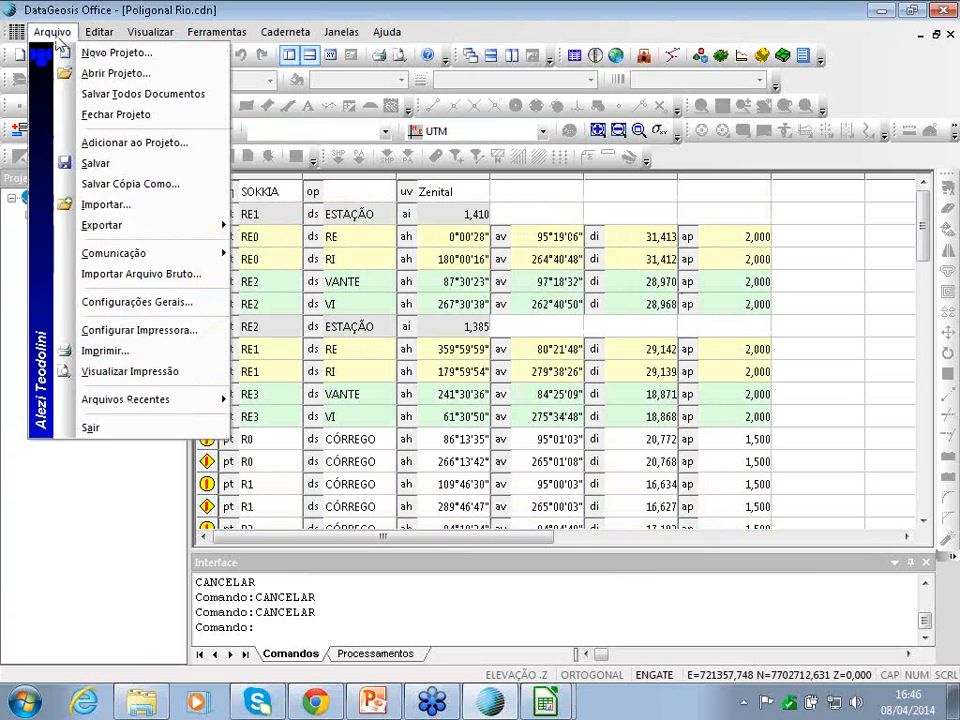
- Import the coordinate file as ASCII in SIRGAS 2000 zone 23 South
click(96, 209)
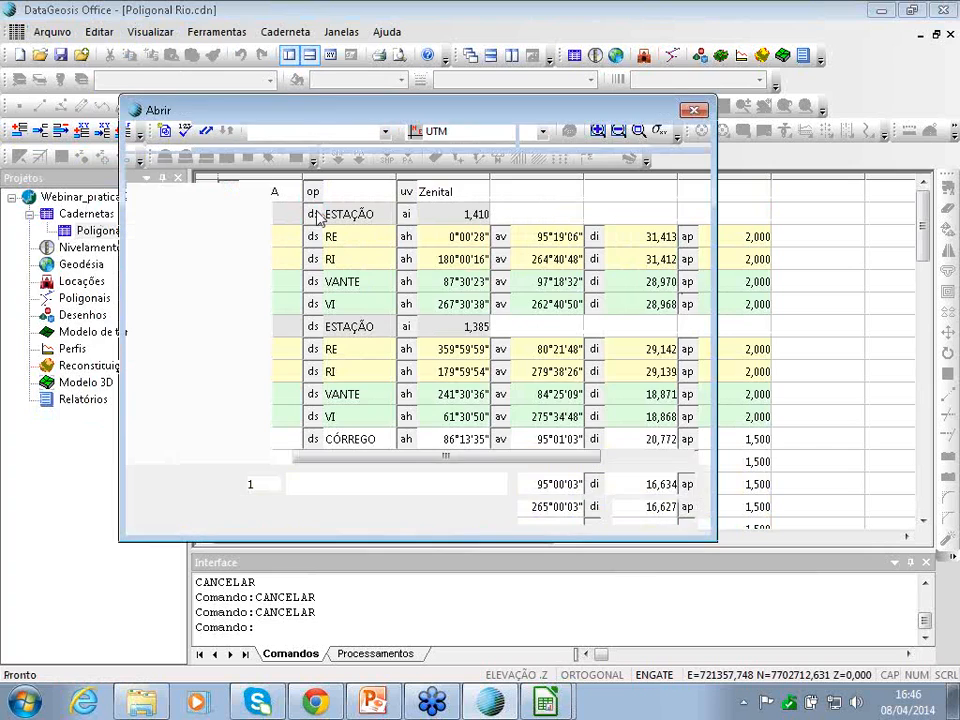
click(570, 512)
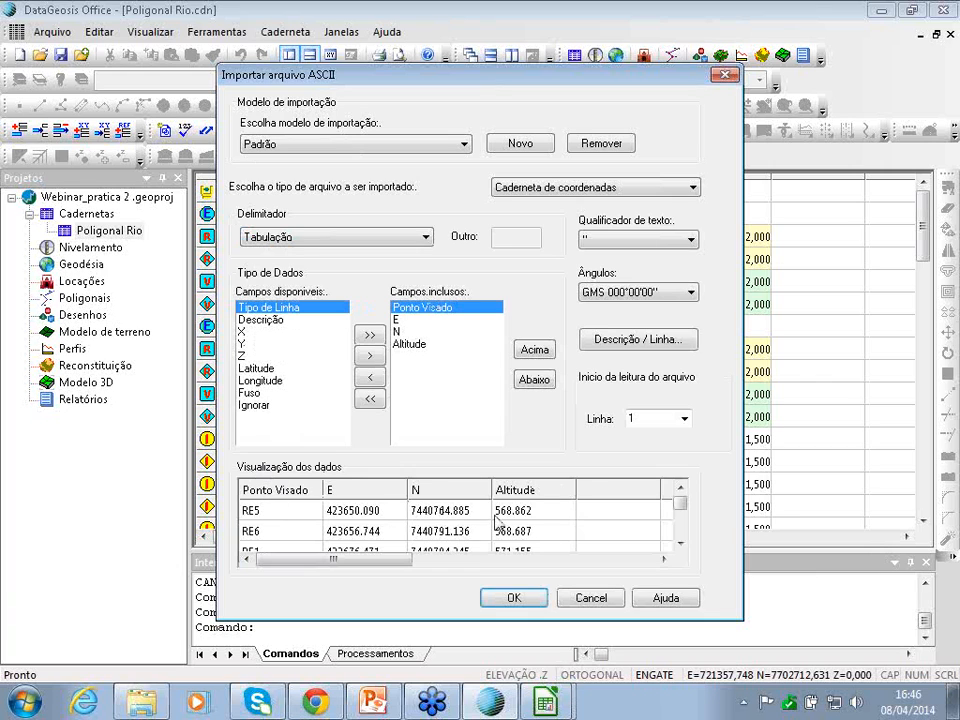
click(514, 598)
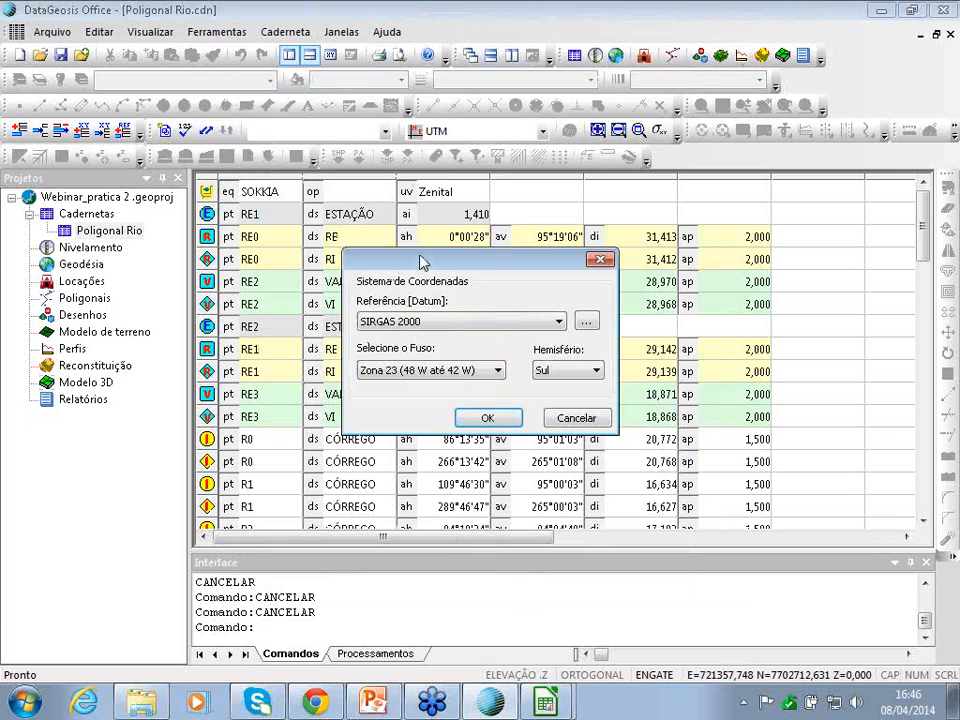
drag(422, 262, 454, 219)
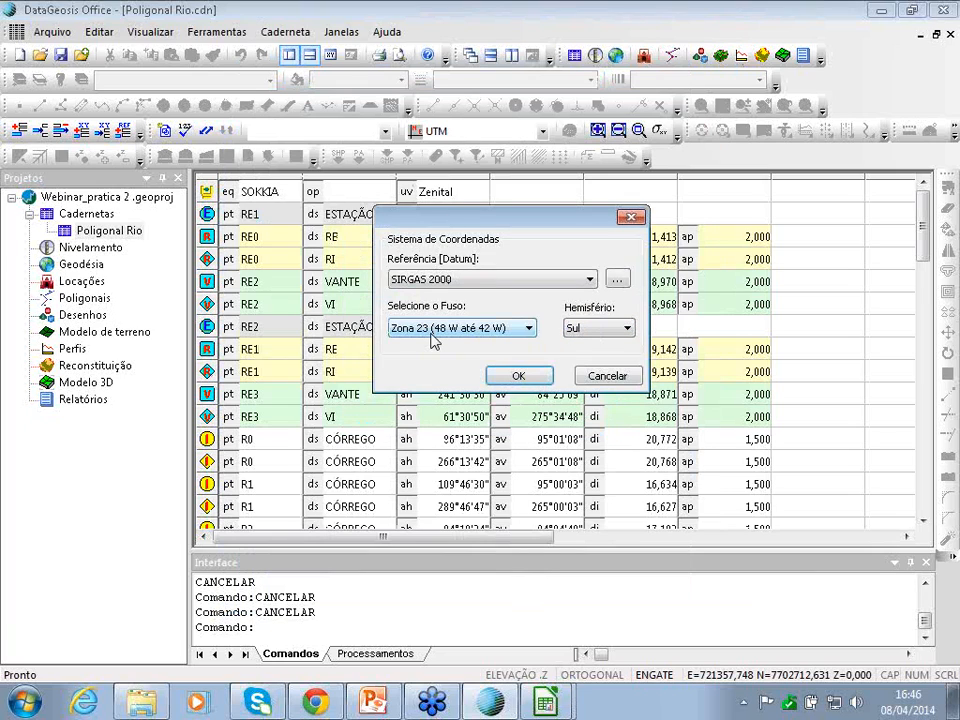
click(517, 376)
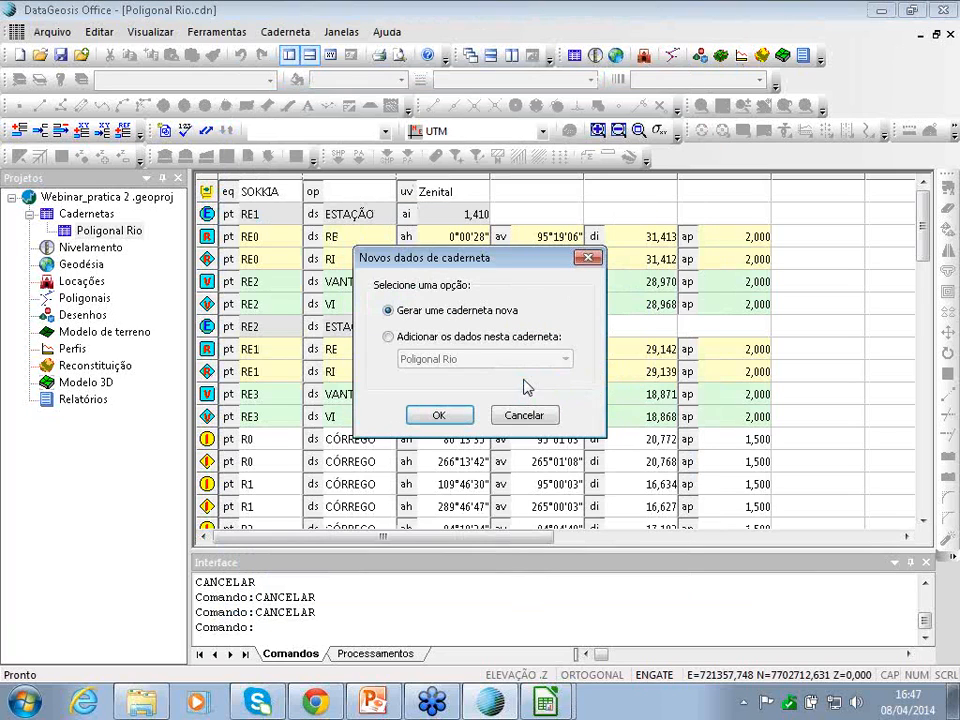
- Create a new field notebook named 'Apoio UTM' for the points and dismiss the load error
drag(451, 262, 502, 242)
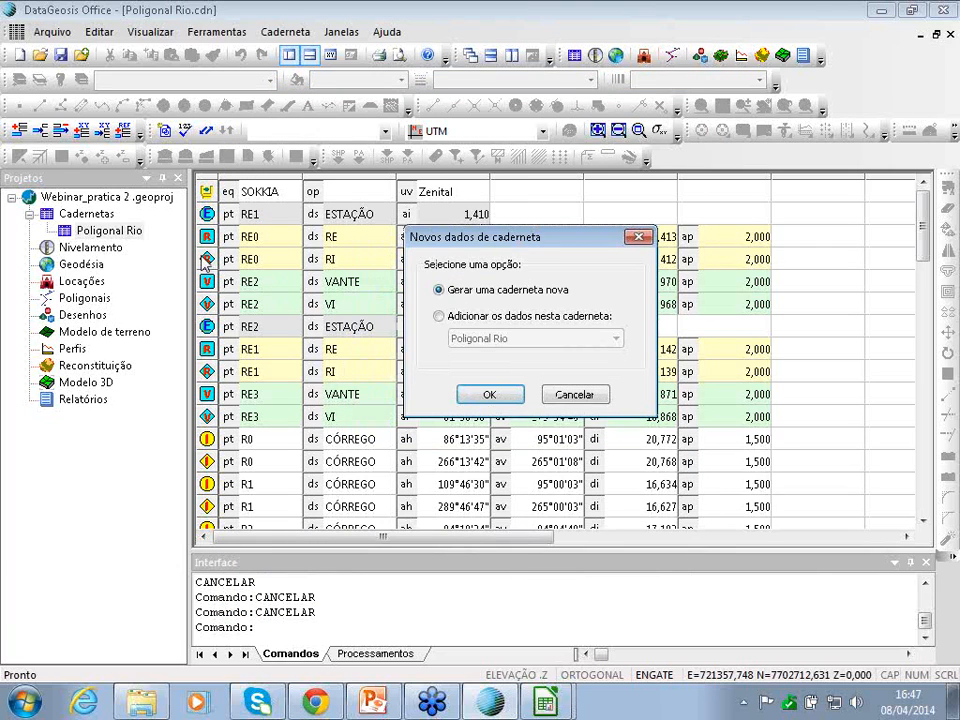
drag(472, 243, 457, 269)
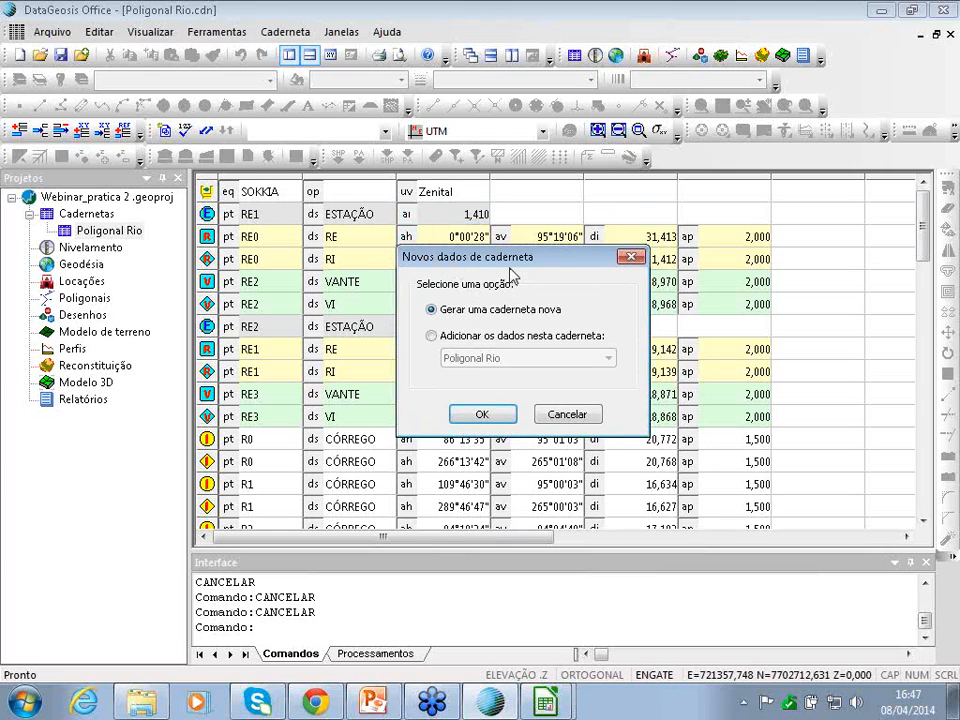
mouse_move(504, 263)
mouse_down()
mouse_move(505, 250)
mouse_move(517, 250)
mouse_up()
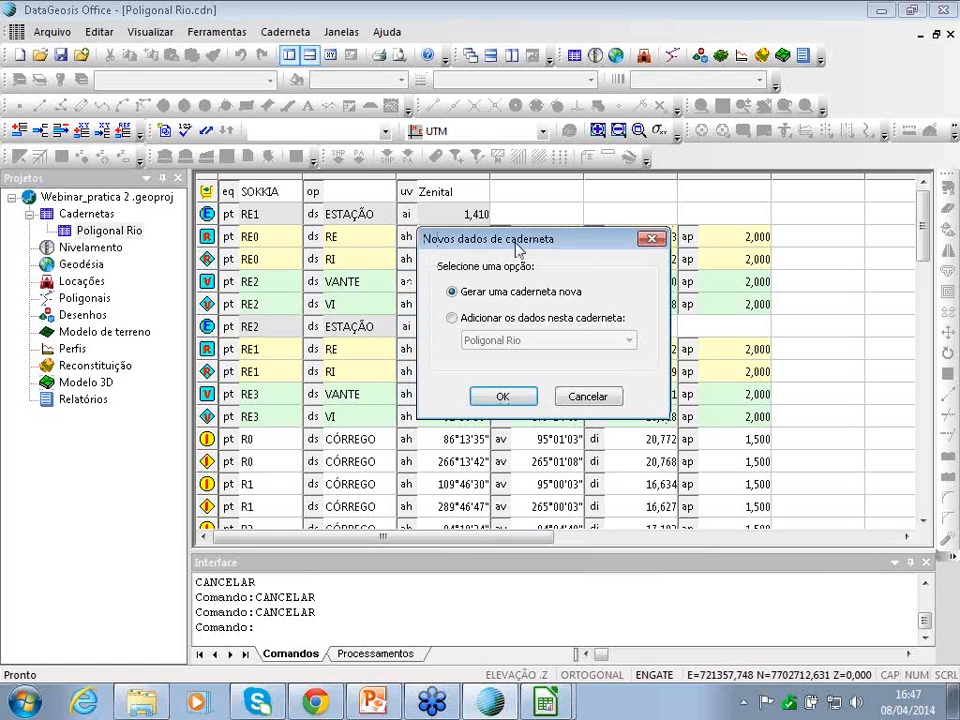
click(503, 397)
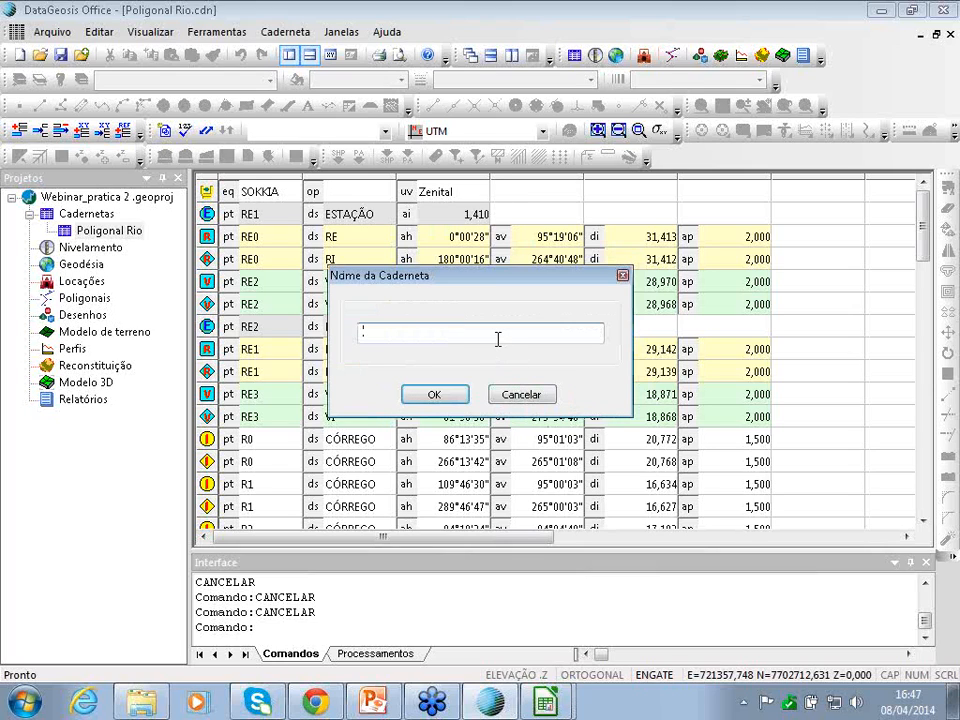
text(Apoio-UTM)
click(435, 396)
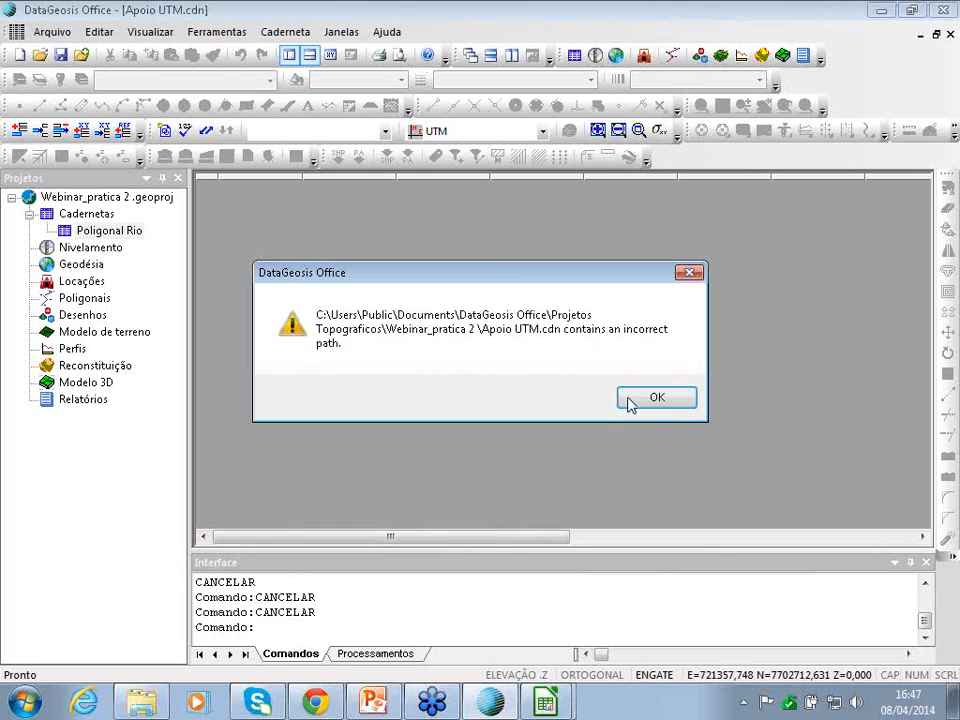
click(640, 398)
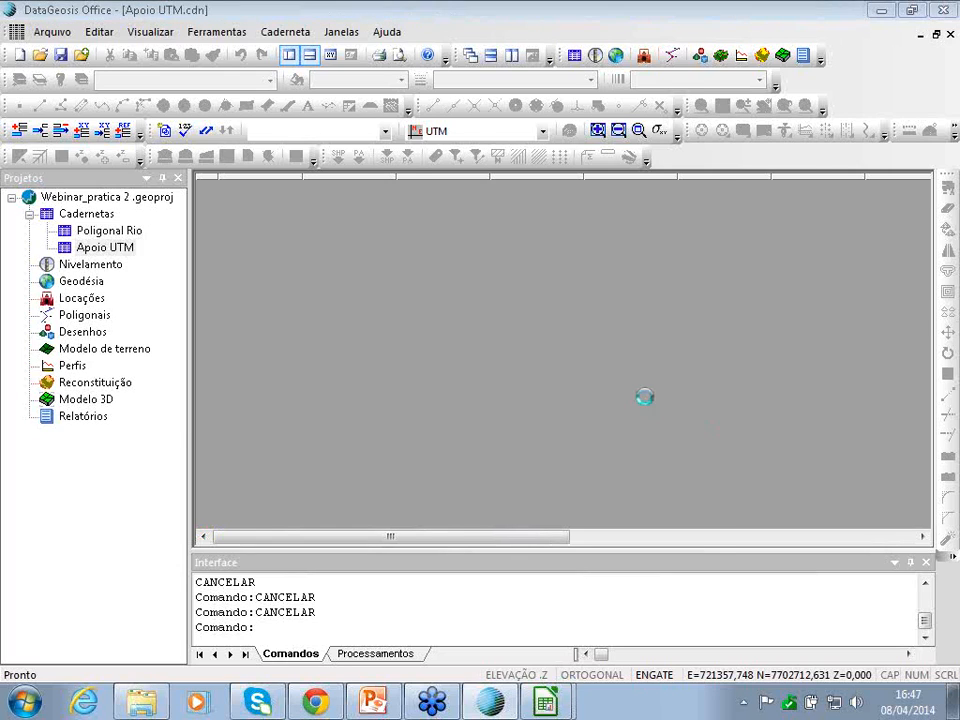
- Clear the file-not-found errors and reopen the Poligonal Rio notebook from the project tree
click(648, 395)
click(649, 400)
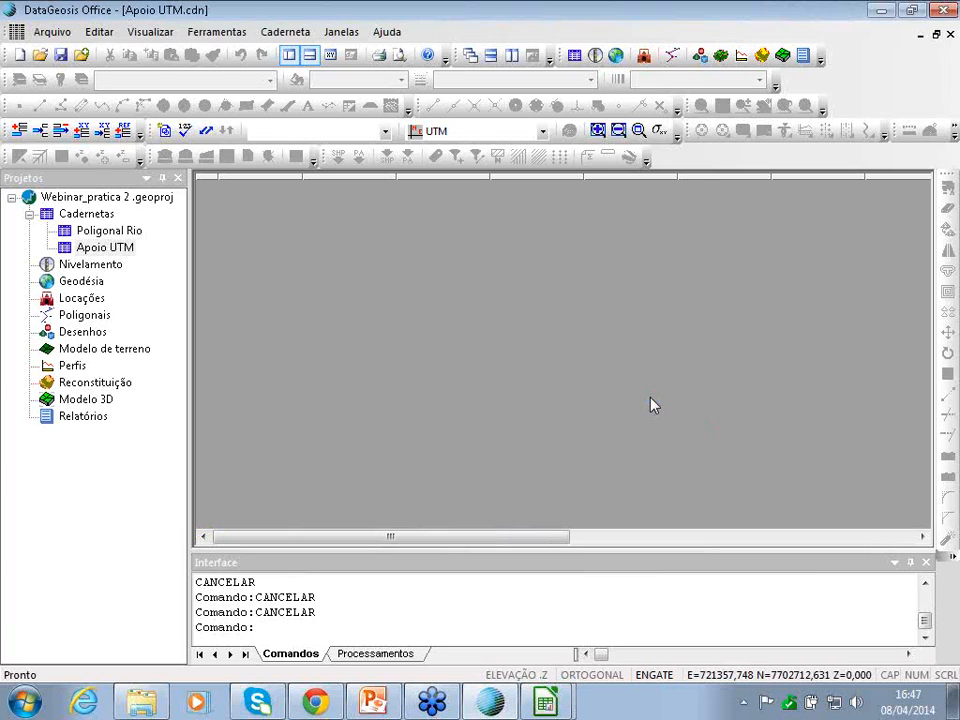
drag(441, 537, 398, 537)
double_click(100, 230)
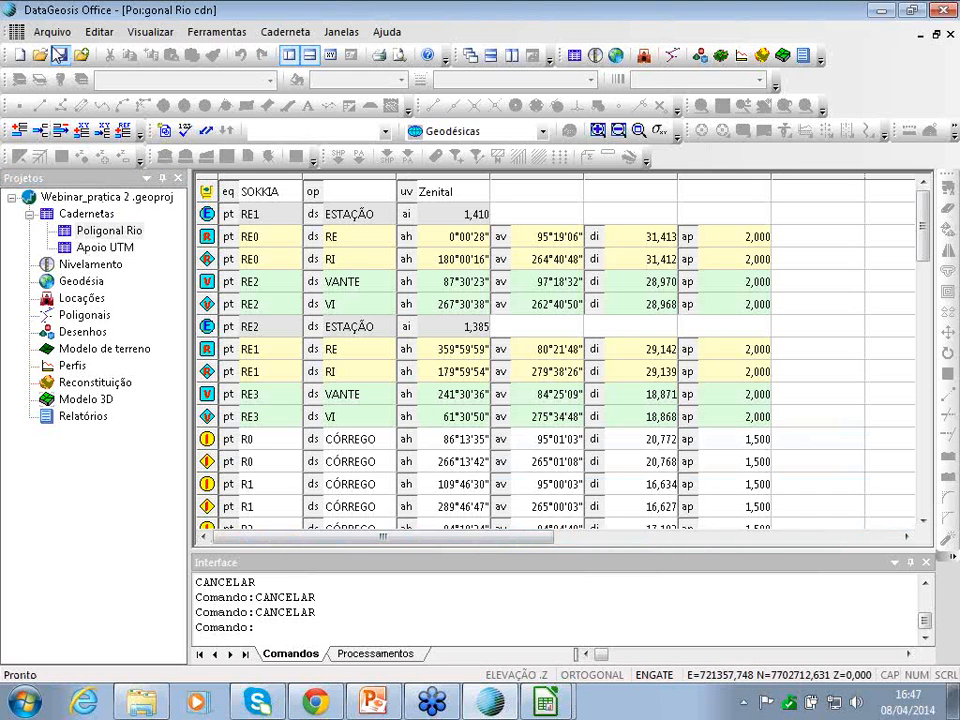
click(50, 31)
click(50, 31)
click(52, 33)
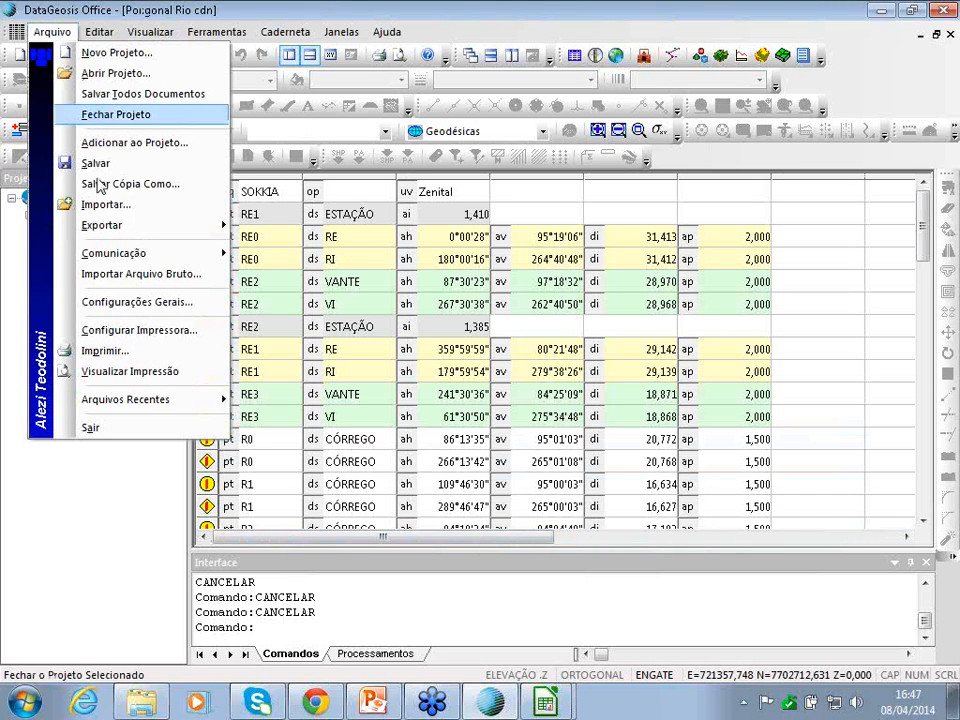
- Import the Pontos UTM Apoio Rio ASCII file in SIRGAS 2000 zone 23 South into a new notebook named APOIO
click(112, 73)
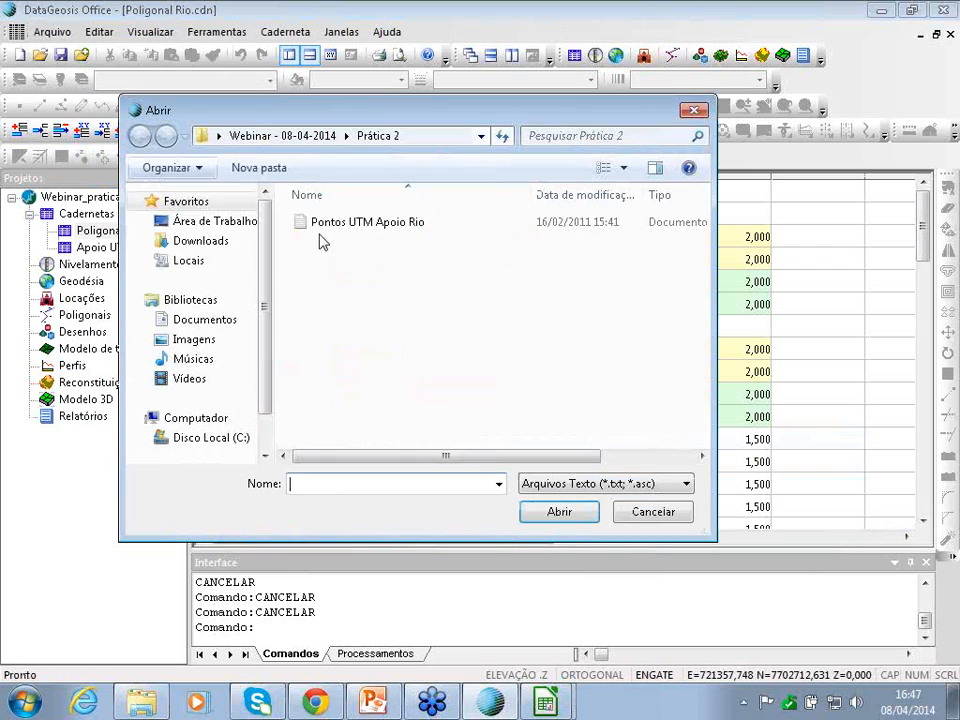
click(369, 222)
click(548, 514)
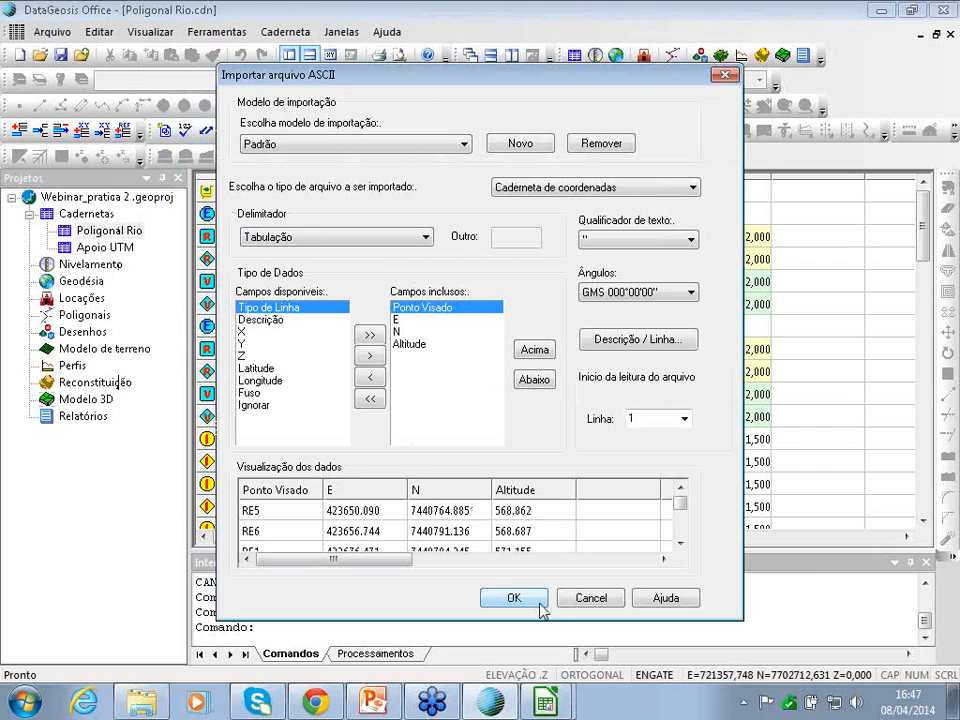
click(536, 605)
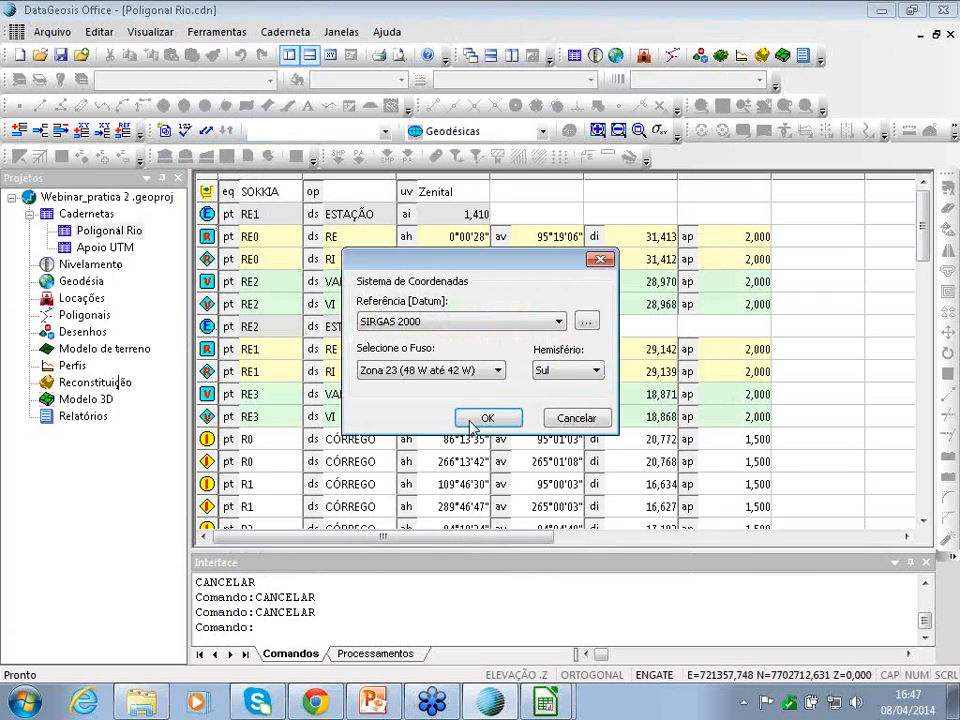
click(484, 418)
click(440, 416)
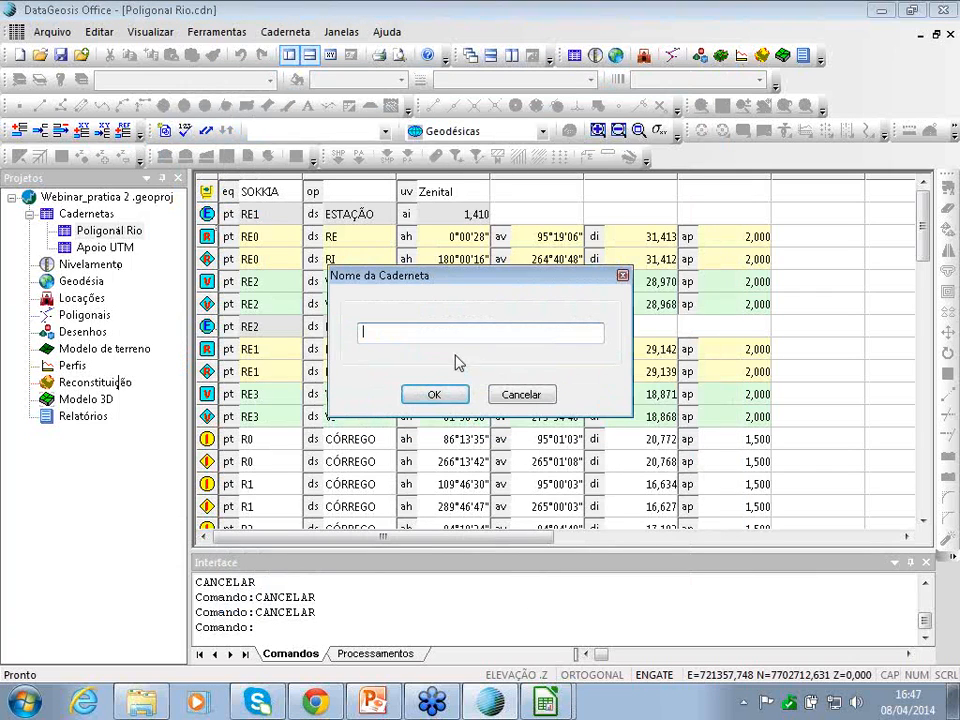
text(APOIO)
click(434, 394)
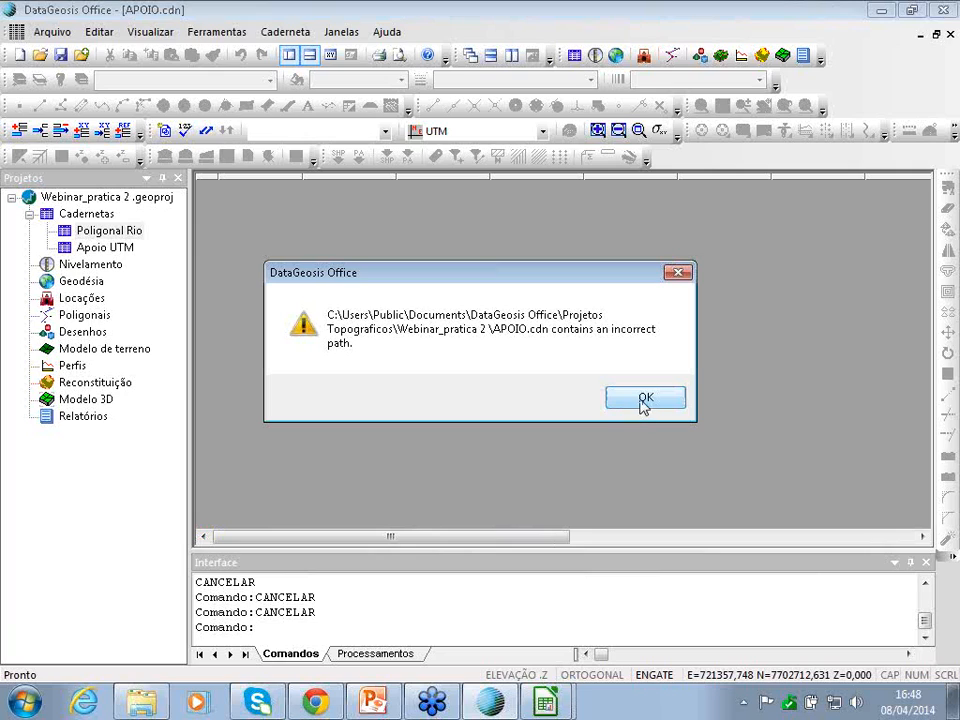
- Dismiss the three incorrect-path error messages
click(643, 399)
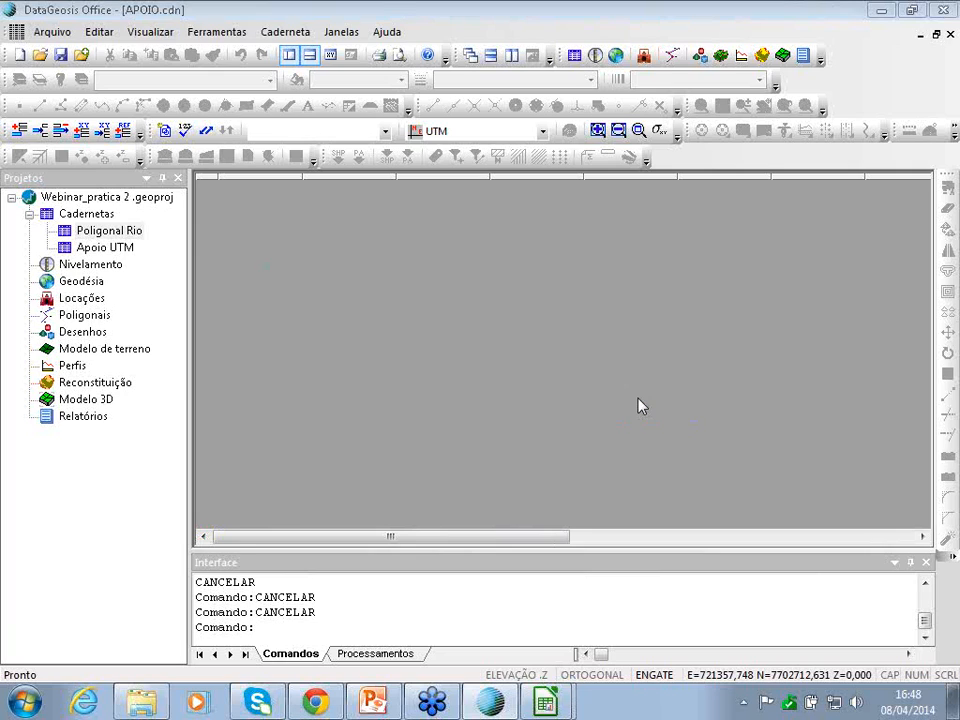
click(640, 403)
click(641, 405)
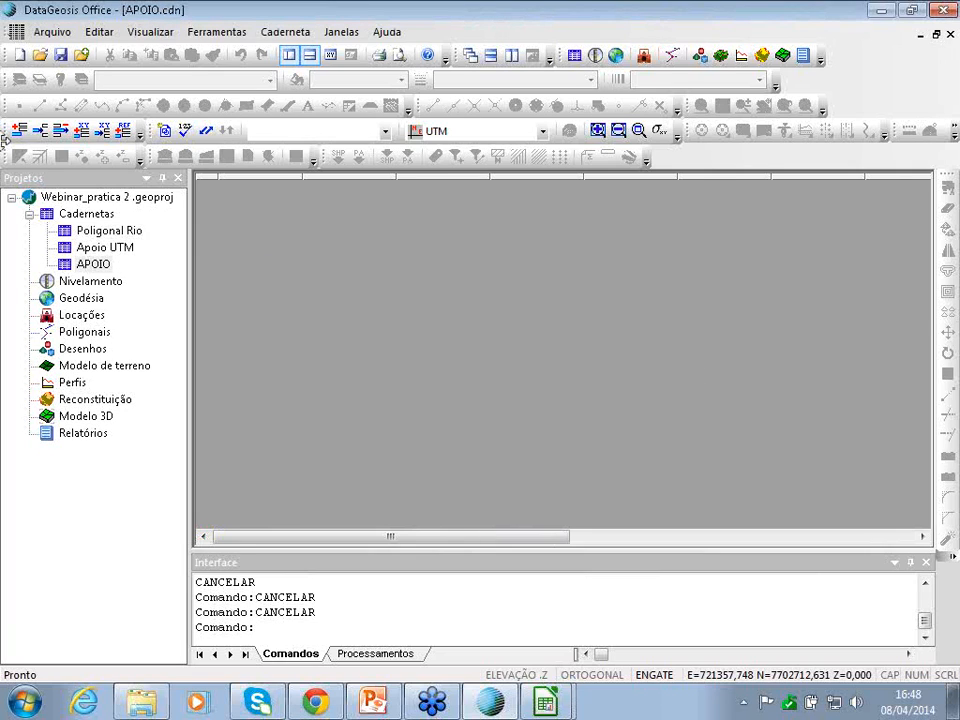
- Add a new drawing item named DESENHO to the project, agreeing to save Apoio UTM but cancelling the file save
right_click(110, 590)
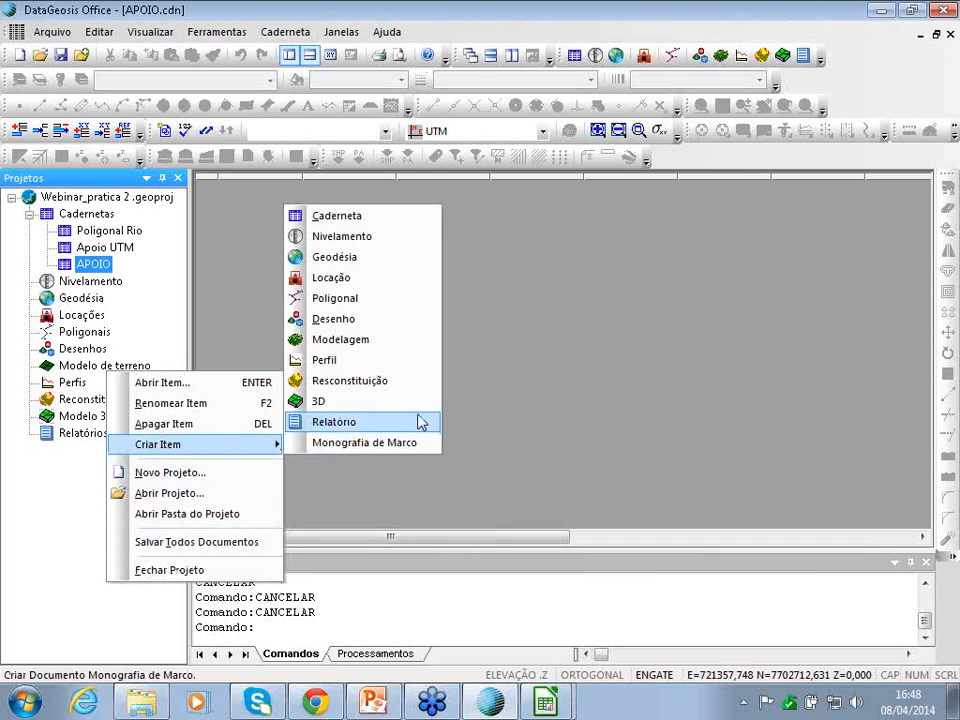
click(338, 320)
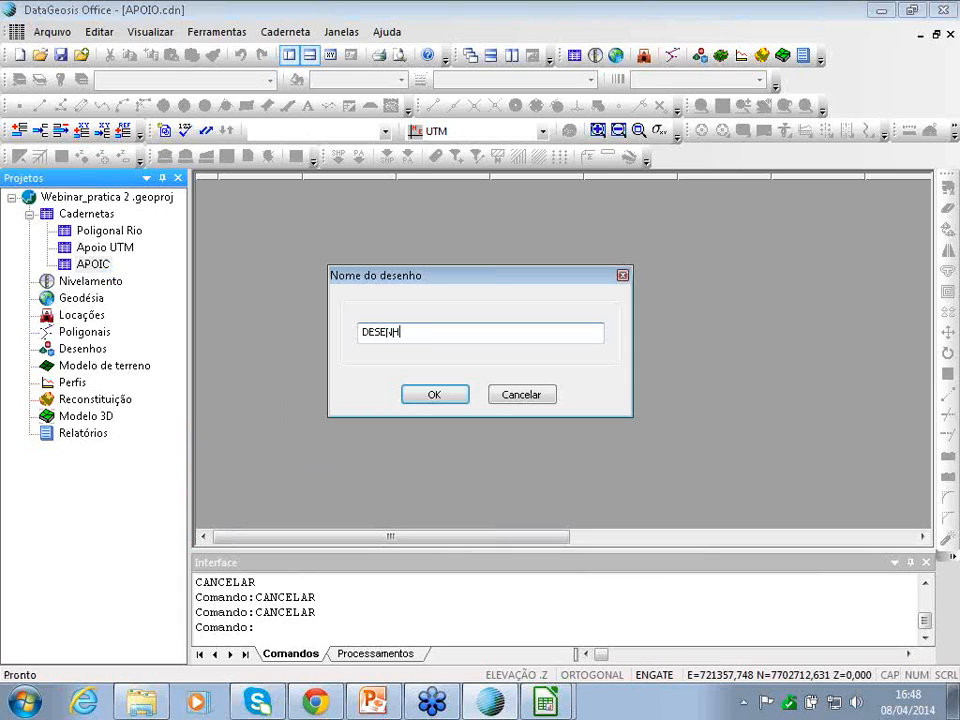
click(452, 398)
click(416, 397)
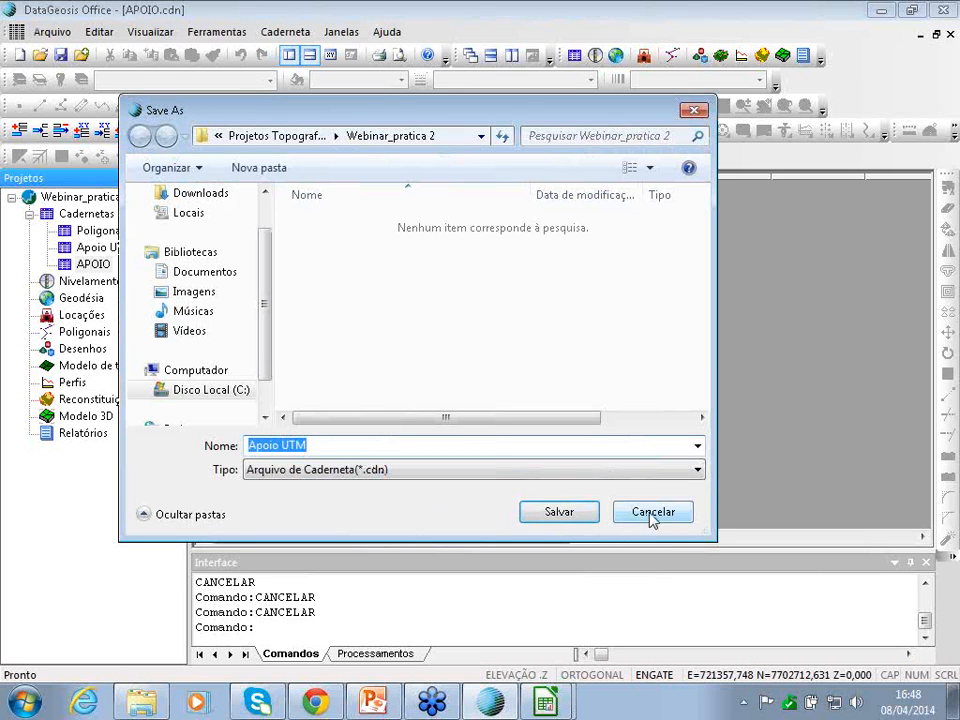
click(652, 512)
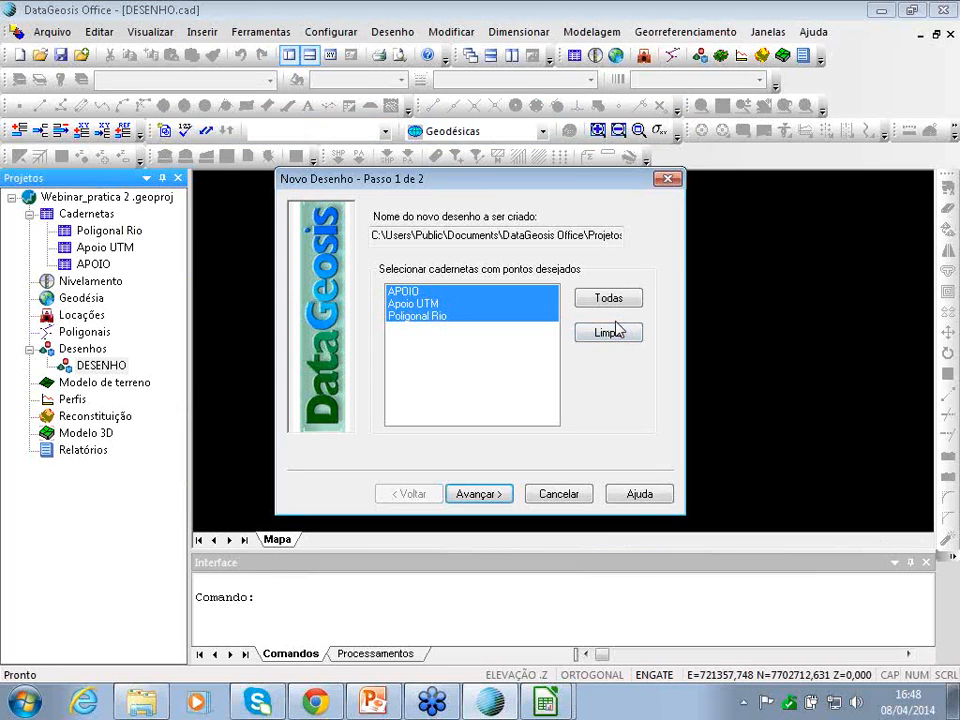
- Clear all notebooks as point sources and finish the drawing wizard with the SIRGAS 2000 UTM georeferencing
click(602, 331)
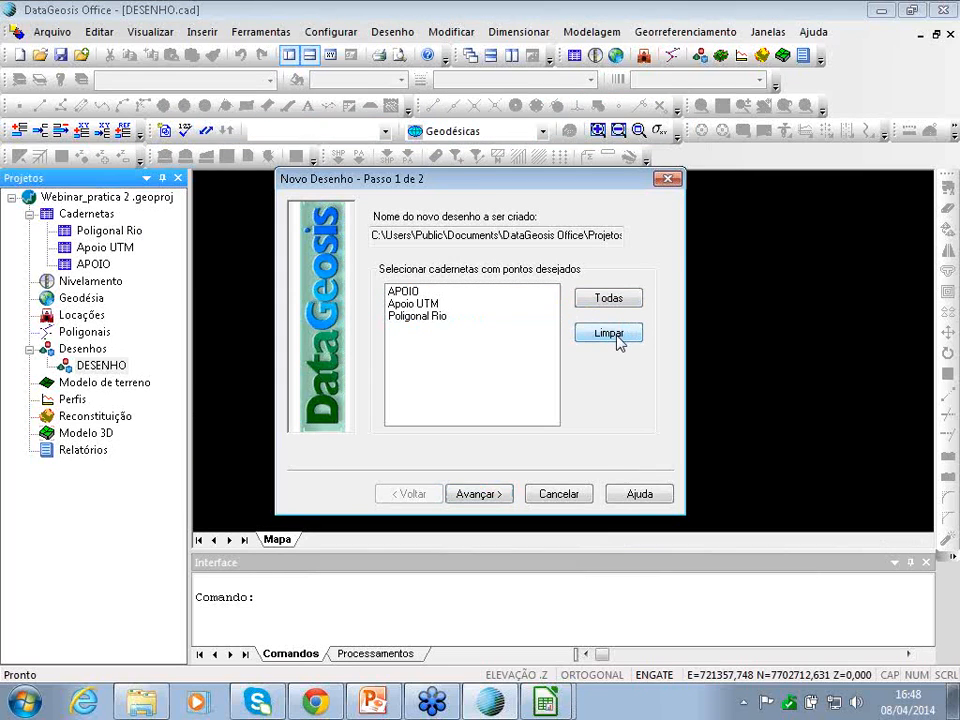
click(491, 505)
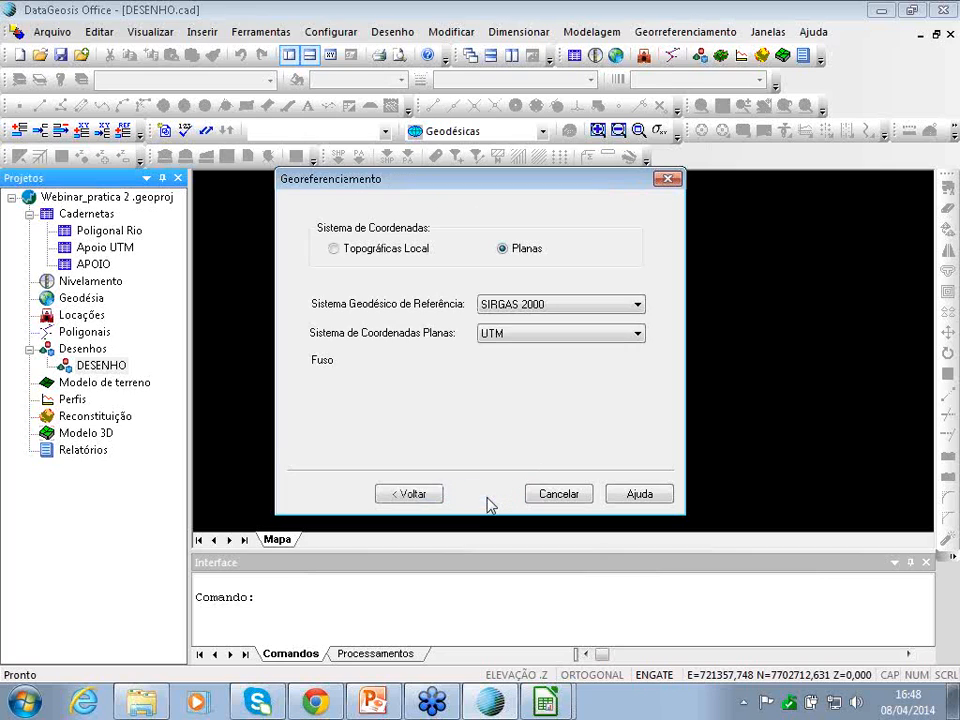
click(488, 500)
click(489, 500)
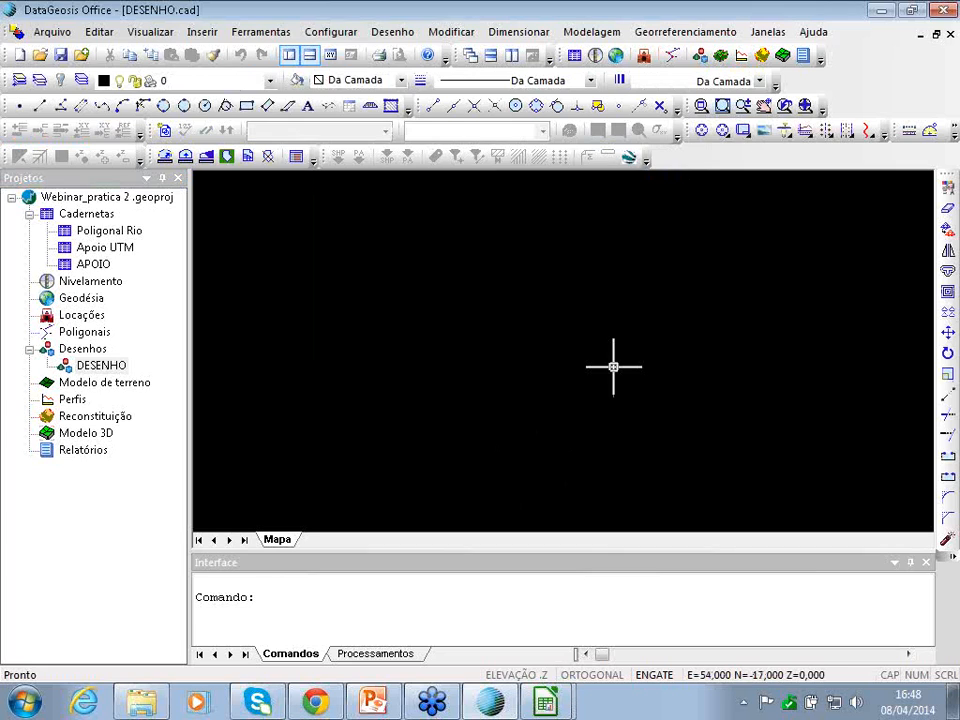
- Abandon a new traverse polygonal and decline saving the Apoio UTM and APOIO notebooks
click(672, 55)
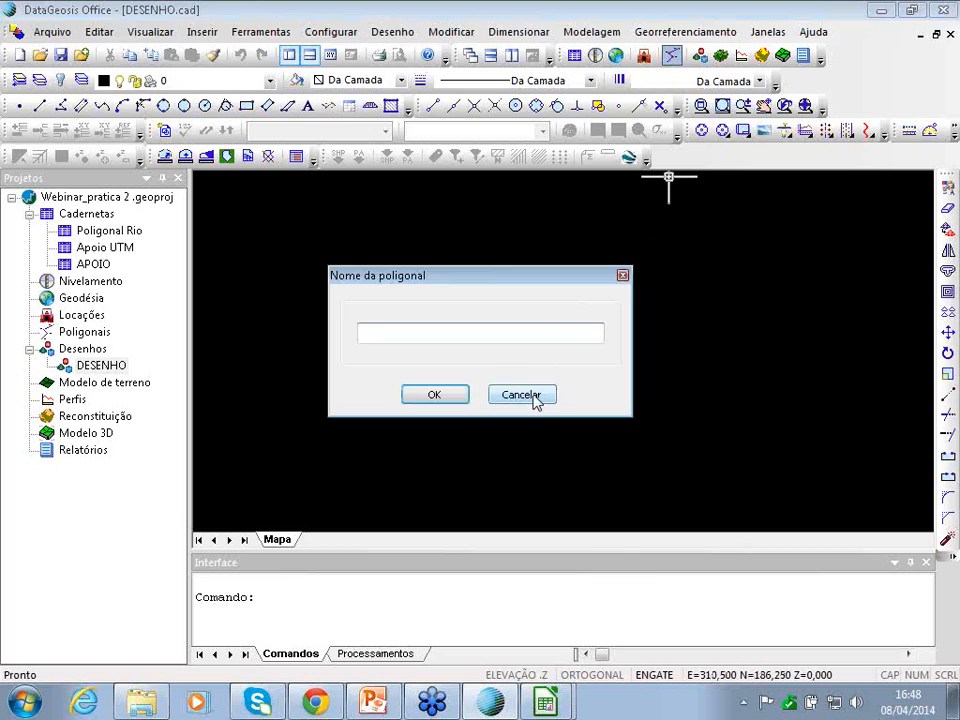
click(520, 395)
click(505, 391)
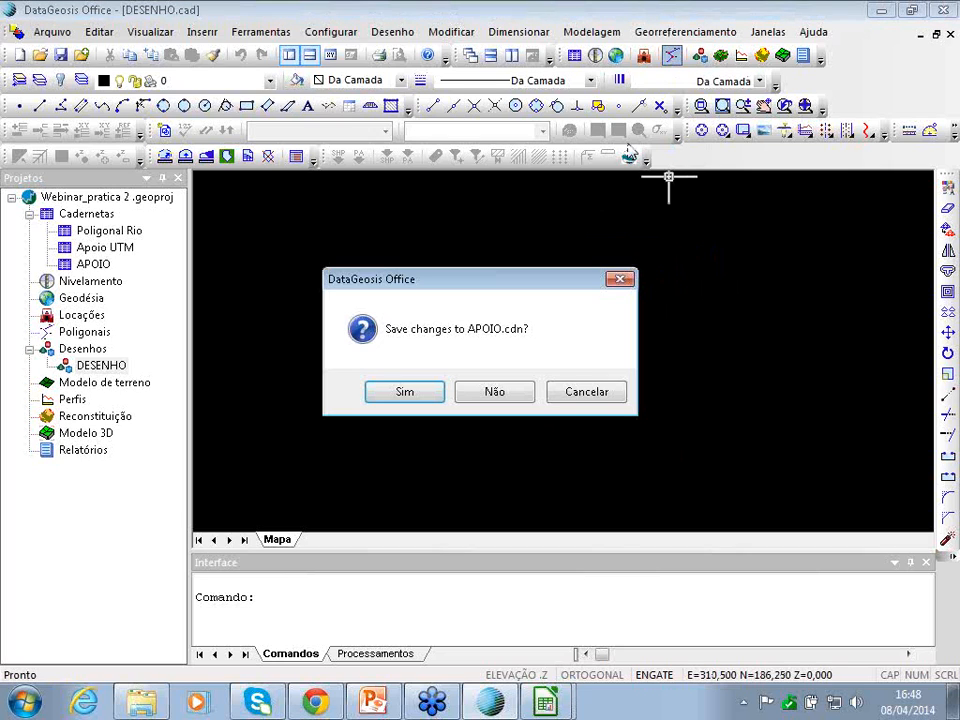
click(573, 393)
click(698, 32)
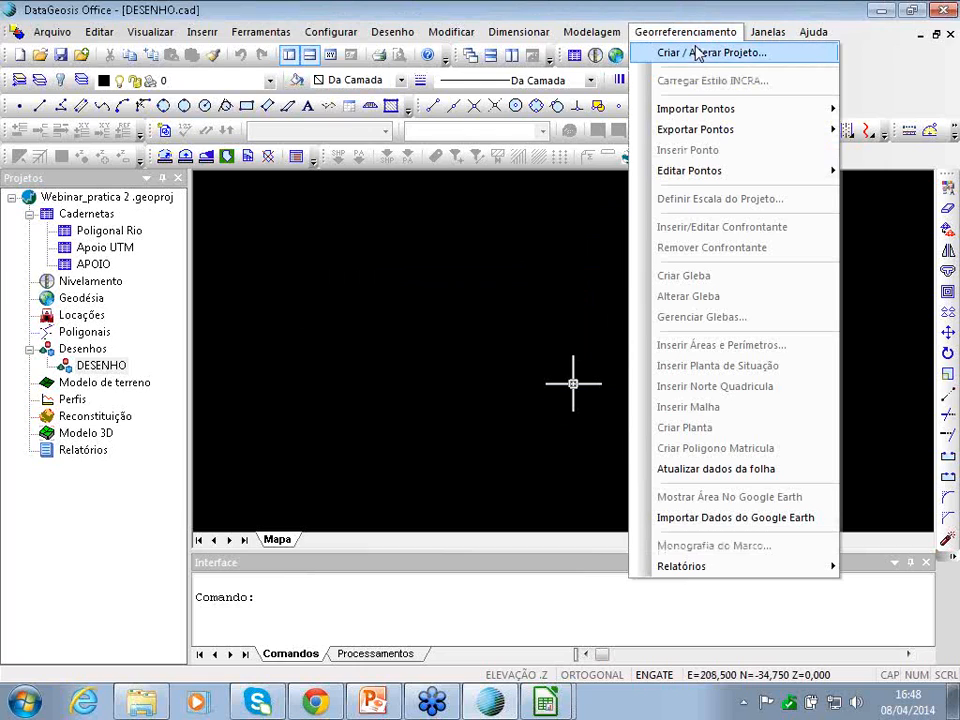
- Start the INCRA project, saving the Apoio UTM notebook file when prompted
click(698, 55)
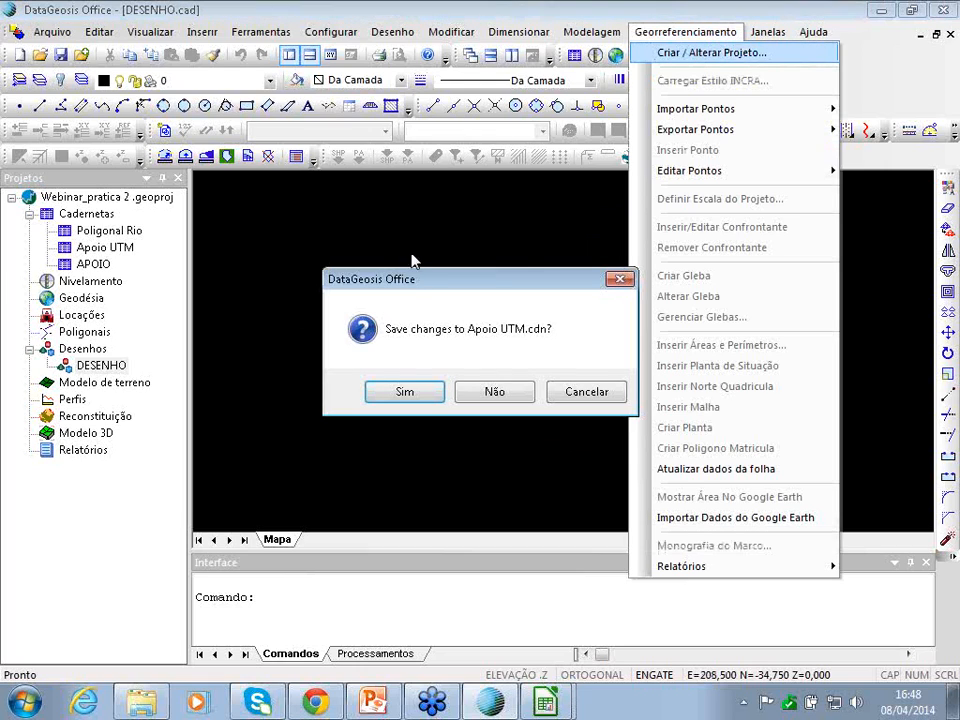
click(404, 391)
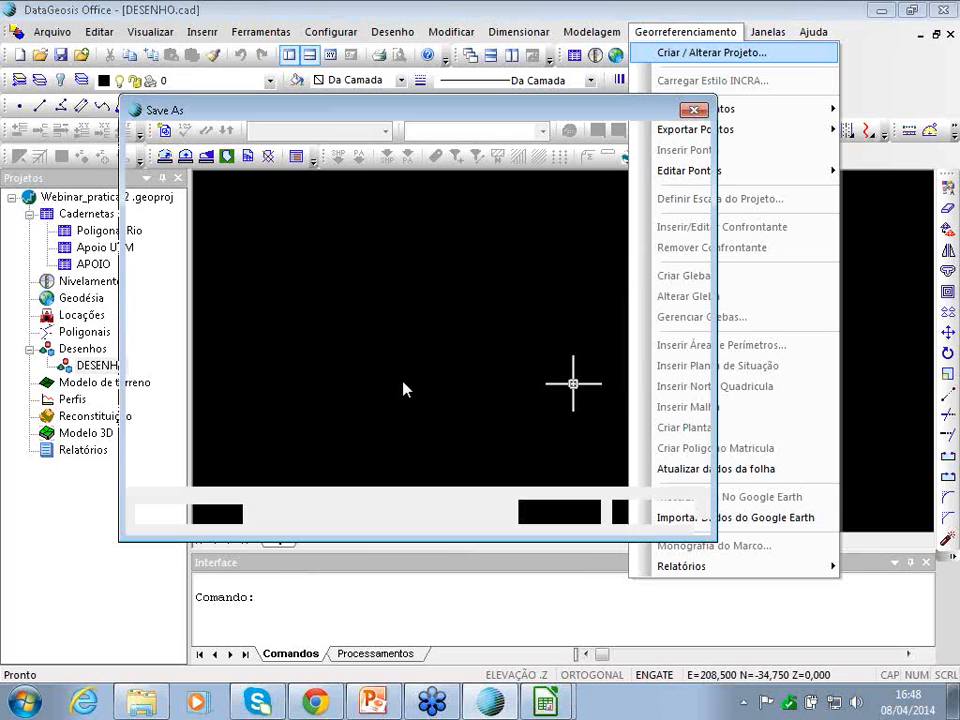
click(586, 506)
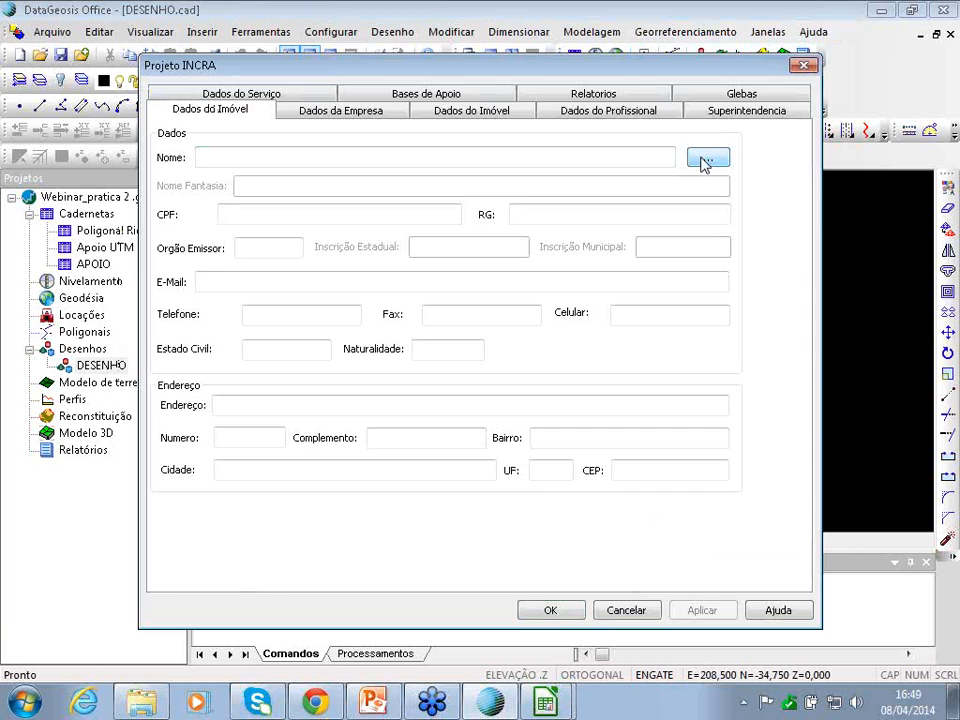
- Select the registered owner in the property data, confirm the INCRA form and save the Apoio UTM field book
click(706, 159)
click(502, 203)
click(456, 224)
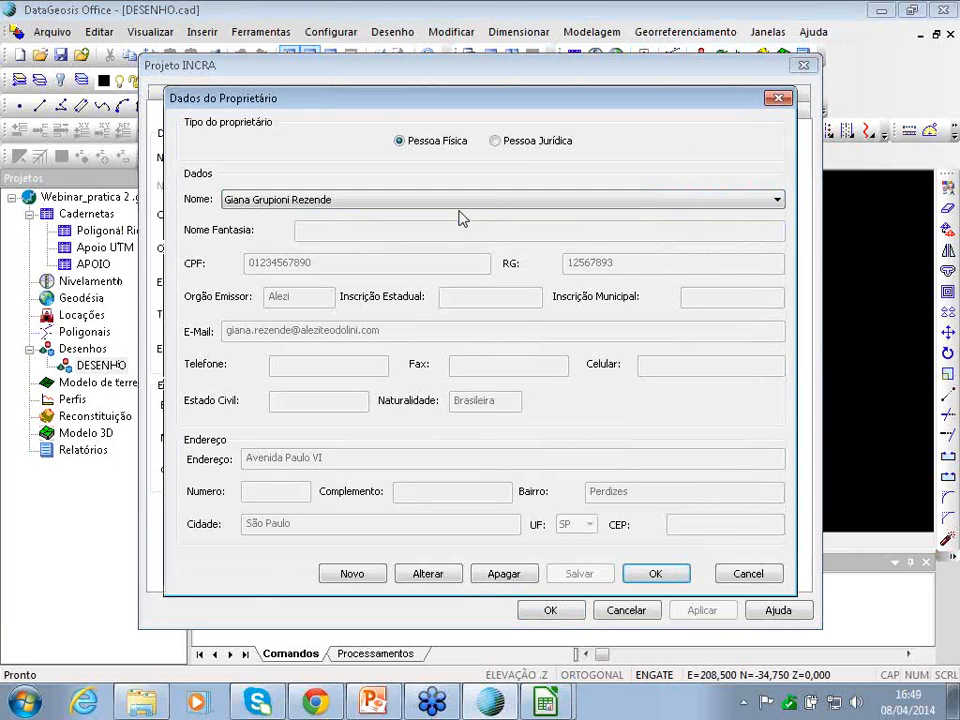
click(673, 580)
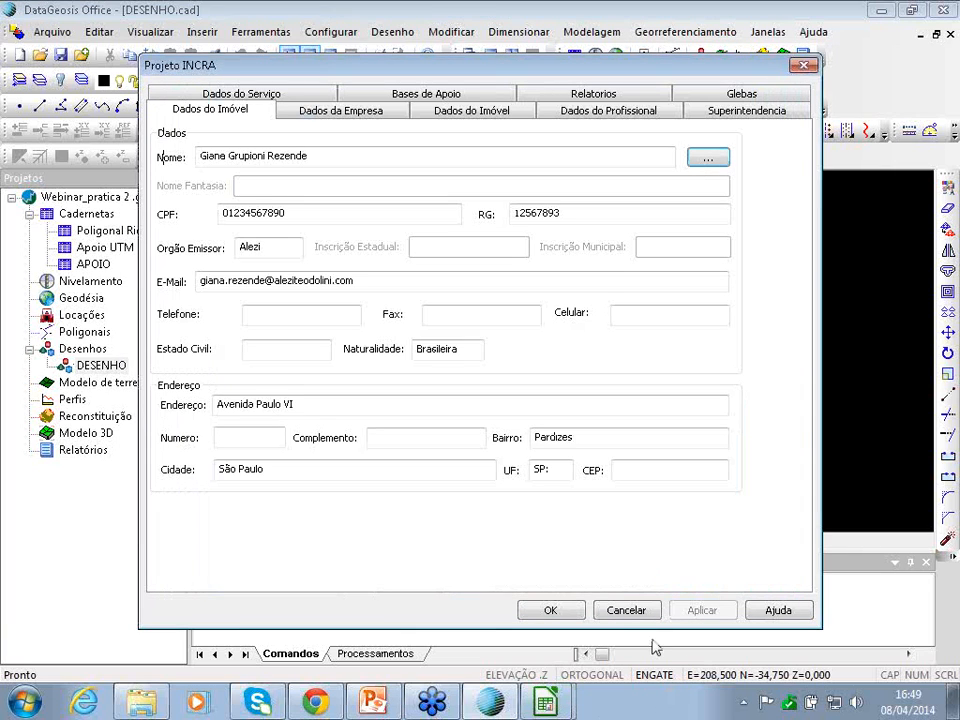
click(551, 610)
click(426, 401)
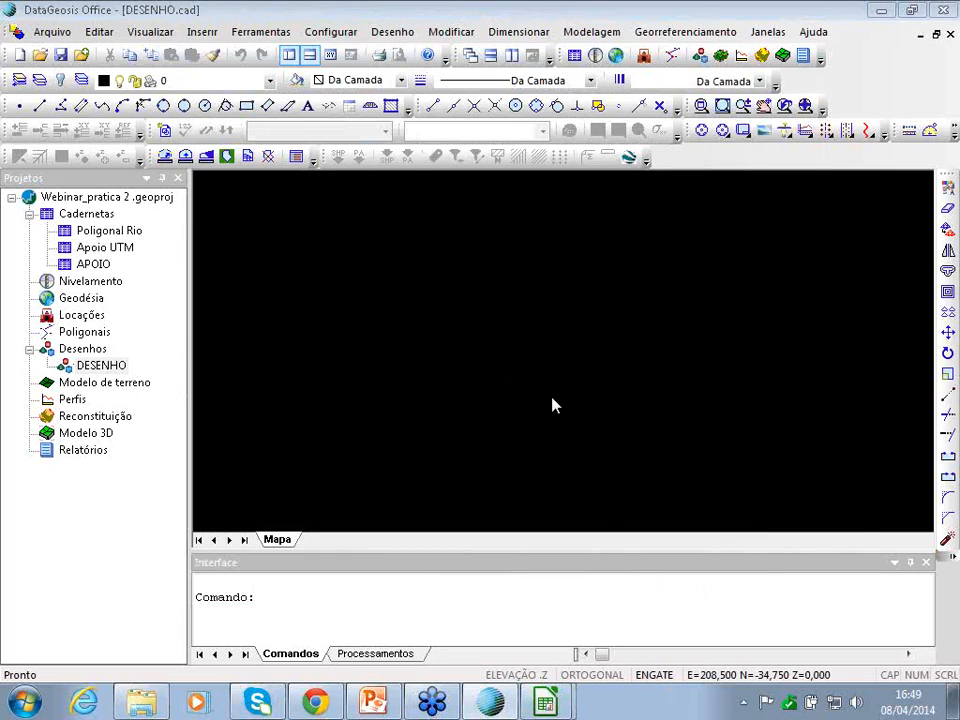
- Delete the Apoio UTM field book, discarding unsaved changes and dismissing the path warning
click(100, 247)
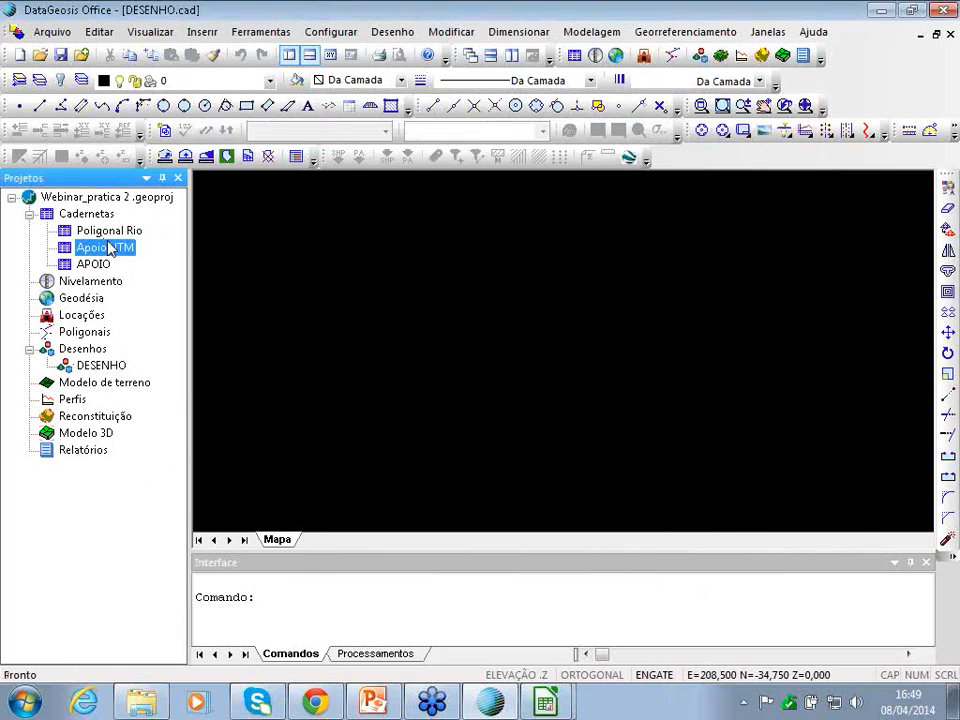
right_click(106, 247)
click(165, 295)
click(484, 390)
click(470, 400)
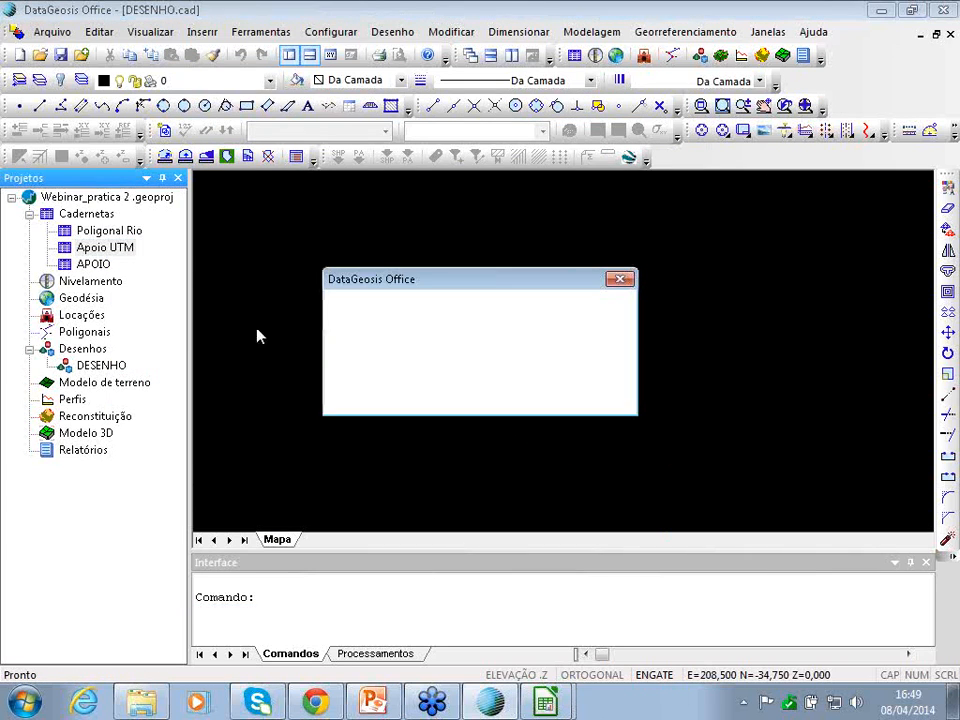
click(490, 395)
click(624, 397)
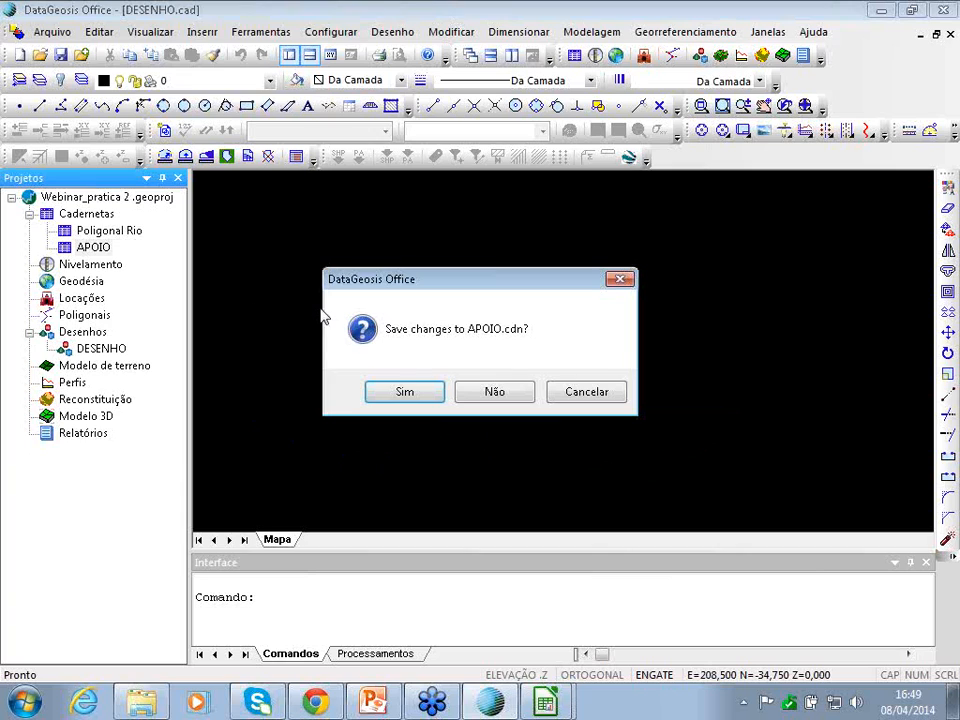
click(528, 392)
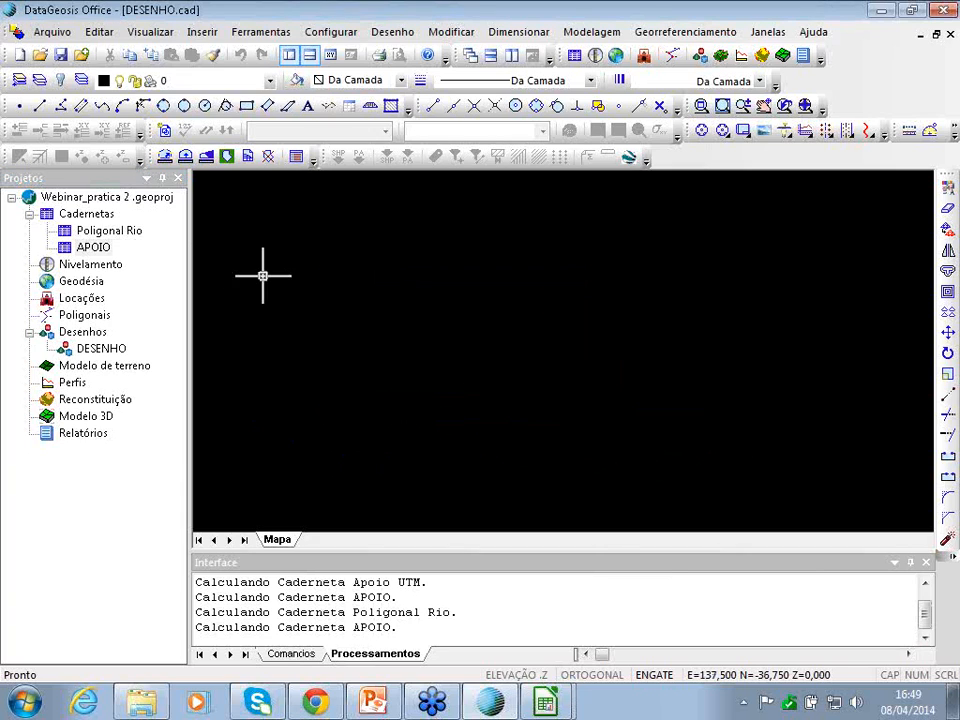
- Delete the APOIO field book, discarding its changes and dismissing the path warning
right_click(95, 248)
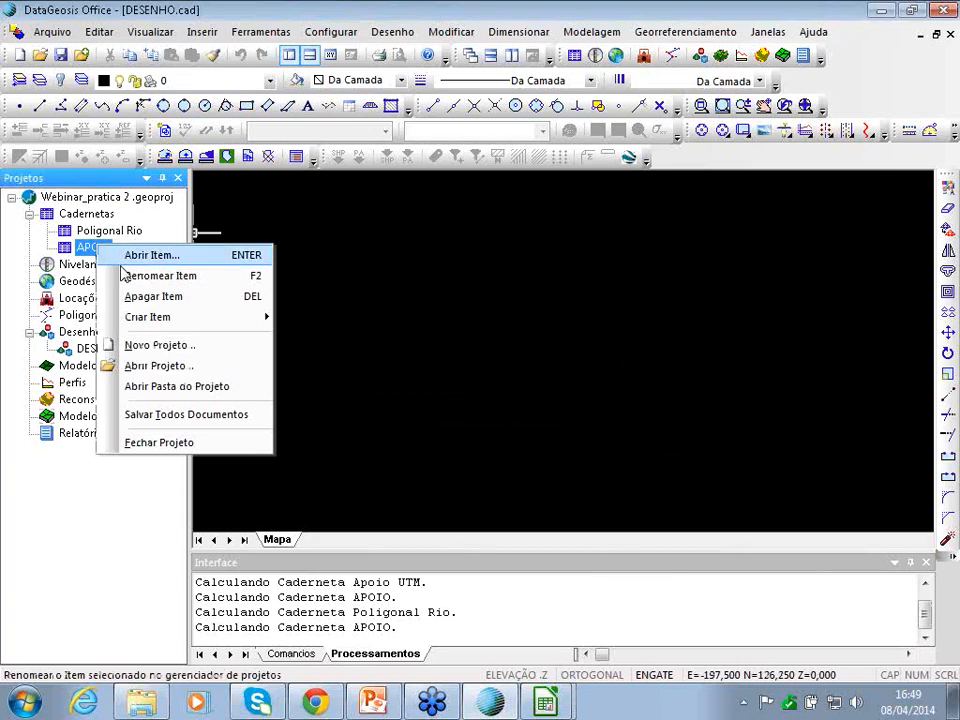
click(153, 296)
click(458, 393)
click(505, 396)
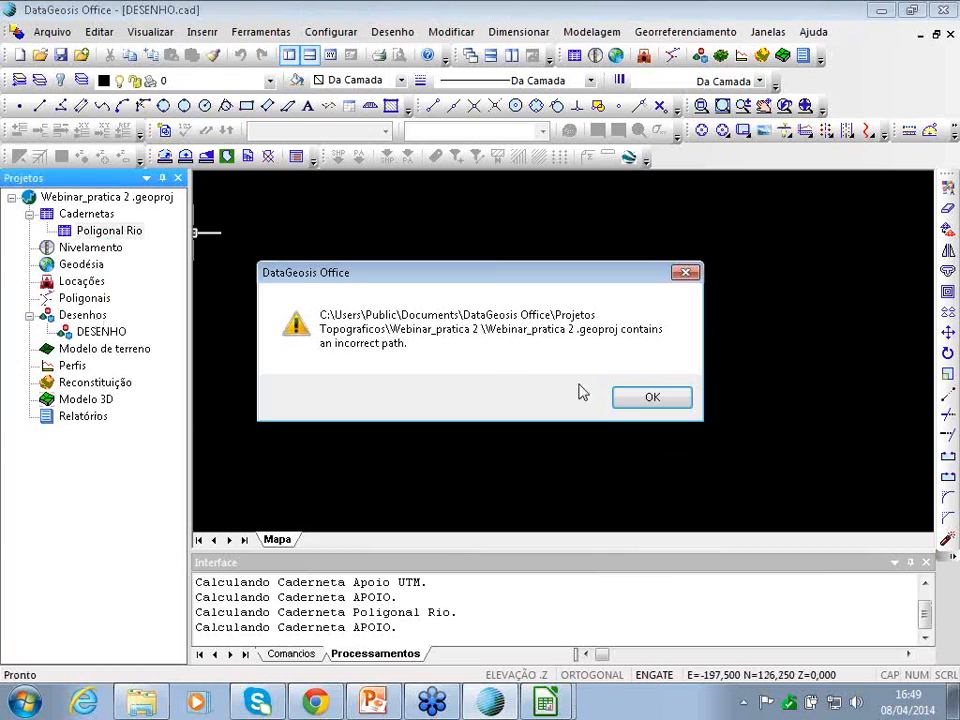
click(645, 398)
click(693, 33)
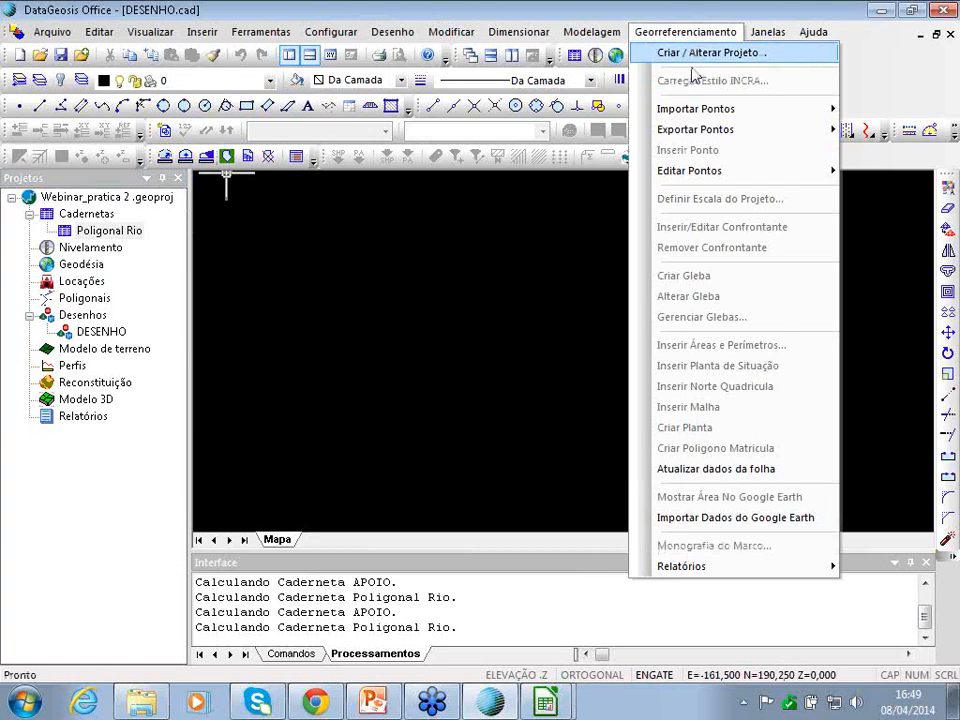
- Reopen the INCRA project form and assign the saved company in the company data
click(697, 54)
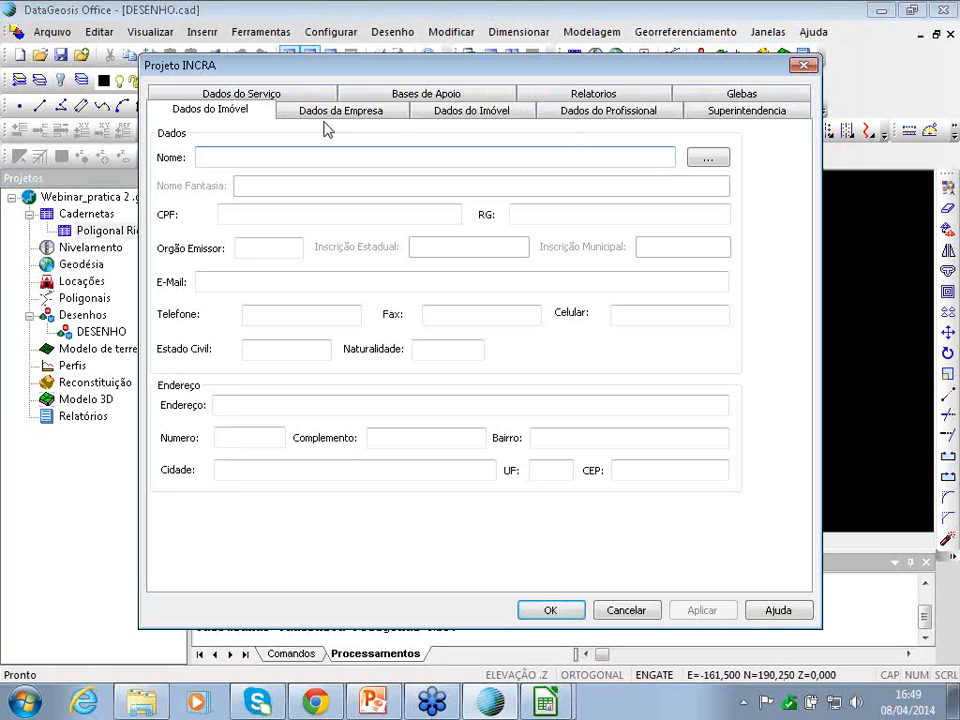
click(318, 110)
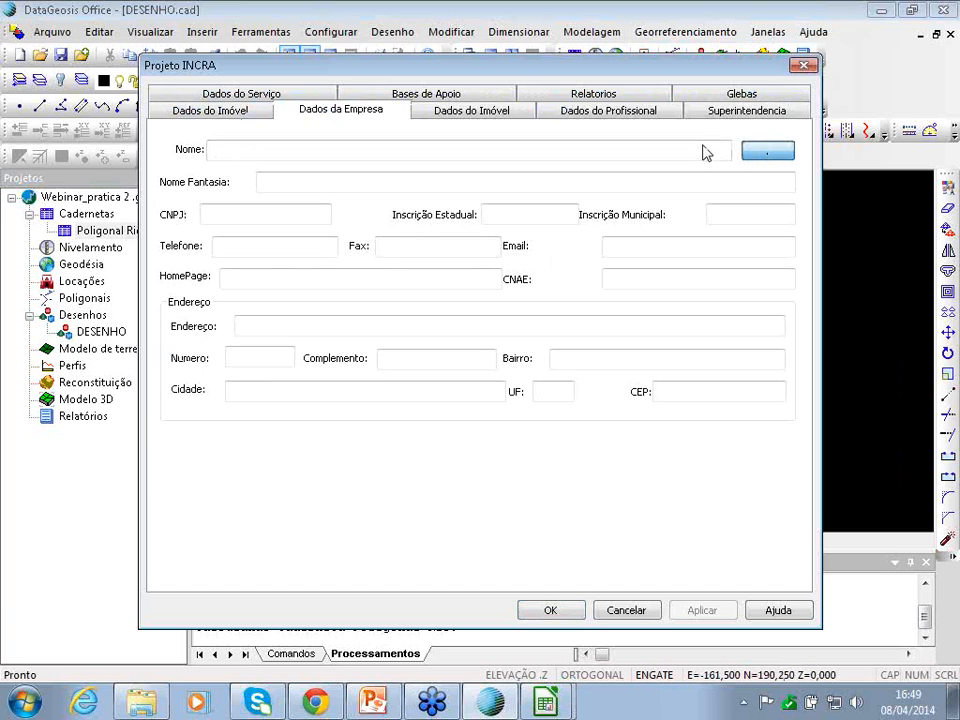
click(758, 152)
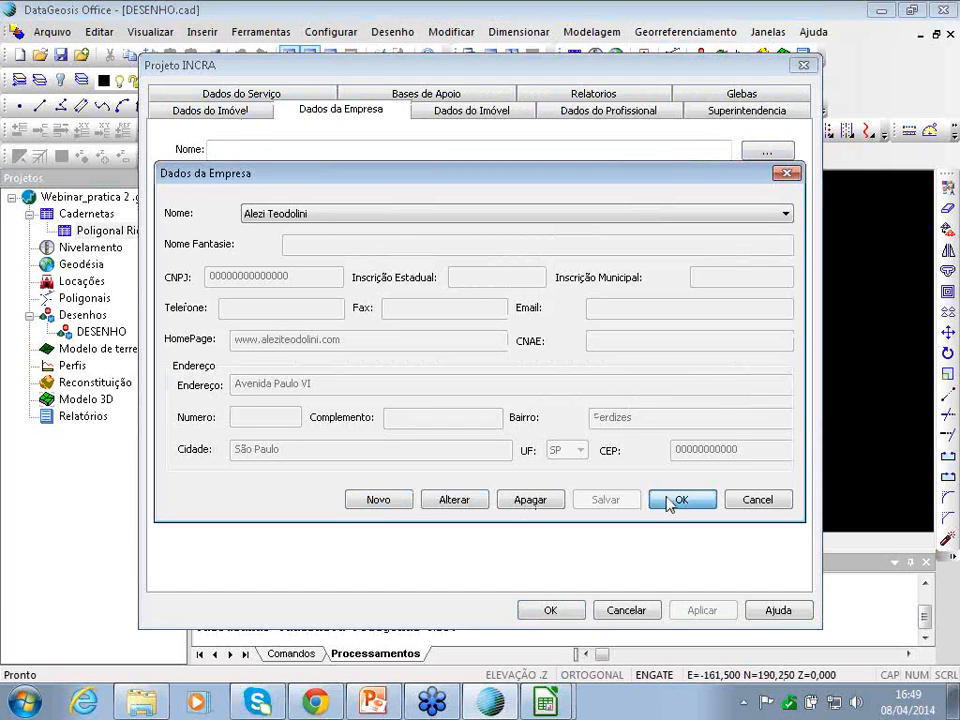
click(674, 500)
- Set the registered owner in the property data and move to the professional's data page
click(210, 110)
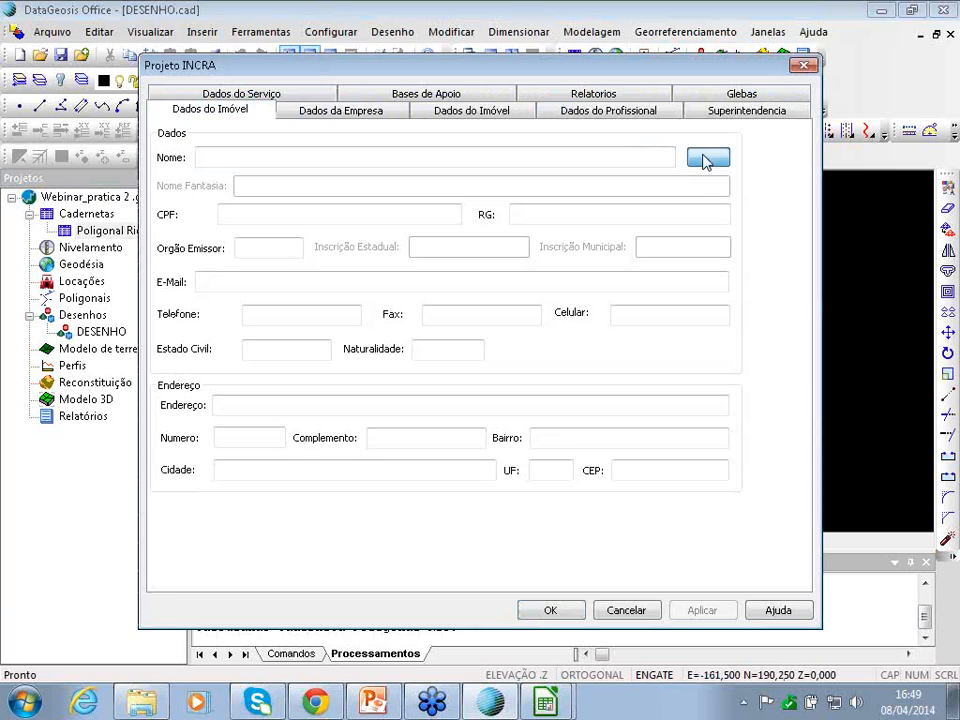
click(707, 158)
click(386, 199)
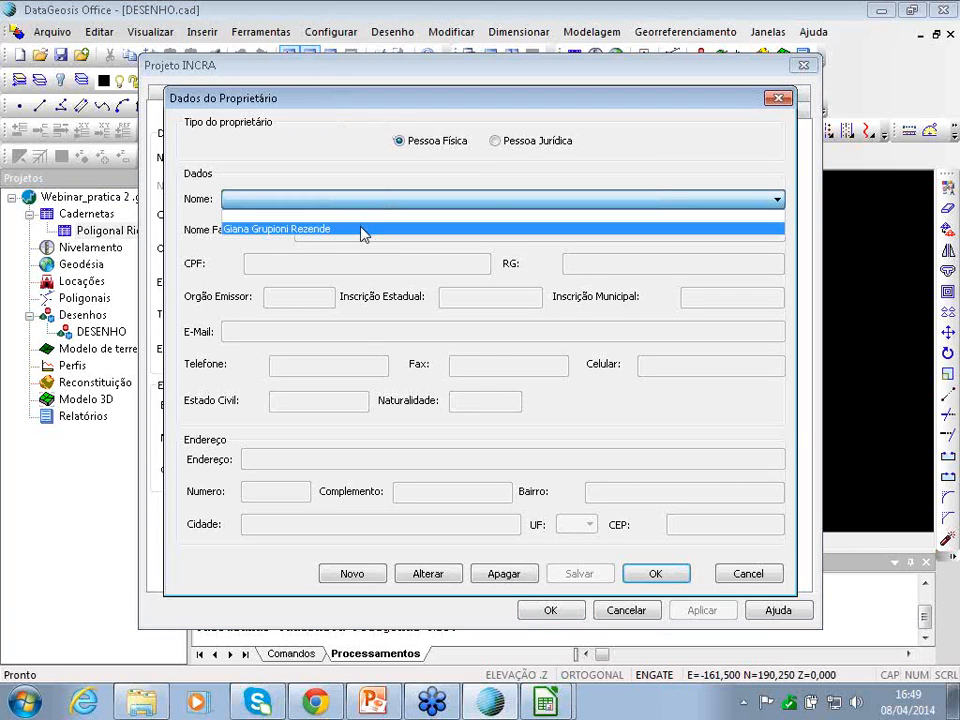
click(363, 229)
click(655, 573)
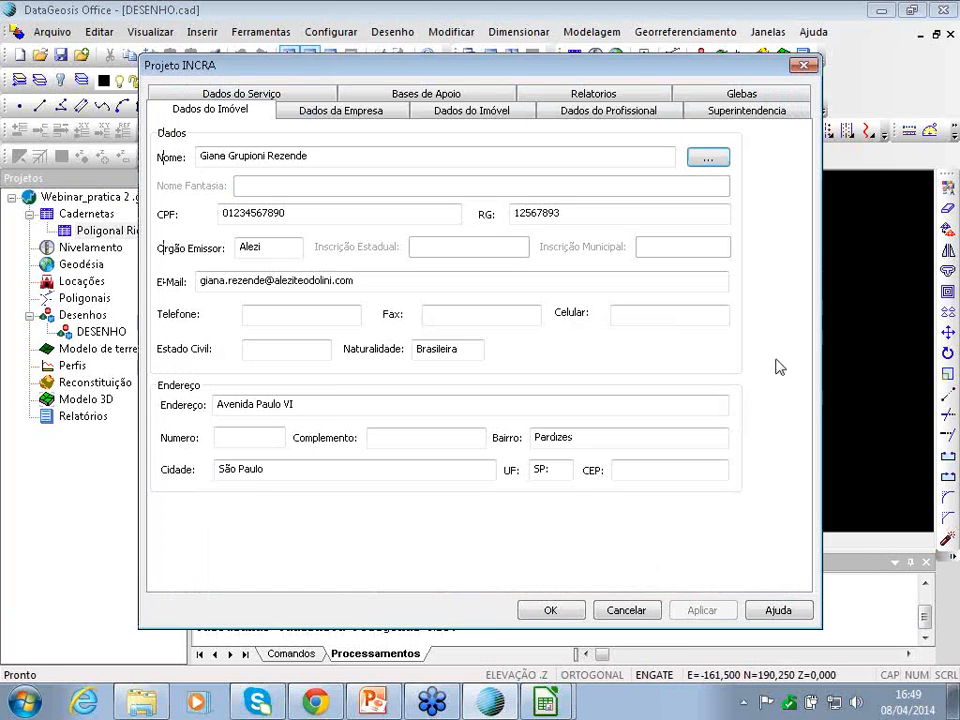
click(564, 116)
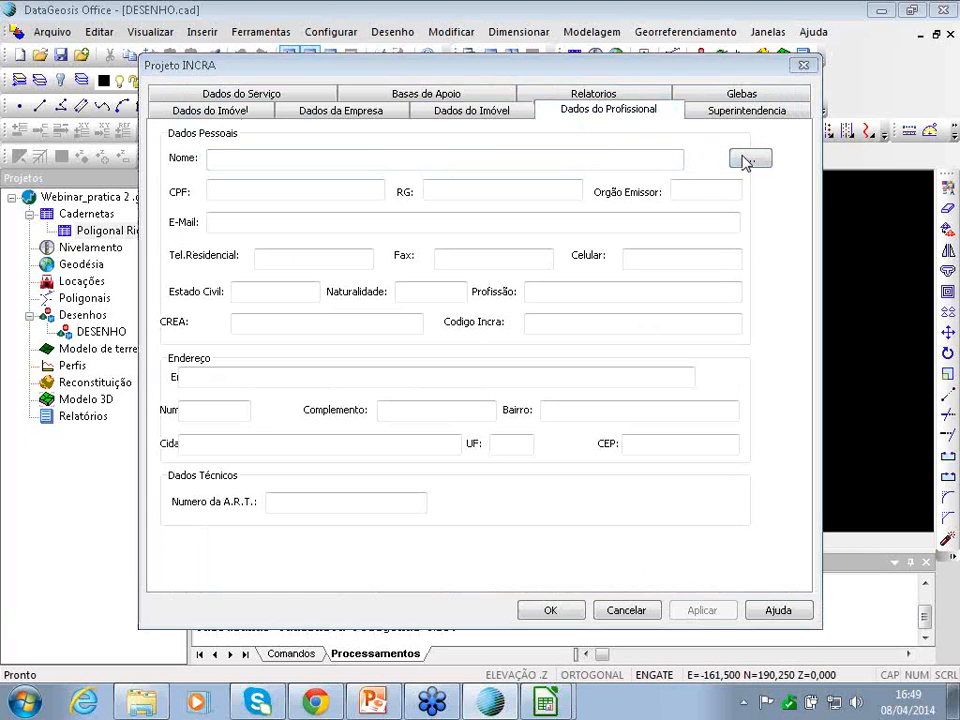
- Start a new professional record and enter the professional's CPF number
click(748, 160)
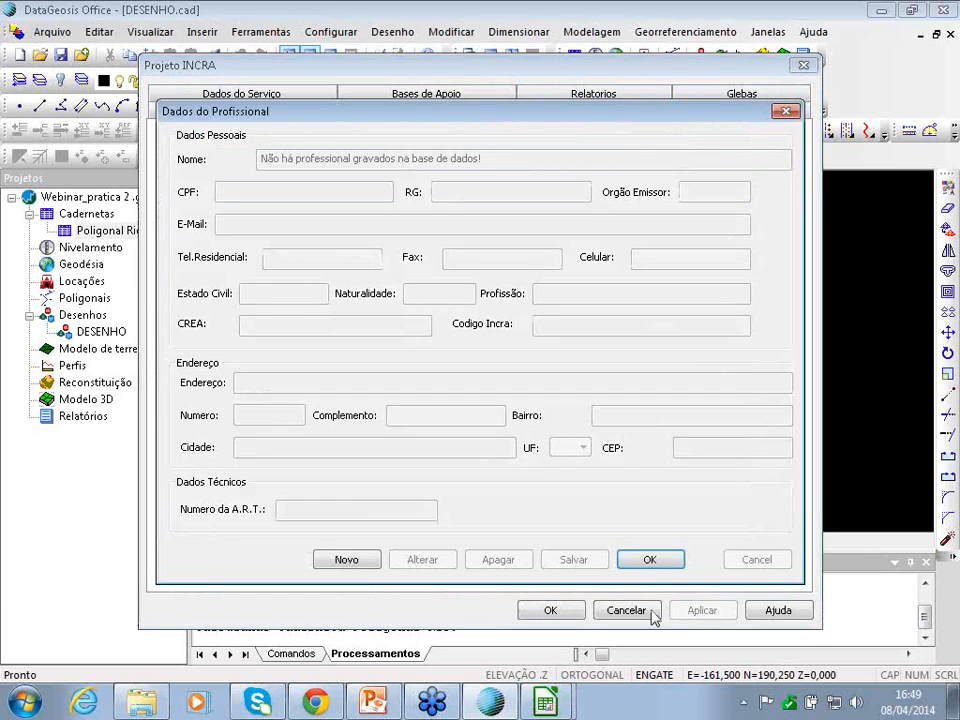
click(362, 562)
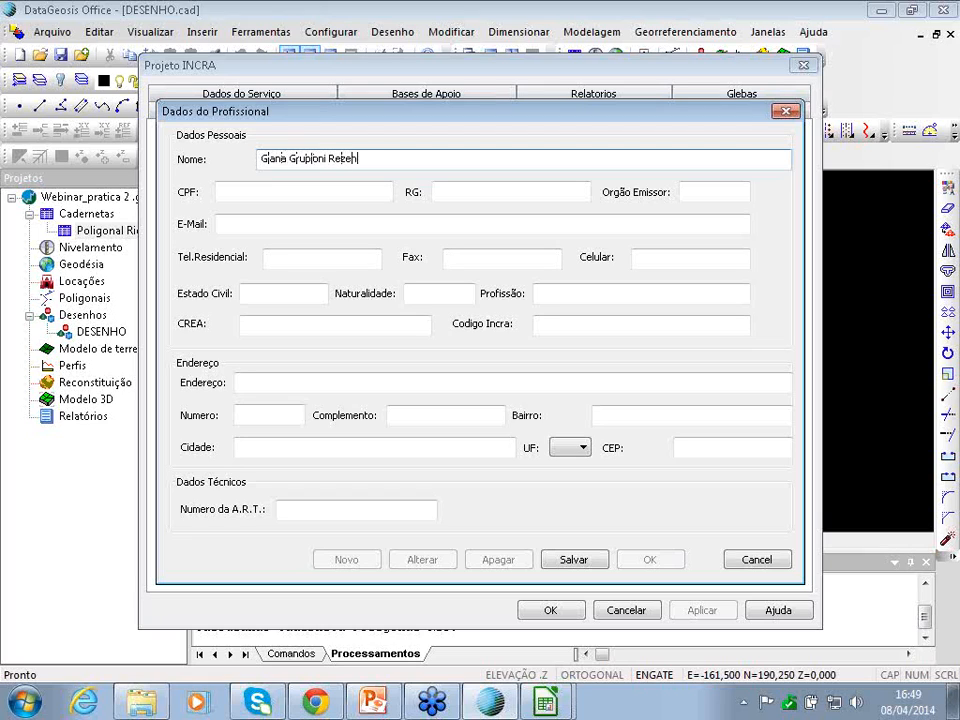
click(338, 193)
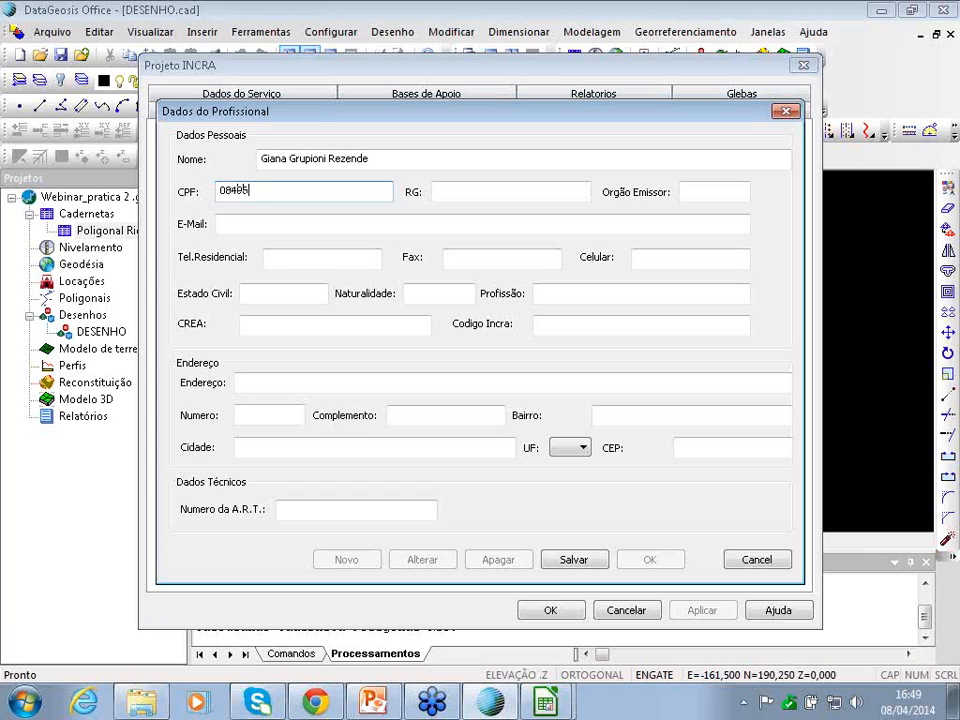
key(Tab)
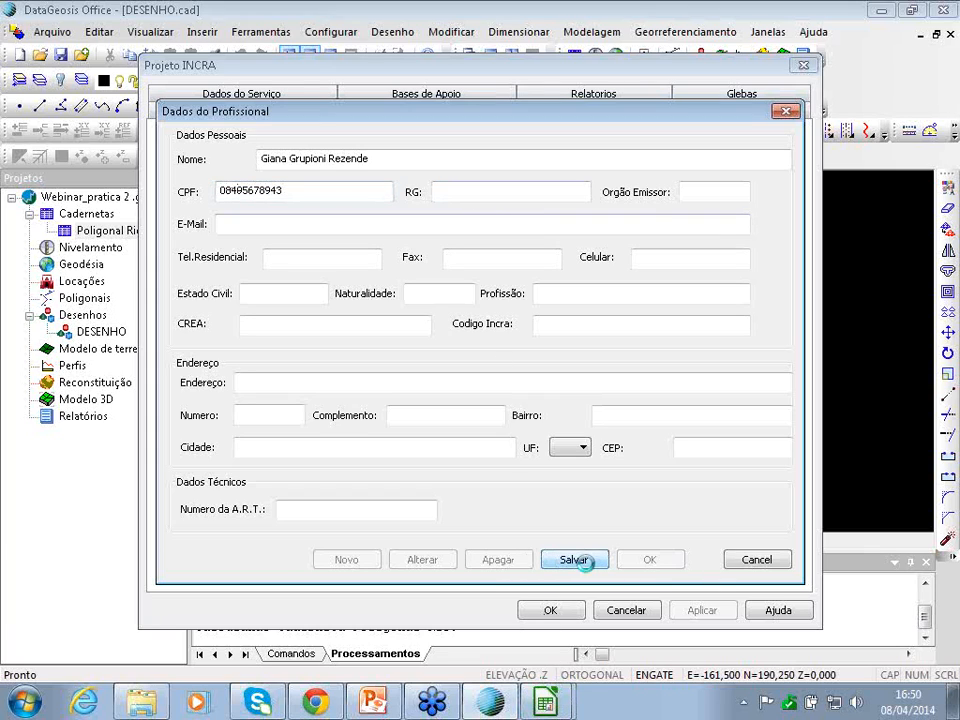
- Abandon the already-registered professional record and go to the INCRA service data page
click(576, 559)
click(545, 392)
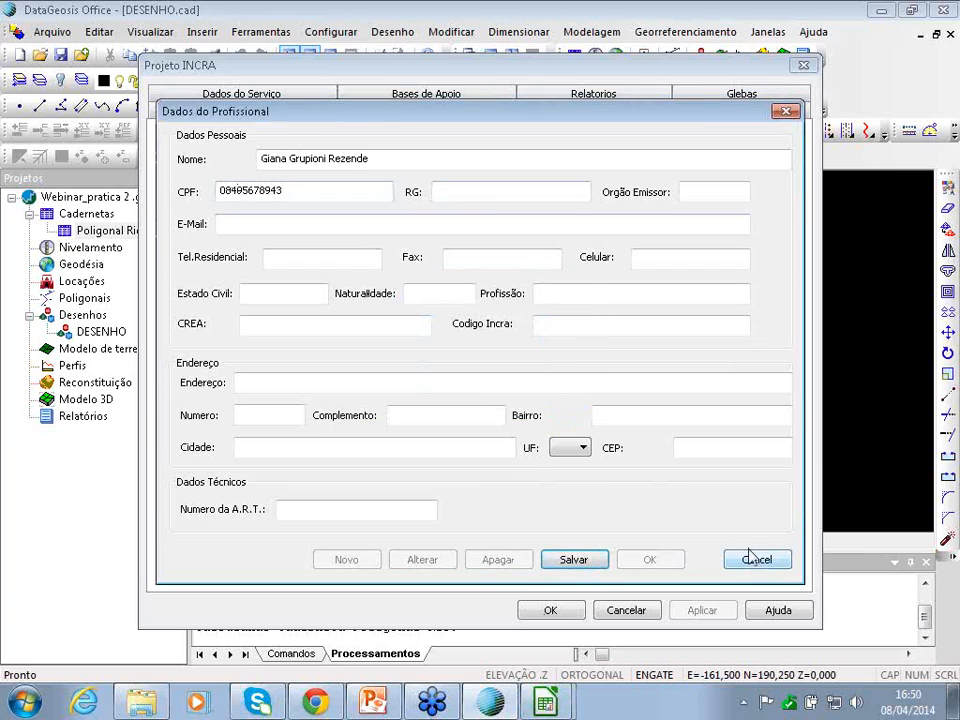
click(752, 560)
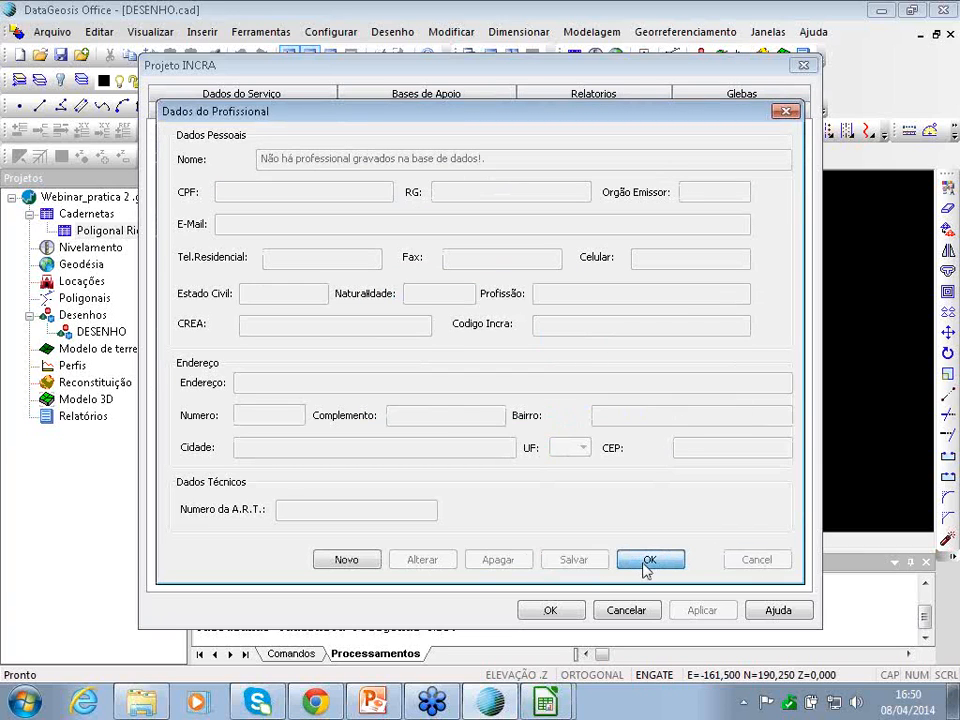
click(647, 562)
click(746, 113)
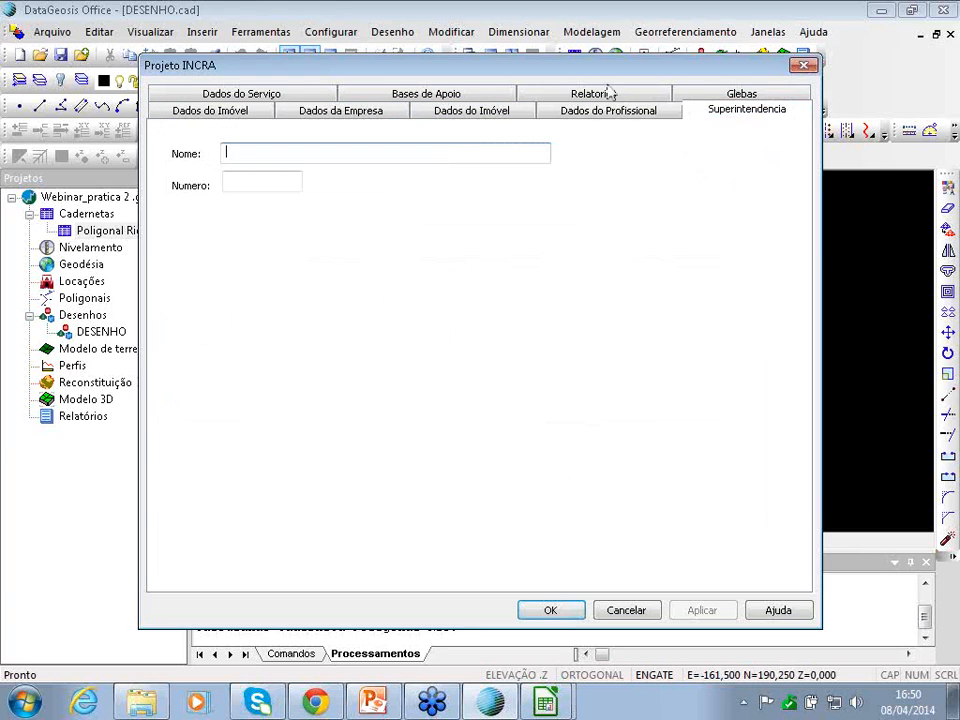
click(237, 94)
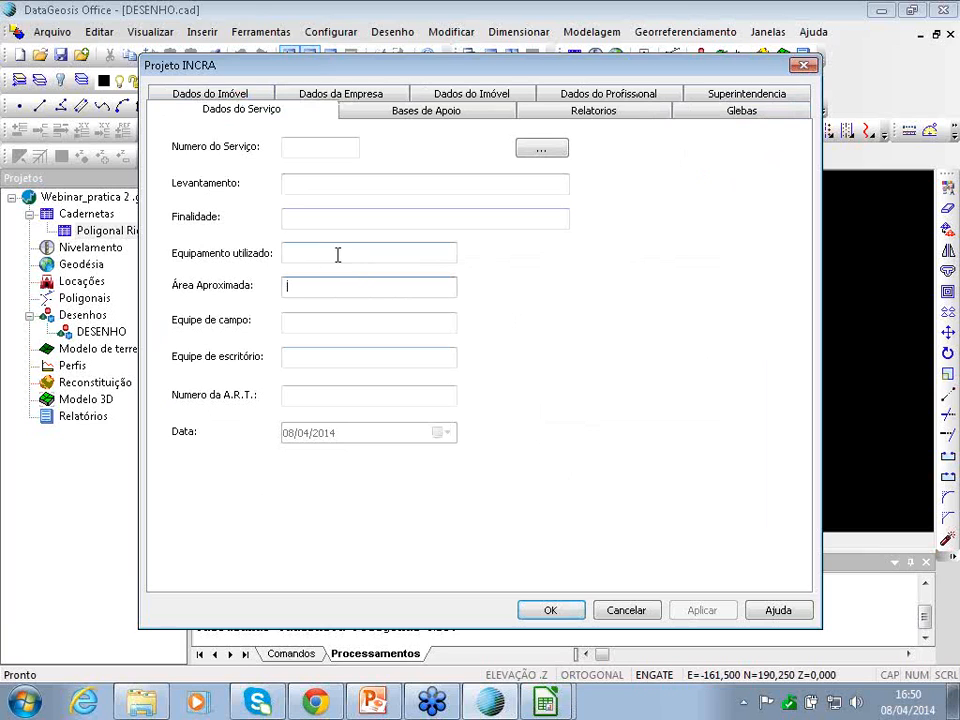
- Confirm the INCRA project details and close the Projeto INCRA form
click(560, 609)
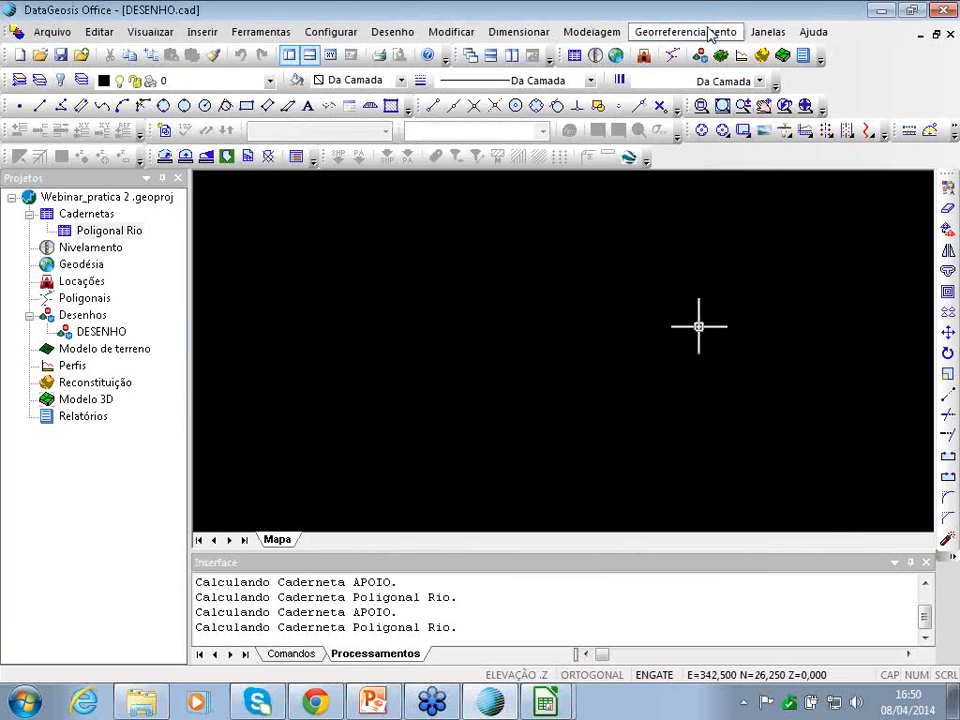
- Create a new project named Webinar2 through the new-project wizard
click(710, 33)
click(705, 36)
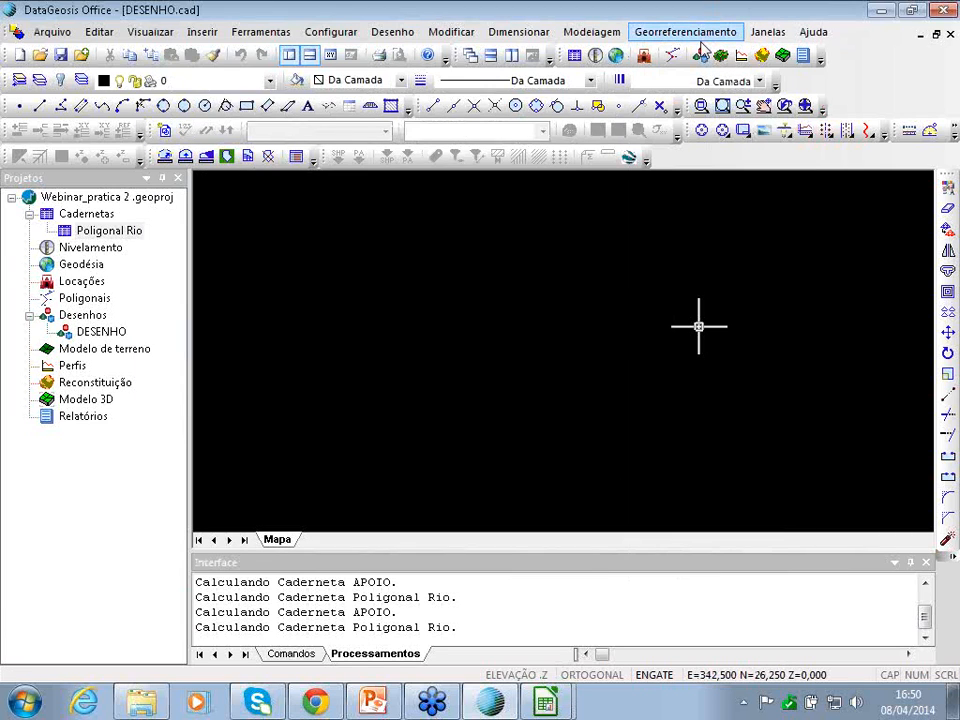
click(40, 32)
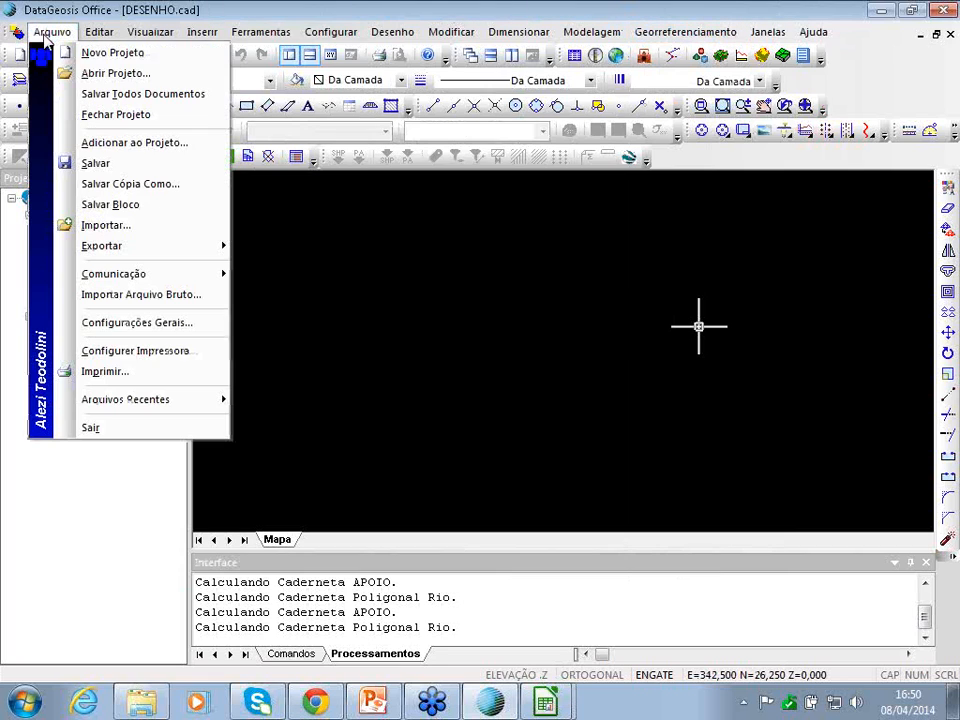
click(84, 70)
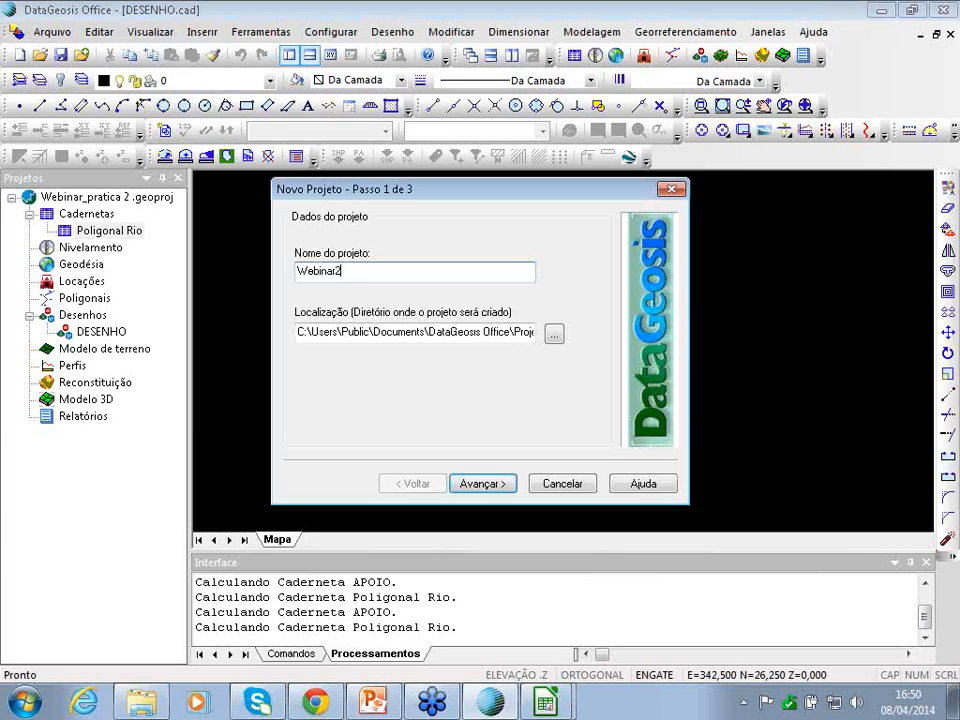
click(484, 483)
click(487, 485)
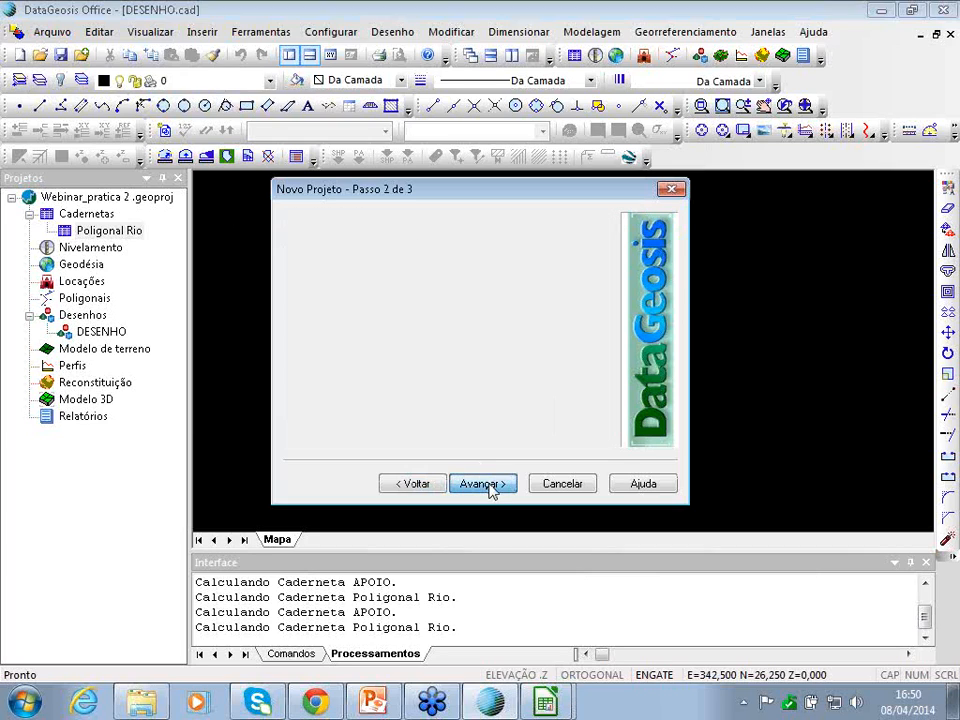
click(483, 483)
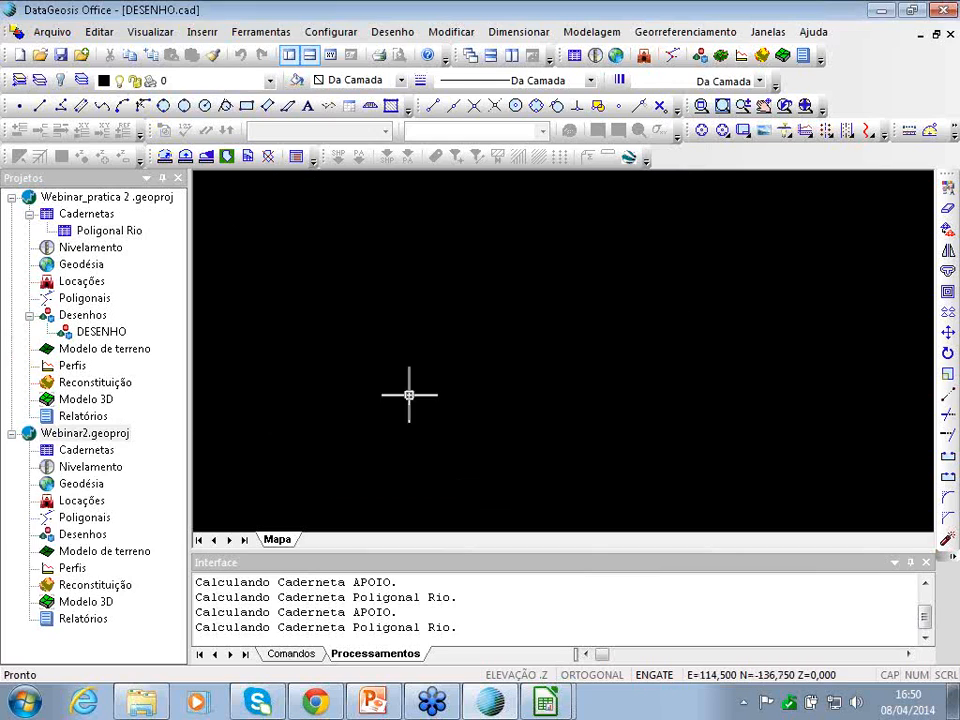
- Close the Webinar_pratica 2 project, cancelling the drawing's Save As prompt
click(82, 199)
right_click(82, 199)
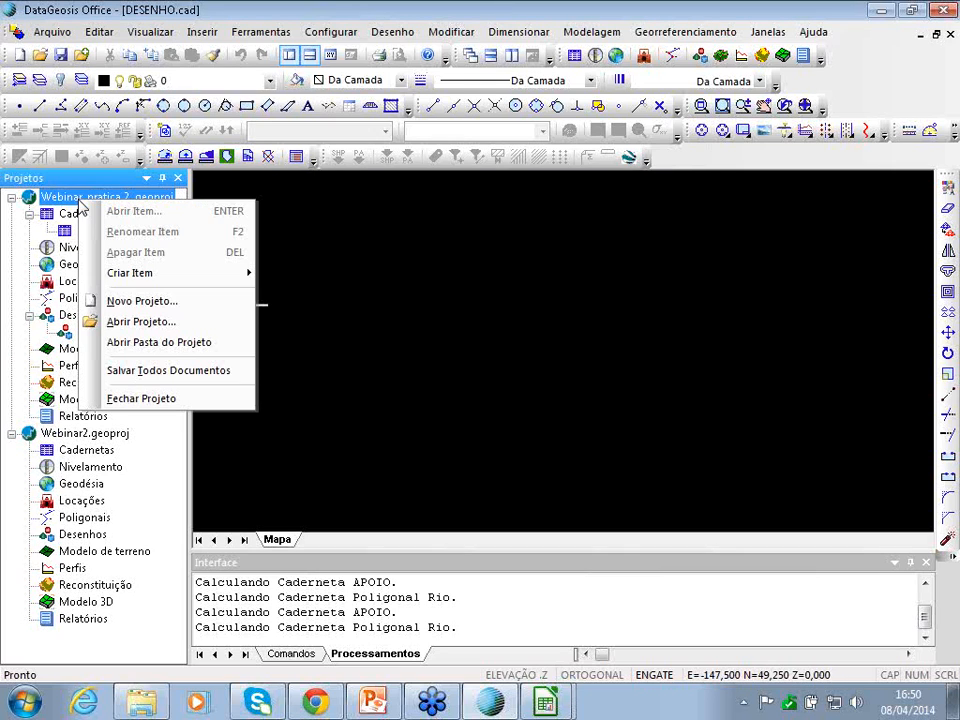
click(165, 405)
click(435, 400)
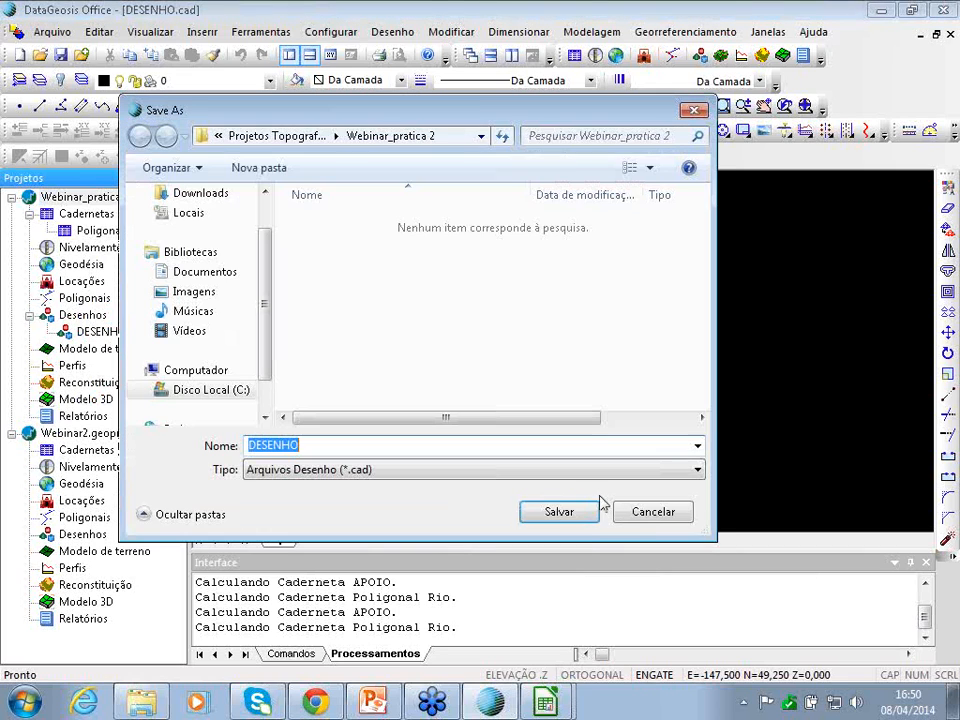
click(636, 518)
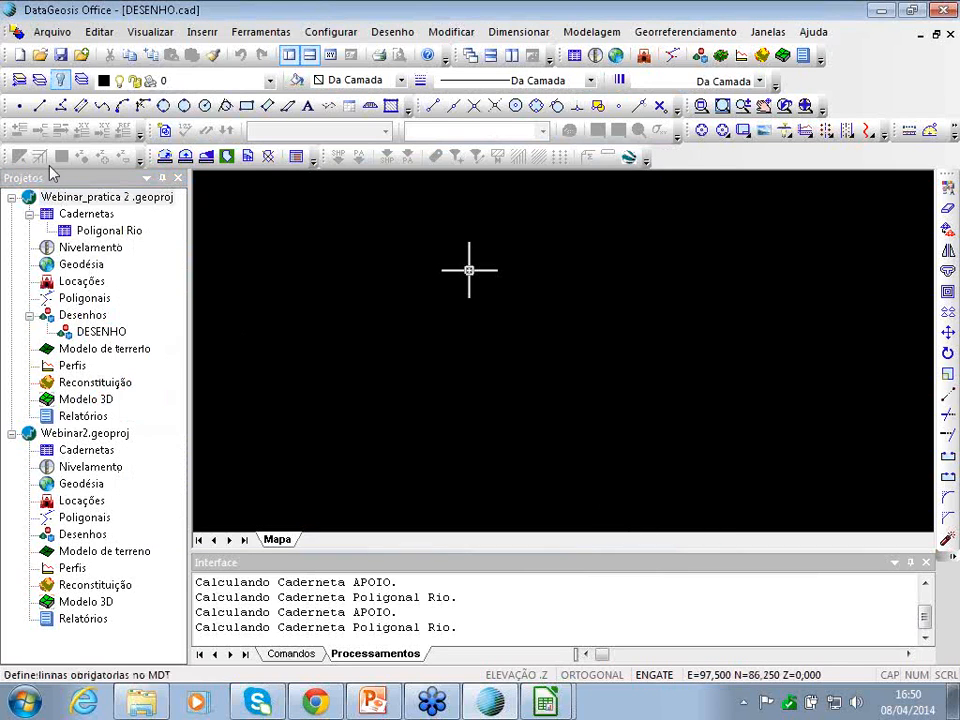
click(83, 198)
click(52, 31)
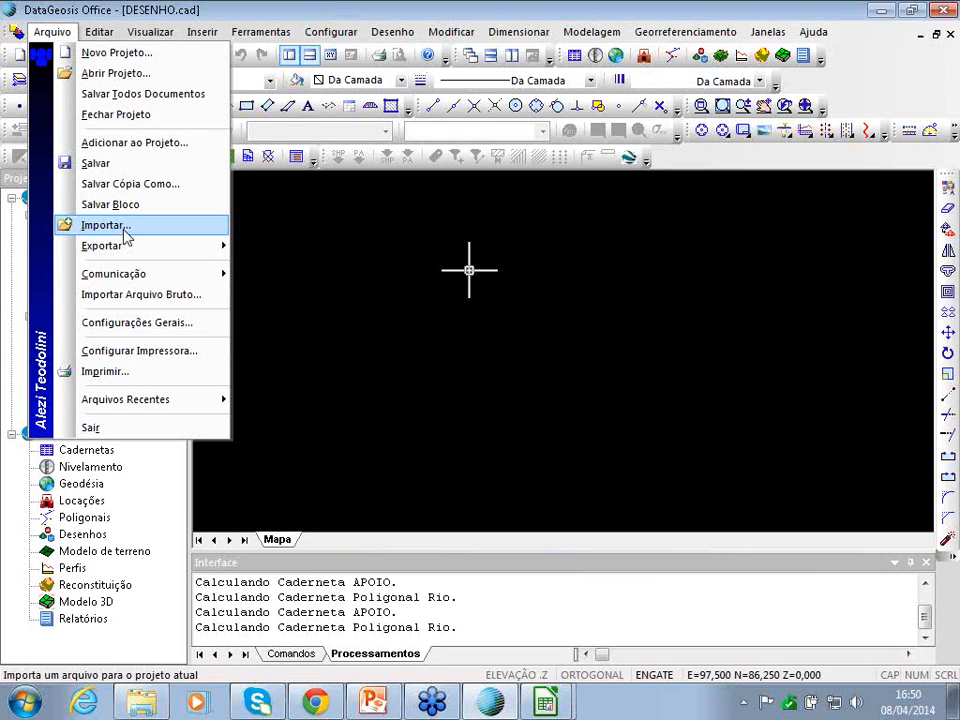
- Check the geodesy page of the general settings and close them with OK
click(150, 324)
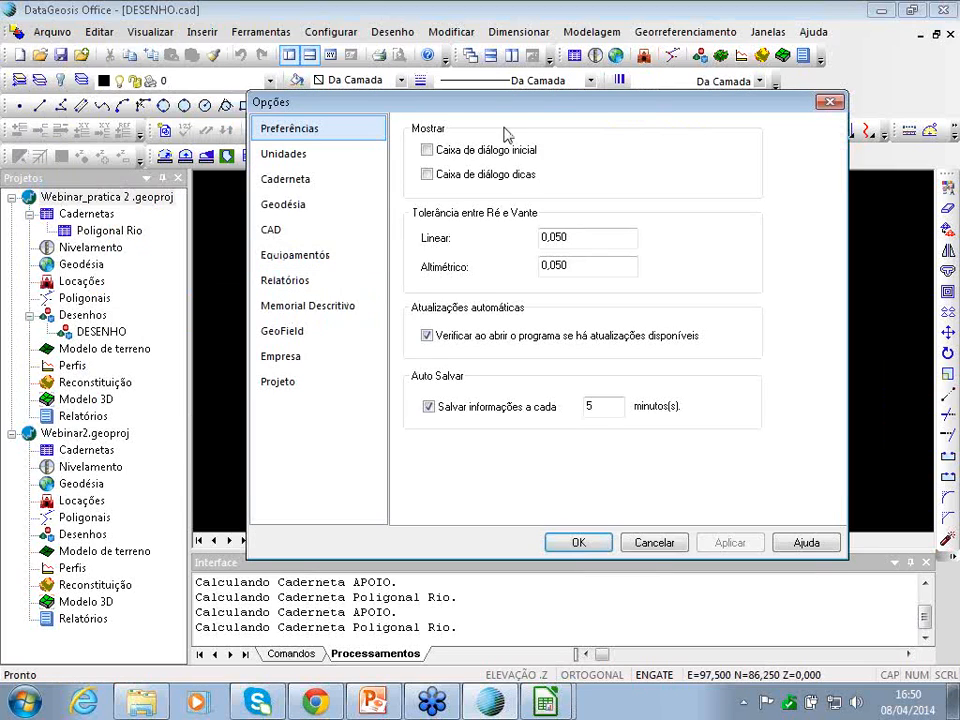
click(378, 200)
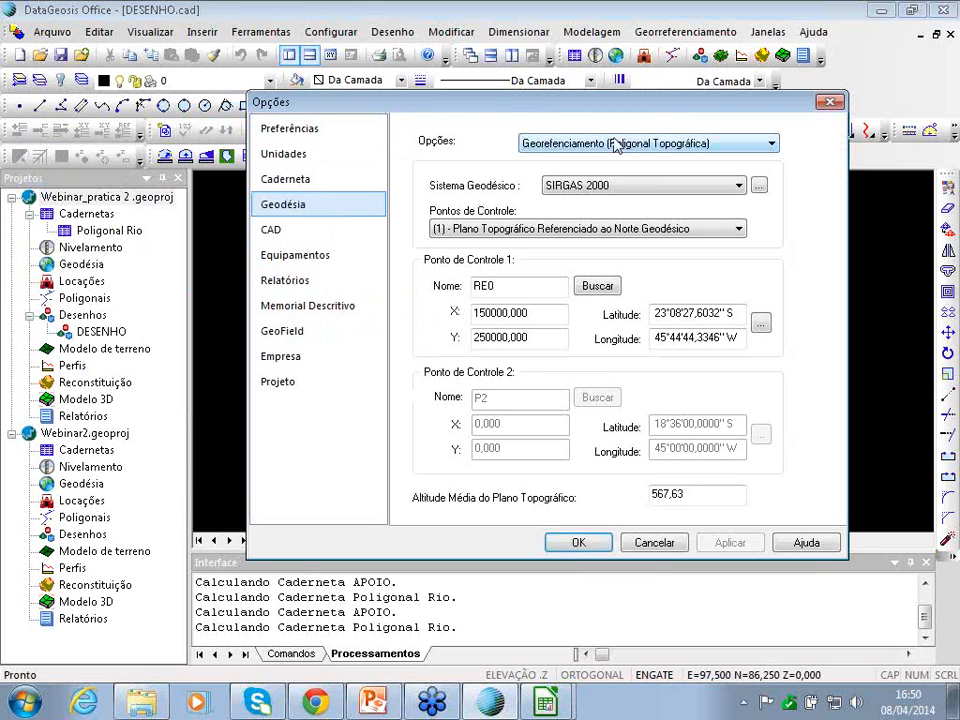
click(578, 542)
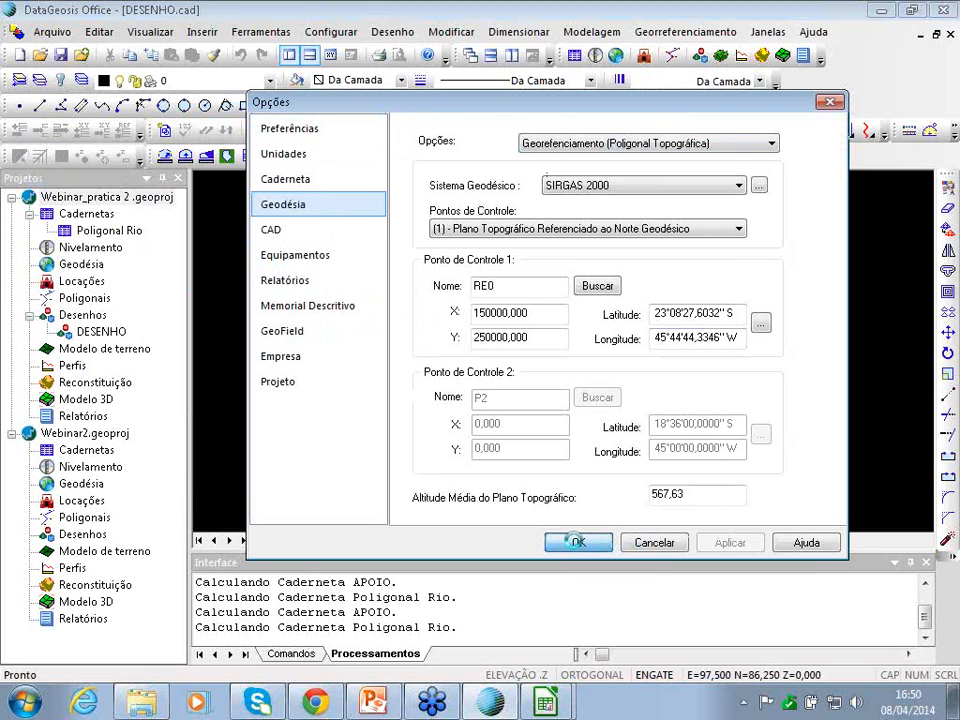
- Add a new drawing named 'Webinar 2' inside the Webinar2 project
double_click(88, 436)
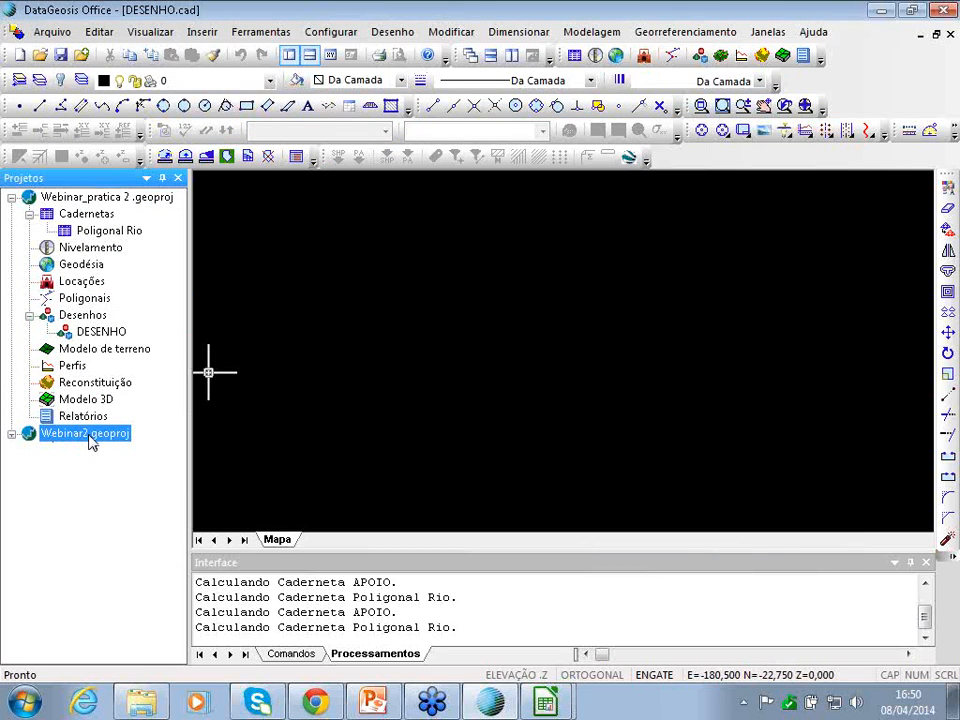
double_click(88, 436)
right_click(122, 490)
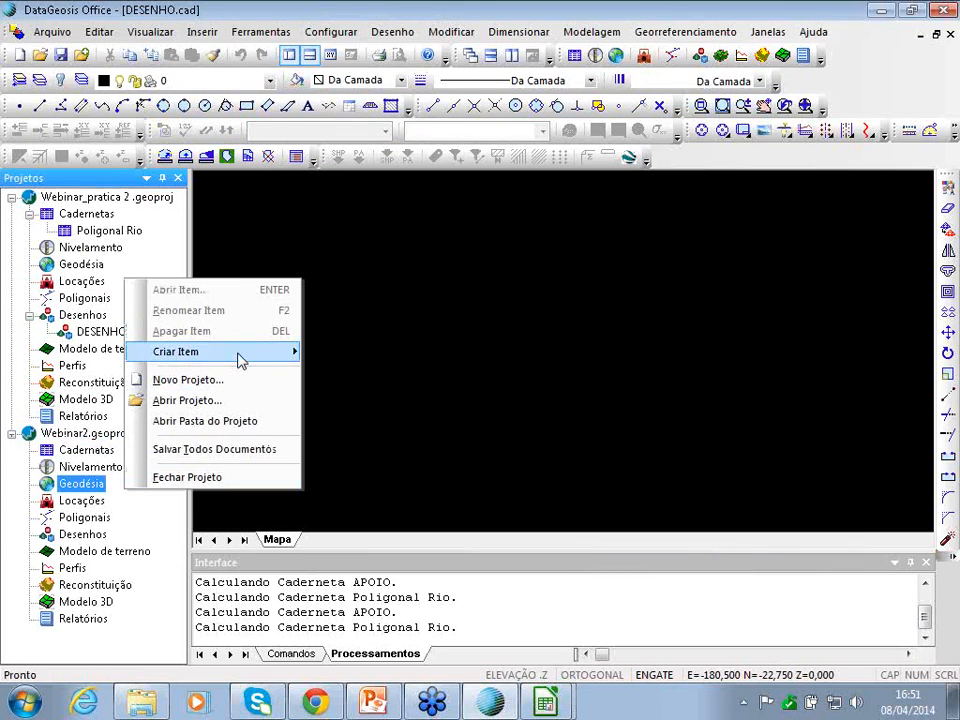
mouse_move(240, 360)
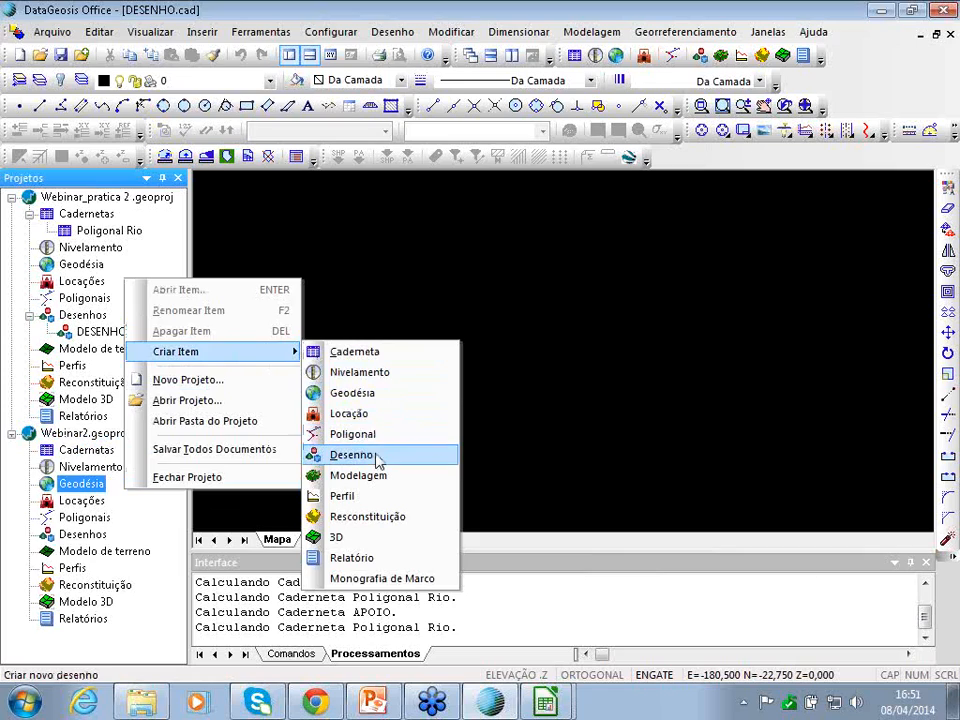
click(377, 457)
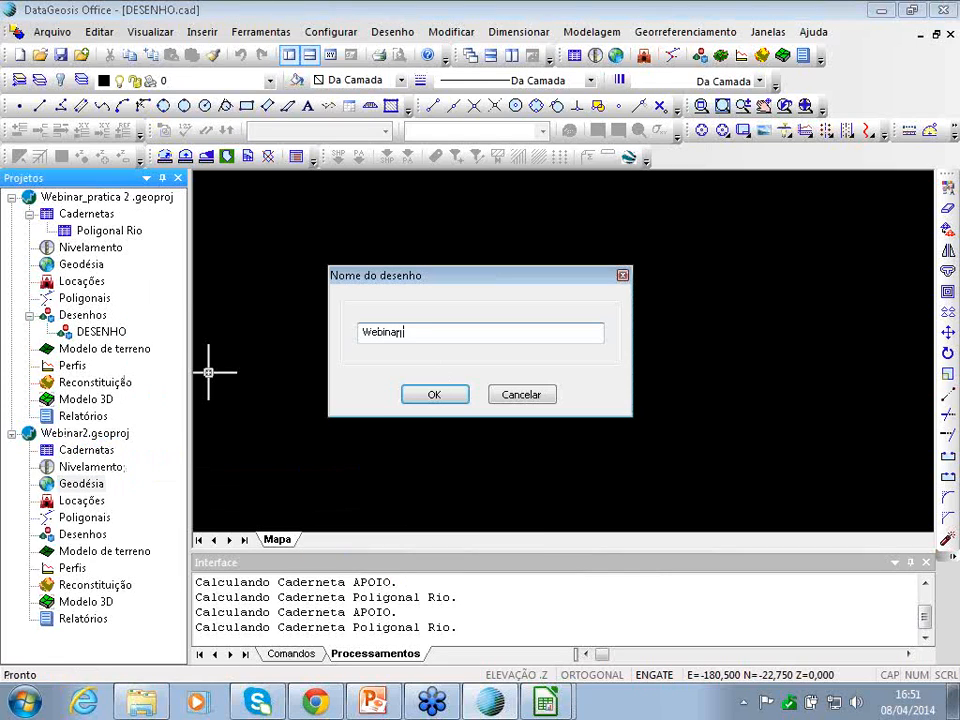
text(Webinar 2)
key(Return)
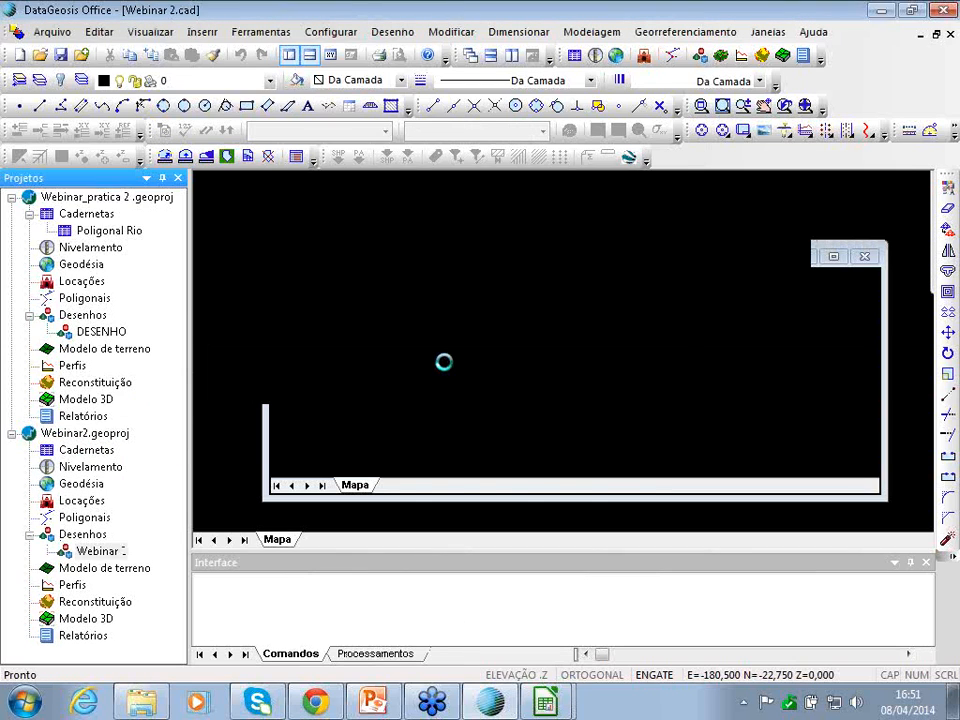
- Set geodesy georeferencing to geodetic polygon with the SIRGAS 2000 system
click(478, 494)
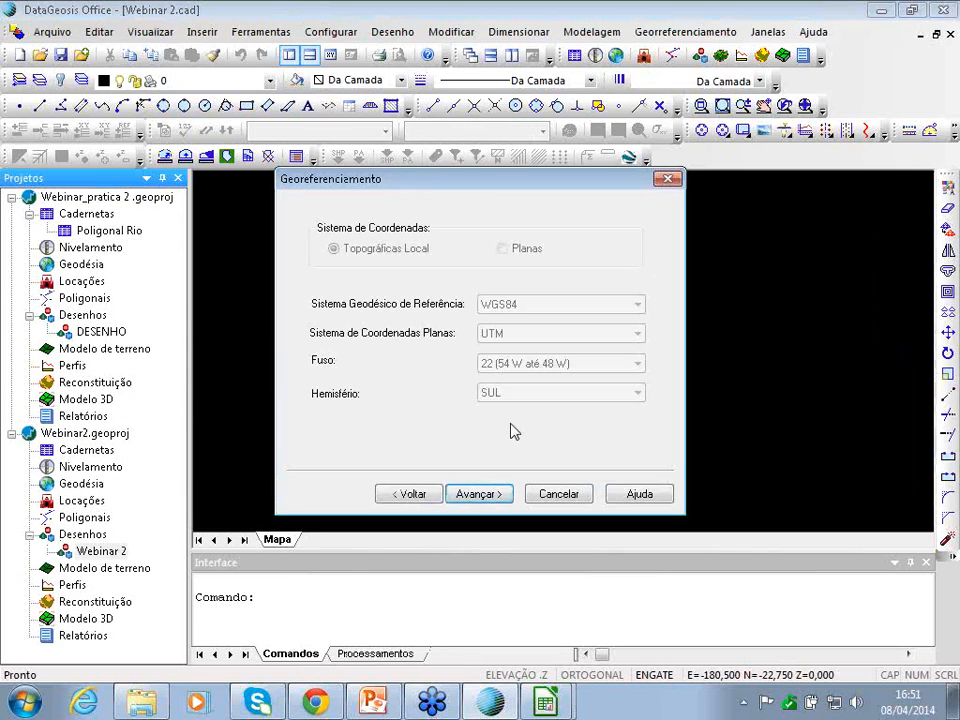
click(558, 494)
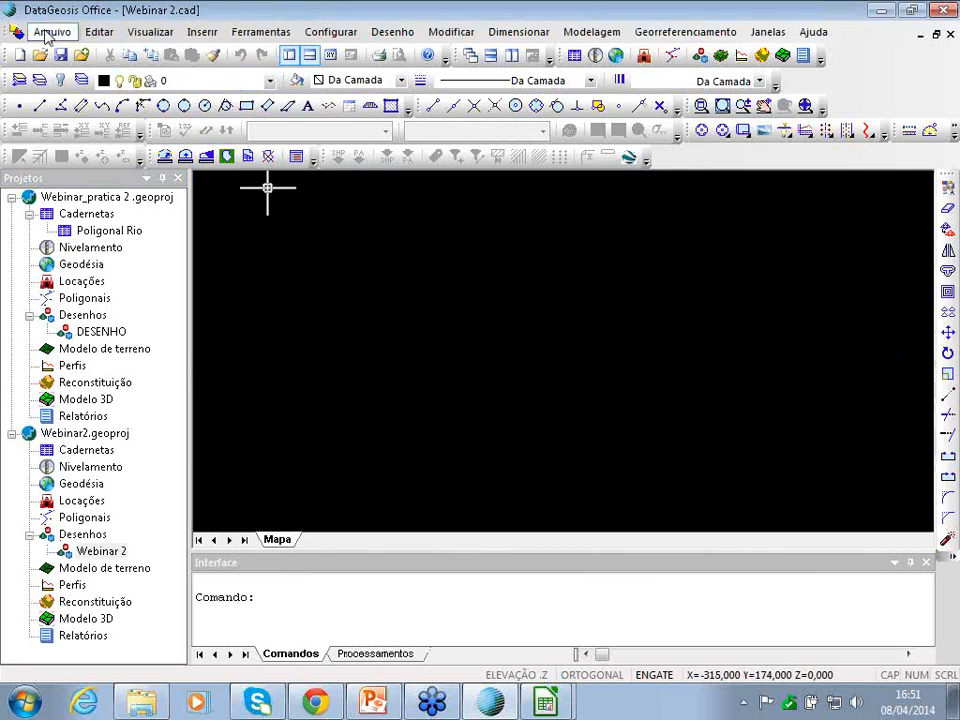
click(48, 31)
click(150, 324)
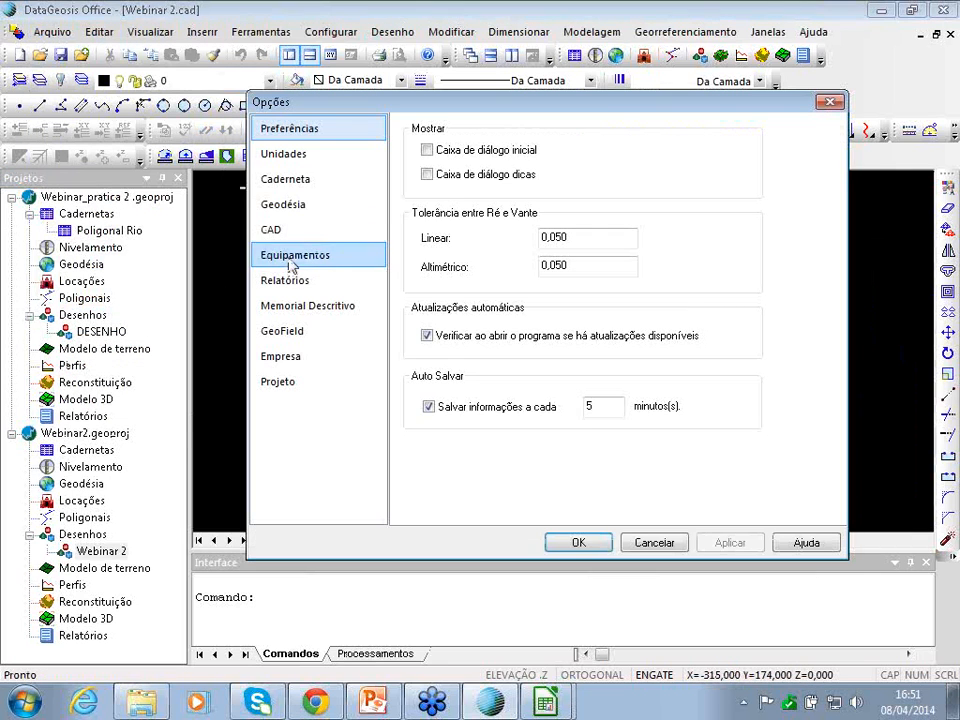
click(287, 204)
click(600, 143)
click(580, 169)
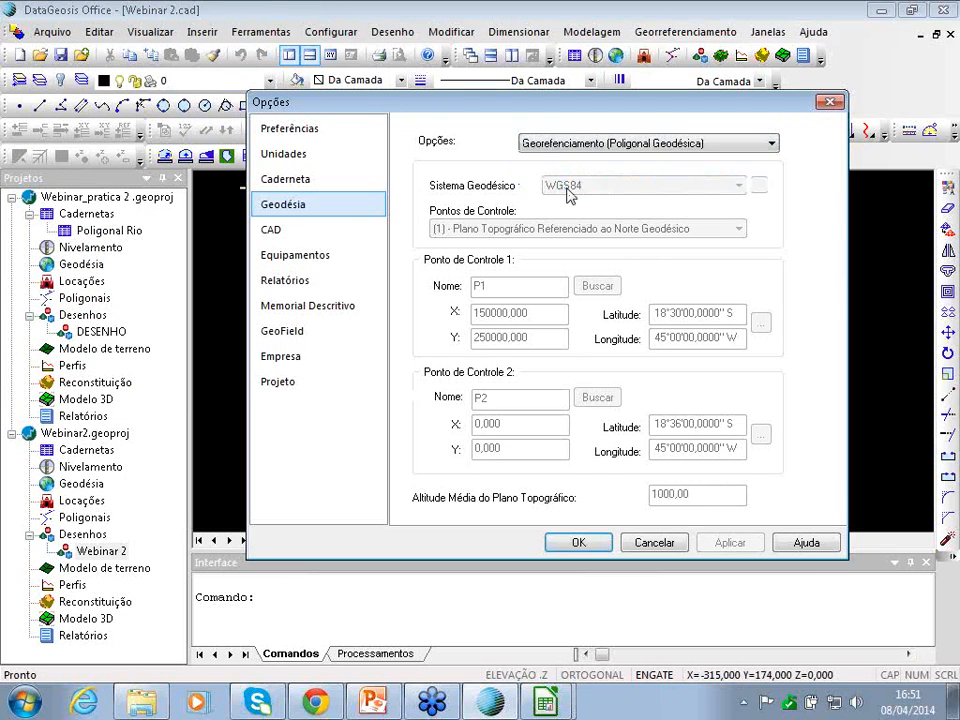
click(590, 187)
click(596, 531)
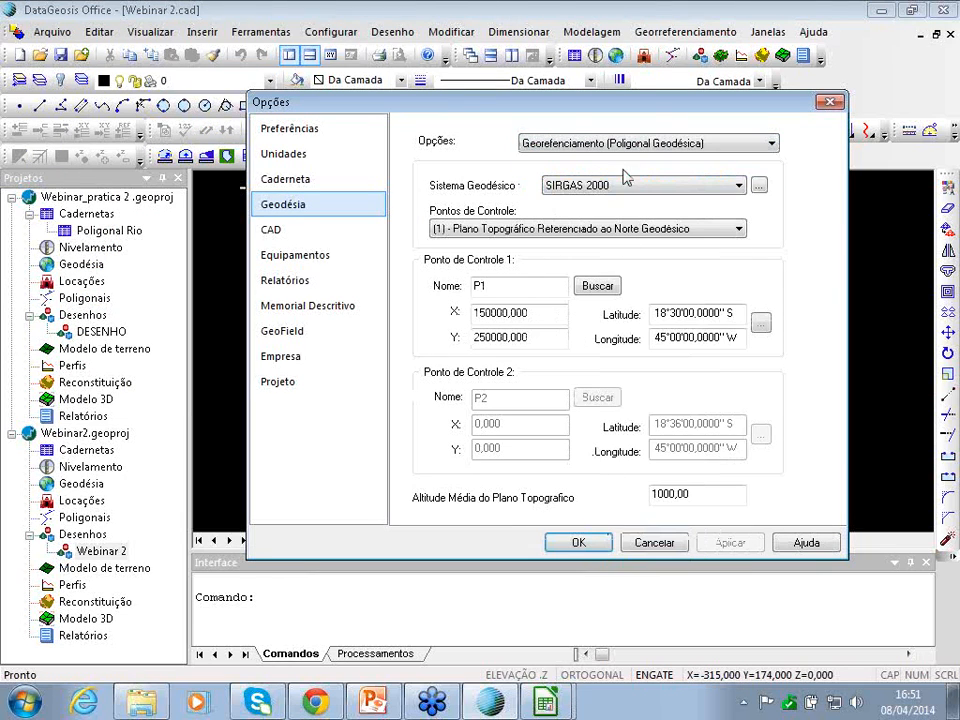
- Enter control point P1 from UTM coordinates with altitude 567,121
click(761, 322)
click(484, 317)
click(470, 344)
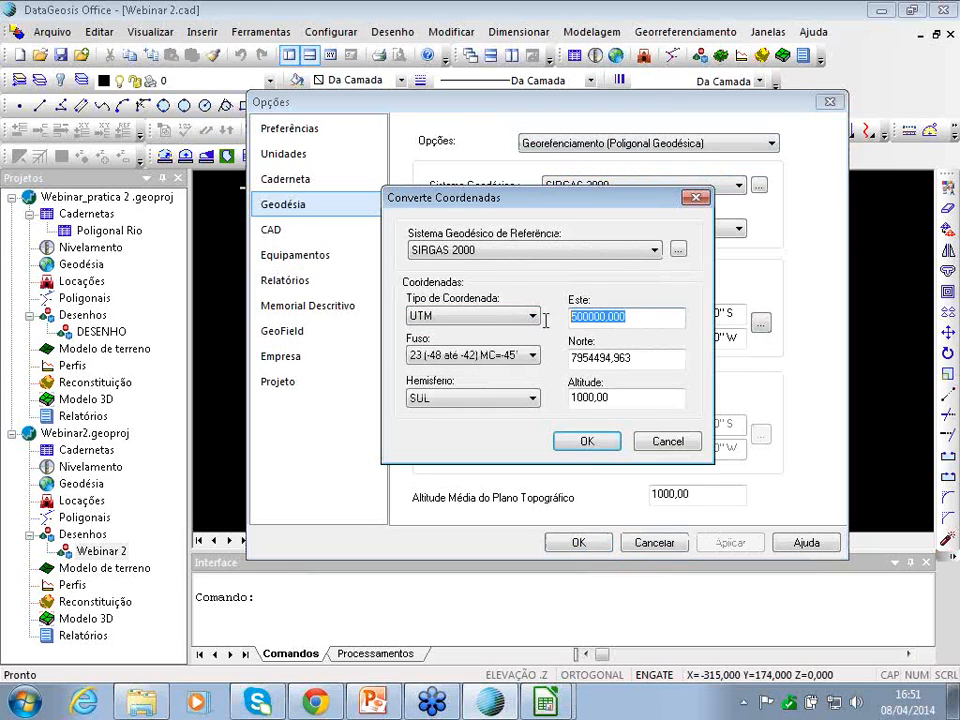
text(423662,906)
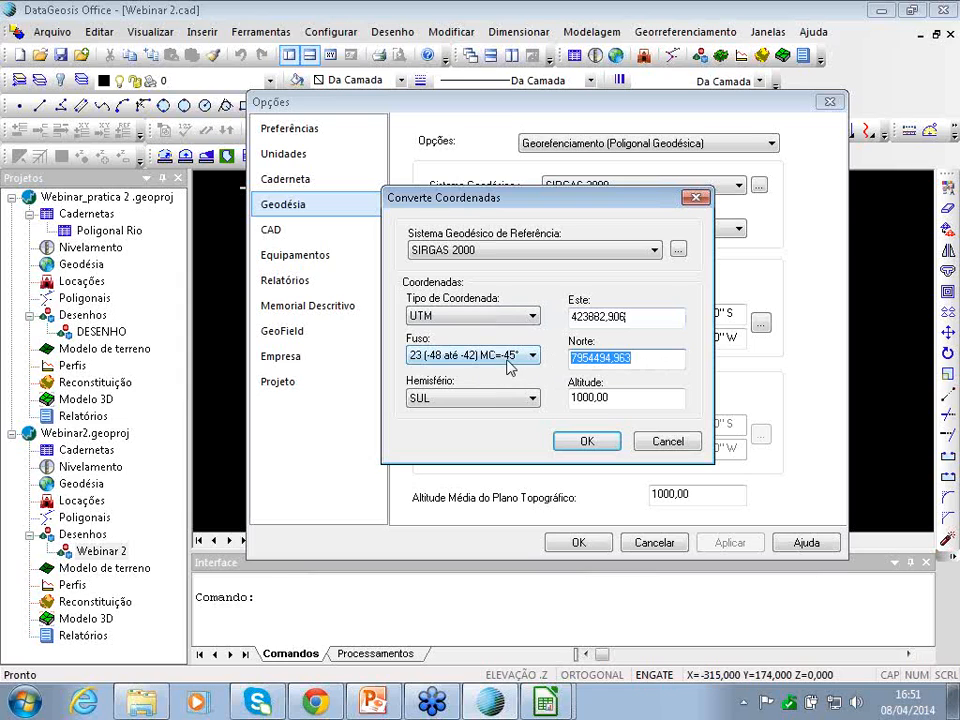
text(7440676,121)
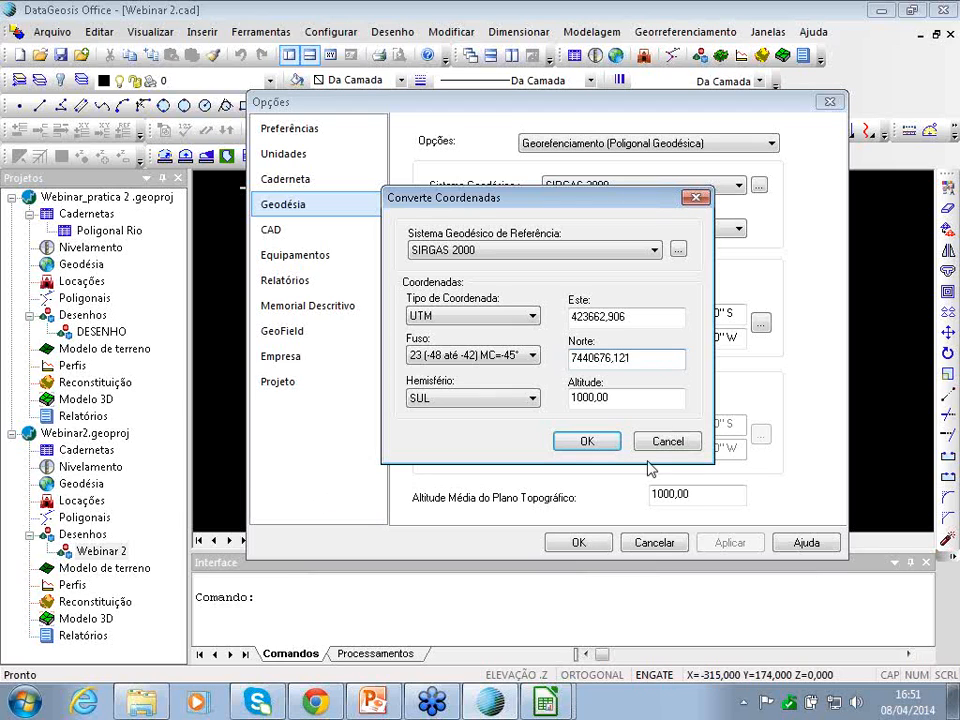
drag(612, 398, 566, 399)
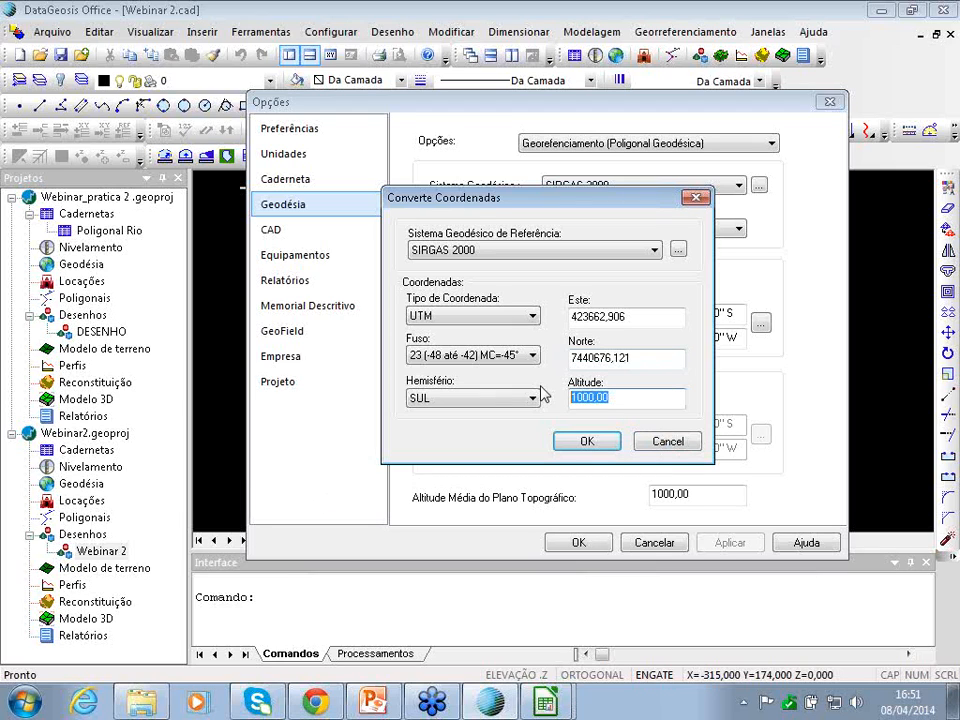
text(567,121)
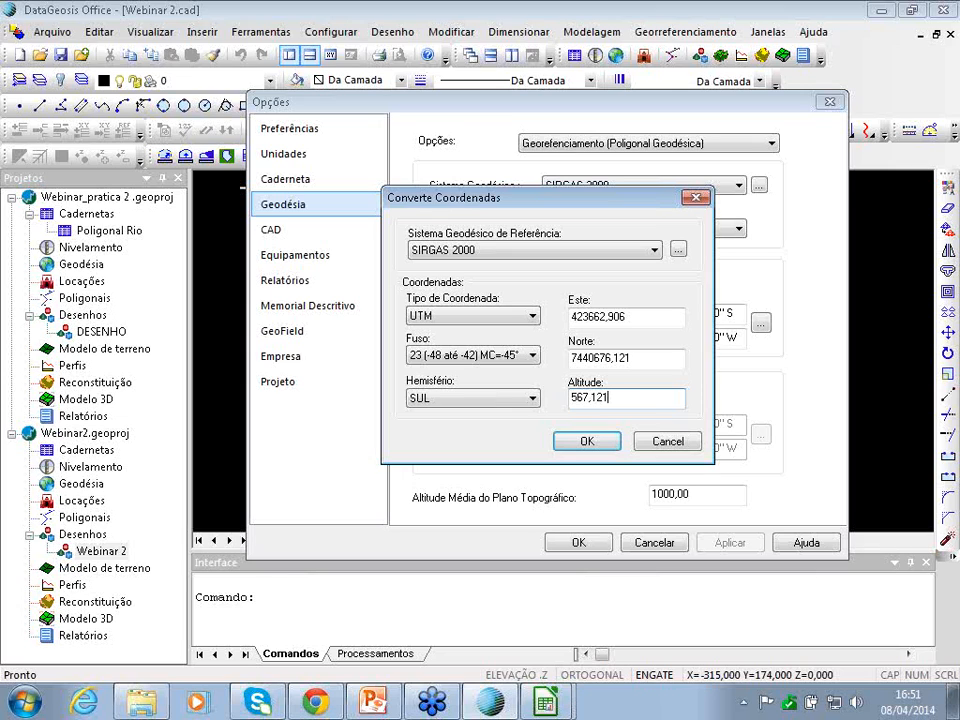
drag(636, 396, 376, 383)
key(ctrl+c)
click(587, 441)
- Use 567,121 as the mean plane altitude and confirm the geodesy options
drag(712, 494, 557, 504)
key(ctrl+v)
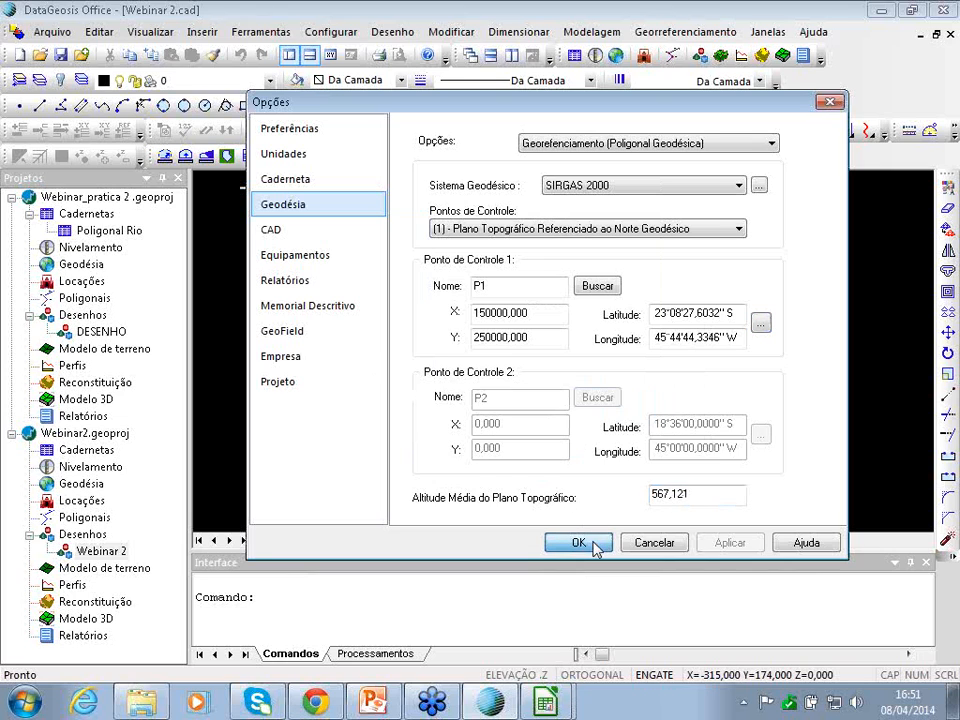
click(593, 546)
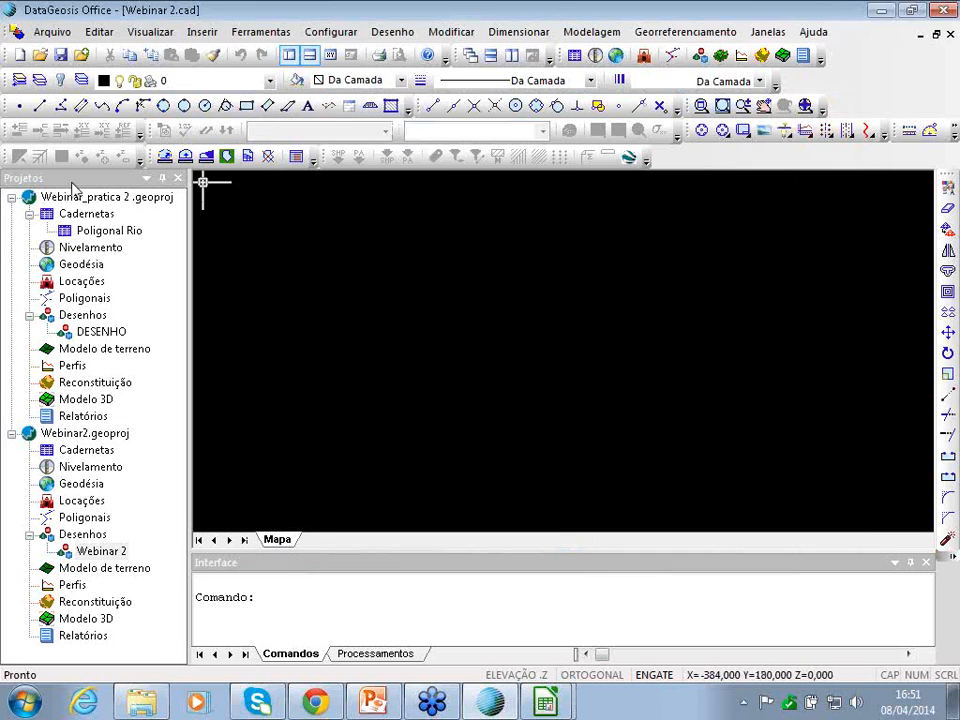
- Save the drawing and open the Poligonal Rio field book
click(50, 31)
click(141, 157)
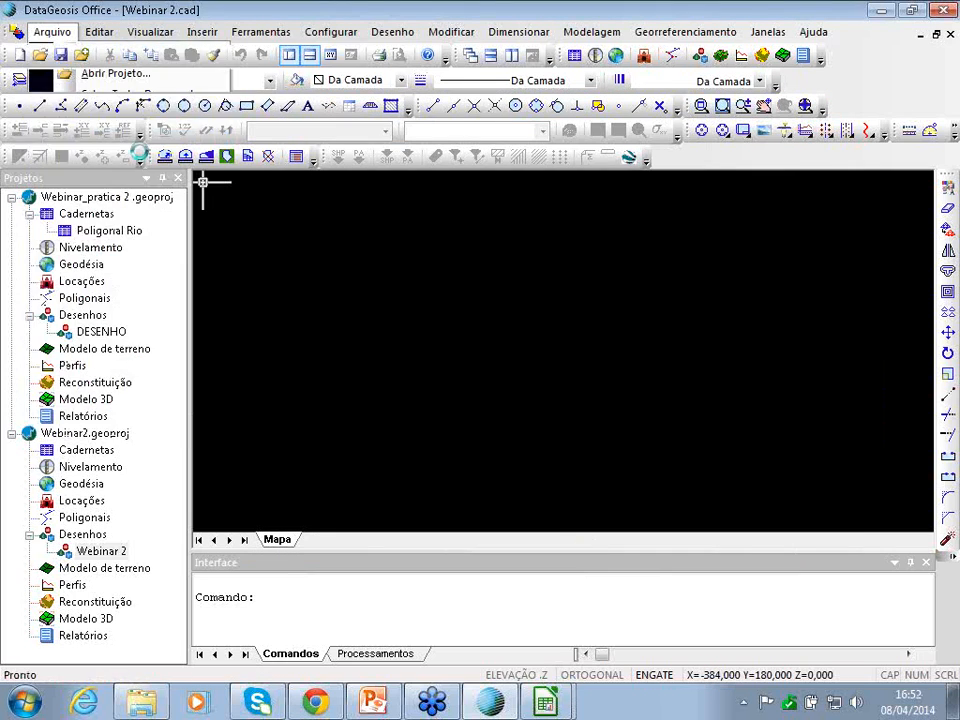
click(355, 222)
click(553, 515)
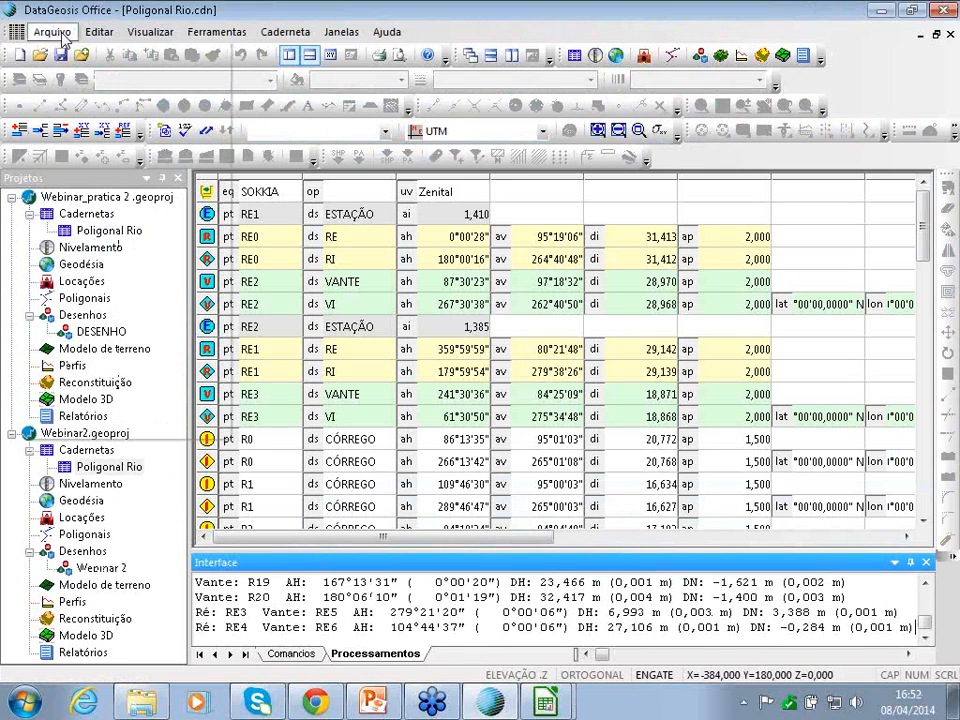
- Import the ASCII control points file into a new field book named Apoio
click(60, 36)
click(109, 205)
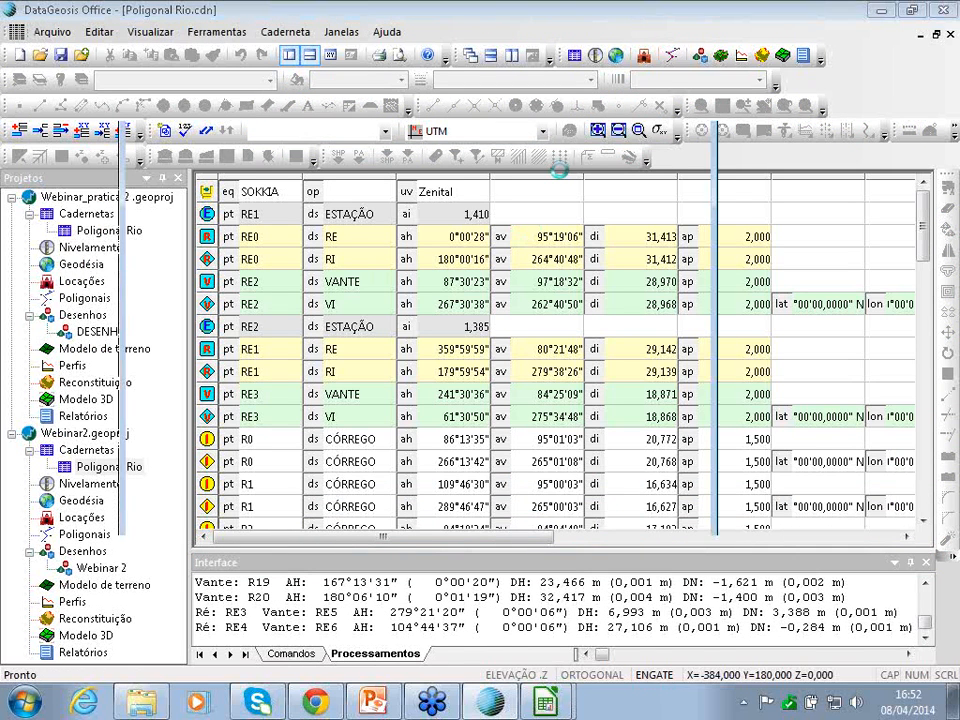
click(367, 222)
click(552, 511)
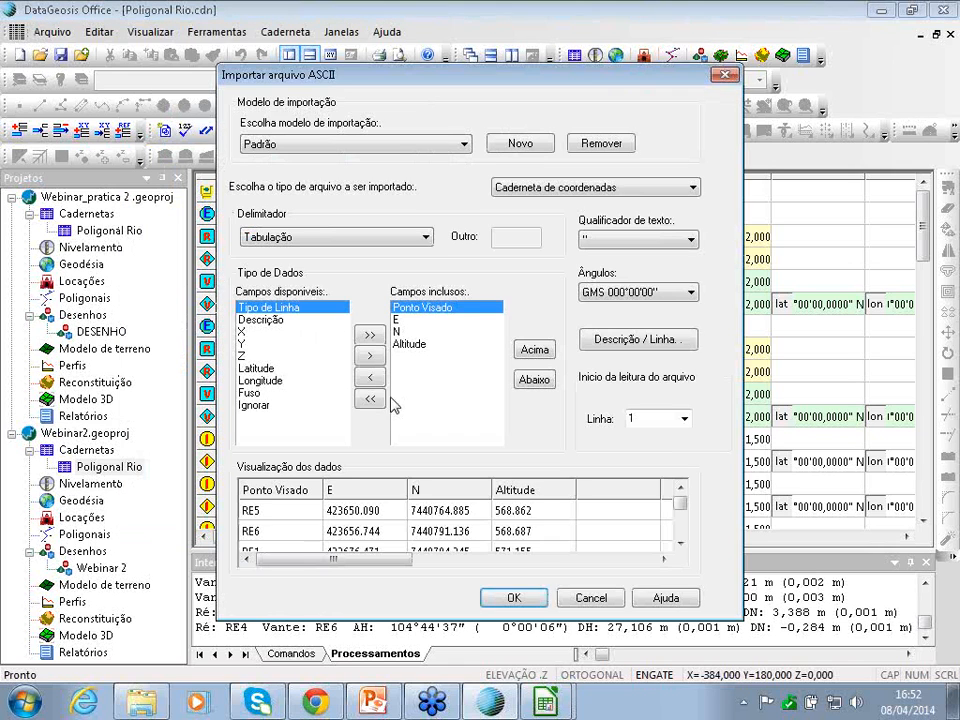
click(525, 600)
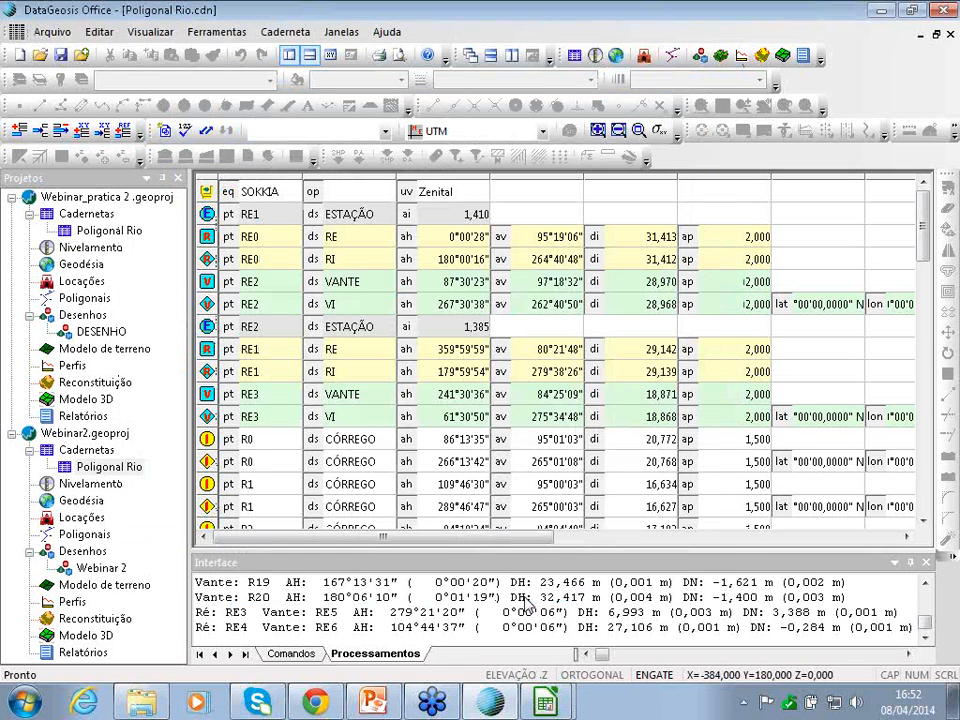
click(484, 415)
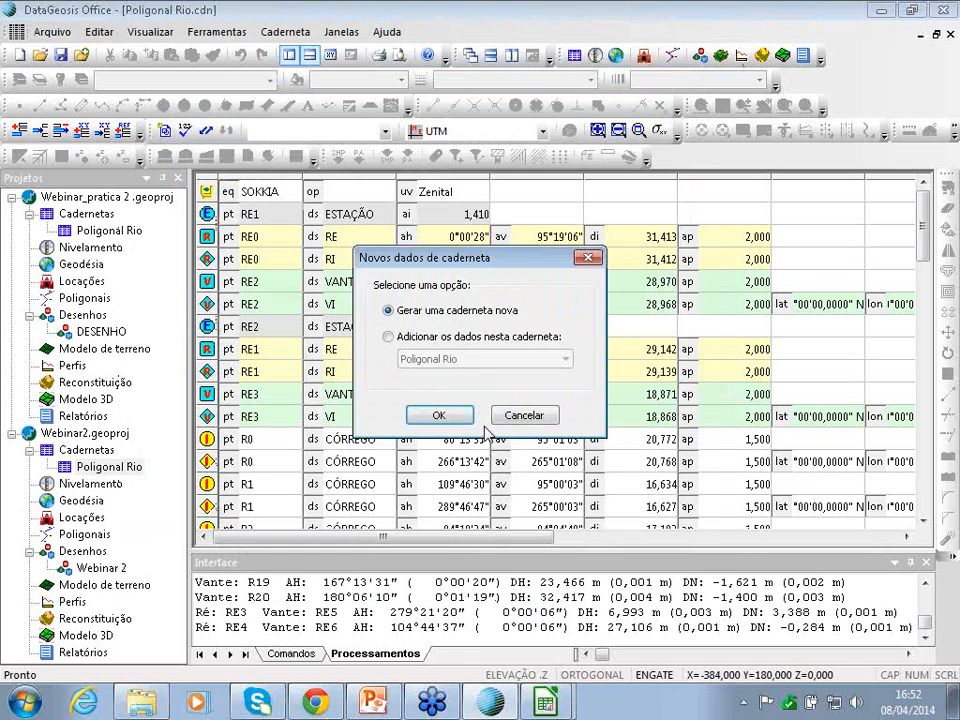
click(452, 416)
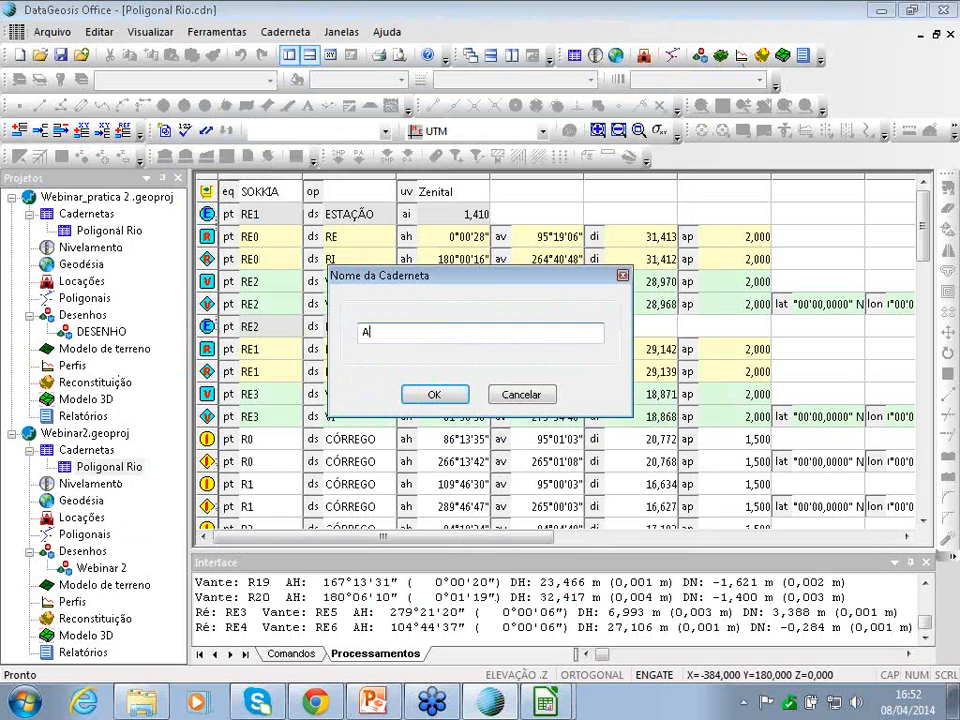
text(Apoio)
key(Return)
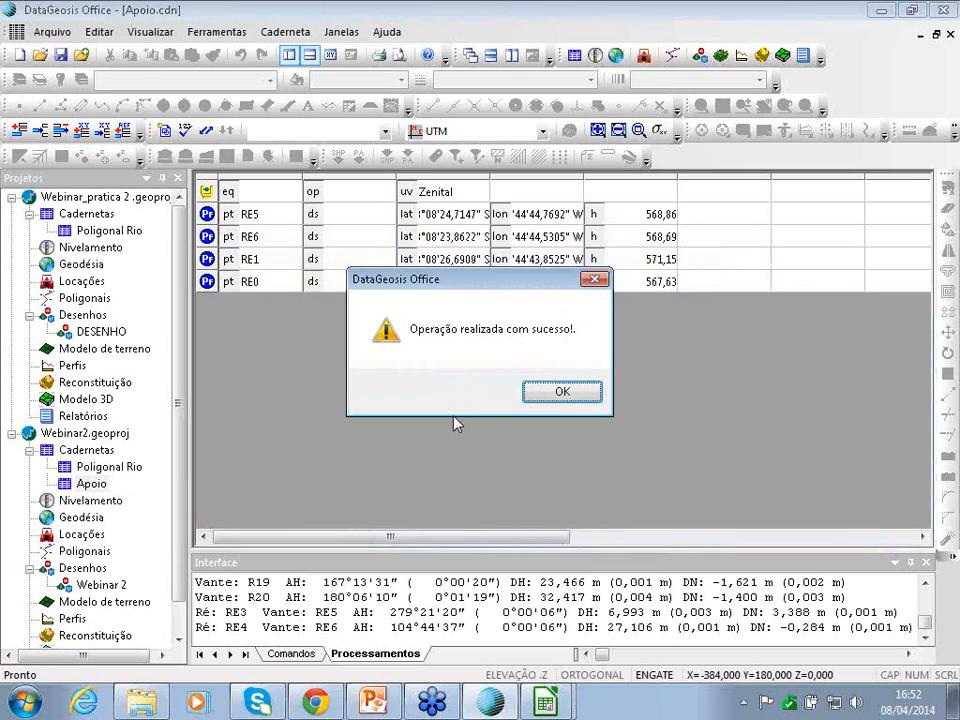
click(561, 393)
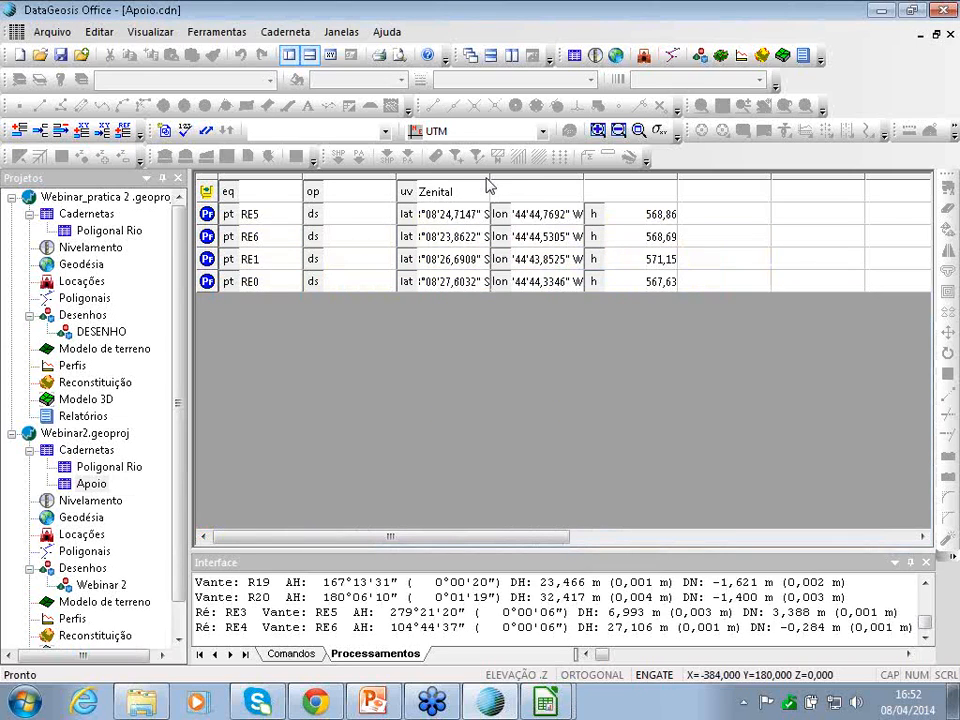
- Recalculate Poligonal Rio, saving Apoio, and widen the lat column to read latitudes
drag(490, 186, 516, 186)
click(87, 468)
double_click(87, 468)
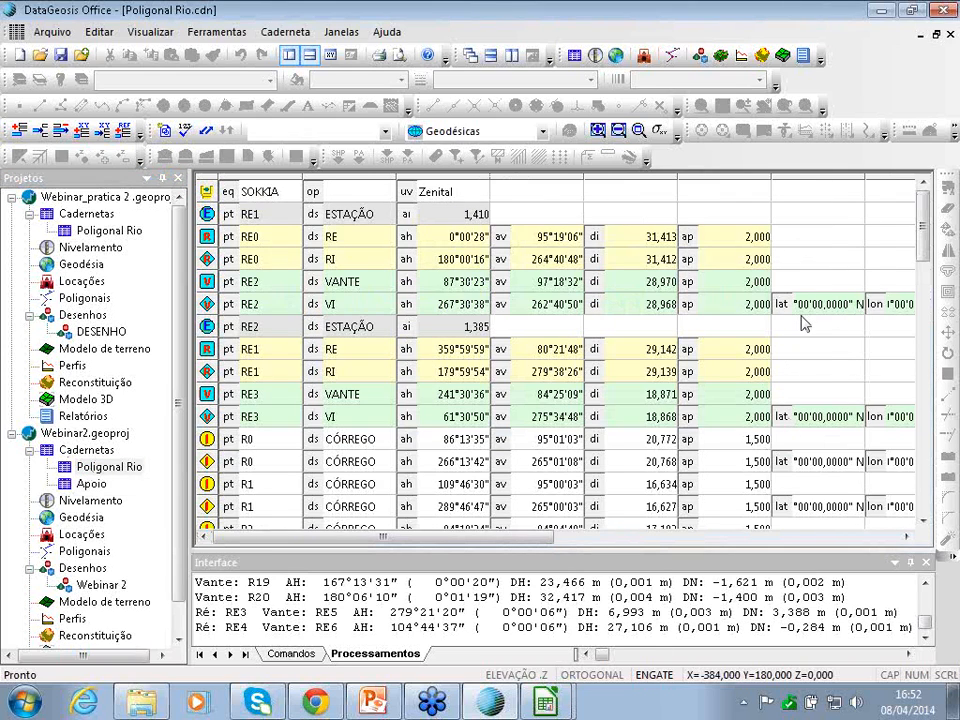
click(285, 31)
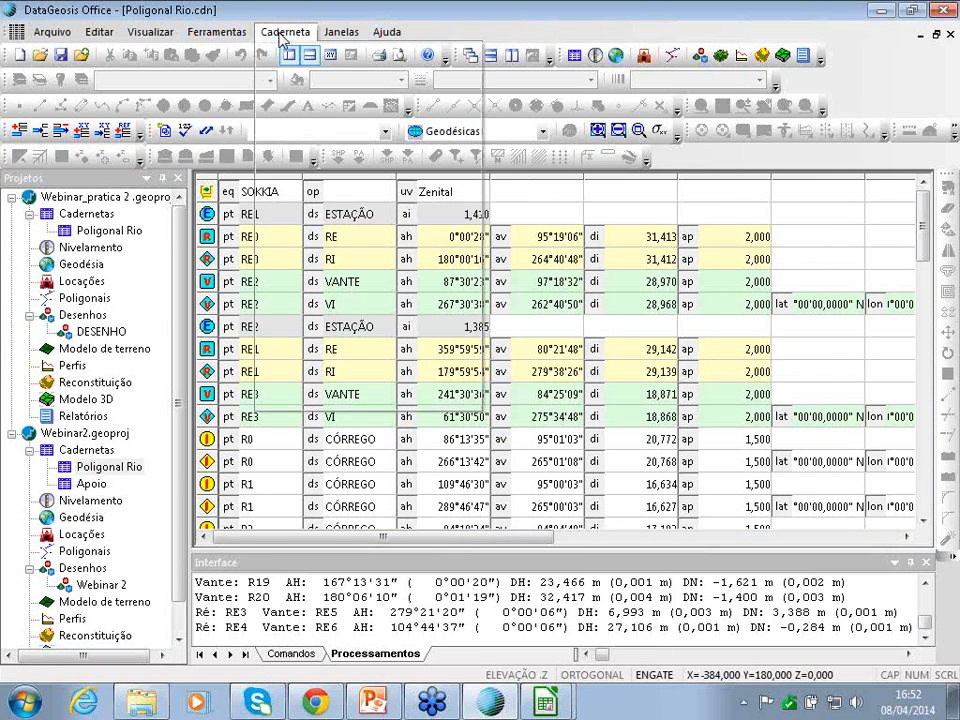
click(324, 58)
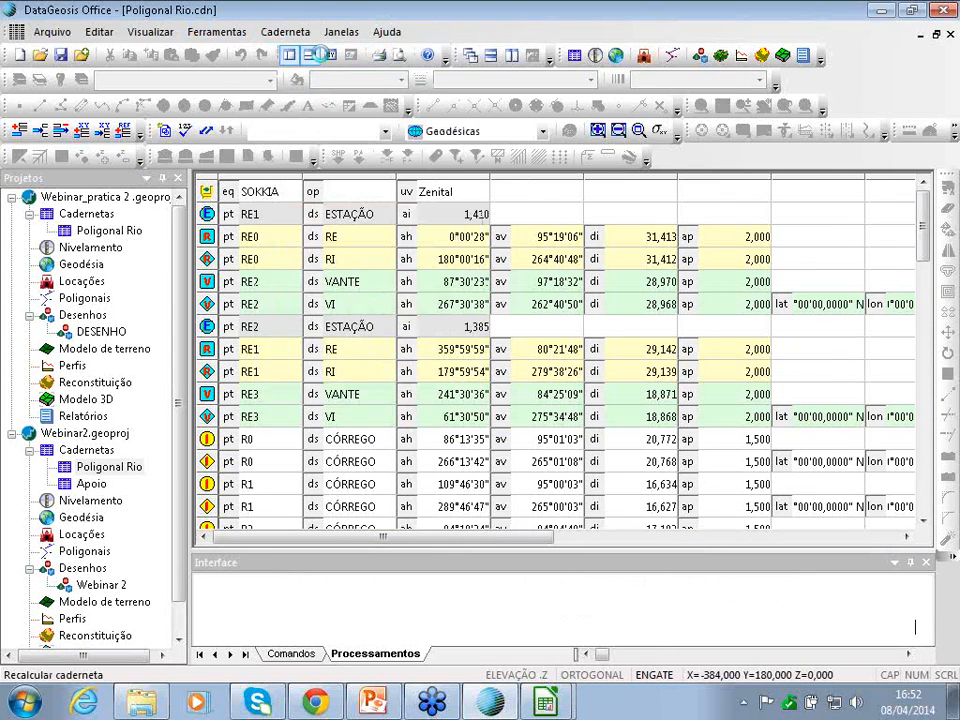
click(420, 392)
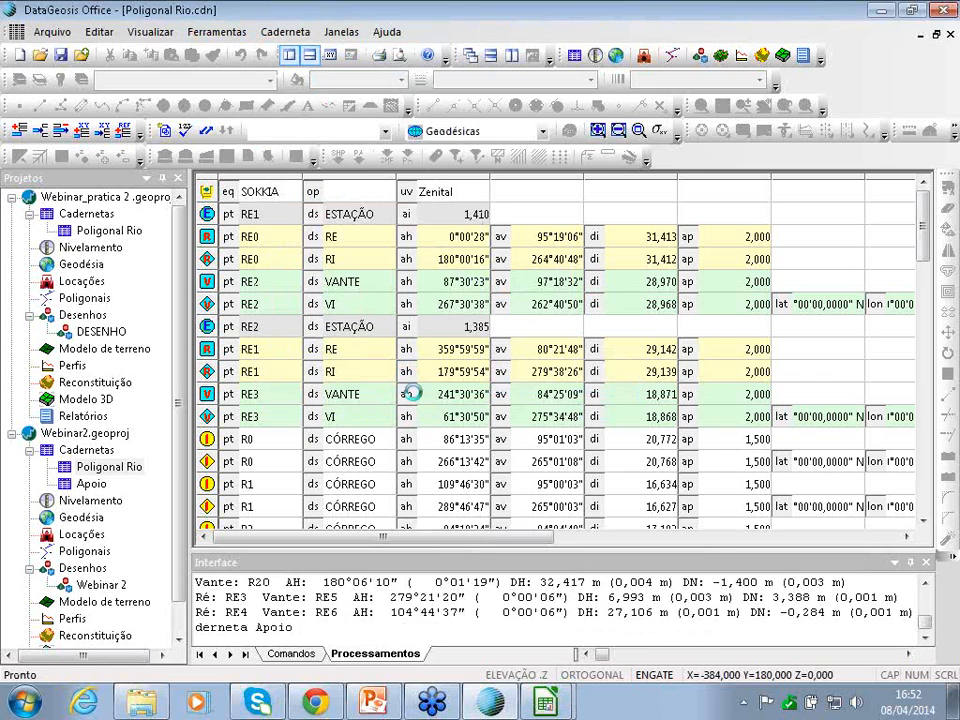
drag(866, 181, 883, 181)
- Delete the Webinar 2 drawing from the Webinar2 project
mouse_move(519, 537)
mouse_down()
mouse_move(562, 541)
mouse_move(506, 544)
mouse_up()
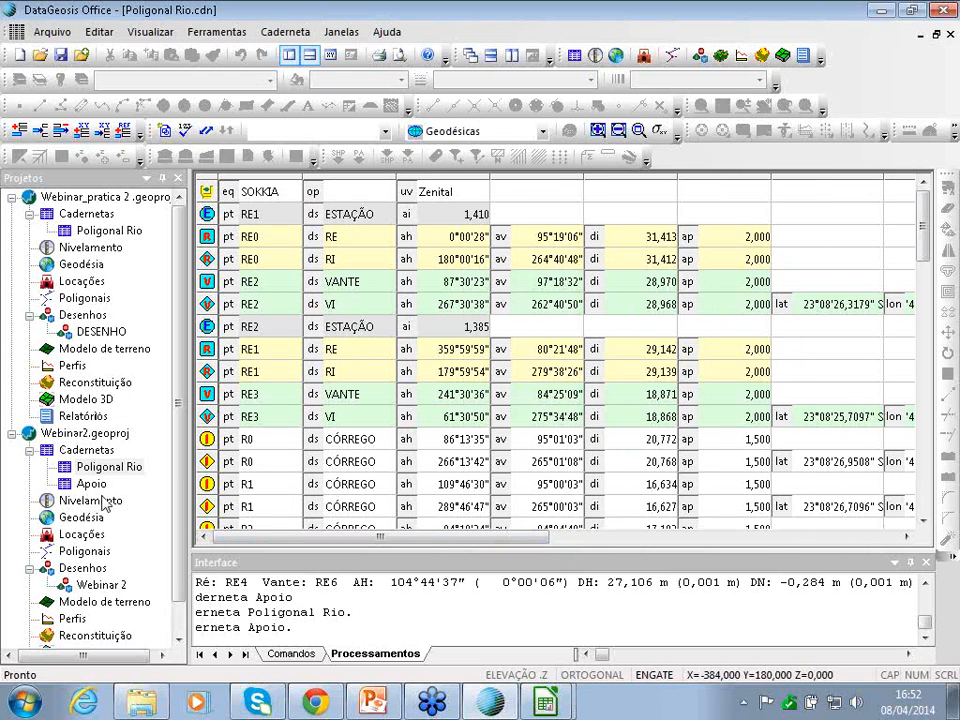
click(92, 590)
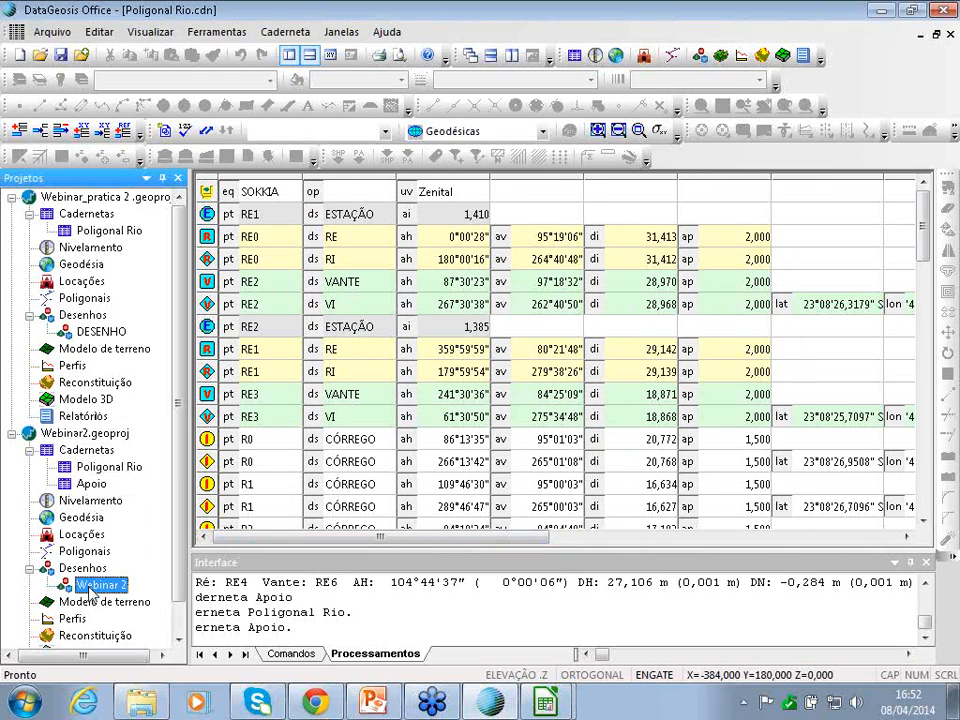
right_click(92, 590)
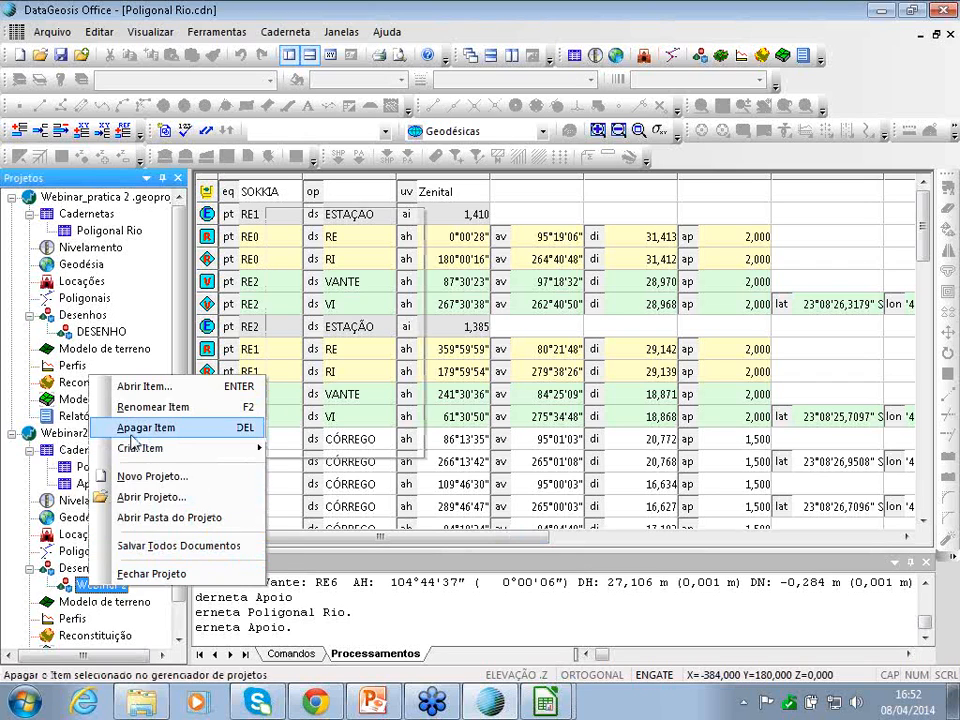
click(132, 428)
click(470, 394)
- Add a new drawing named 'Webinar - pratica 2' under Desenhos
right_click(146, 564)
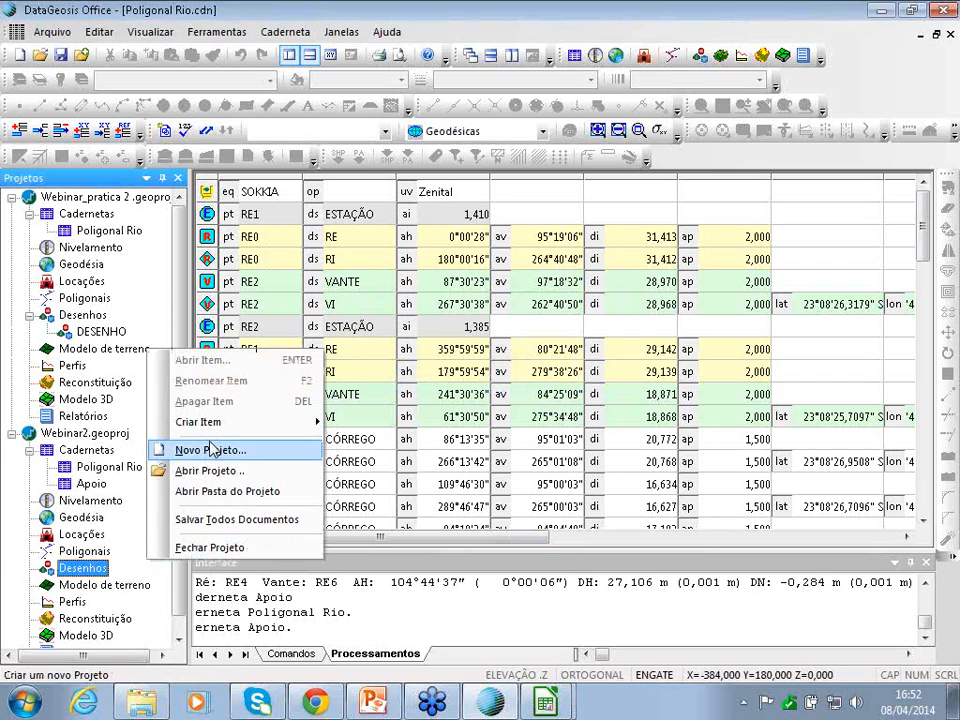
mouse_move(240, 423)
click(370, 503)
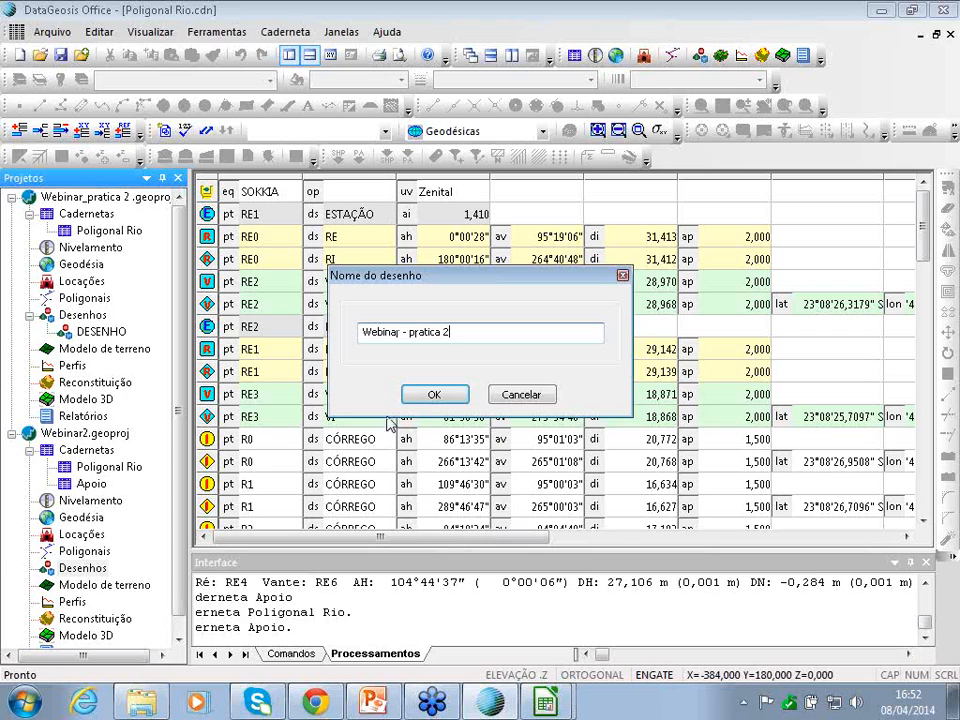
click(435, 395)
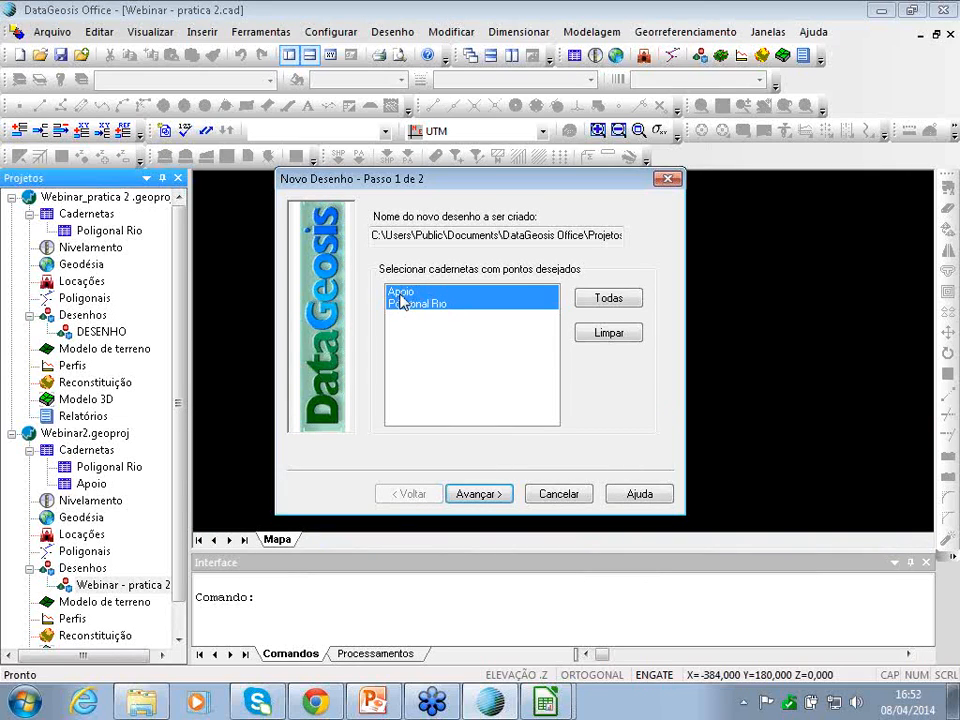
- Build the drawing from Apoio and Poligonal Rio in SIRGAS 2000 UTM zone 23 south
click(401, 294)
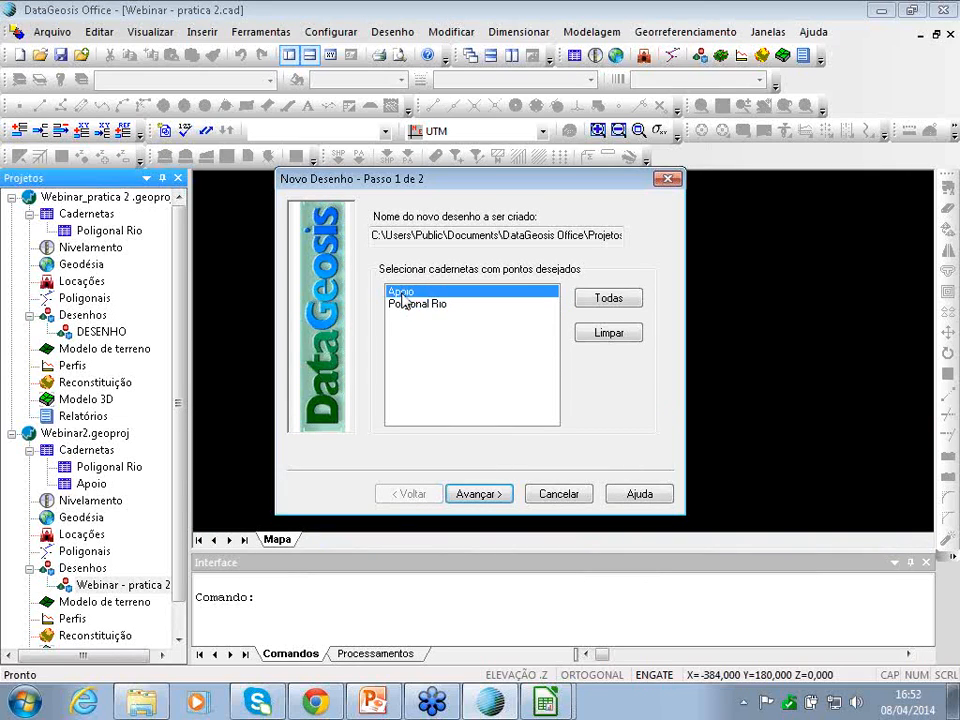
click(458, 305)
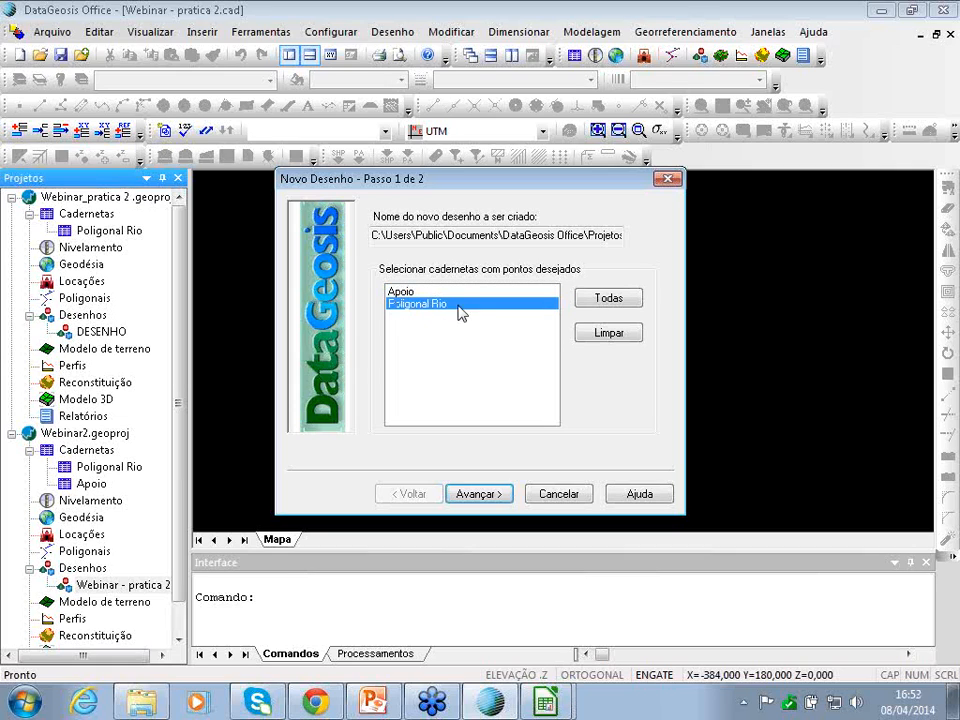
click(490, 494)
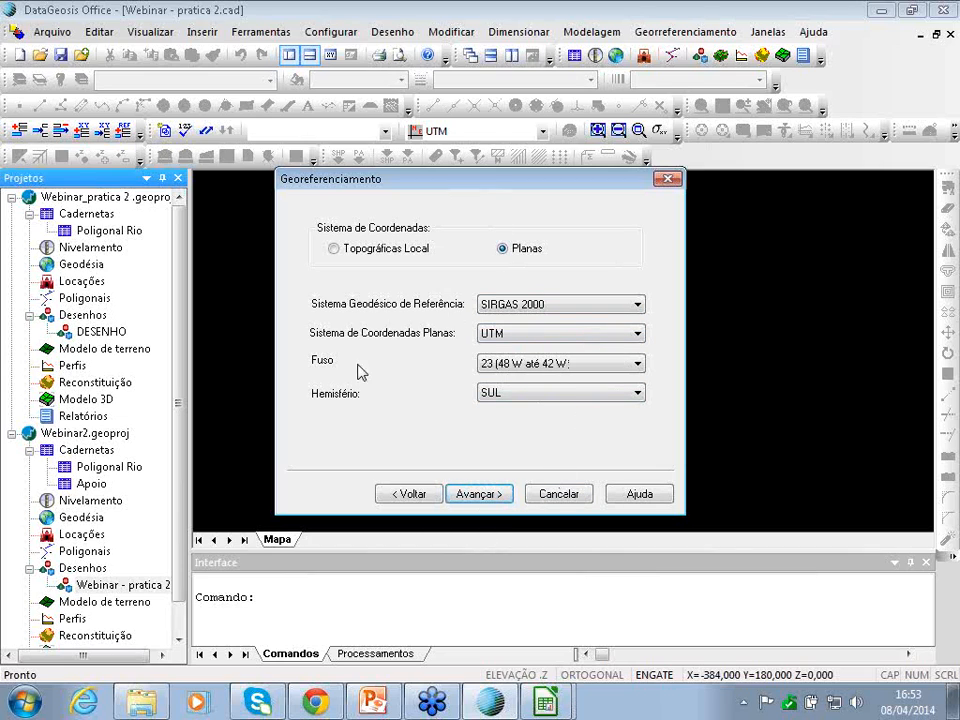
click(486, 496)
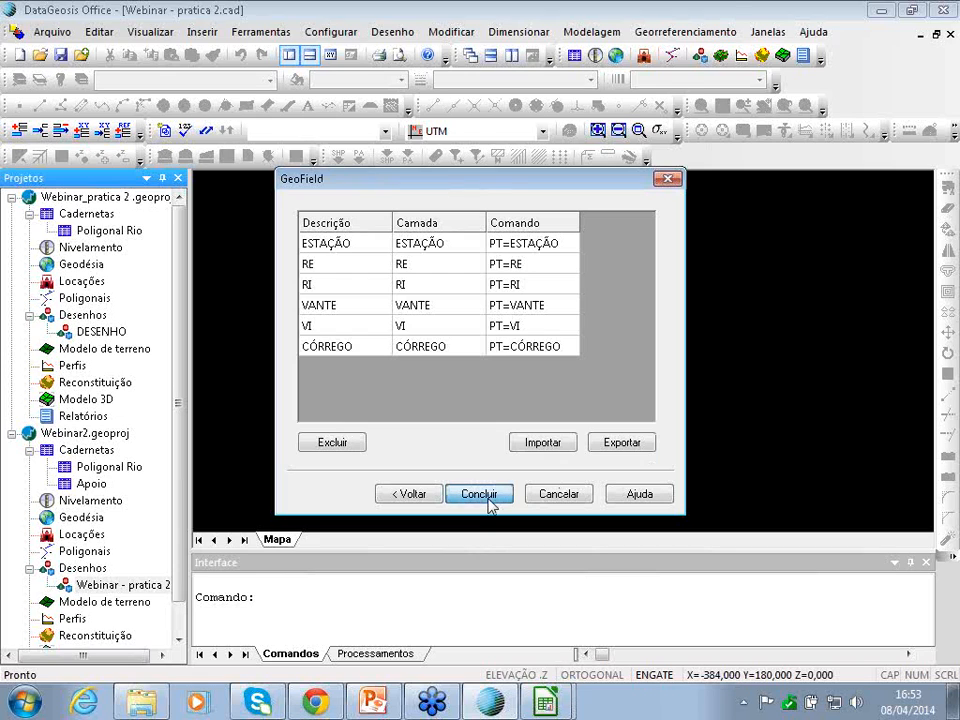
click(481, 494)
scroll(586, 336, down, 2)
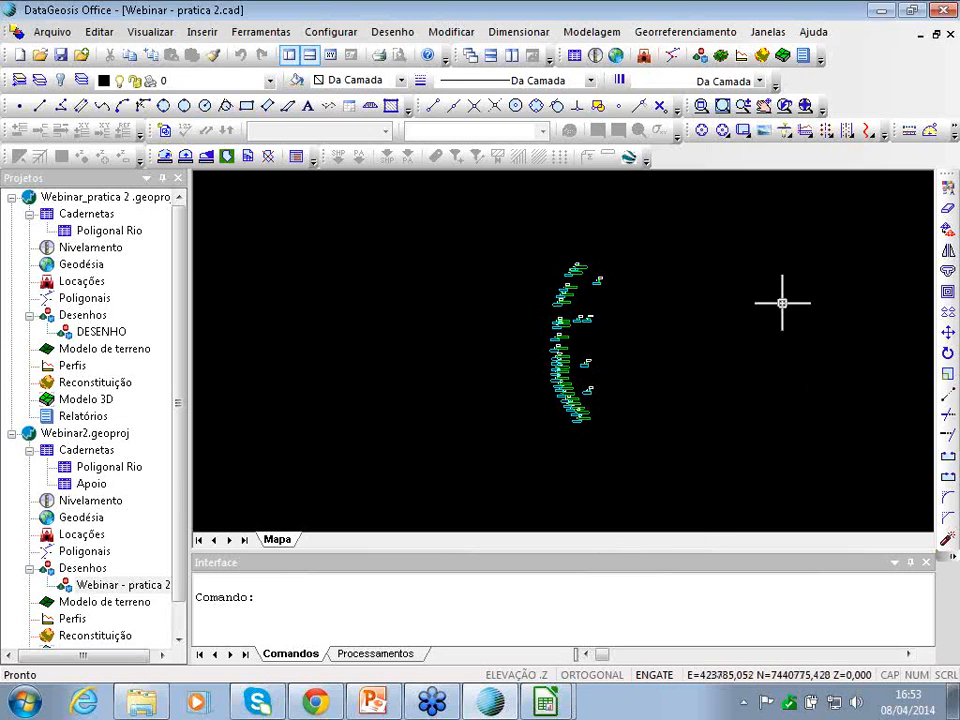
- Start the INCRA project and browse to the Webinar - 08-04-2014 Prática 2 folder, then cancel saving
click(688, 32)
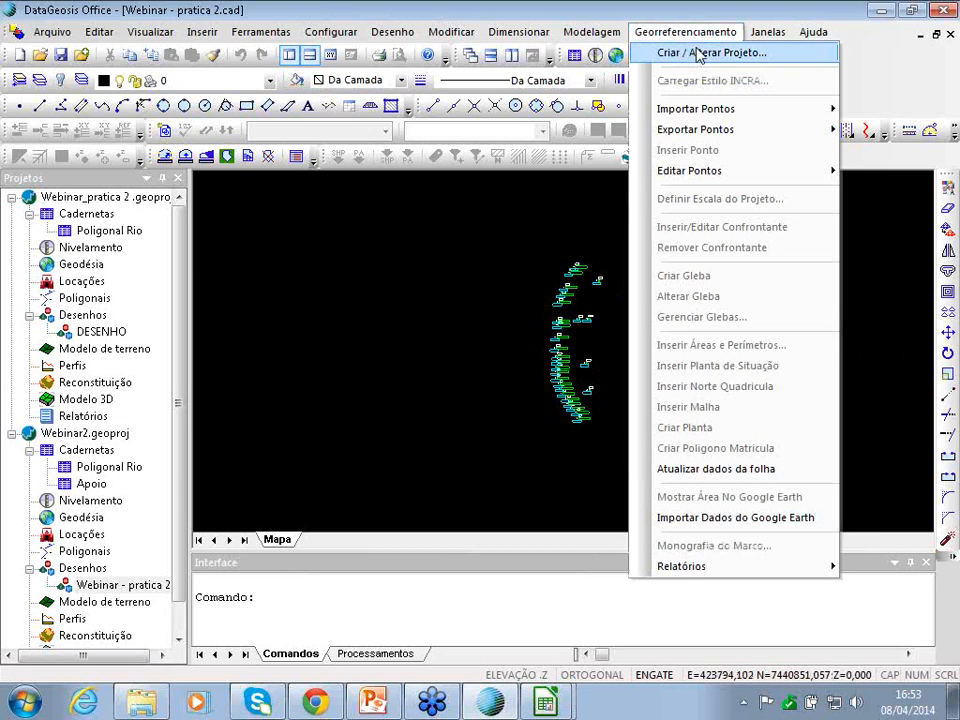
click(700, 54)
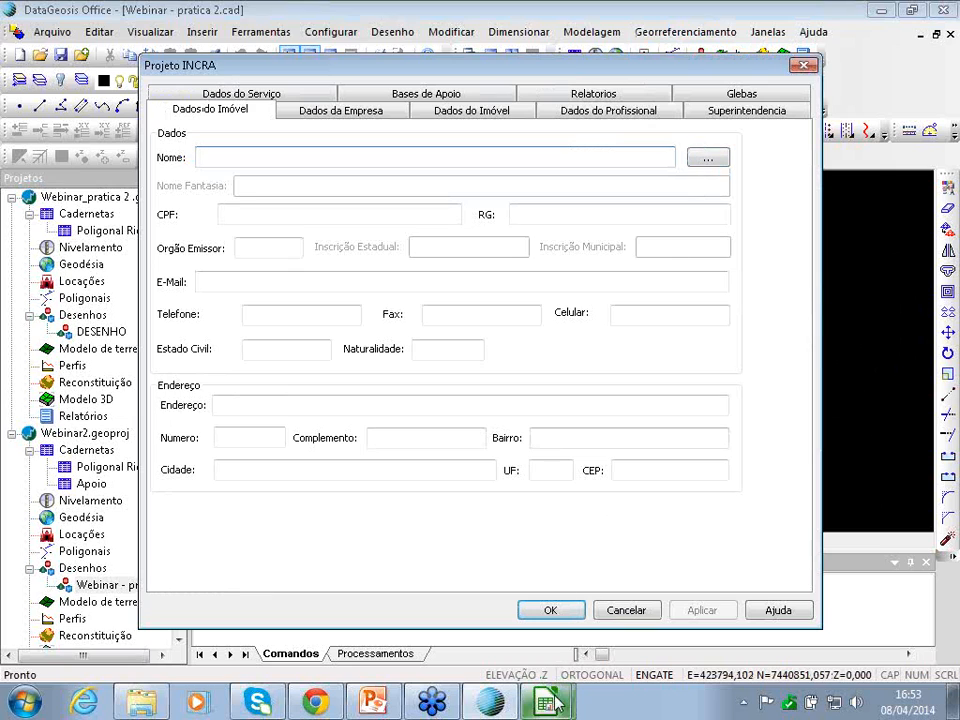
click(708, 157)
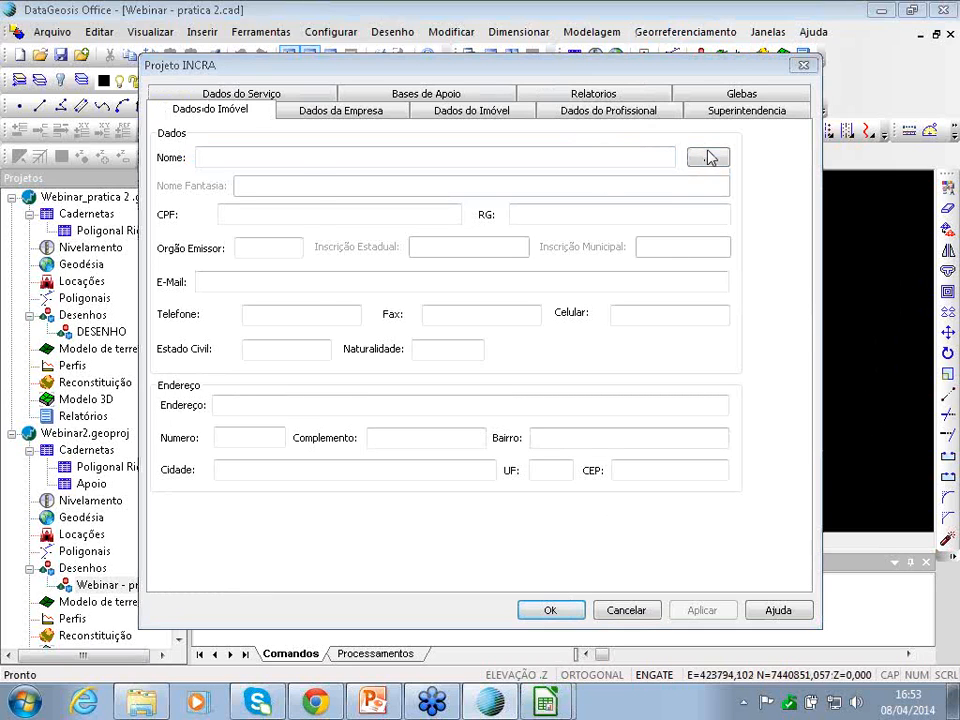
click(328, 147)
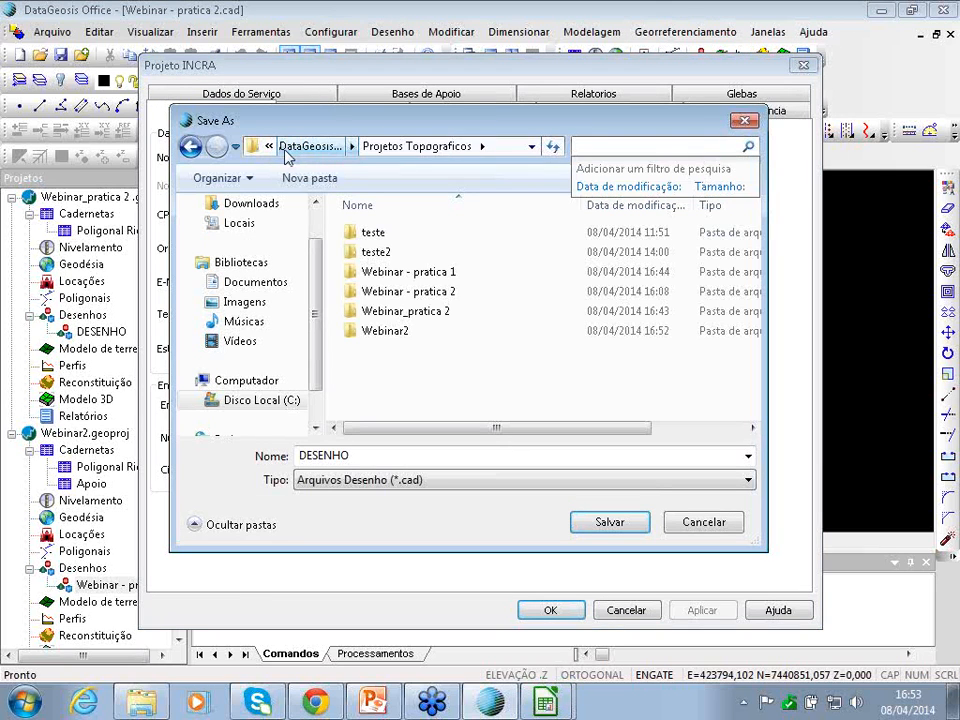
scroll(281, 229, up, 1)
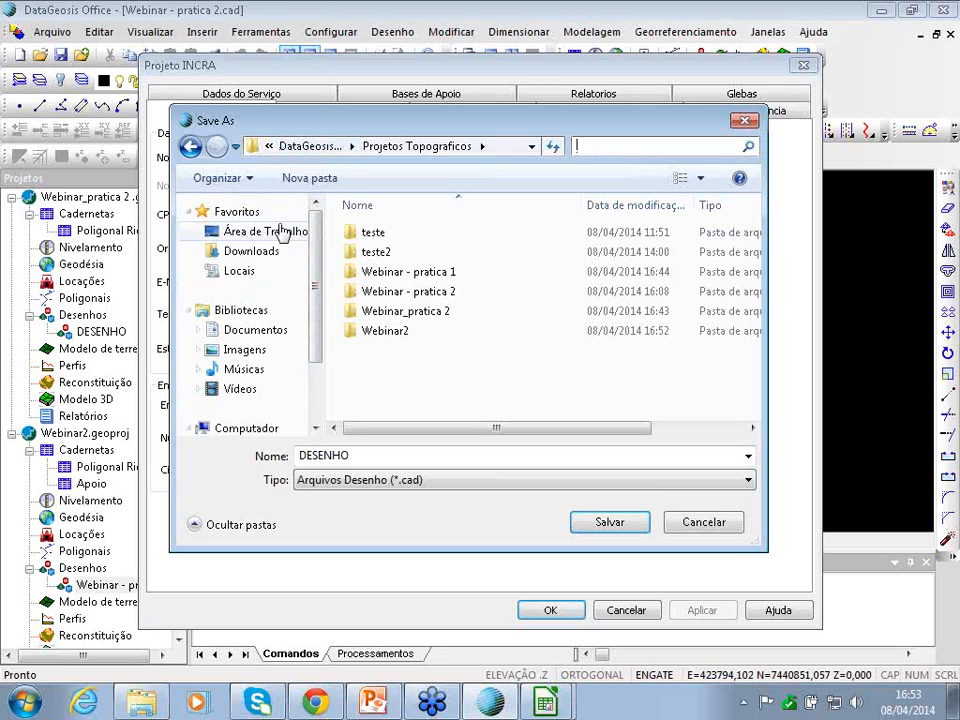
click(268, 231)
scroll(758, 300, down, 1)
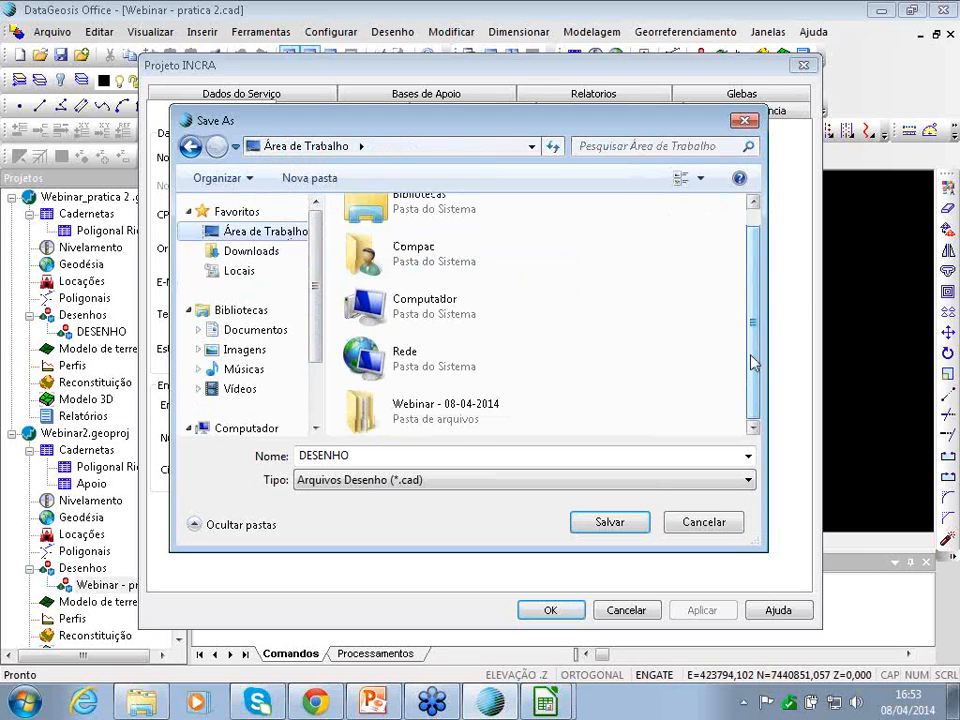
double_click(446, 408)
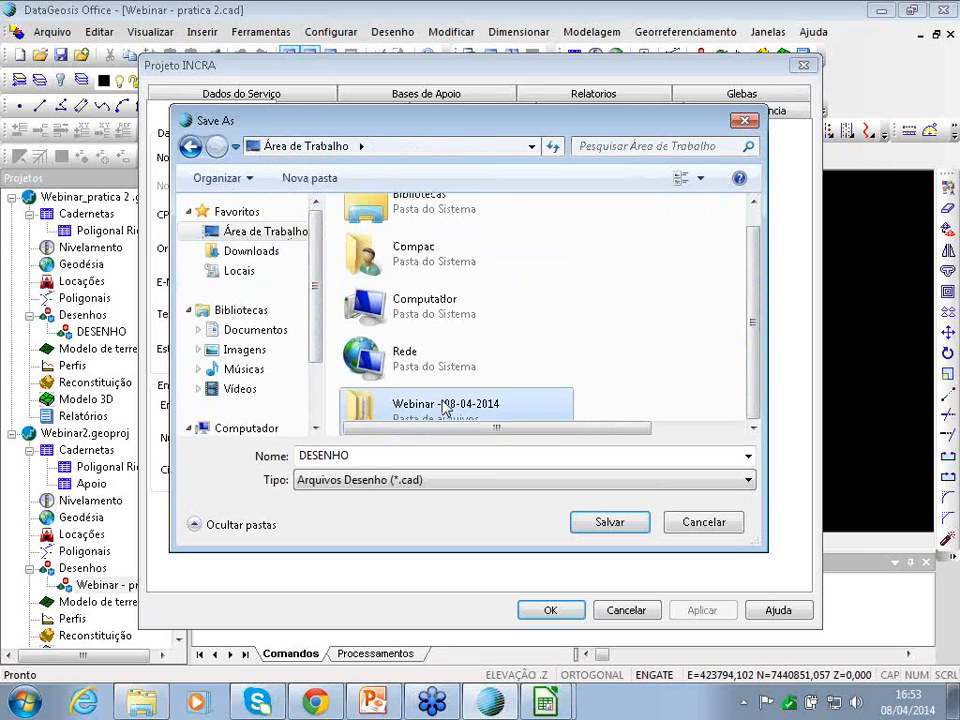
double_click(388, 274)
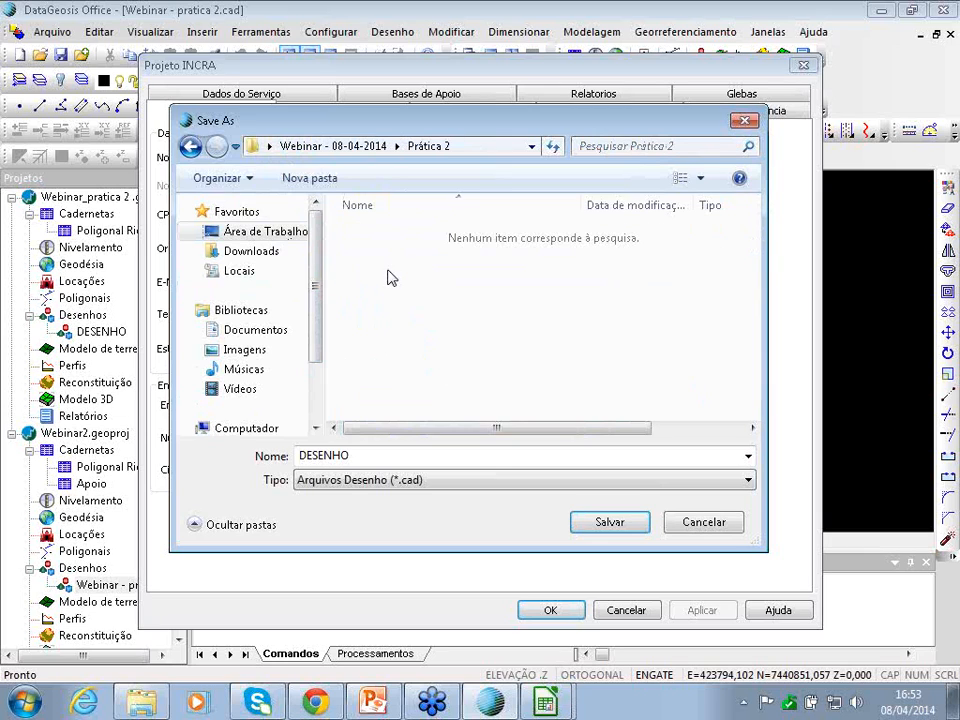
click(703, 522)
- Fill the property owner and company from saved records and apply the INCRA project
click(708, 157)
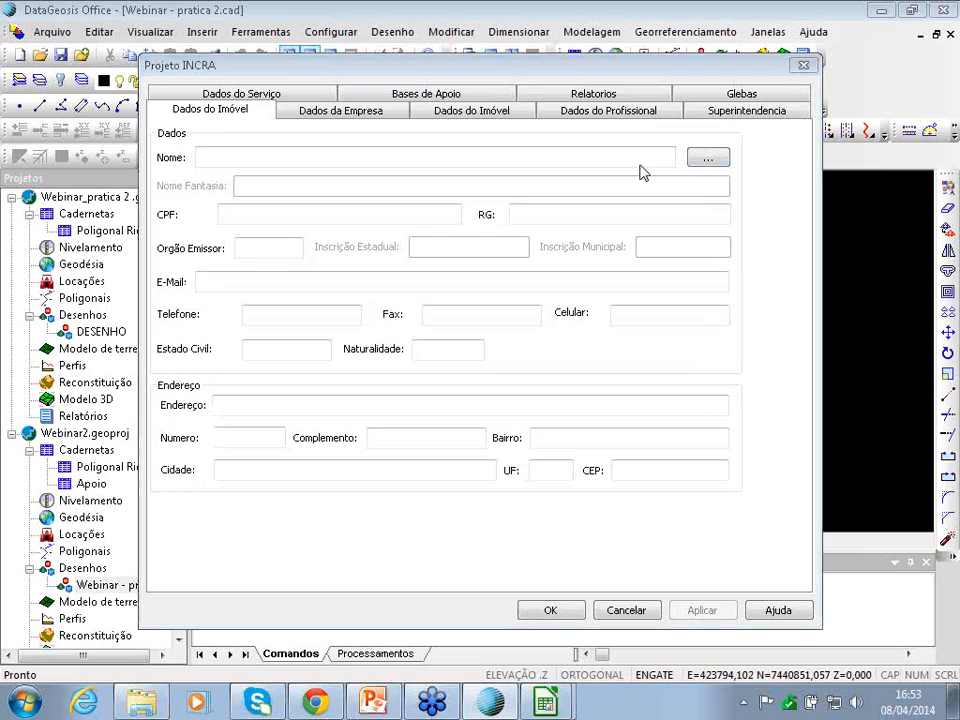
click(517, 199)
click(396, 227)
click(655, 573)
click(364, 114)
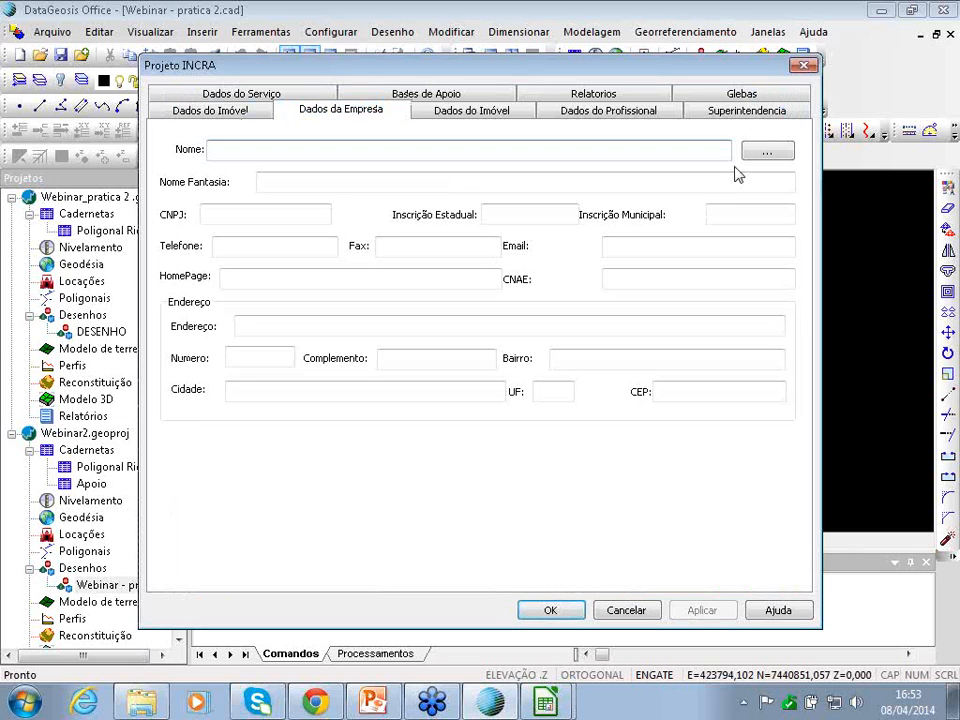
click(765, 151)
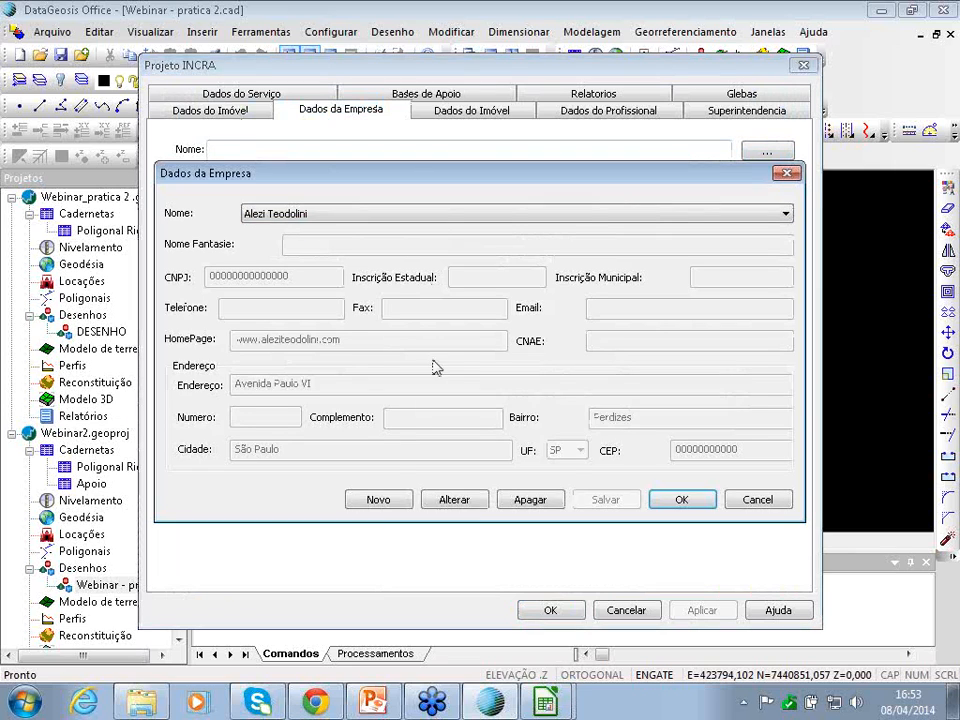
click(681, 503)
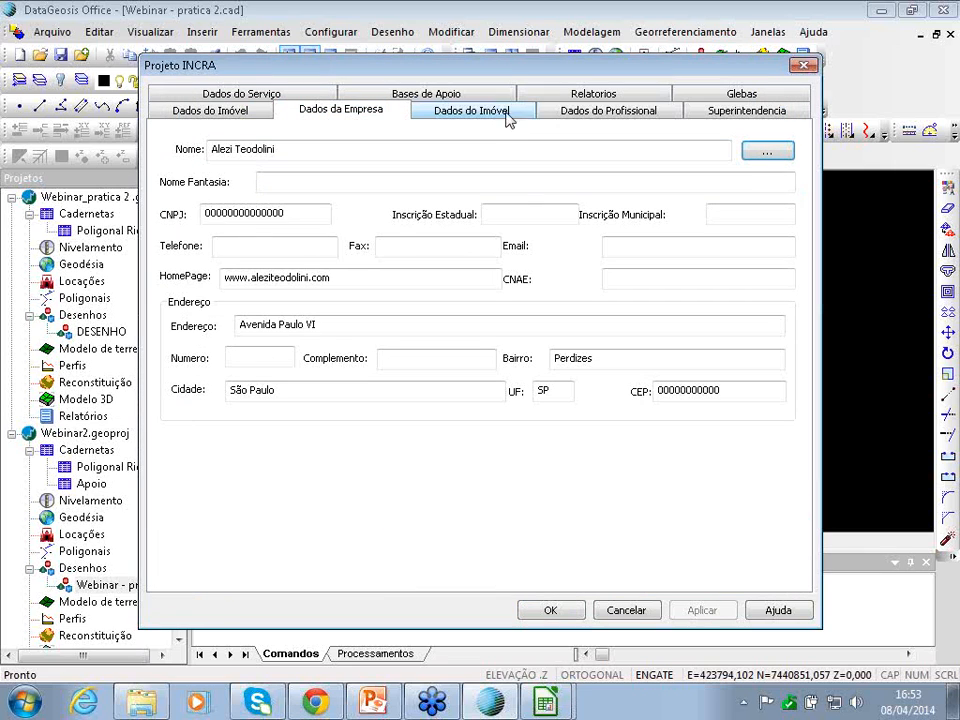
click(547, 612)
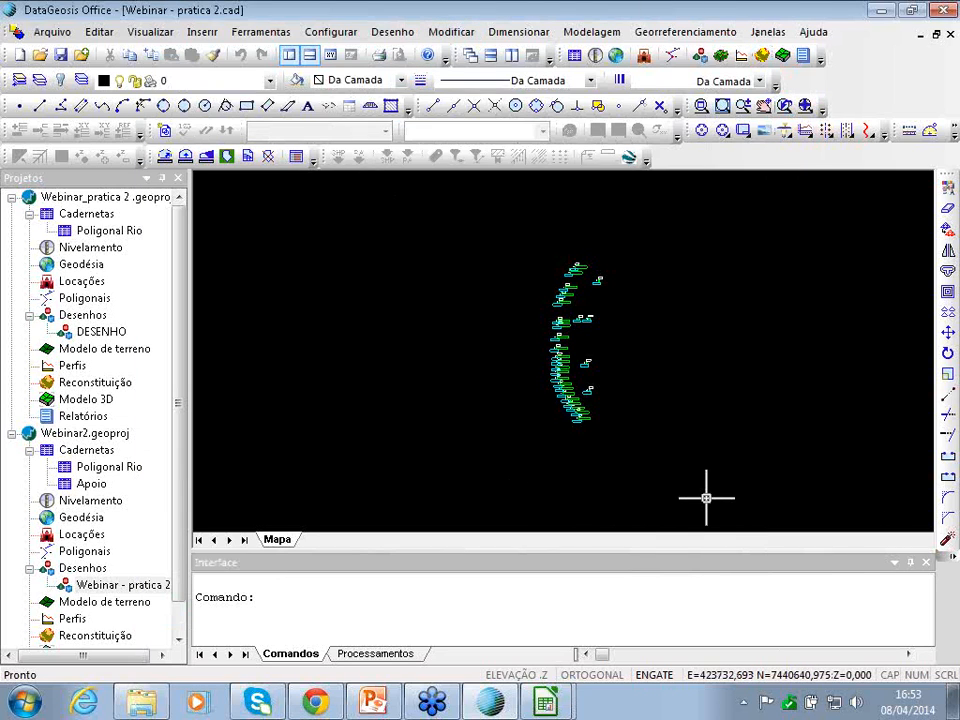
- Import points from the first GNSS Solutions survey overview report into Webinar - pratica 2
click(680, 34)
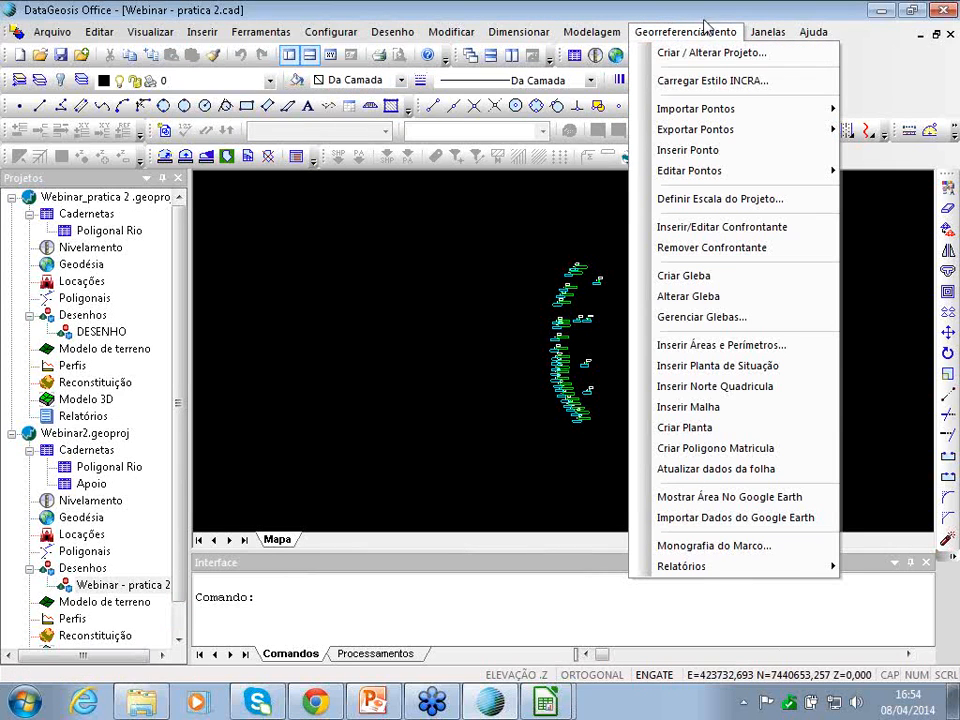
mouse_move(688, 107)
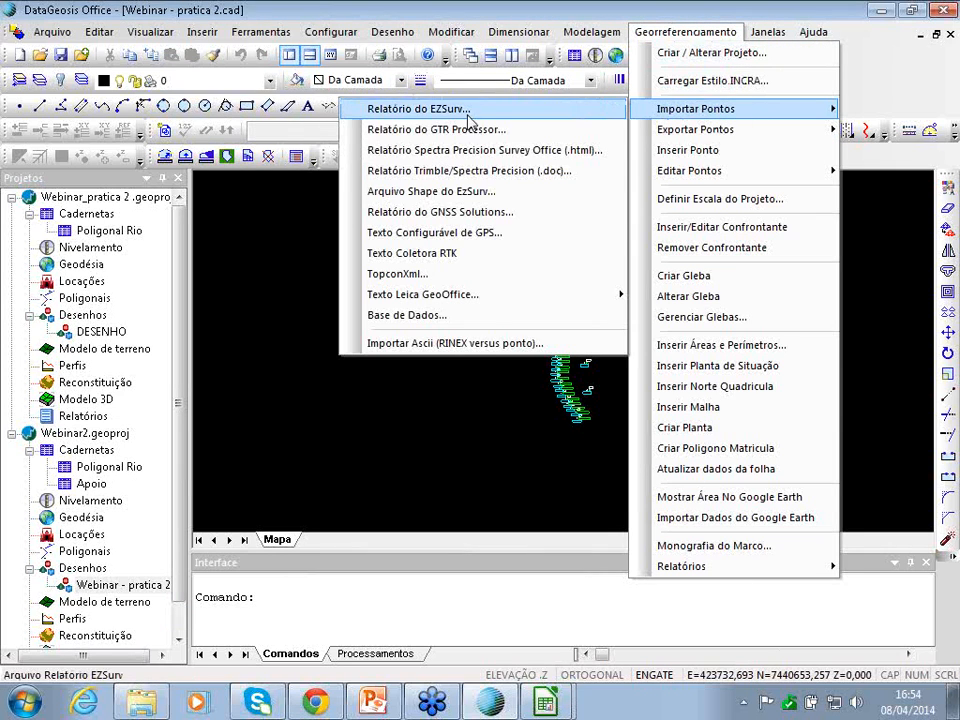
click(439, 214)
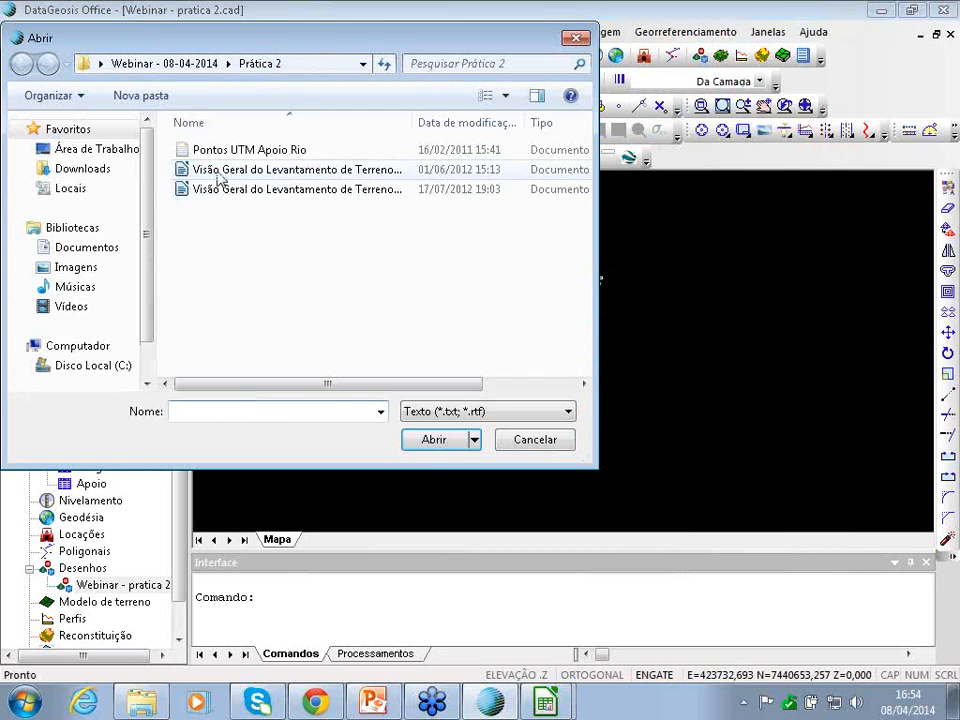
click(217, 172)
click(435, 442)
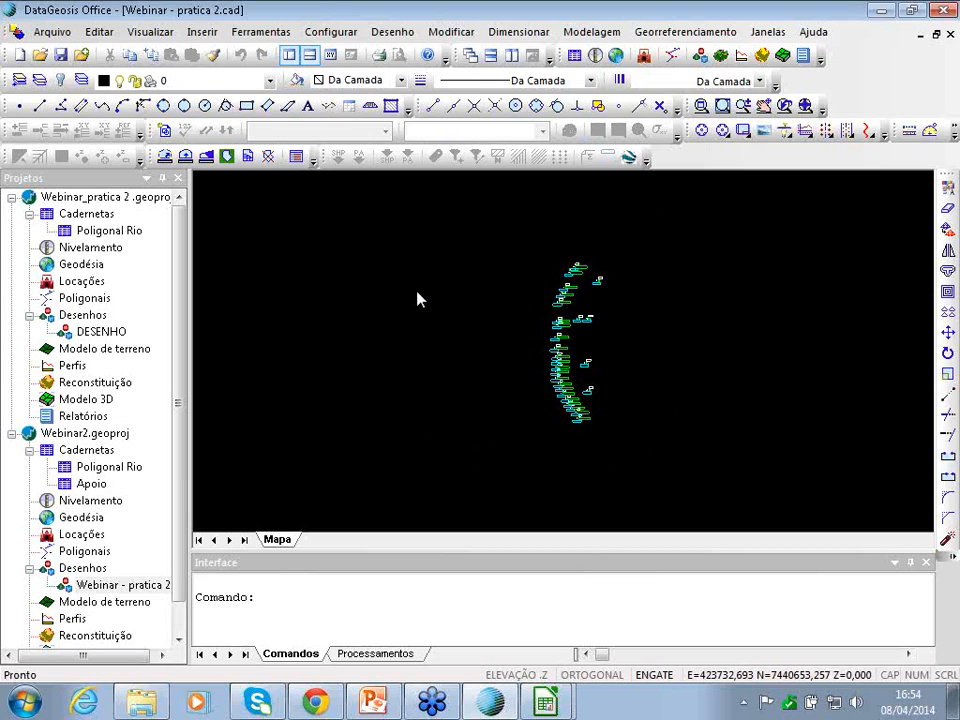
scroll(598, 368, down, 2)
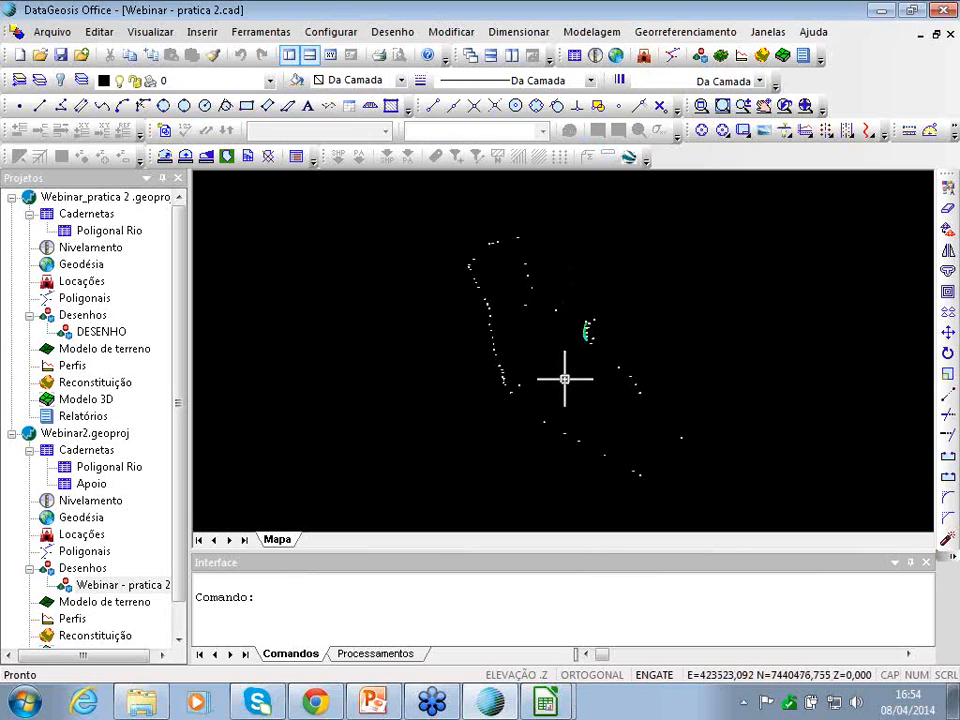
key(Right)
key(Left)
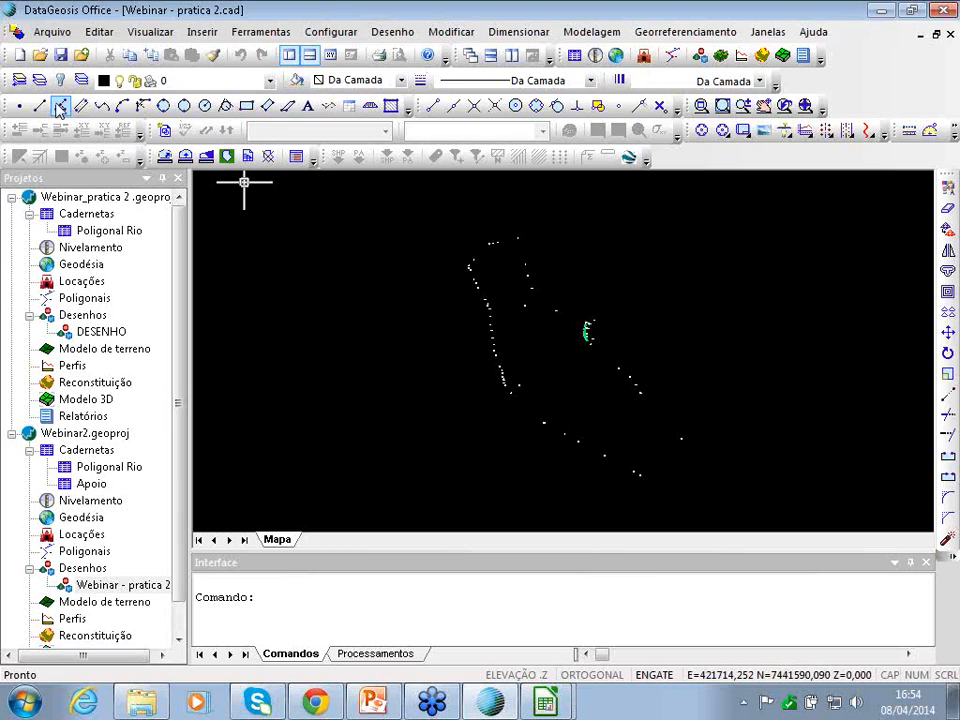
- Start a polyline at the upper survey point and add vertices through LXX1, X6 and the lower points
click(59, 106)
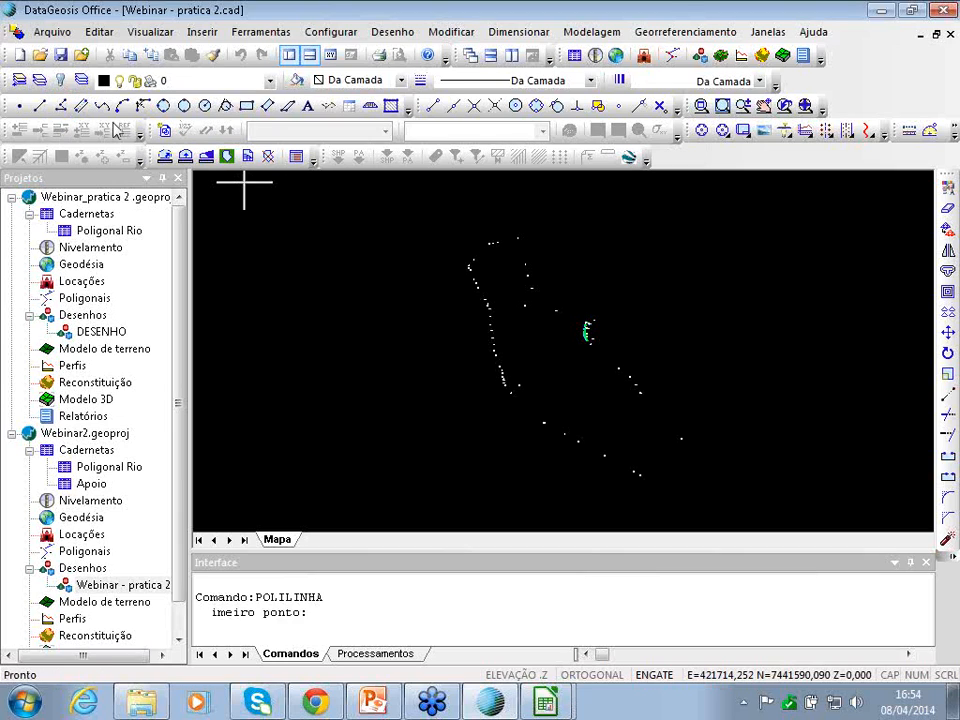
scroll(526, 235, up, 3)
scroll(526, 236, up, 3)
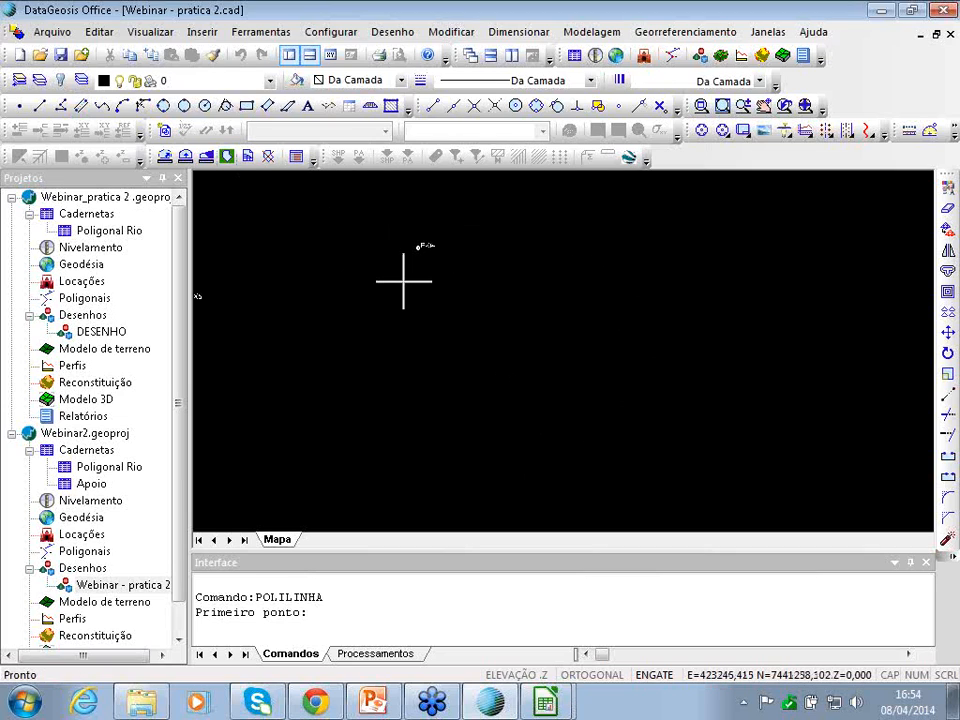
scroll(404, 281, down, 3)
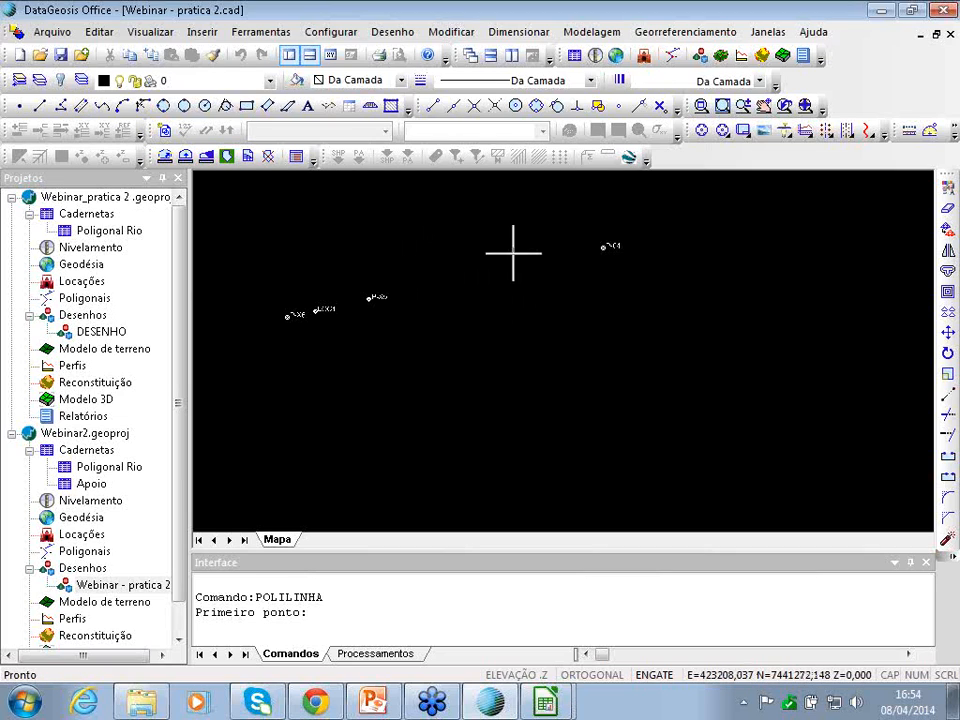
click(603, 247)
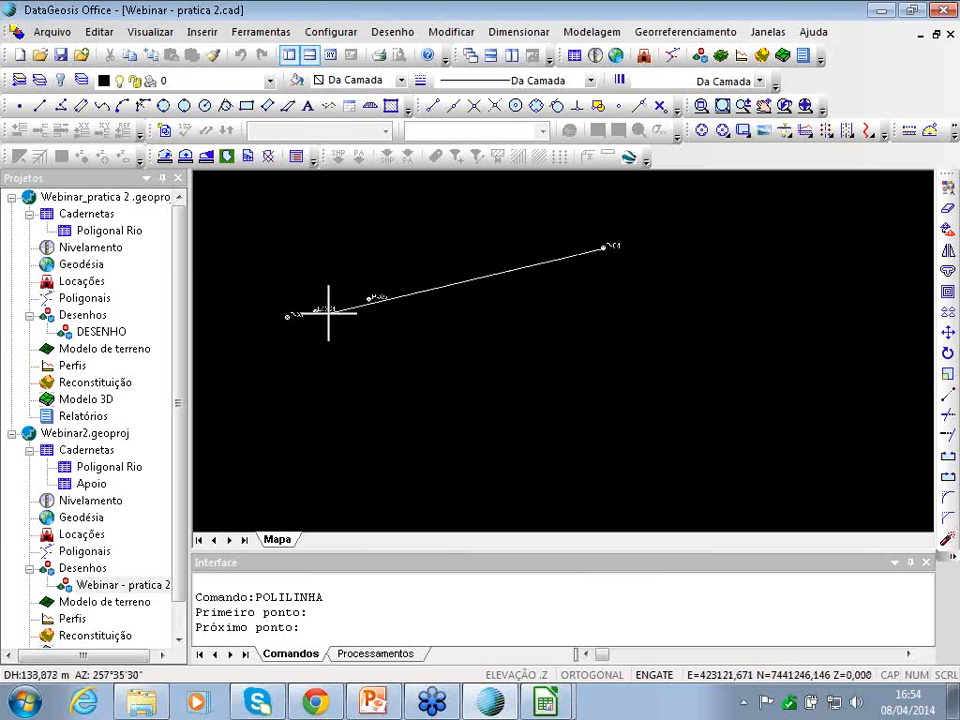
click(370, 298)
click(317, 311)
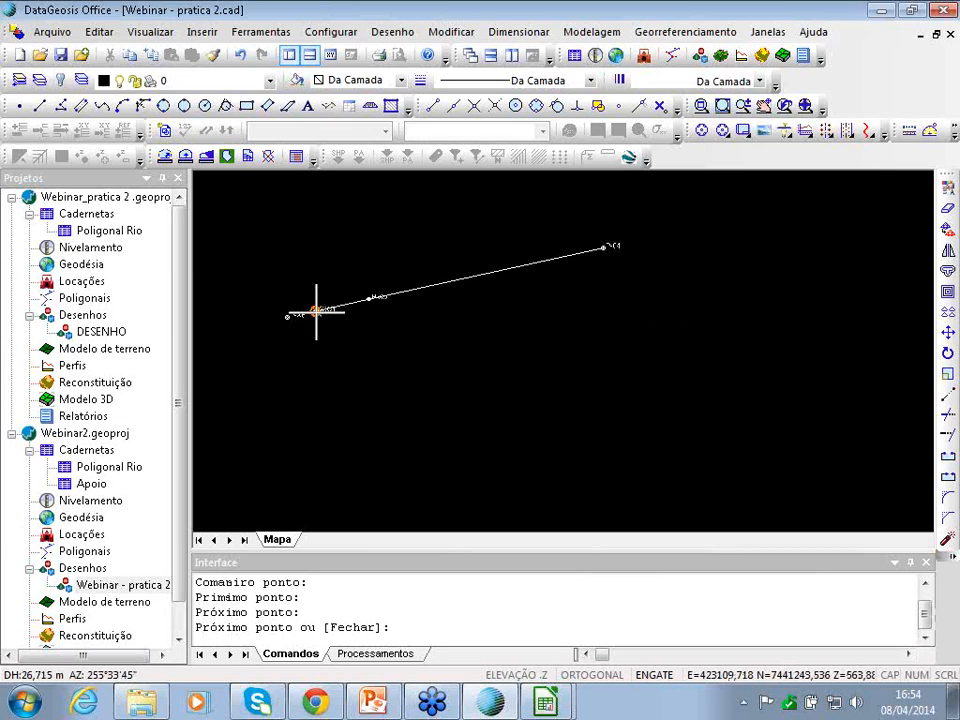
click(288, 316)
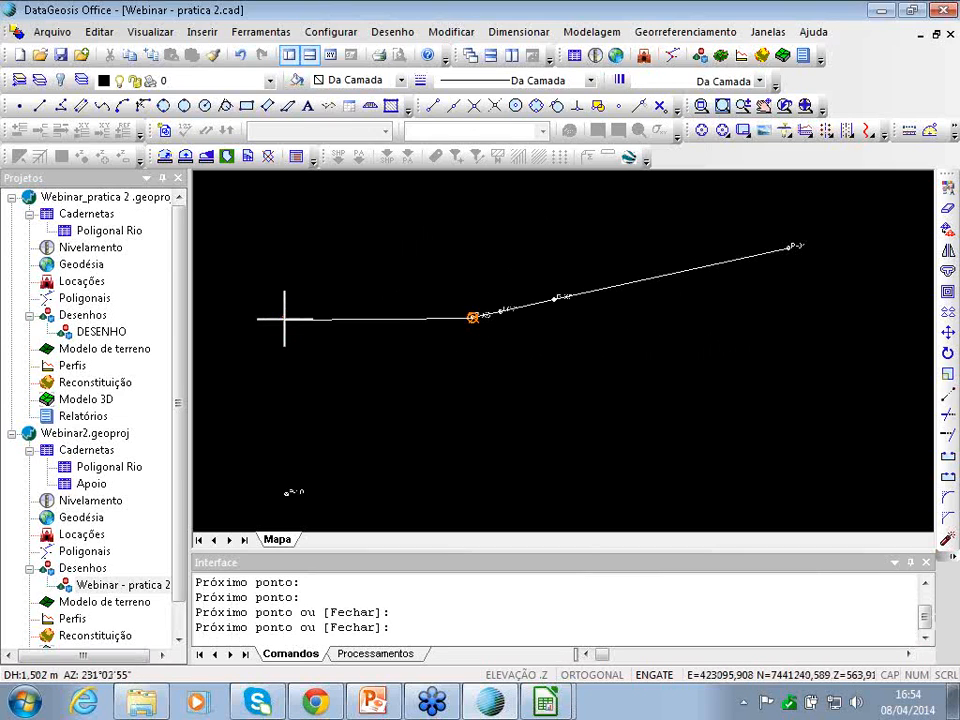
key(Left)
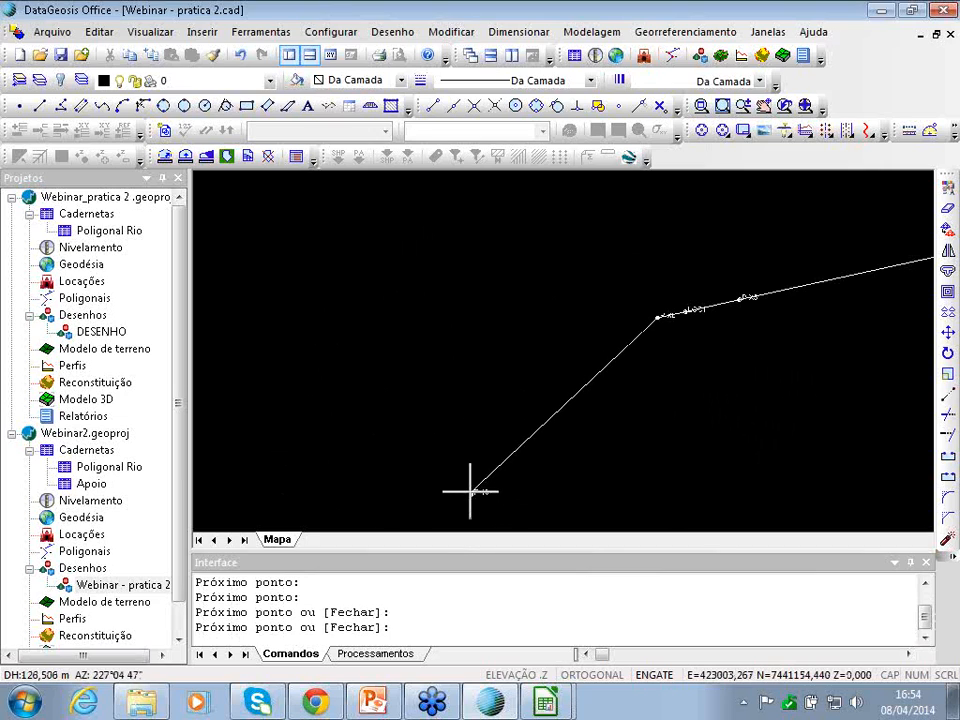
click(469, 493)
key(Down)
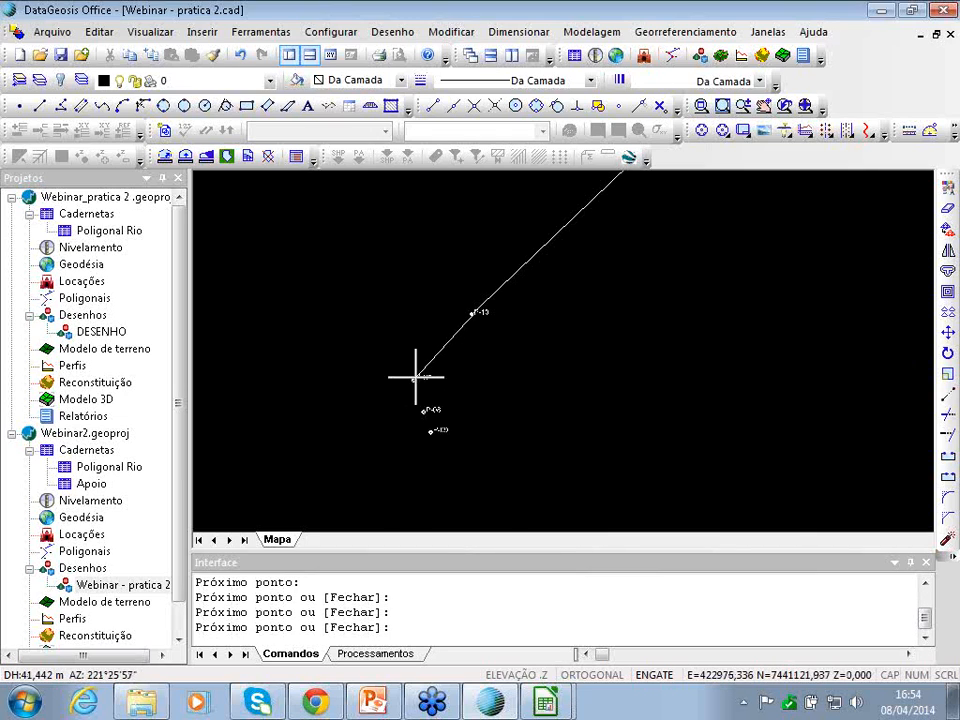
click(415, 378)
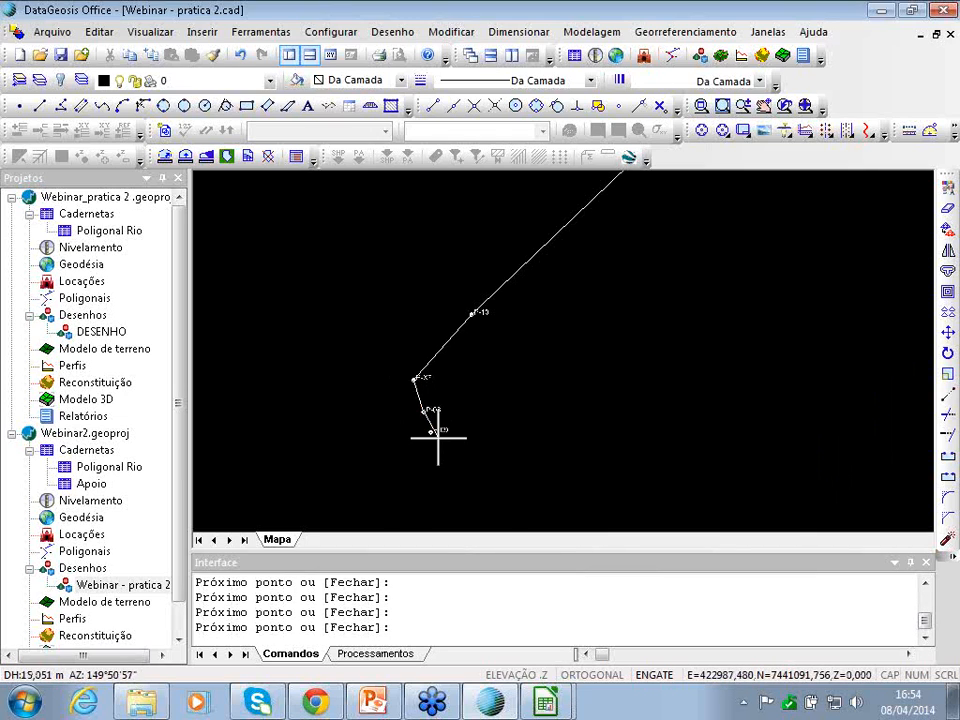
- Continue the polyline through CE-3, the GE point, CE-2, P-11, P-12 and P-13
scroll(434, 440, down, 3)
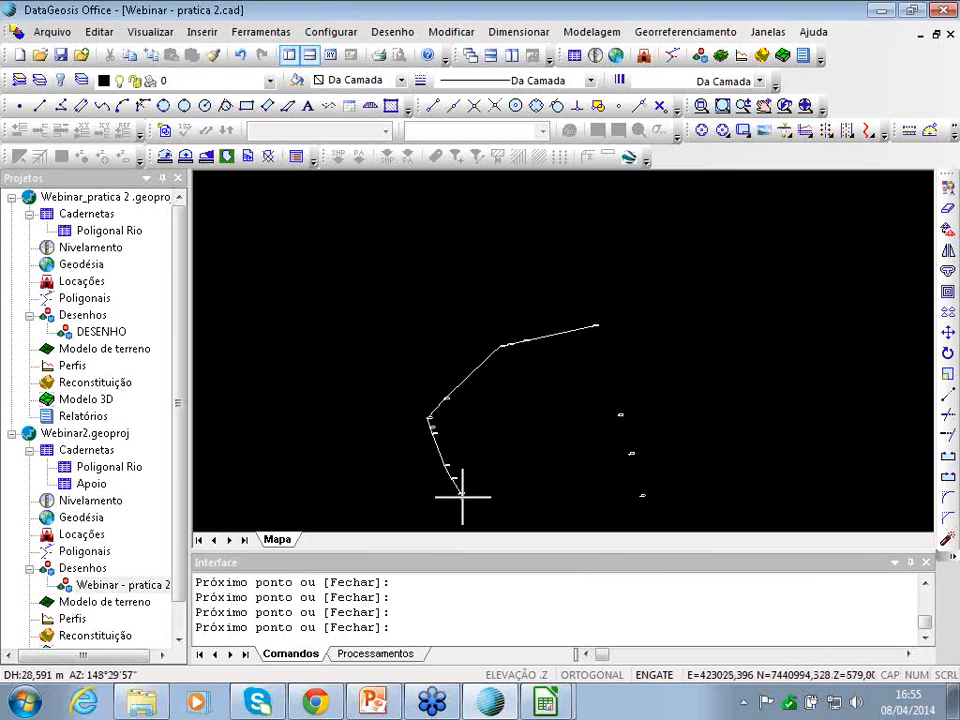
scroll(444, 467, up, 3)
scroll(443, 467, down, 2)
key(Down)
key(Down)
key(Down)
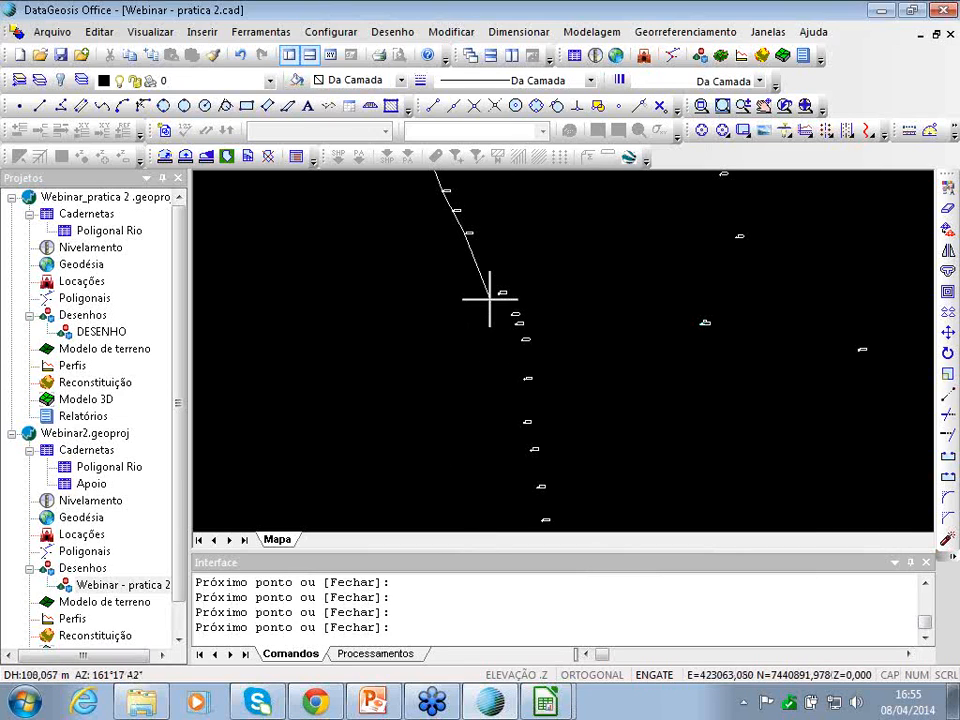
click(496, 295)
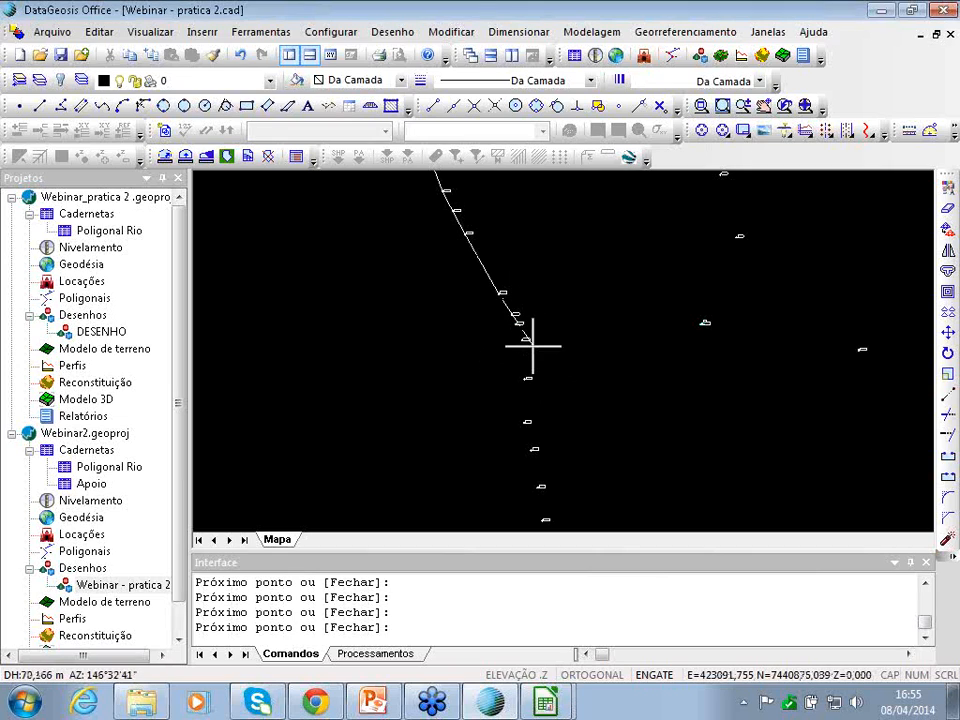
scroll(507, 311, up, 2)
click(519, 319)
click(528, 341)
click(540, 378)
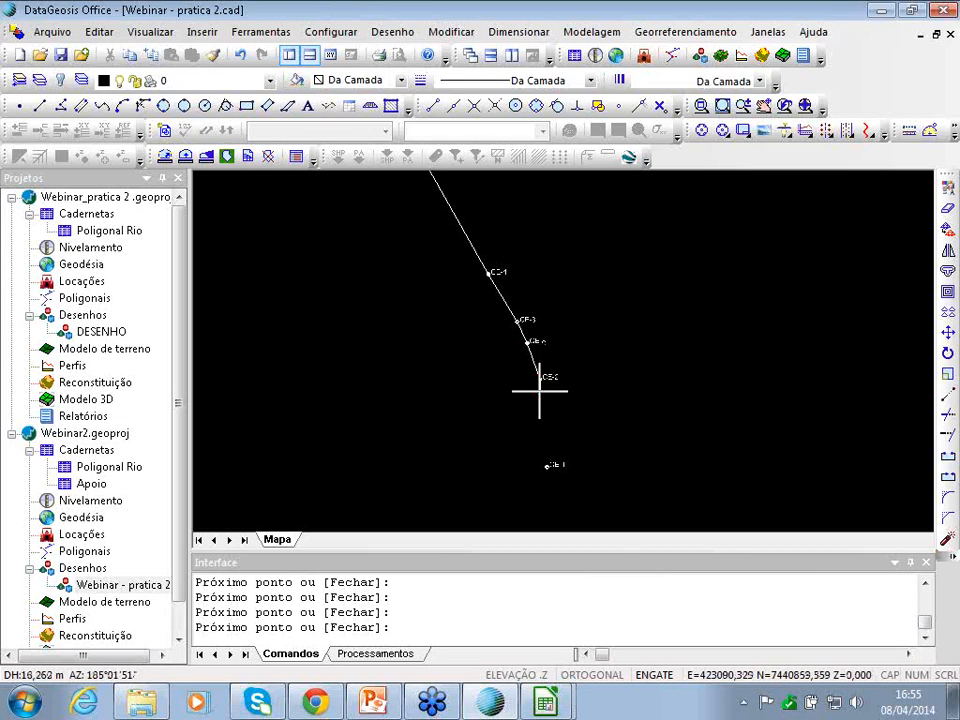
click(547, 464)
key(Down)
key(Down)
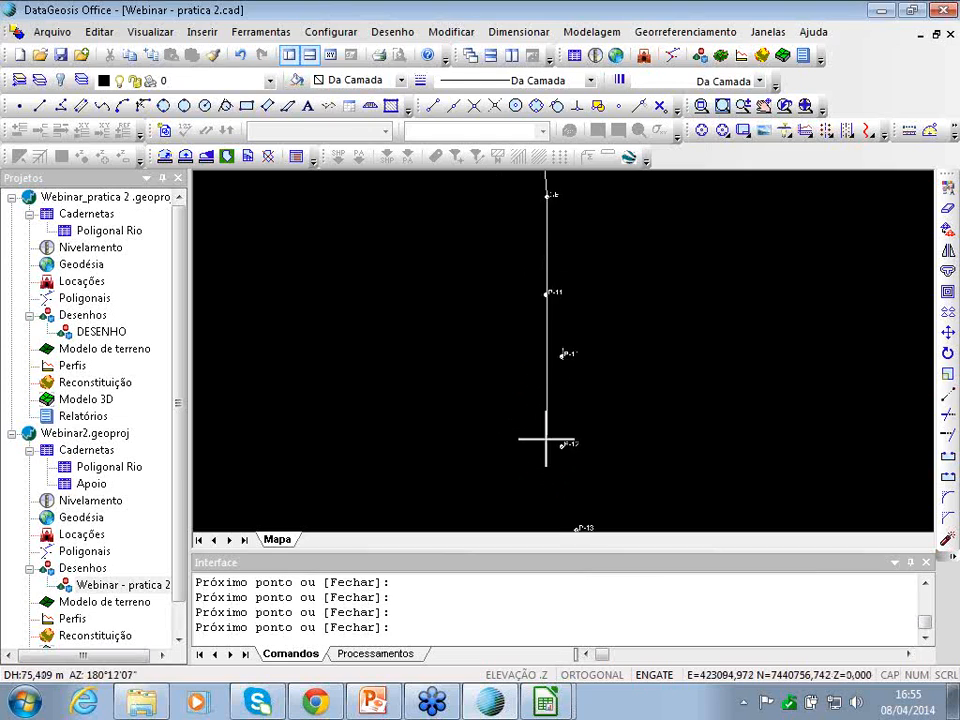
click(547, 293)
click(562, 354)
click(576, 437)
- Extend the polyline through P-14 to P-21, F-01, B-00 and M-34, ending it at B-05
key(Down)
key(Down)
click(587, 333)
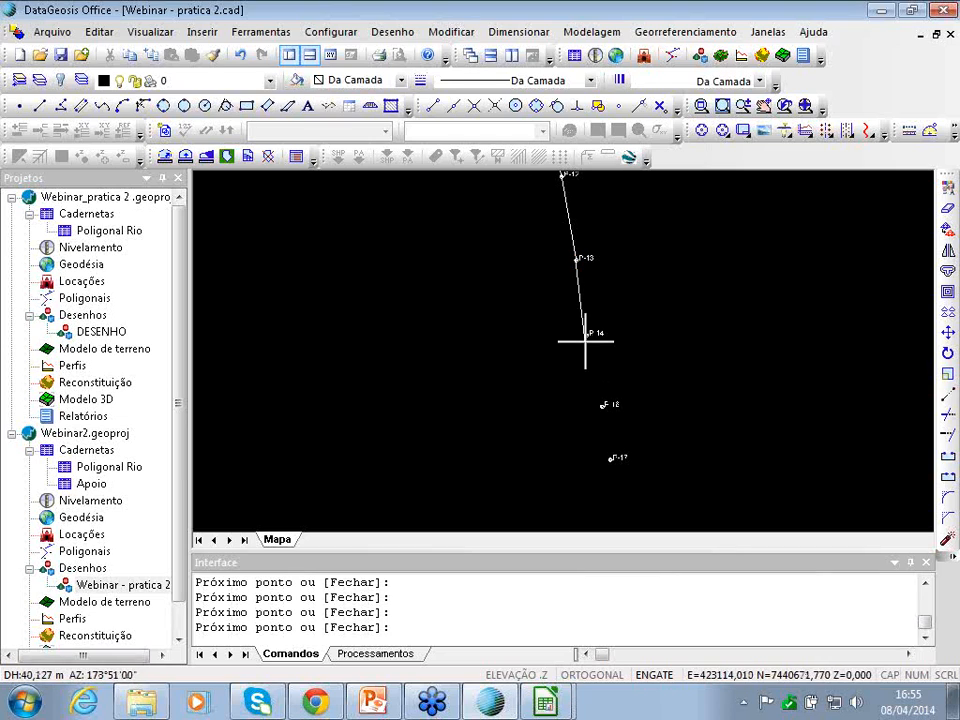
click(601, 405)
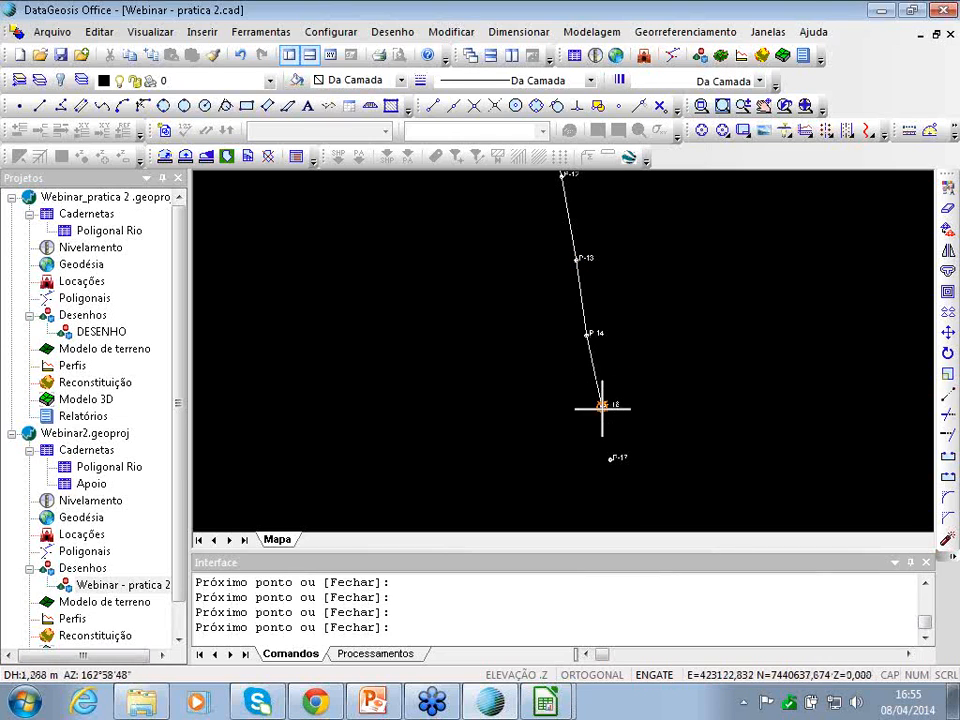
click(607, 460)
key(Down)
key(Down)
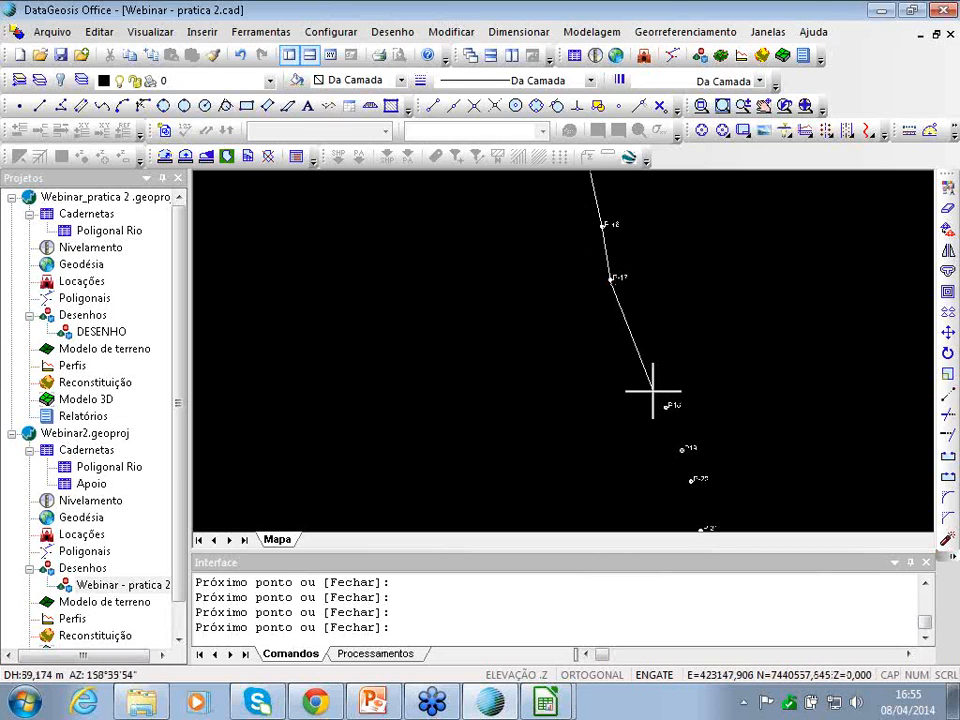
click(665, 406)
click(681, 449)
key(Down)
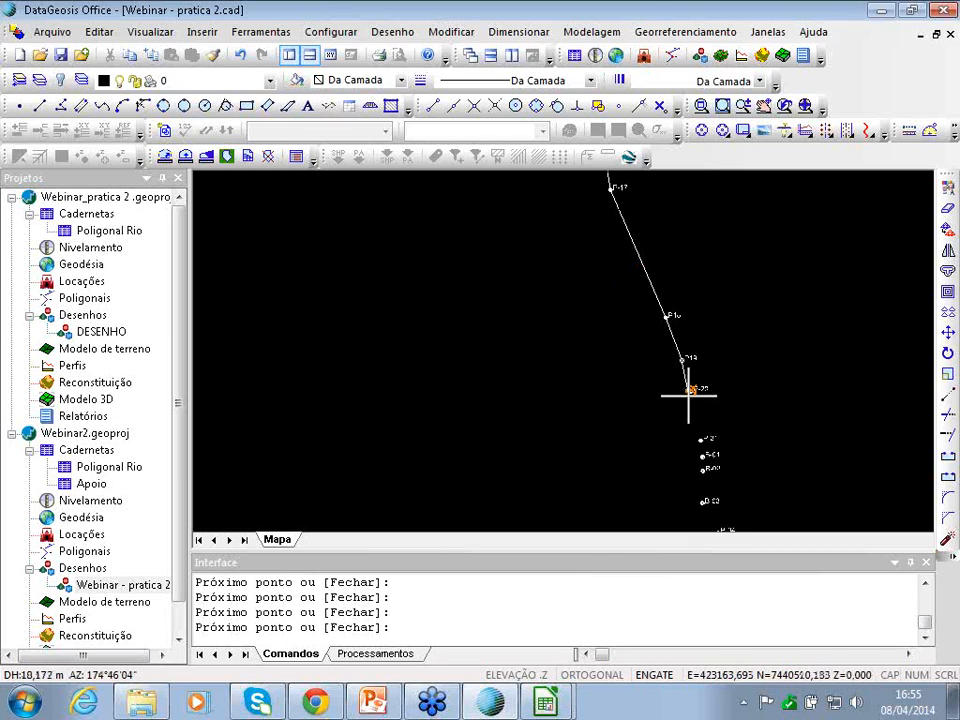
click(691, 390)
click(701, 438)
click(702, 455)
click(703, 468)
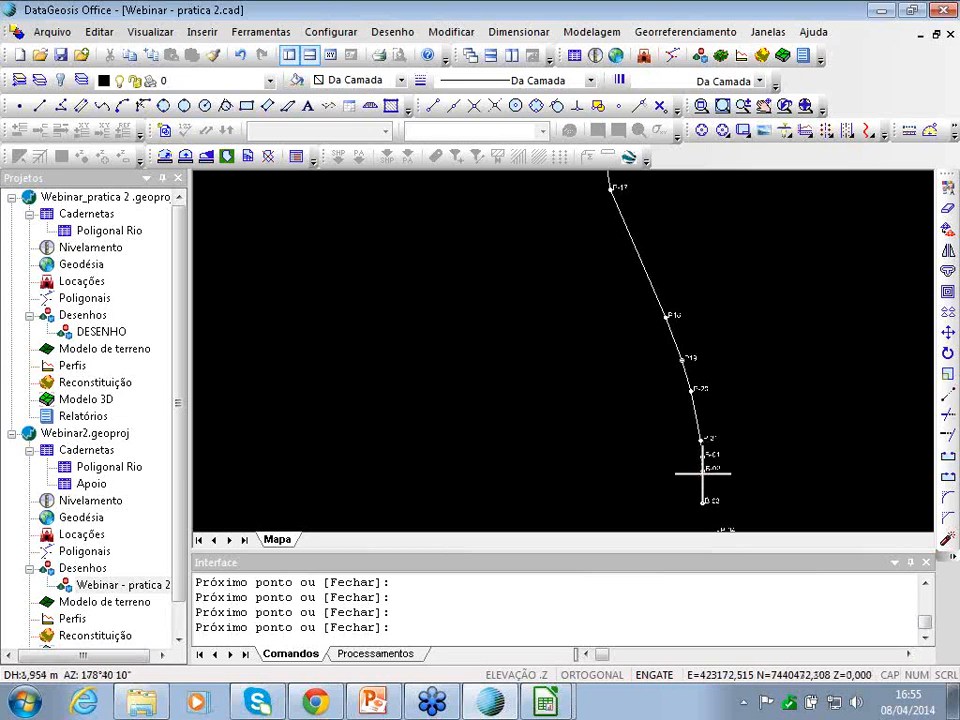
key(Down)
key(Down)
click(718, 352)
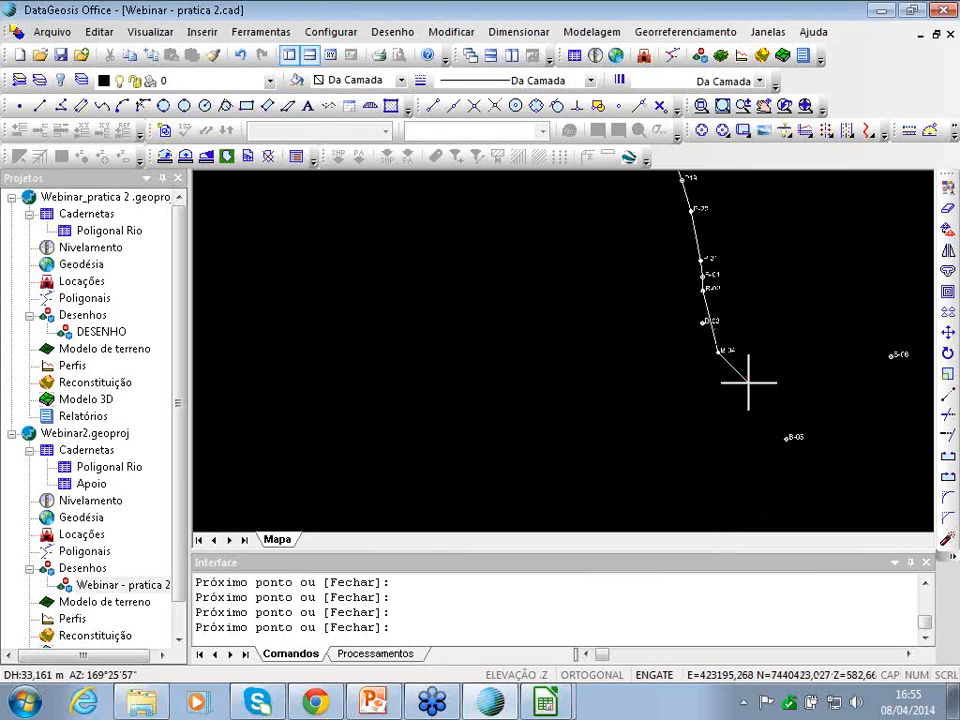
click(785, 435)
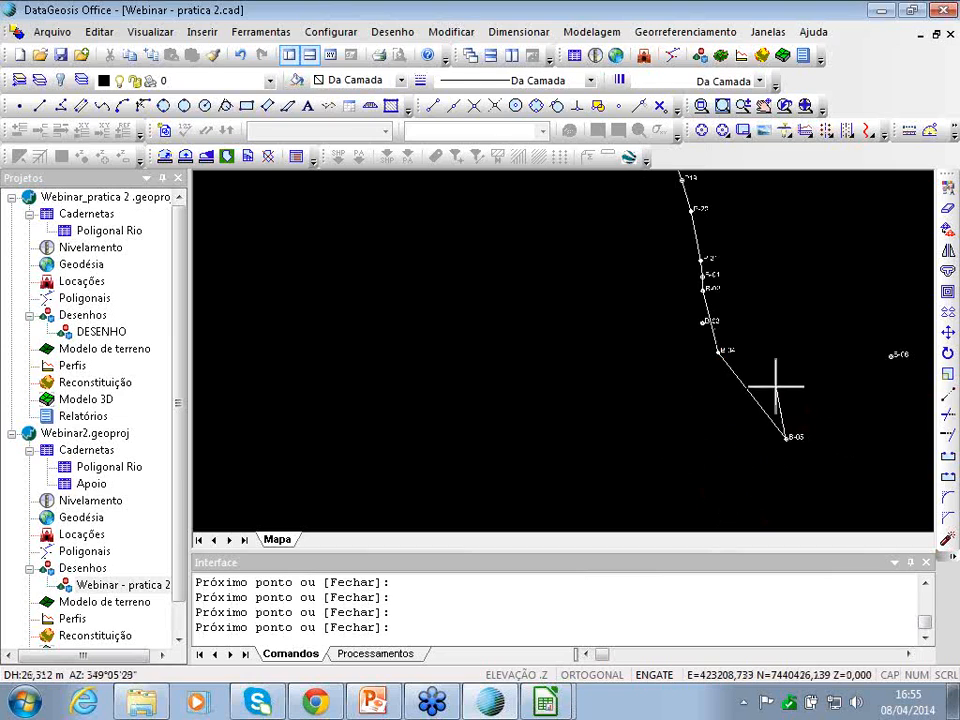
right_click(763, 381)
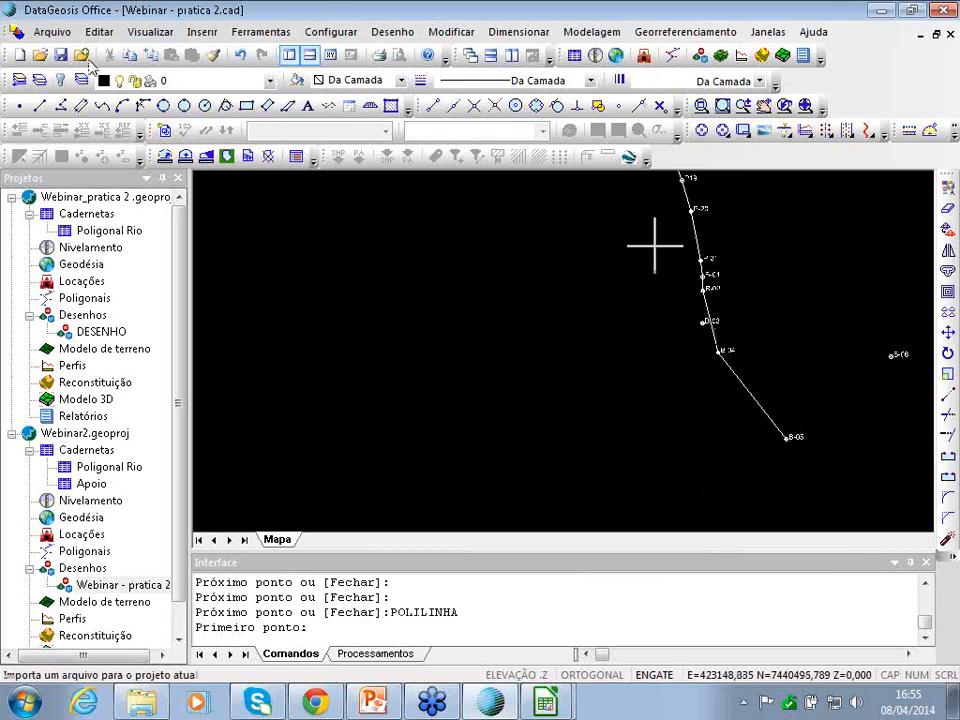
- Start a new polyline at B-05 and trace the outer boundary to the lowest and right-hand corners
click(61, 104)
key(Right)
key(Right)
click(417, 438)
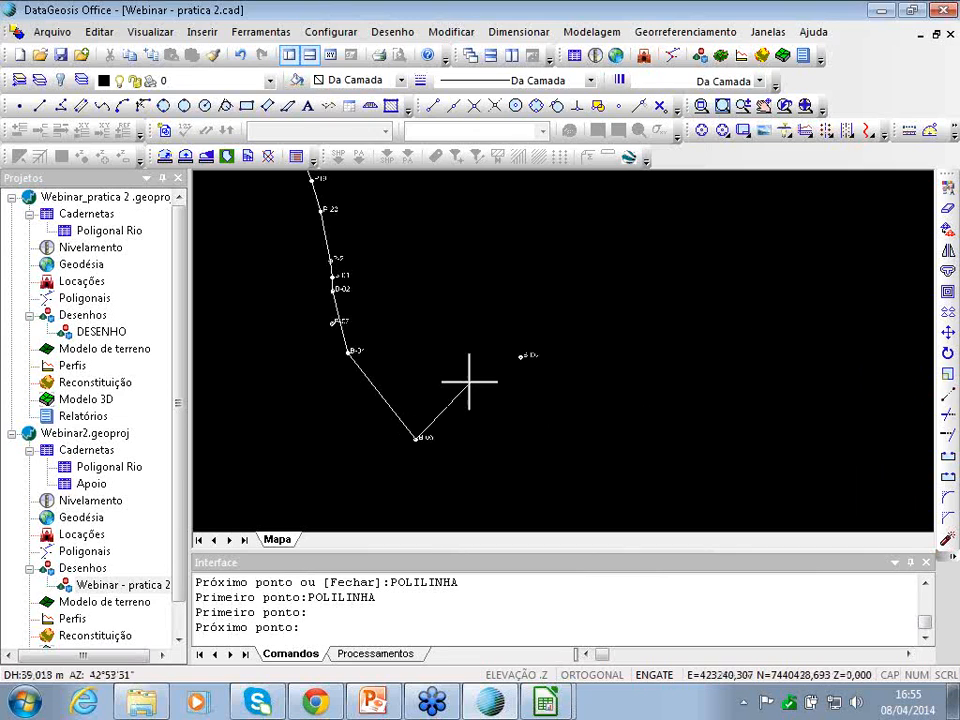
click(520, 356)
scroll(617, 285, down, 3)
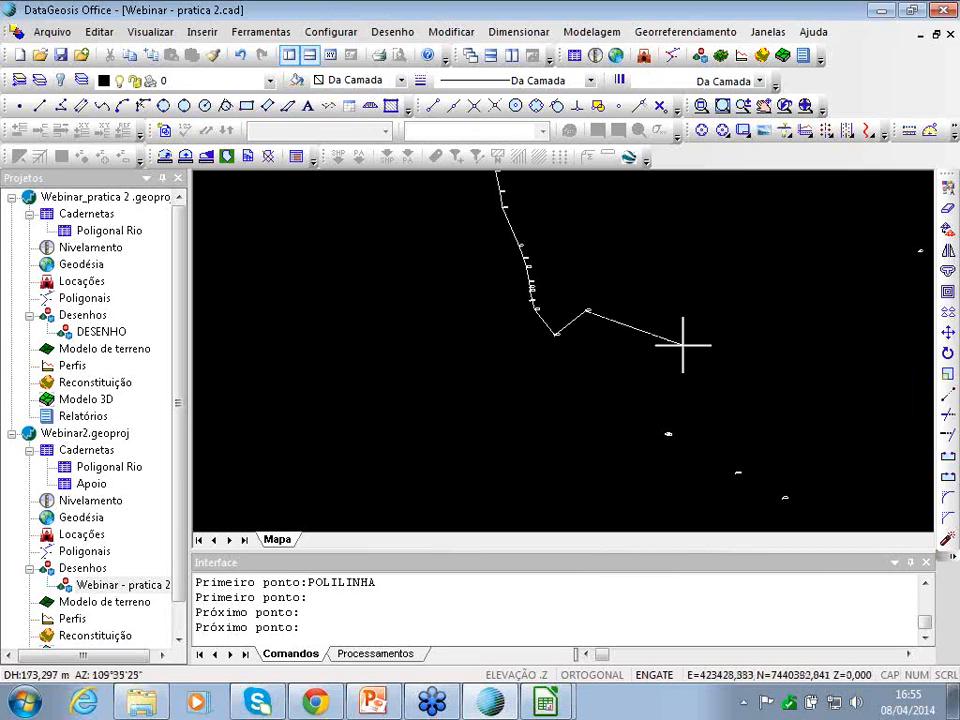
click(667, 434)
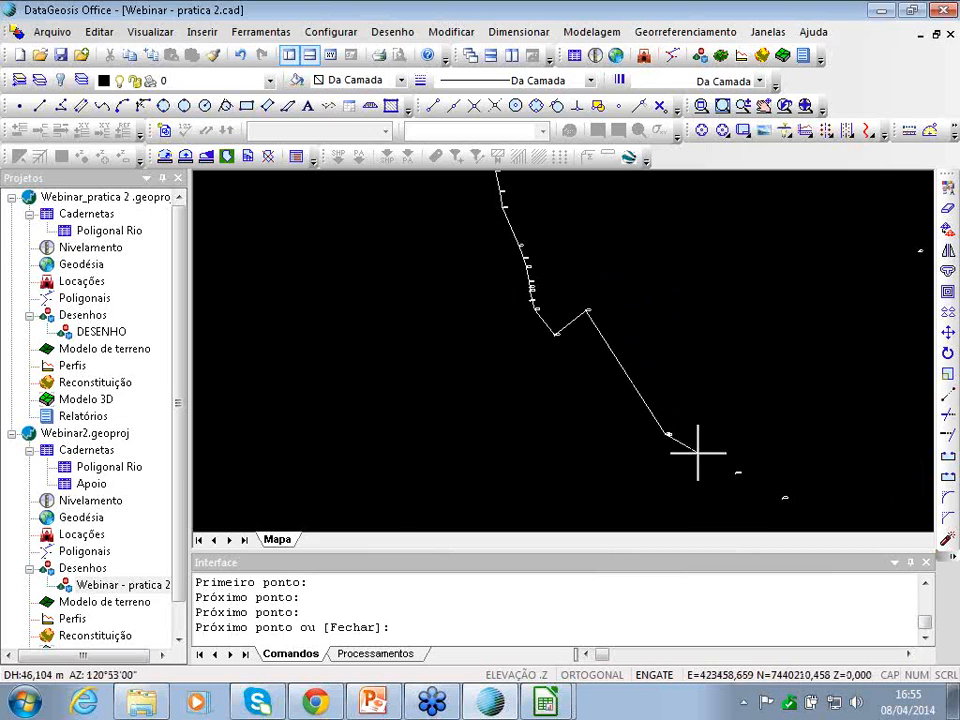
click(737, 472)
click(779, 493)
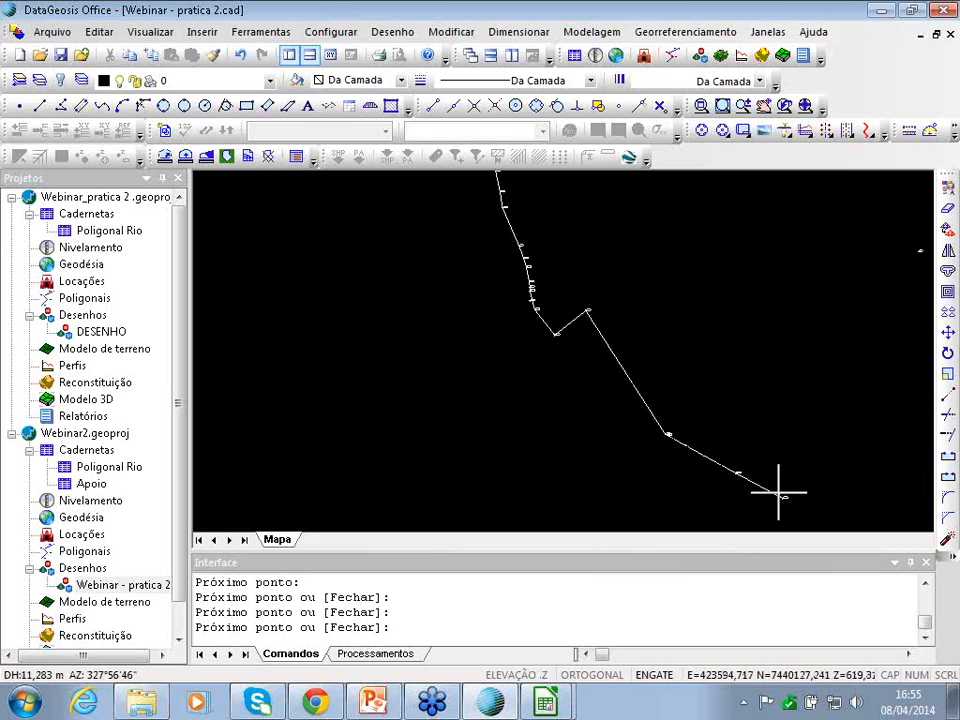
key(Down)
key(Right)
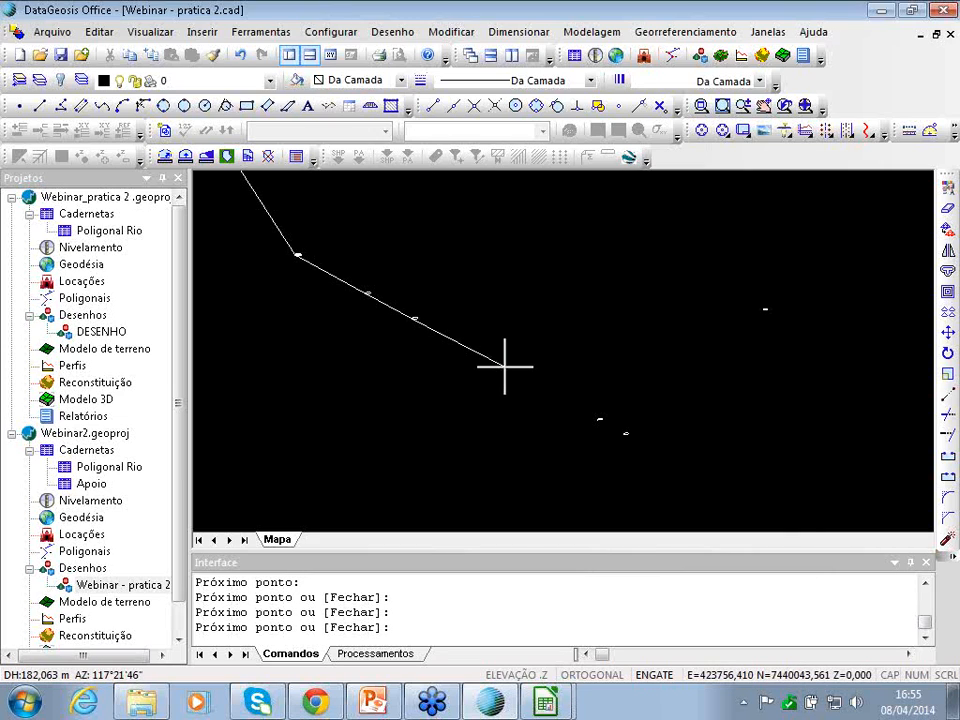
click(503, 367)
click(621, 432)
click(765, 311)
- Run the polyline back north through the remaining boundary points and end it at R0
key(Right)
key(Right)
key(Left)
key(Left)
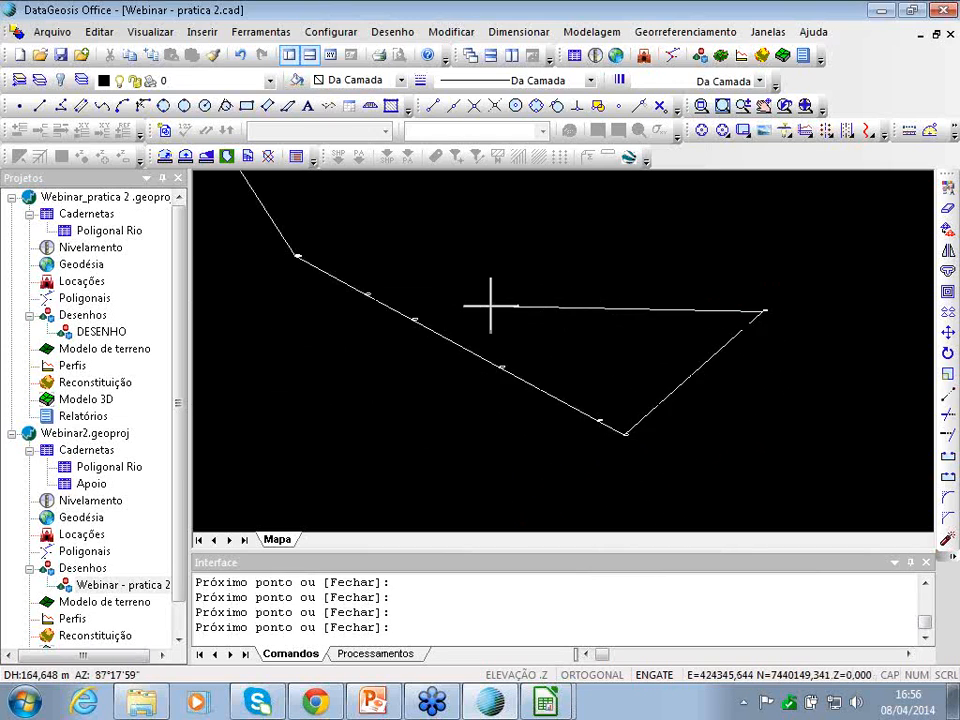
key(Up)
click(623, 338)
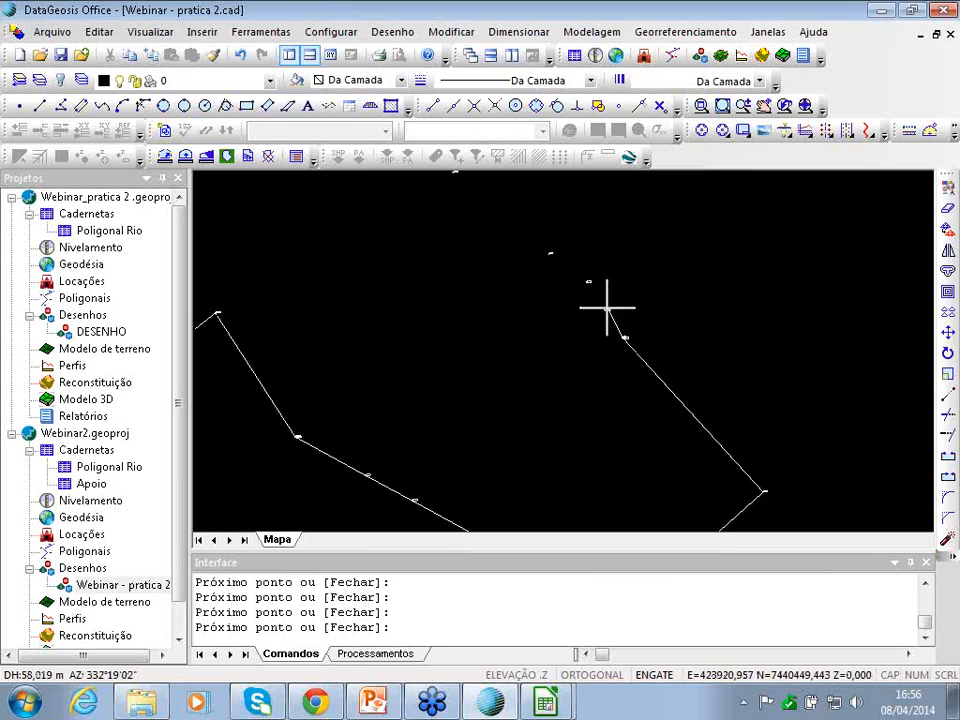
click(607, 310)
click(588, 282)
click(551, 253)
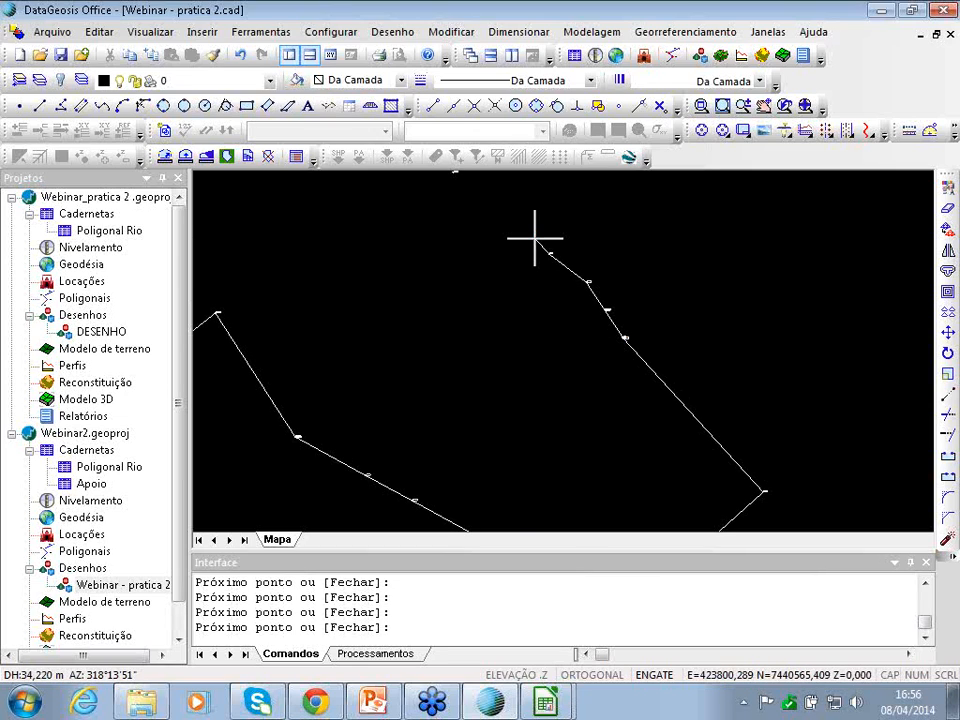
key(Left)
key(Up)
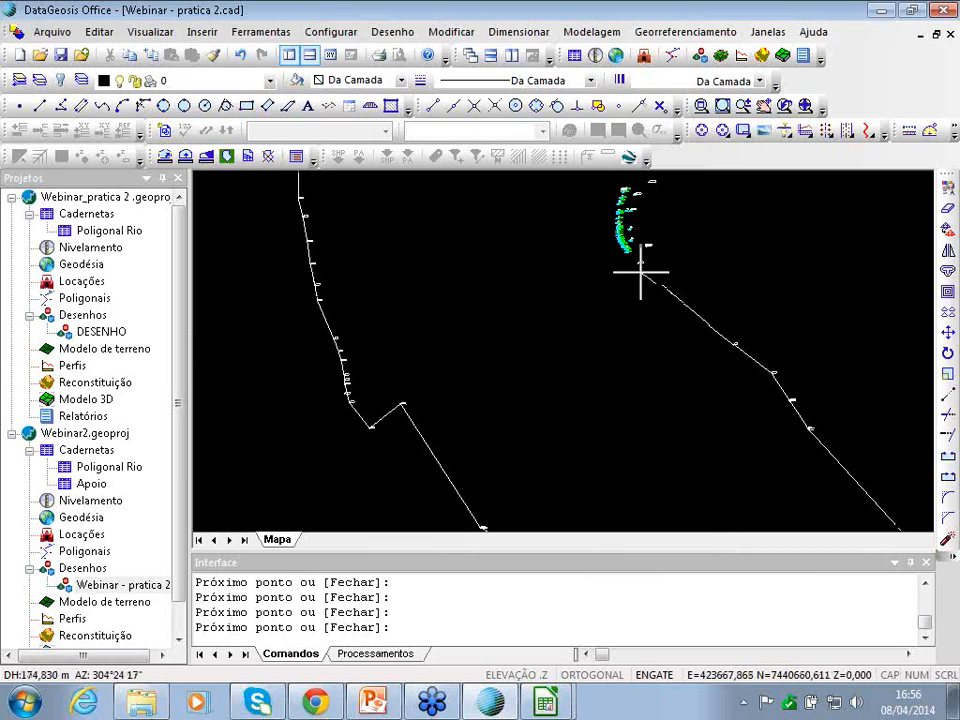
scroll(632, 258, up, 3)
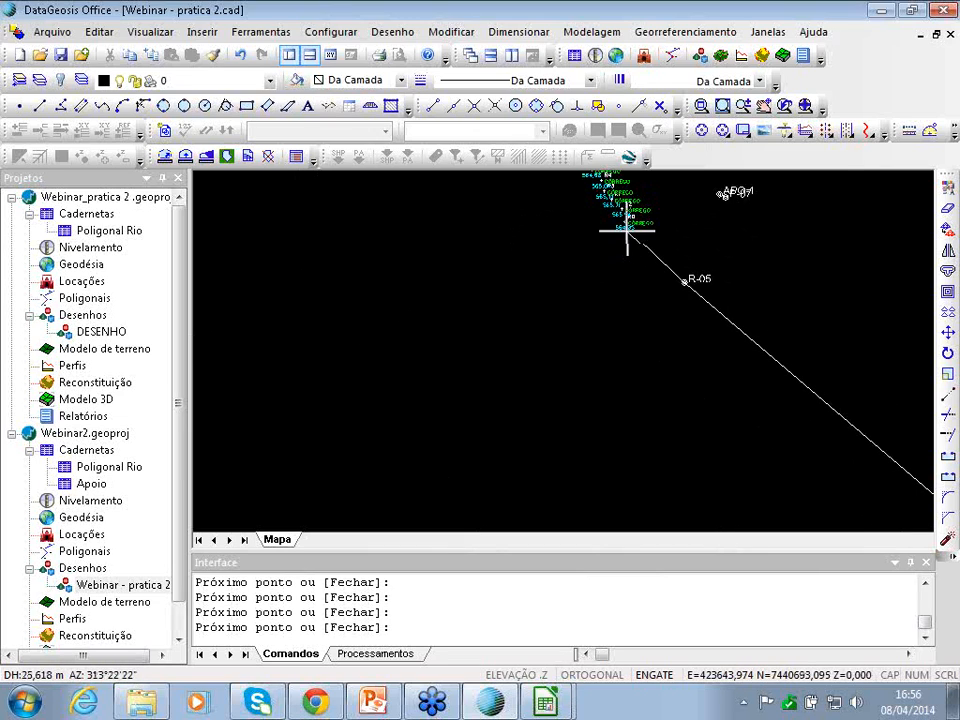
scroll(627, 231, up, 2)
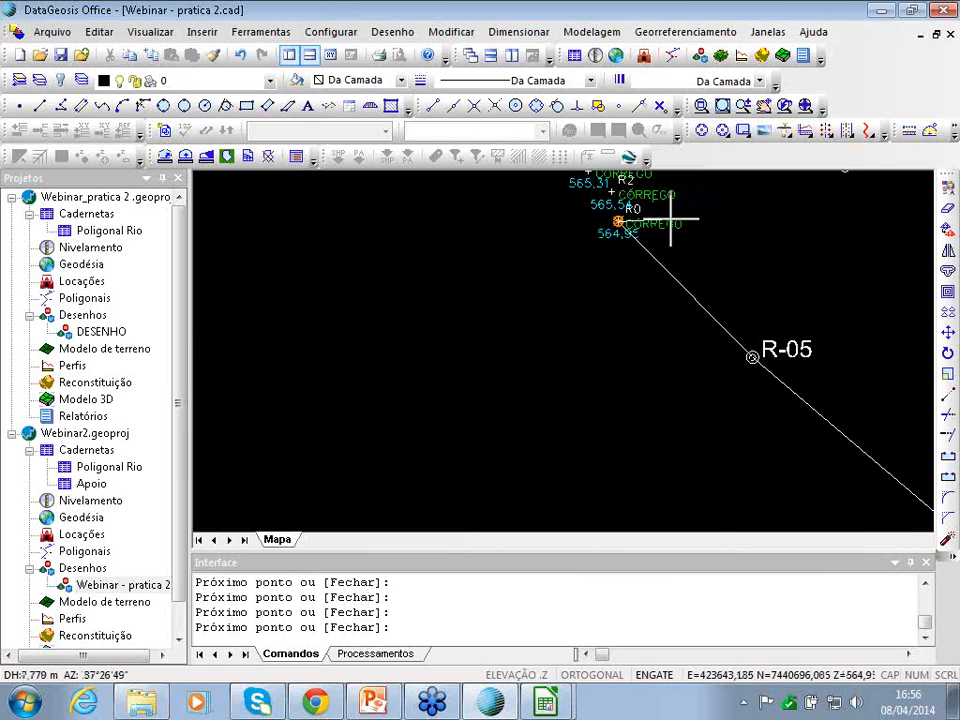
right_click(671, 218)
right_click(671, 218)
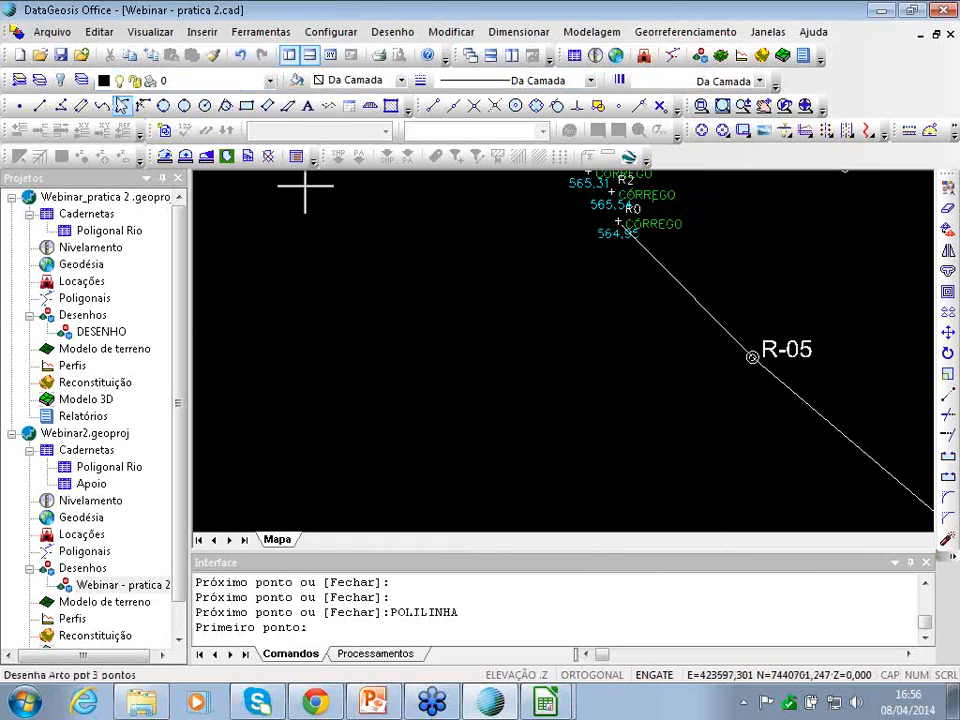
- Start a polyline at stream point R0 and add vertices at R2, R1, R3, R4 and R6
click(61, 105)
key(Up)
key(Up)
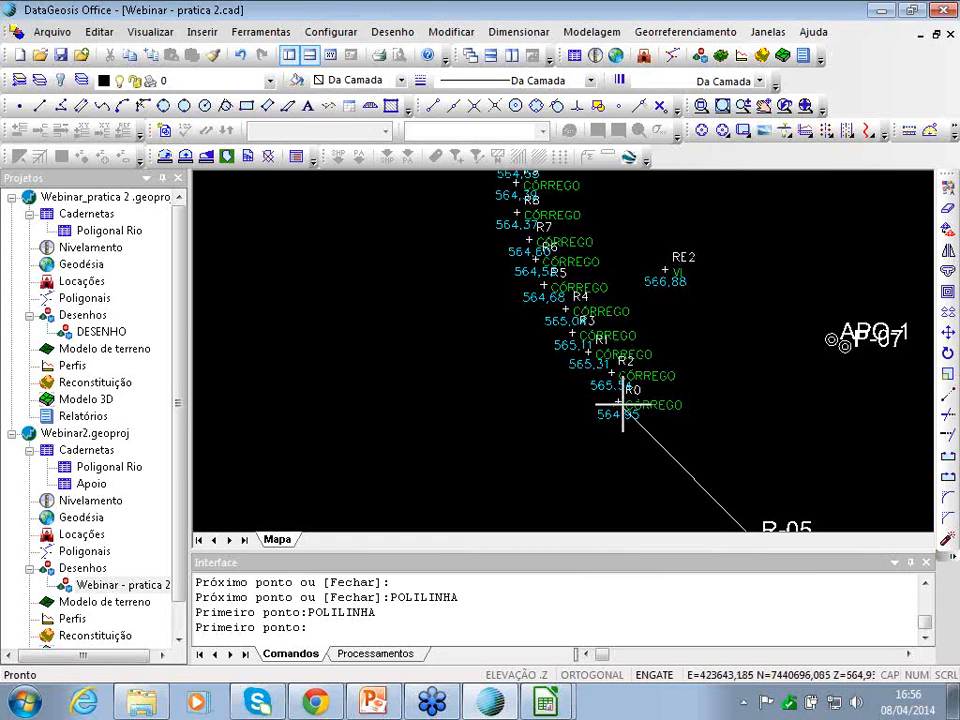
click(621, 406)
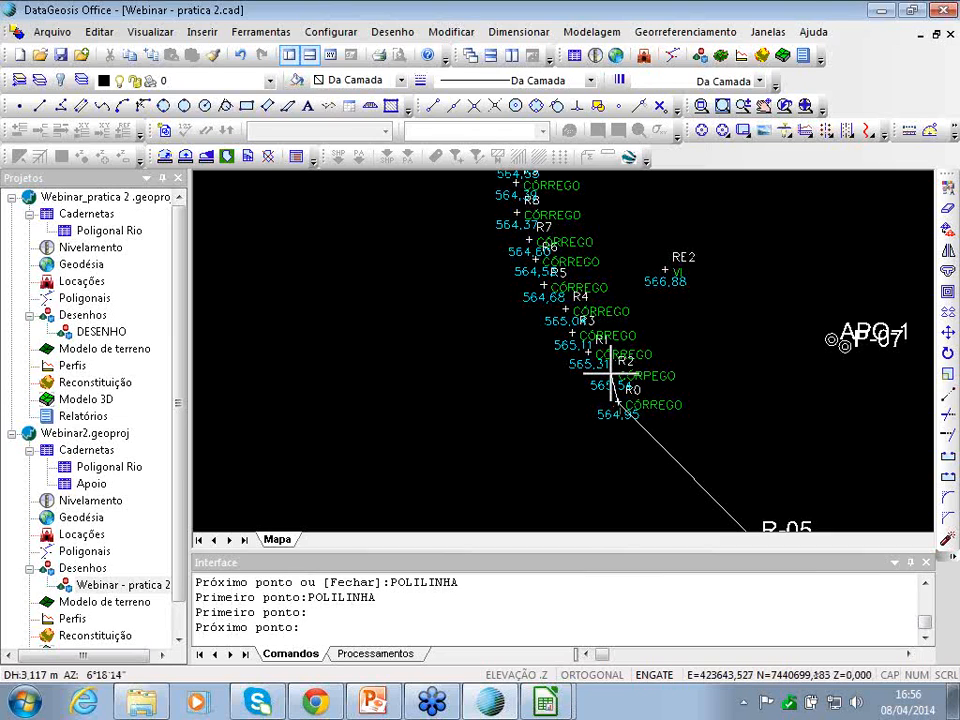
click(614, 377)
click(586, 349)
click(572, 333)
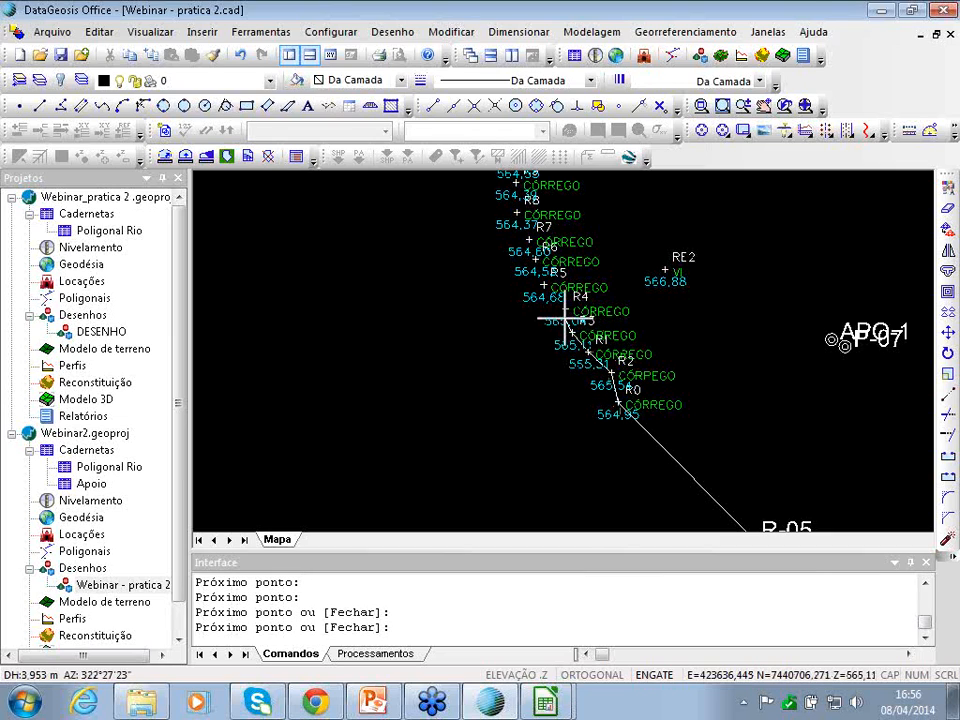
click(565, 311)
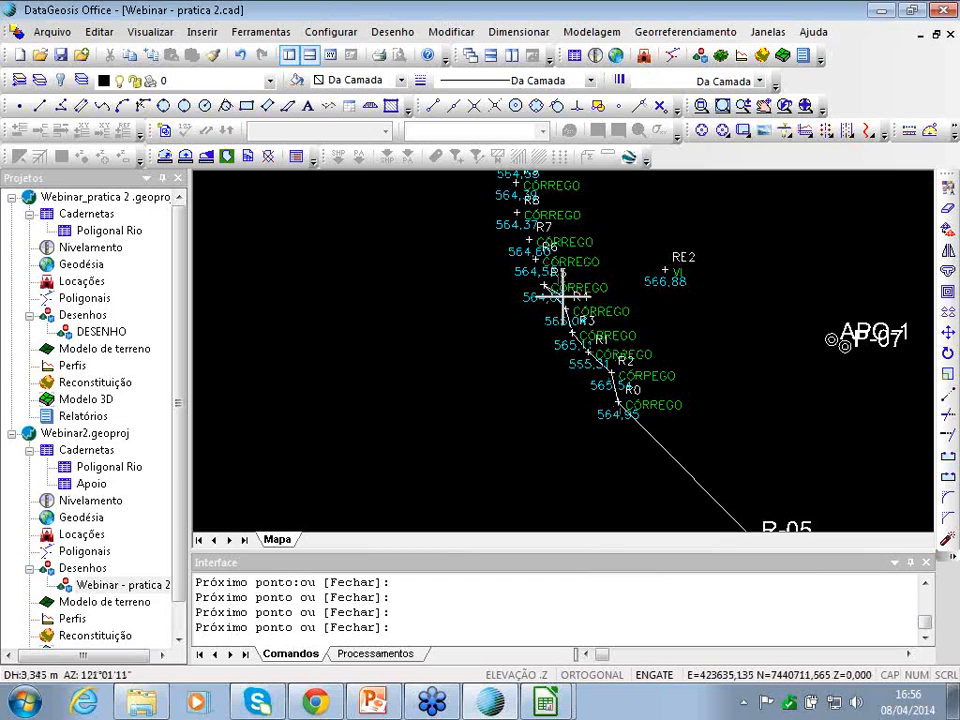
click(536, 260)
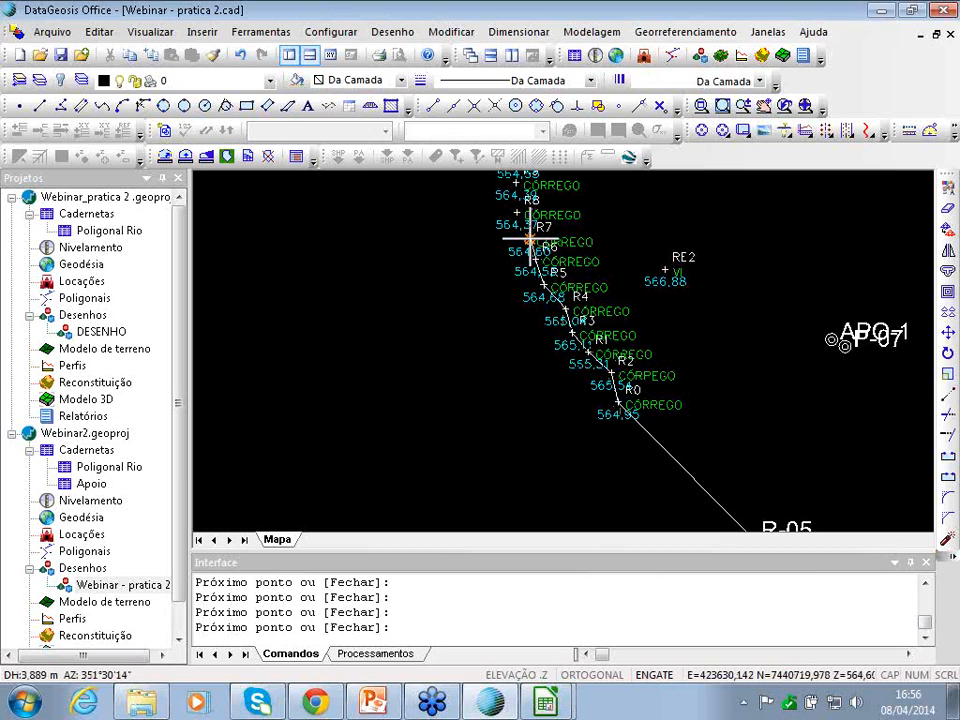
- Undo the last vertex, continue through R15, R16, R17 and R18, and end the polyline at R20
key(Up)
key(Up)
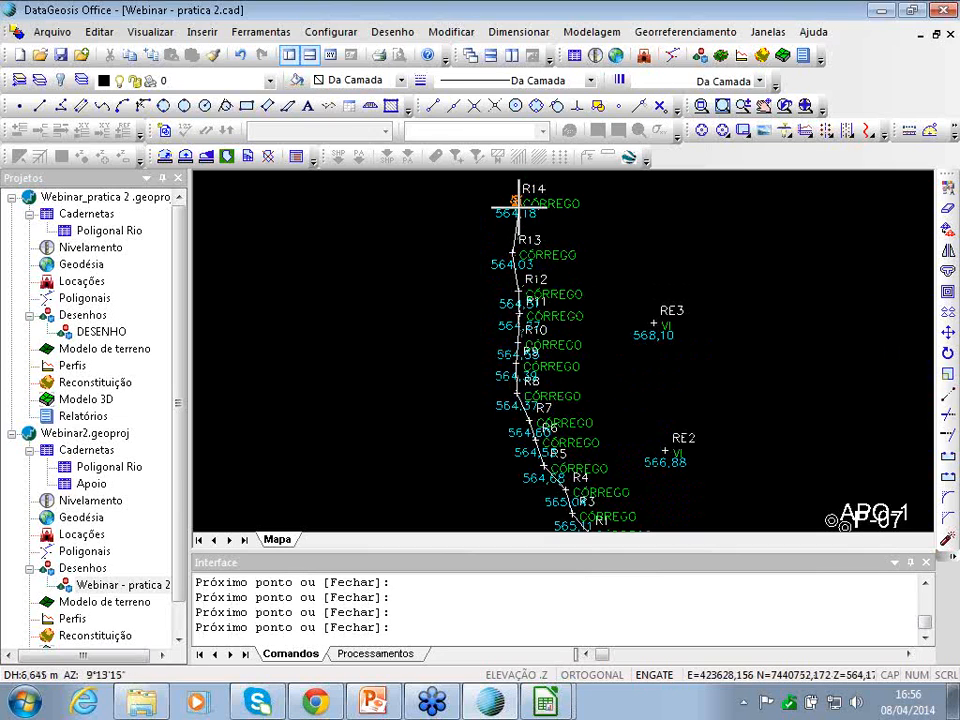
key(Up)
key(Up)
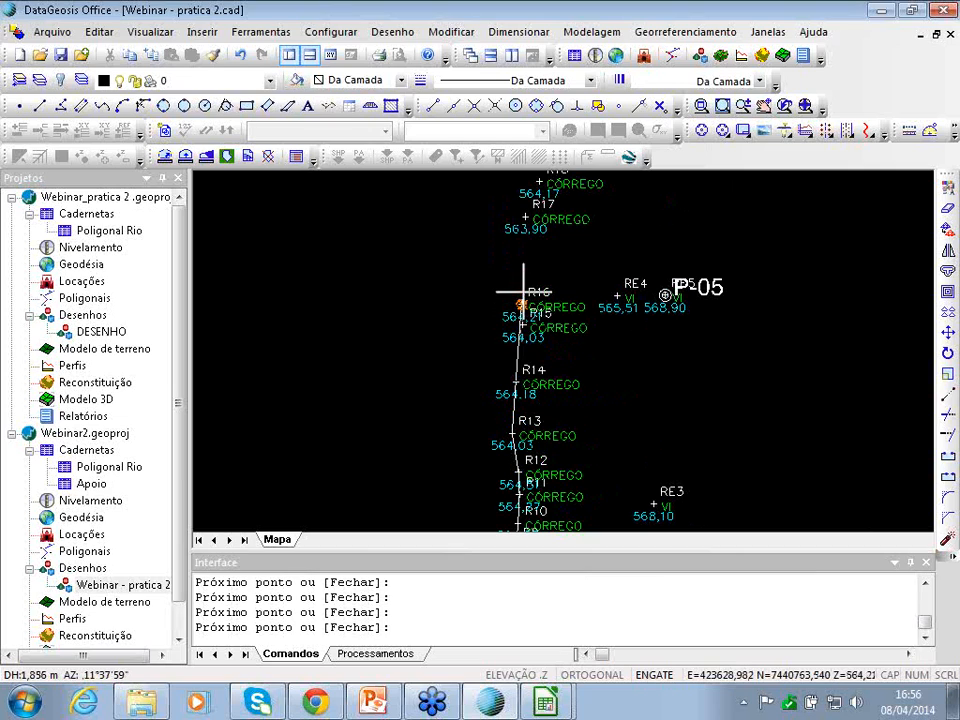
key(ctrl+z)
click(524, 323)
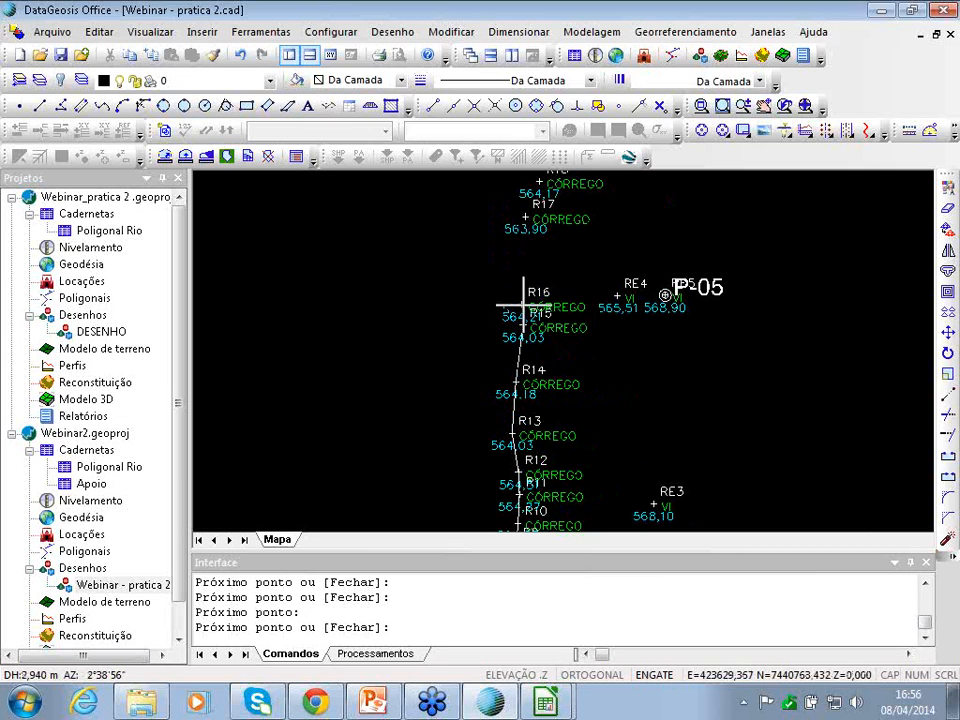
click(522, 303)
click(526, 218)
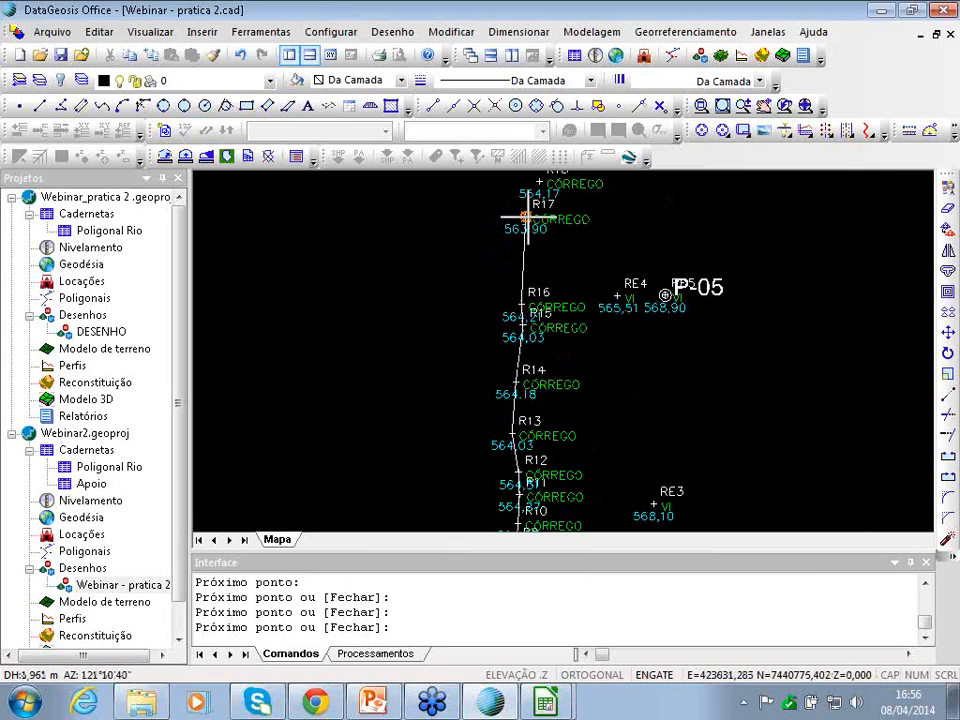
middle_drag(527, 221, 531, 313)
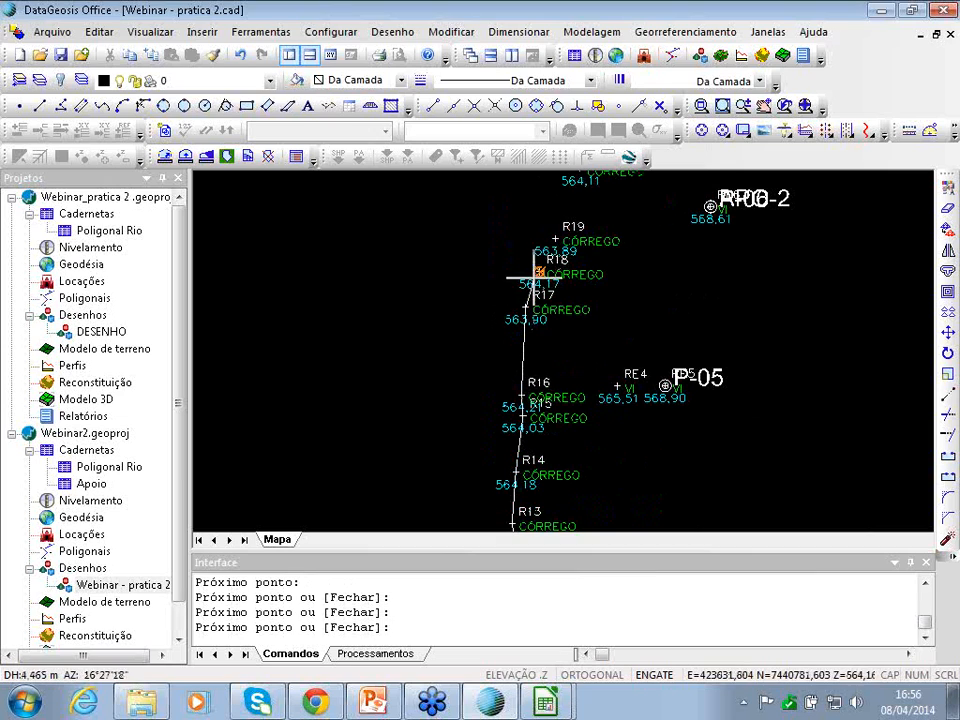
click(539, 271)
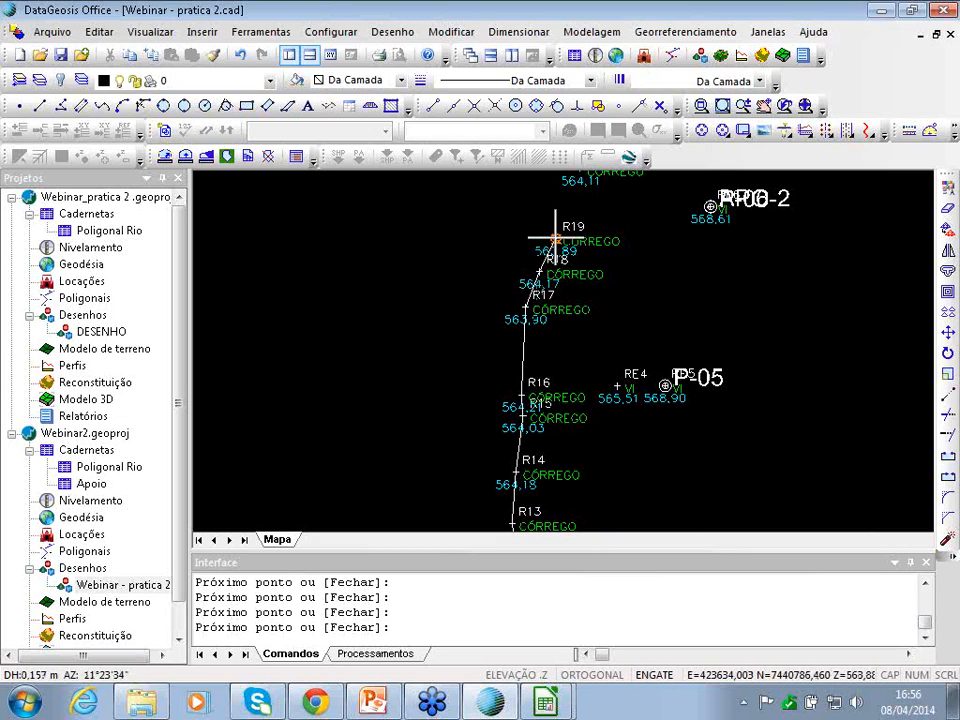
key(Up)
key(Up)
click(579, 349)
right_click(579, 349)
right_click(579, 349)
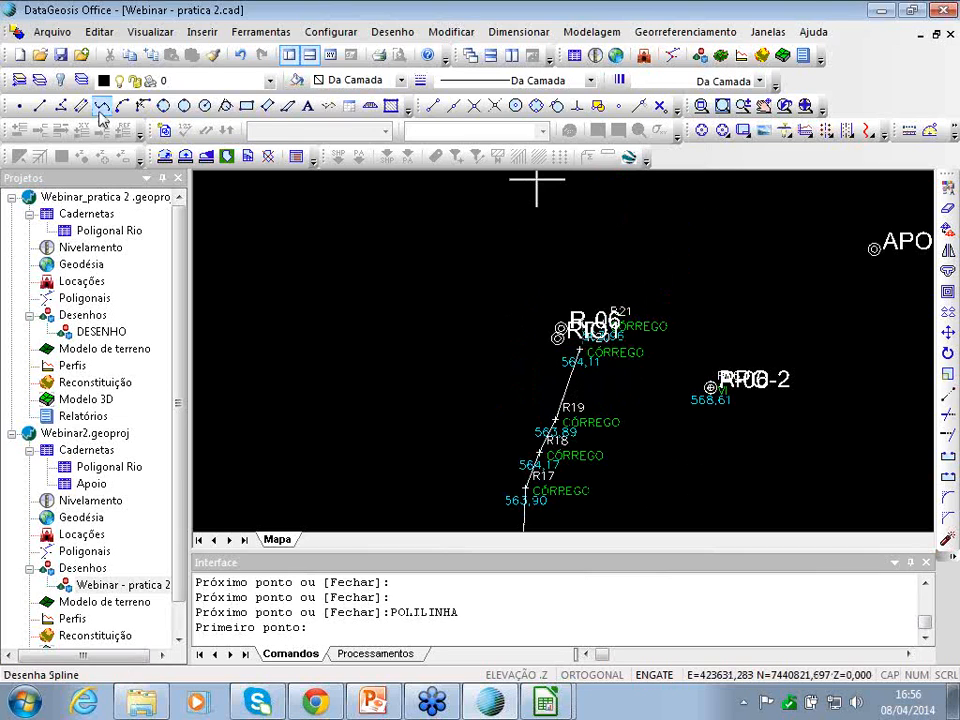
- Draw a polyline from R20/R21 through the northern boundary points to join the western line
click(61, 107)
click(563, 331)
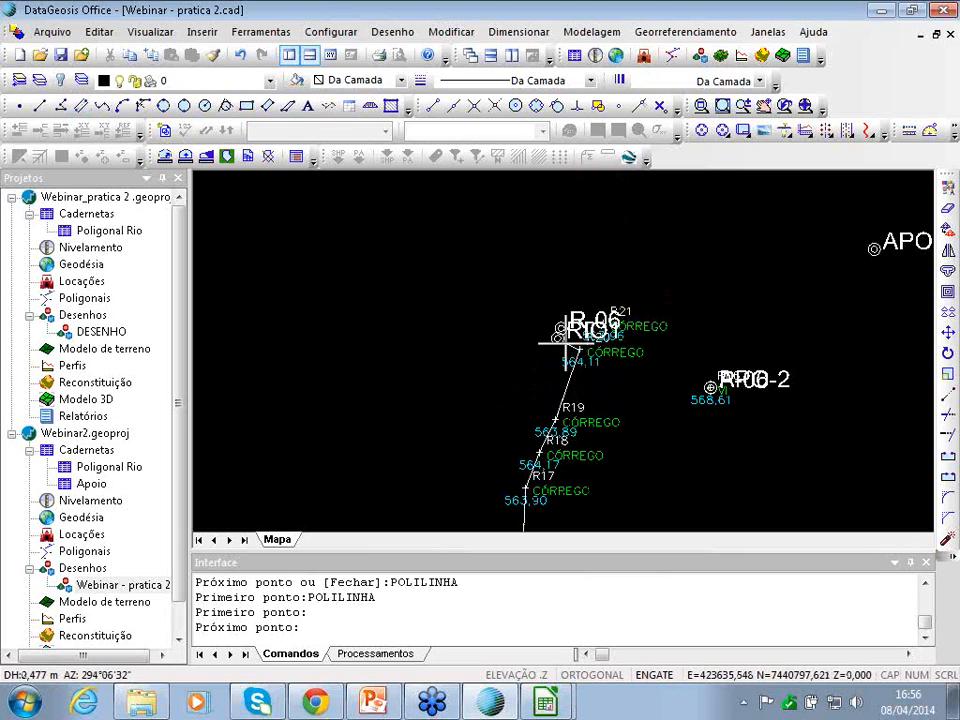
click(558, 336)
click(561, 328)
scroll(560, 320, down, 6)
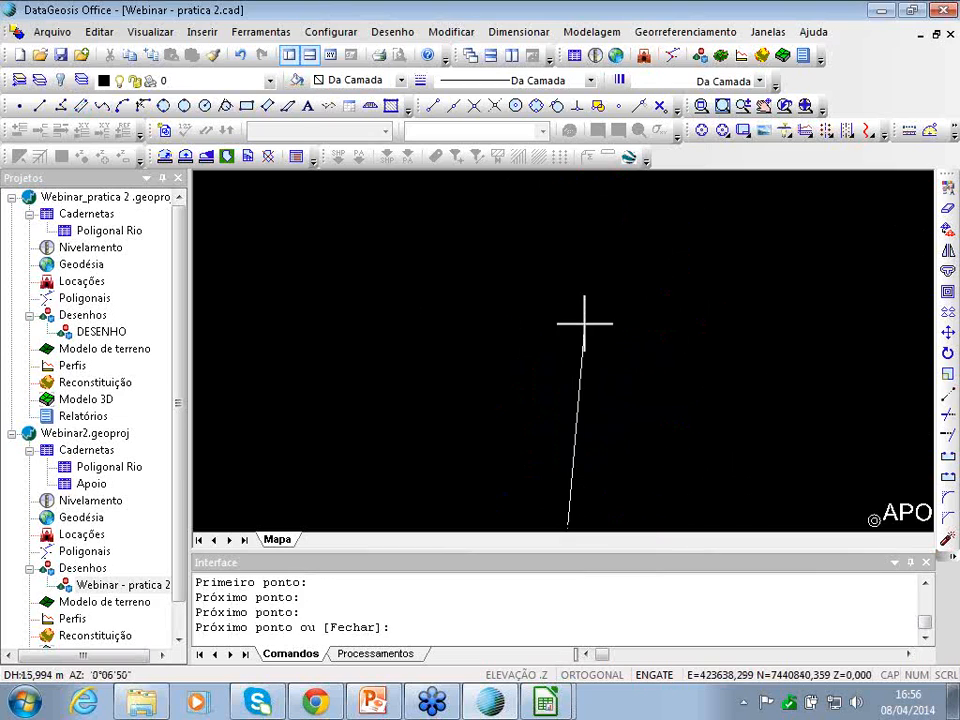
click(497, 316)
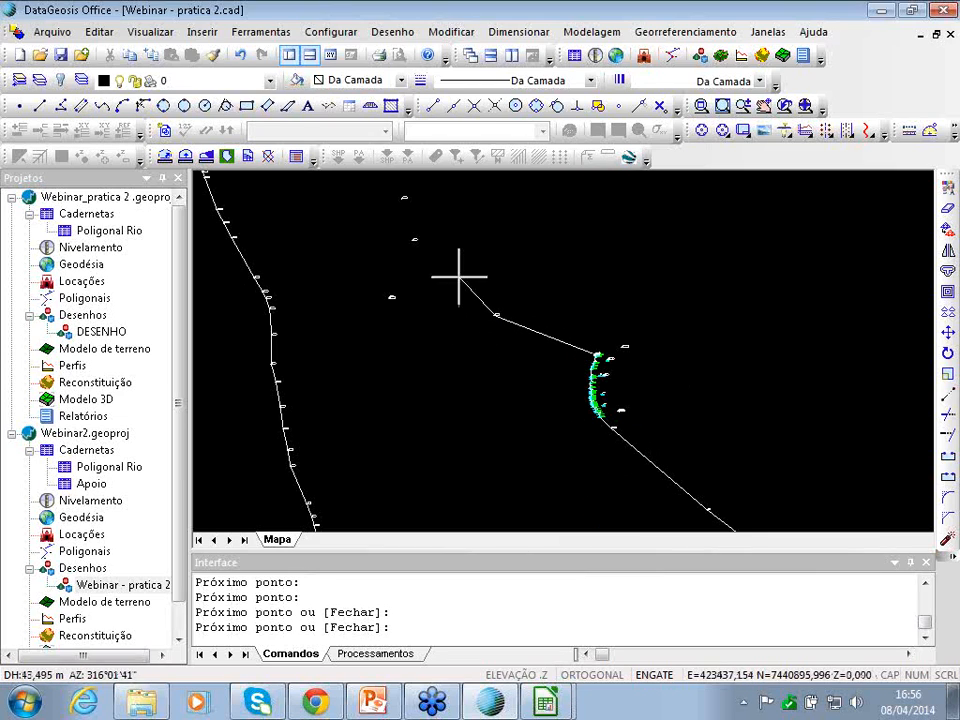
click(402, 198)
key(Up)
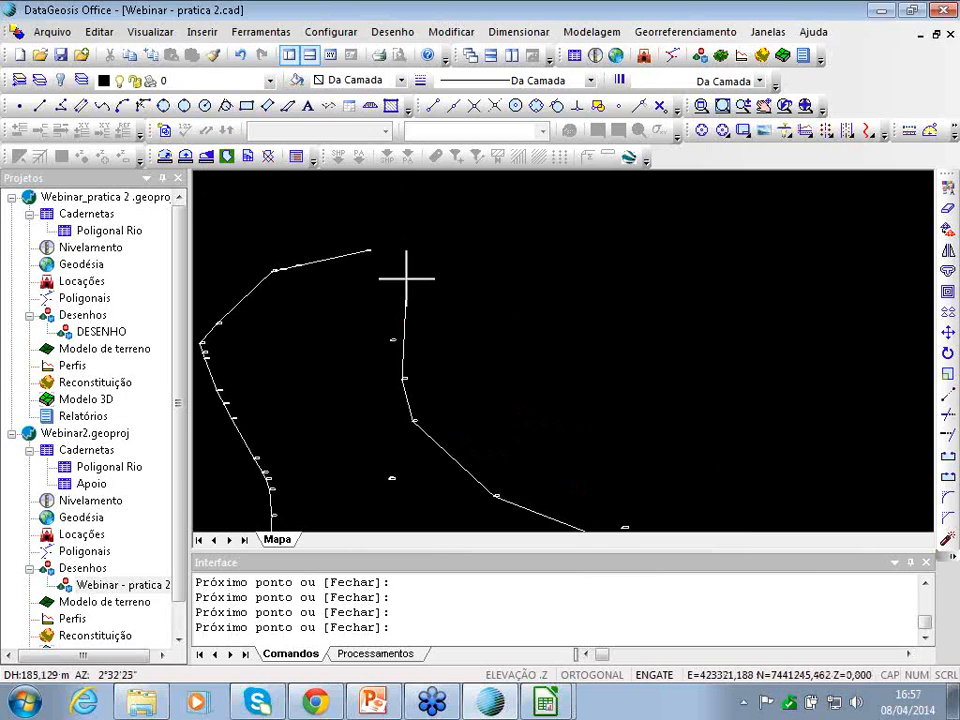
click(391, 339)
click(369, 251)
scroll(495, 407, down, 4)
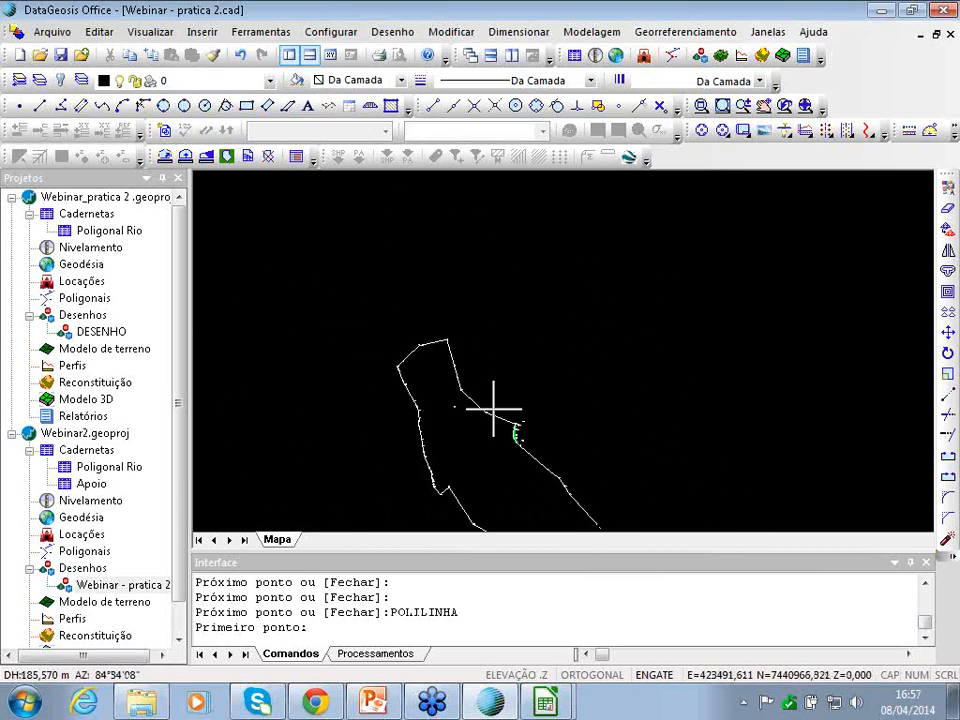
key(Down)
key(Up)
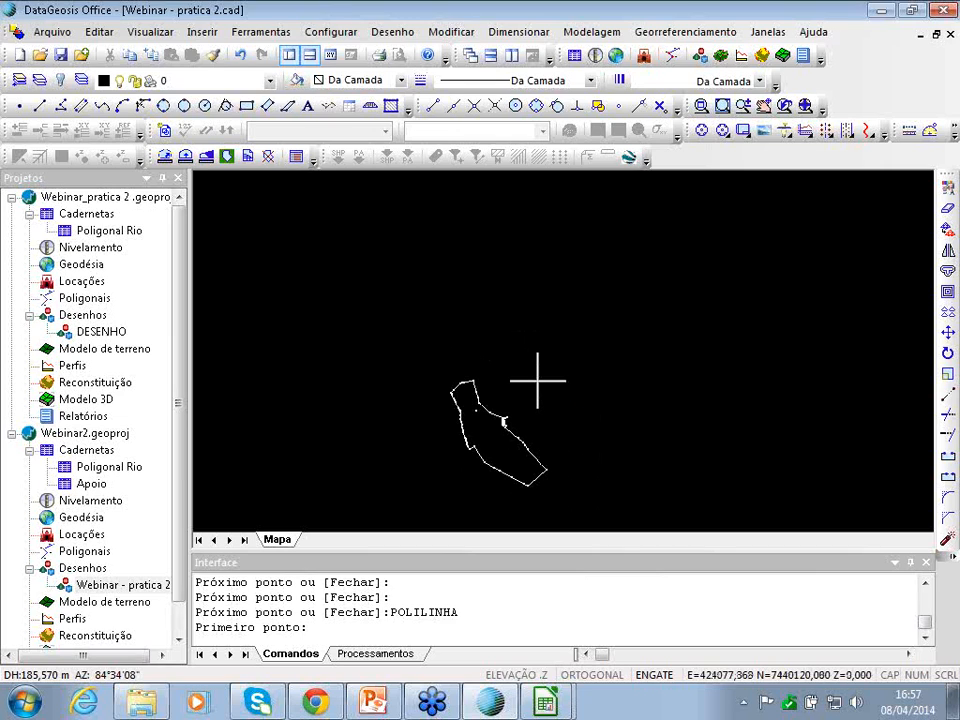
scroll(511, 435, up, 2)
key(Down)
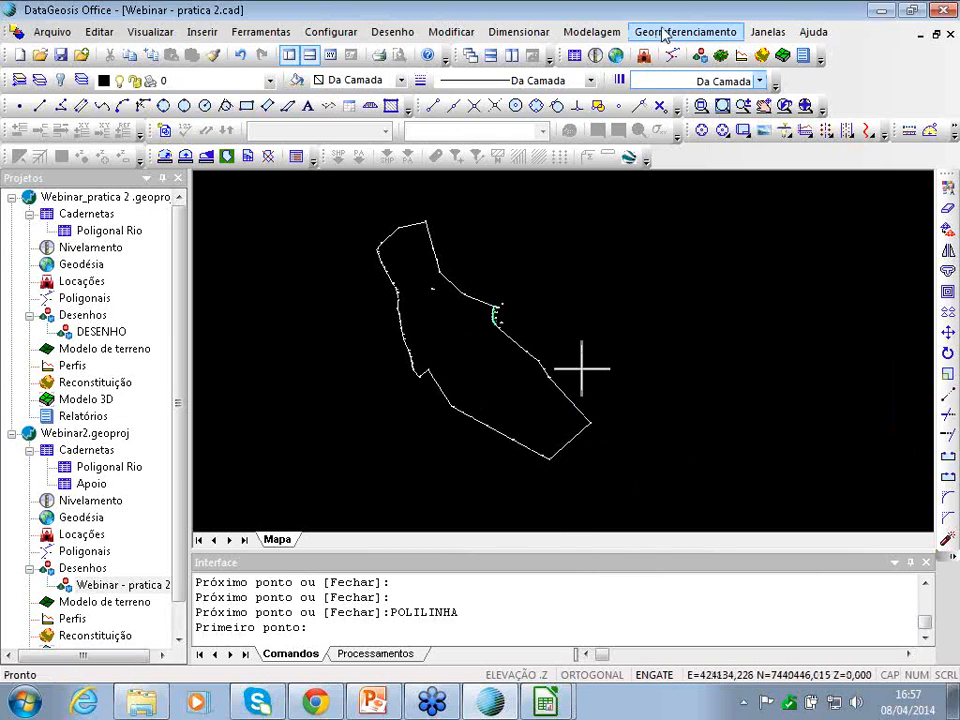
- Run Georreferenciamento > Inserir/Editar Confrontante and select the western boundary polyline
click(685, 32)
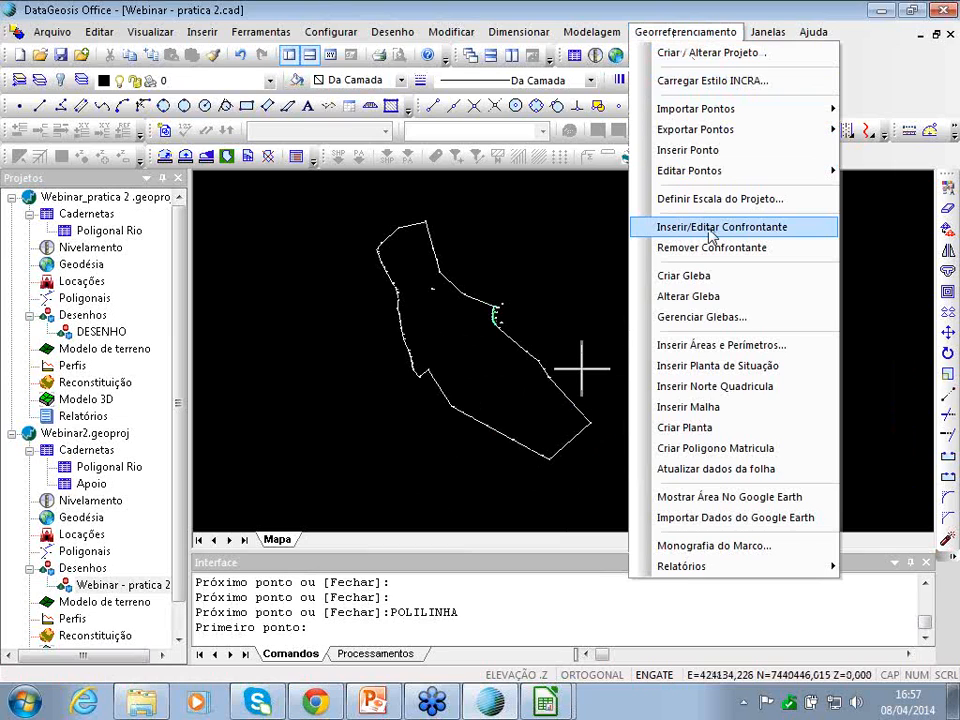
click(712, 228)
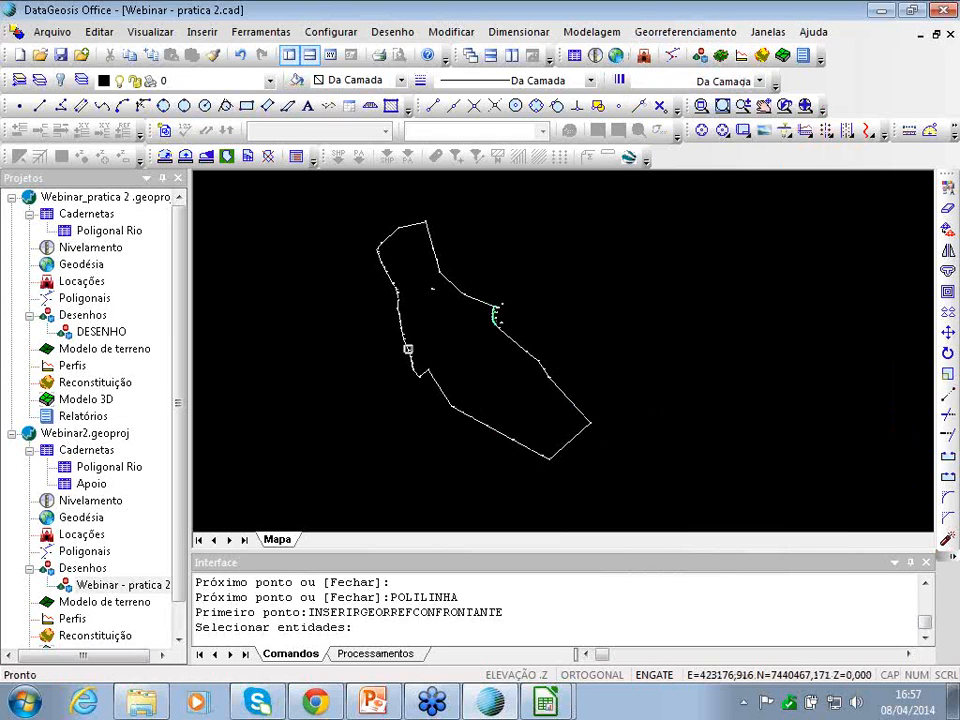
scroll(419, 379, up, 5)
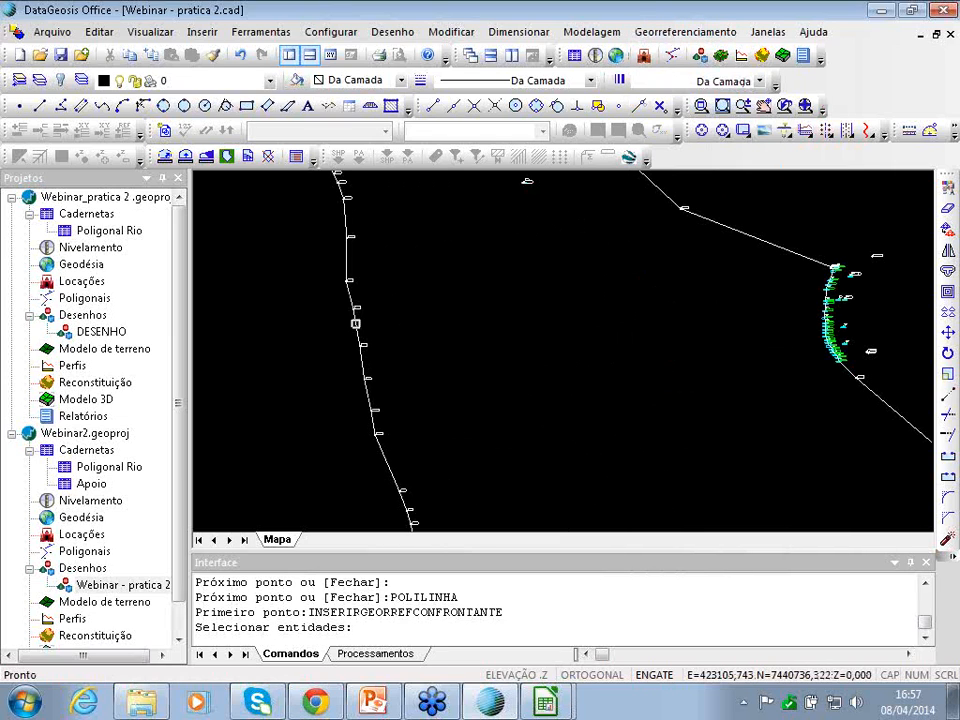
click(355, 323)
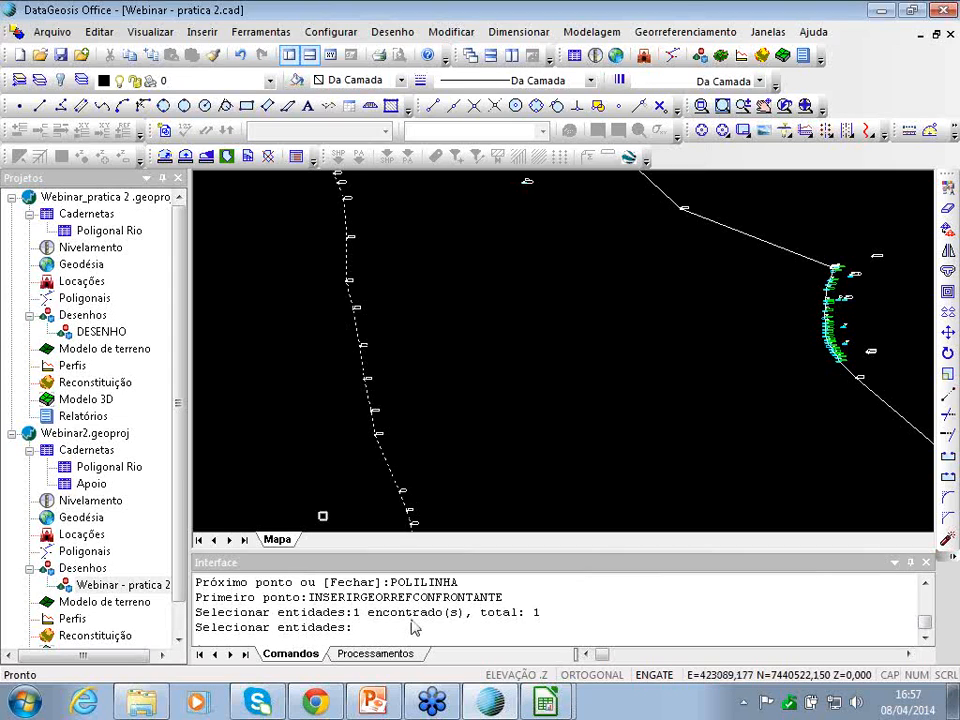
- Enter the western neighbour as LA1 = Cerca for Fazenda Bela Vista with owner, registration and SNCR/CNS codes
key(Return)
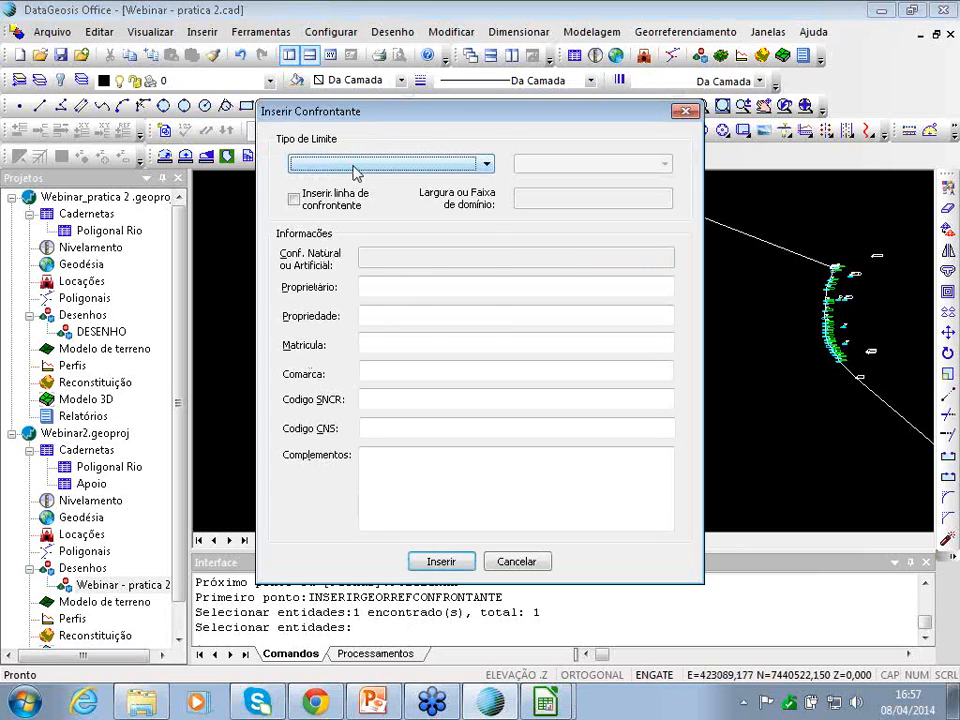
click(355, 172)
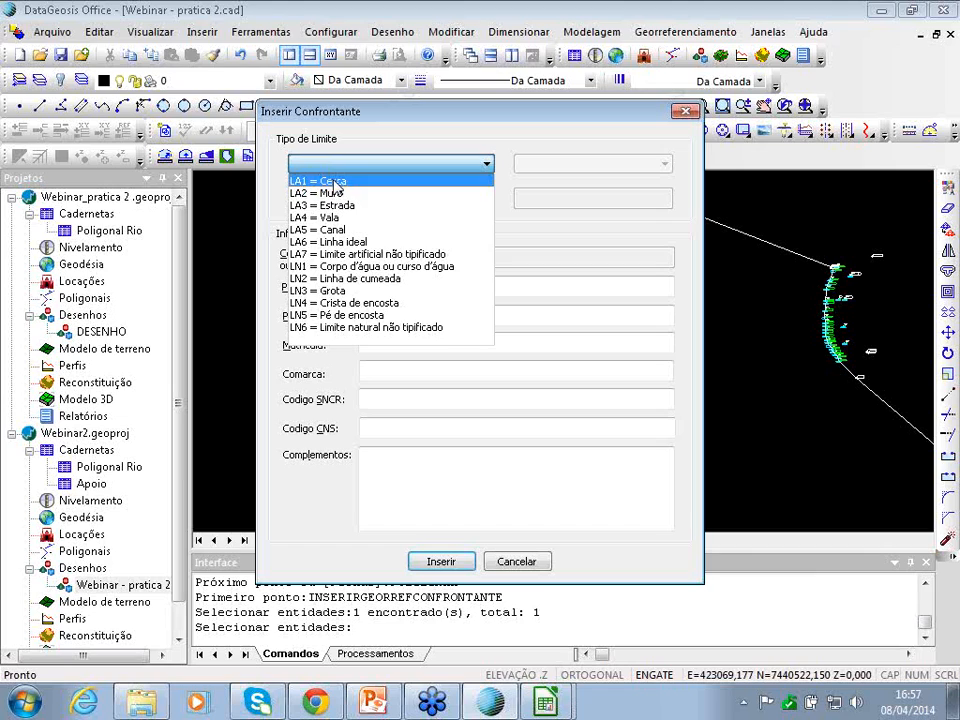
click(334, 183)
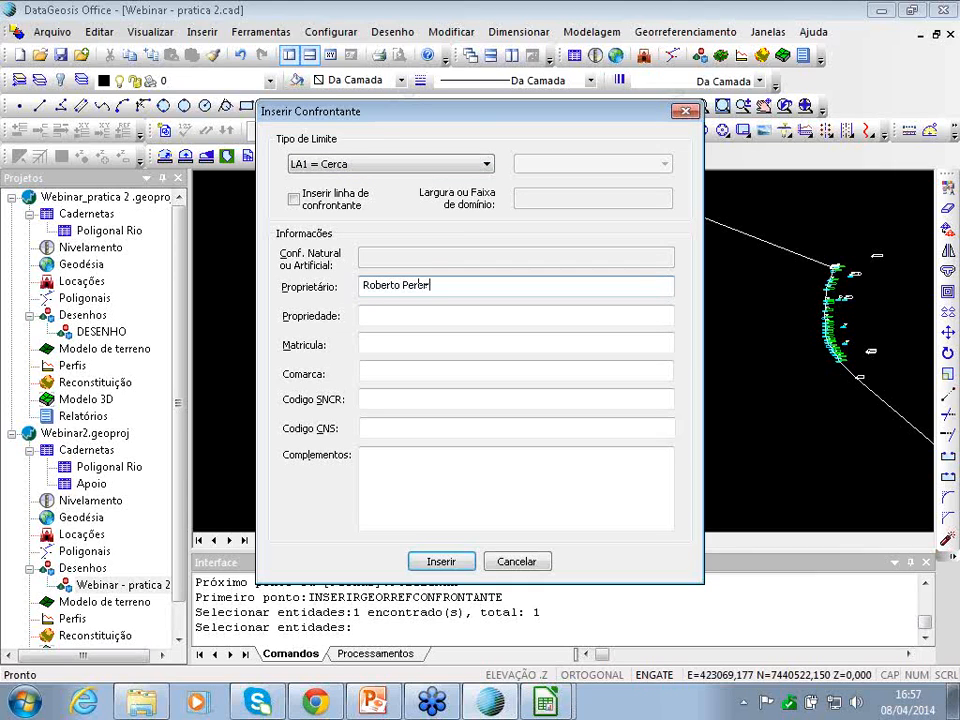
text(e)
key(Tab)
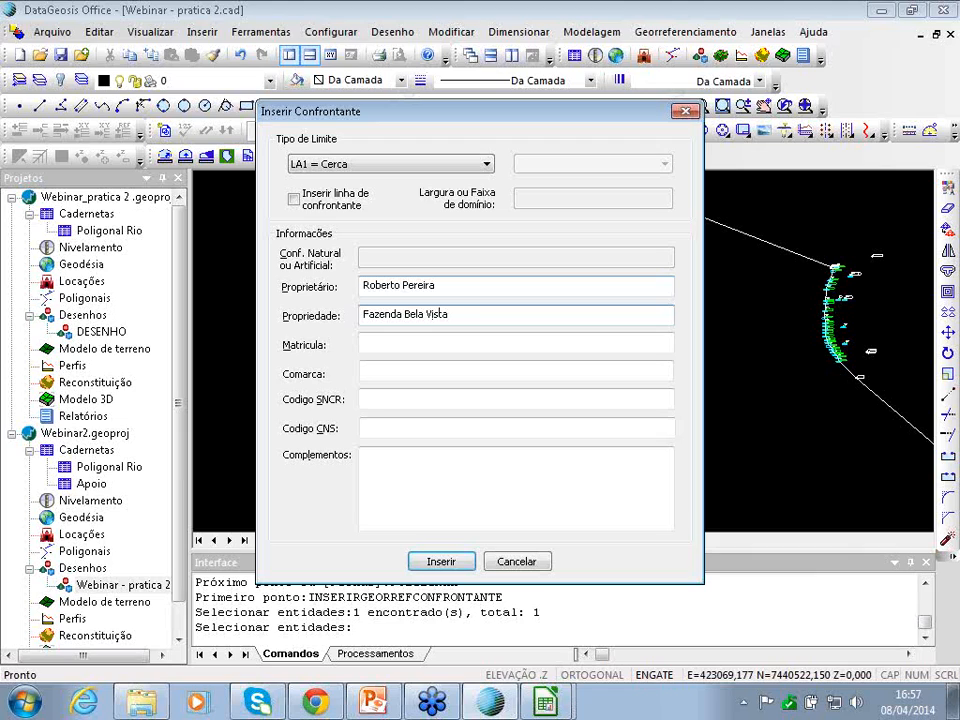
key(Tab)
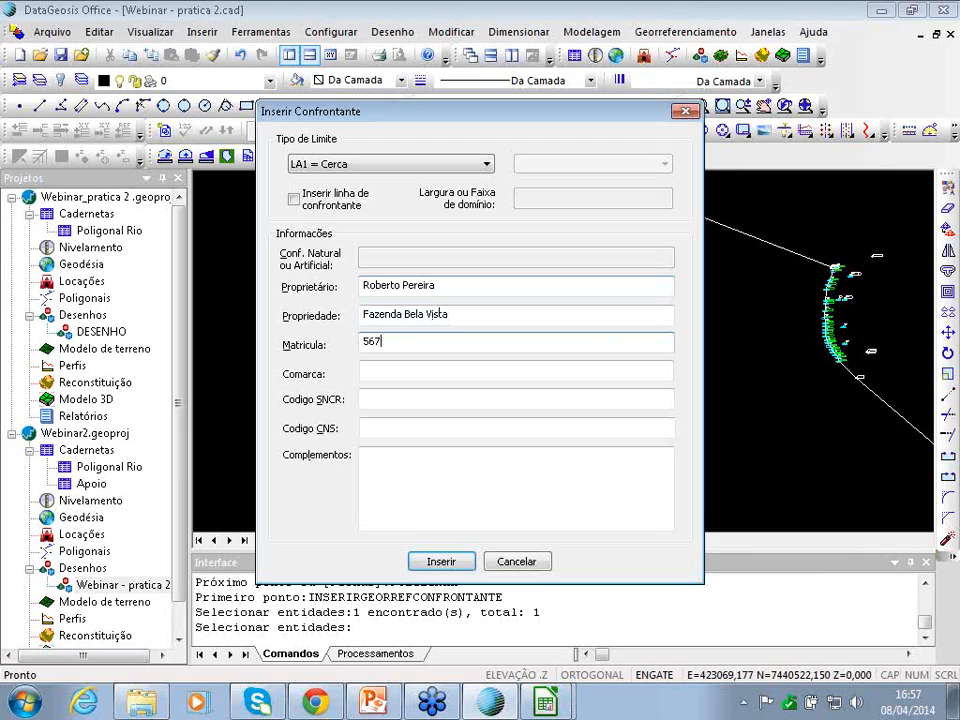
click(381, 425)
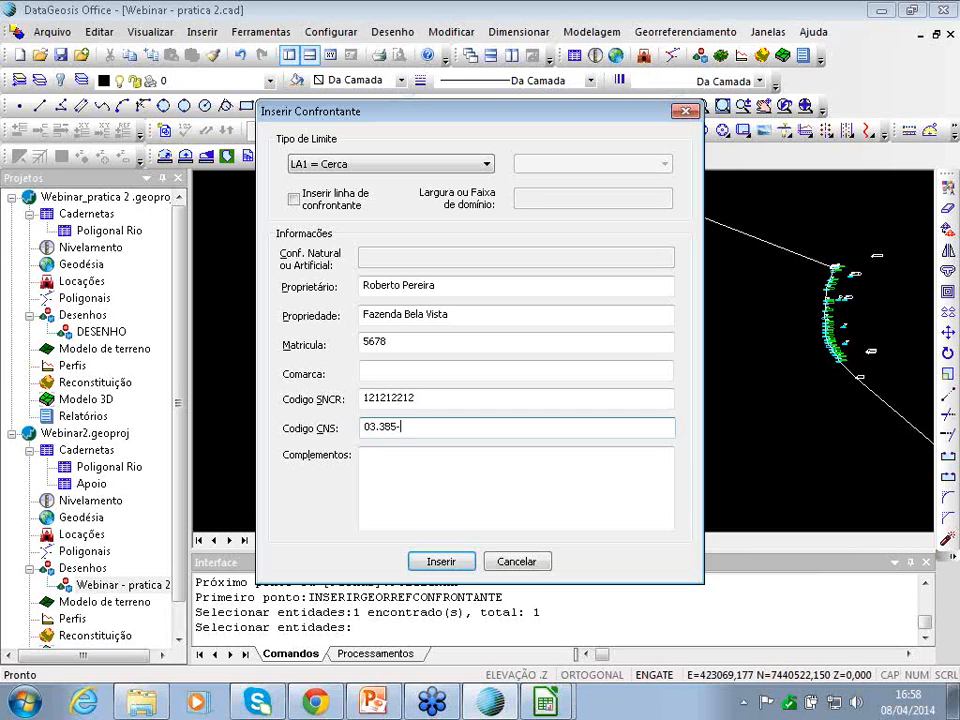
click(441, 562)
scroll(347, 484, down, 2)
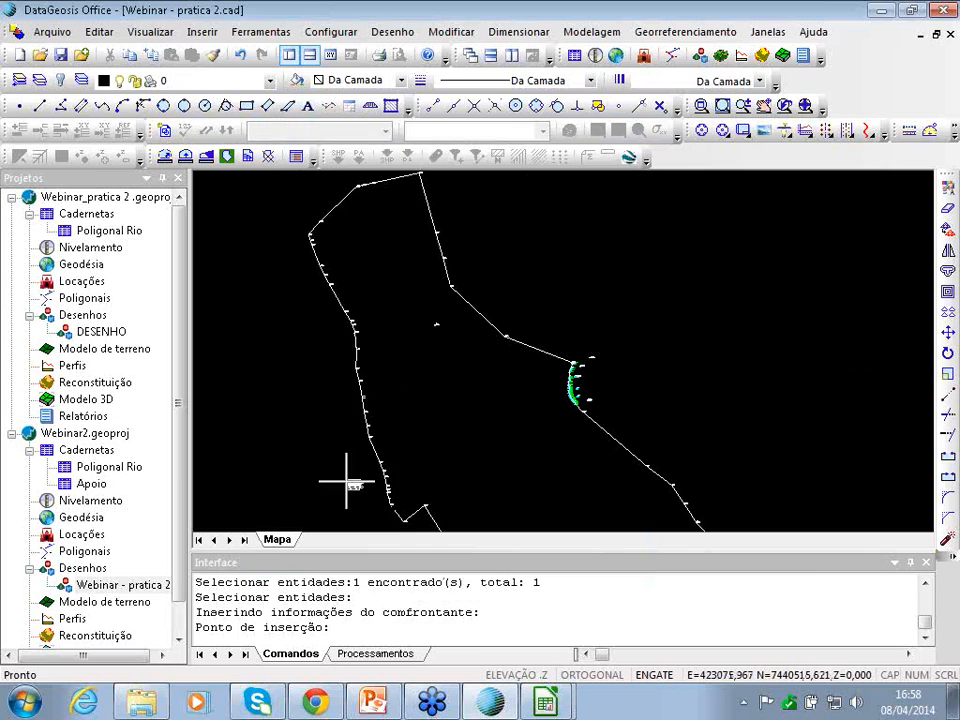
- Place the Fazenda Bela Vista label and select the south-eastern boundary line for a new neighbour
click(333, 447)
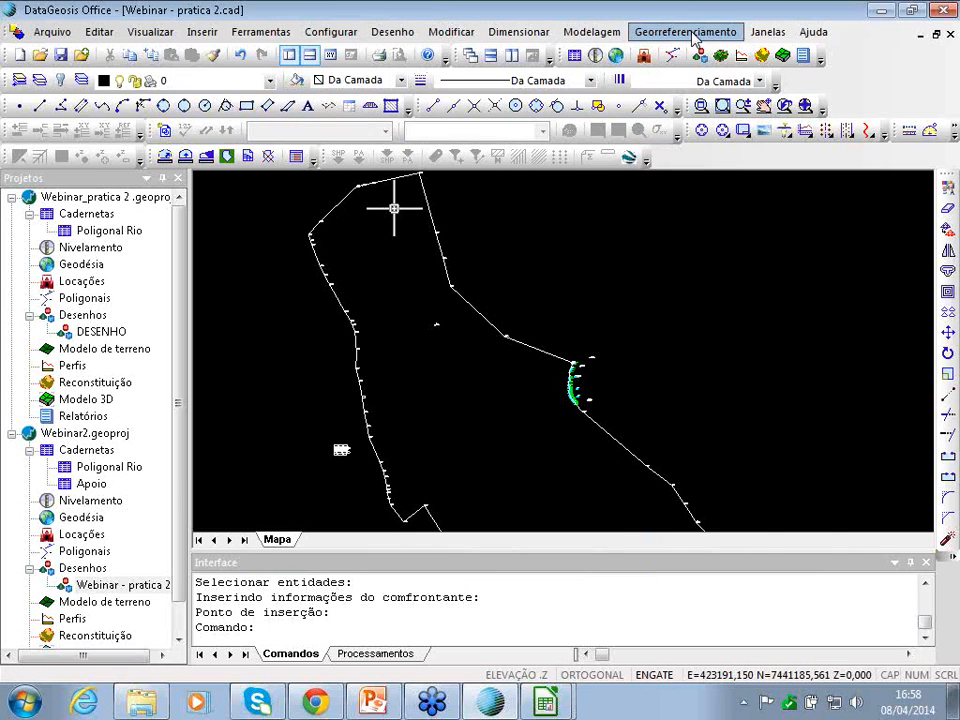
click(691, 34)
click(679, 224)
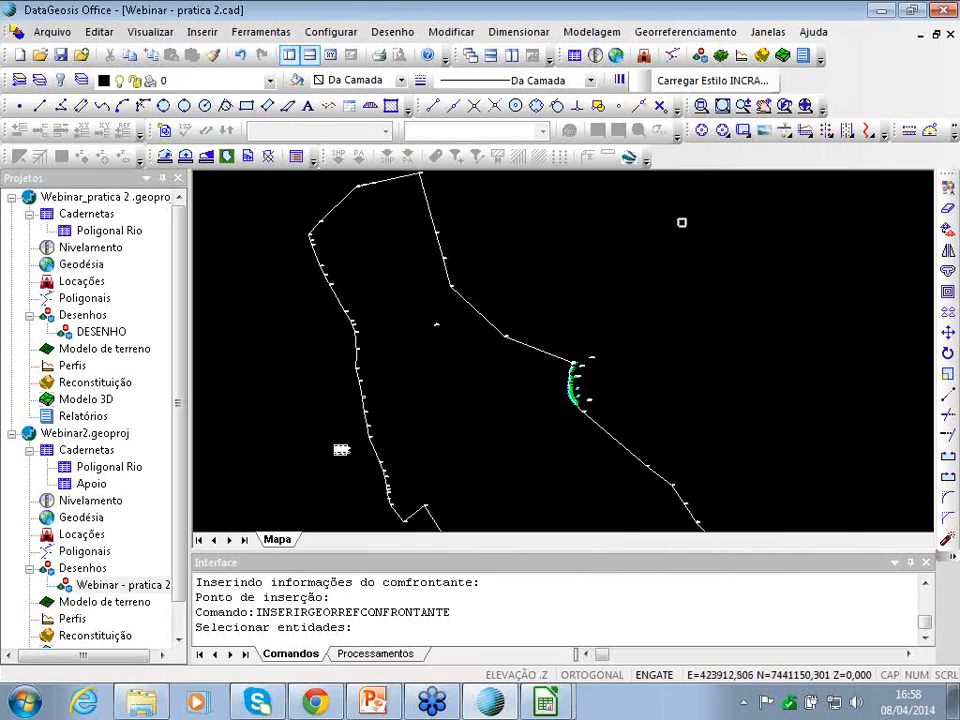
key(Down)
key(Down)
key(Down)
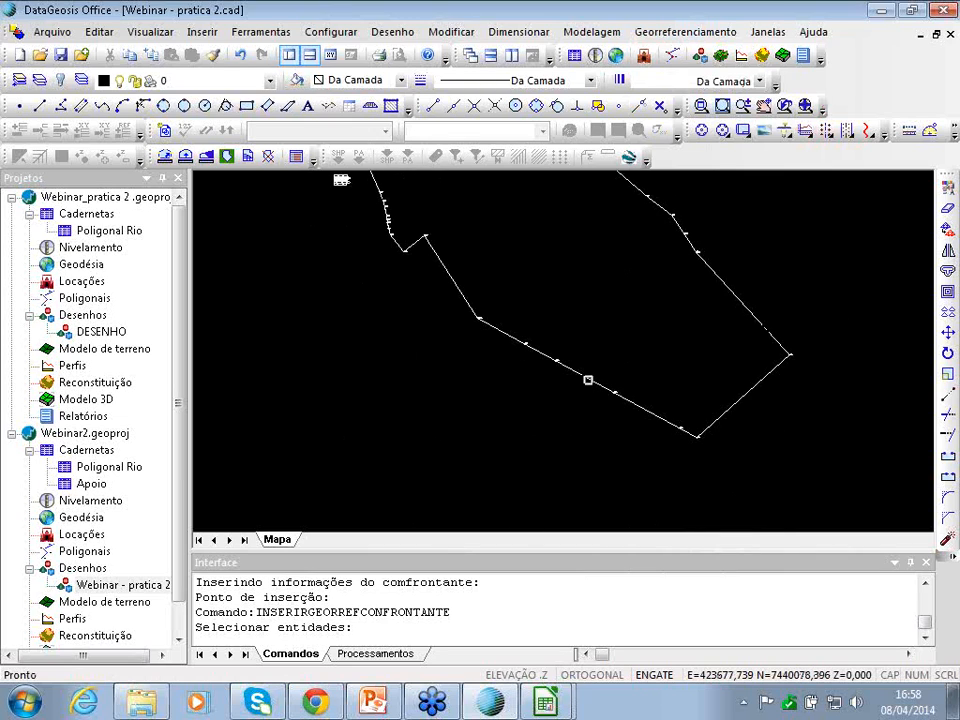
click(588, 380)
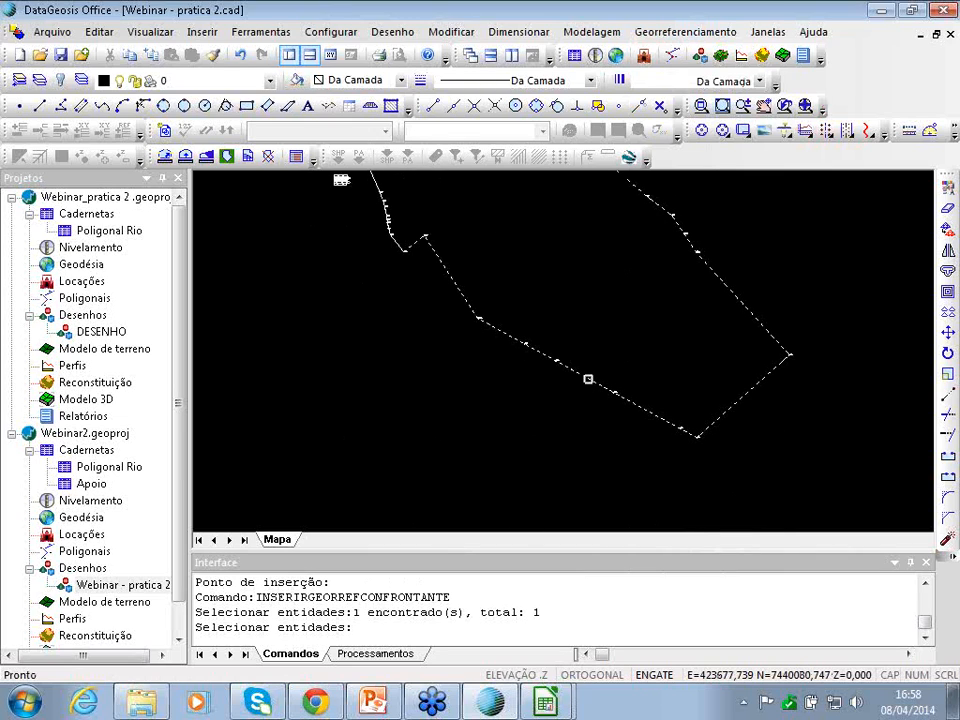
key(Return)
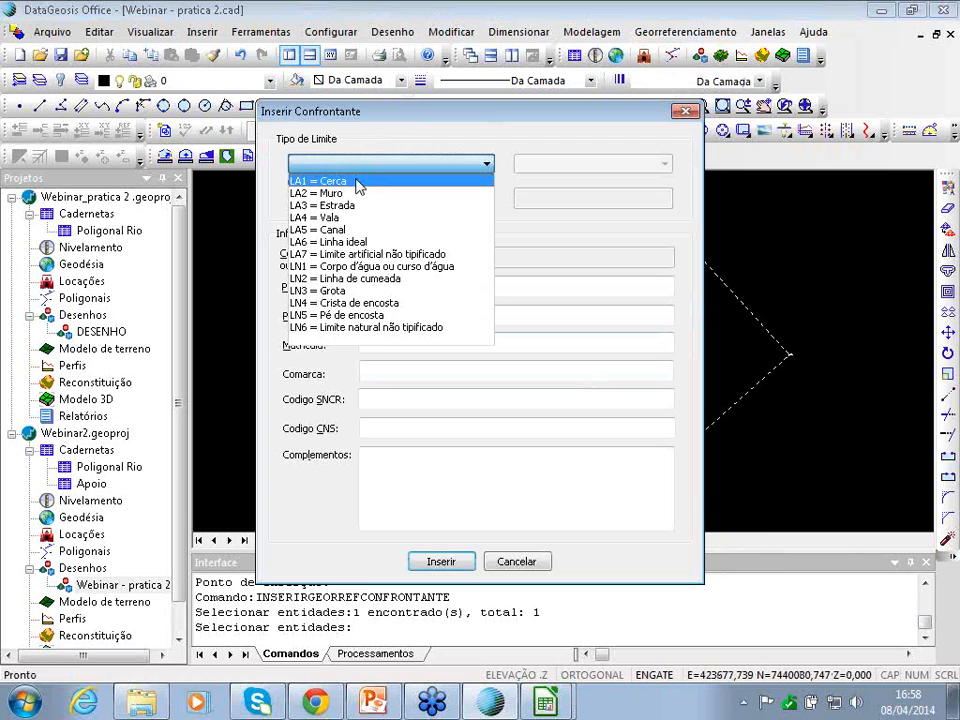
- Set boundary type LA1 = Cerca, the owner's name, property Fazenda Aparecida and registration 9090
click(358, 182)
click(381, 285)
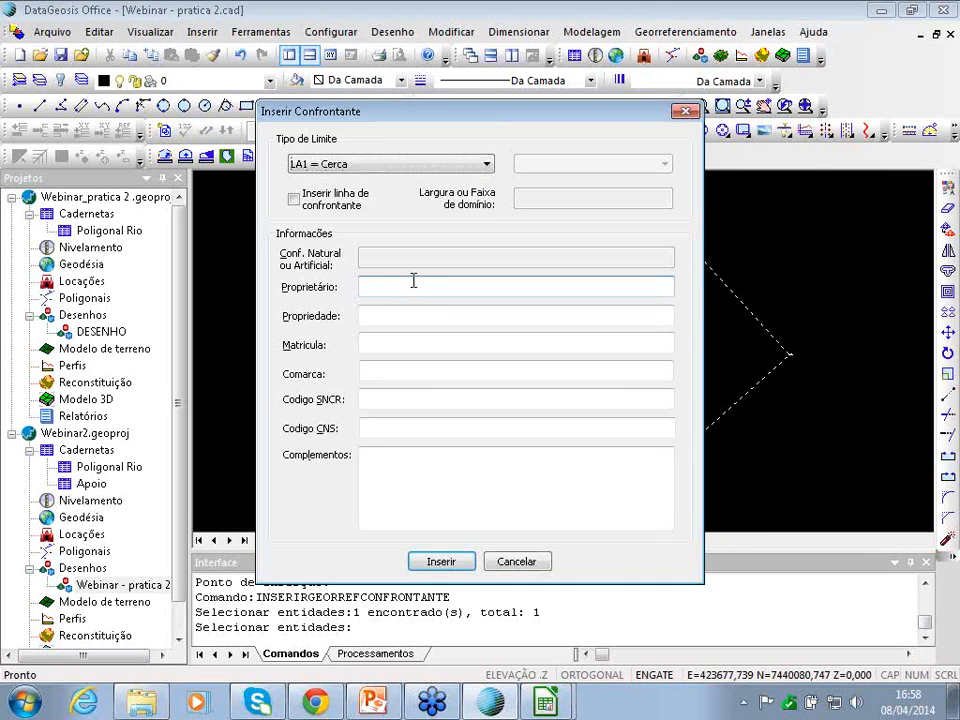
click(364, 315)
text(Fazenda Aparecida)
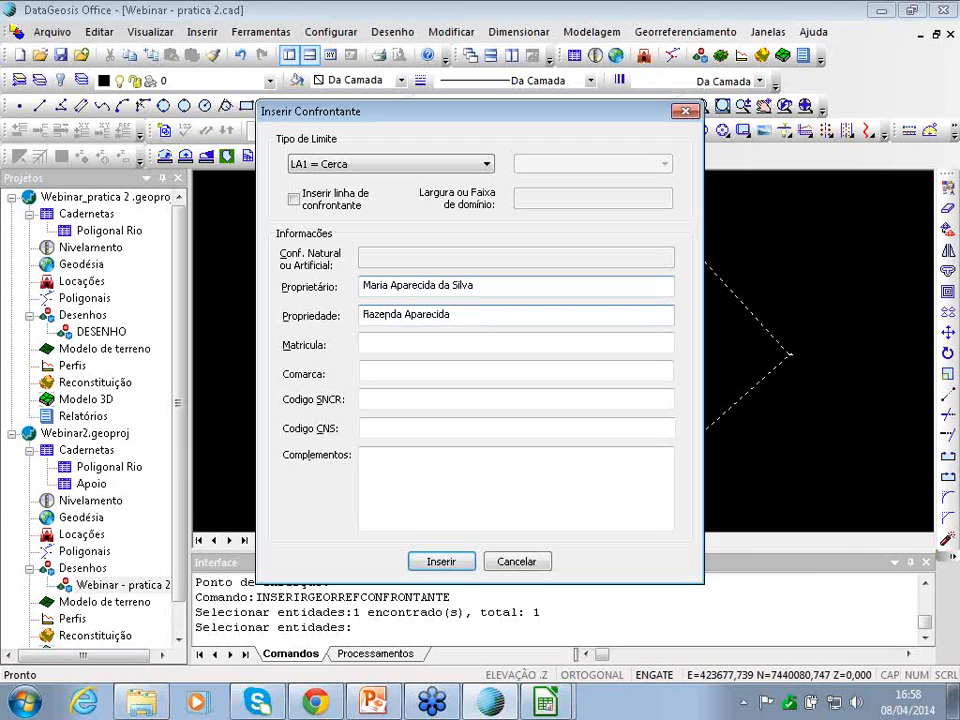
key(Tab)
text(9090)
key(Tab)
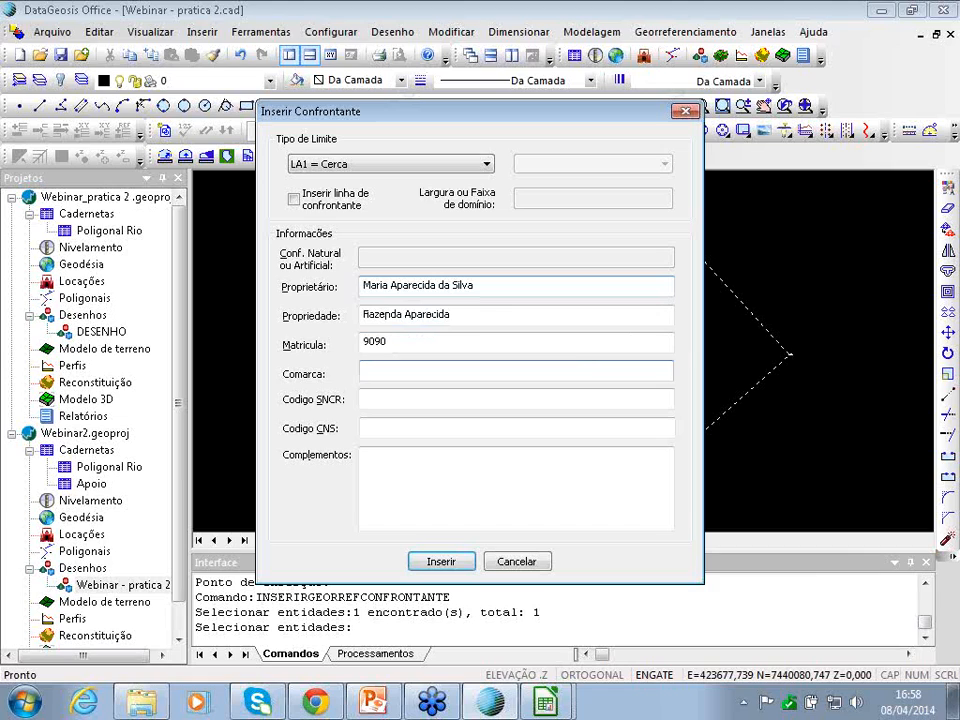
- Enter SNCR 5456768 and CNS 03.3850, insert, and place the label beside the polygon corner
click(383, 398)
text(5)
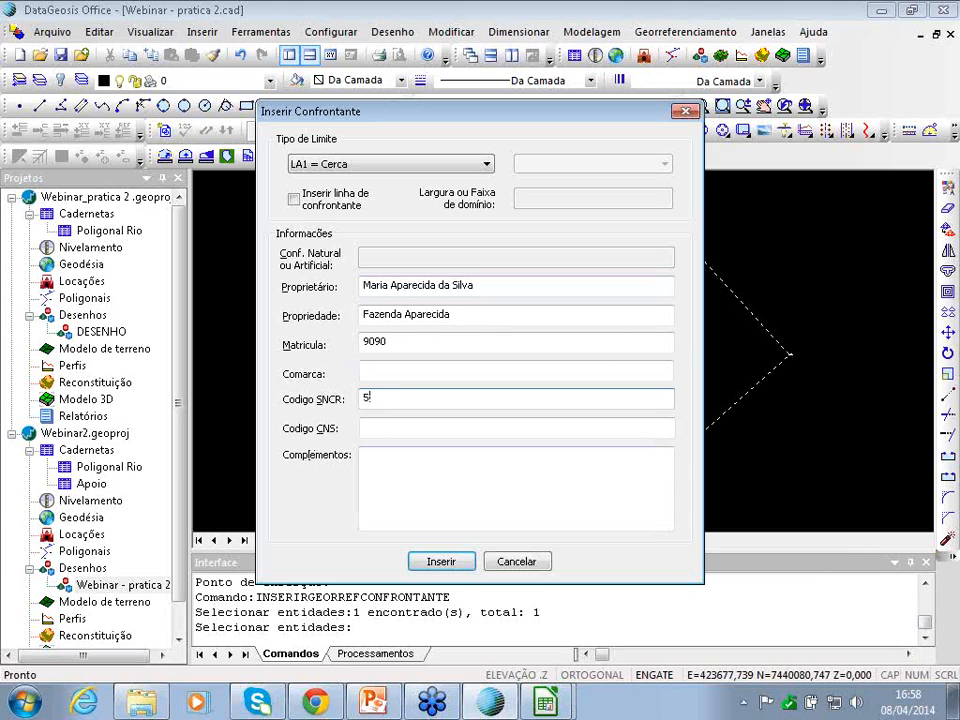
text(456768)
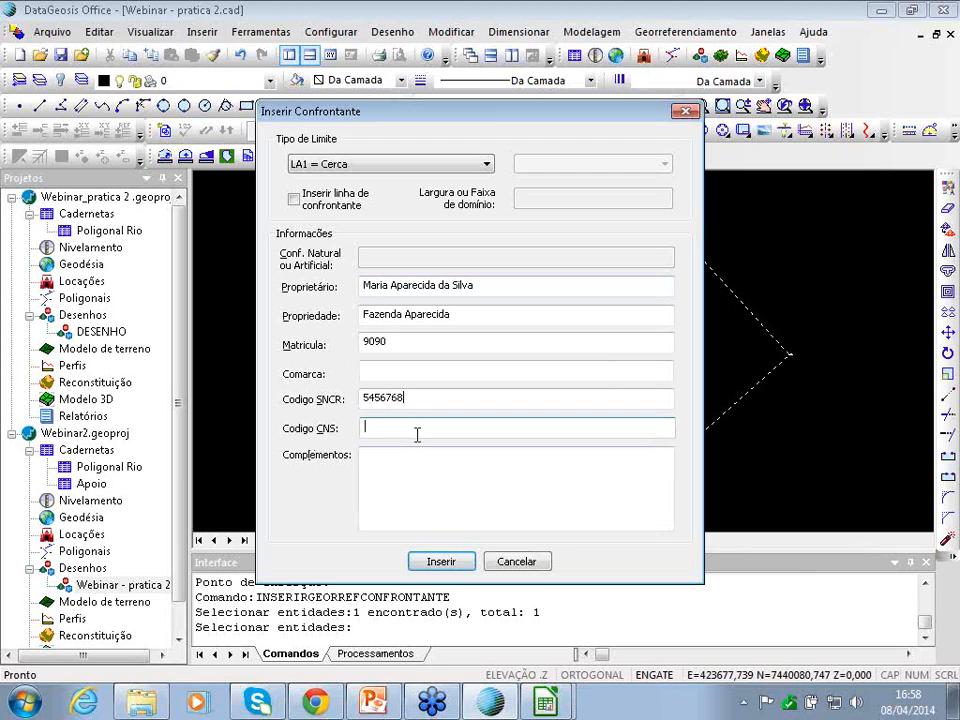
click(417, 430)
text(03.385)
text(0)
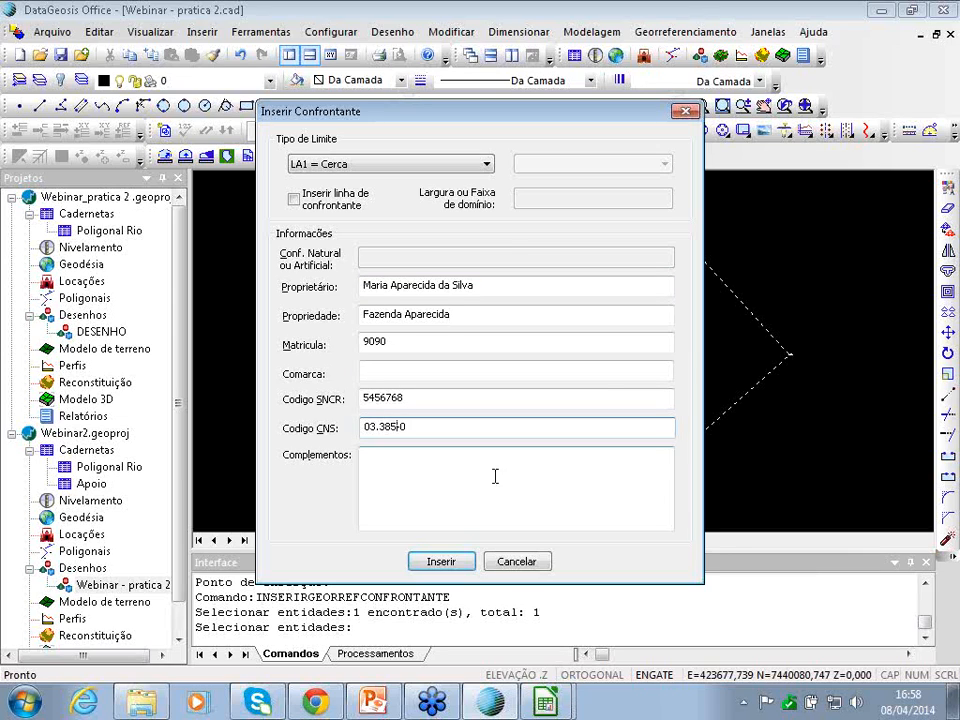
click(441, 561)
click(749, 435)
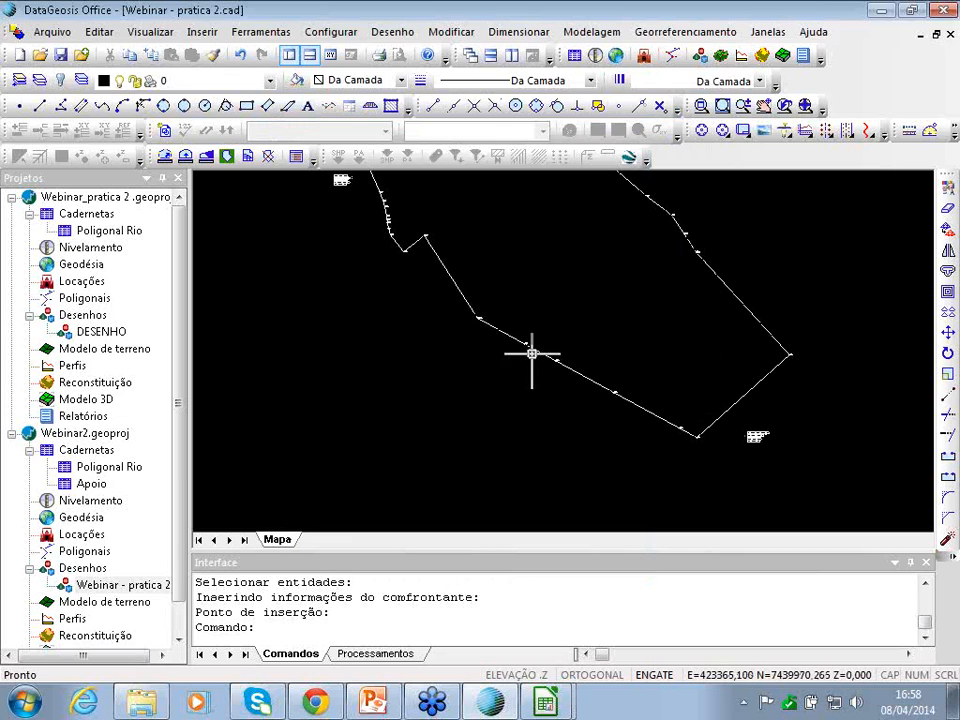
key(Right)
- Start a new neighbour record and select the river boundary line, redoing a wrong first pick
key(Up)
key(Up)
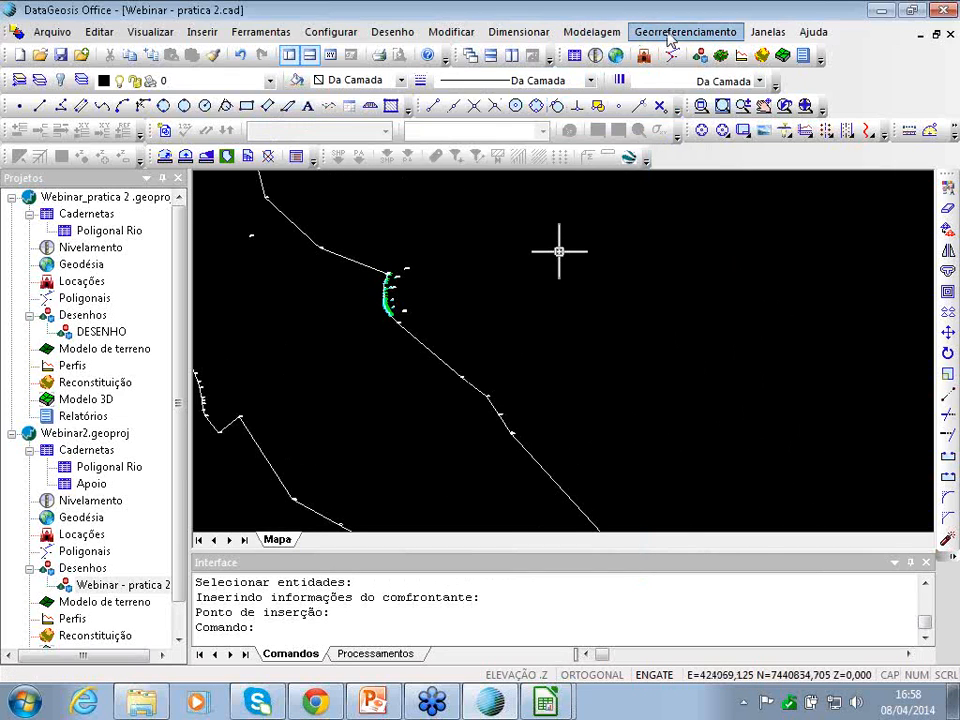
click(685, 31)
click(690, 227)
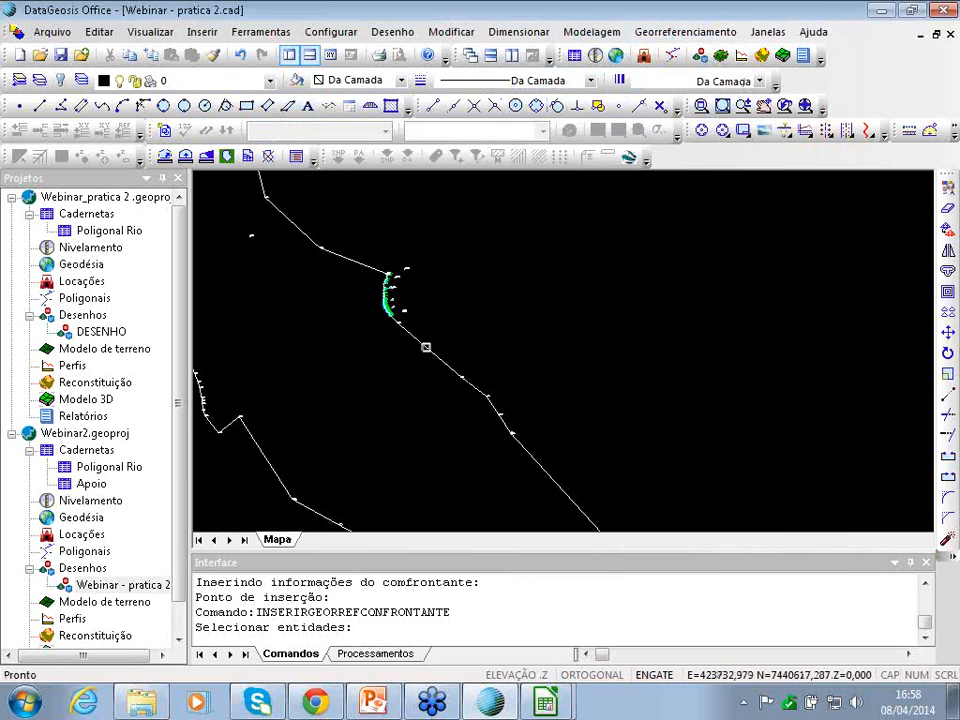
click(429, 349)
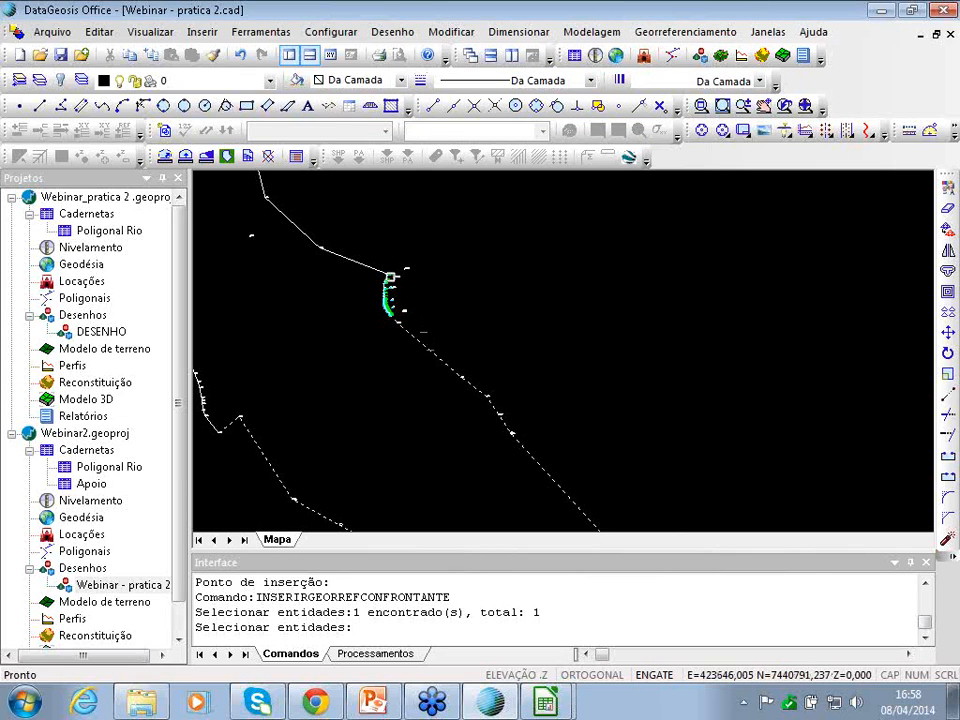
key(Escape)
click(703, 33)
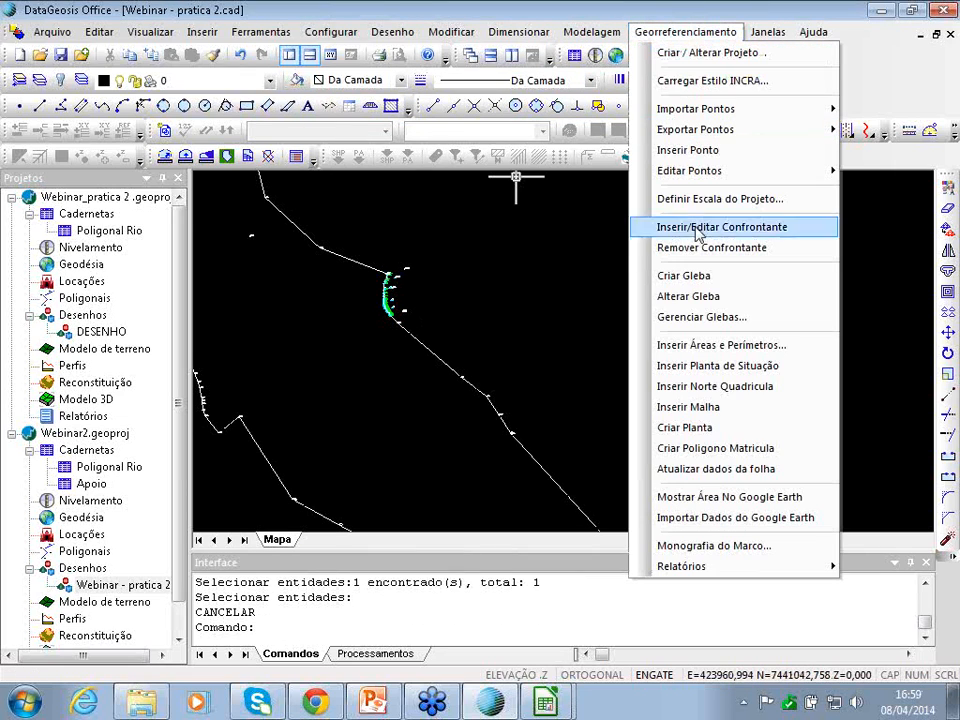
click(692, 228)
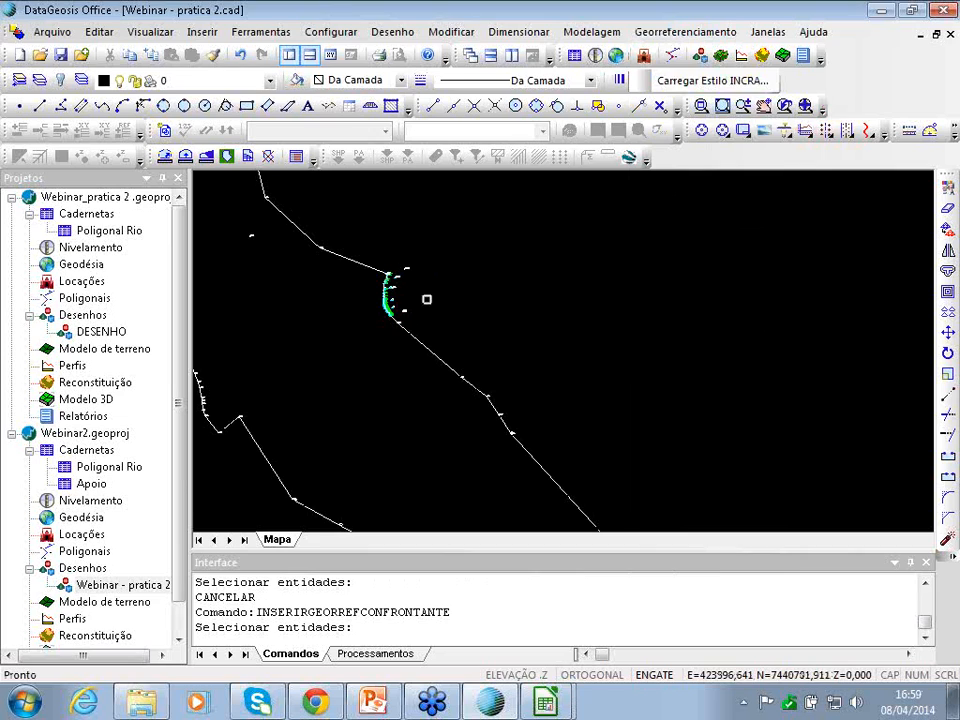
scroll(372, 312, up, 5)
middle_drag(498, 188, 681, 191)
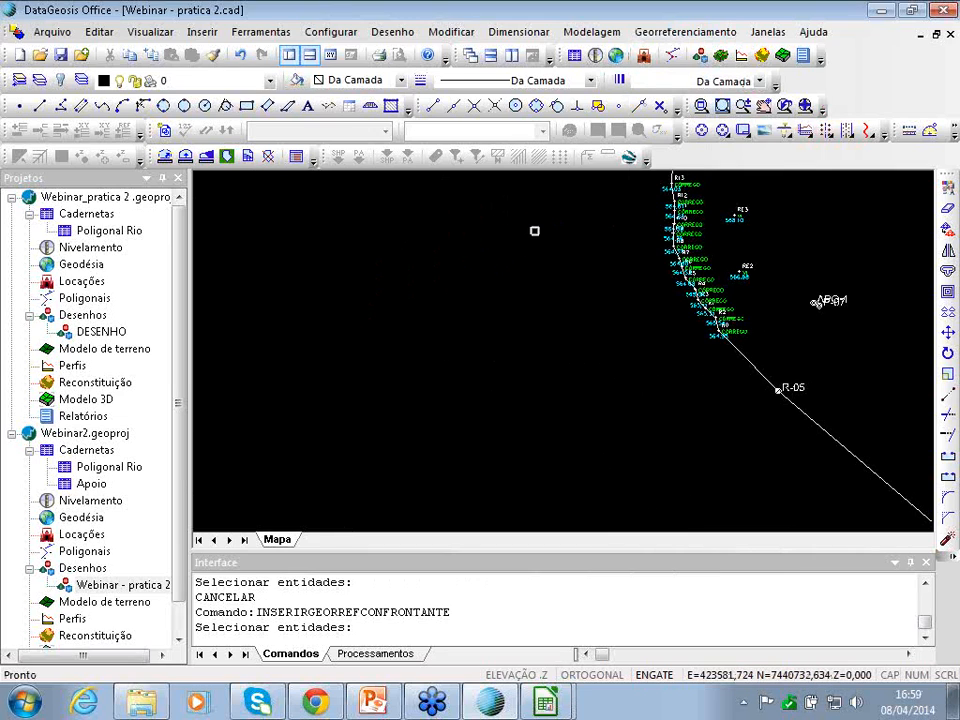
key(Up)
key(Right)
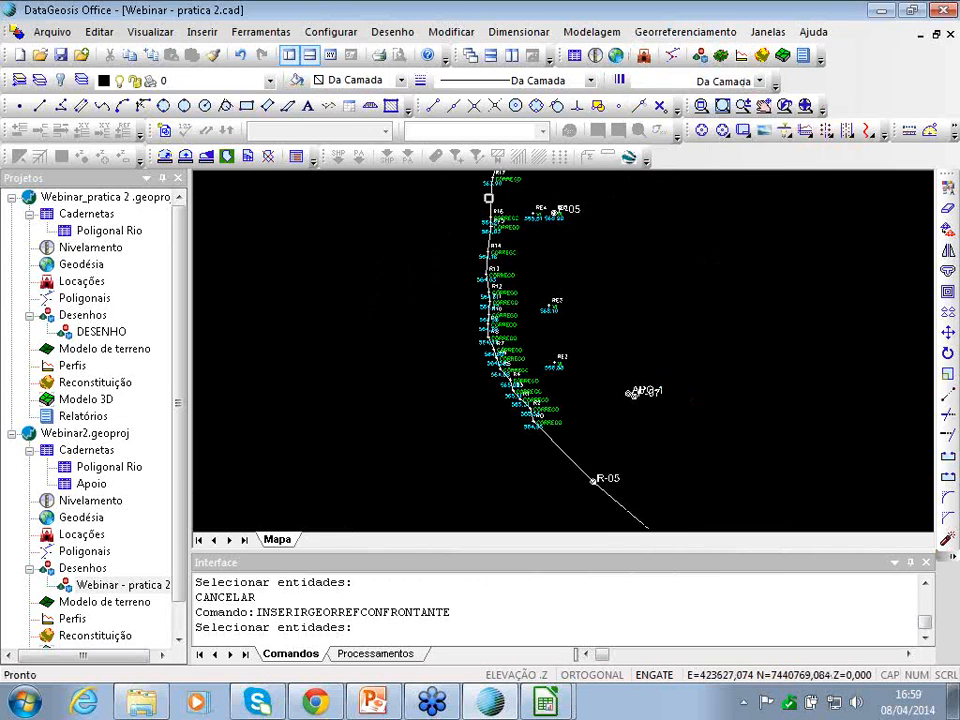
click(490, 197)
key(Return)
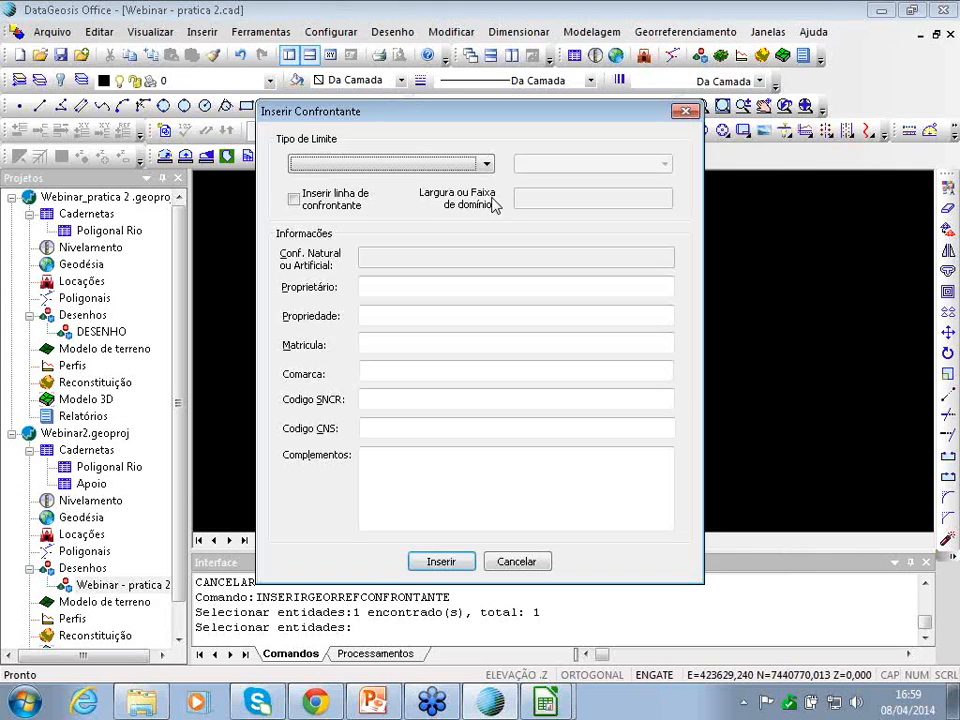
- Set the boundary type to LN1 watercourse with a width of 10
click(390, 165)
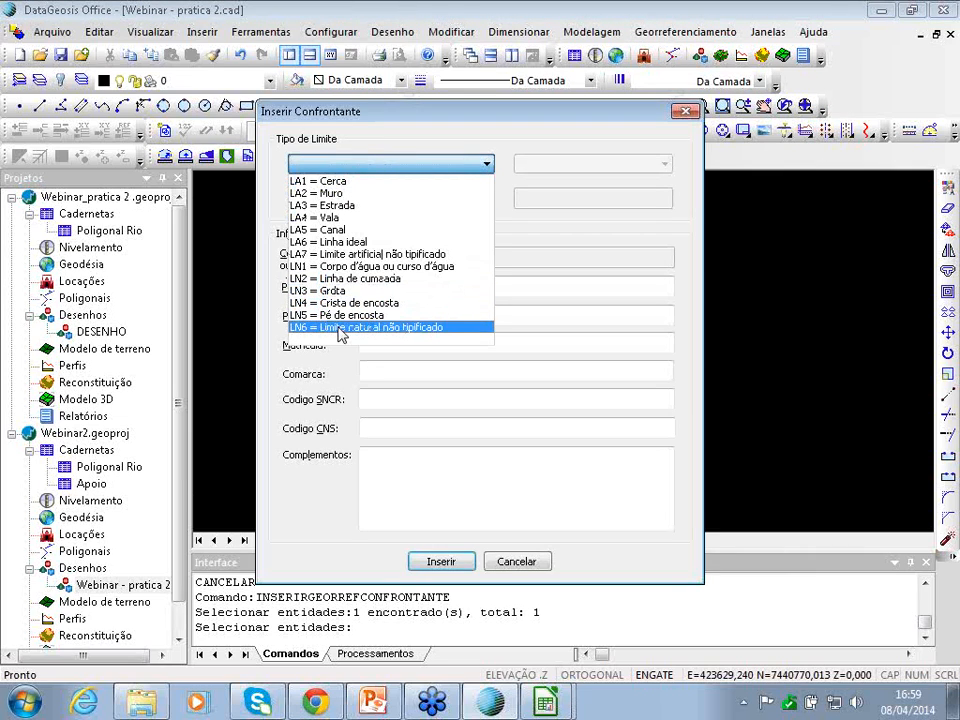
click(364, 268)
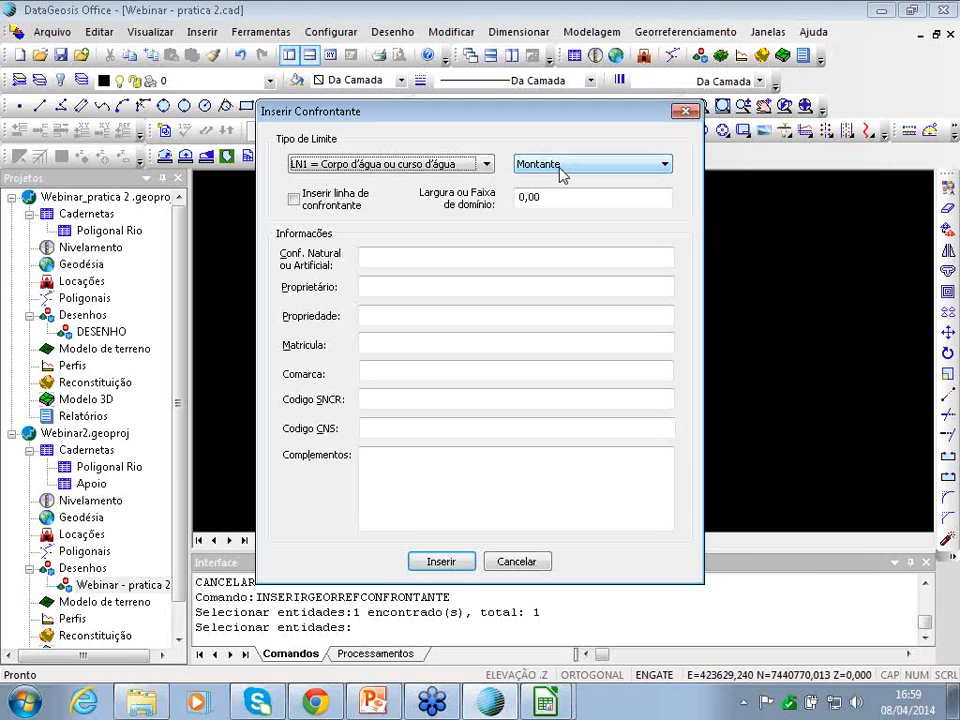
click(538, 199)
drag(538, 204, 514, 207)
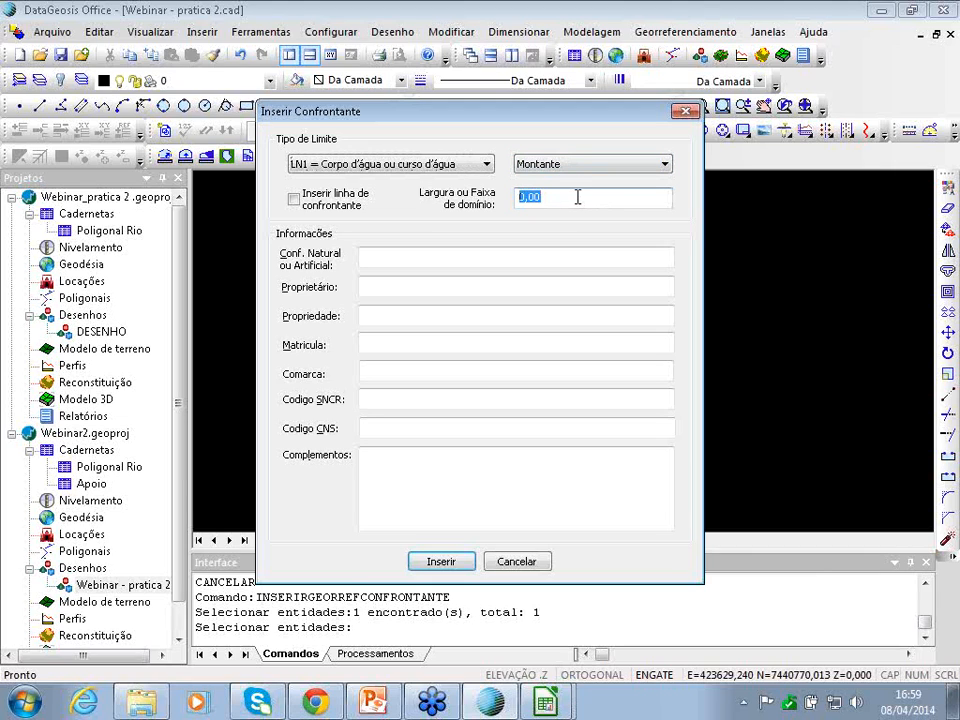
drag(578, 198, 489, 207)
text(10)
- Mark it Natural and fill in owner, property Fazenda Luz, registration 9898, SNCR 65479879 and CNS
click(391, 258)
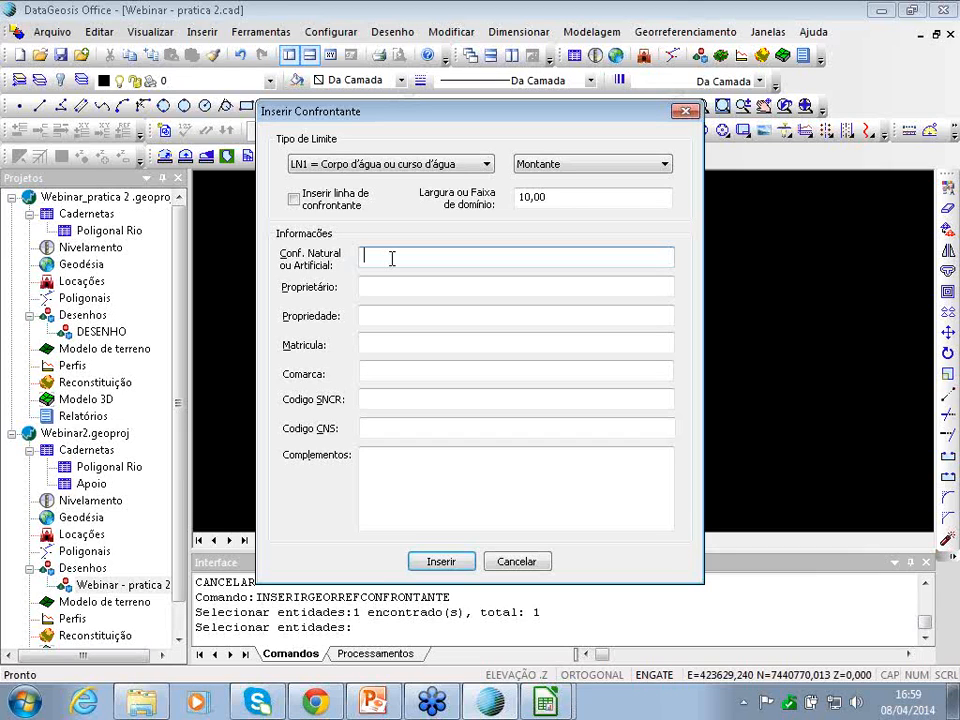
text(Natural)
key(Tab)
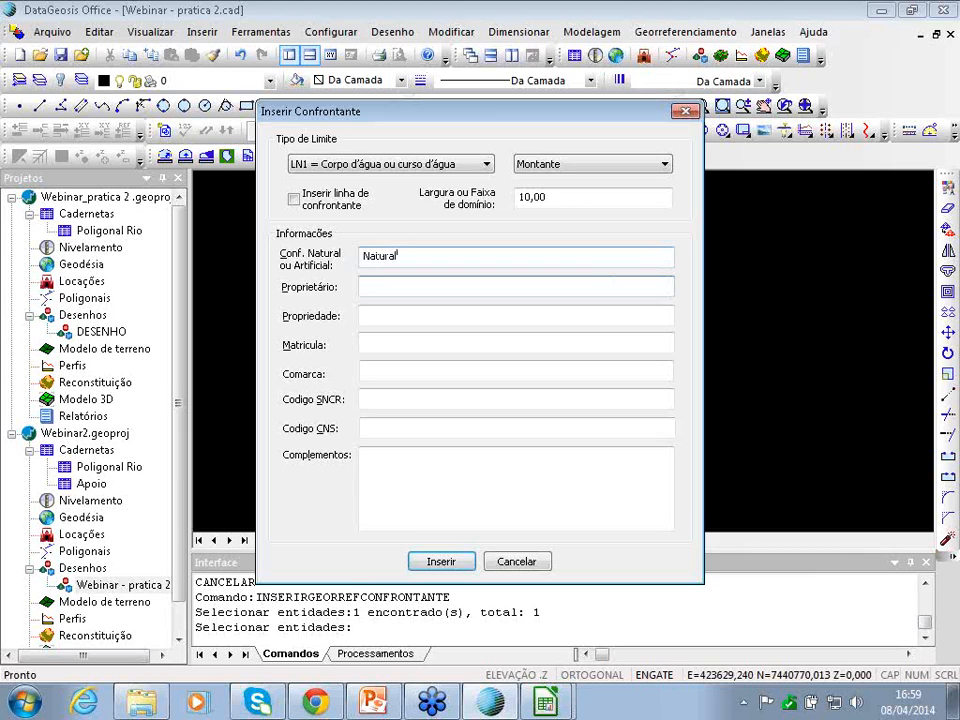
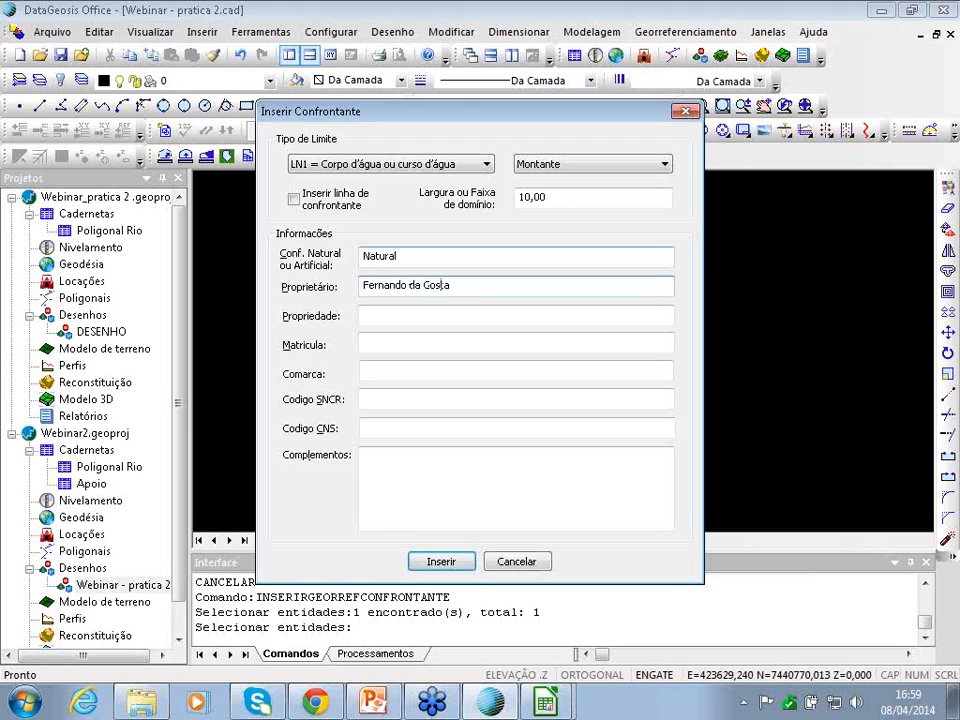
key(Tab)
text(Fazenda LU)
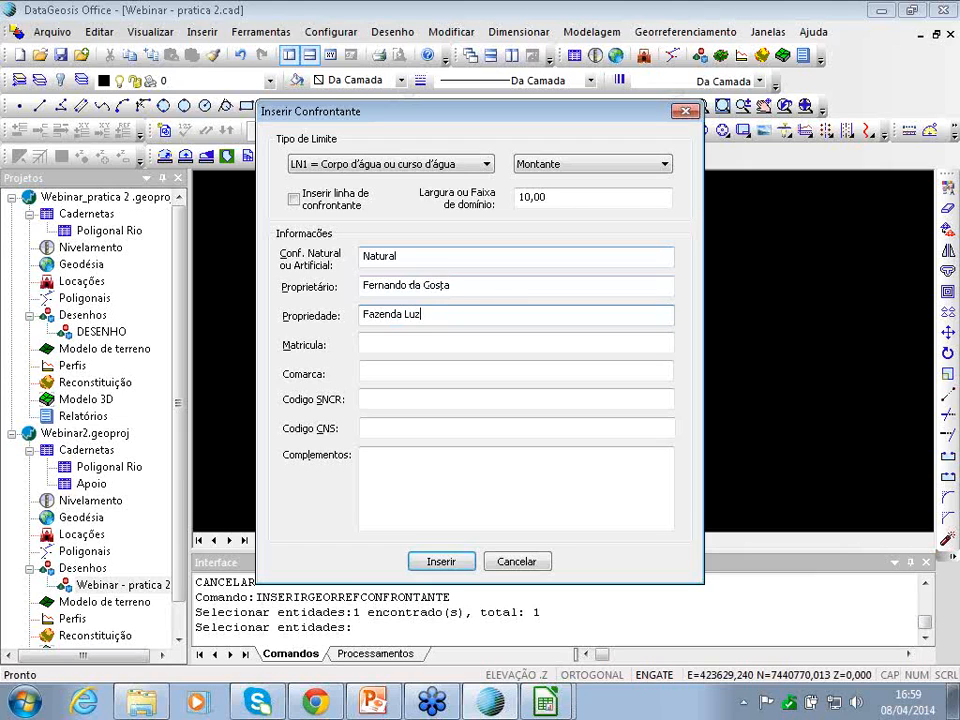
key(Tab)
text(9898)
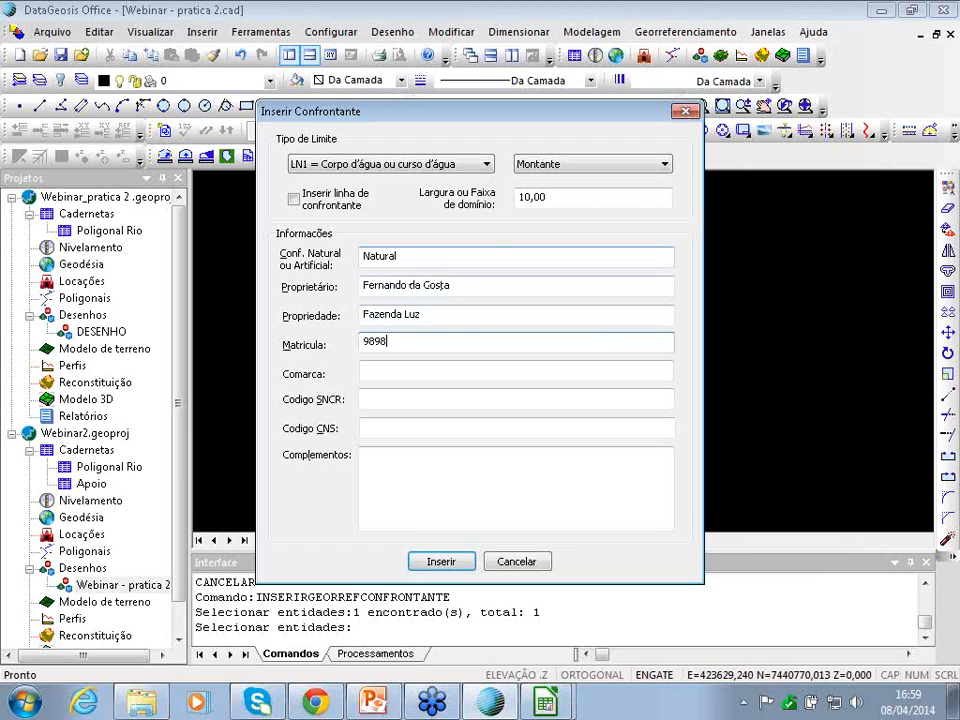
click(425, 406)
text(65479879)
click(421, 428)
text(03.385-0)
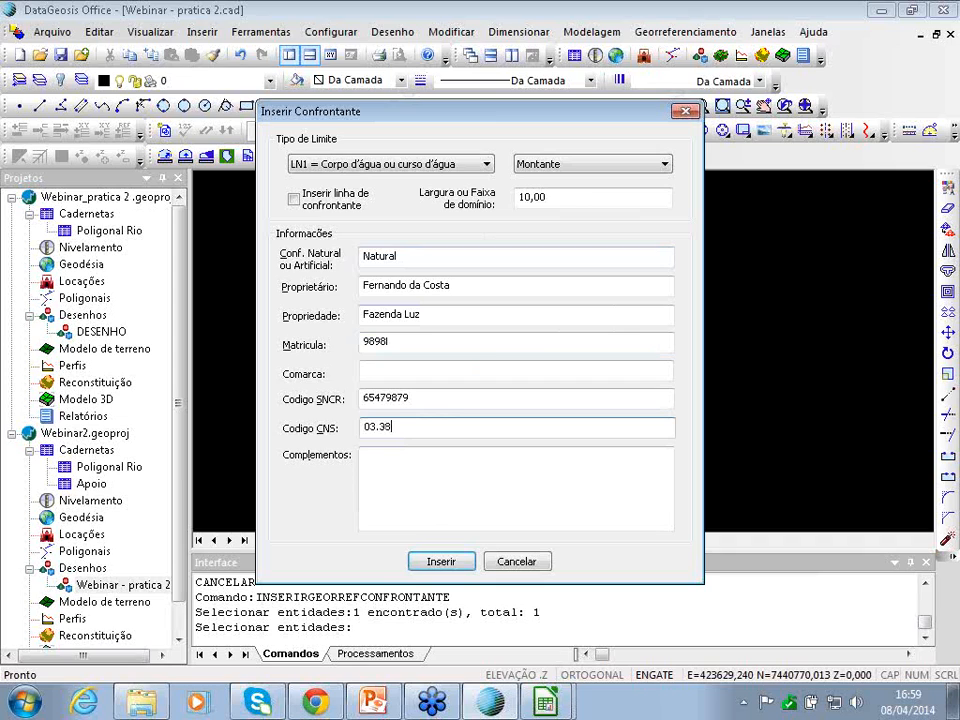
- Insert the river neighbour and place its label beside the river at the default angle
click(442, 561)
key(Return)
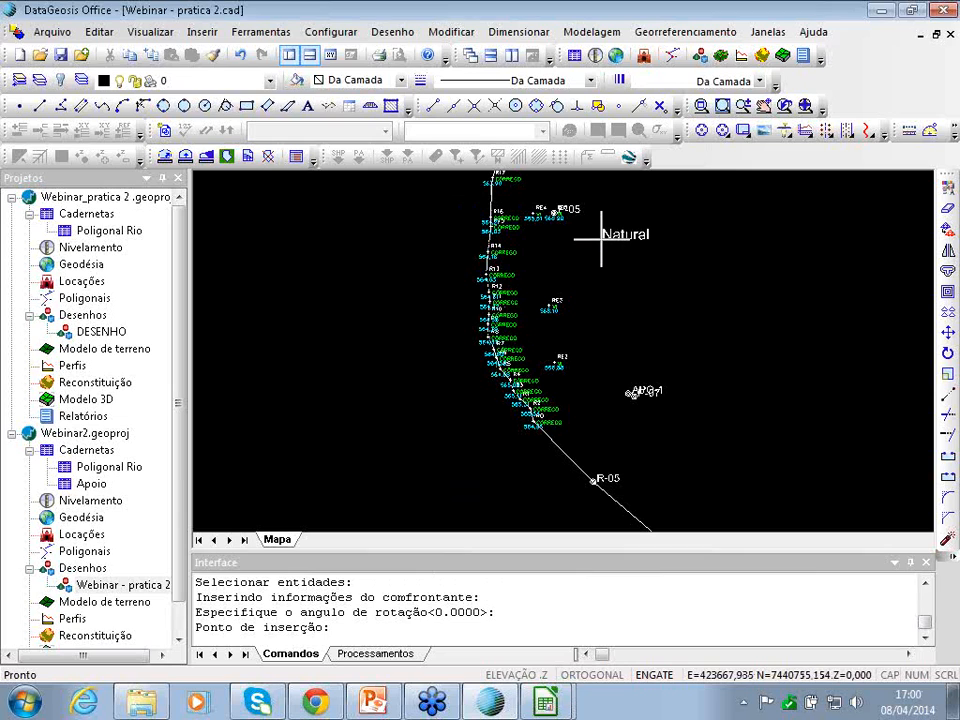
click(604, 240)
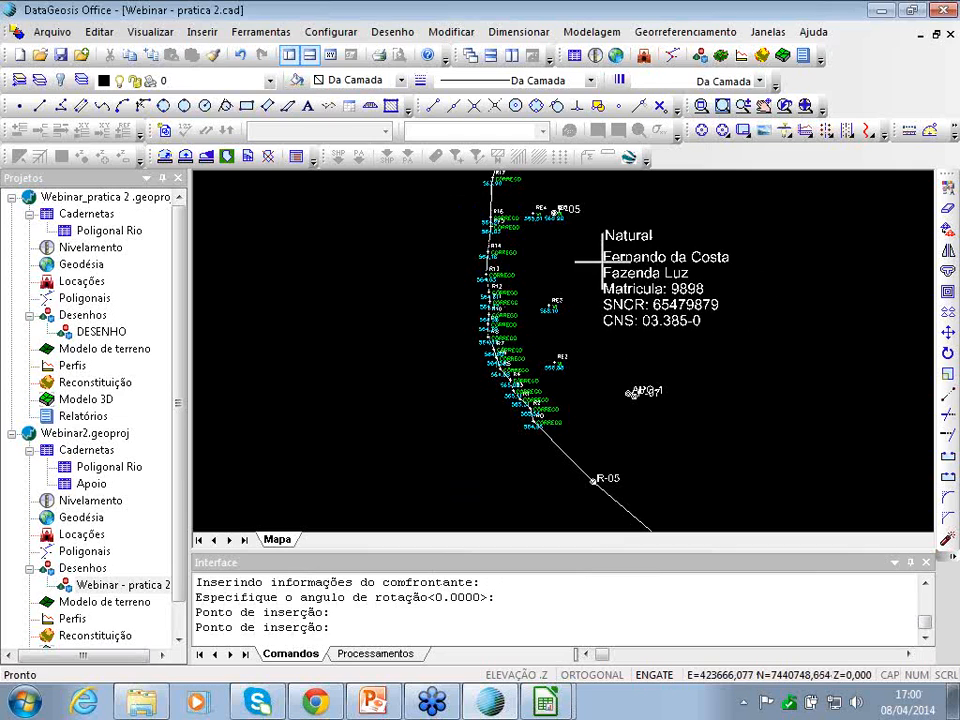
key(Return)
scroll(527, 305, down, 3)
scroll(528, 306, down, 1)
- Start another neighbour record on the boundary running down to the river, typed as a fence
key(Up)
key(Up)
key(Left)
click(692, 31)
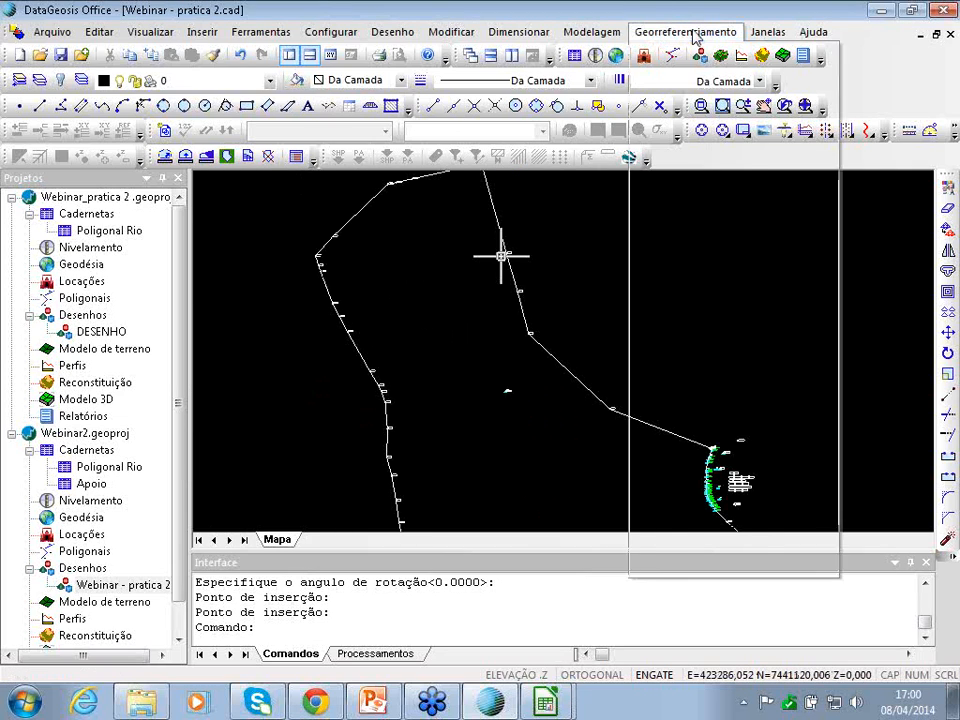
click(684, 228)
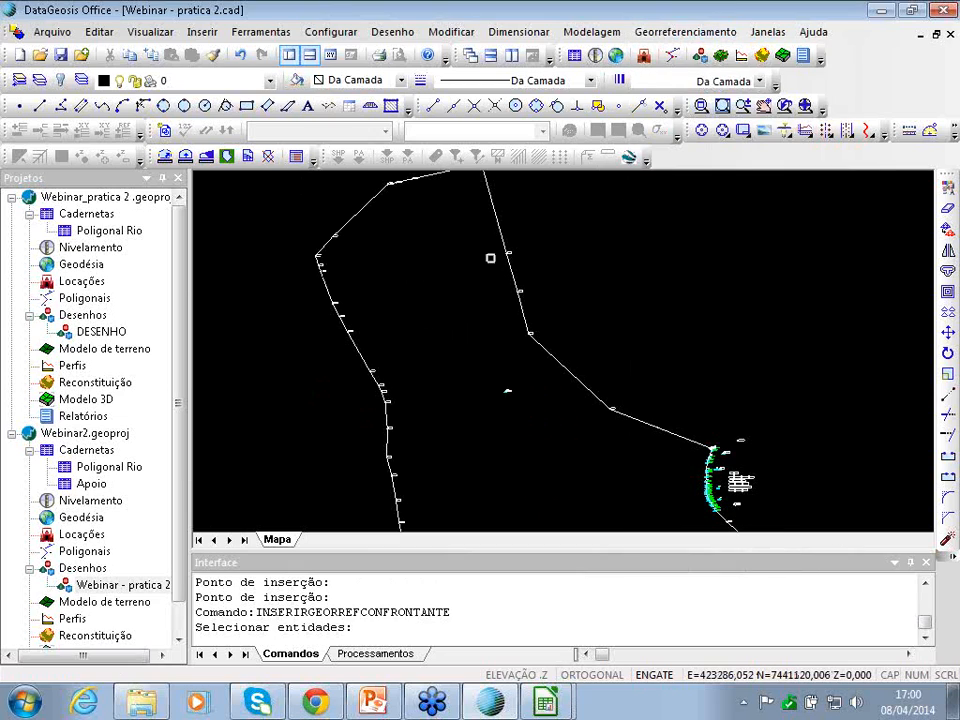
click(498, 215)
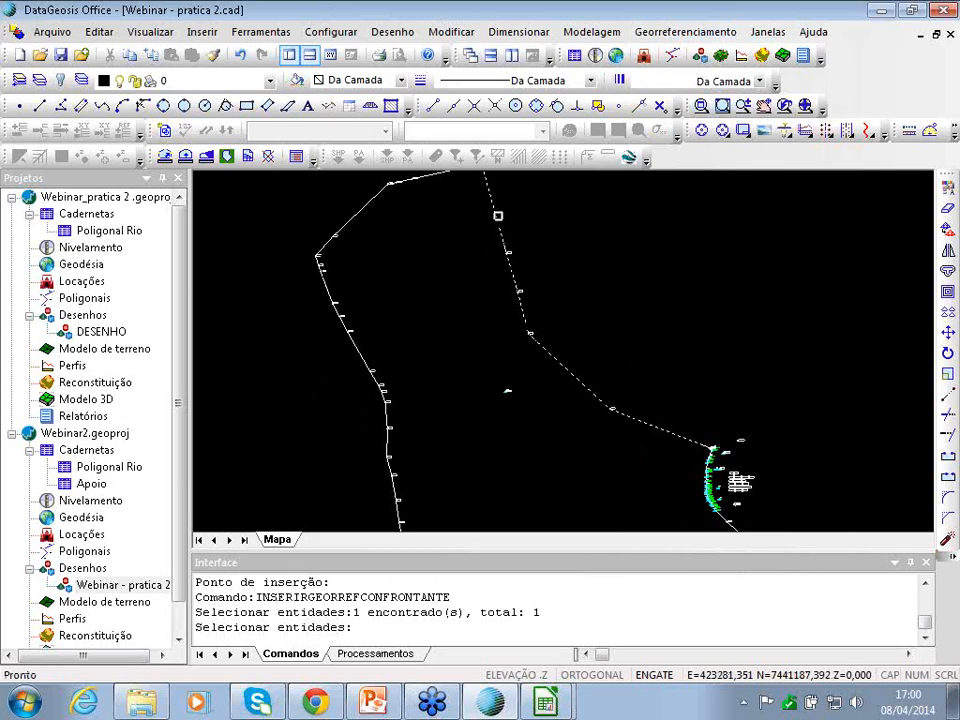
key(Return)
click(381, 164)
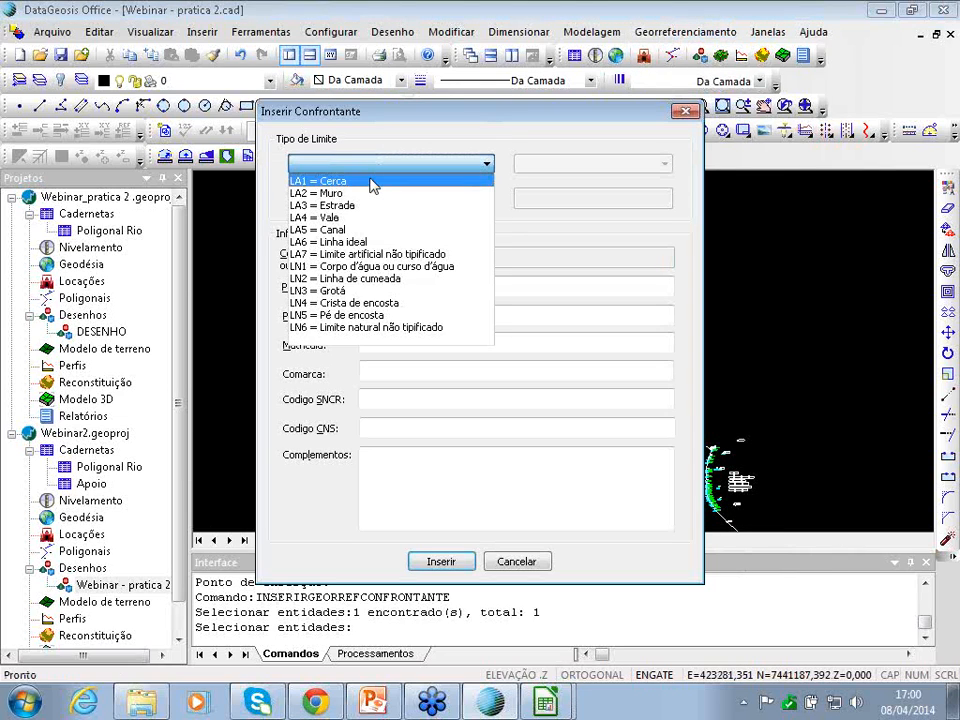
click(373, 182)
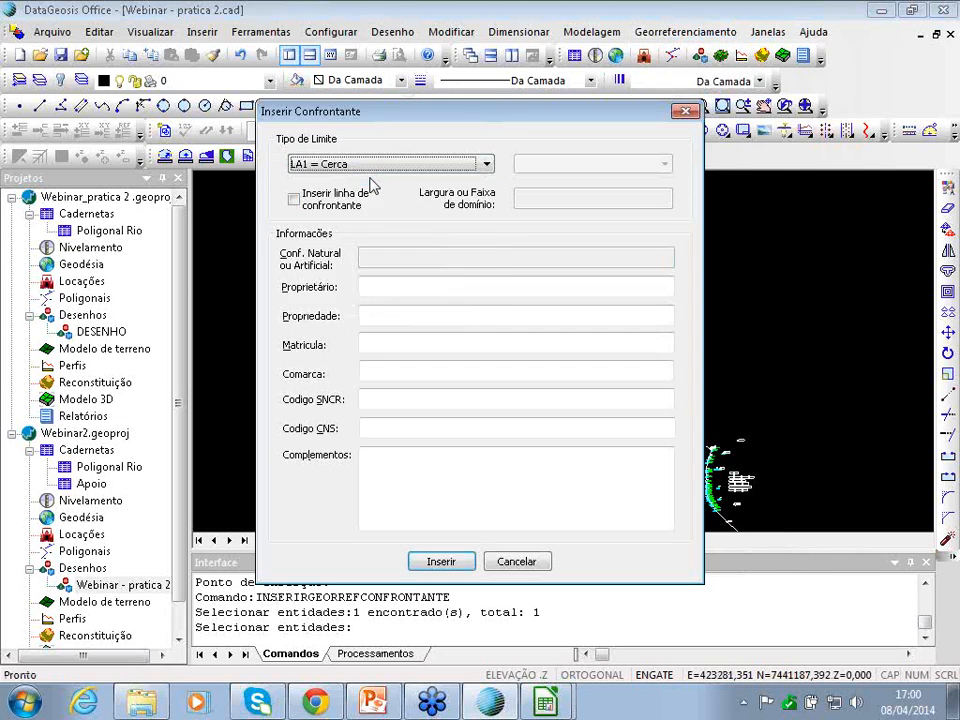
- Enter the owner's name, property Fazenda Esperança, matrícula 23456, SNCR 748L7689 and CNS 03.33
click(405, 286)
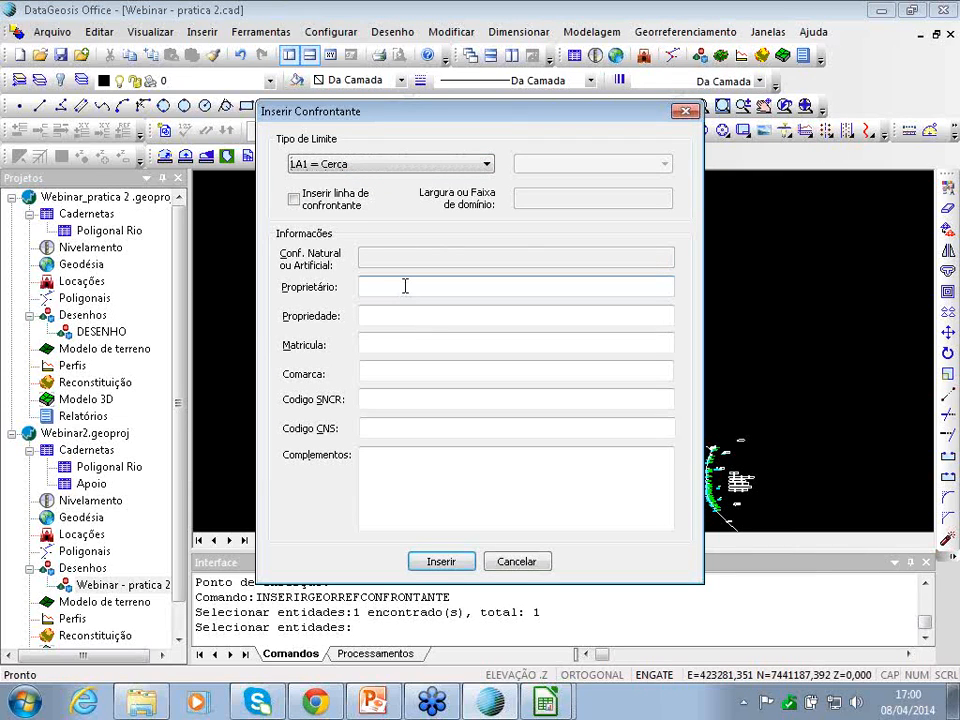
click(365, 315)
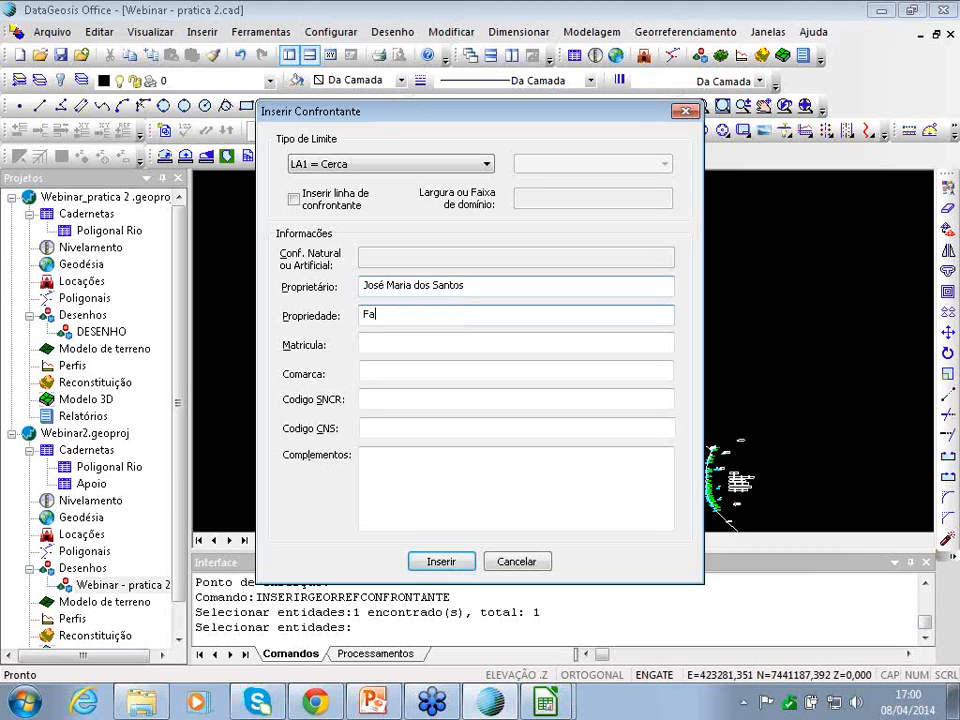
text(Fazenda Esperança)
click(412, 343)
text(23456)
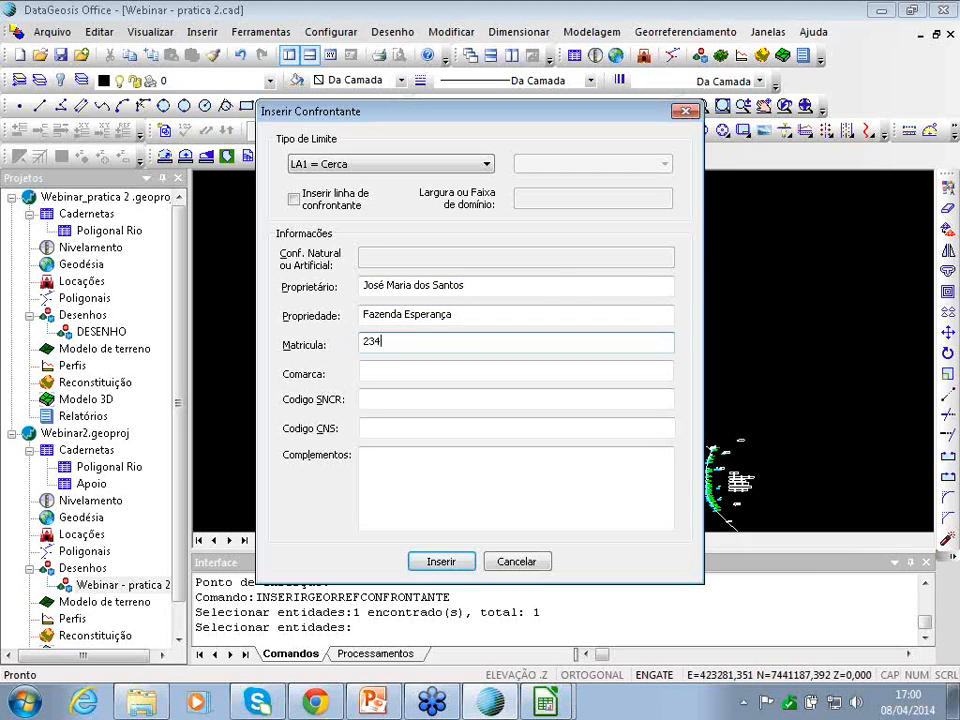
click(407, 372)
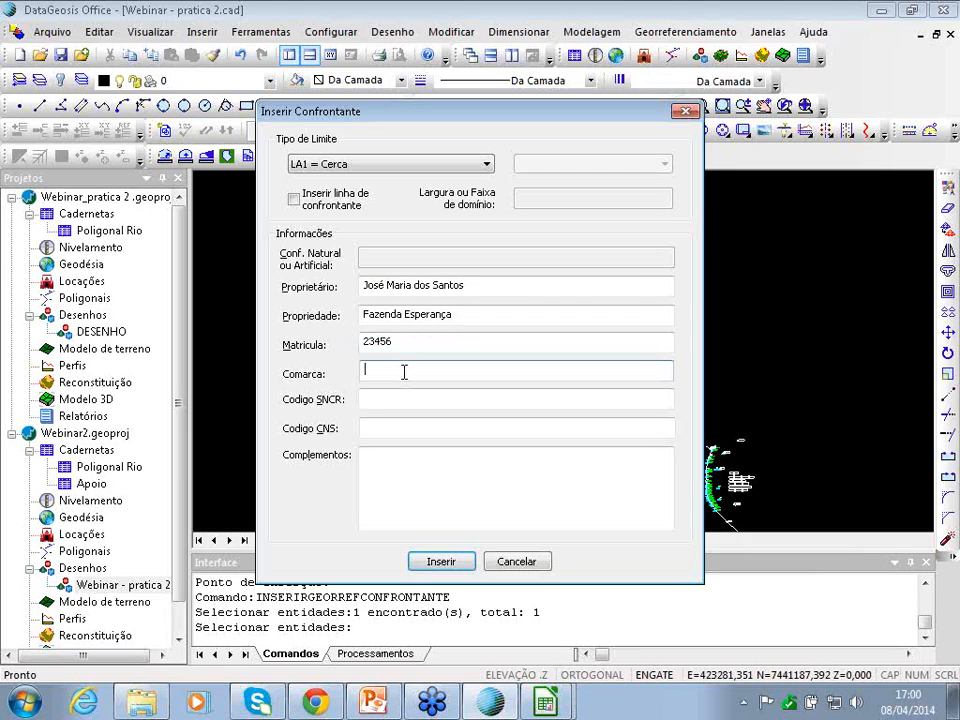
click(385, 398)
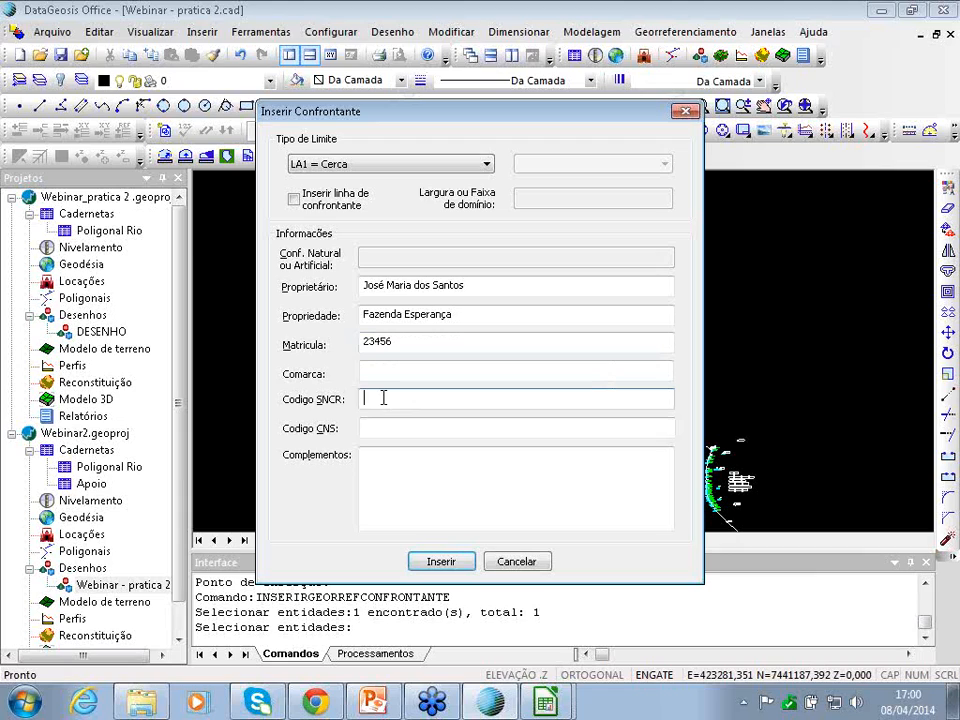
text(748L7689)
click(414, 426)
text(03.335-0)
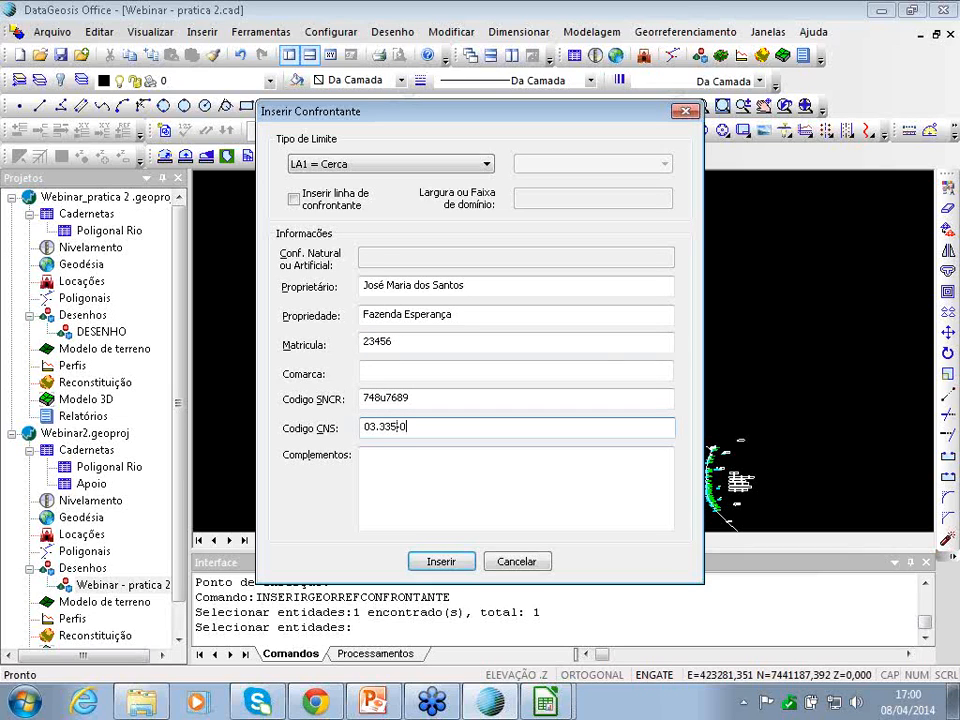
- Insert the Fazenda Esperança neighbour and place its label on the map
click(441, 561)
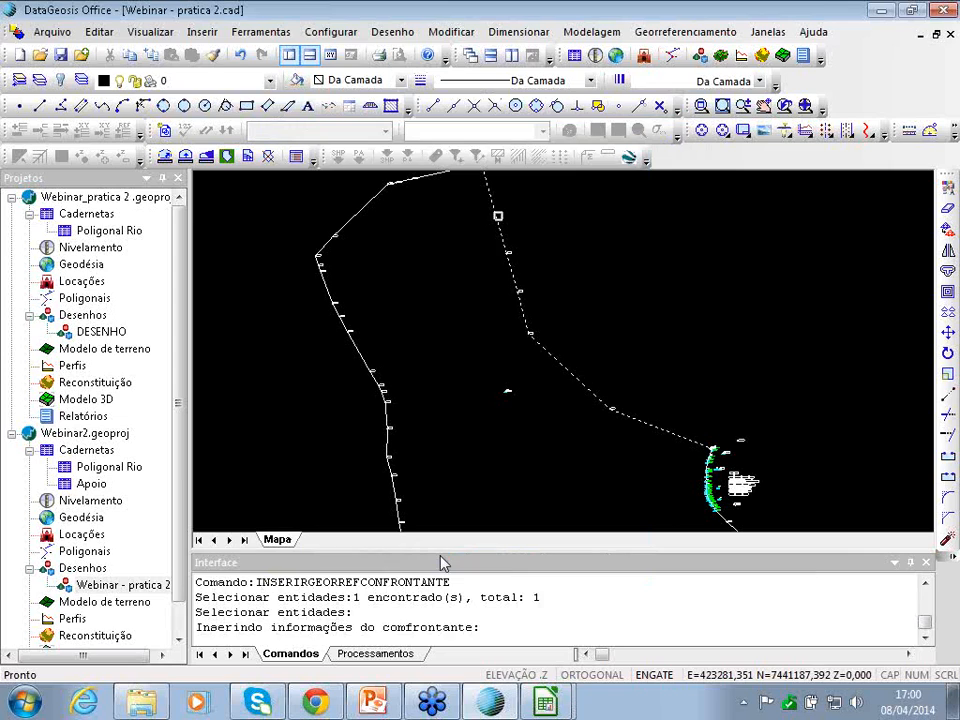
click(565, 253)
scroll(583, 305, down, 3)
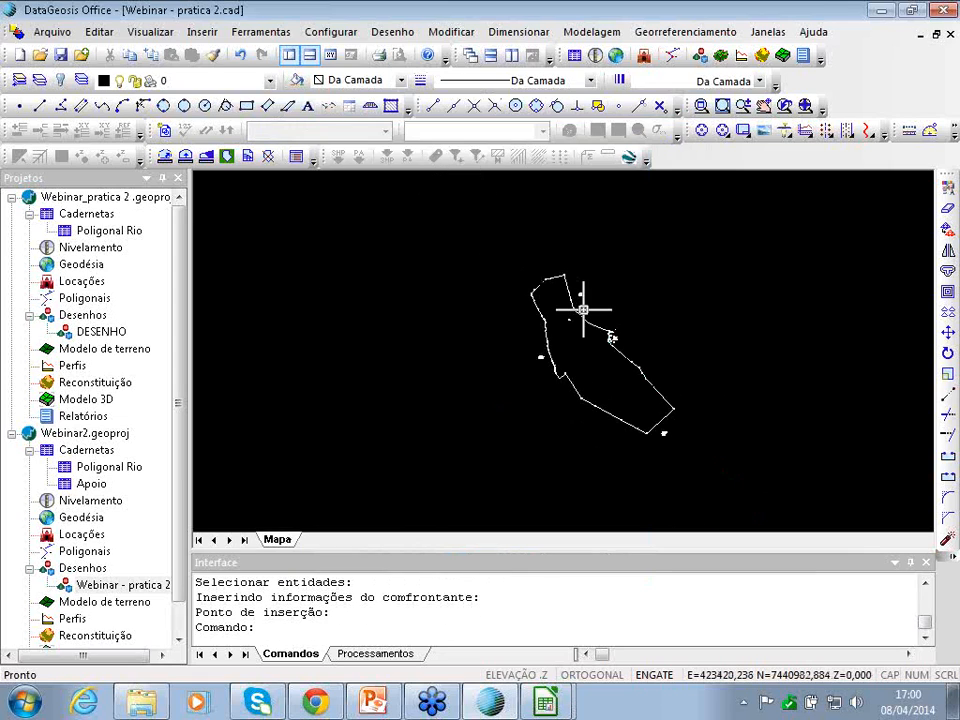
scroll(583, 310, left, 1)
scroll(583, 310, right, 1)
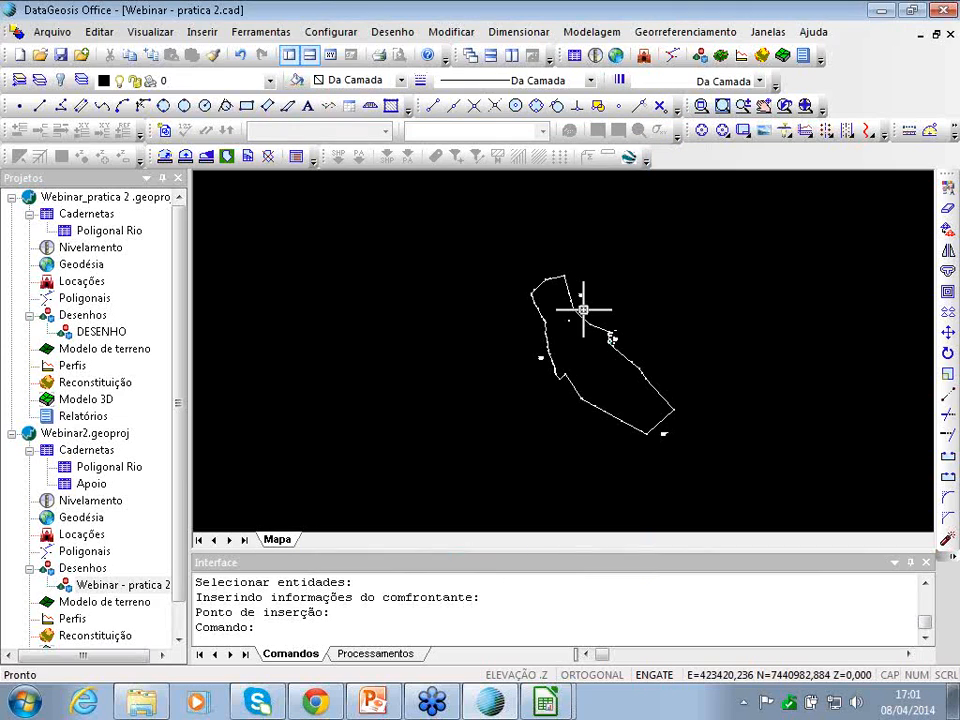
click(685, 31)
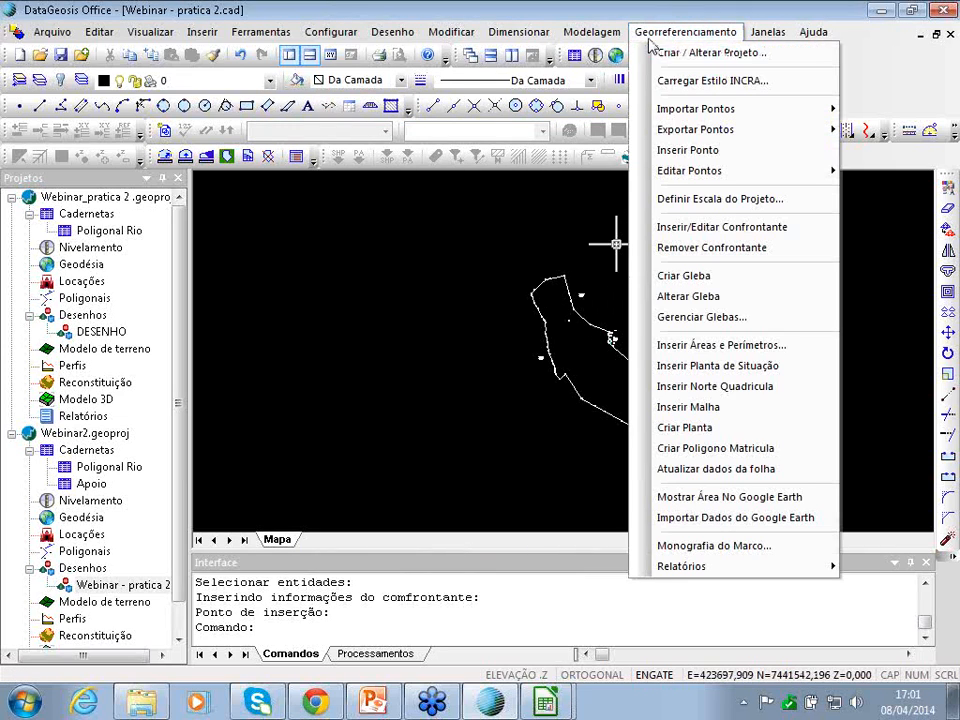
- Create the gleba from the 116 window-selected boundary entities, named after the owner, matrícula 123456
click(697, 276)
click(462, 228)
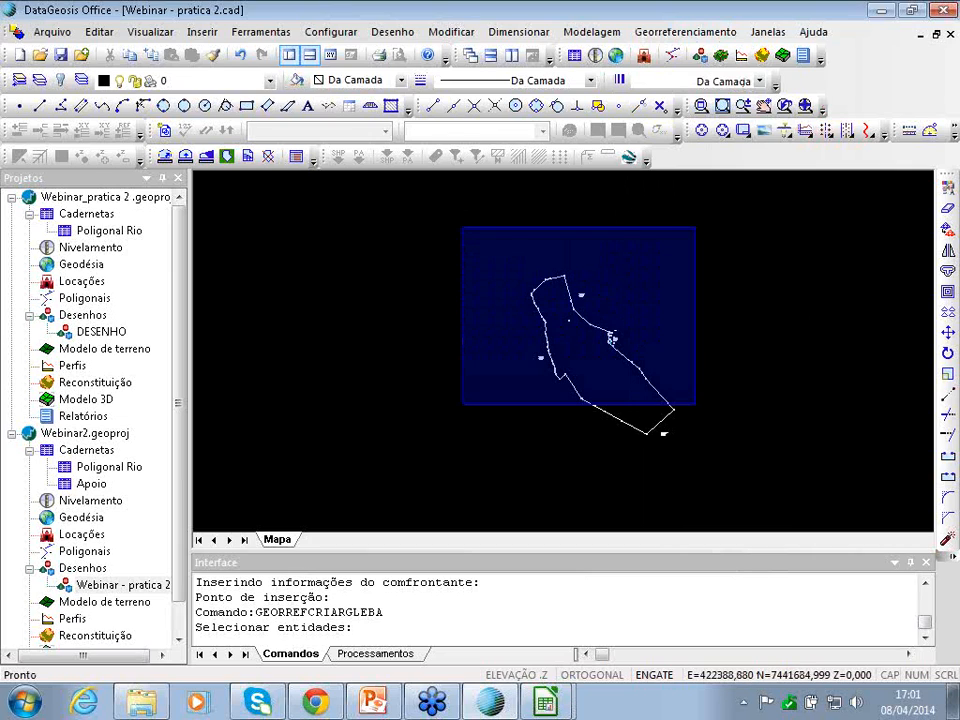
click(761, 476)
key(Return)
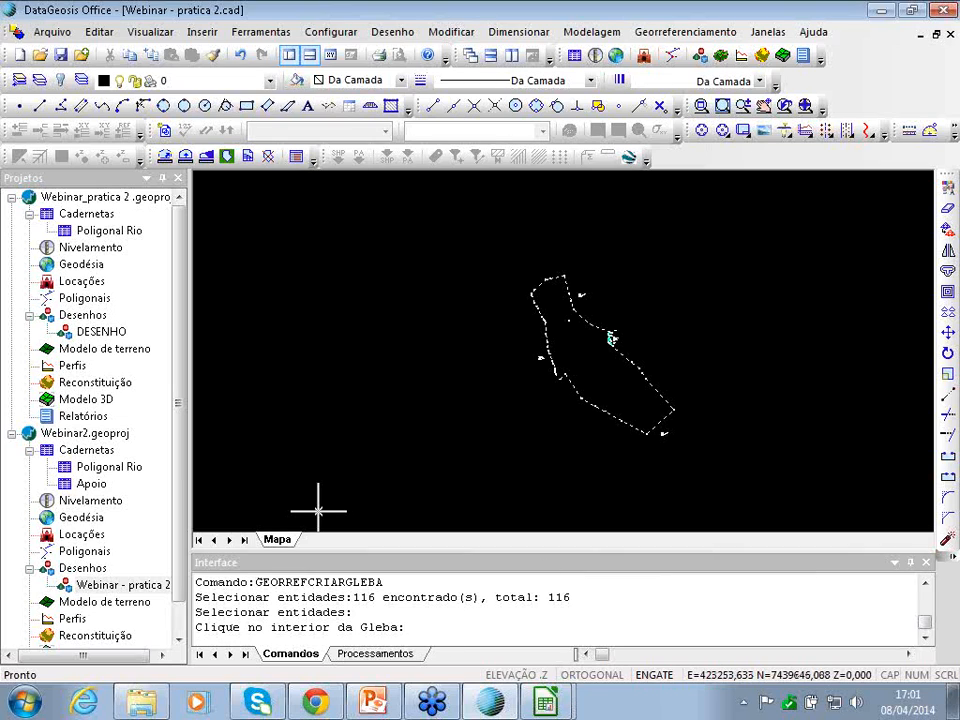
click(576, 358)
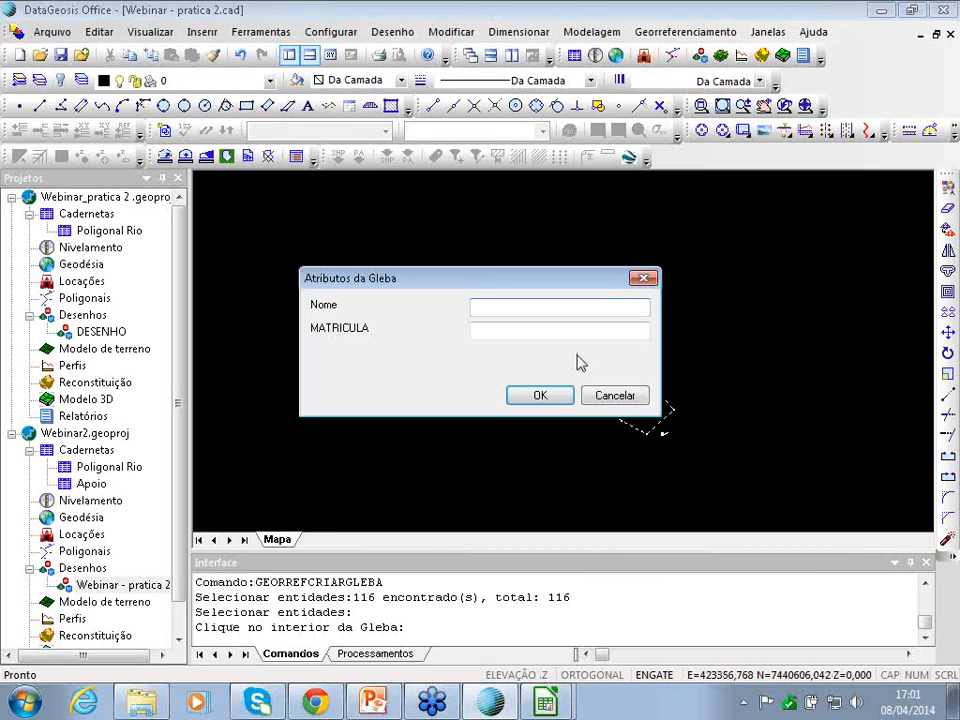
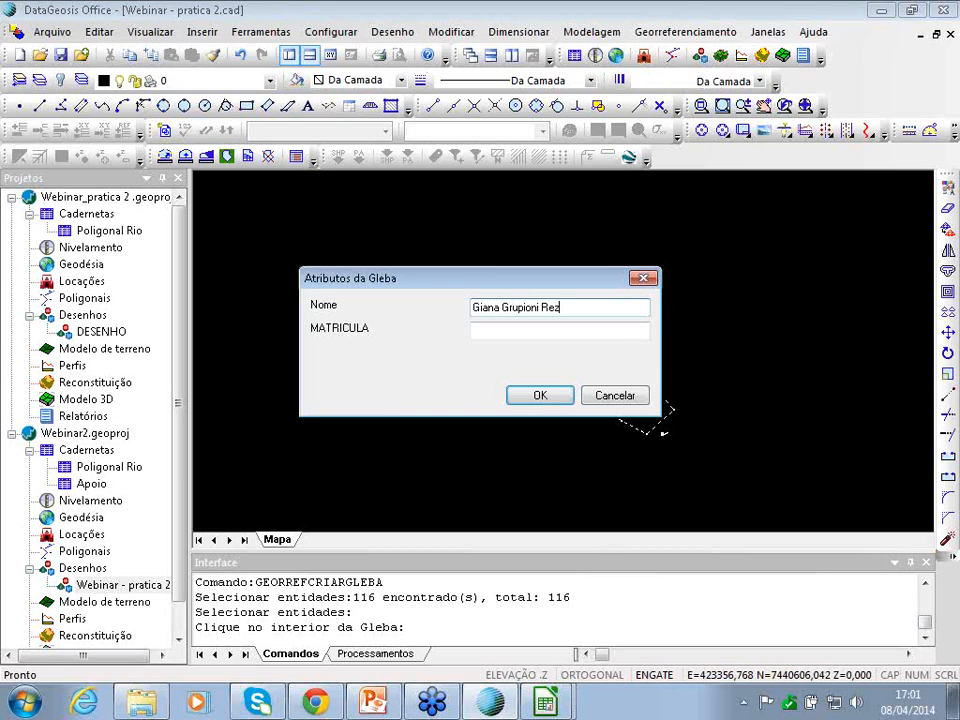
key(Tab)
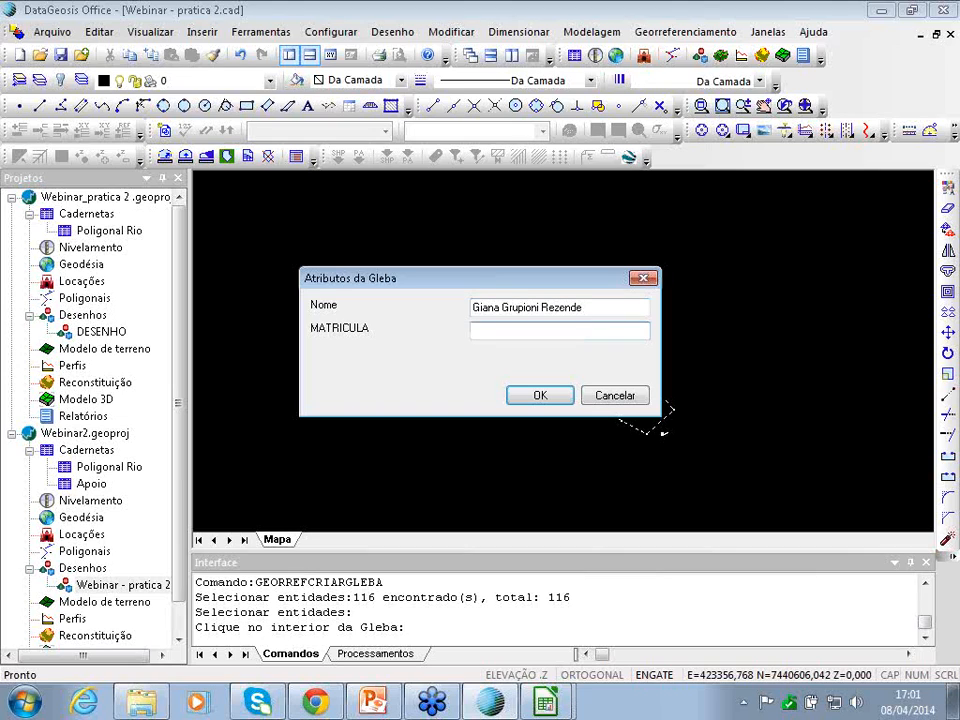
text(123456)
click(530, 395)
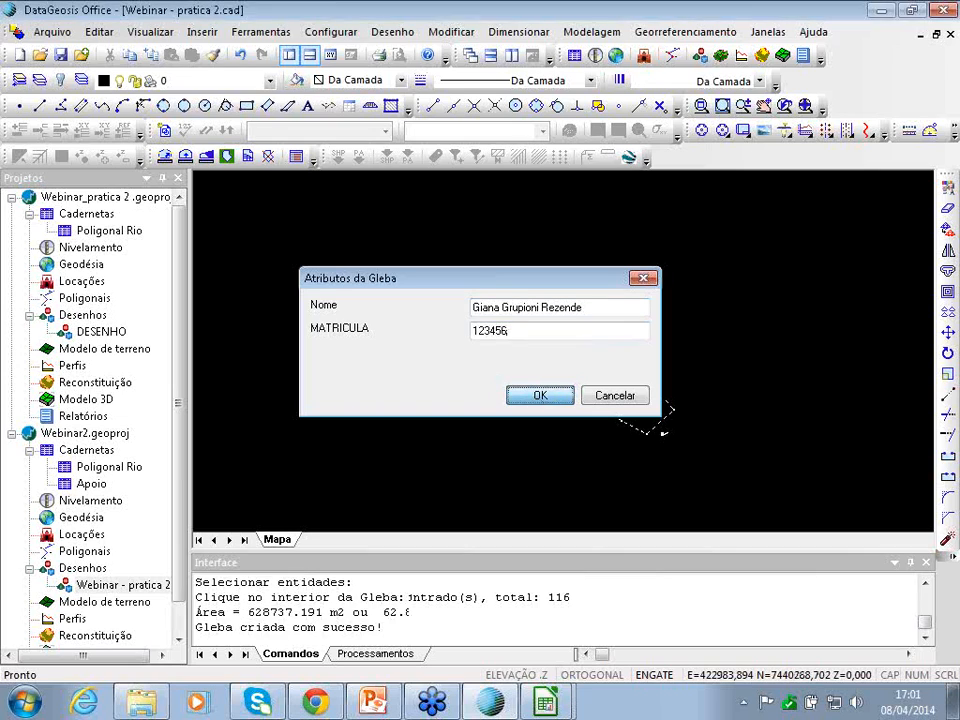
scroll(596, 364, up, 6)
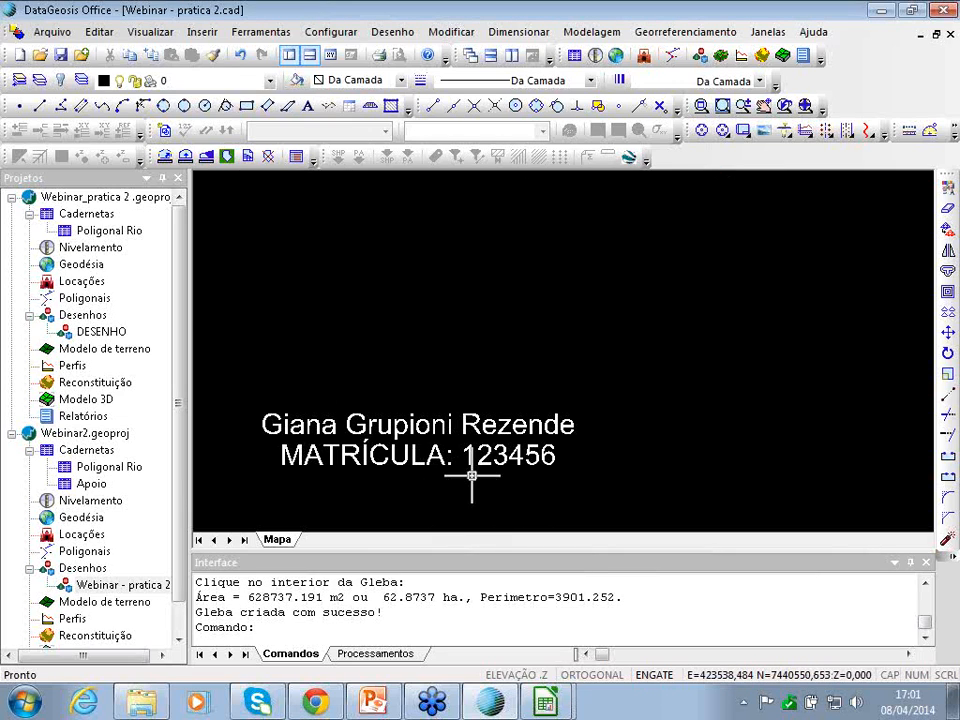
scroll(559, 450, down, 5)
scroll(564, 420, down, 4)
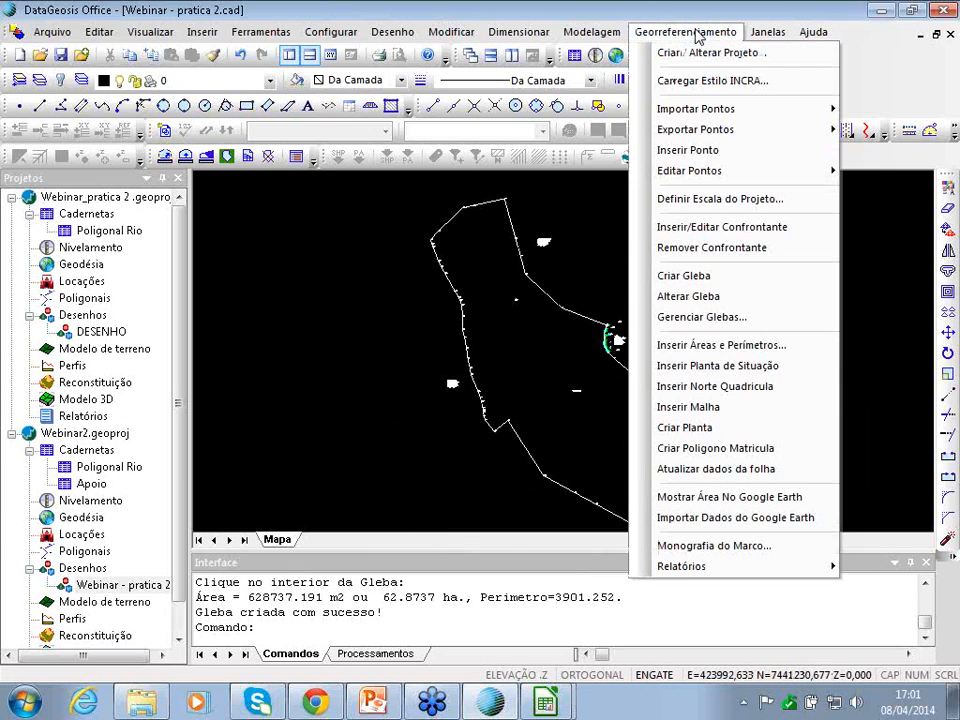
- Open the vertex editor for the new gleba, starting the vertex list at the northernmost point
click(695, 322)
click(330, 282)
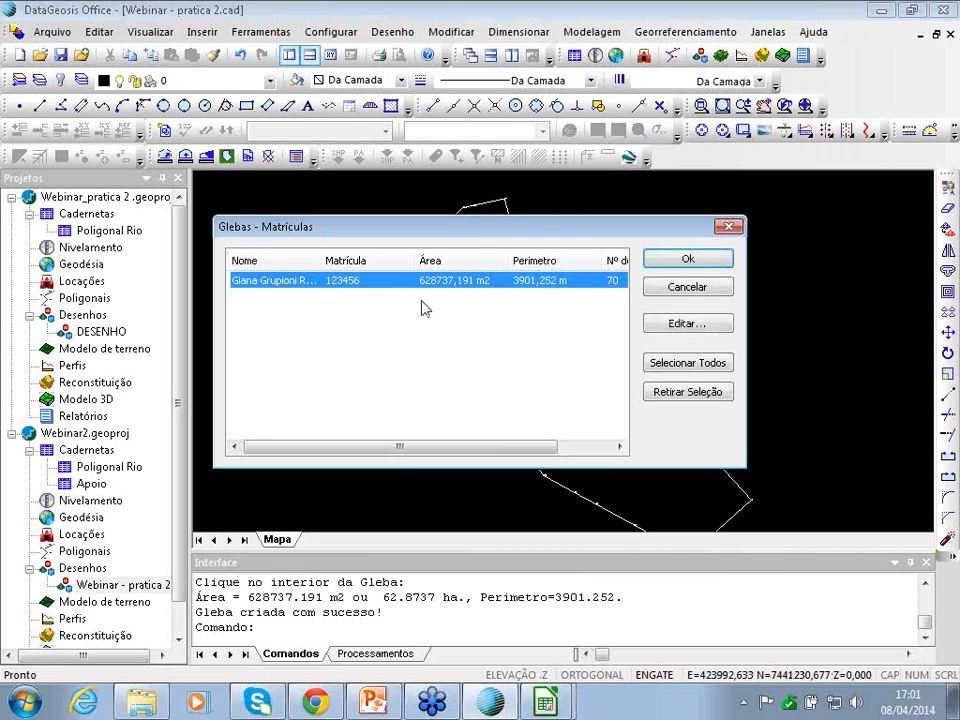
click(700, 328)
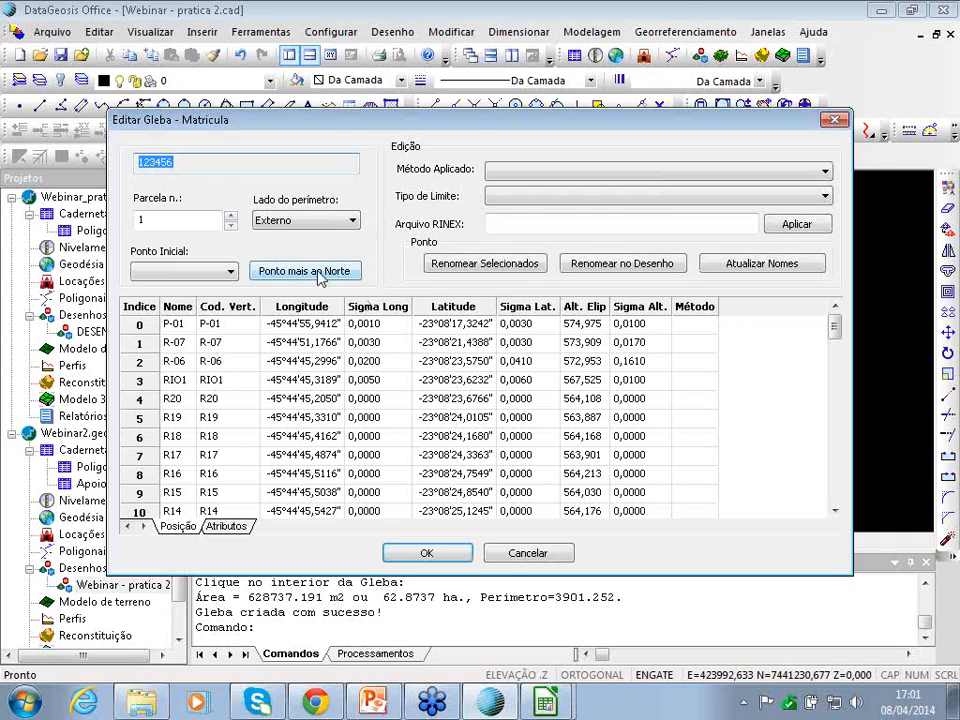
click(297, 274)
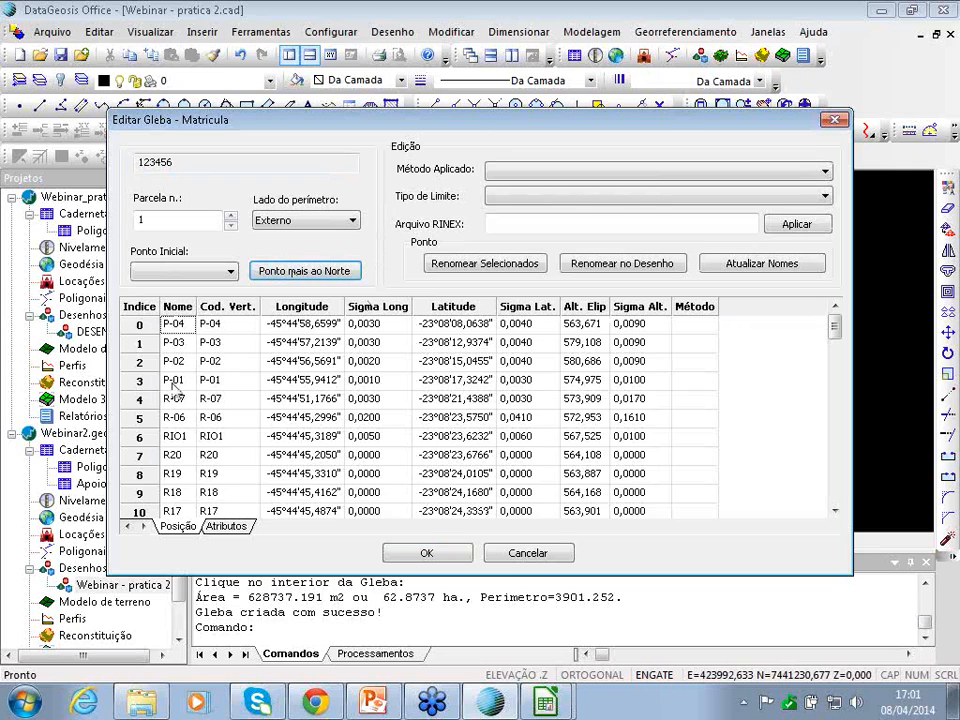
- Set PG1 for P-04–P-01 and the final rows, PT2 from R-07, then select codes P-03–R19
drag(695, 324, 695, 380)
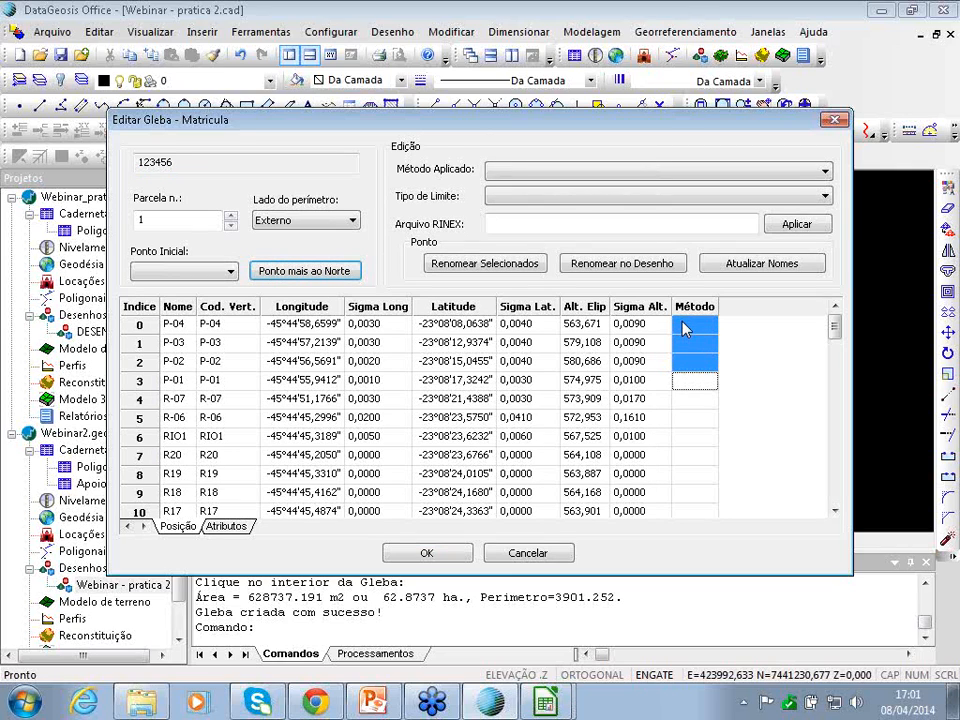
click(525, 169)
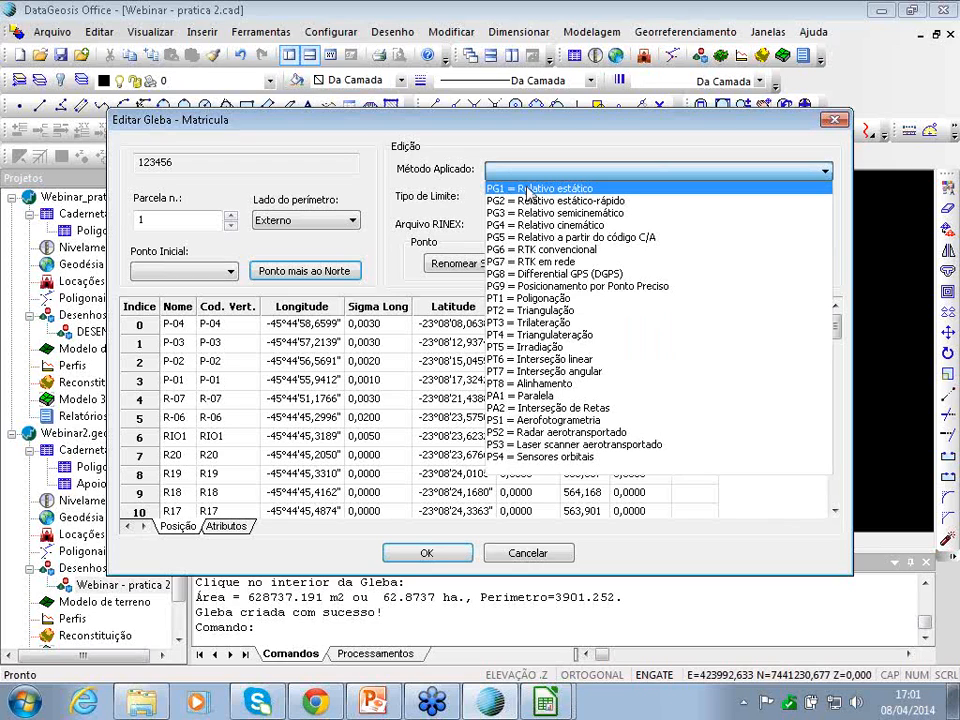
click(527, 189)
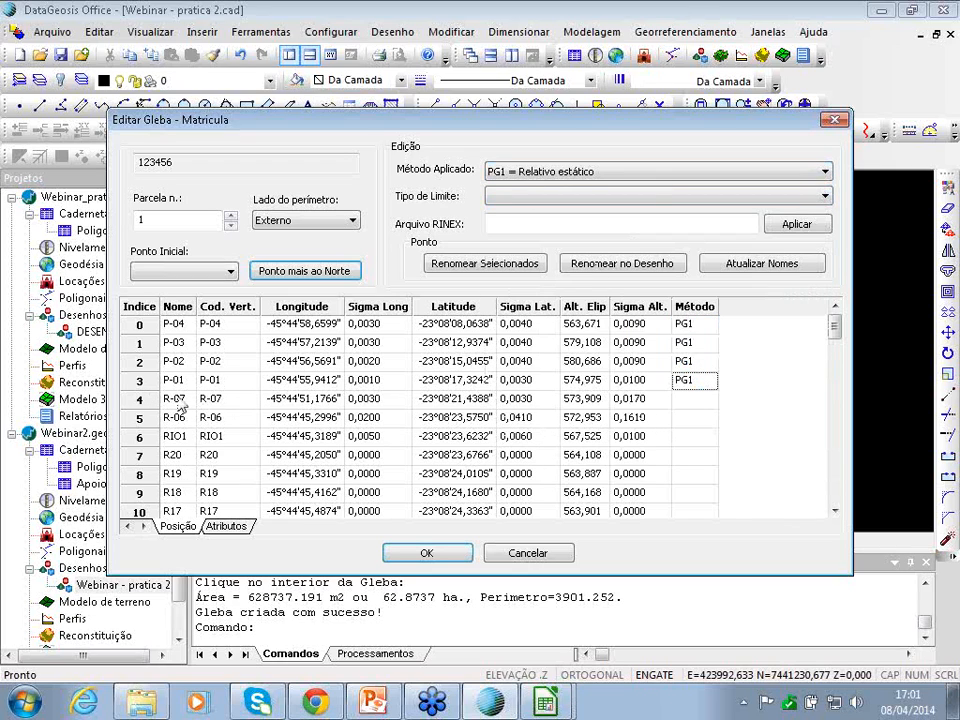
drag(167, 398, 699, 432)
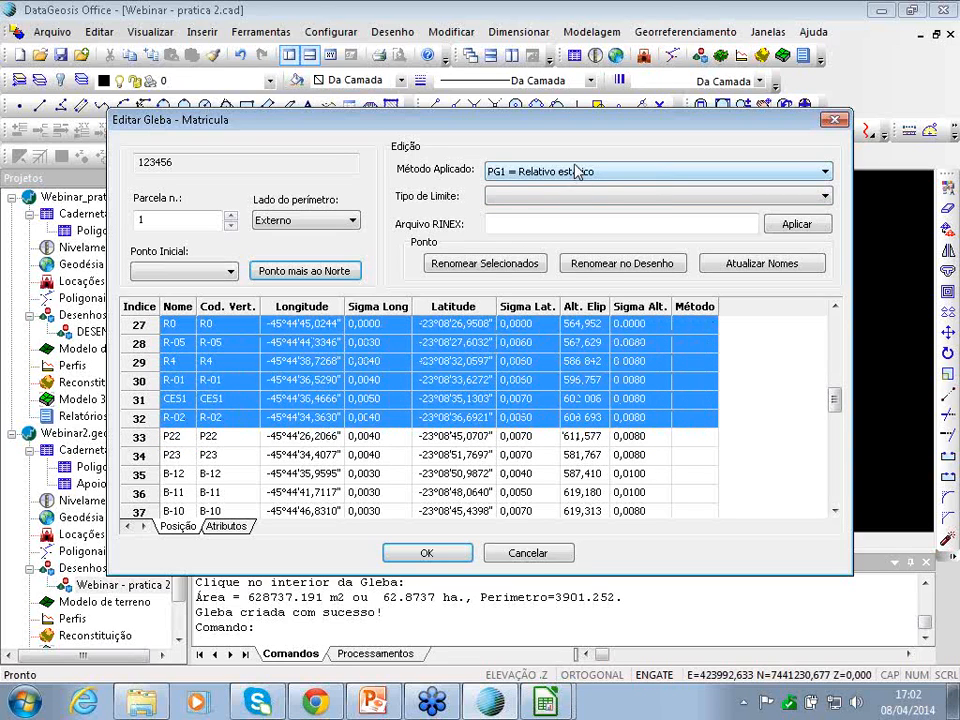
click(577, 172)
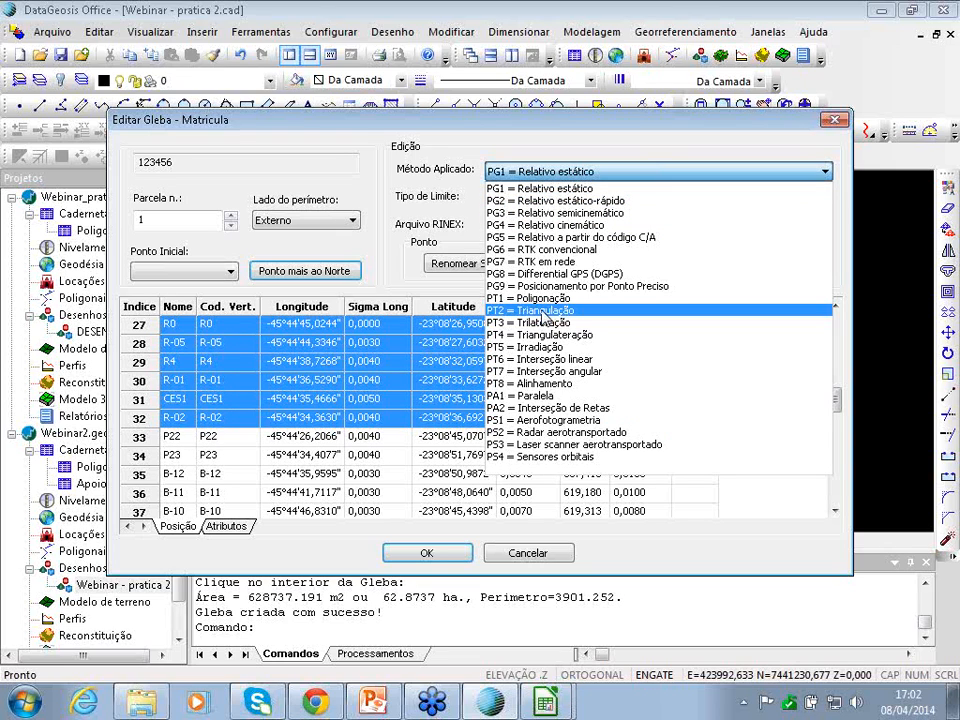
click(541, 312)
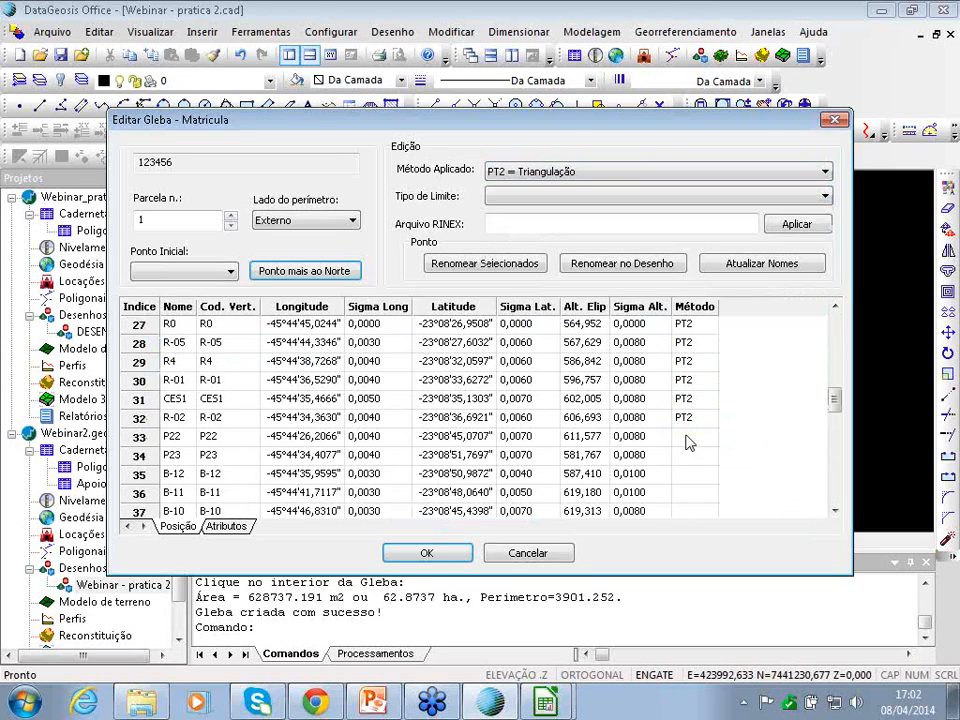
drag(690, 440, 706, 494)
click(531, 172)
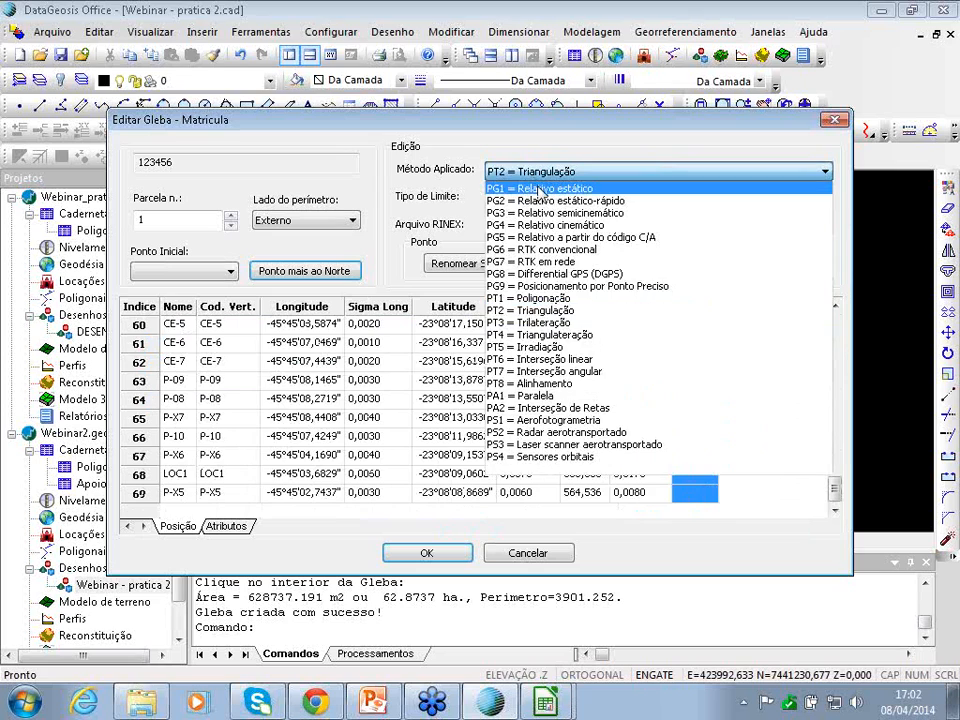
click(540, 189)
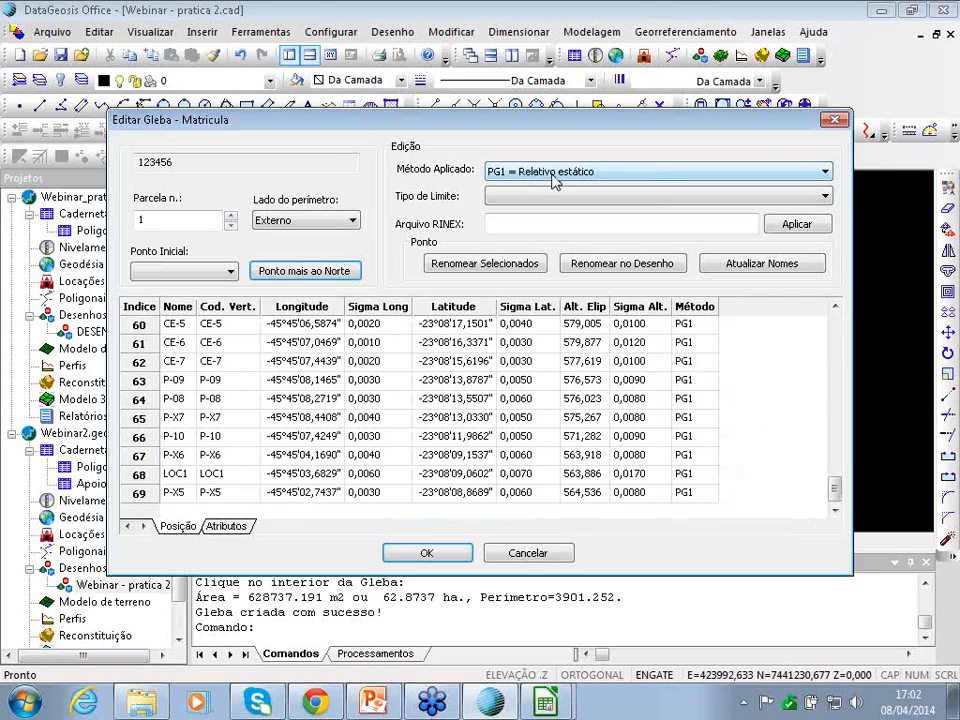
drag(836, 488, 838, 313)
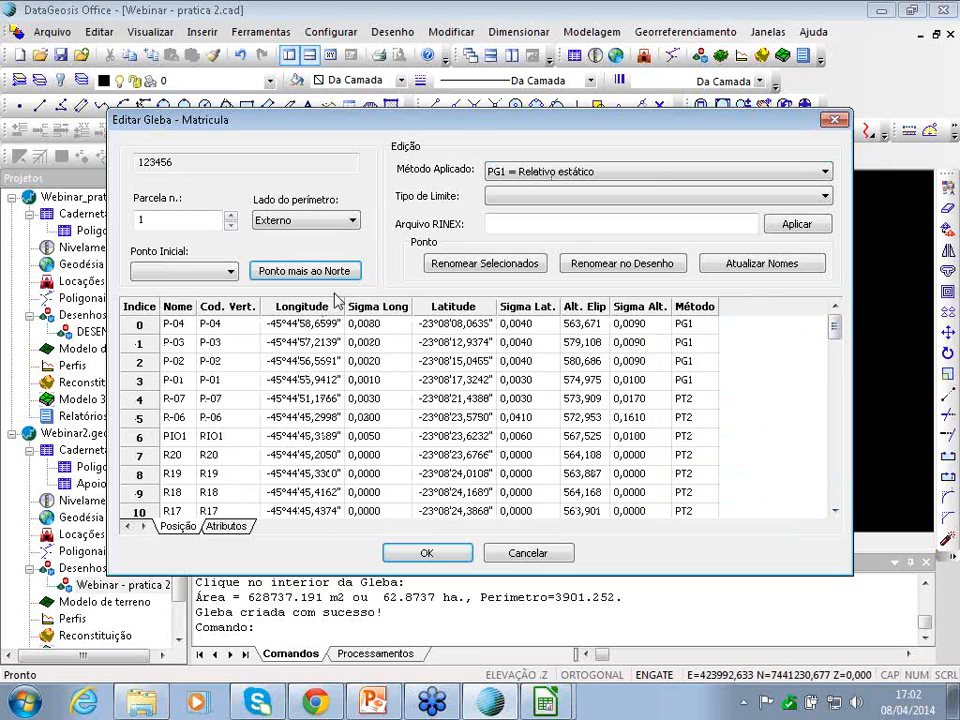
drag(228, 342, 197, 555)
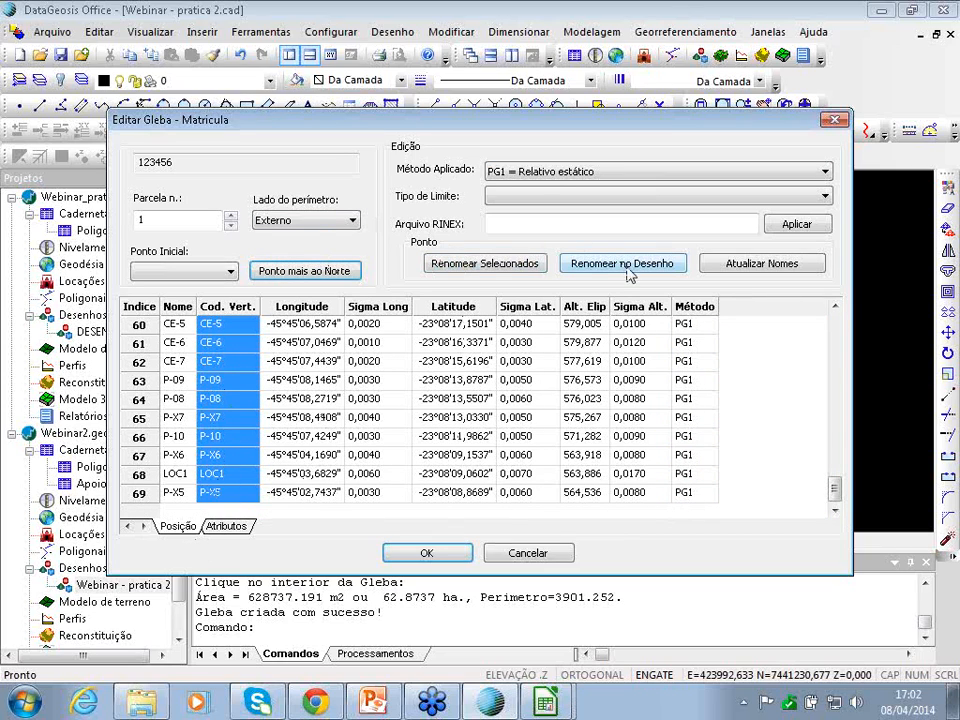
- Rename the selected vertices with prefix ALE, type M - Marco, numbered from 001
click(455, 264)
text(ALE)
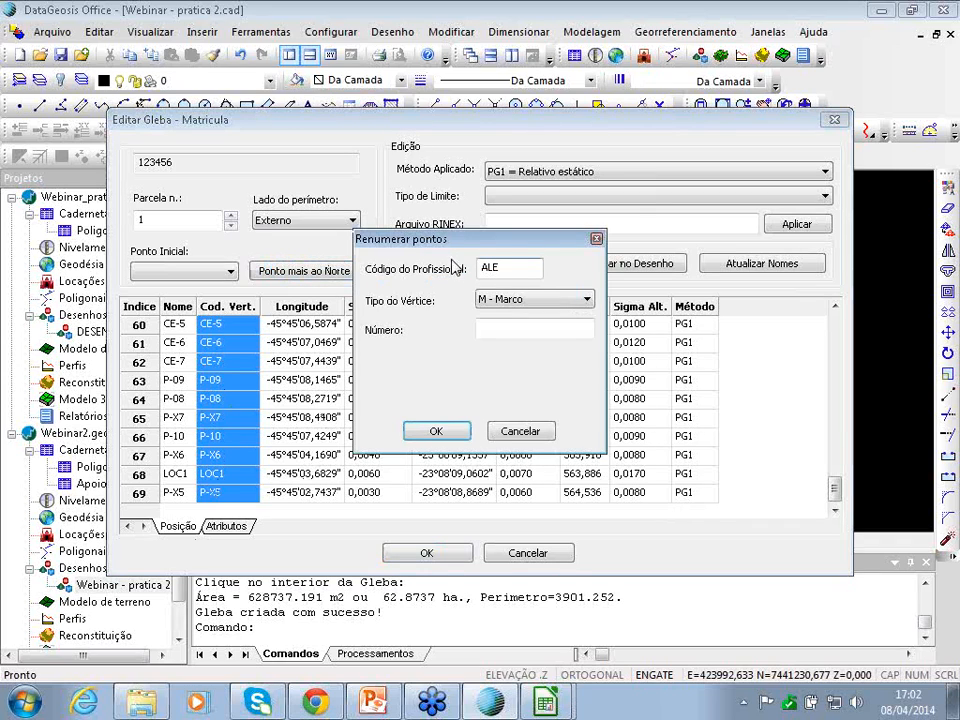
click(523, 330)
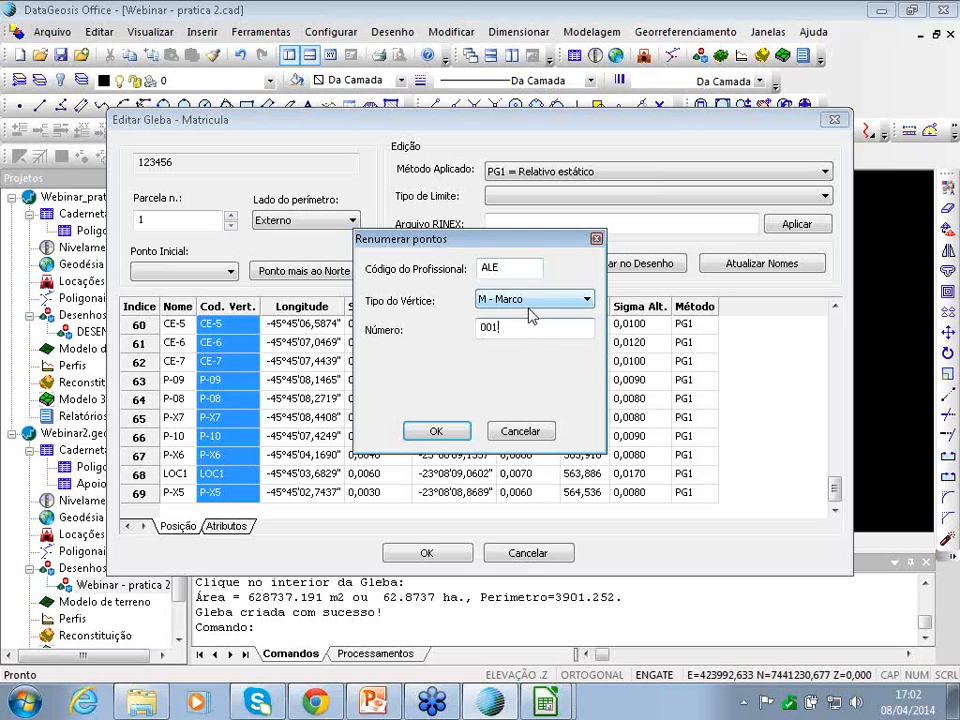
click(434, 432)
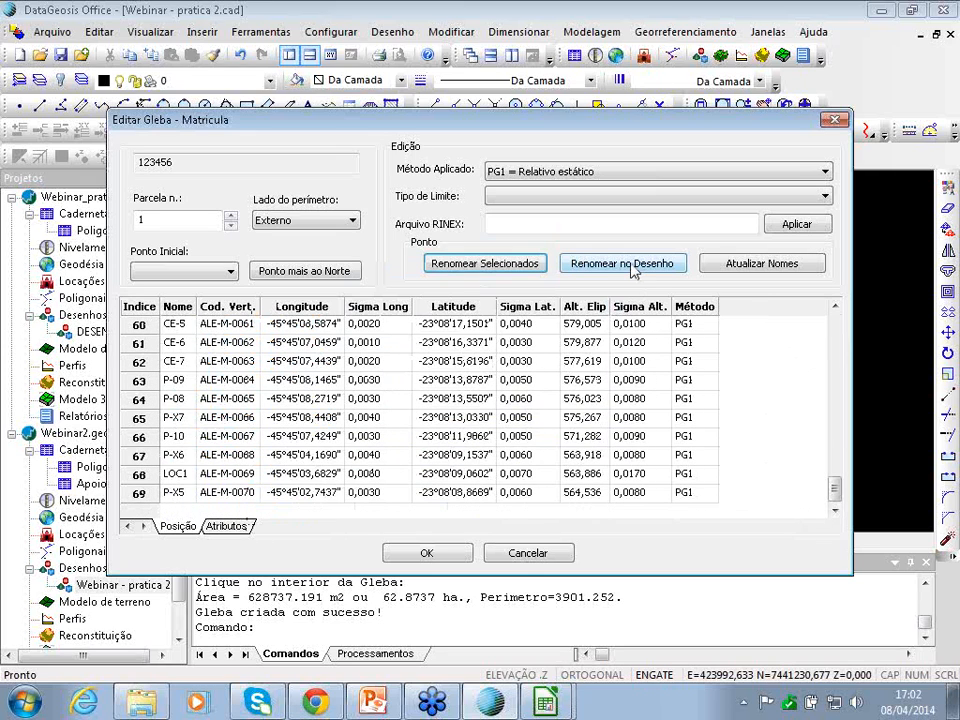
- Carry the new vertex names into the drawing, confirm the edits and close the gleba list
click(622, 266)
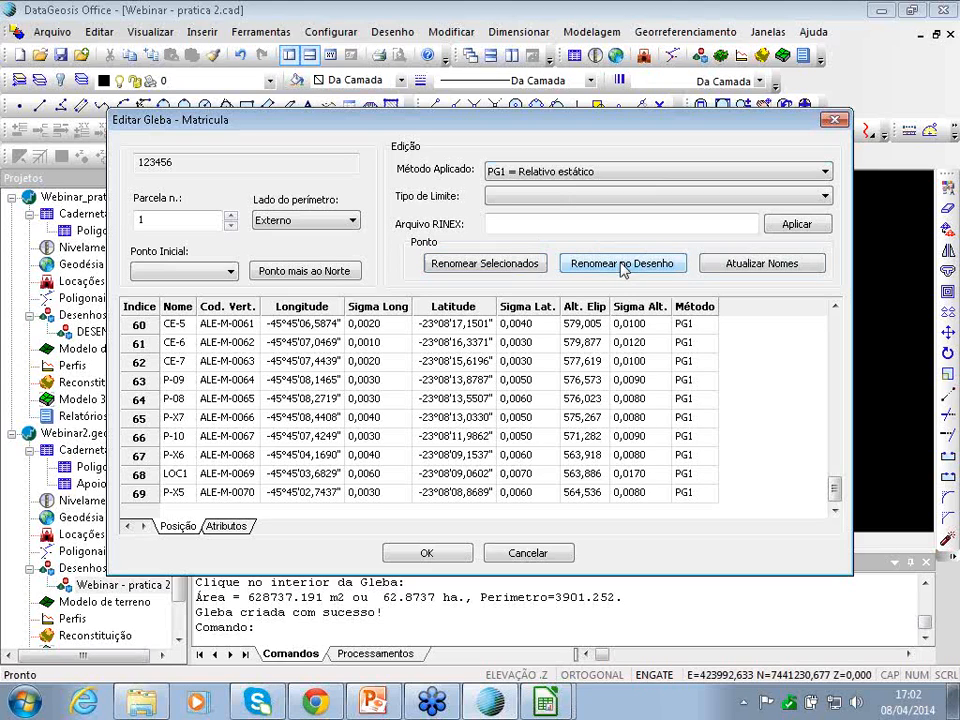
click(438, 561)
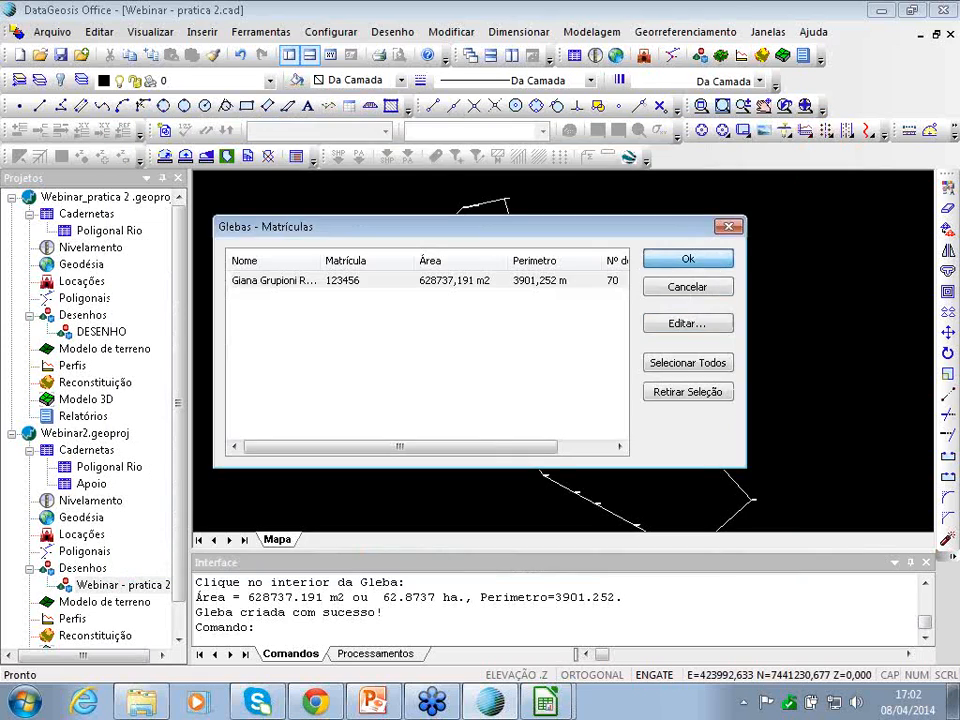
click(673, 259)
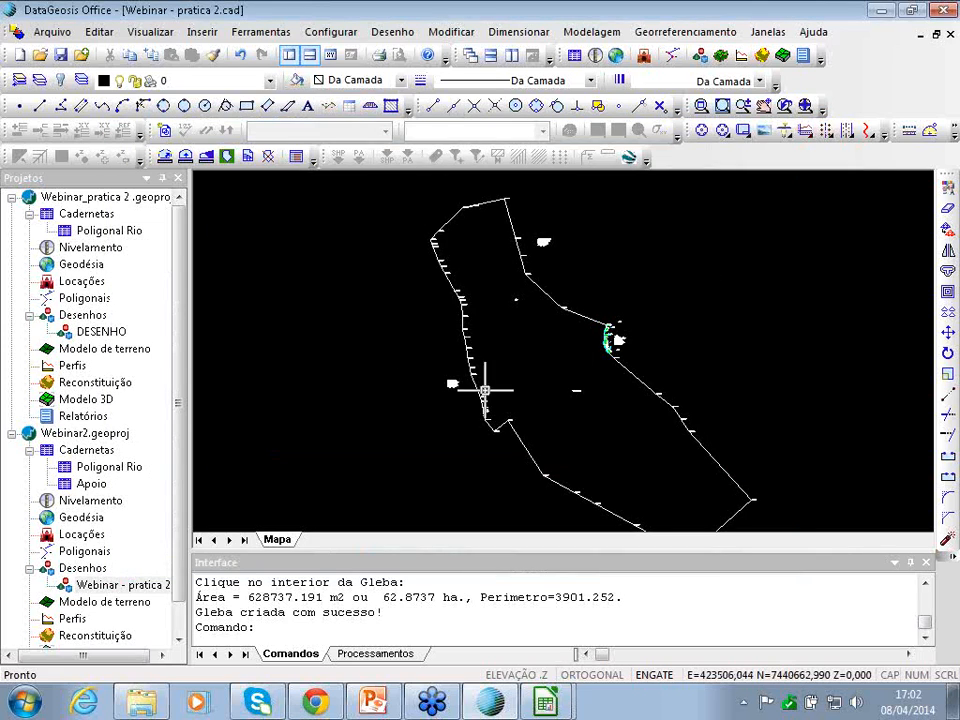
scroll(640, 292, up, 6)
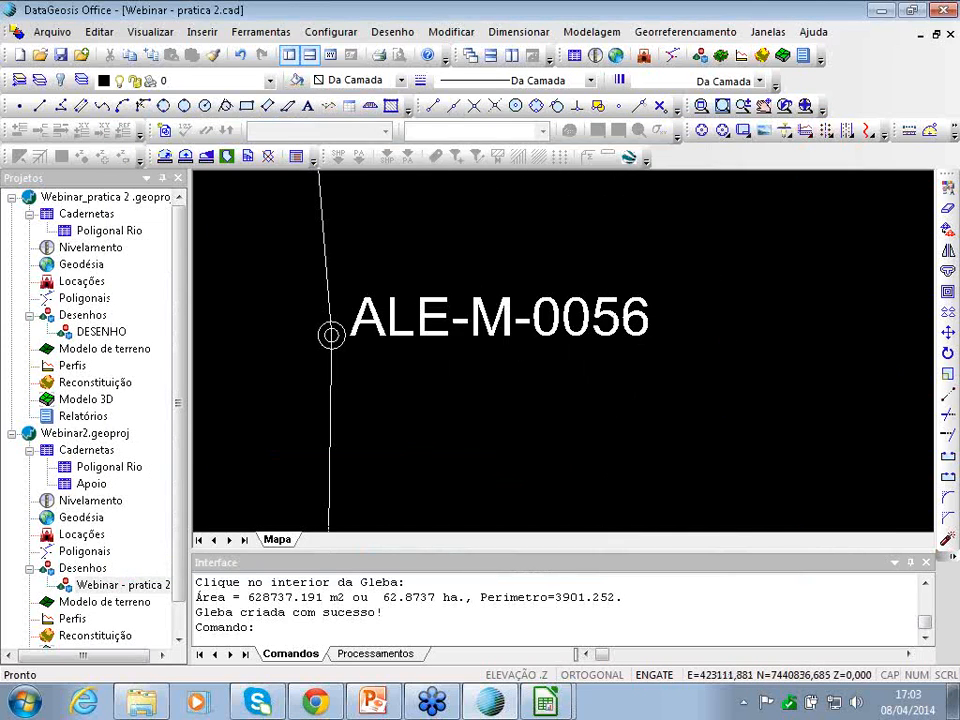
scroll(558, 331, down, 6)
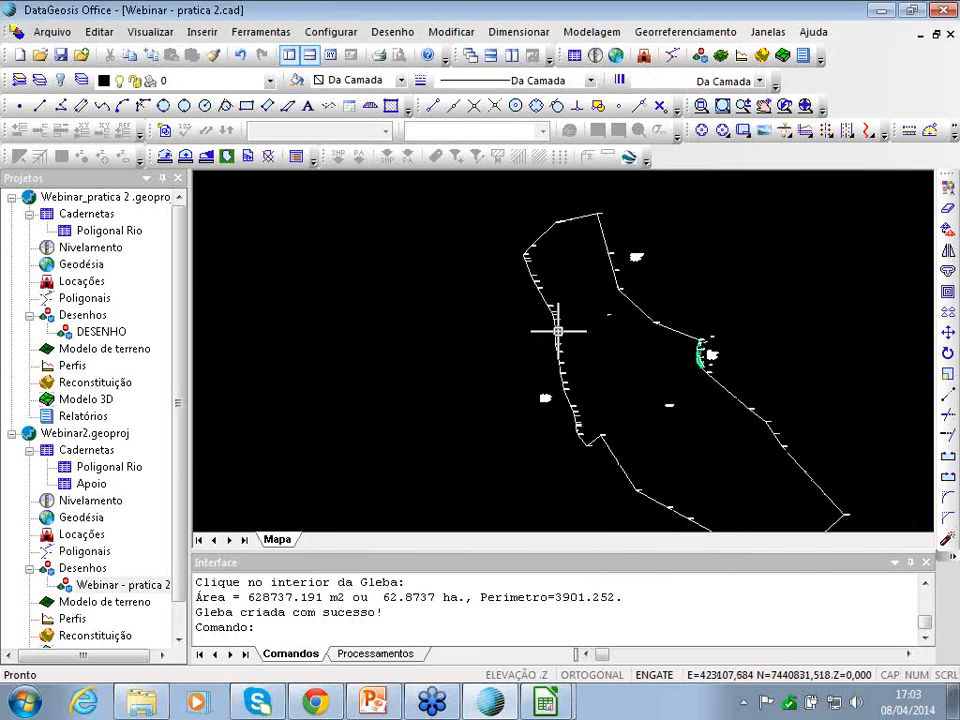
scroll(558, 331, down, 4)
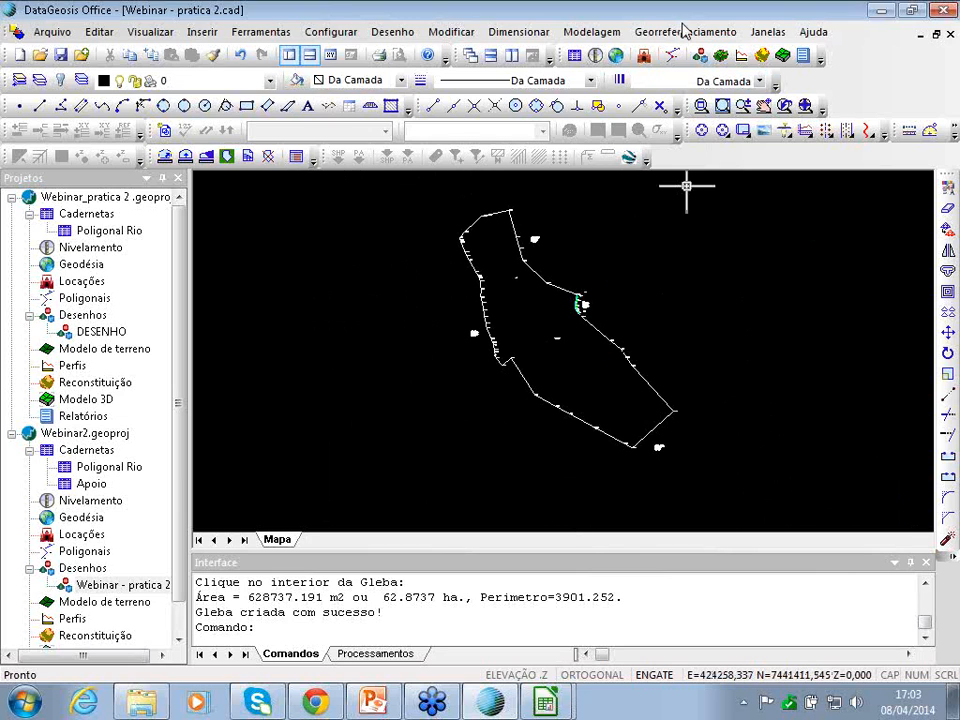
- Start the SIGEF spreadsheet report and close all open LibreOffice Calc windows
click(684, 31)
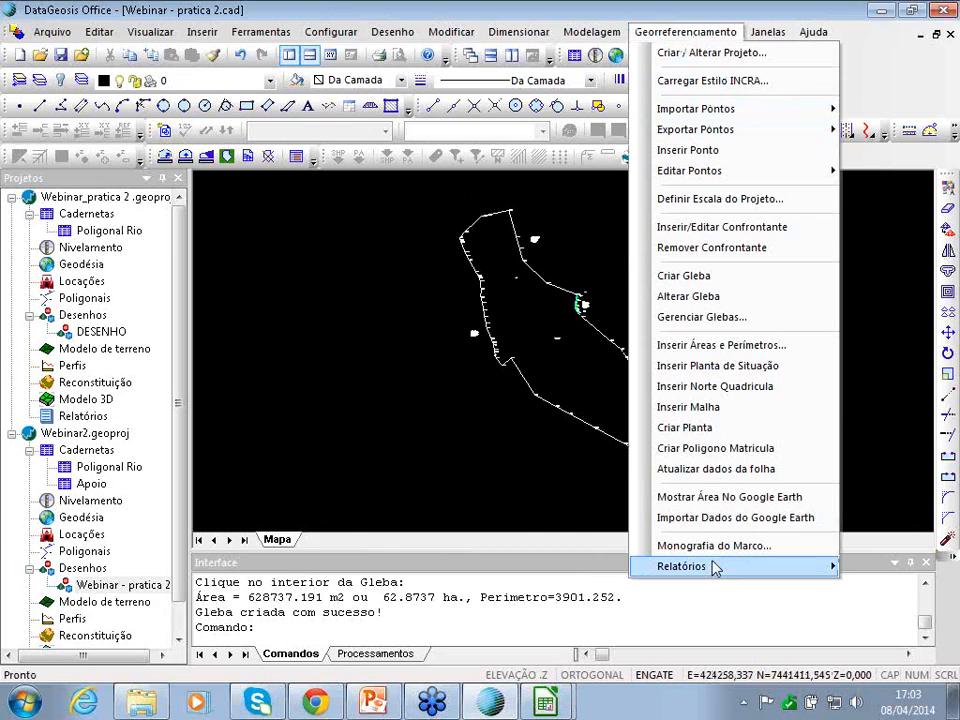
mouse_move(715, 568)
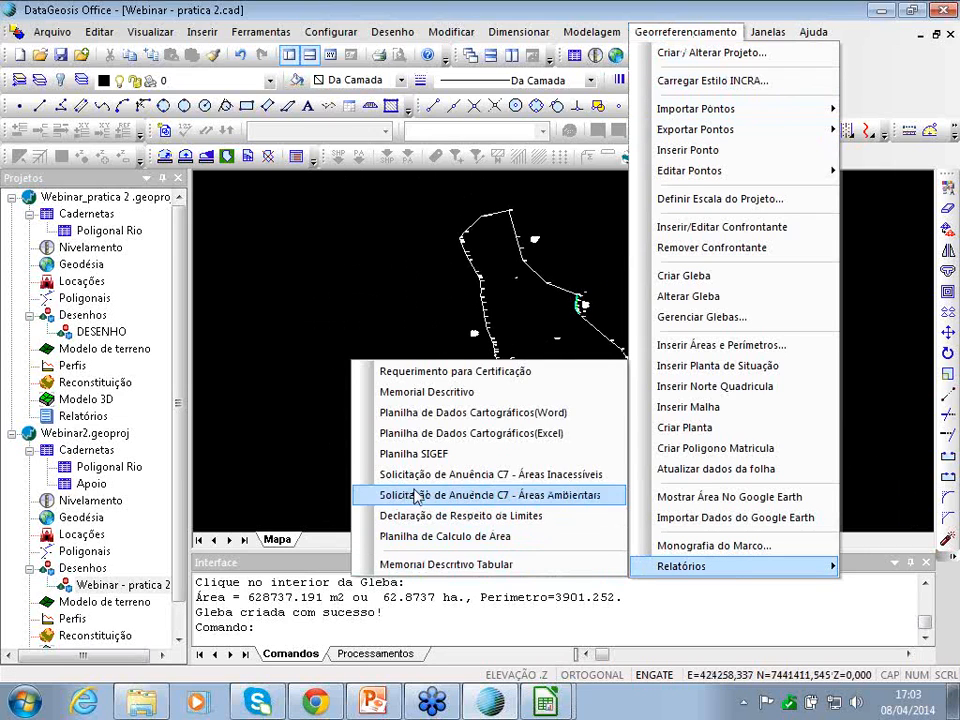
click(410, 455)
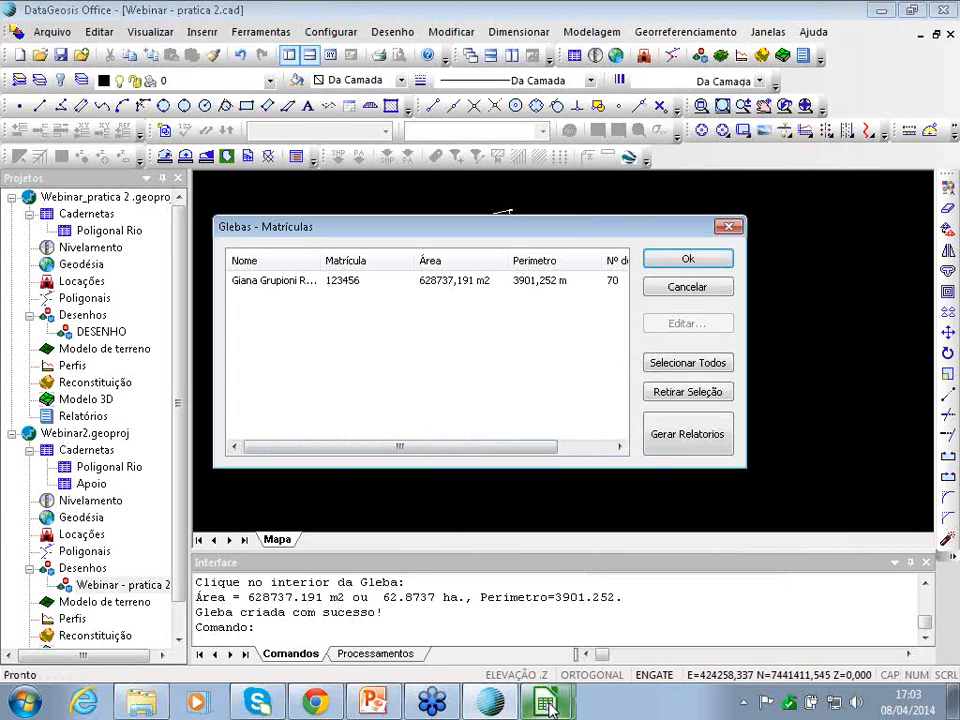
right_click(547, 705)
click(527, 668)
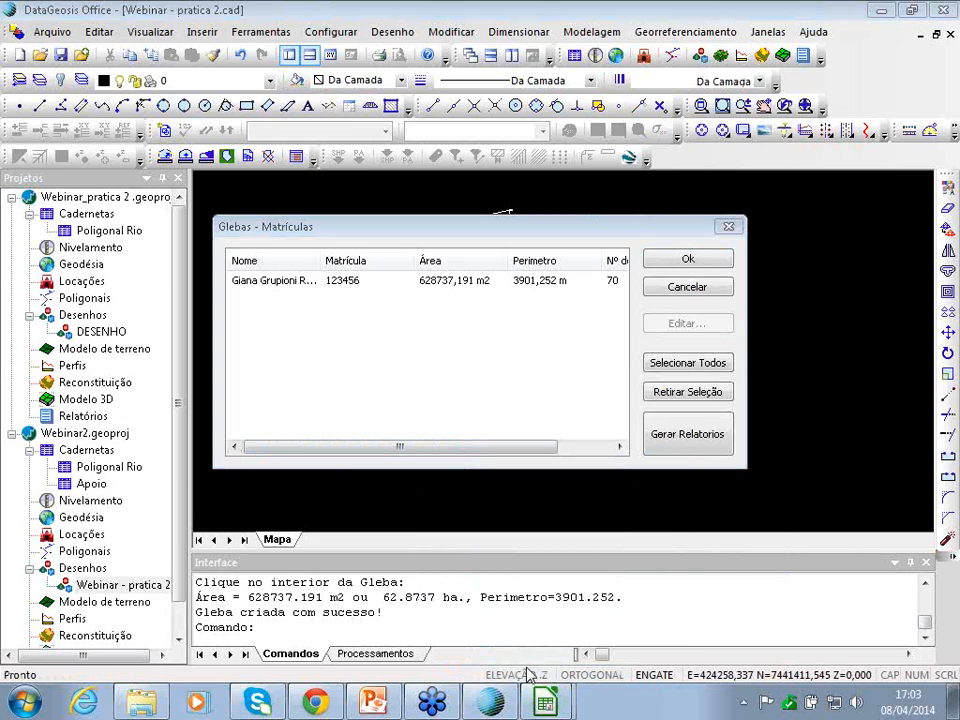
- Generate the gleba's spreadsheet as 'Webinar - pratica 2' in Geograficas coordinates
click(357, 279)
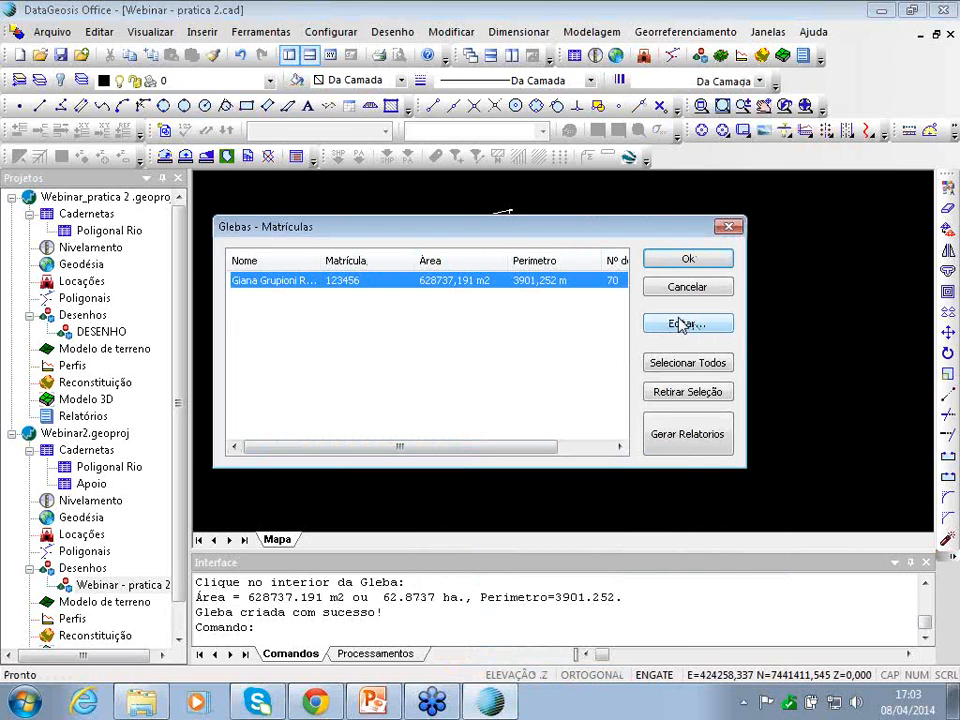
click(686, 433)
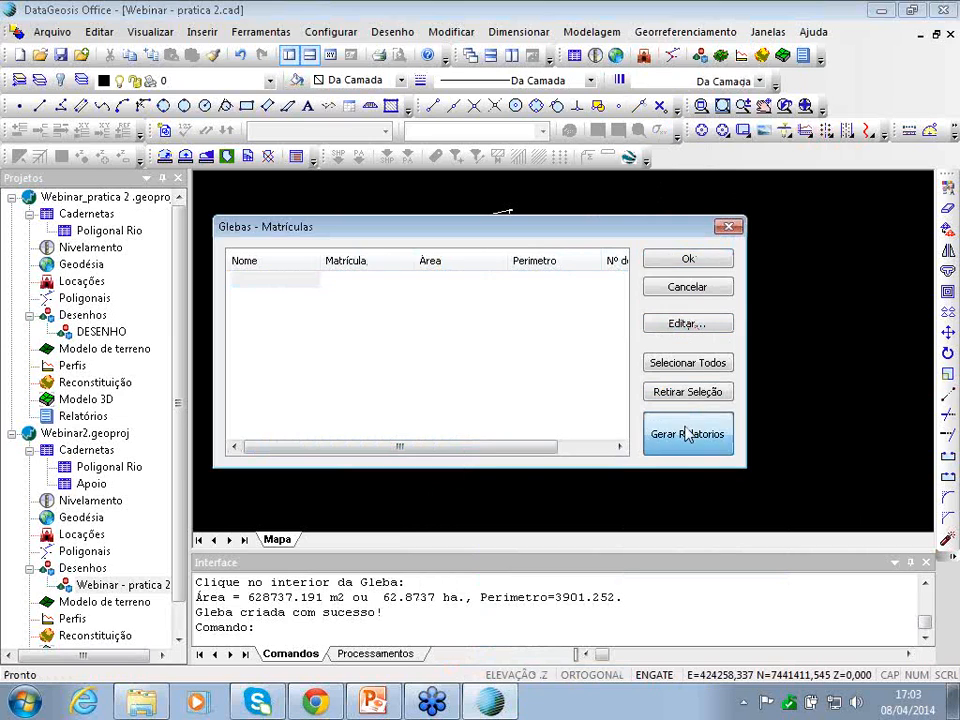
click(508, 420)
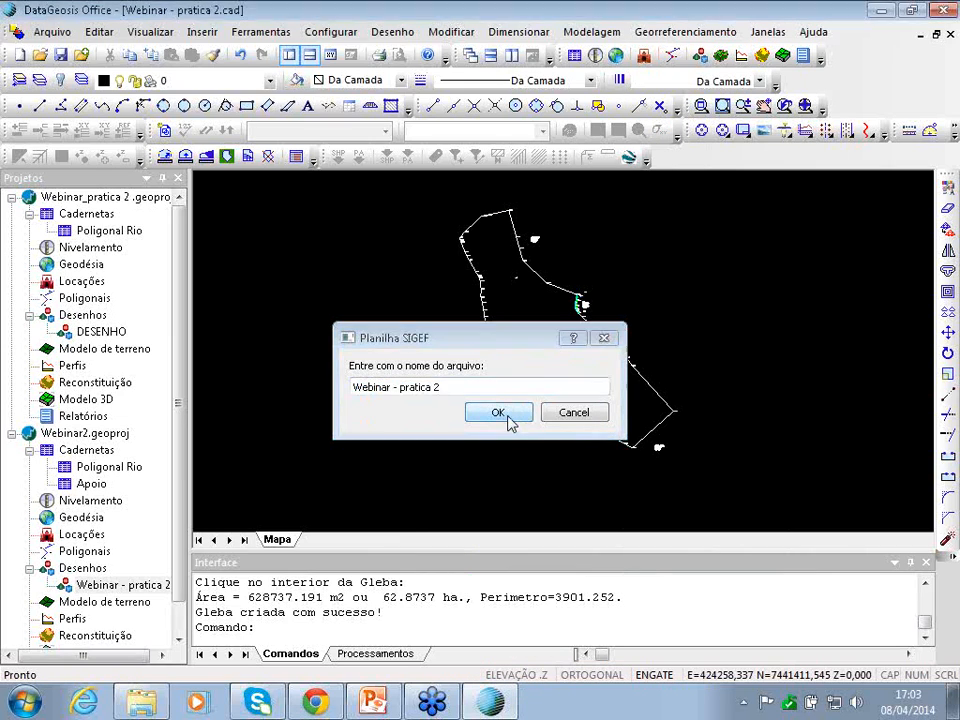
click(470, 390)
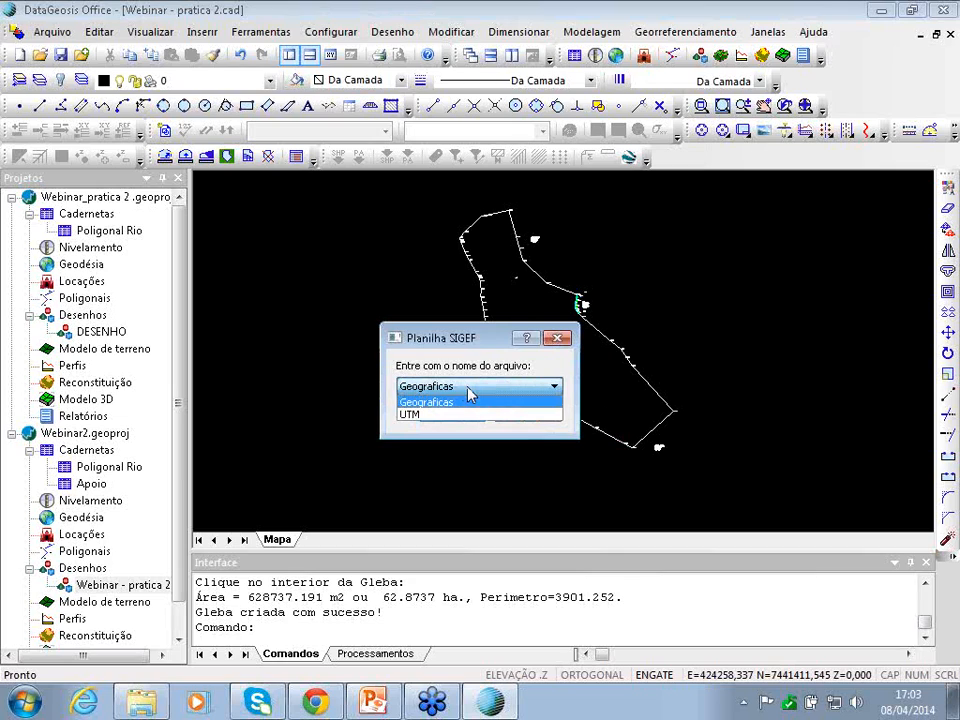
click(446, 404)
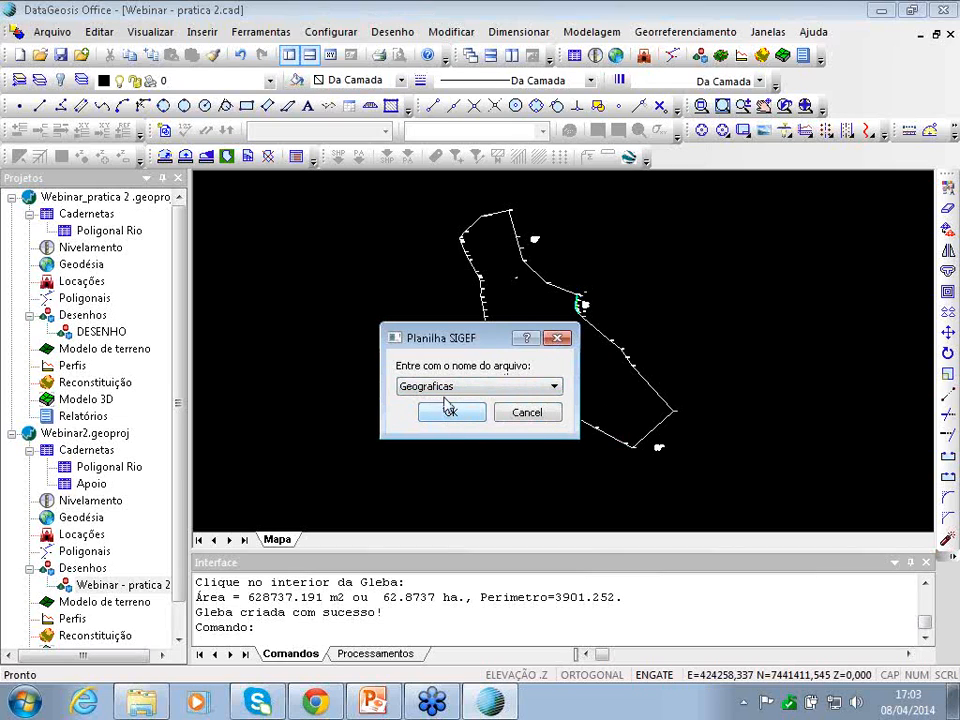
click(450, 414)
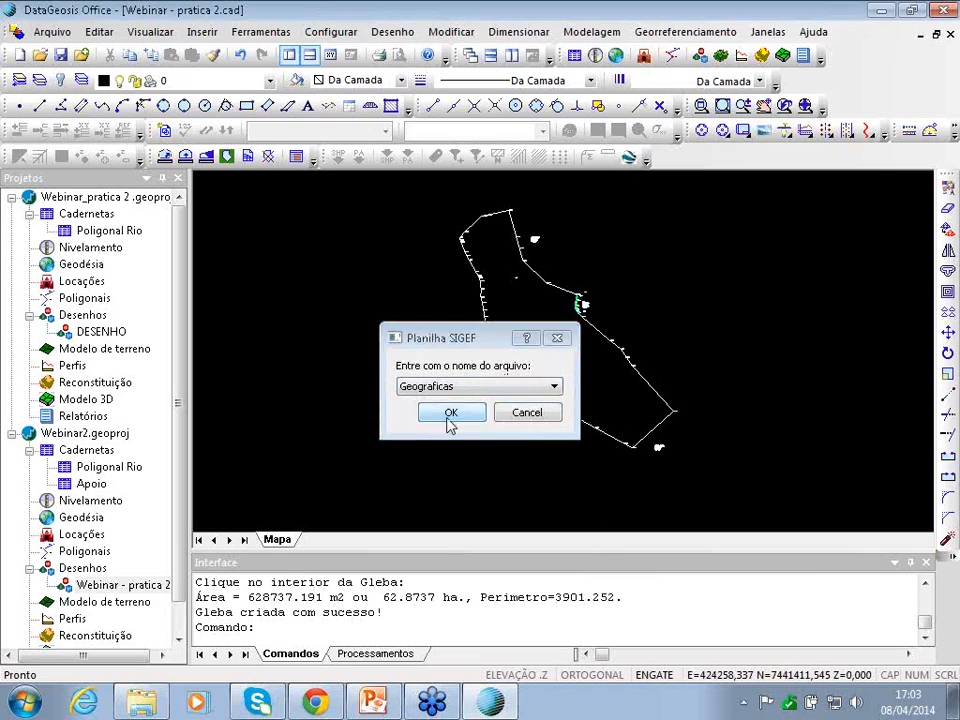
click(881, 11)
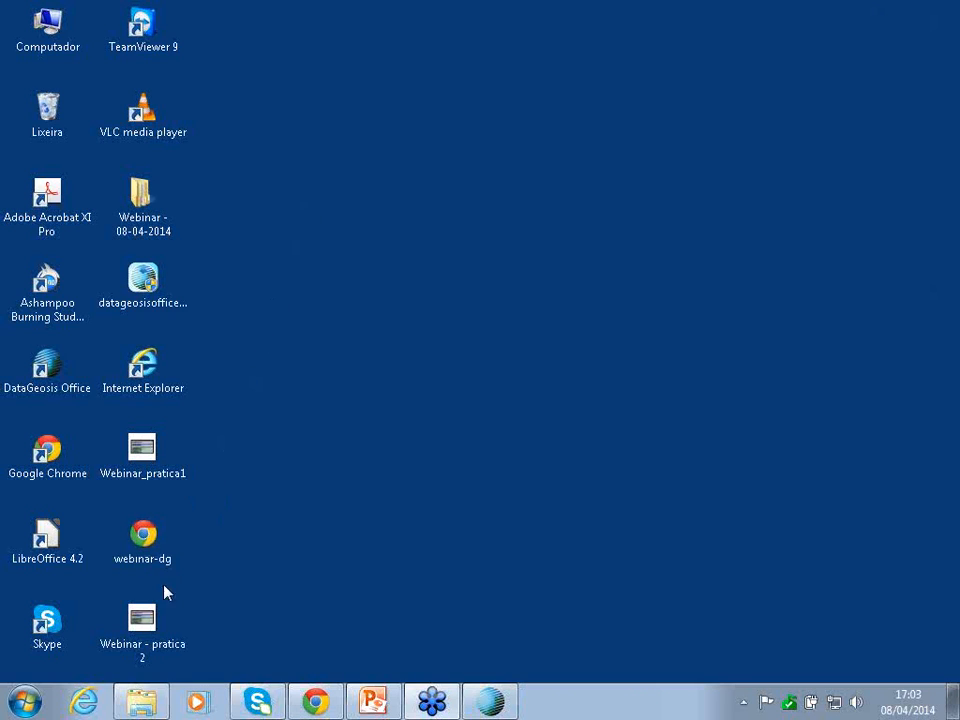
click(489, 703)
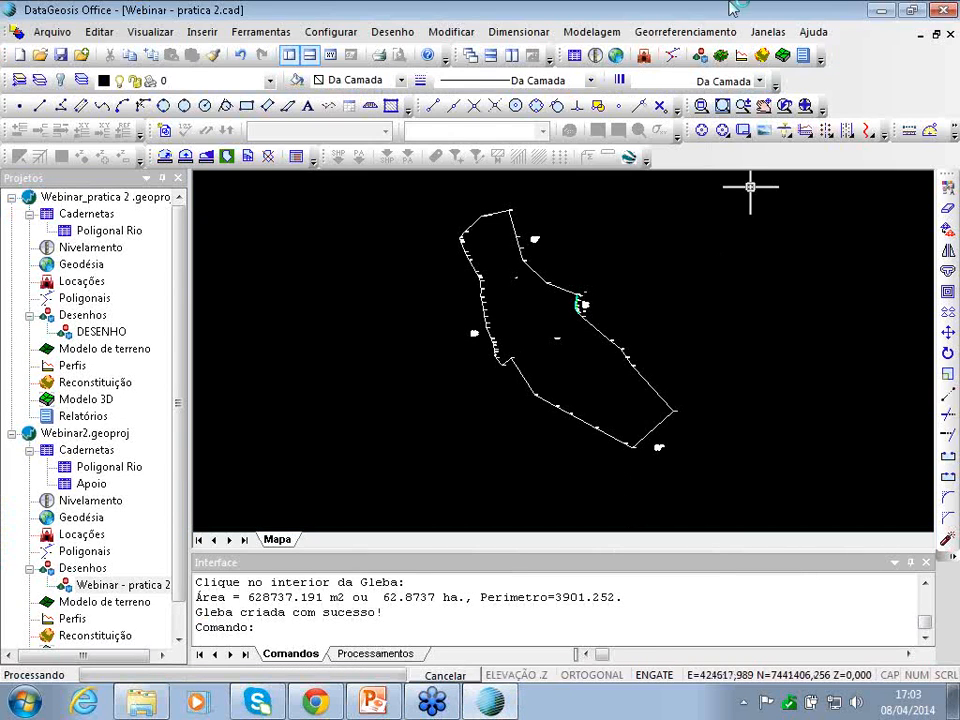
- Open the Monografia do Marco form for point MC01, then dismiss it unsaved
click(700, 31)
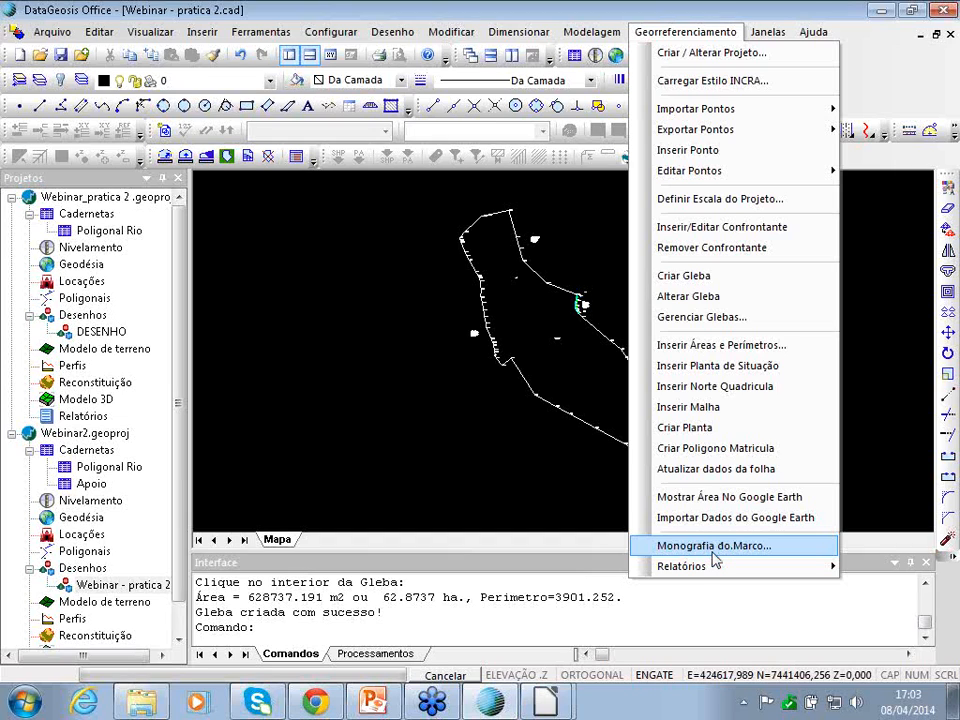
click(705, 549)
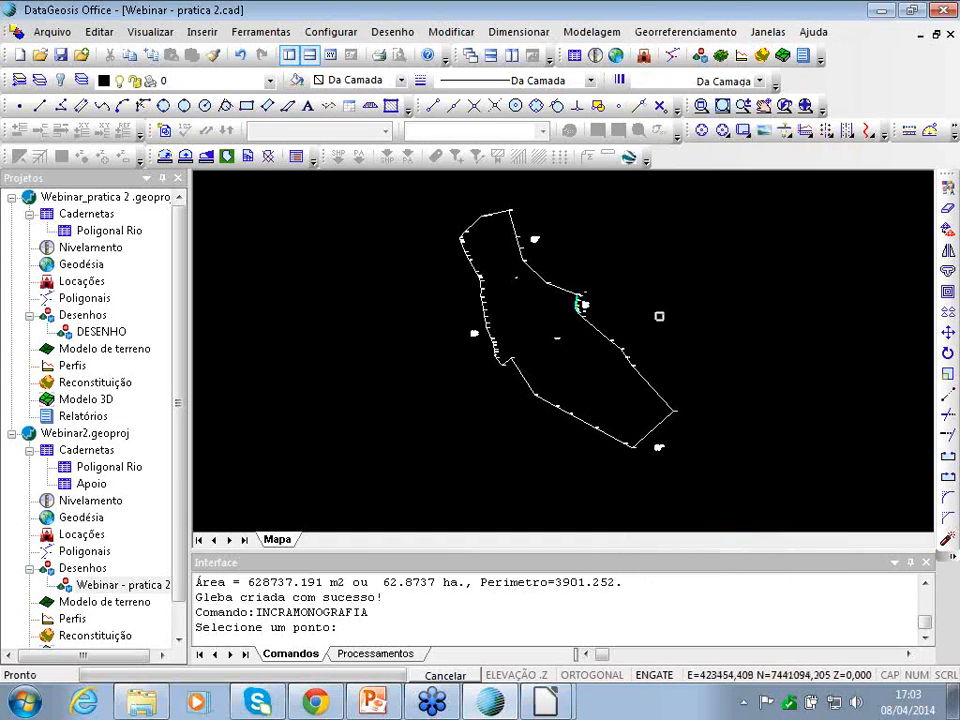
scroll(456, 221, up, 4)
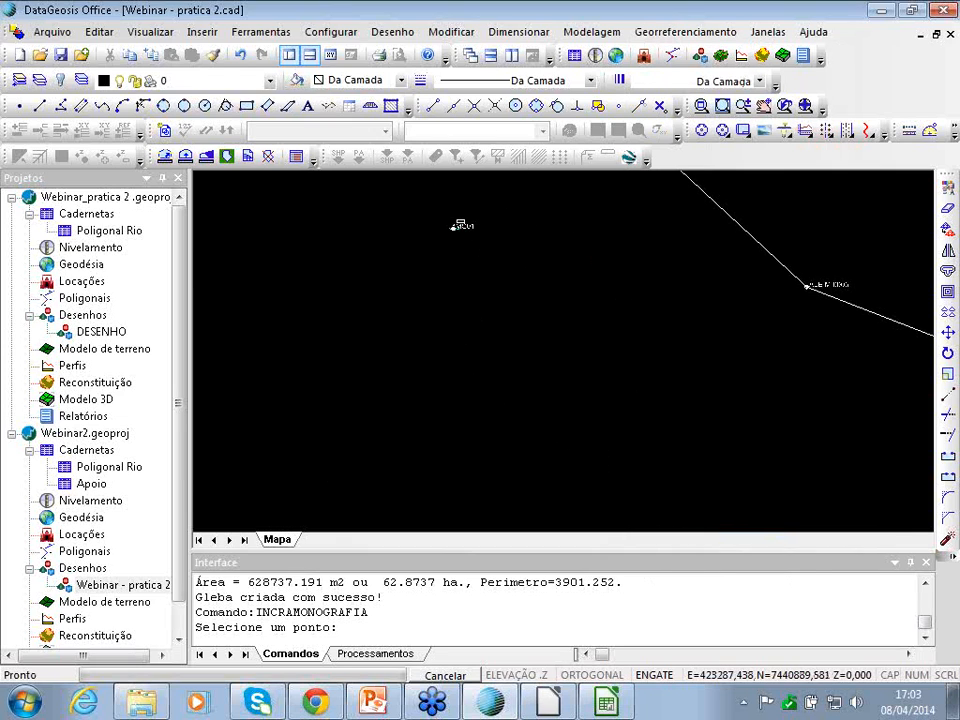
scroll(458, 225, up, 3)
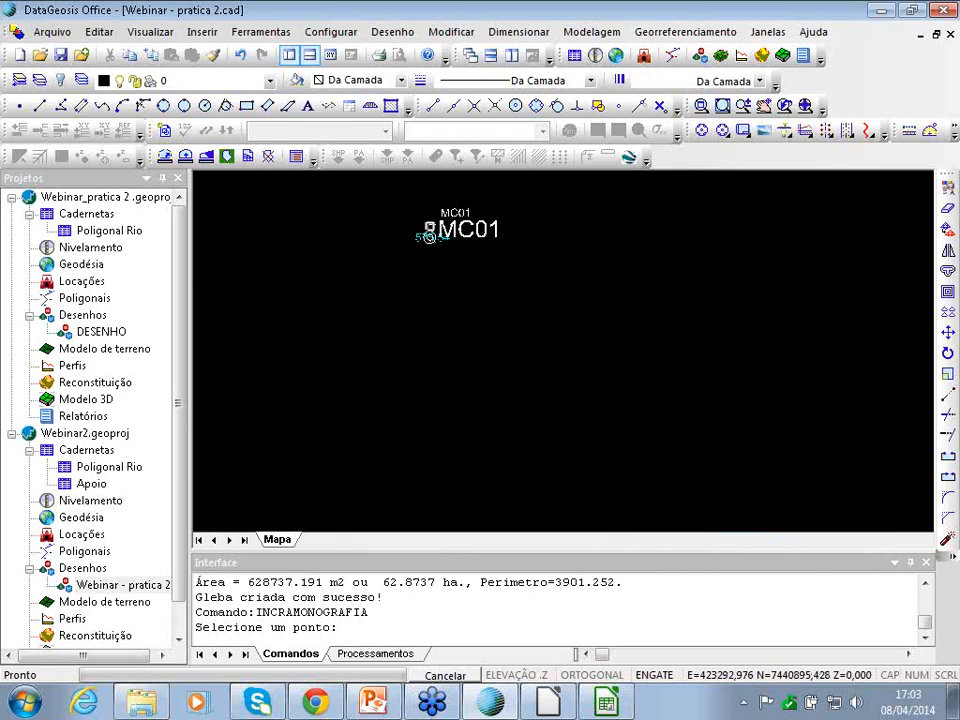
click(429, 237)
drag(318, 14, 329, 20)
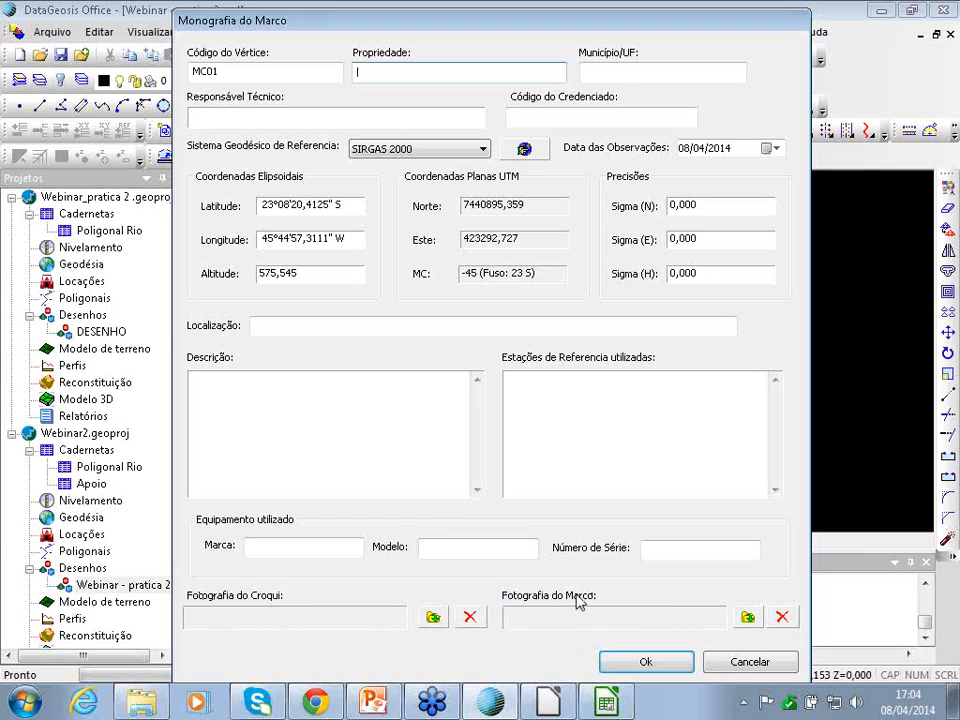
click(214, 421)
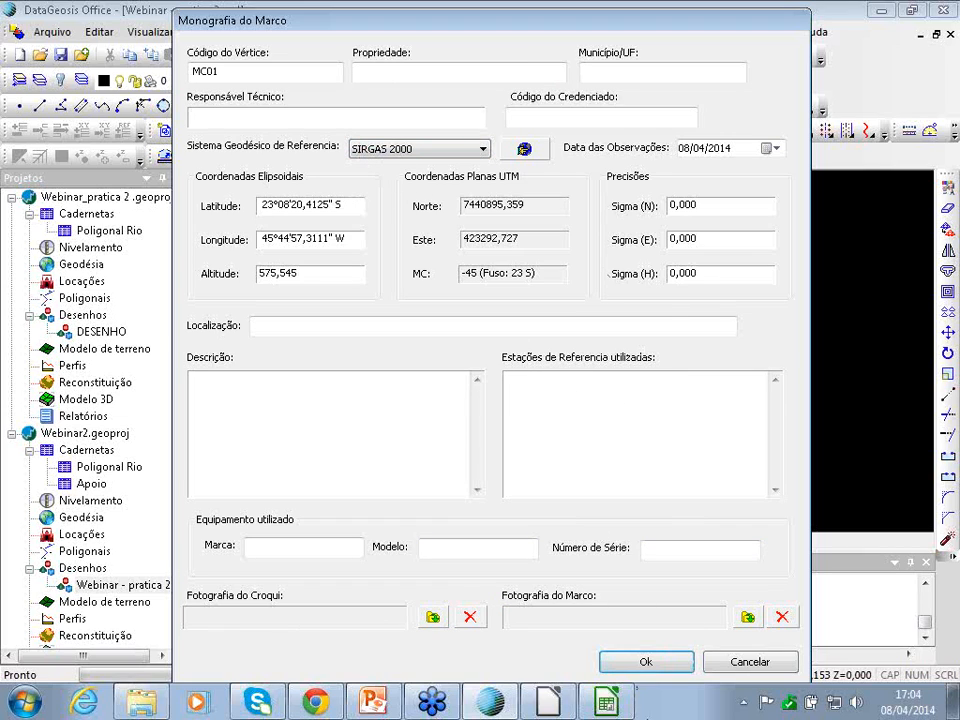
click(758, 662)
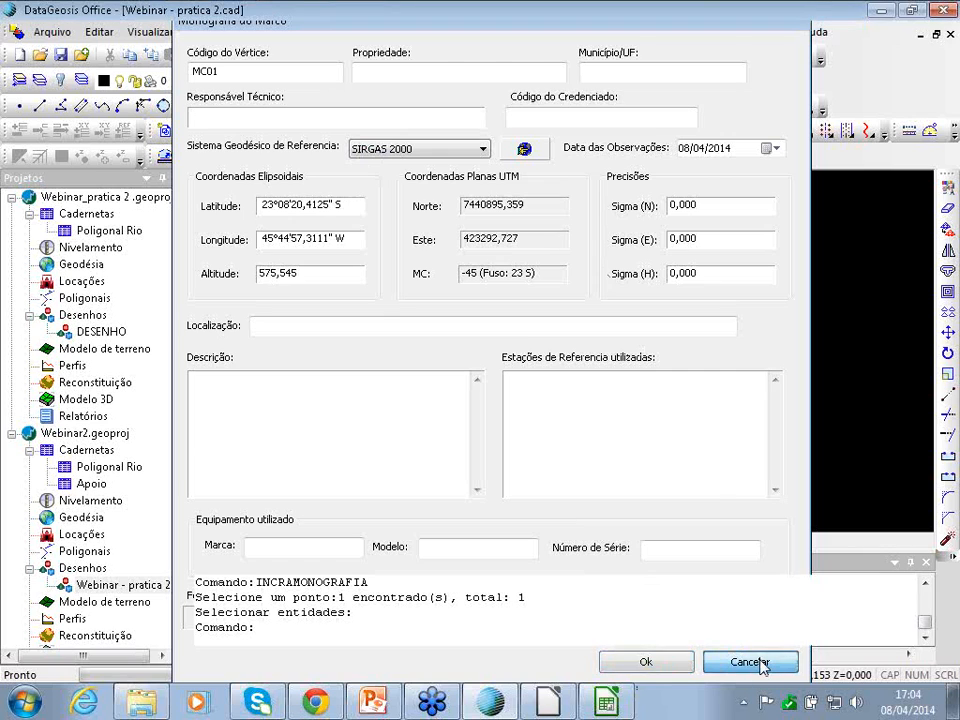
- Zoom out and pan until the whole gleba outline is centred in the map
scroll(517, 370, down, 5)
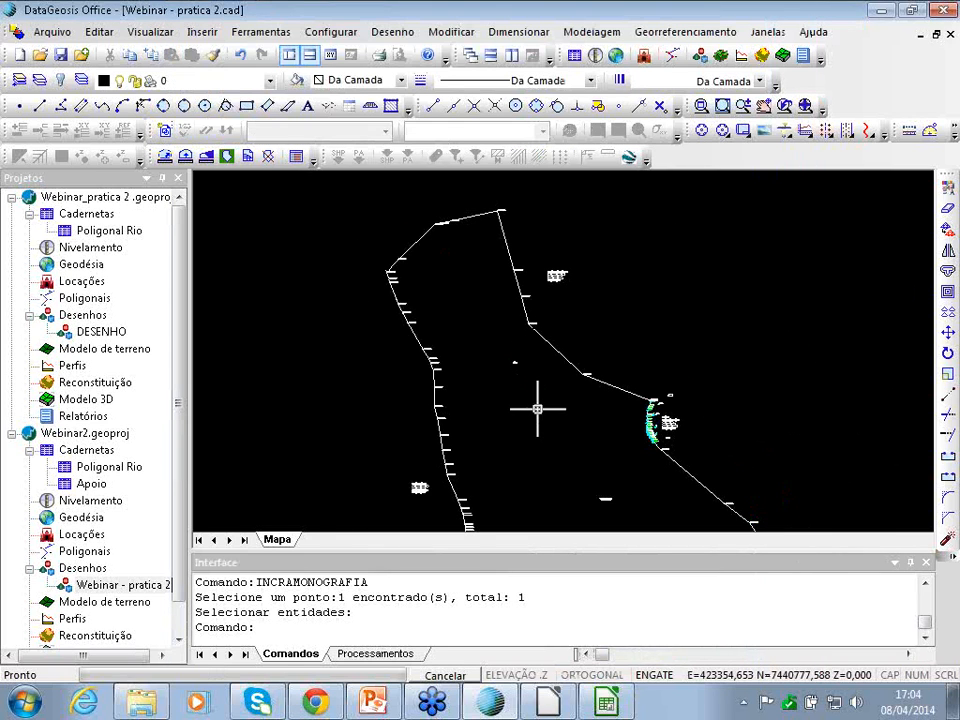
scroll(540, 408, down, 4)
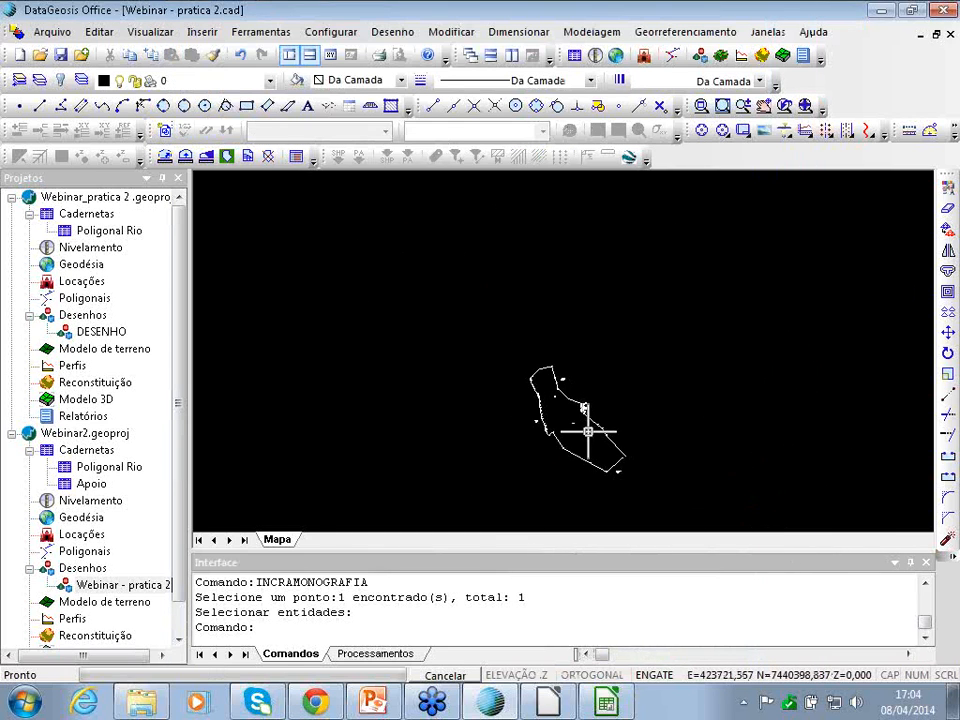
key(Right)
key(Up)
key(Left)
scroll(609, 451, up, 3)
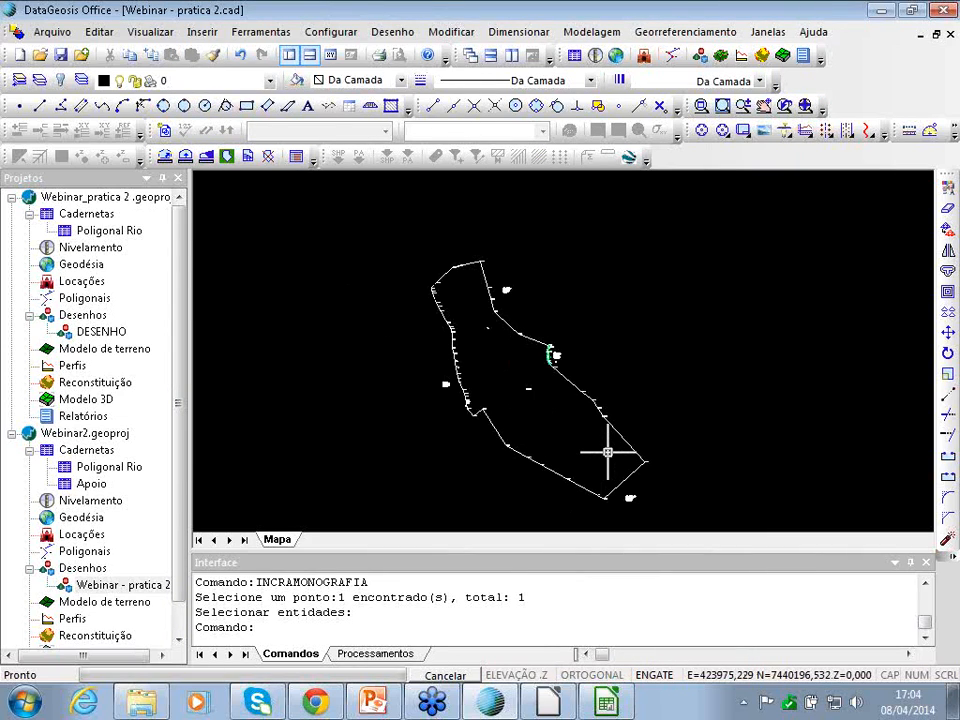
key(Down)
key(Up)
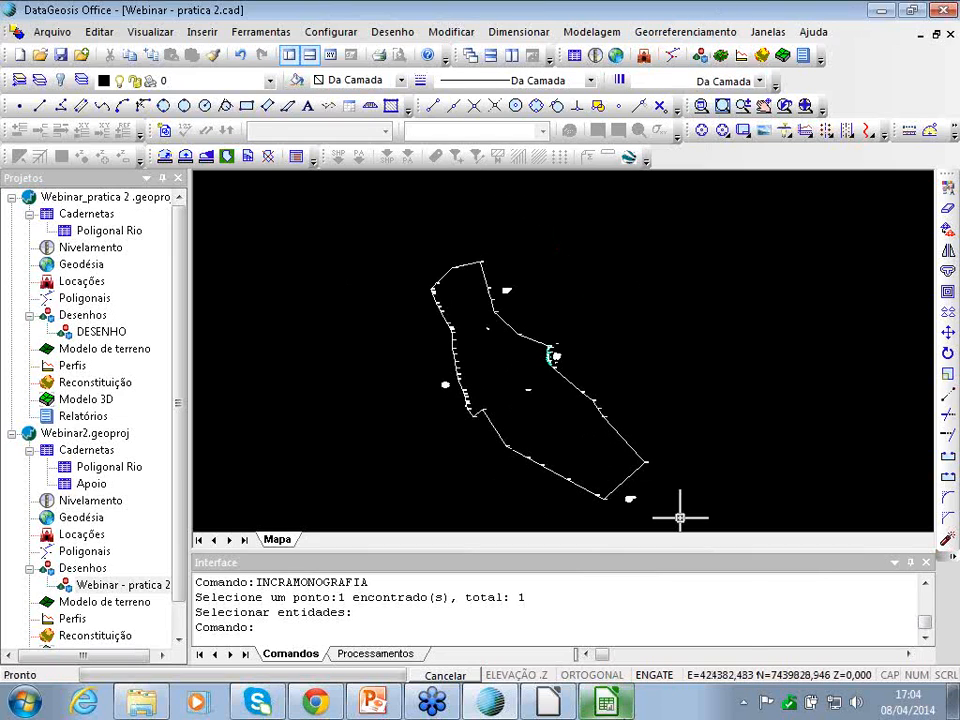
mouse_move(545, 703)
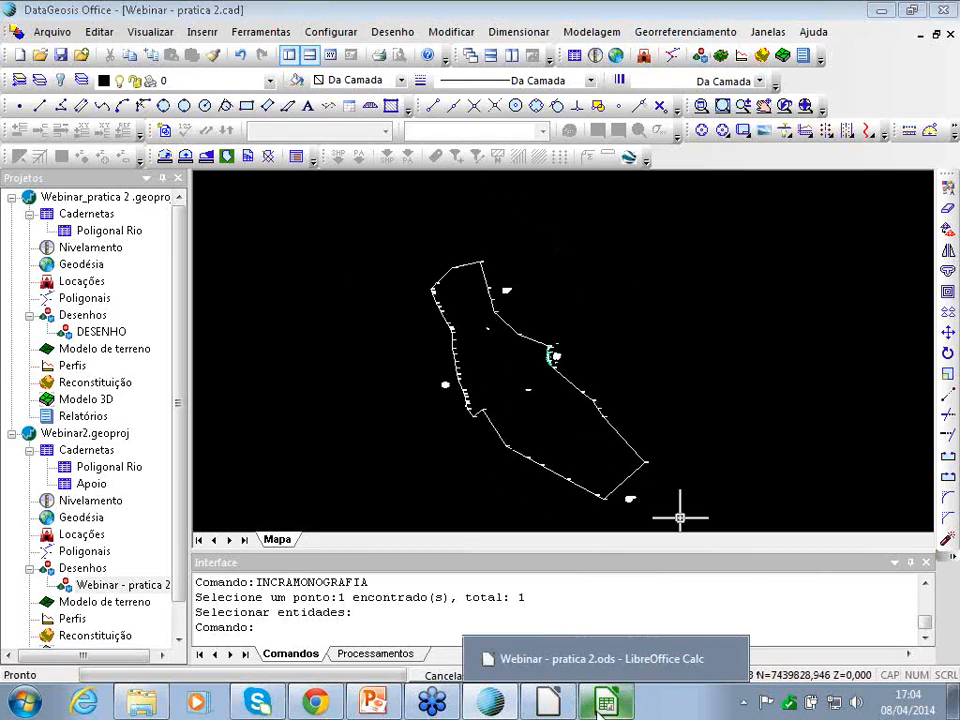
- Bring up Webinar - pratica 2.ods, scroll perimetro_1 to the top, check identificacao, then return to perimetro_1
click(598, 705)
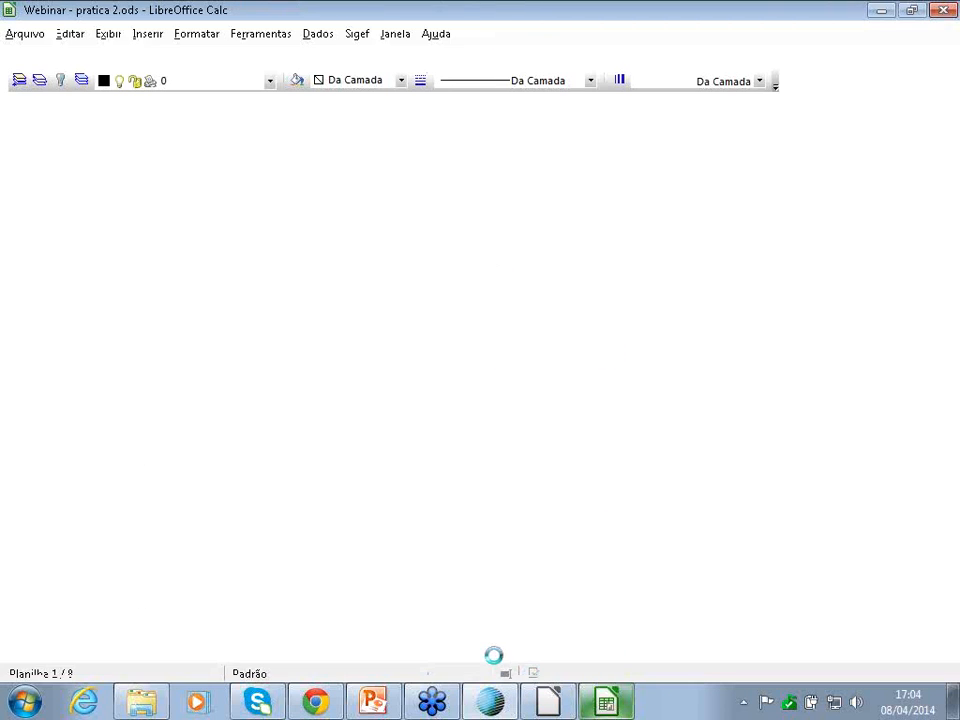
scroll(190, 386, up, 7)
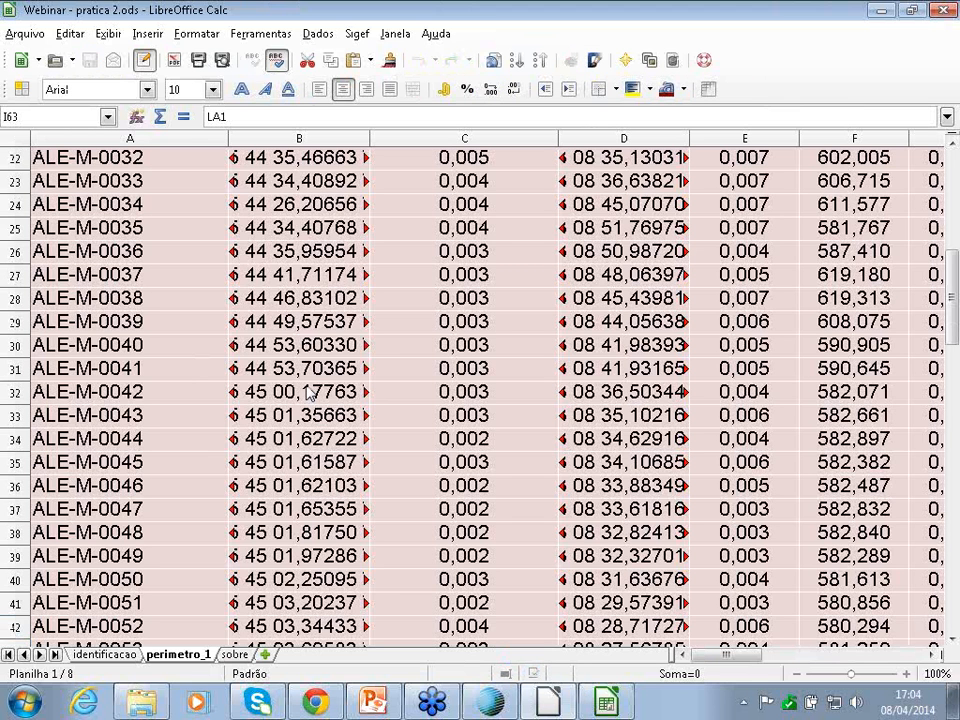
scroll(253, 385, up, 5)
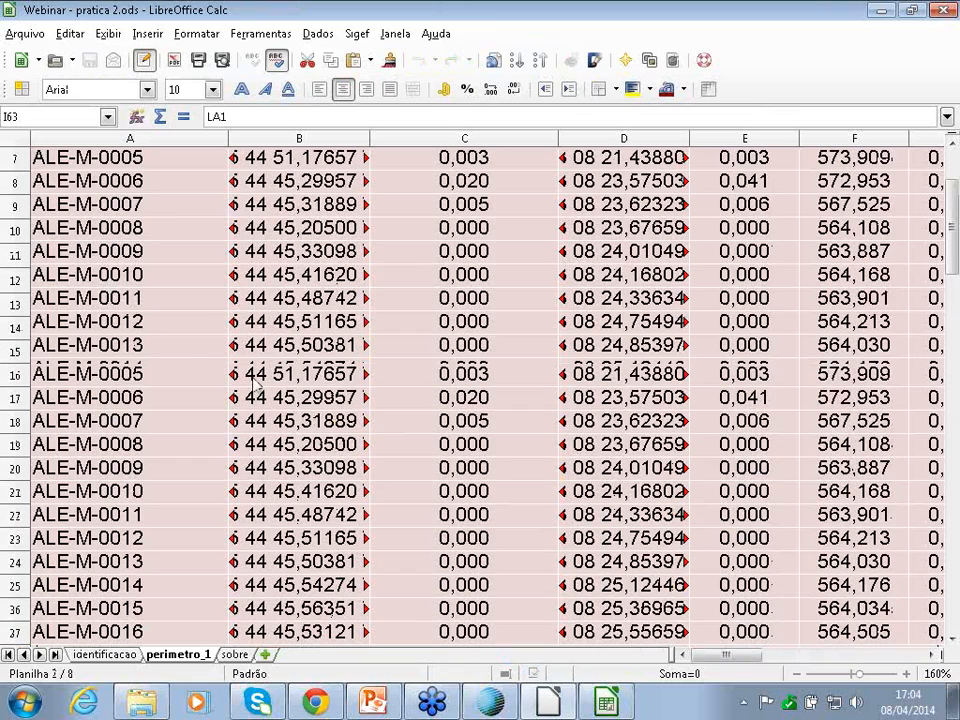
scroll(253, 385, up, 2)
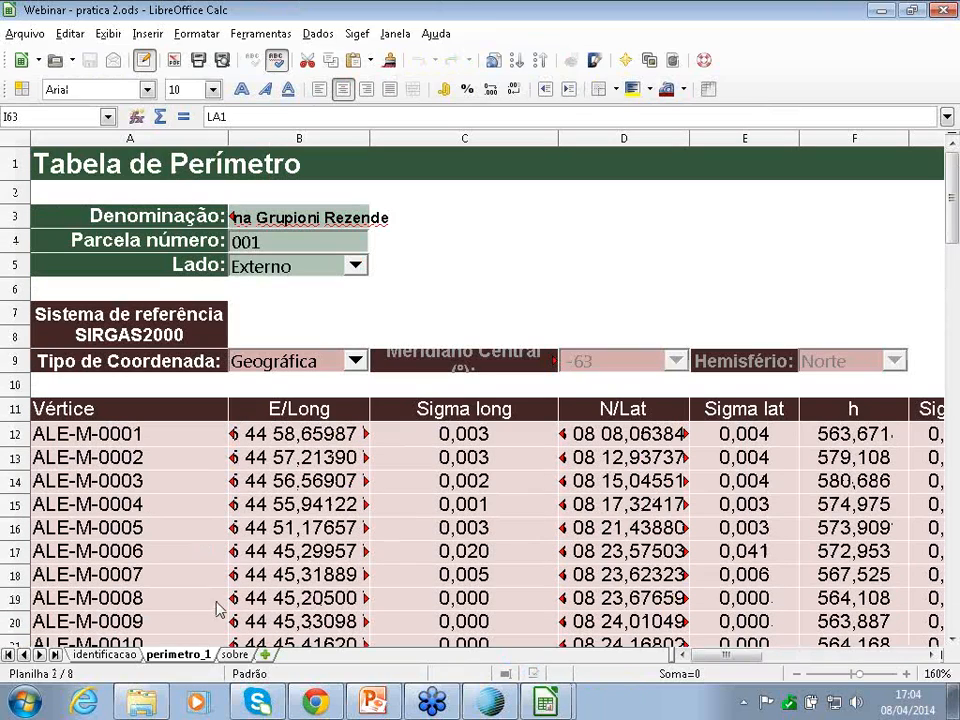
click(99, 656)
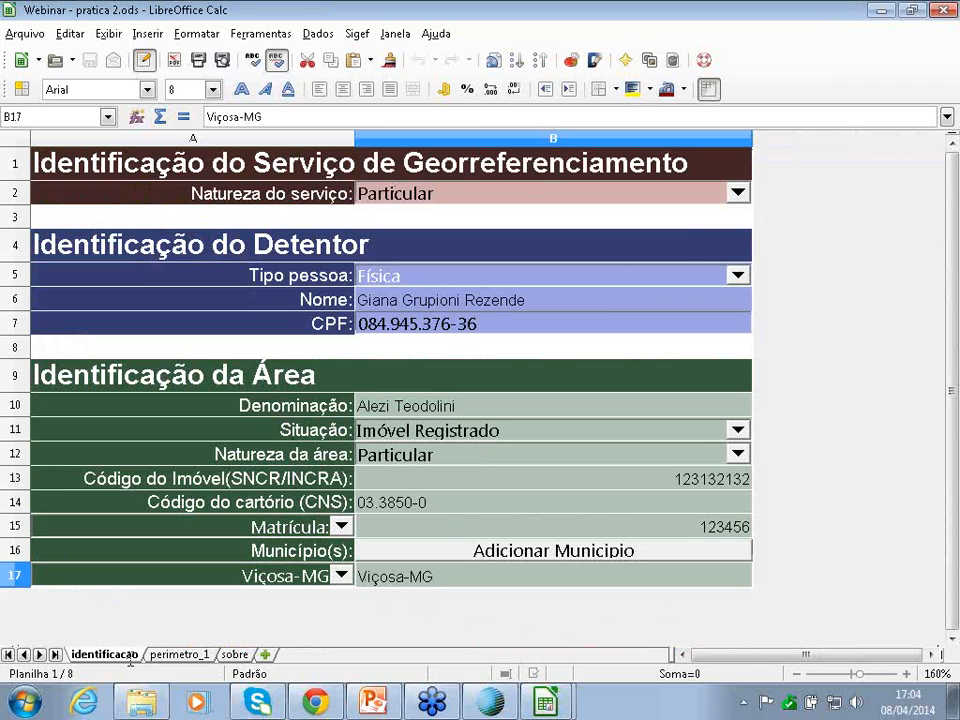
click(176, 658)
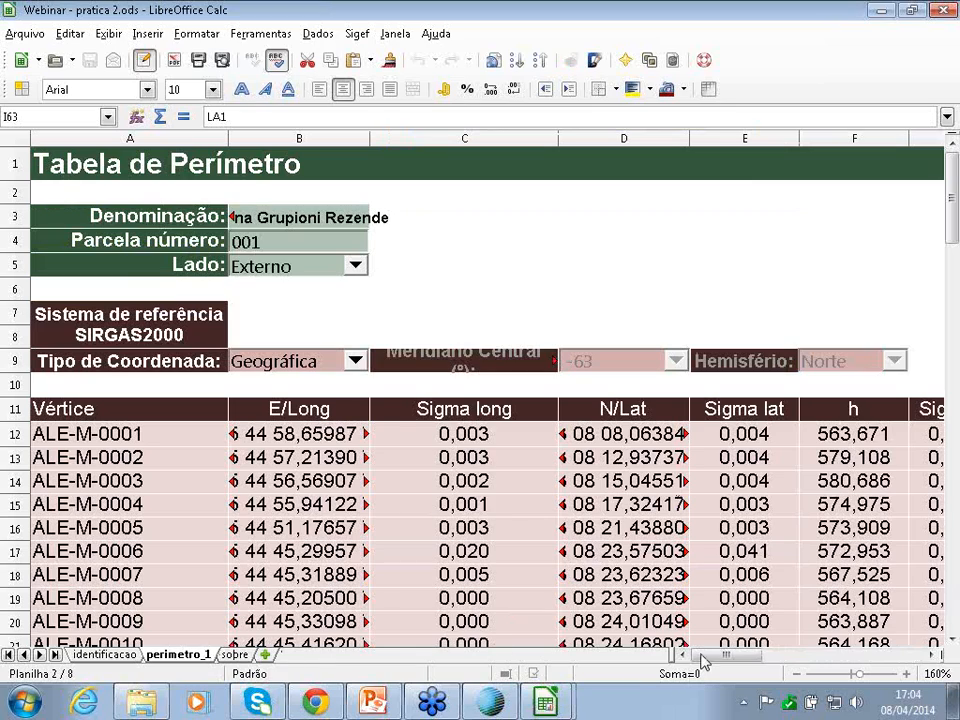
drag(722, 663, 838, 666)
scroll(655, 510, down, 7)
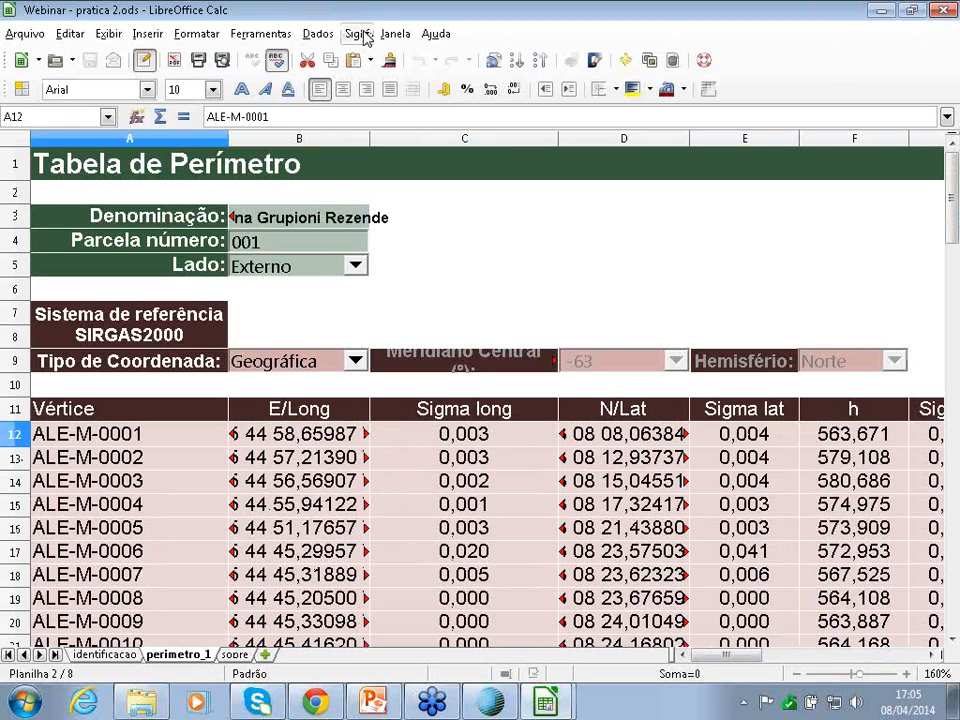
- Run the Sigef Validação check, dismiss its result, and review the ALE-M vertex rows
click(362, 34)
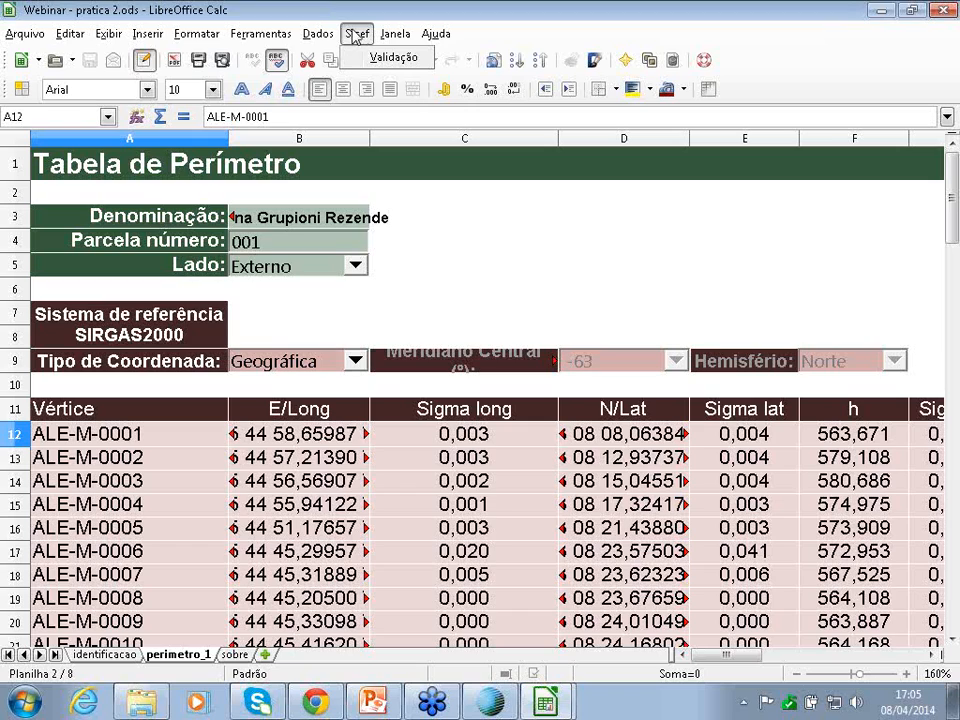
click(378, 60)
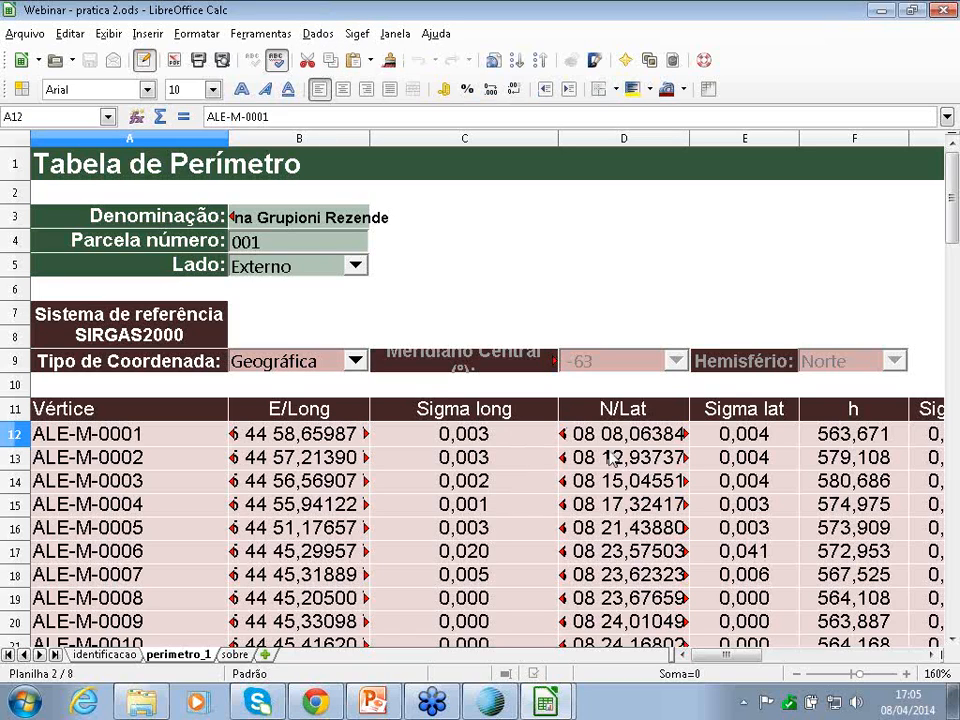
click(480, 377)
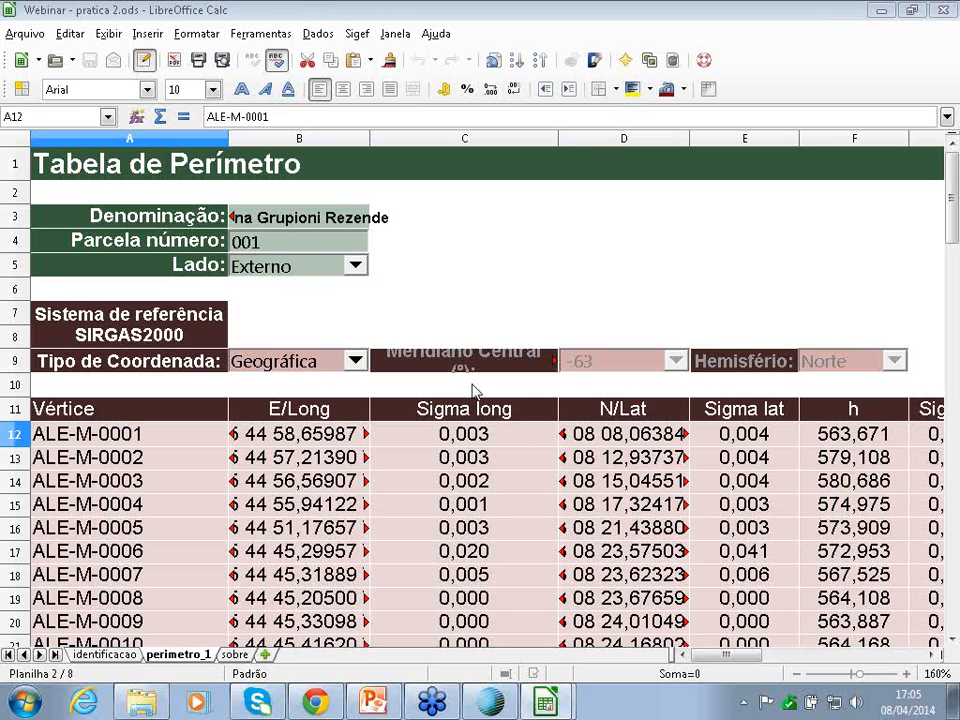
scroll(352, 432, down, 1)
scroll(352, 432, down, 18)
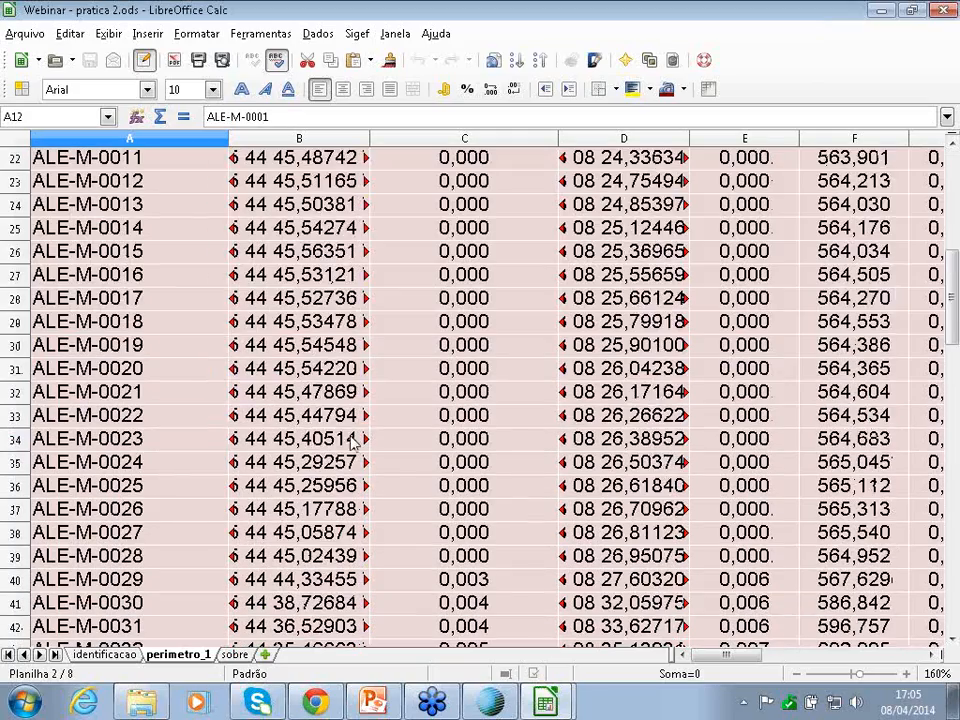
scroll(340, 455, down, 4)
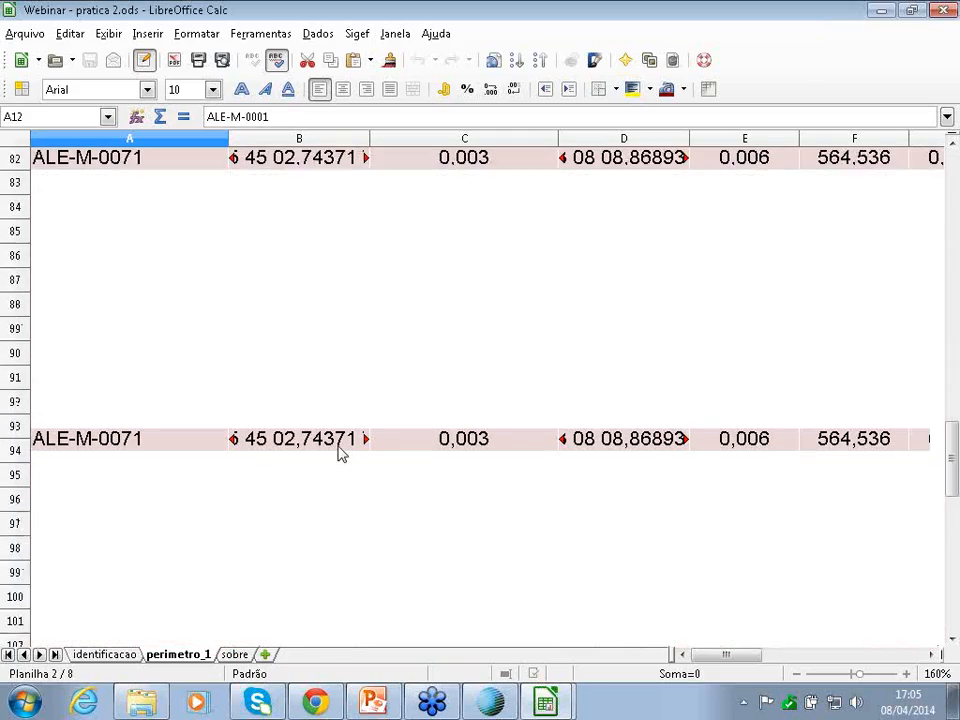
scroll(340, 455, up, 15)
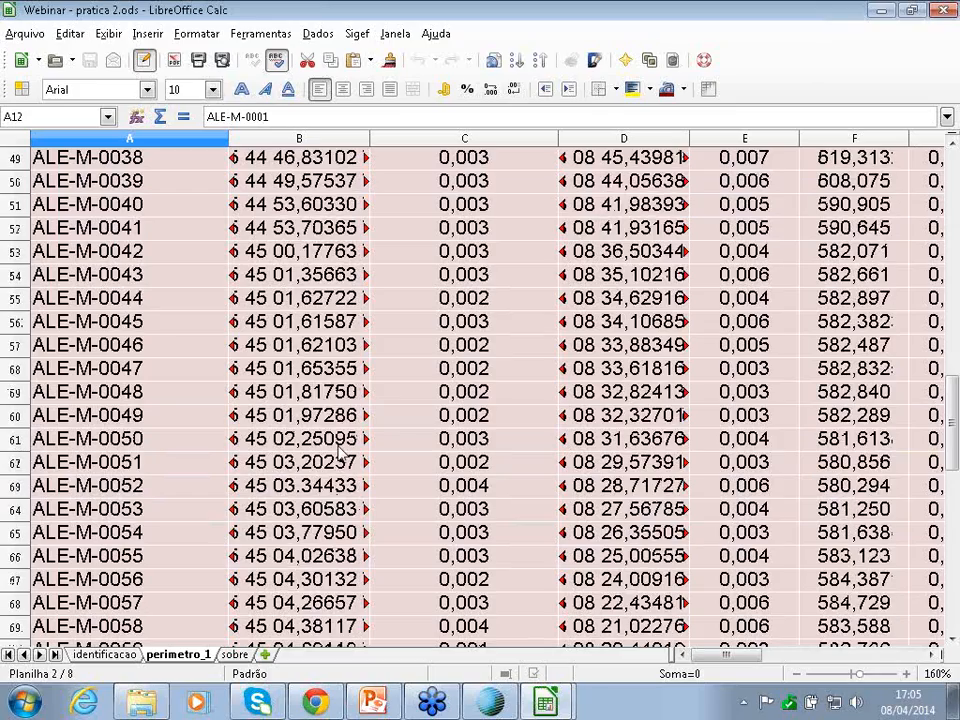
scroll(340, 455, up, 1)
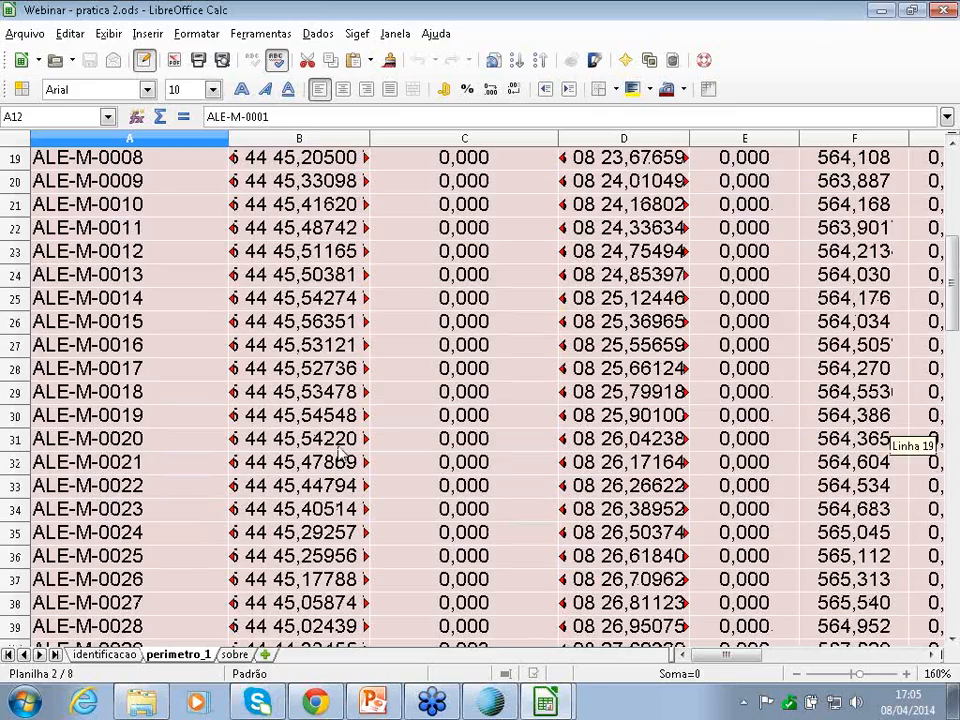
scroll(340, 455, up, 5)
- Check the identificacao sheet, then on perimetro_1 try UTM (Meridiano Central -63) before restoring Geográfica
click(104, 655)
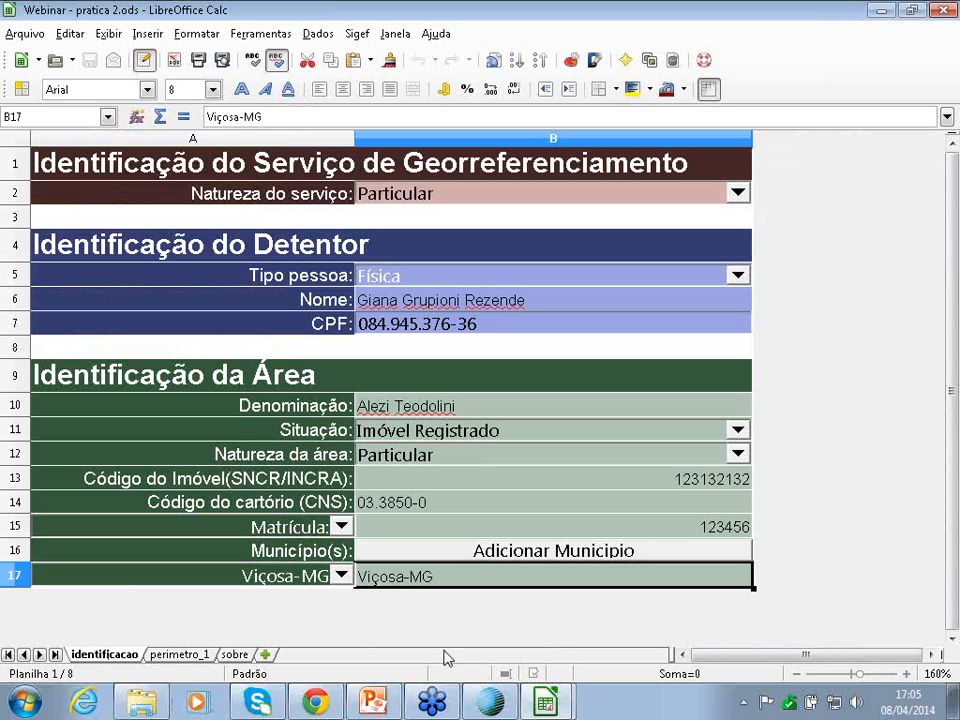
click(176, 656)
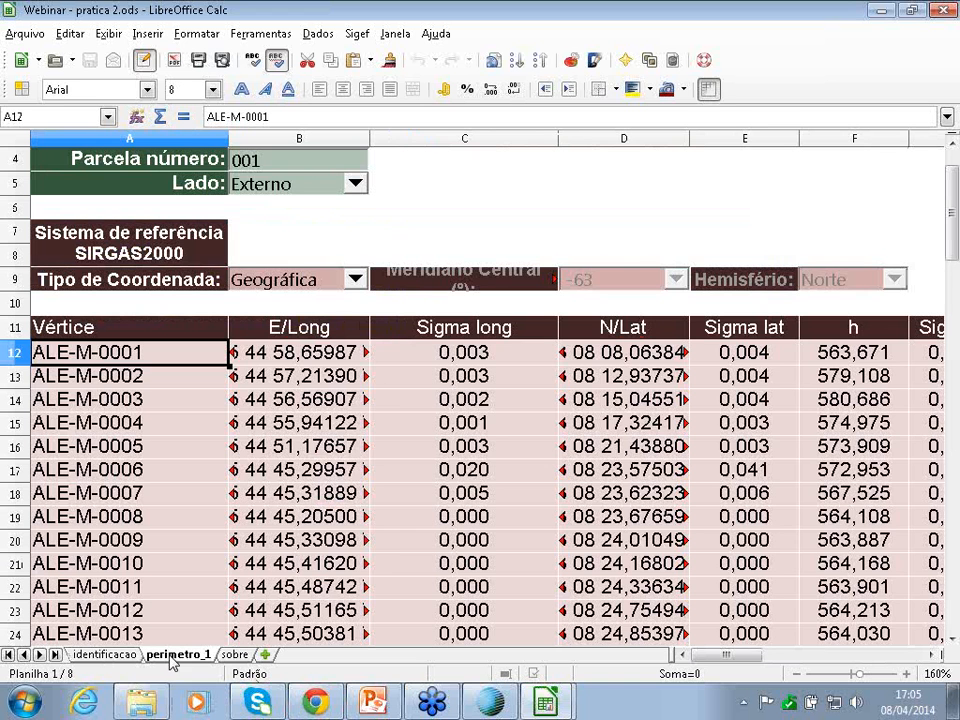
click(357, 280)
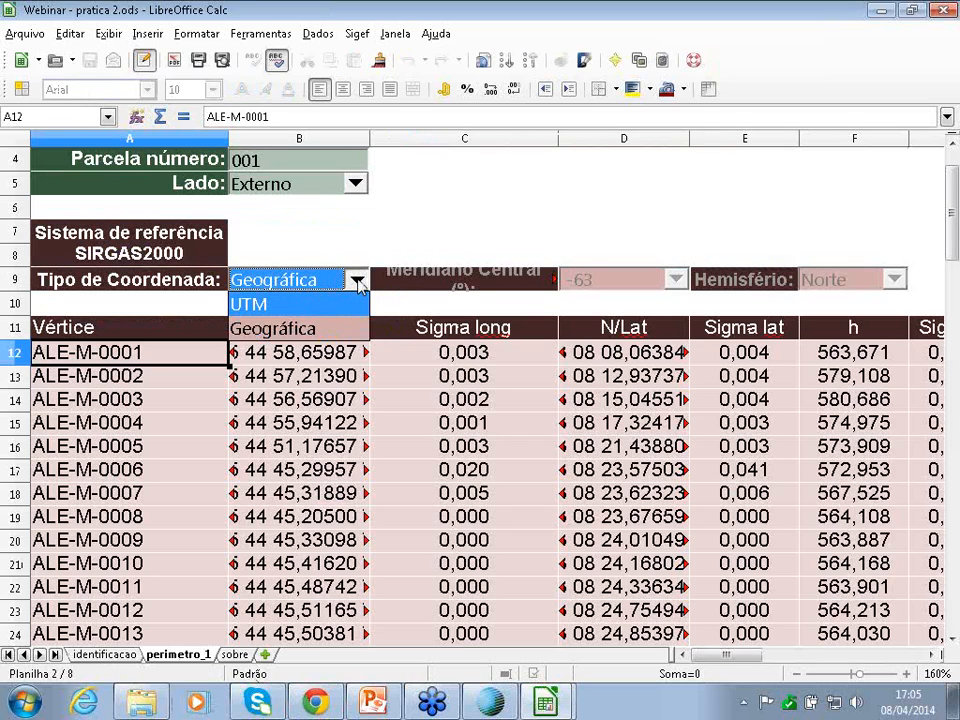
click(260, 308)
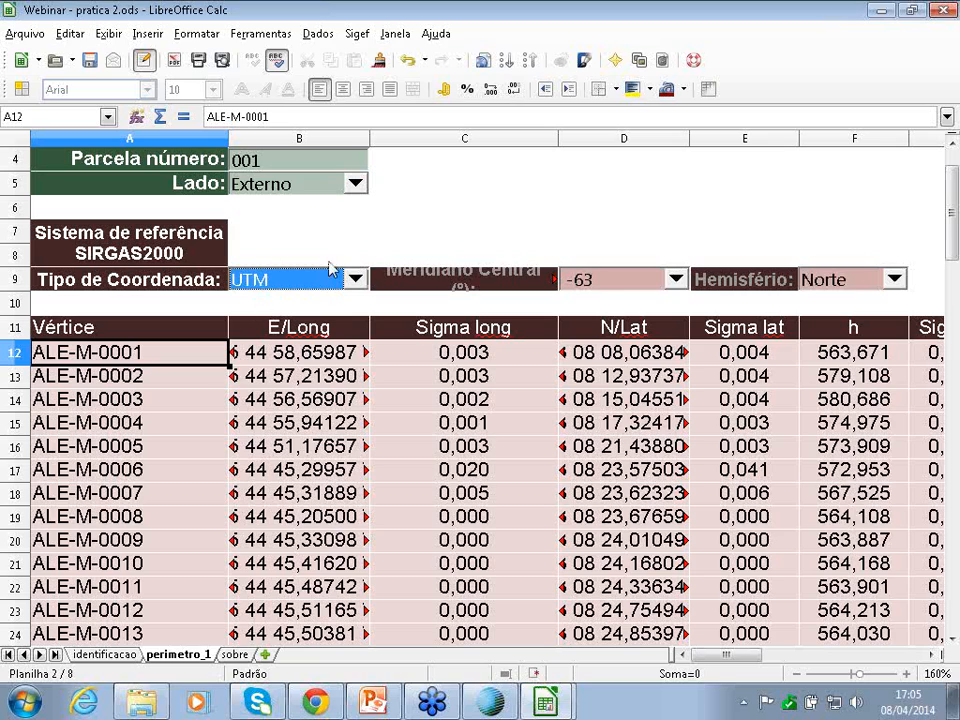
click(676, 280)
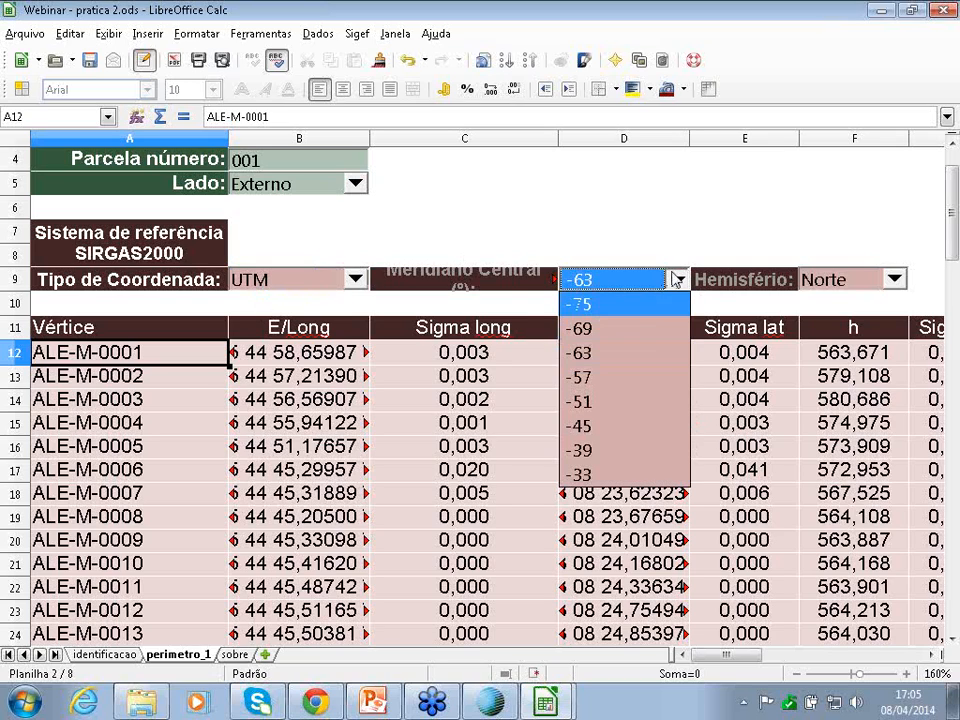
click(675, 280)
click(250, 281)
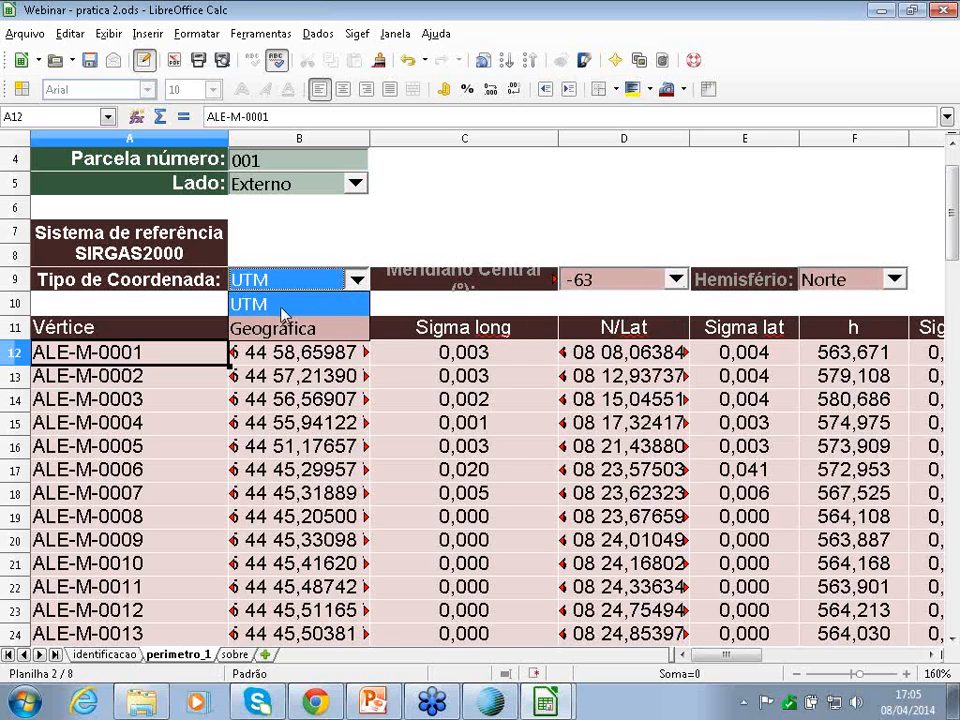
click(255, 327)
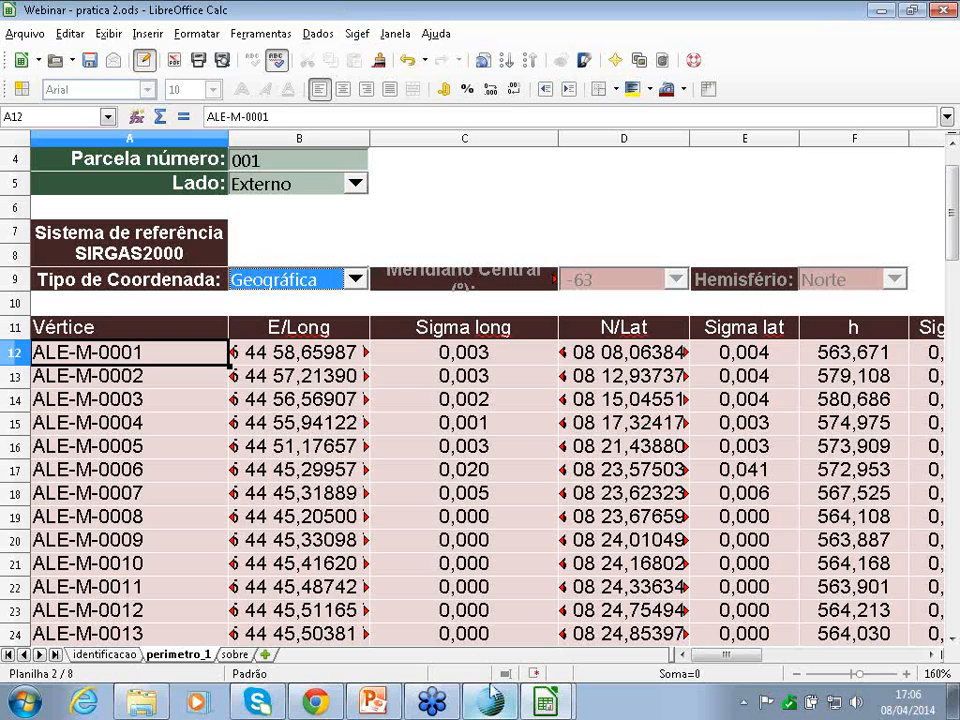
- Switch from the Calc spreadsheet to the DataGeosis Office drawing pratica 2.cad
mouse_move(550, 705)
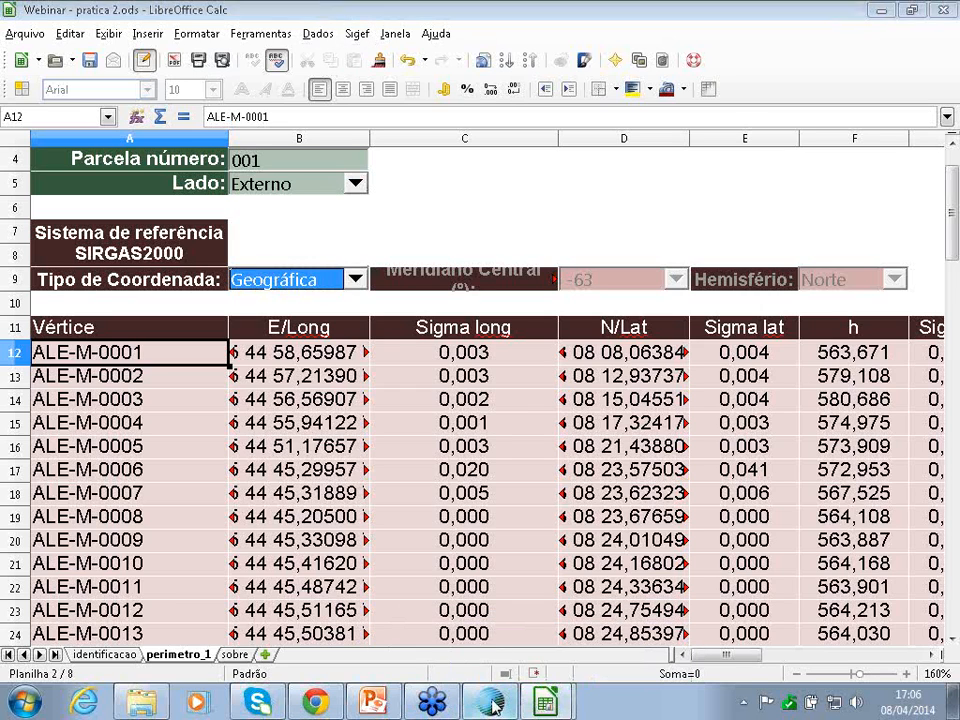
click(491, 704)
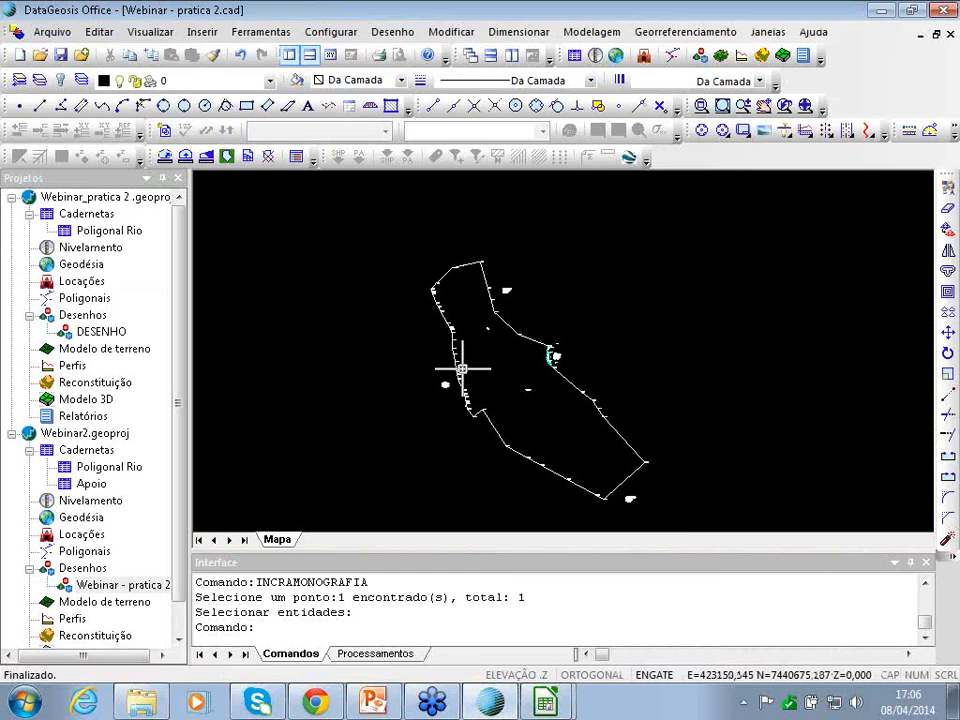
- Window the gleba and insert an A1 sheet at scale 1:5000 with coordinate grid and title block
click(708, 31)
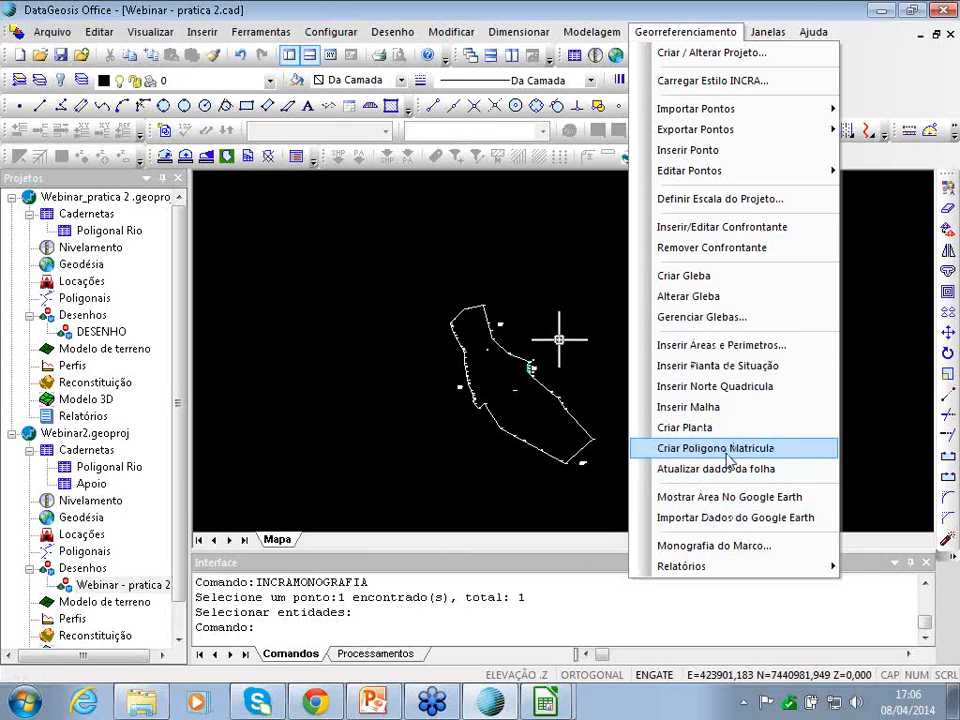
click(722, 199)
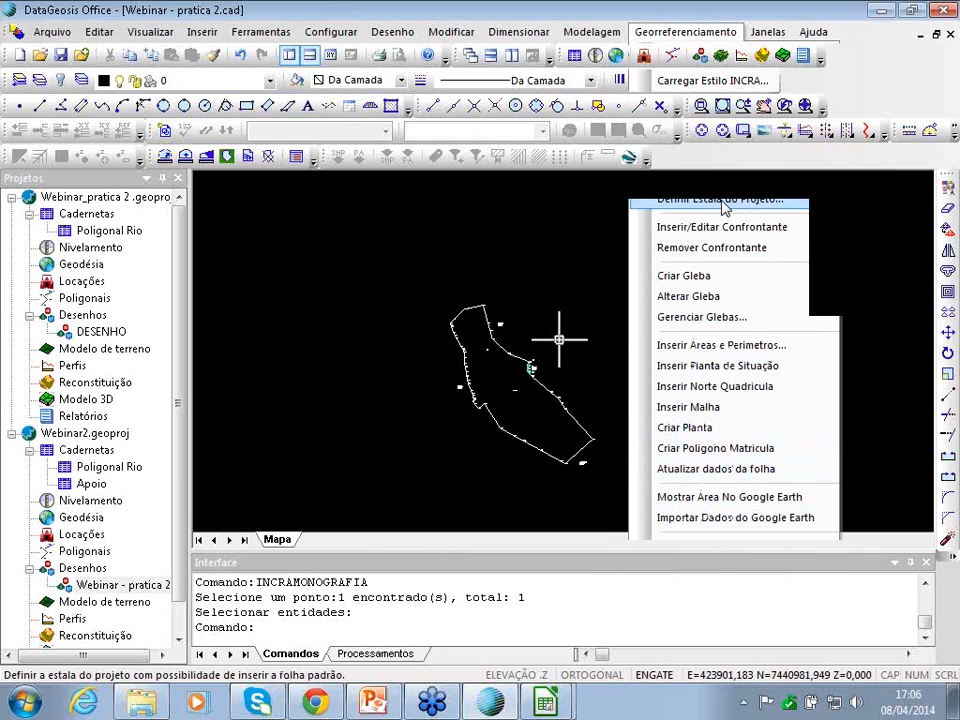
click(408, 287)
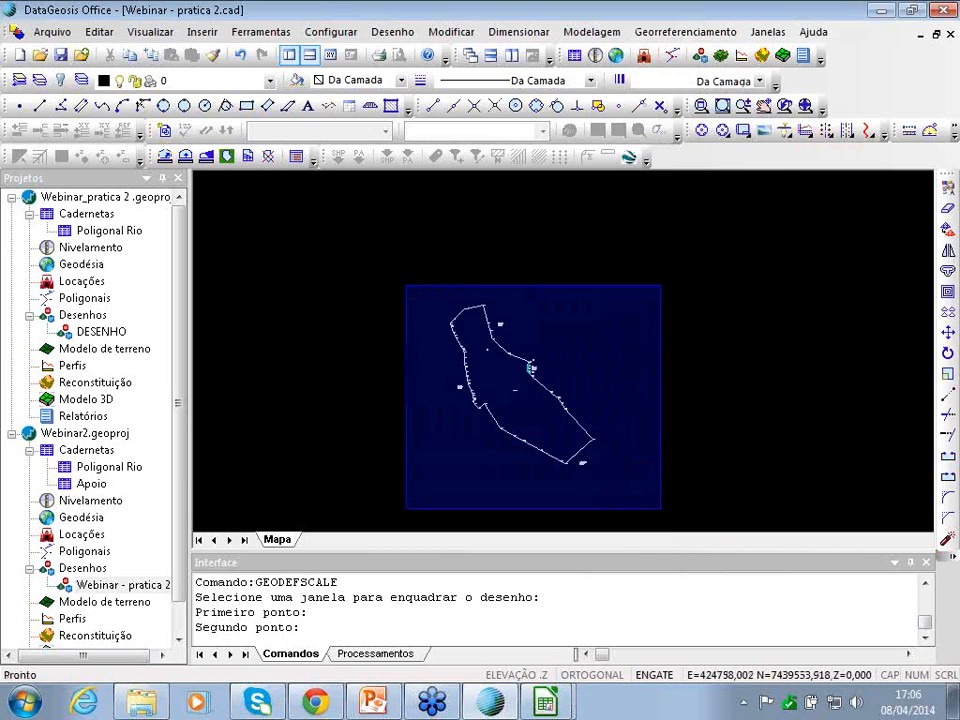
click(646, 507)
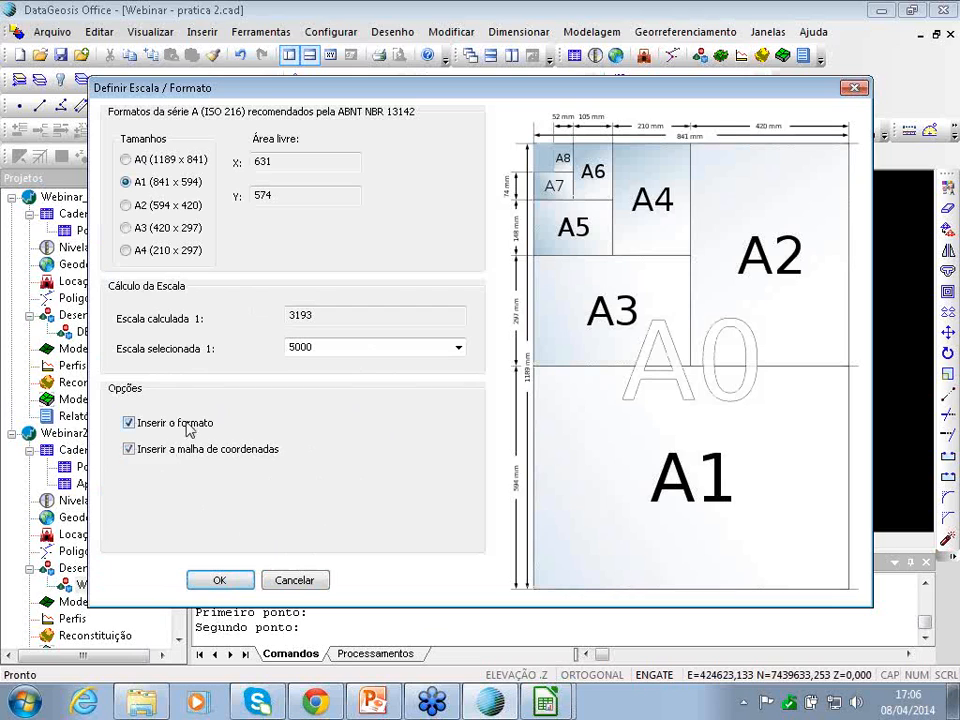
click(216, 580)
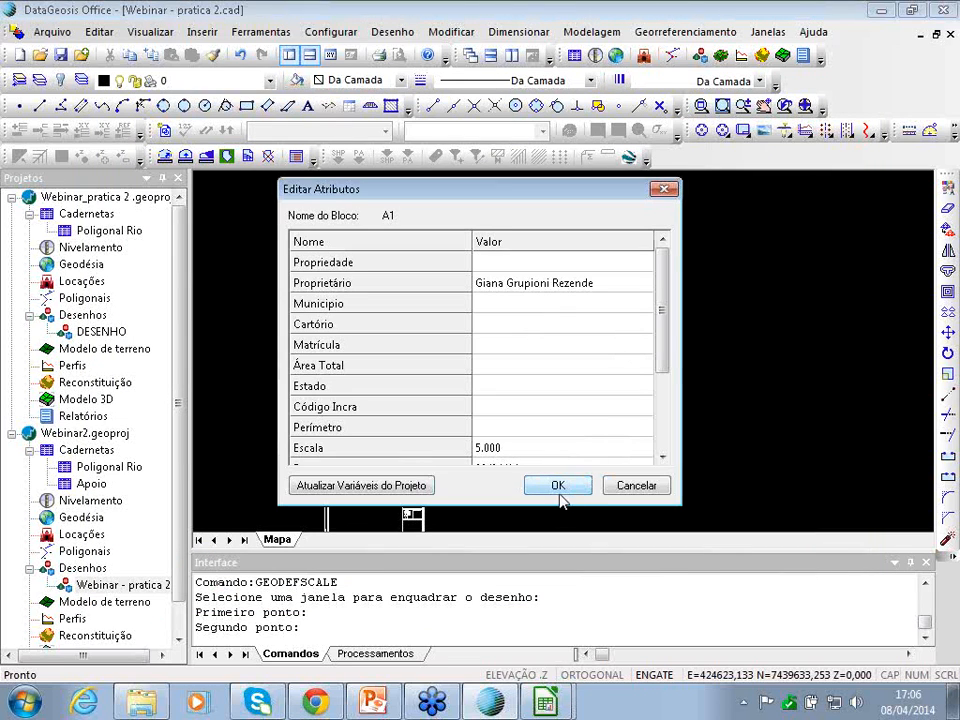
click(557, 486)
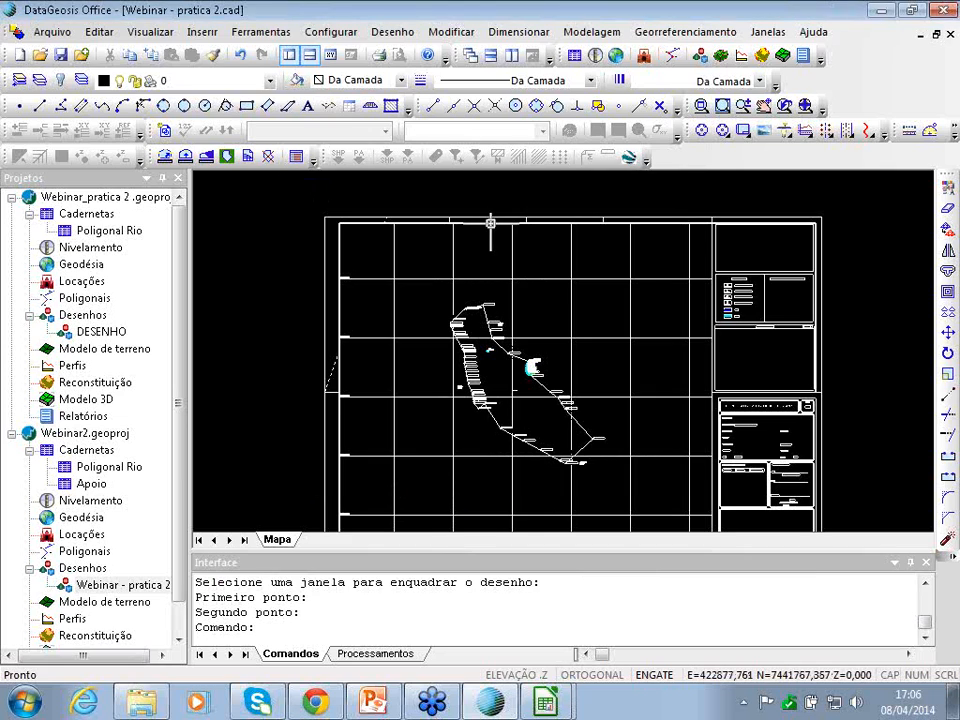
- Zoom and pan over the new sheet to inspect the grid and title block
scroll(605, 330, down, 2)
scroll(560, 305, up, 5)
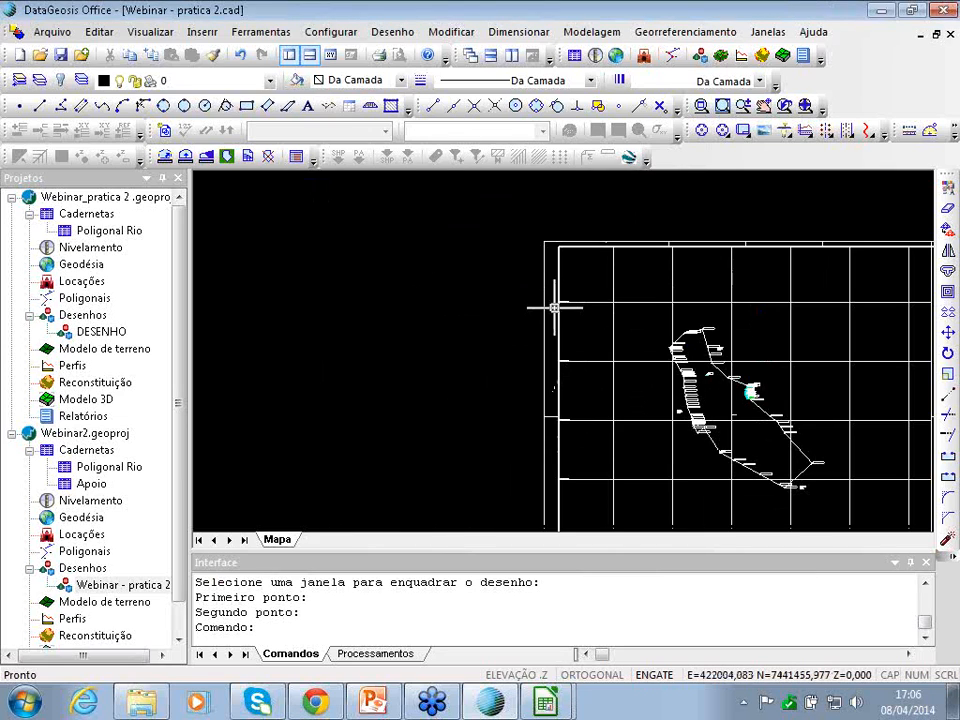
scroll(590, 295, up, 1)
scroll(606, 287, up, 3)
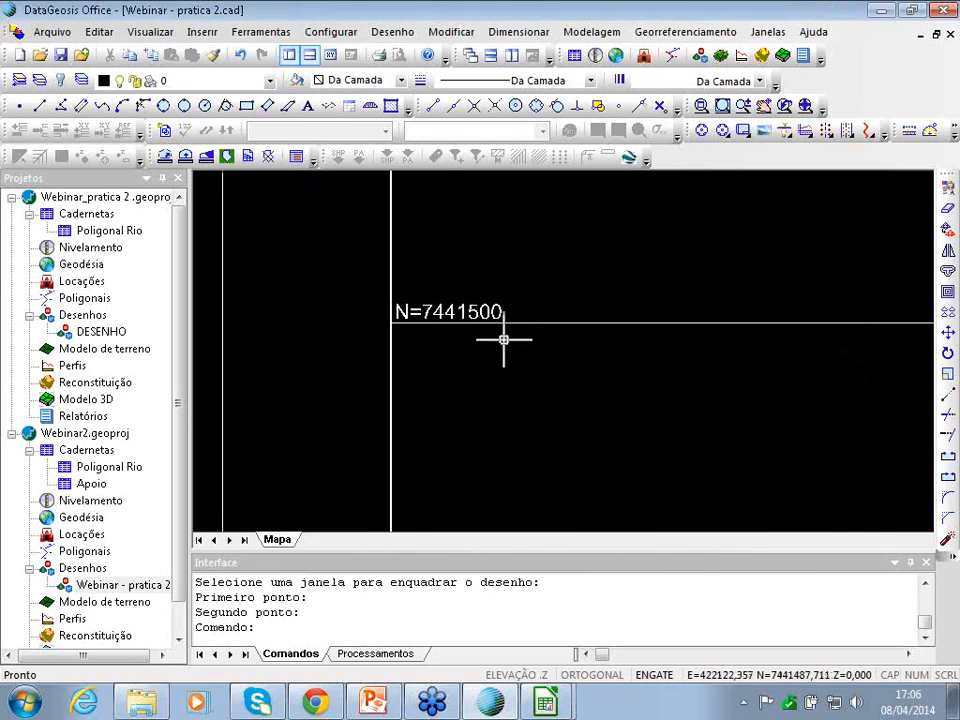
scroll(503, 335, down, 1)
scroll(503, 335, down, 5)
middle_drag(518, 366, 332, 276)
scroll(510, 380, up, 6)
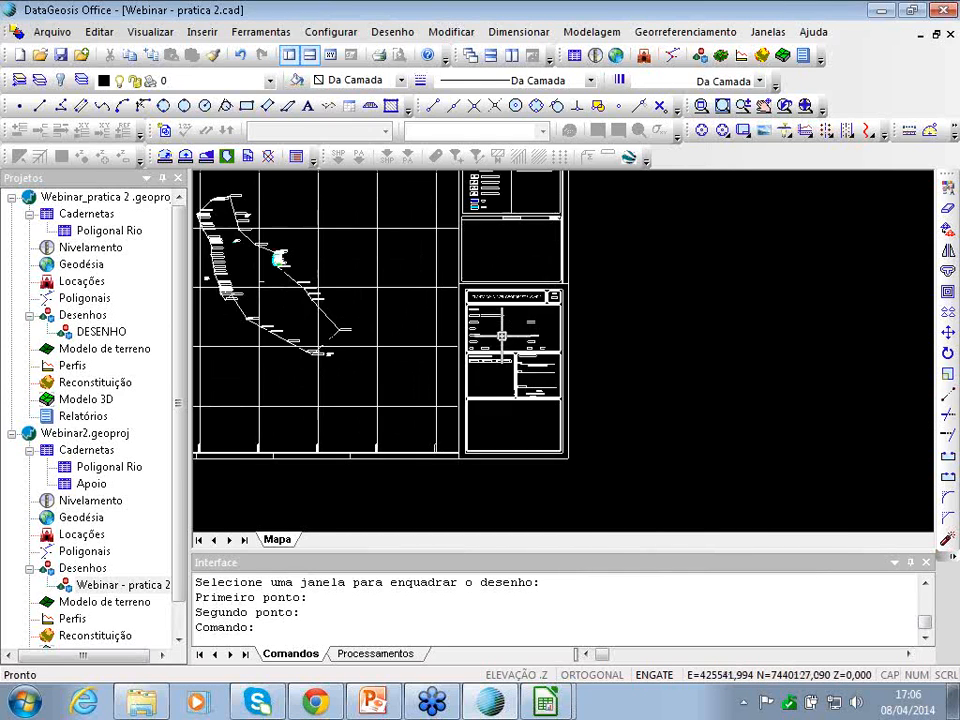
scroll(478, 321, down, 5)
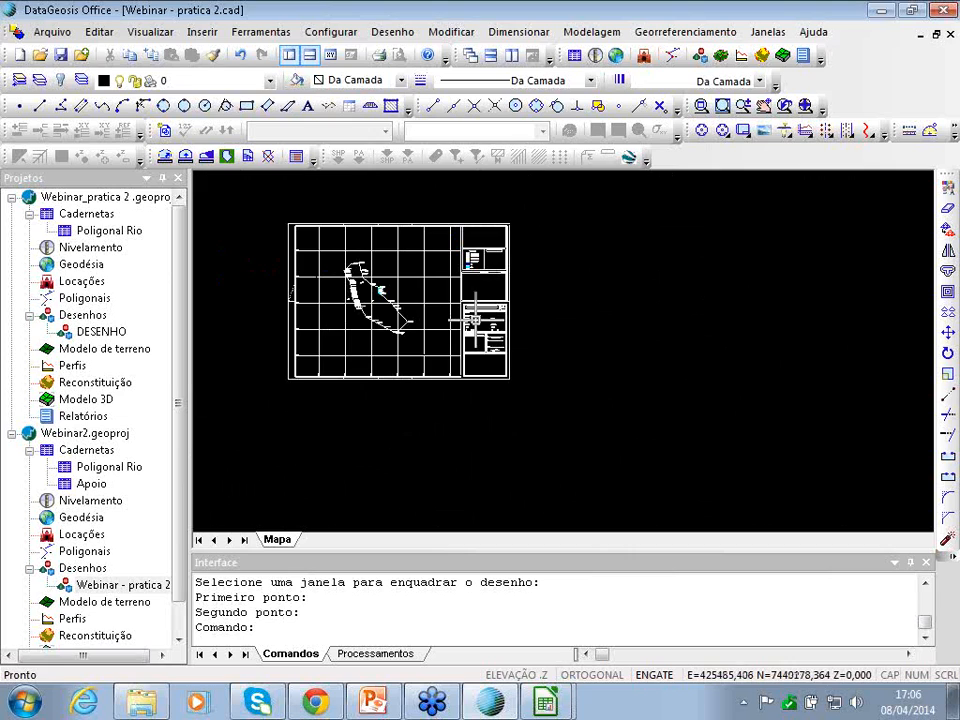
- Insert areas and perimeters for gleba 123456 with SGL origin X 15000, Y 25000
click(685, 33)
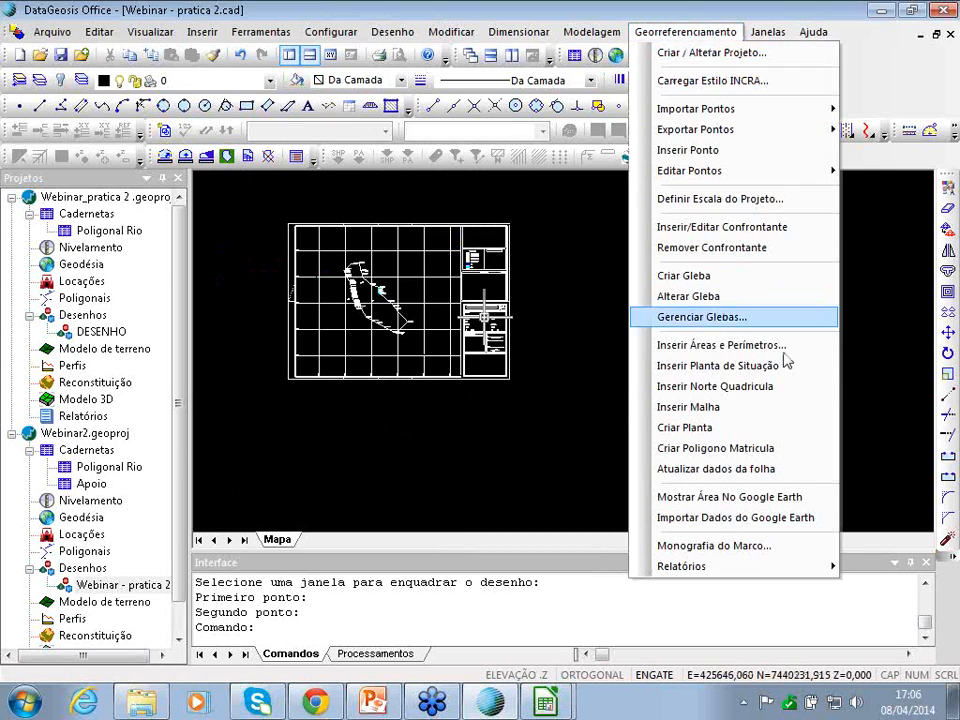
click(735, 347)
click(313, 291)
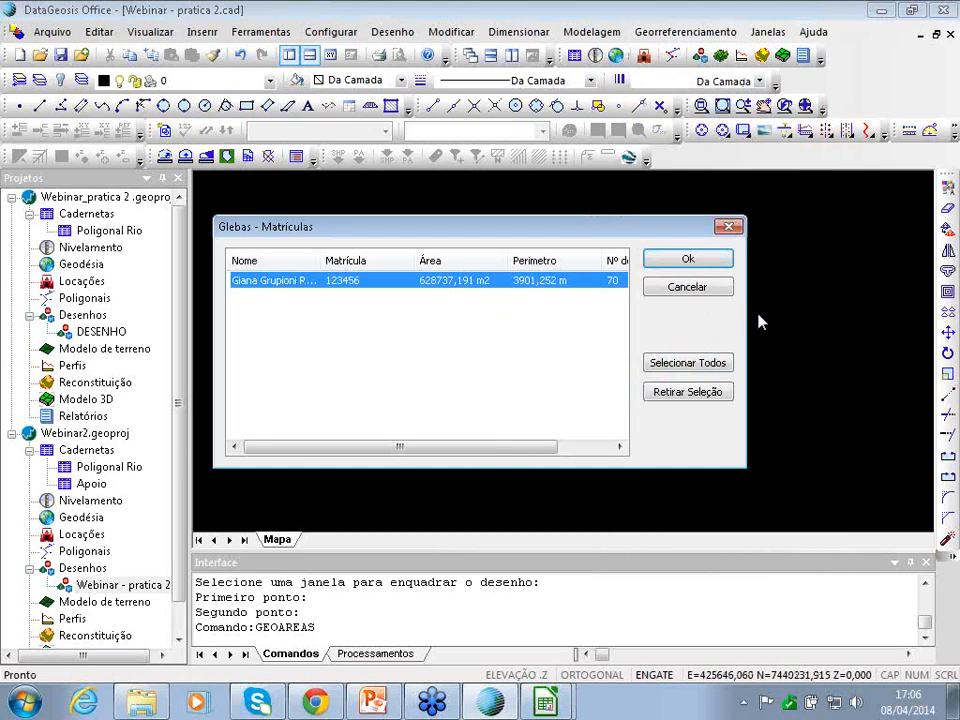
click(700, 259)
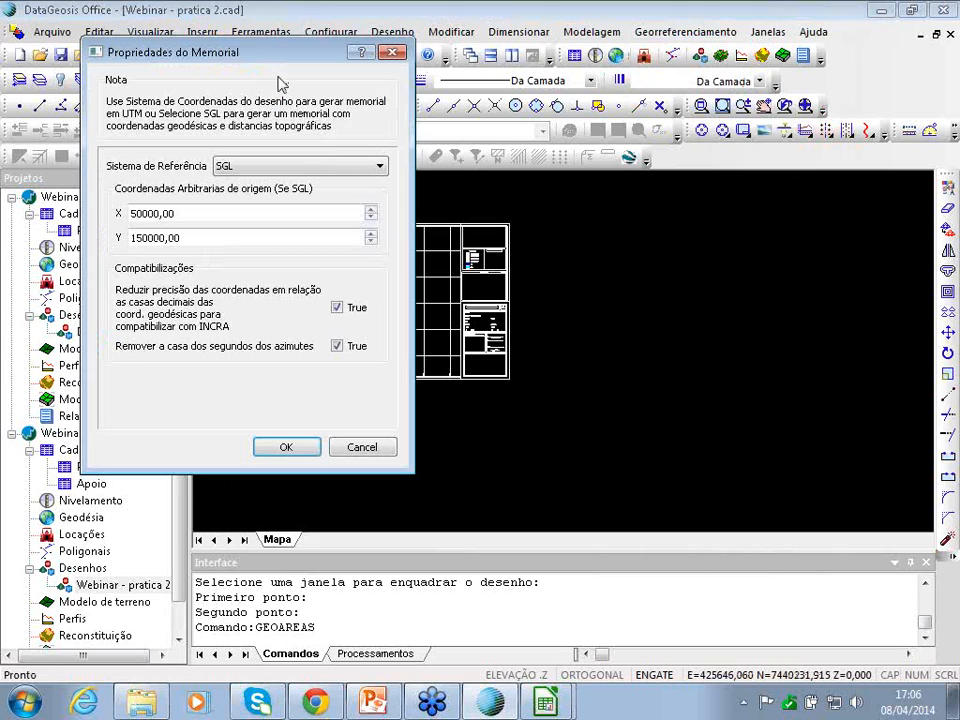
drag(259, 54, 682, 74)
drag(628, 232, 440, 240)
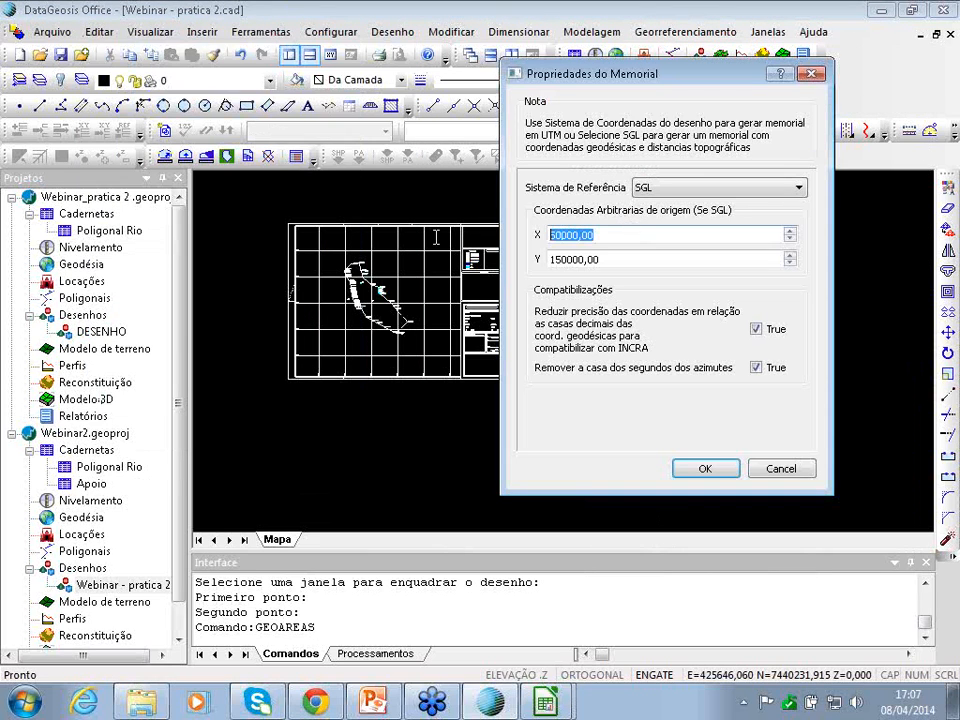
text(1)
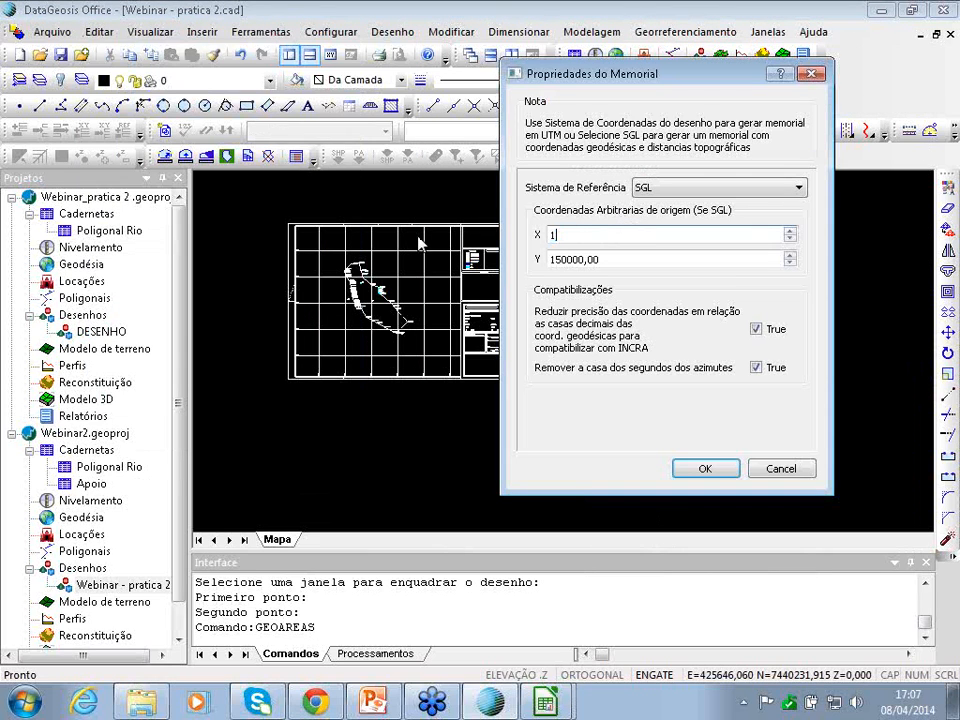
text(5000)
key(Tab)
text(25000)
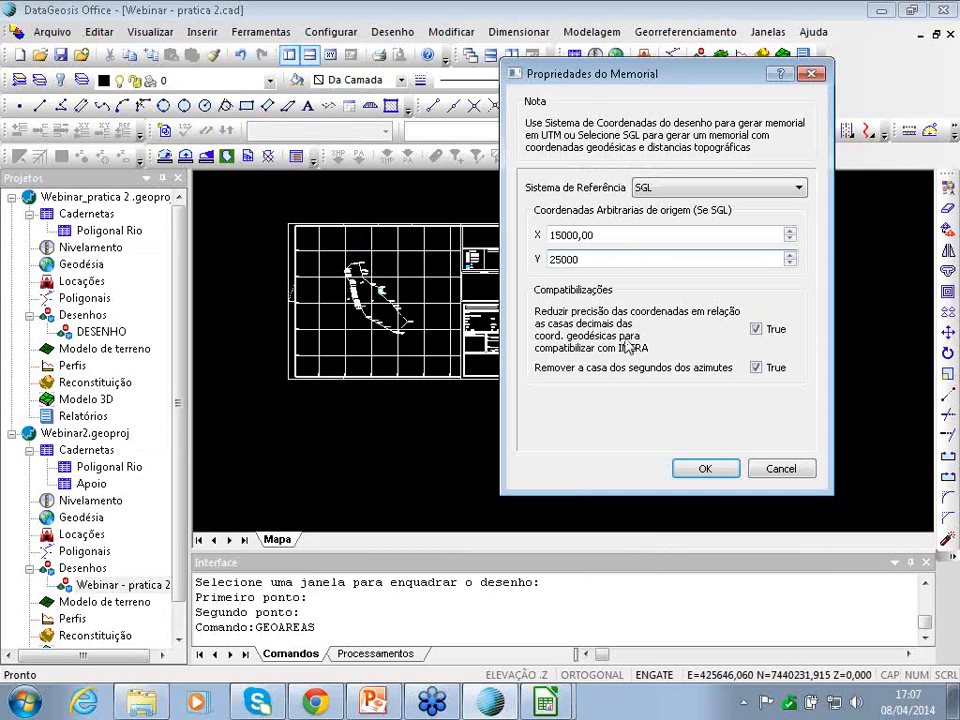
click(725, 471)
- Place the areas table (62.9266 ha, 3902.89 m) below the title block and reopen Gerenciar Glebas
scroll(472, 340, up, 5)
scroll(467, 430, down, 3)
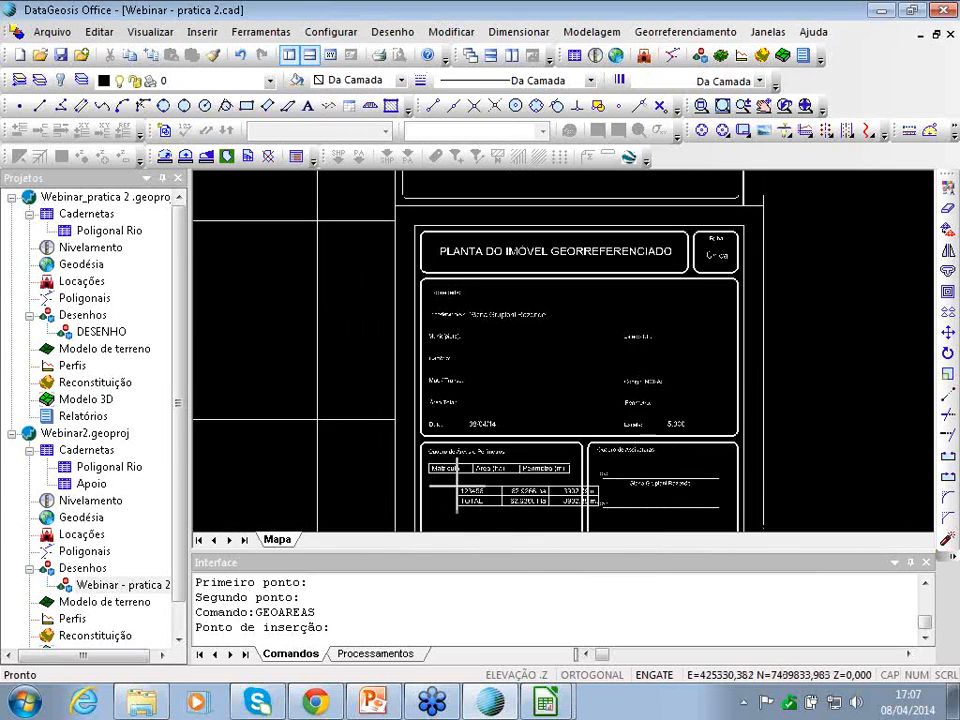
scroll(440, 480, up, 3)
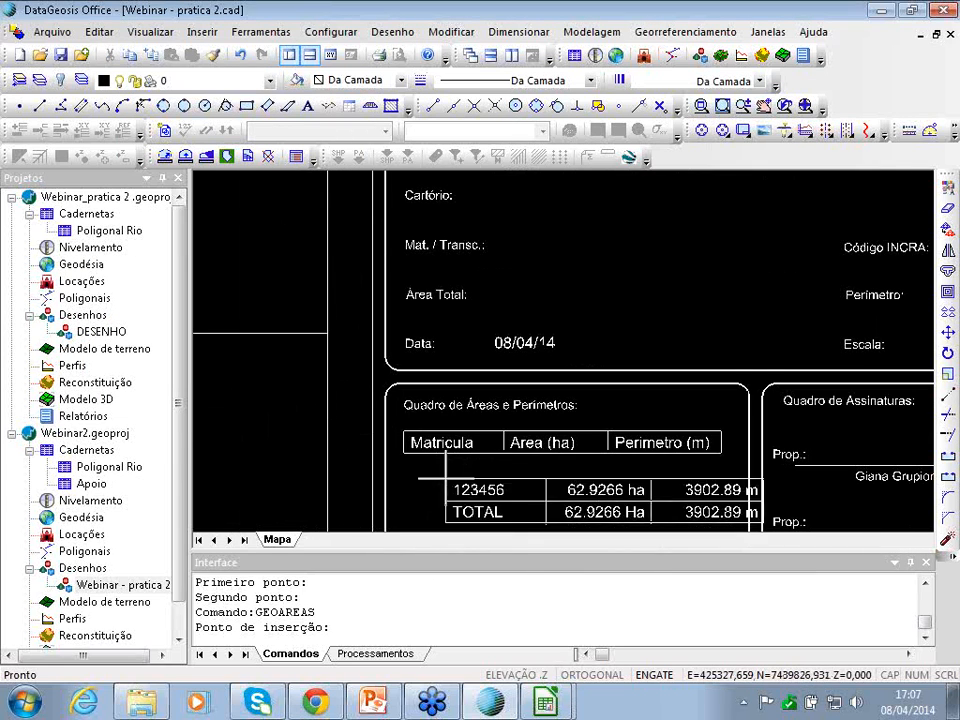
click(404, 452)
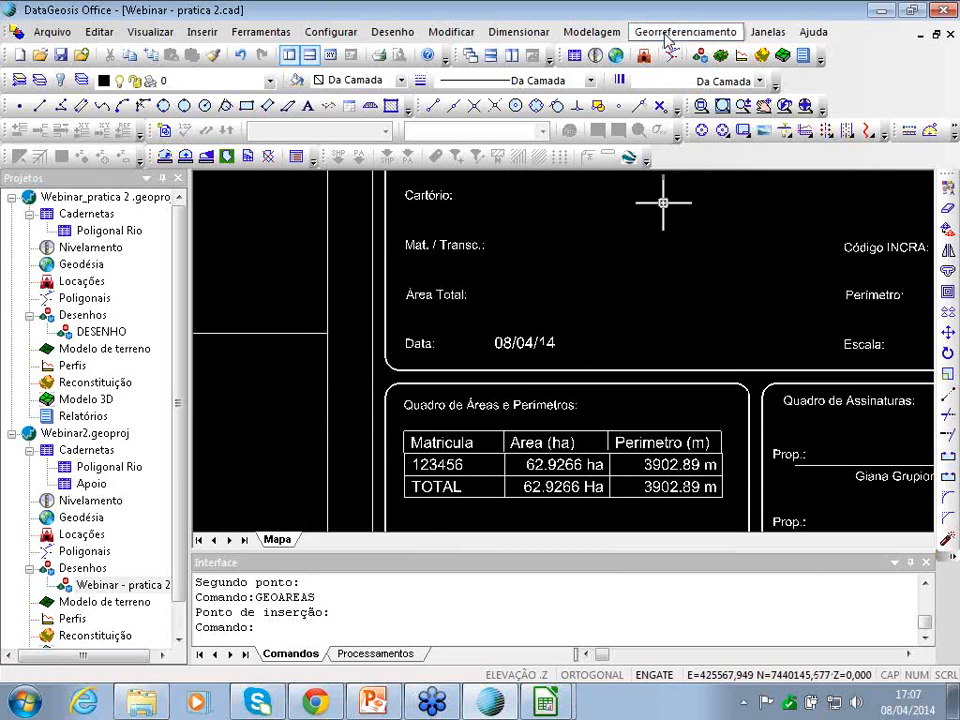
click(686, 32)
click(699, 318)
- For gleba 123456, use Sistema de Coord do Desenho with origin X 15000, Y 25000, and place the table
click(394, 281)
click(676, 262)
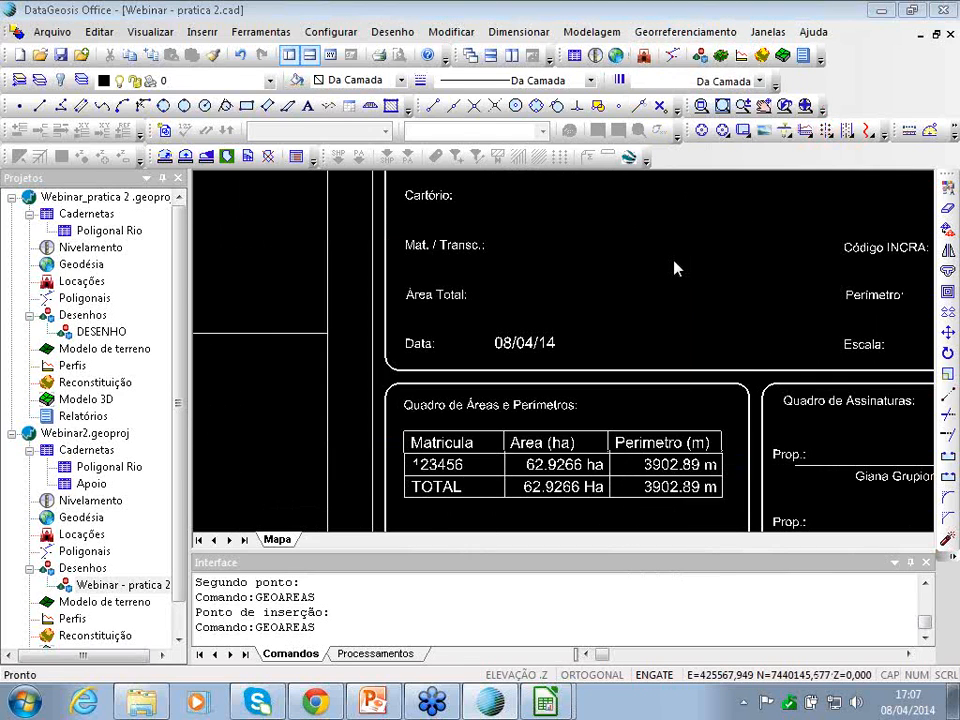
click(290, 167)
click(277, 186)
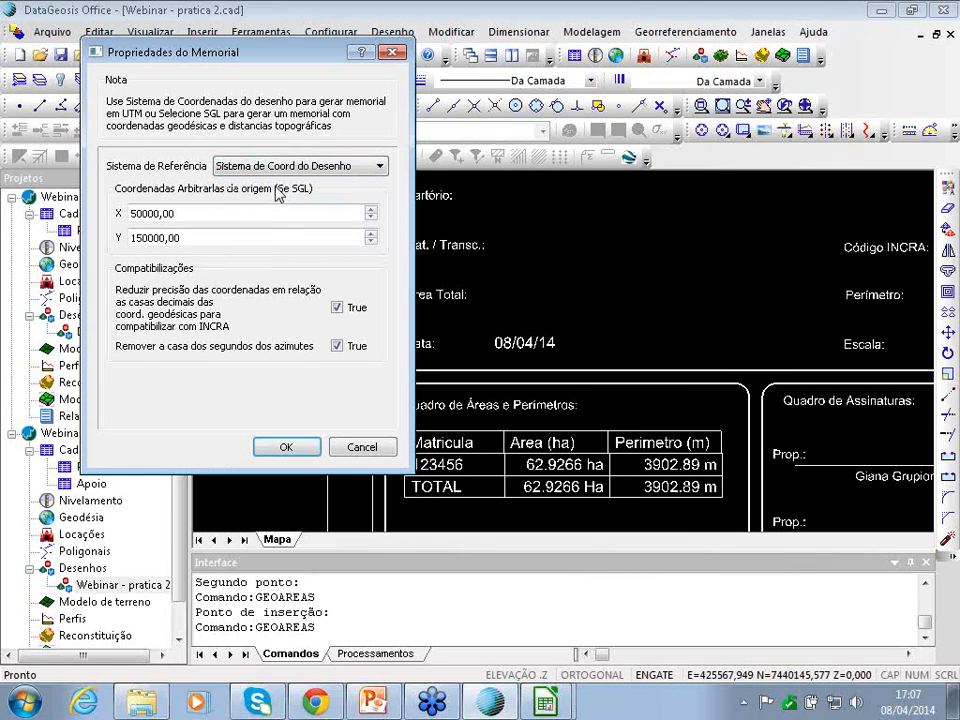
drag(266, 213, 118, 232)
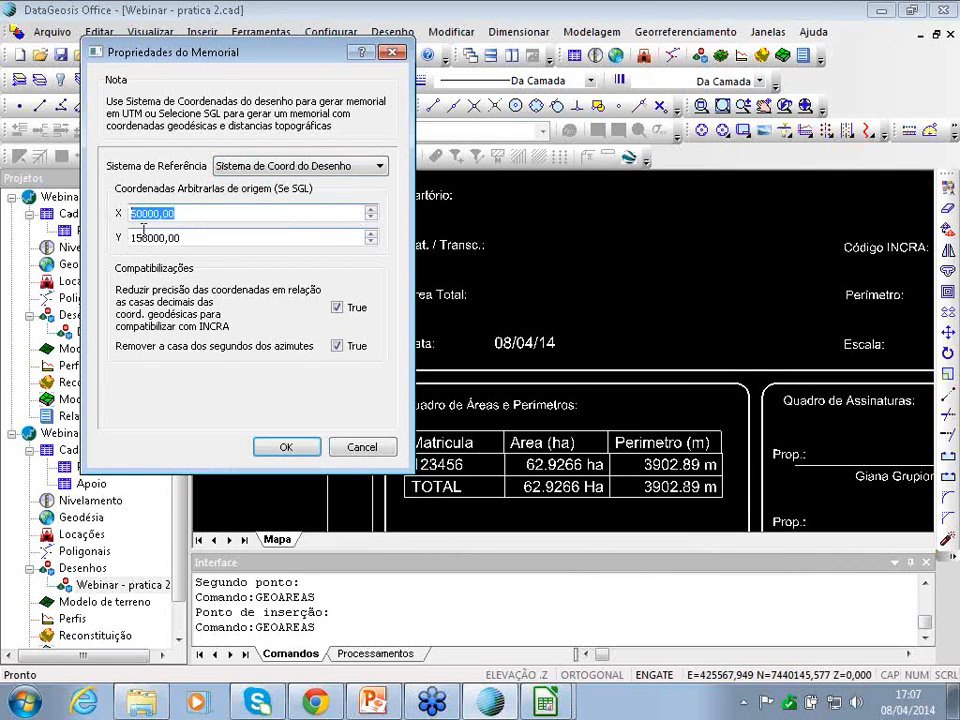
text(15000)
key(Tab)
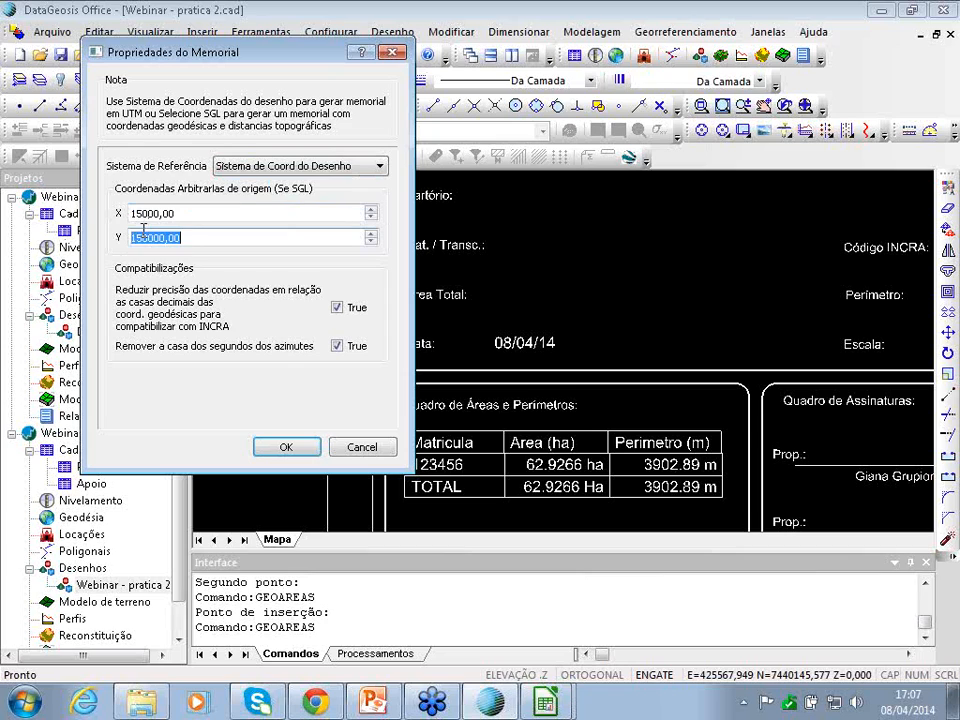
text(25000)
click(286, 446)
scroll(491, 466, down, 2)
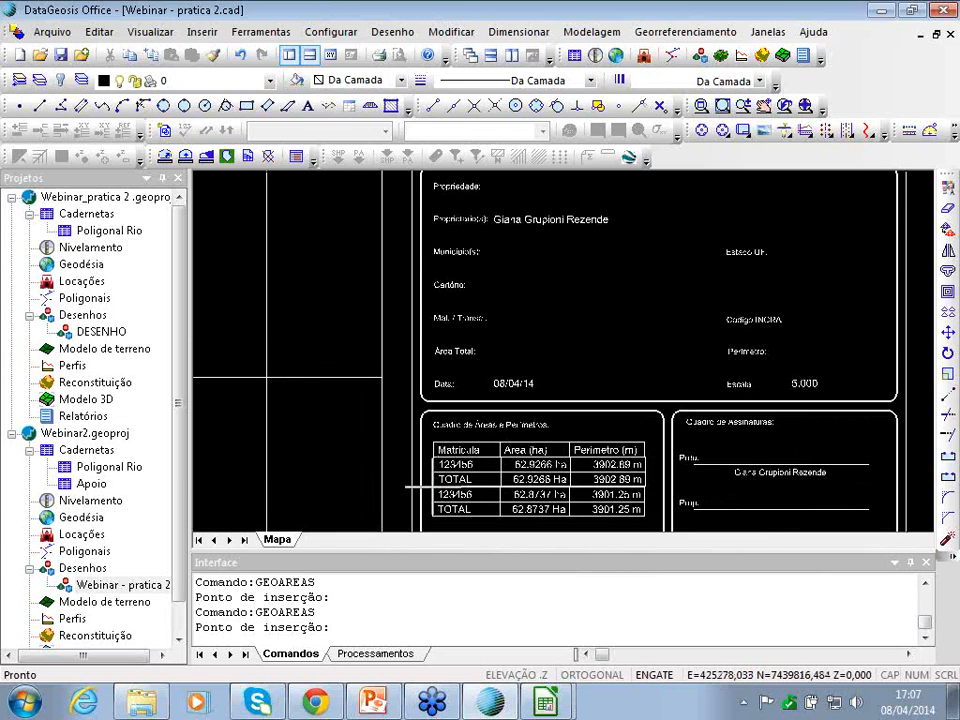
click(432, 487)
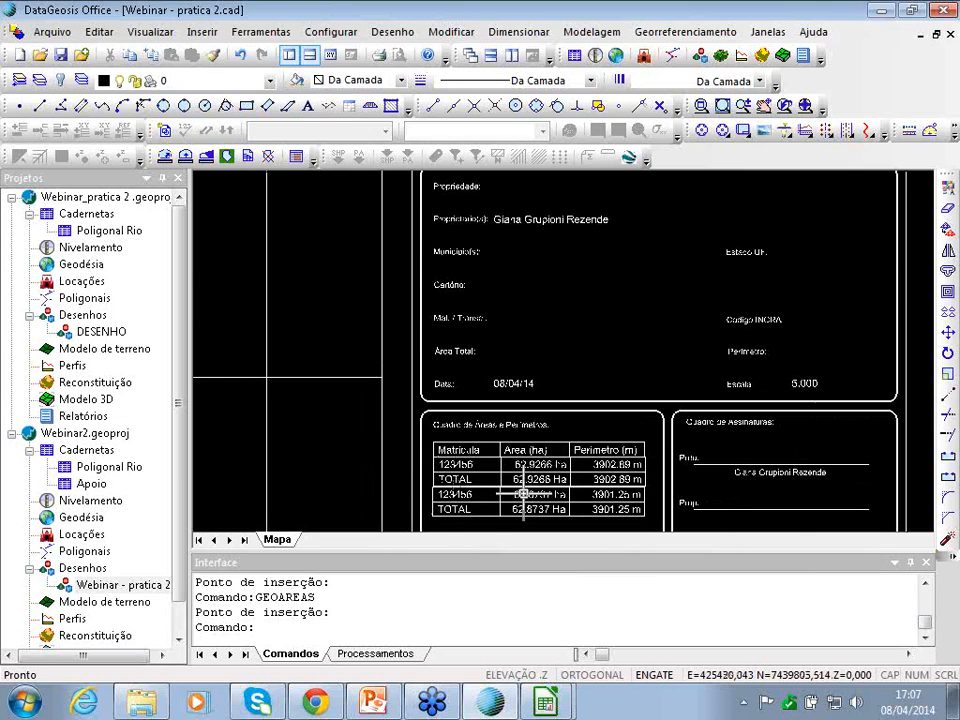
key(Down)
scroll(598, 470, up, 2)
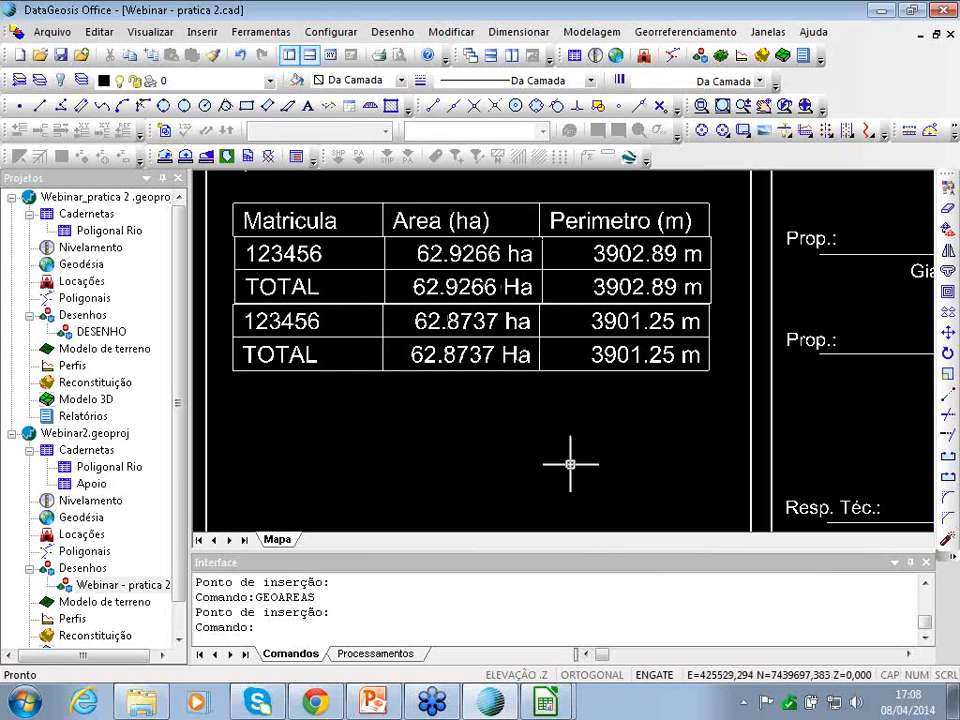
scroll(581, 451, down, 1)
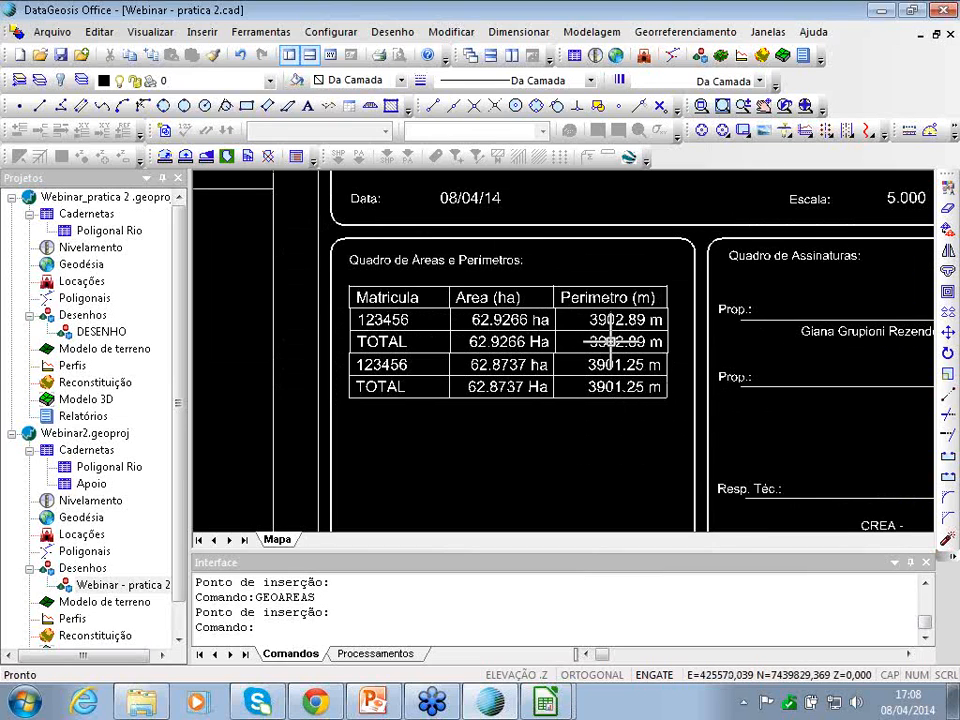
middle_drag(427, 341, 612, 342)
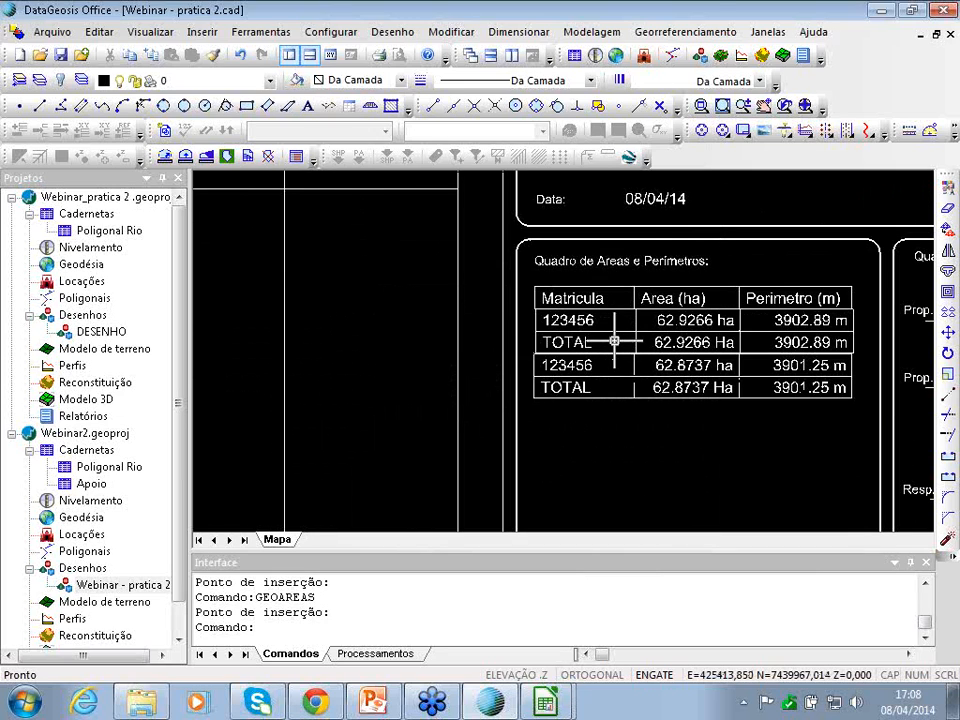
click(717, 31)
click(717, 31)
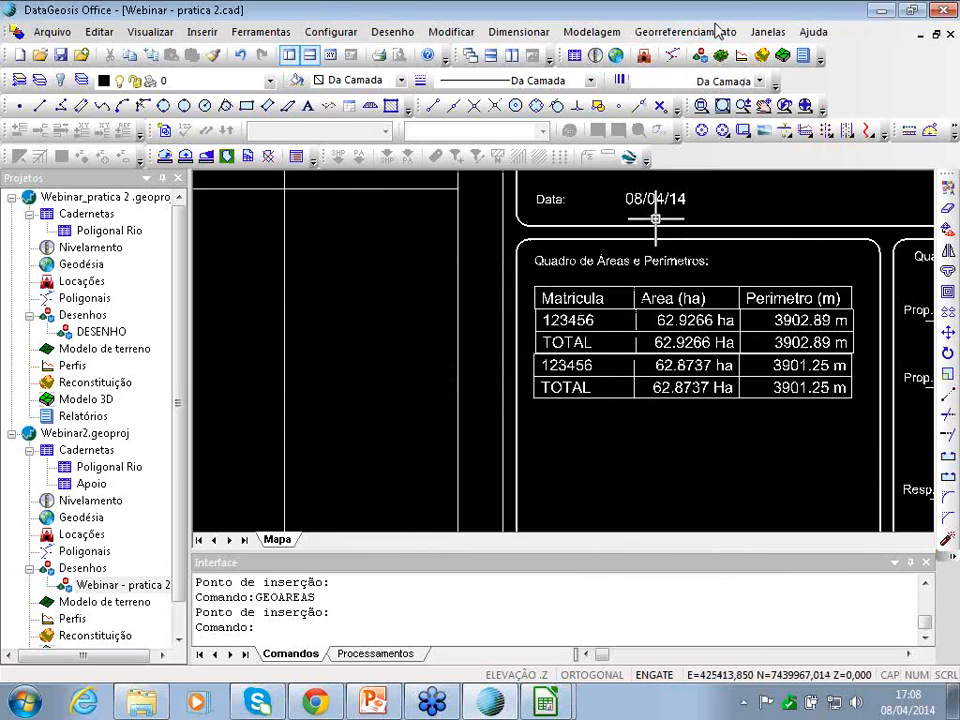
- Look through the Georreferenciamento commands list, then close it
click(681, 32)
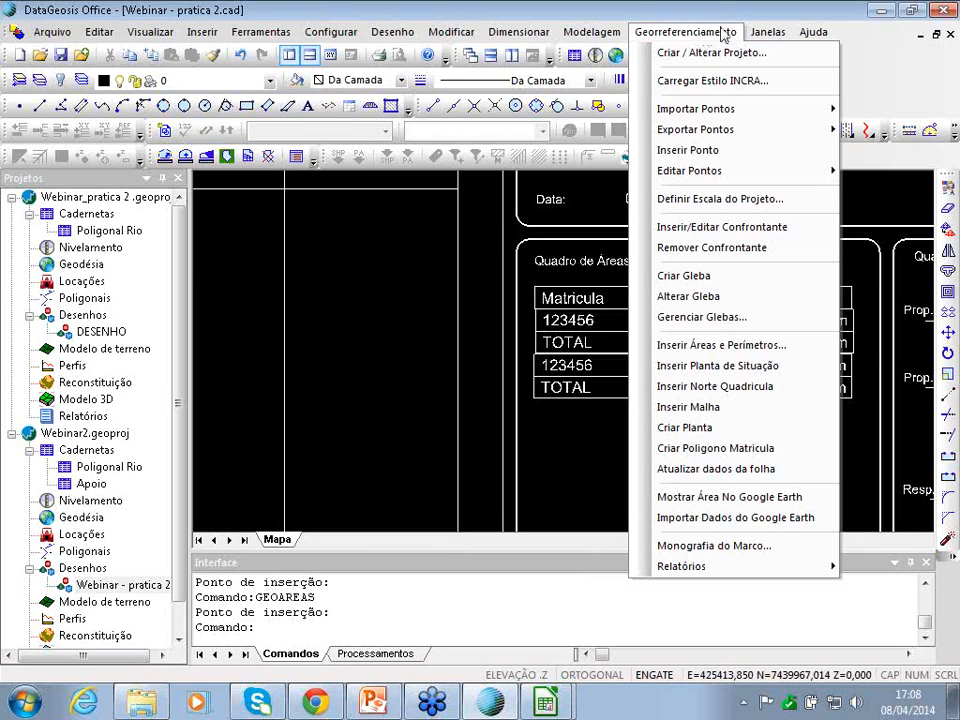
click(950, 47)
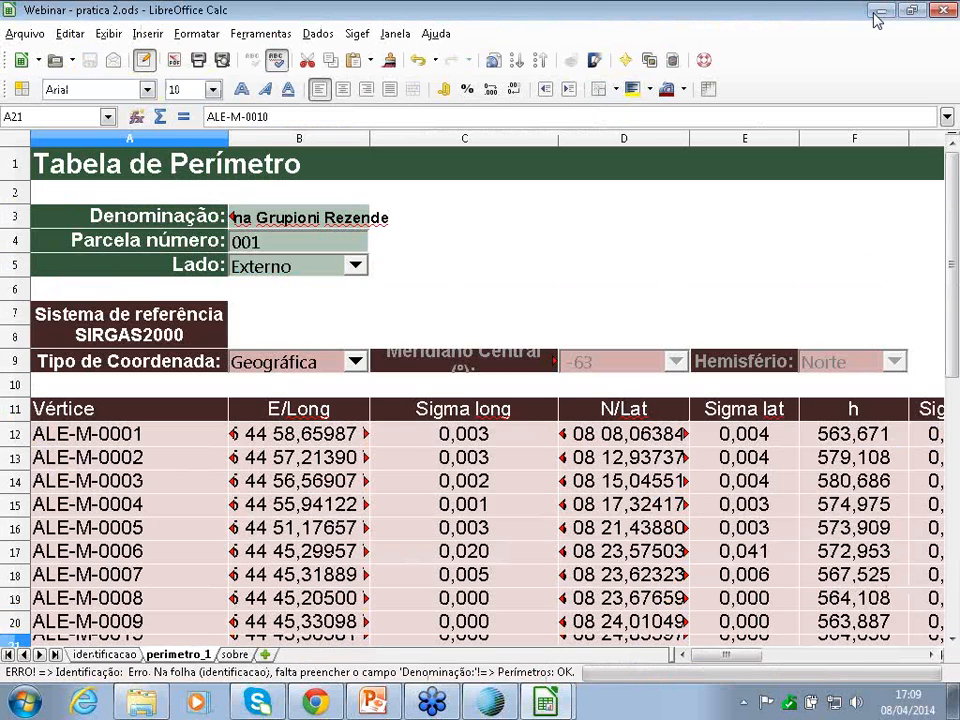
- Minimize Calc and launch Skype's sign-in window, moving it up and left
click(878, 12)
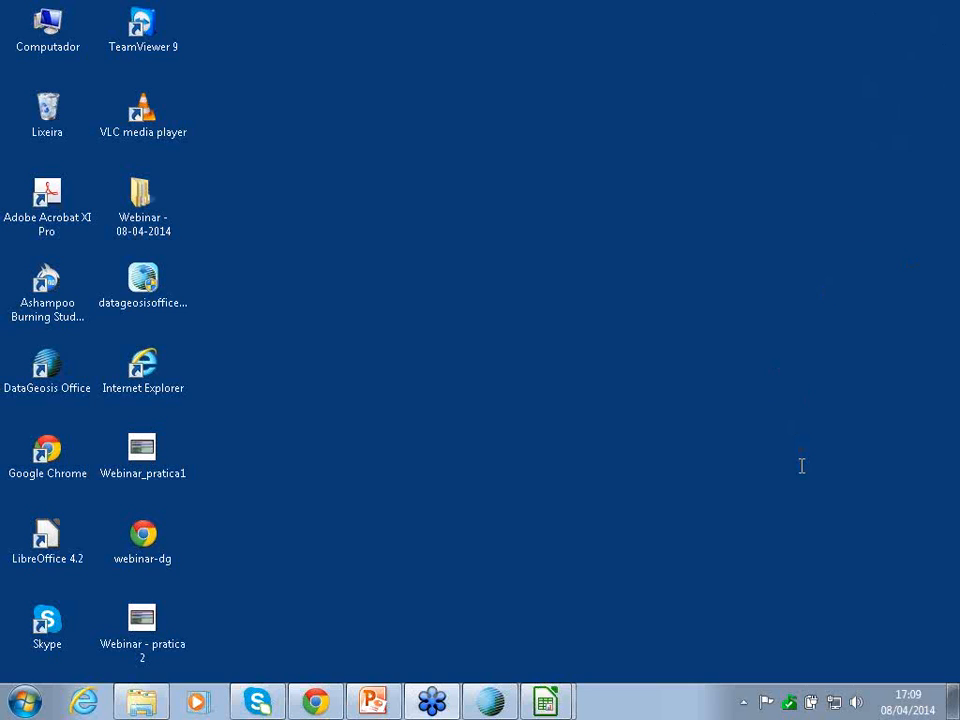
mouse_move(255, 700)
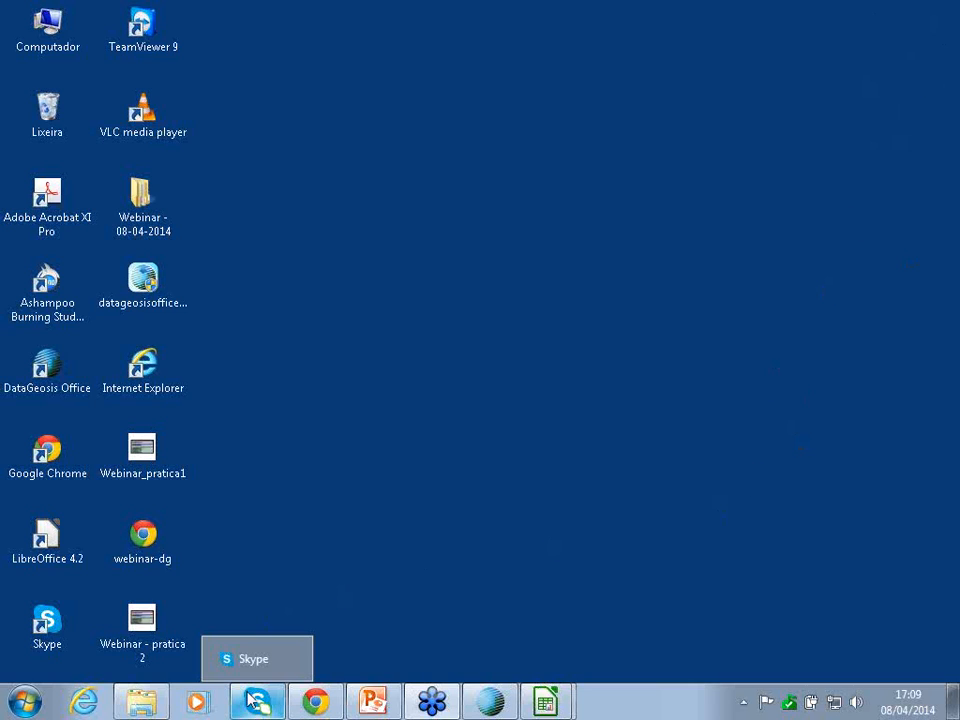
click(255, 700)
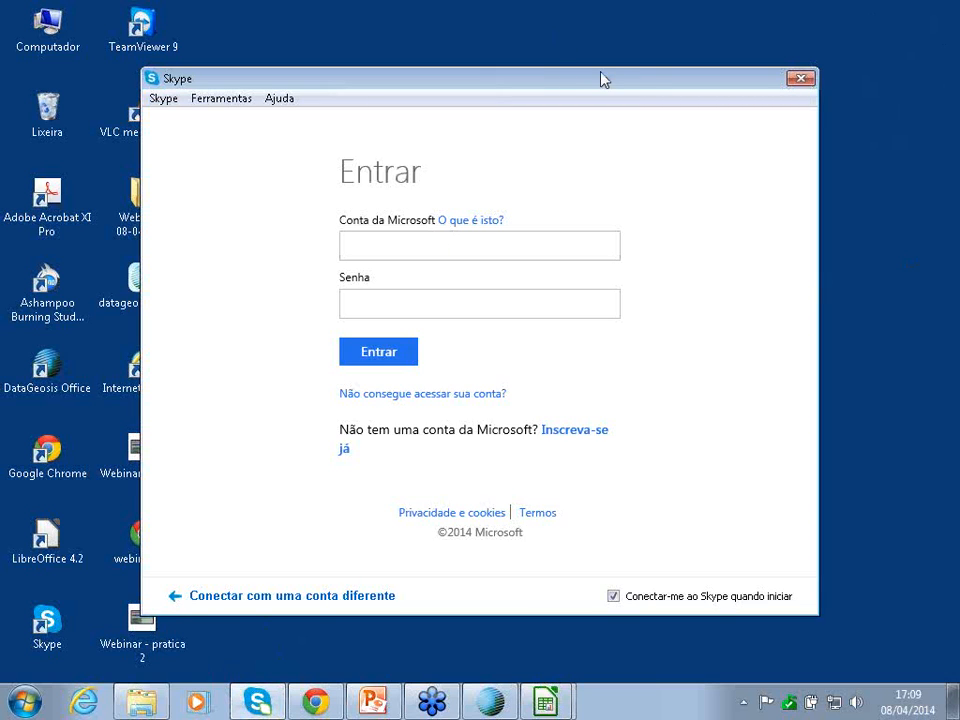
drag(600, 79, 458, 61)
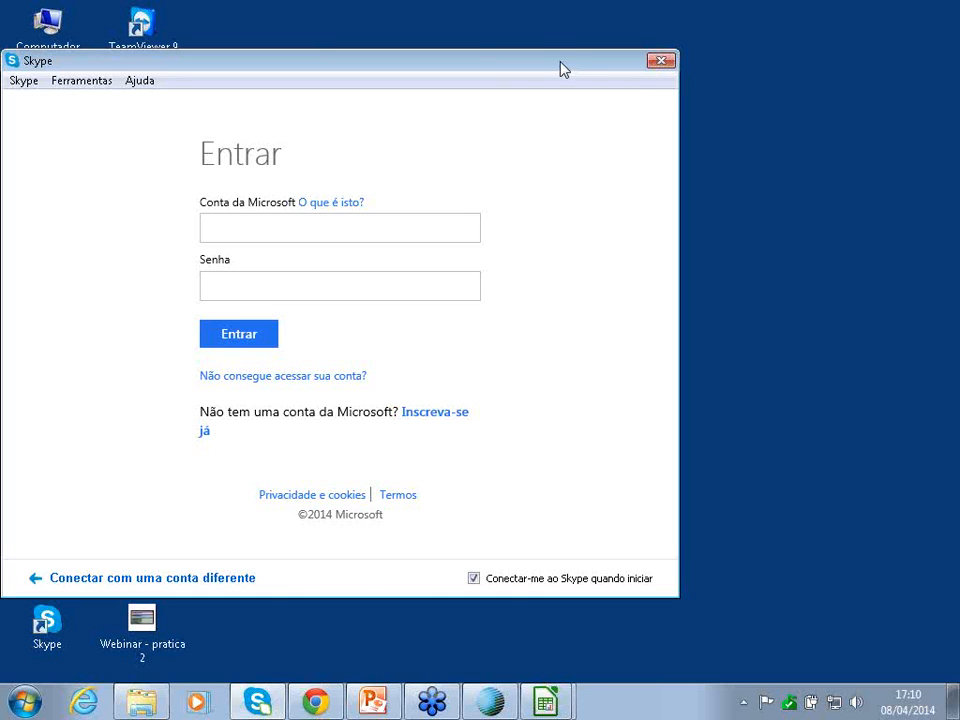
drag(534, 56, 505, 41)
click(294, 214)
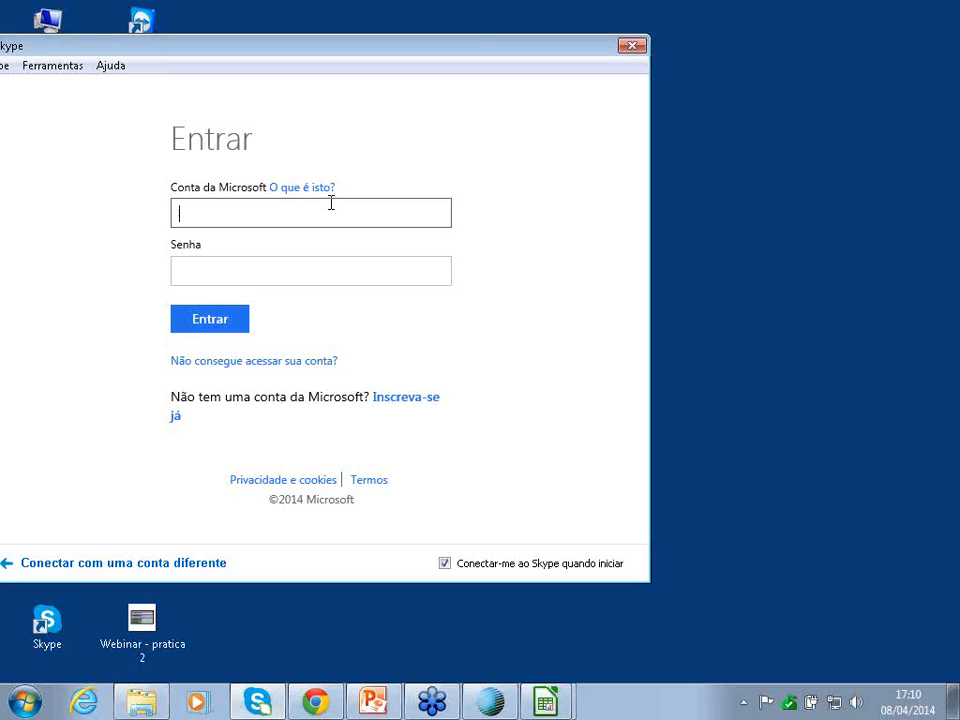
click(908, 424)
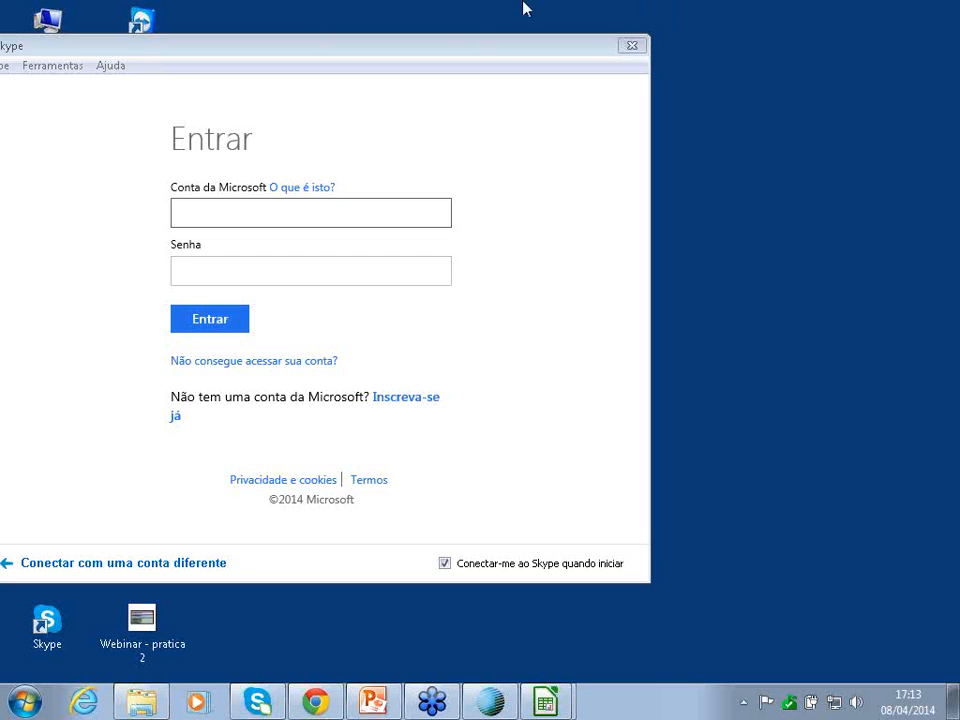
- Close Skype sign-in and show the Template Apresentação PP presentation maximized on slide 1
click(632, 45)
click(397, 697)
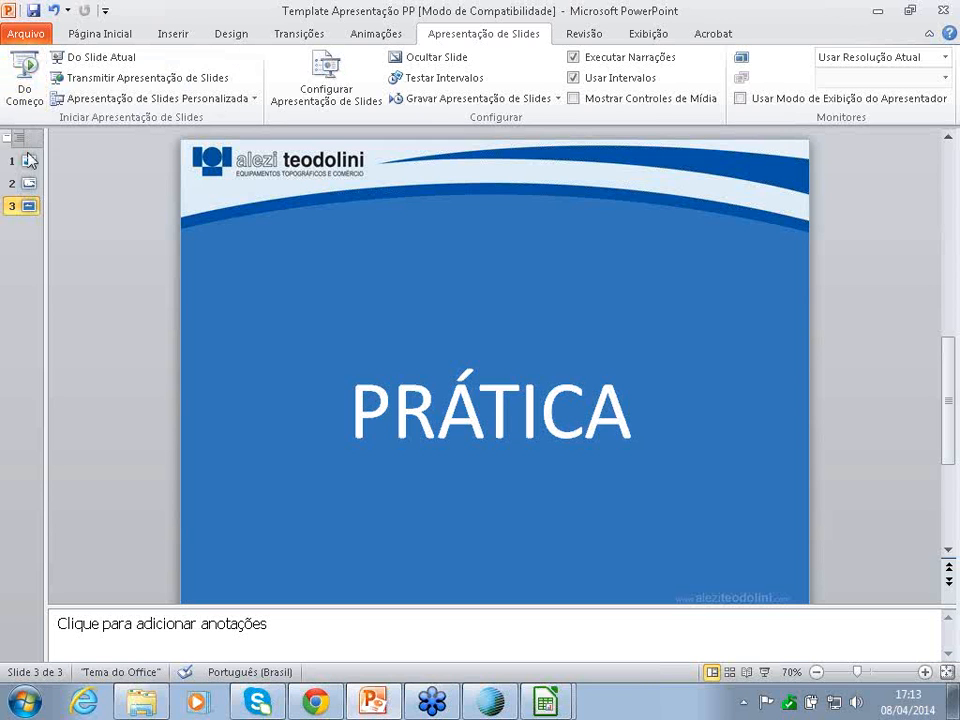
click(26, 163)
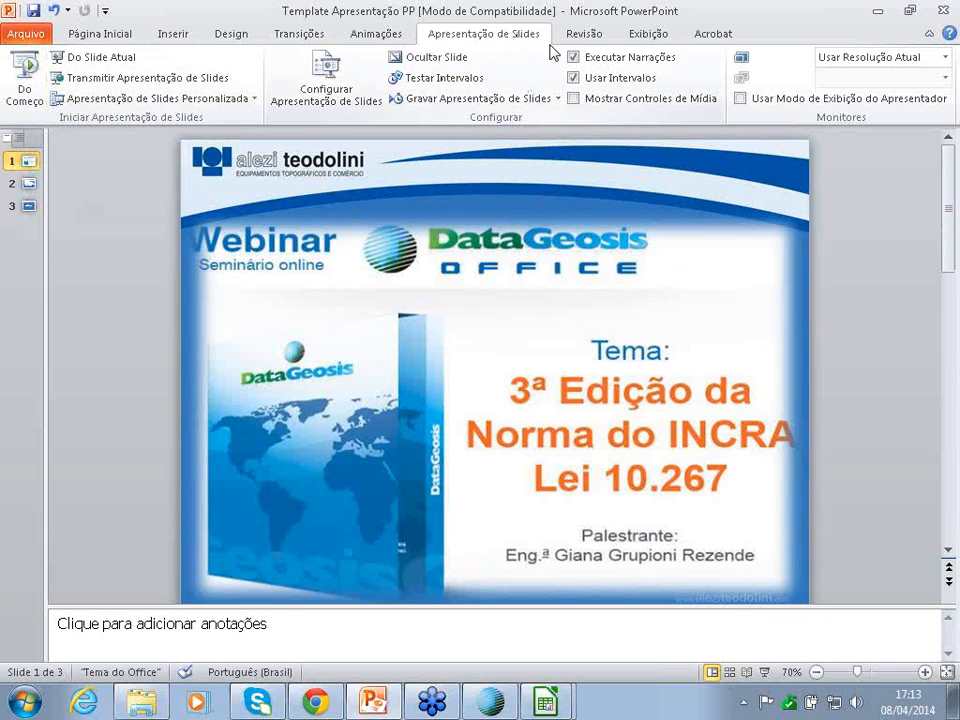
drag(621, 17, 425, 30)
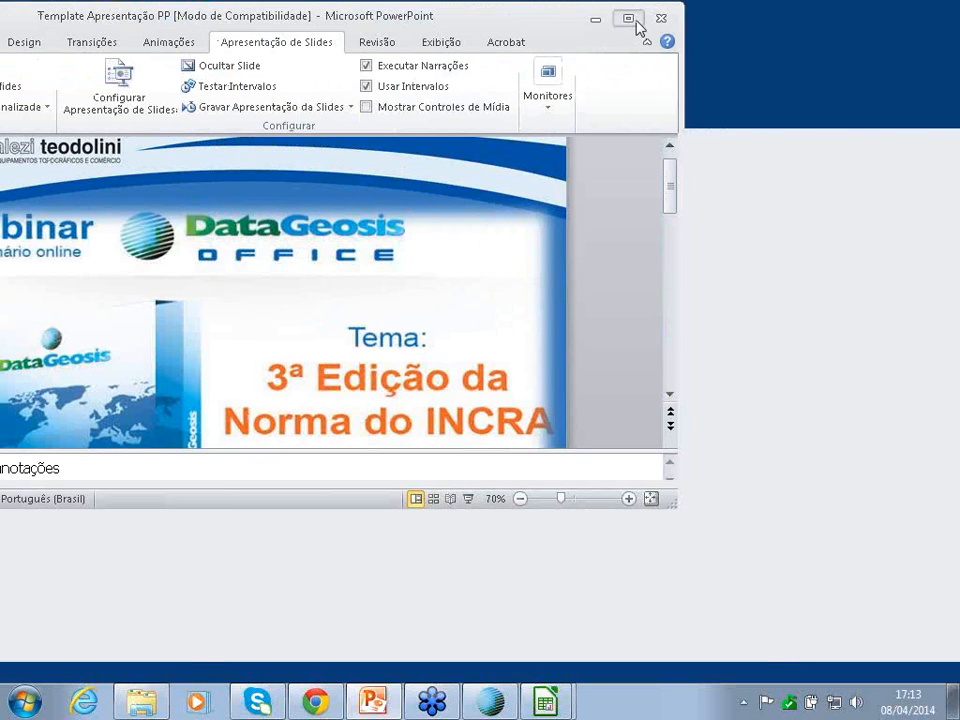
click(628, 19)
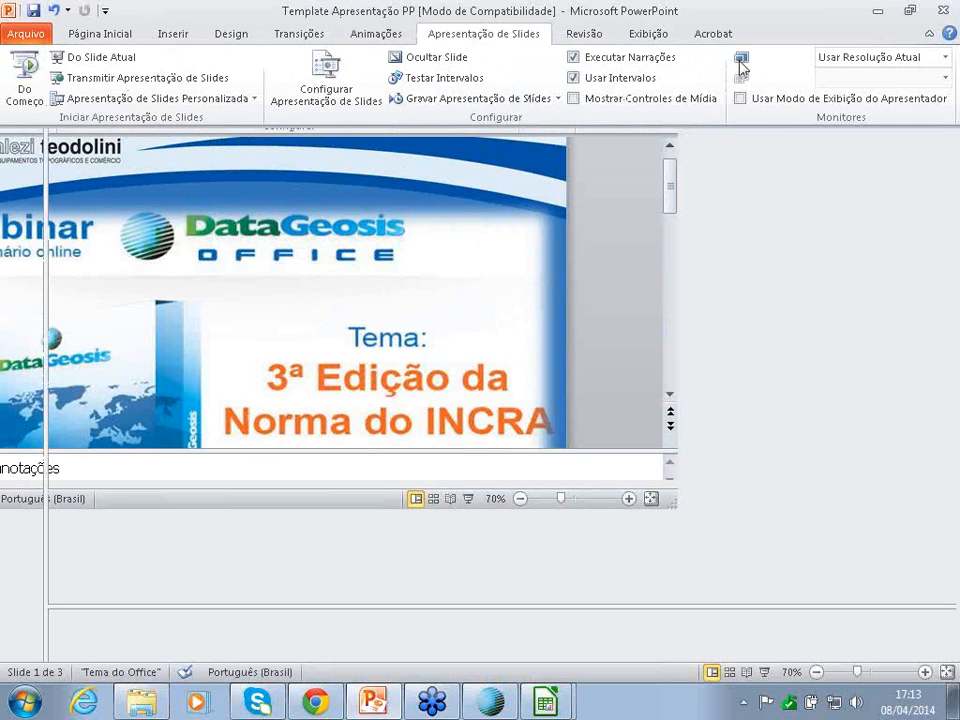